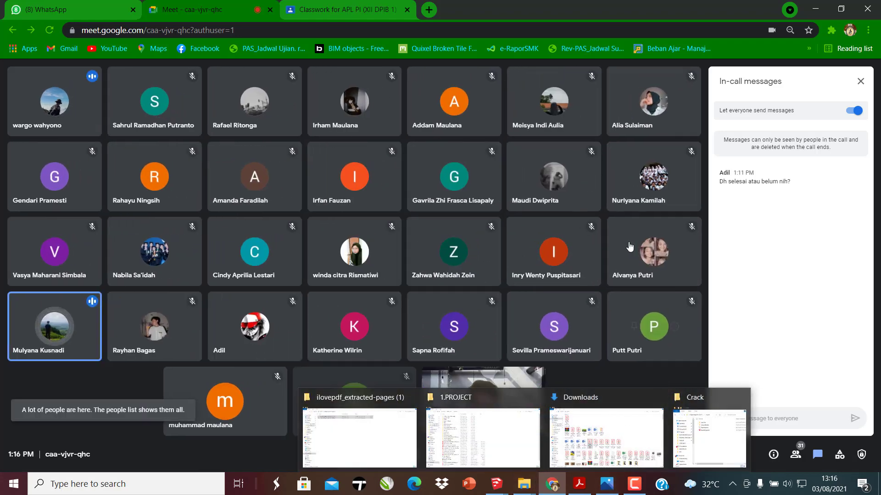
Admit the two waiting participants to the video call
mouse_move(681, 258)
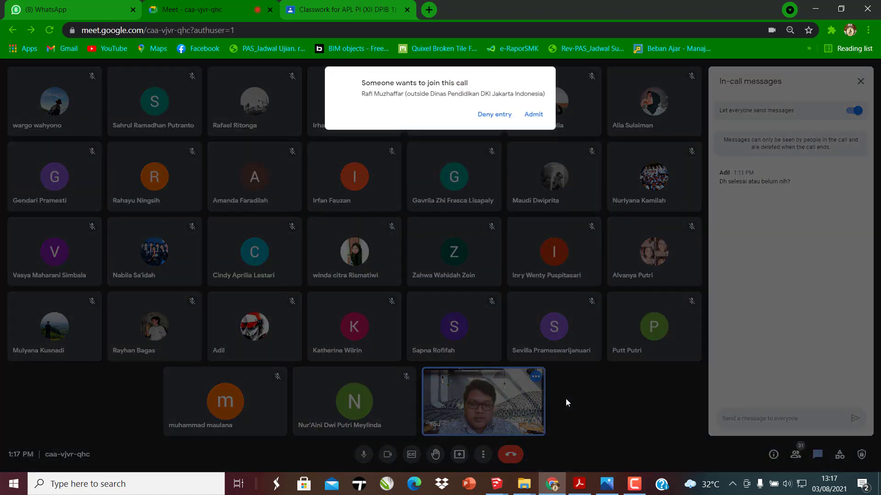
left_click(530, 115)
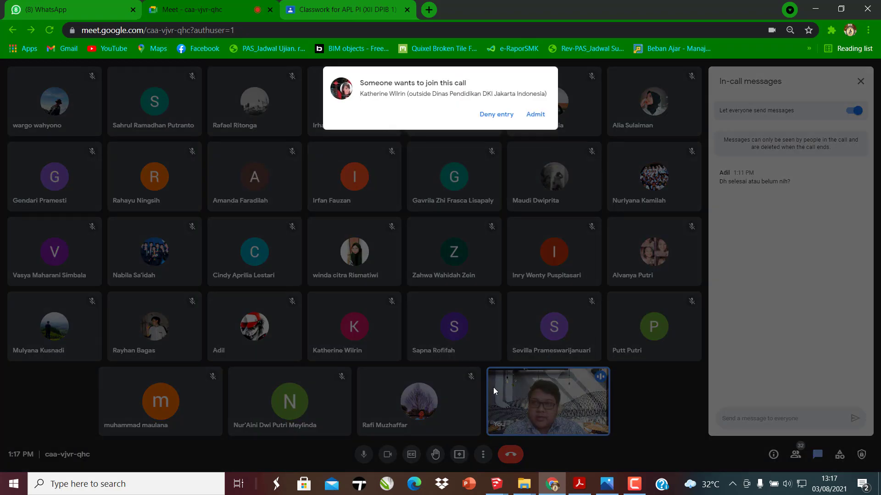
left_click(535, 114)
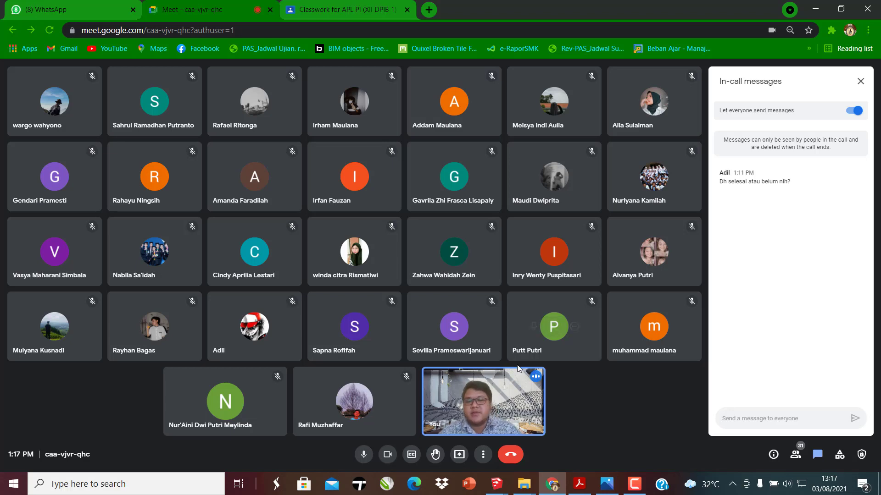
mouse_move(499, 400)
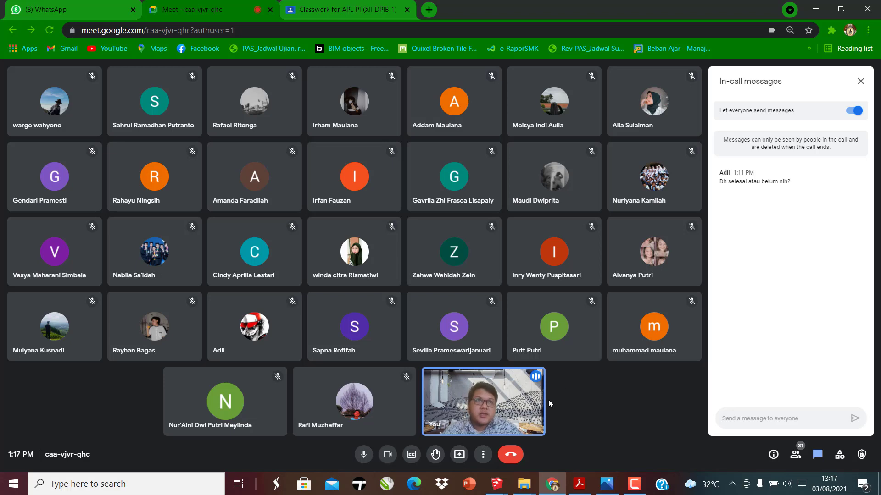
mouse_move(544, 403)
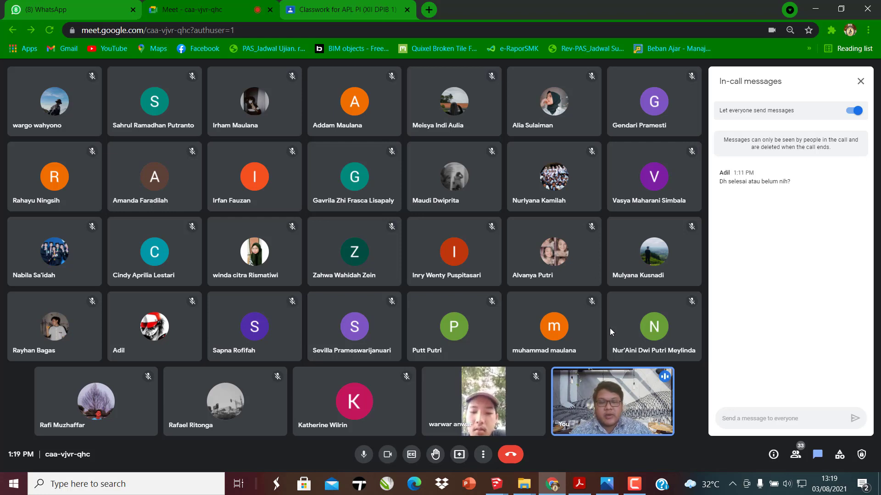
mouse_move(500, 266)
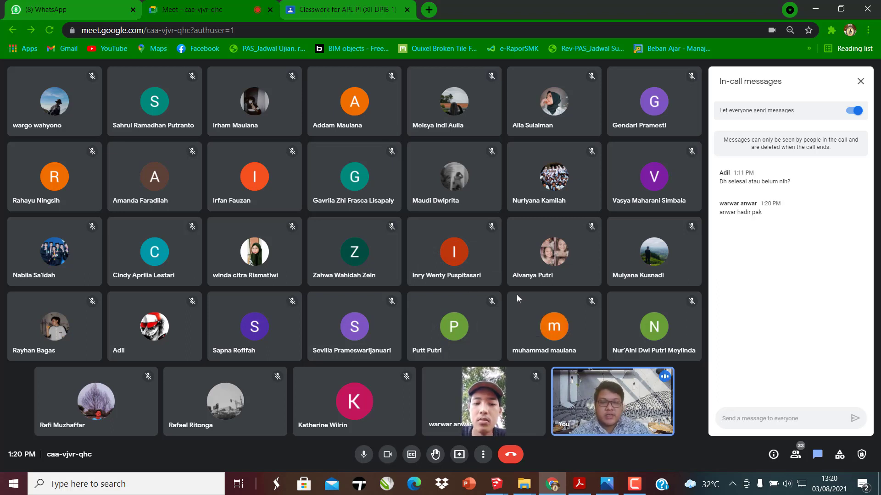
mouse_move(466, 263)
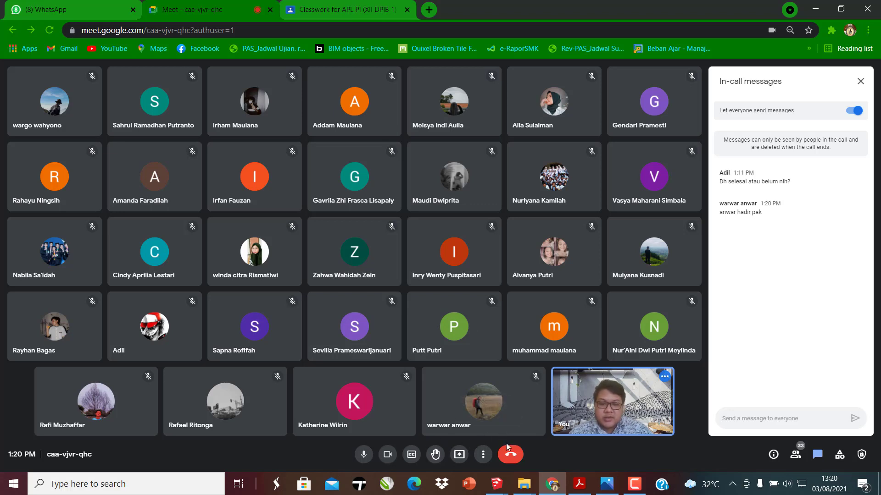
Start presenting the entire screen to the call participants
left_click(459, 454)
left_click(495, 390)
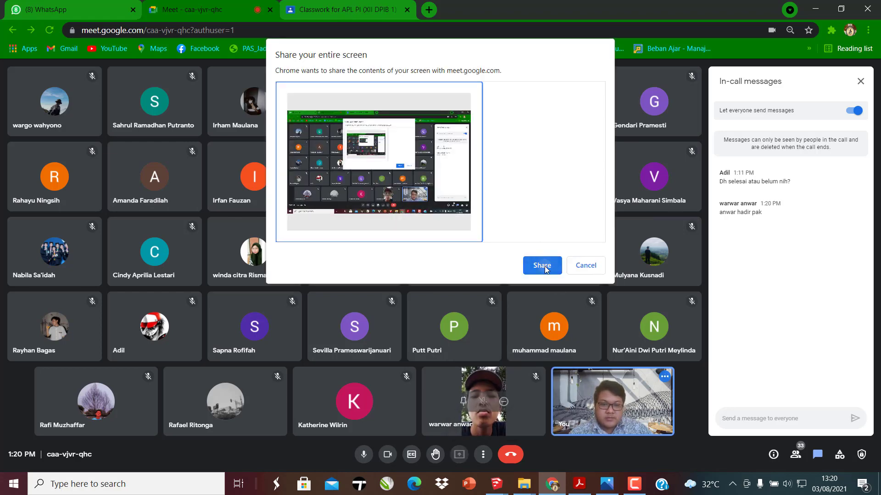
left_click(542, 265)
Switch to Adobe Acrobat Reader with Modul Sketch Up Basic (1).pdf and maximize its window
left_click(558, 484)
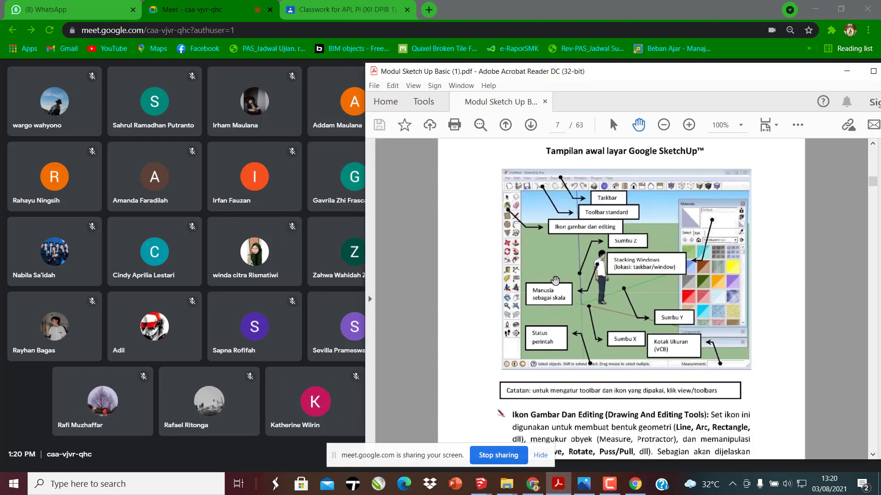
left_click_drag(600, 71, 401, 37)
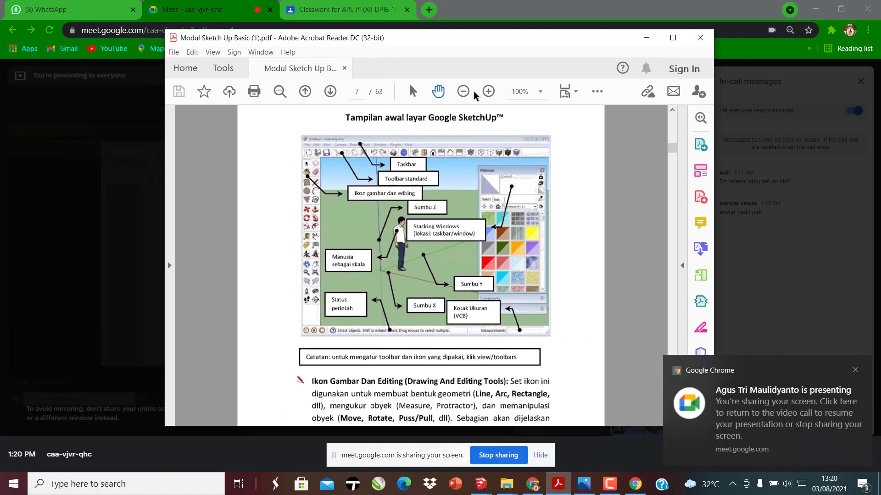
double_click(494, 38)
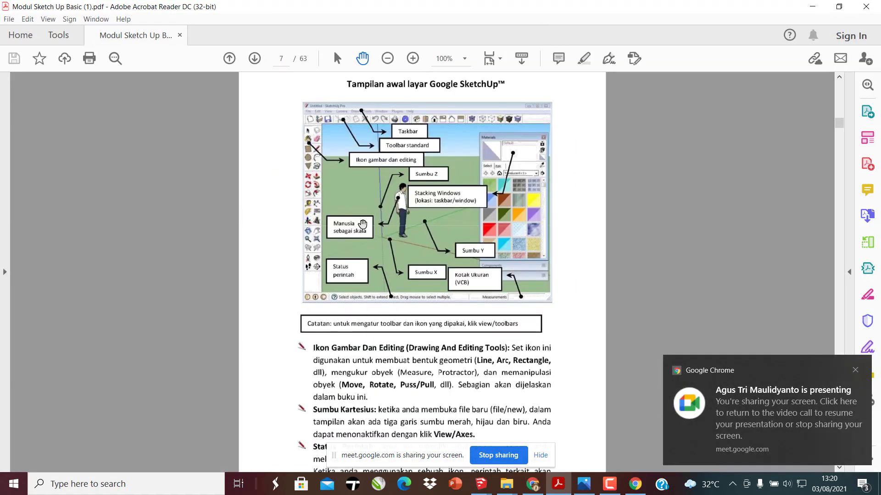
Review the module's BAB I introduction on page 5 and the enlarged SketchUp welcome window with its template selection on page 6
scroll(362, 224, "up", 15)
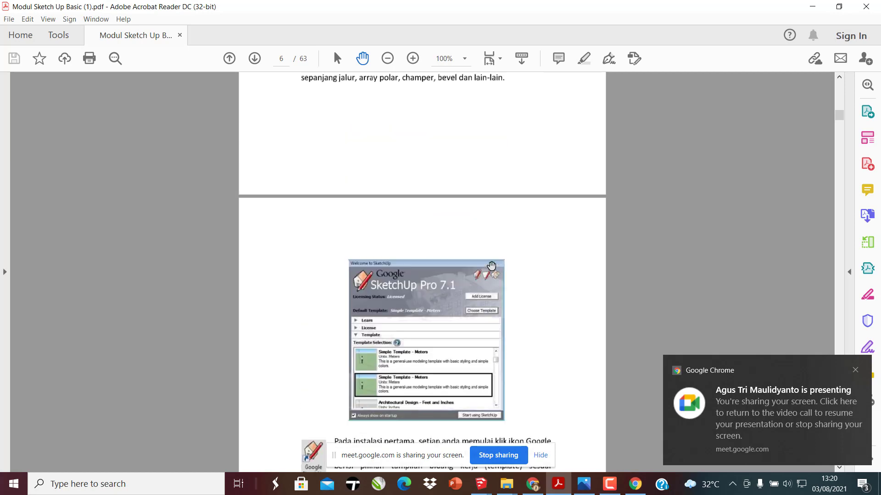
scroll(491, 266, "up", 15)
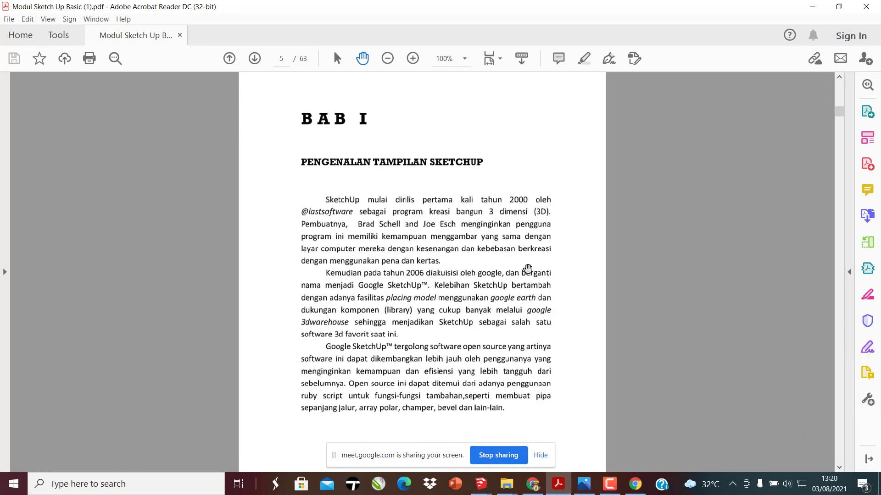
scroll(528, 269, "down", 1)
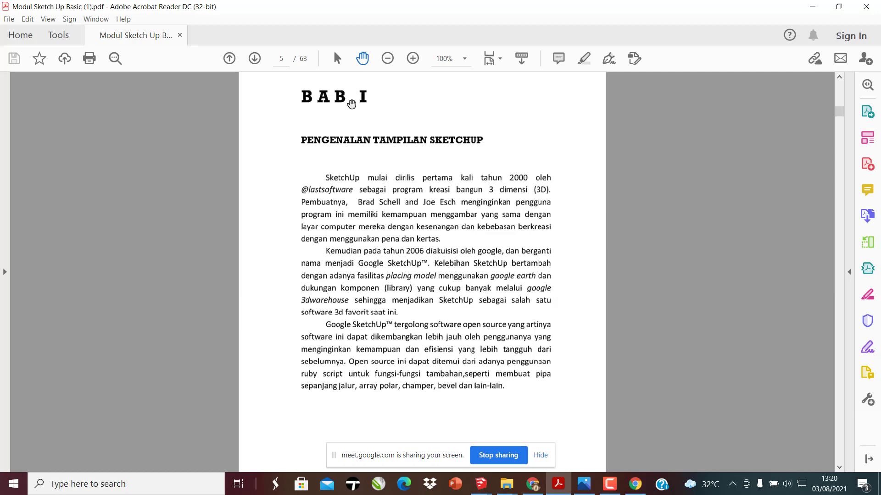
scroll(428, 193, "down", 18)
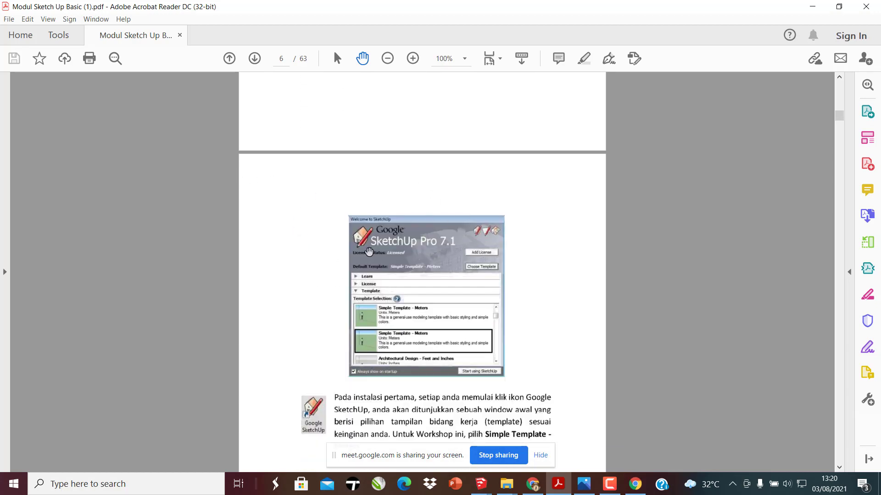
scroll(517, 219, "down", 4)
scroll(429, 207, "up", 2, "ctrl")
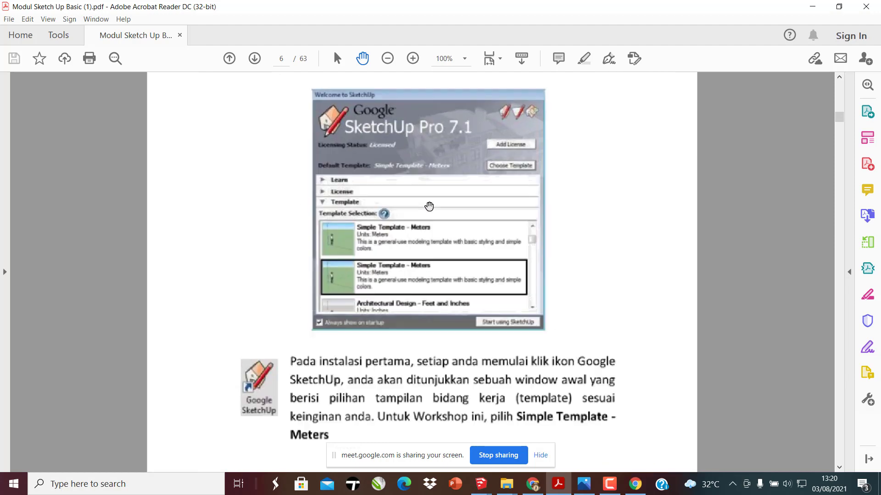
scroll(429, 206, "up", 1, "ctrl")
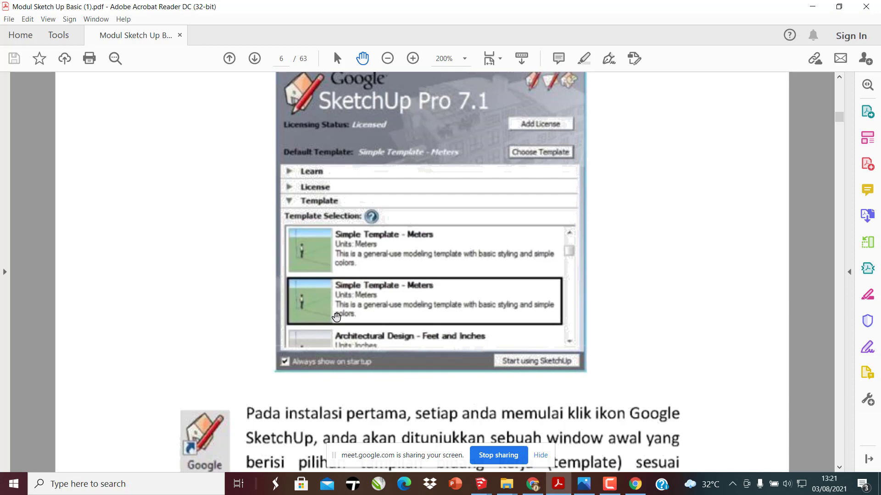
scroll(348, 324, "down", 1, "ctrl")
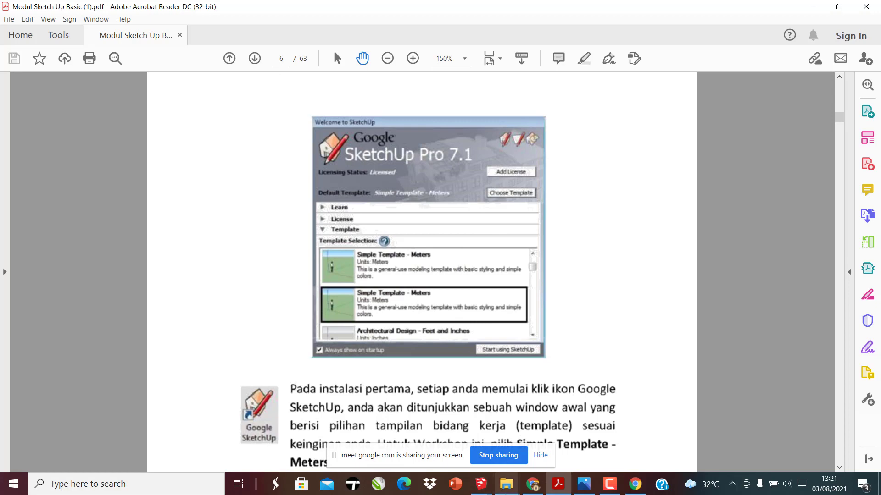
Switch to the File Explorer window showing the Crack folder and go back up to the SOFTWARE folder on drive D
left_click(506, 484)
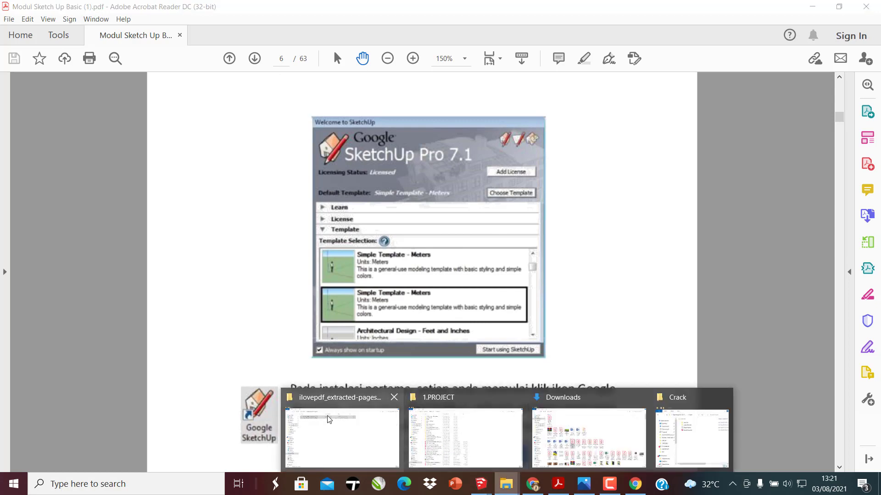
left_click(691, 438)
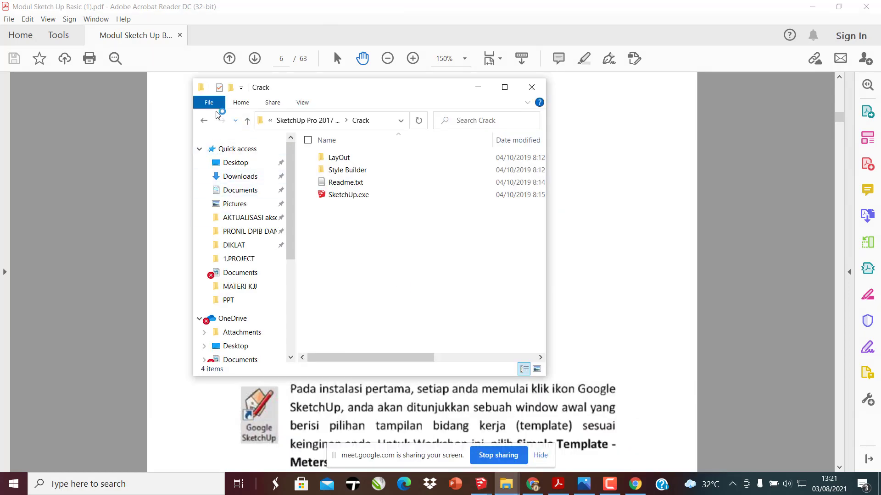
left_click(203, 120)
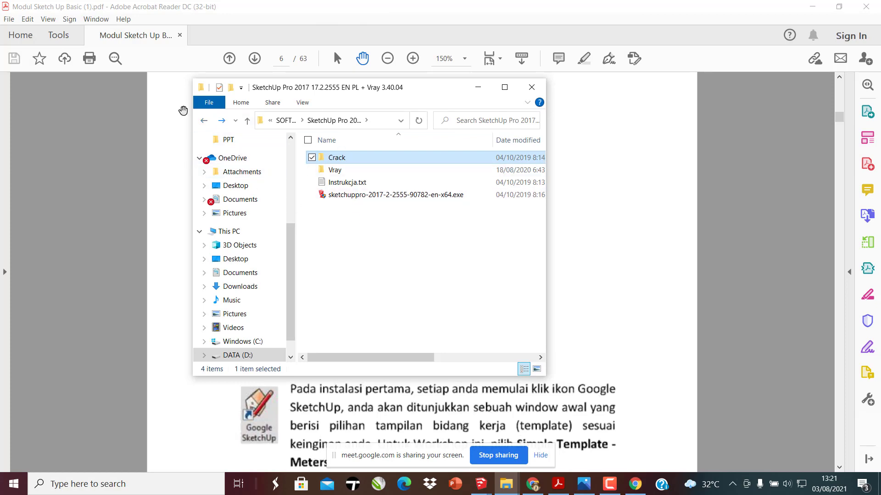
left_click(204, 121)
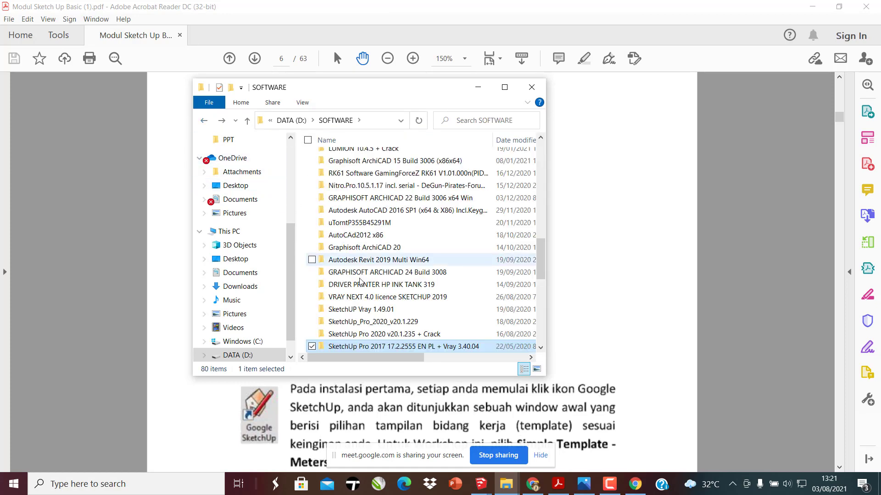
scroll(385, 284, "down", 3)
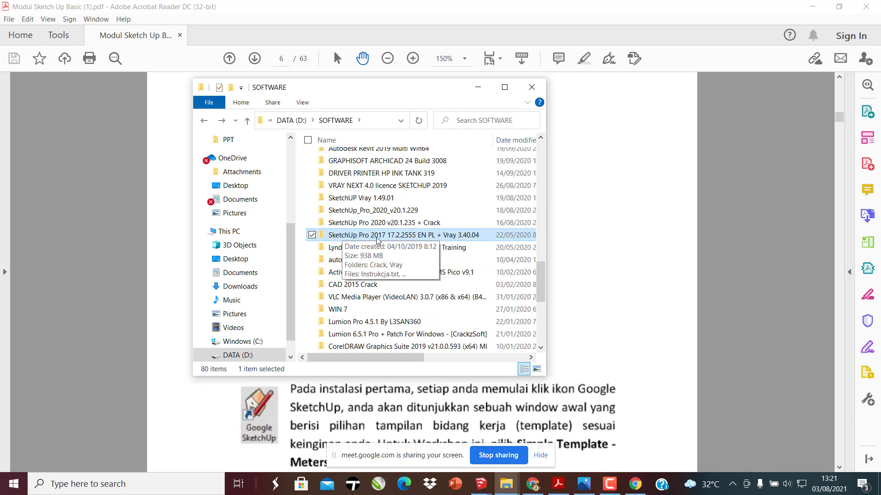
Copy LayOut, Style Builder, Readme.txt and SketchUp.exe from the Crack folder inside SketchUp Pro 2017 17.2.2555 EN PL + Vray 3.40.04
double_click(391, 236)
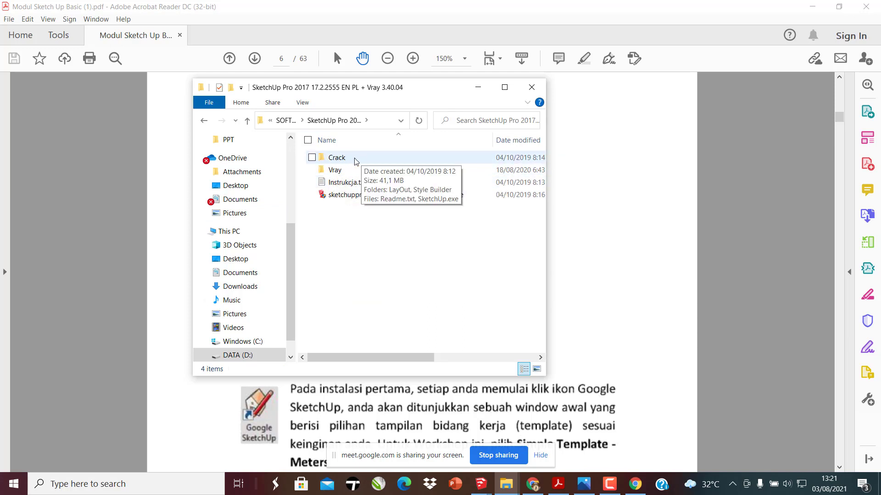
double_click(358, 161)
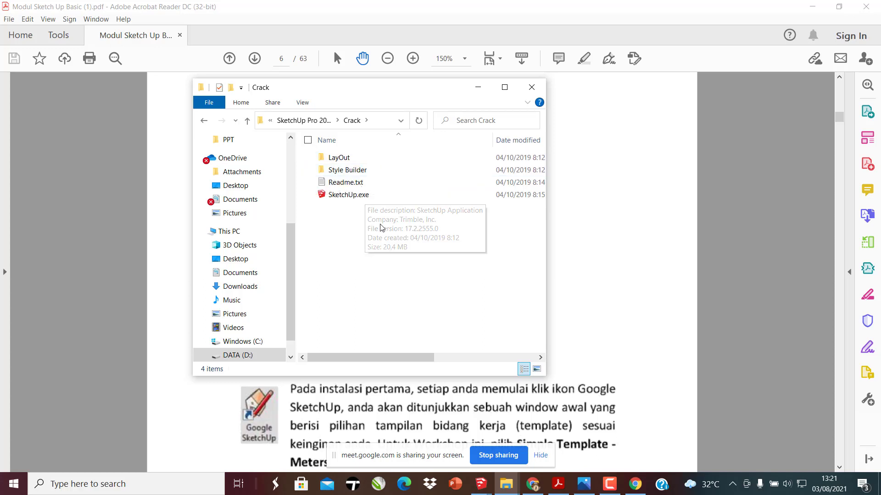
mouse_move(373, 206)
left_mouse_down()
mouse_move(344, 158)
mouse_move(324, 159)
left_mouse_up()
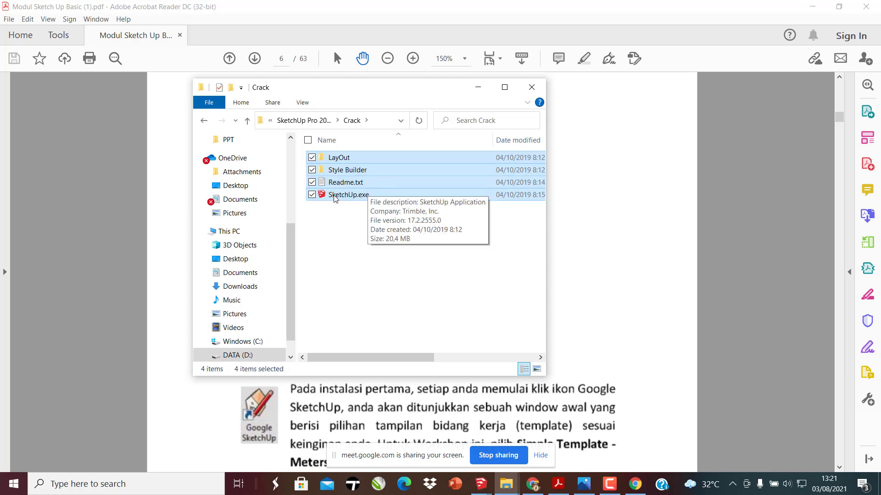
right_click(353, 162)
left_click(380, 347)
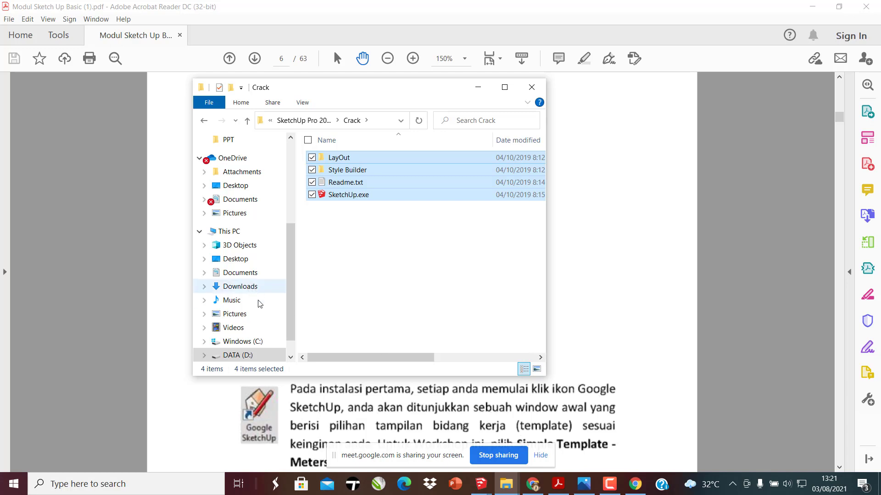
Go to the Program Files folder on drive Windows (C:)
scroll(255, 331, "down", 1)
left_click(251, 328)
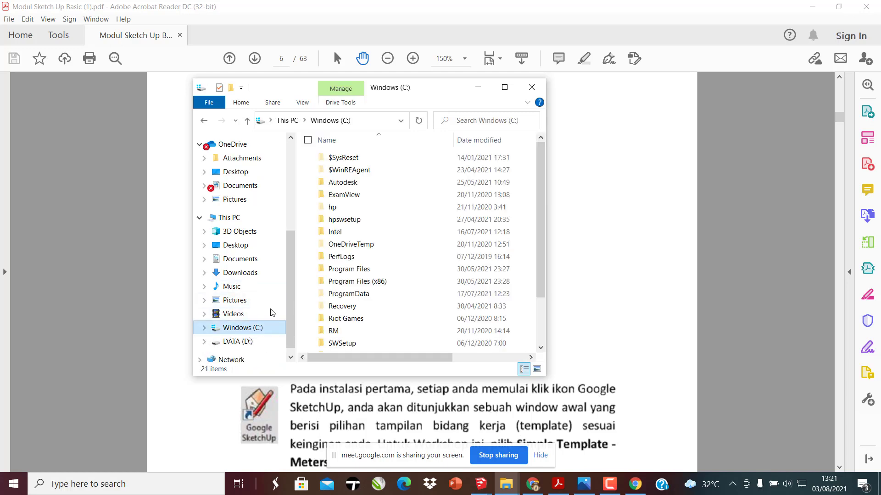
scroll(383, 238, "down", 1)
scroll(383, 240, "down", 1)
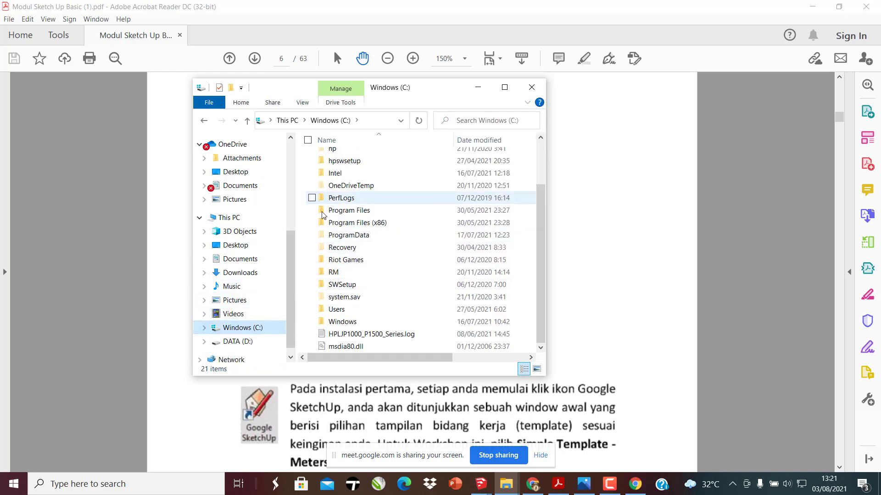
scroll(333, 265, "up", 2)
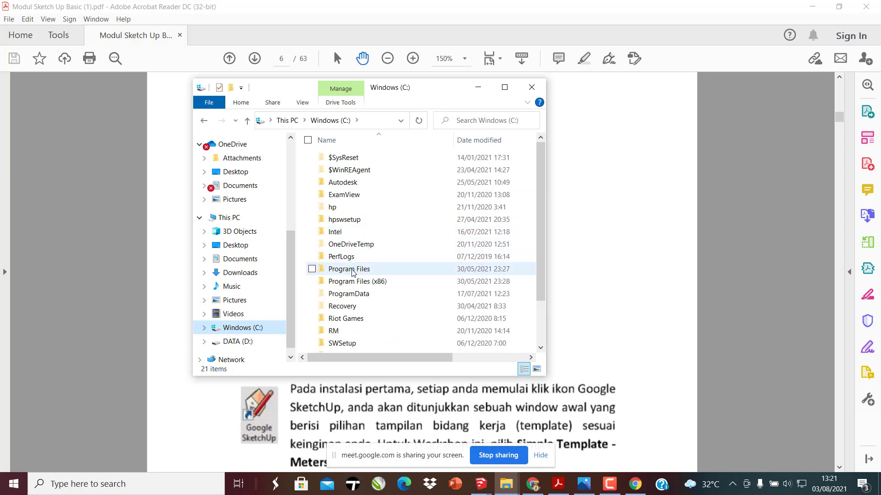
double_click(353, 270)
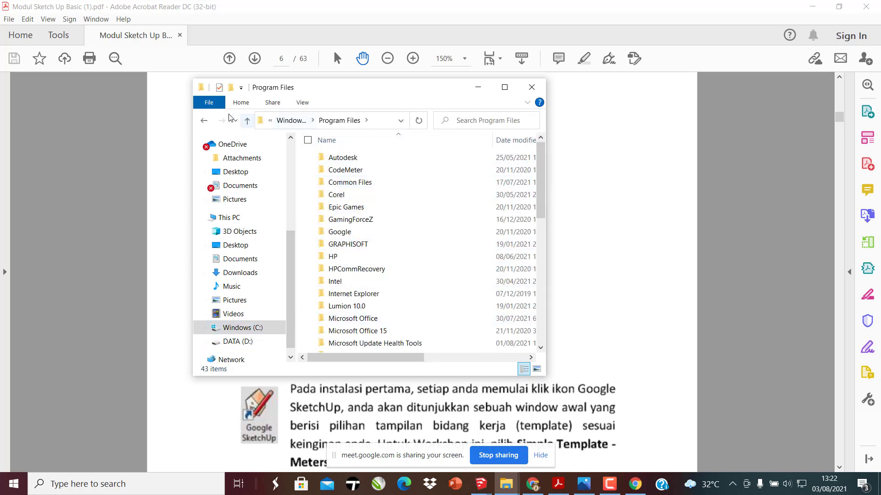
left_click(204, 121)
double_click(358, 272)
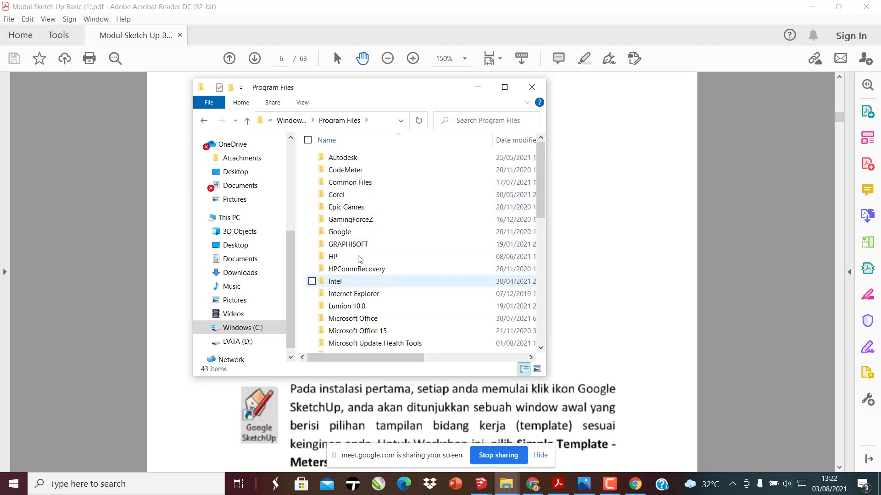
Open the SketchUp 2017 installation folder inside the SketchUp folder of Program Files
scroll(360, 259, "down", 6)
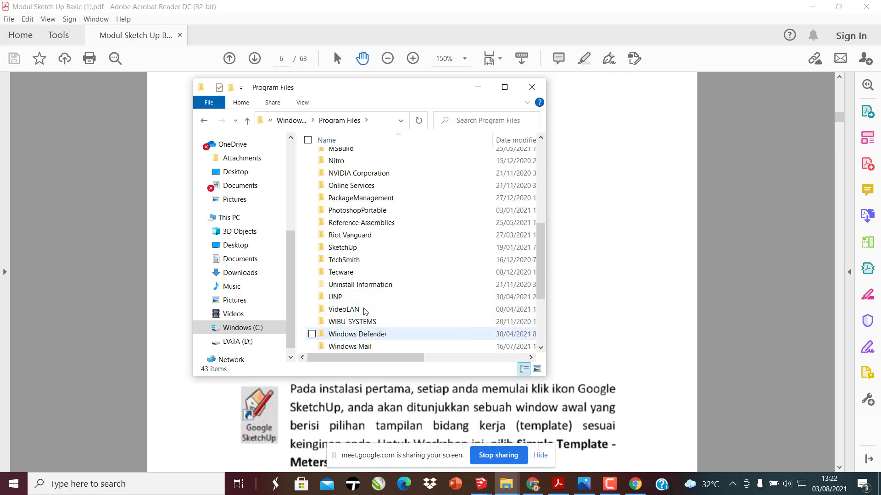
double_click(338, 252)
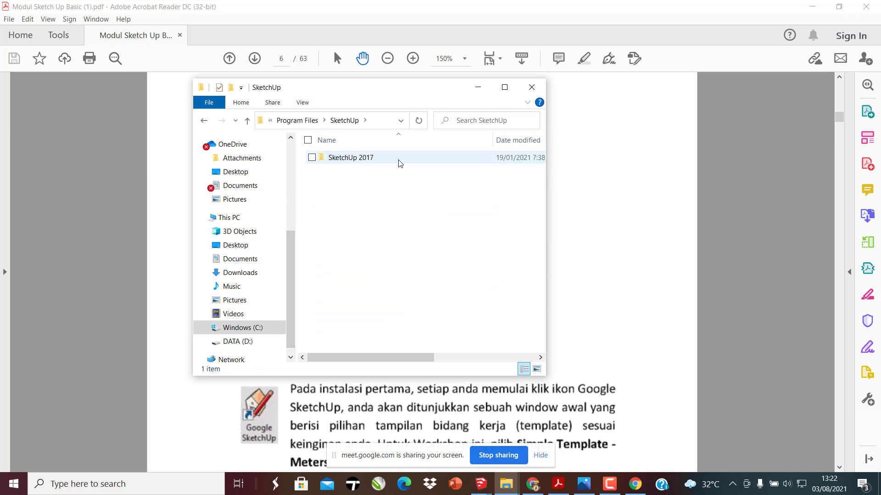
double_click(364, 159)
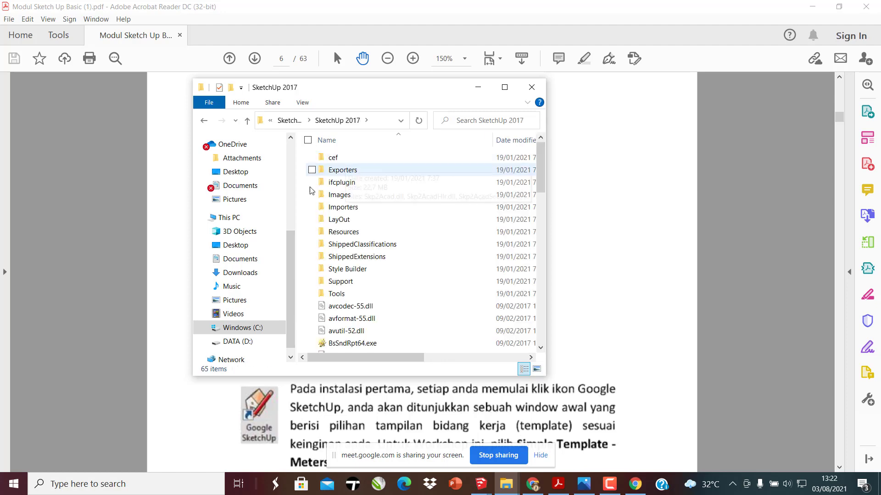
Try to paste the copied Crack files into the SketchUp 2017 folder, replacing same-named files with administrator permission, then cancel the copy
scroll(390, 298, "down", 9)
scroll(394, 303, "up", 10)
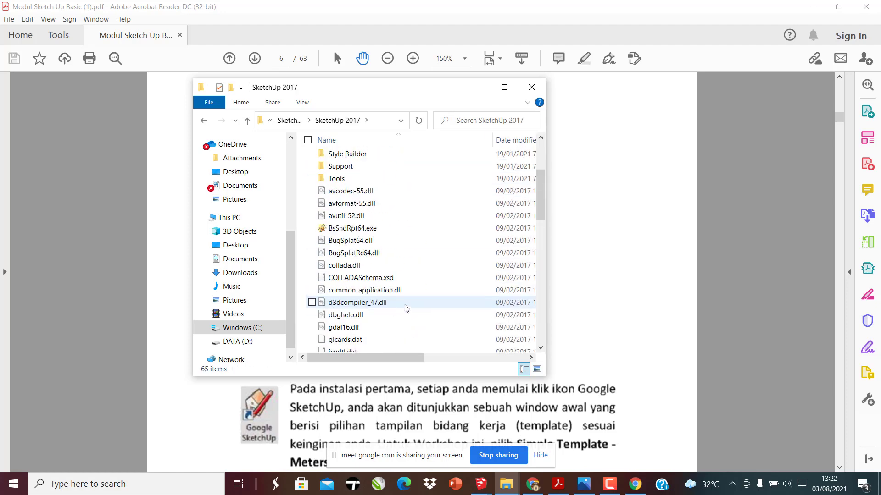
right_click(457, 175)
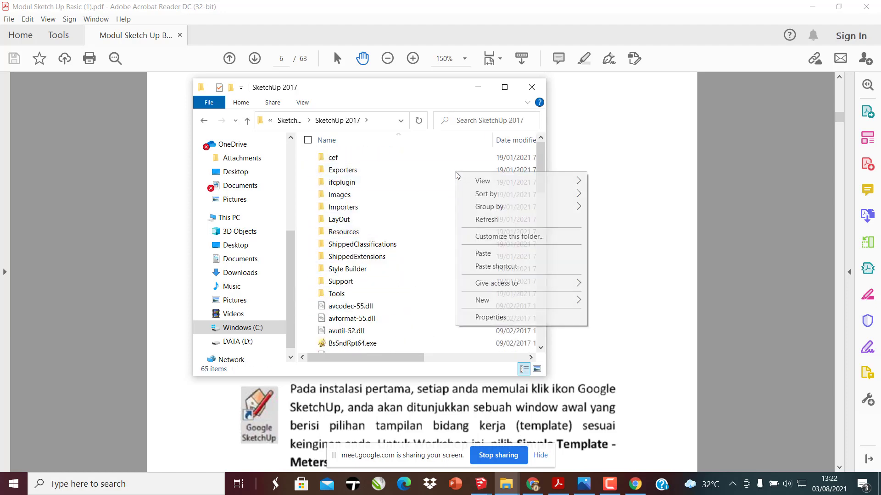
left_click(485, 255)
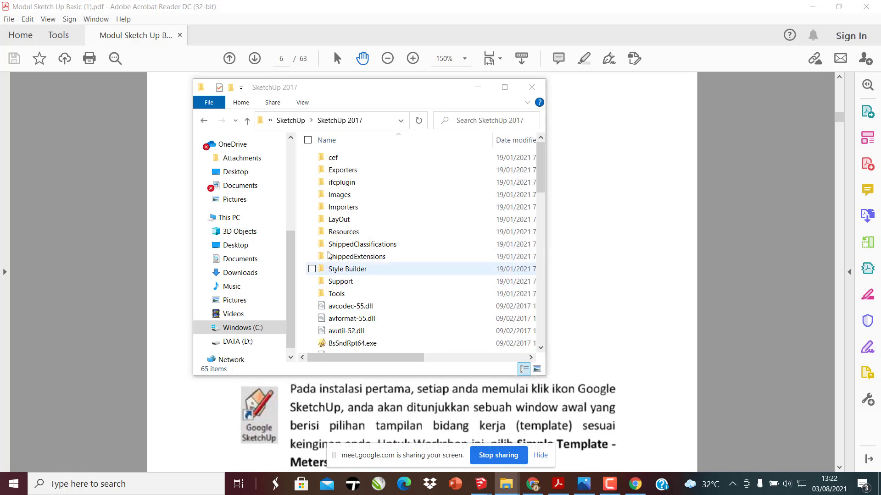
left_click_drag(204, 125, 382, 145)
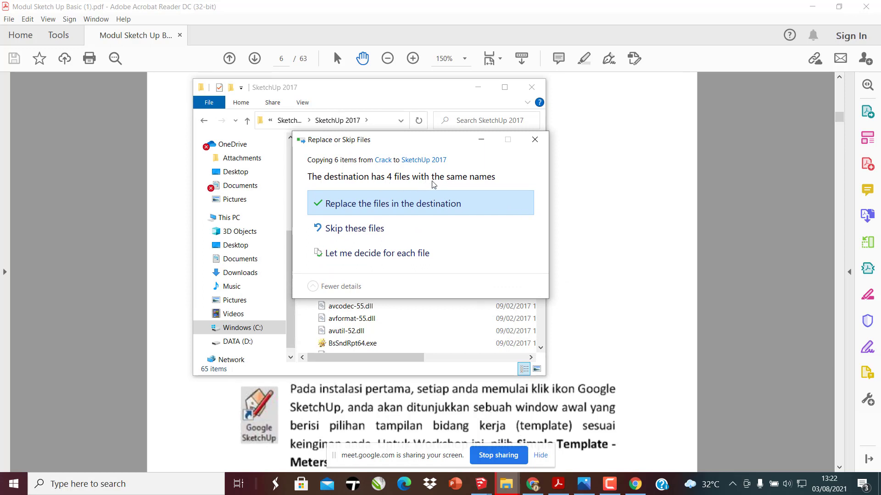
left_click(354, 202)
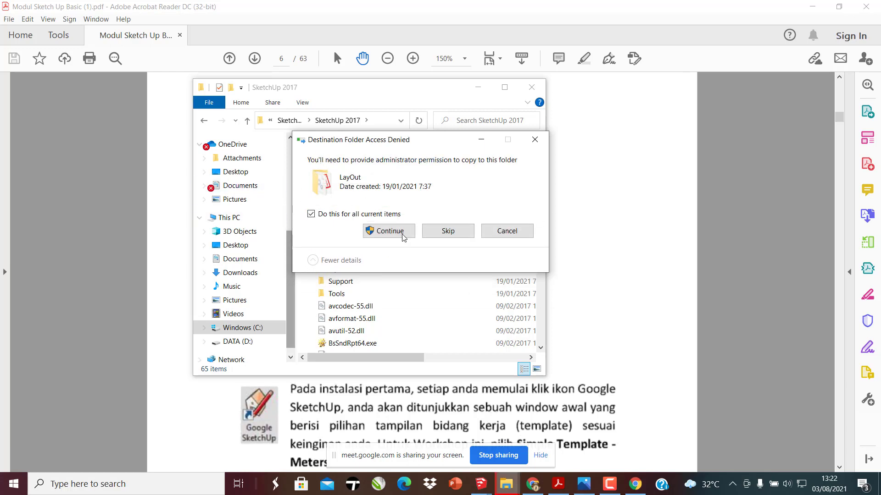
left_click(380, 231)
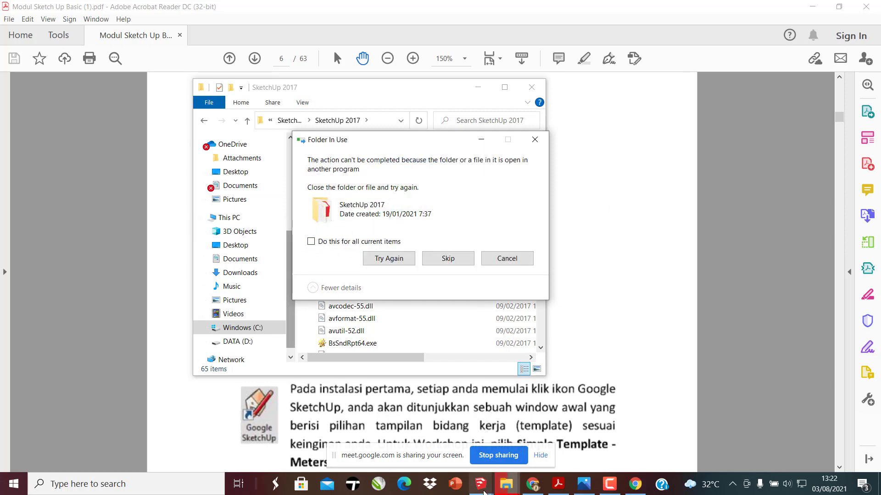
mouse_move(484, 492)
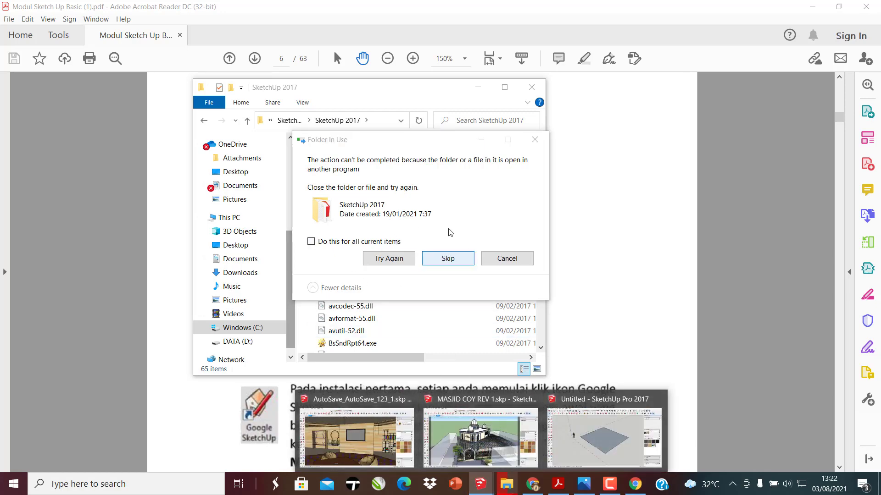
left_click(452, 189)
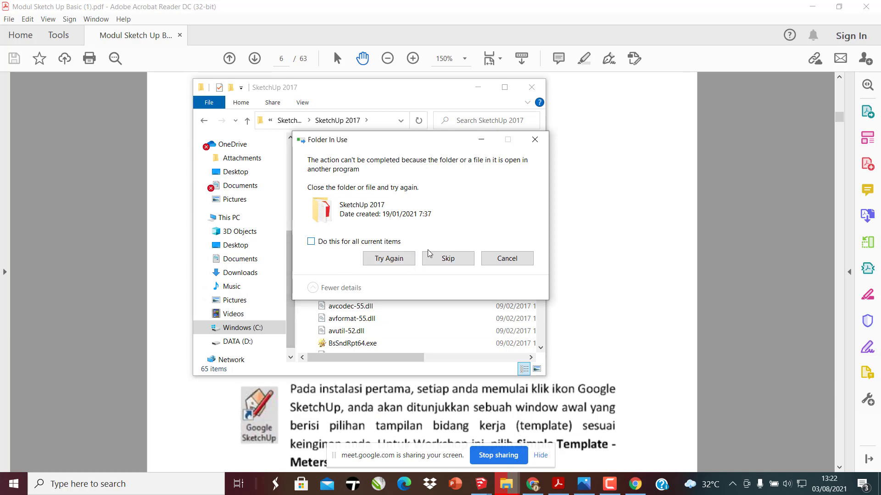
left_click(535, 140)
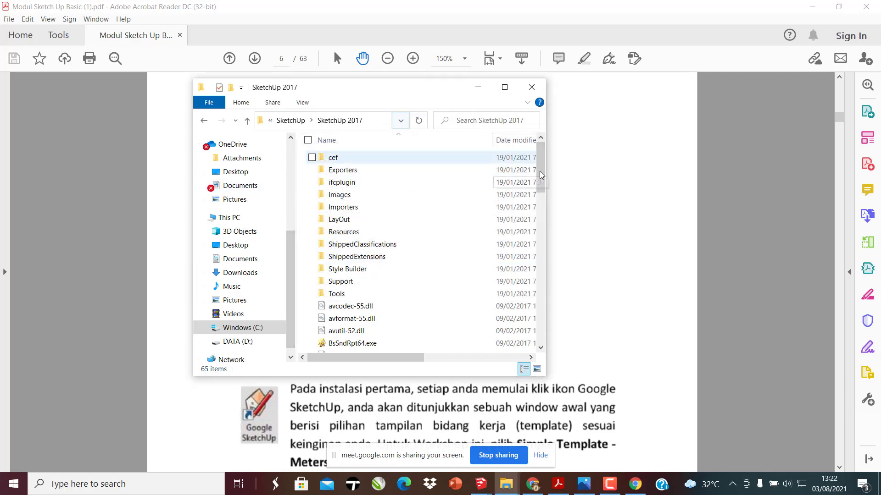
Return to the PDF module and examine the page 6 instructions on the SketchUp startup window and template choice
left_click(599, 175)
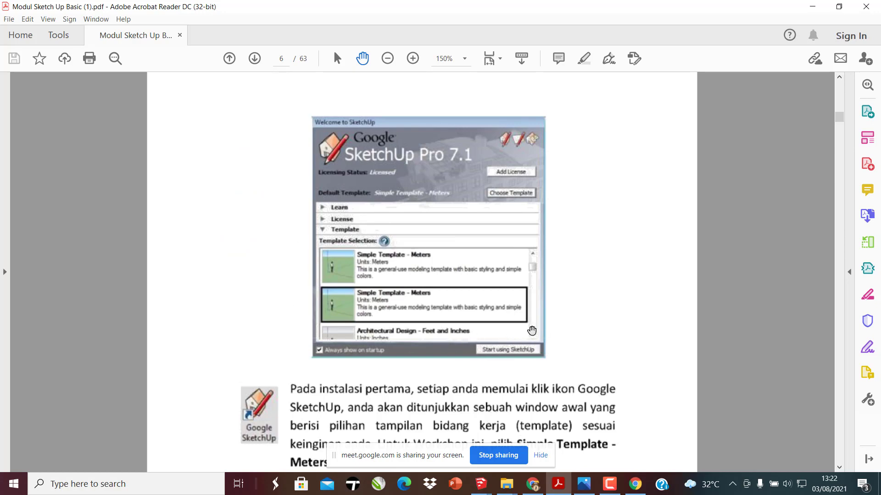
scroll(523, 302, "down", 2)
scroll(503, 307, "down", 10)
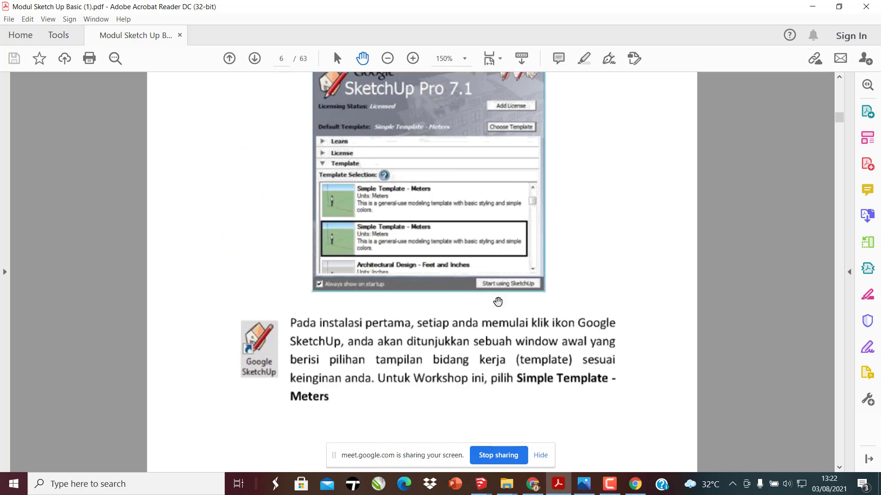
scroll(495, 266, "up", 5)
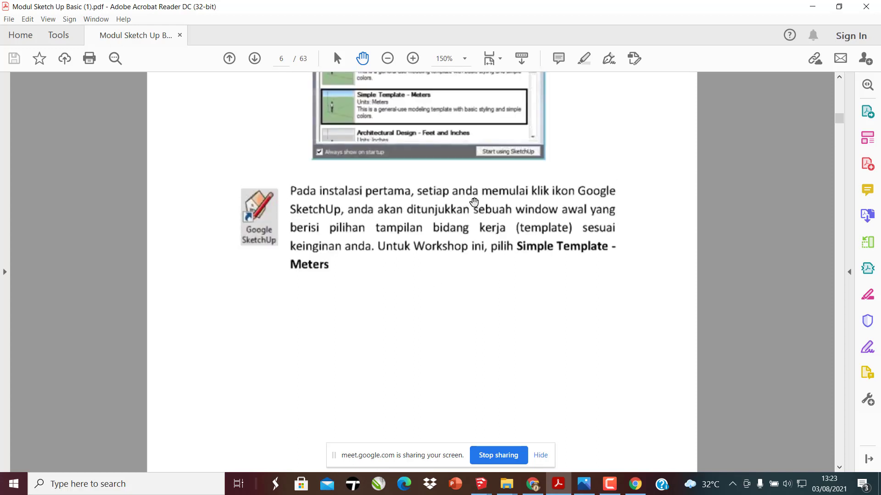
scroll(514, 229, "up", 1)
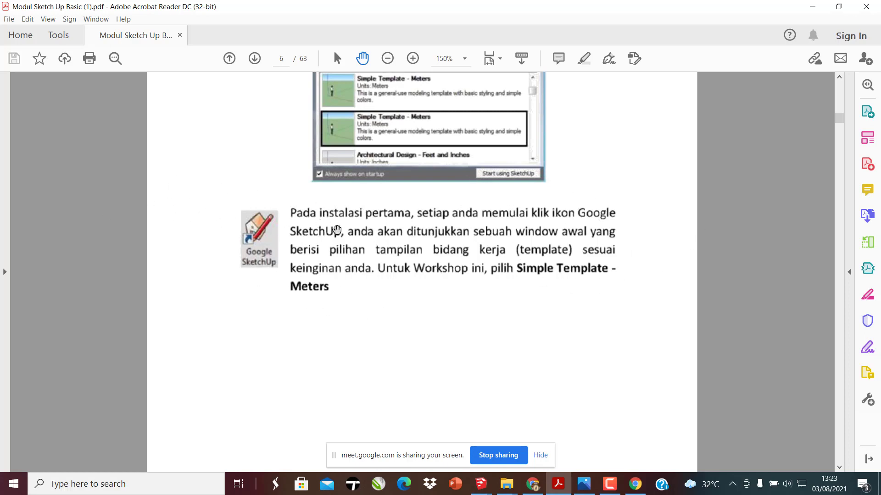
scroll(366, 268, "down", 3)
scroll(270, 179, "up", 1)
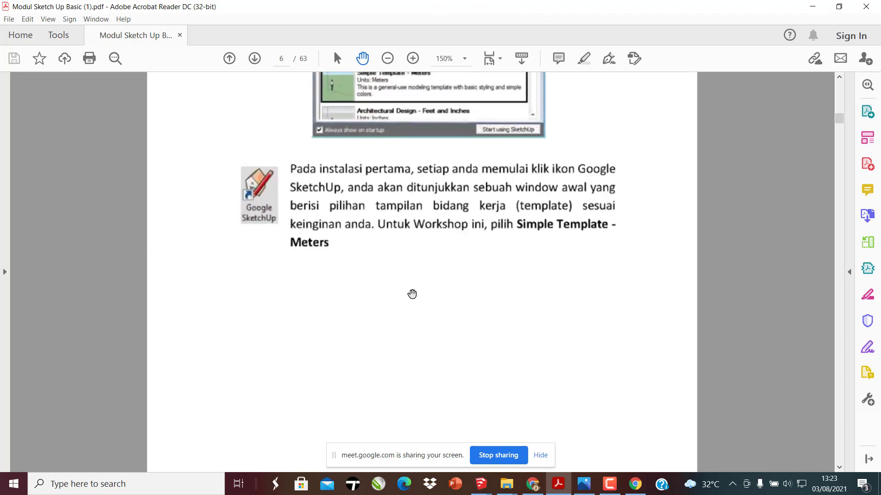
scroll(275, 259, "down", 4)
scroll(275, 259, "down", 5)
scroll(439, 364, "up", 13)
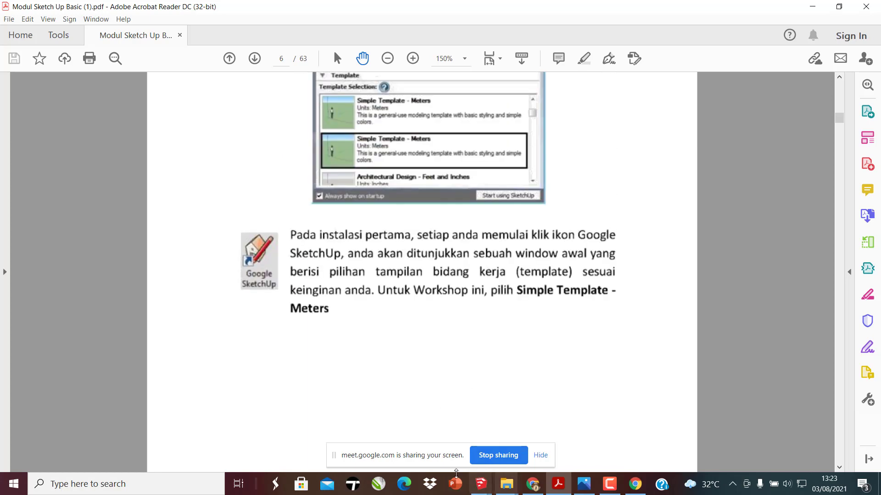
Show the AutoSave_AutoSave_123_1.skp model in SketchUp, then minimize it to get back to the PDF module
left_click(477, 491)
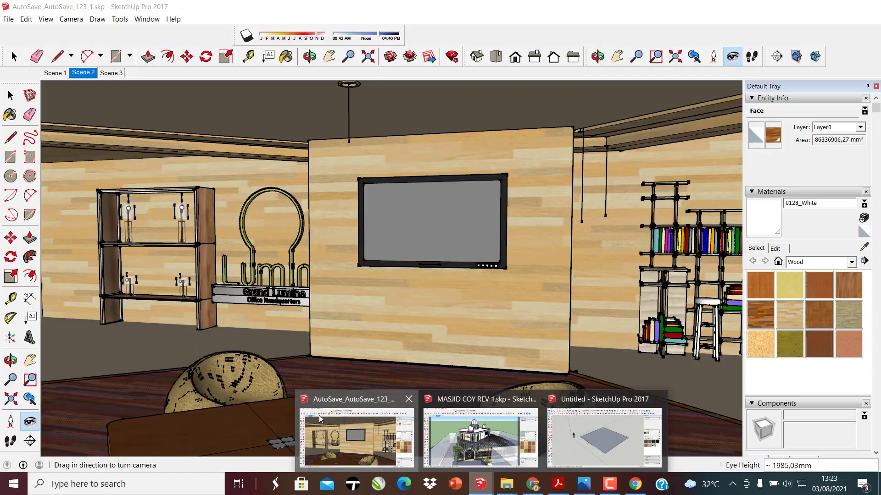
left_click(356, 436)
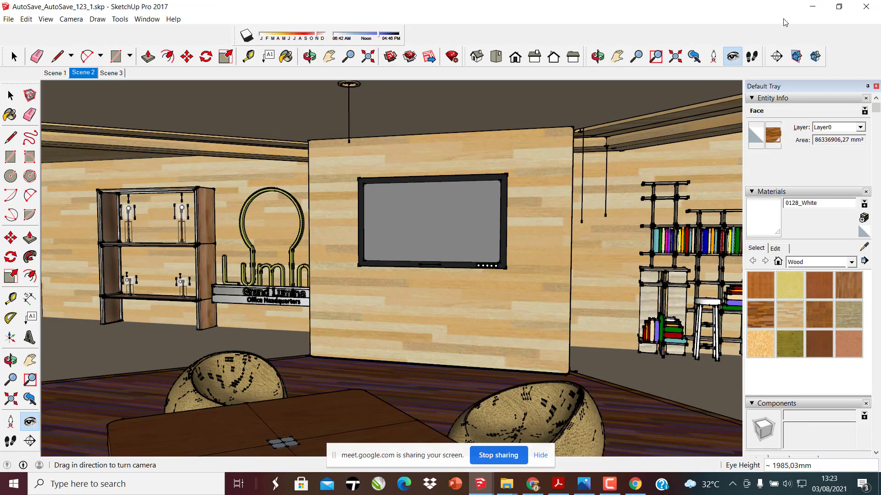
left_click(813, 6)
Examine the labelled diagram under "Tampilan awal layar Google SketchUp" on page 7 of the module
scroll(394, 328, "down", 8)
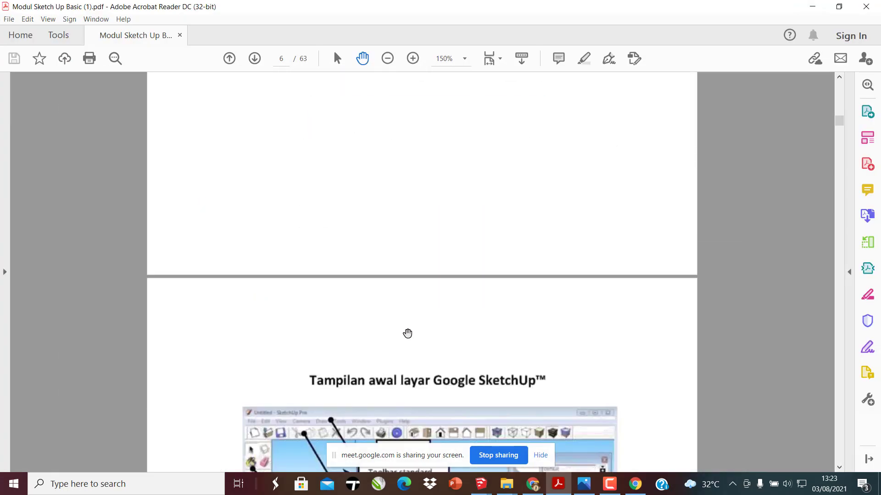
scroll(407, 333, "down", 10)
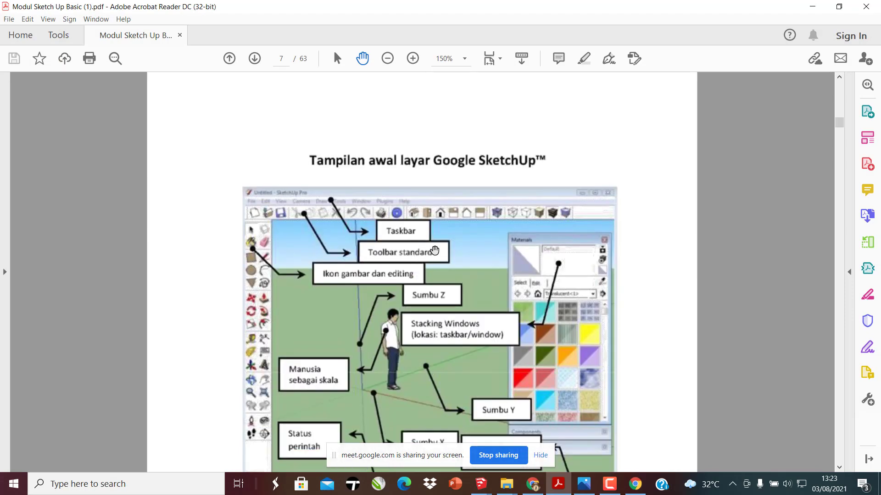
scroll(461, 204, "down", 2)
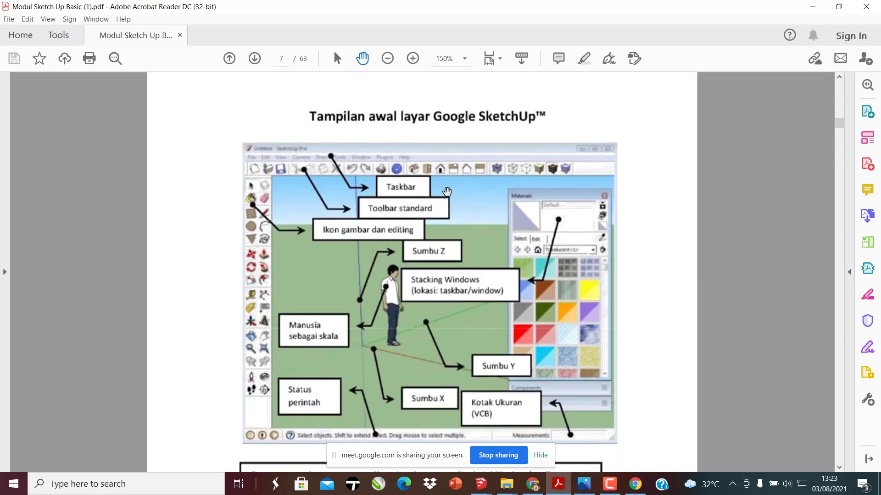
scroll(334, 178, "down", 1)
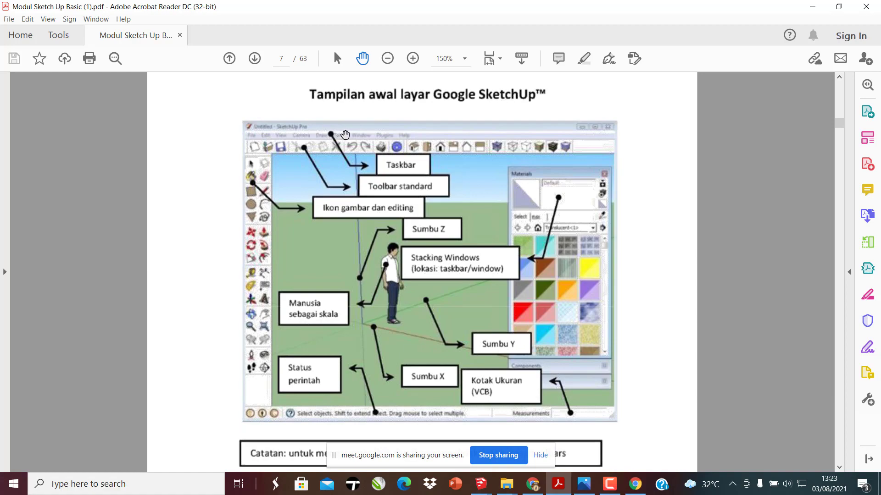
Arrange the PDF module and the MASJID COY REV 1.skp SketchUp window side by side, each filling half the screen
left_click_drag(475, 7, 1, 14)
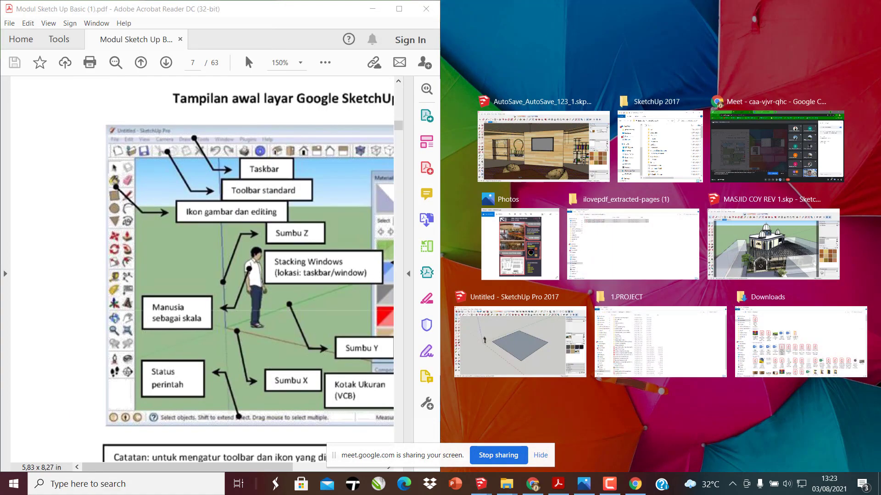
left_click(479, 486)
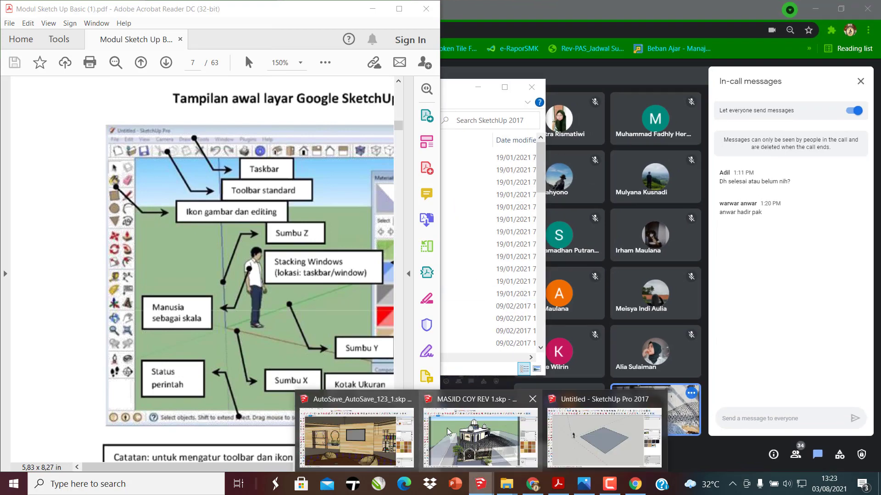
left_click(480, 437)
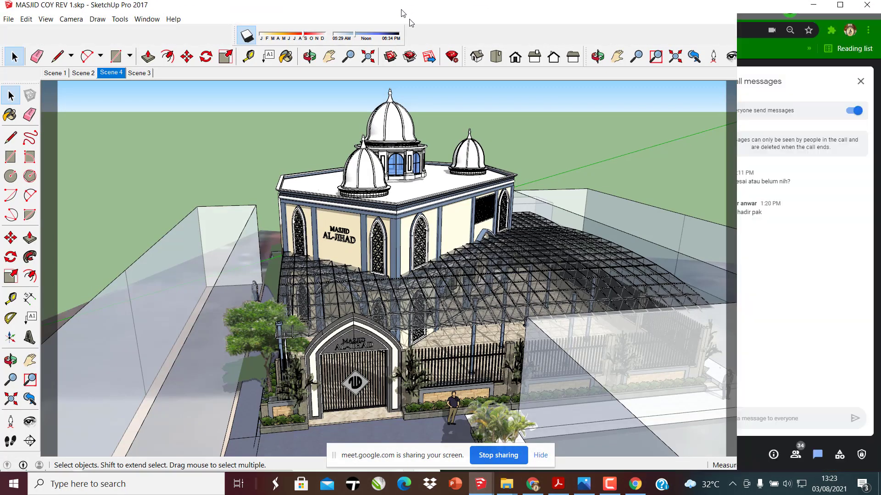
double_click(402, 13)
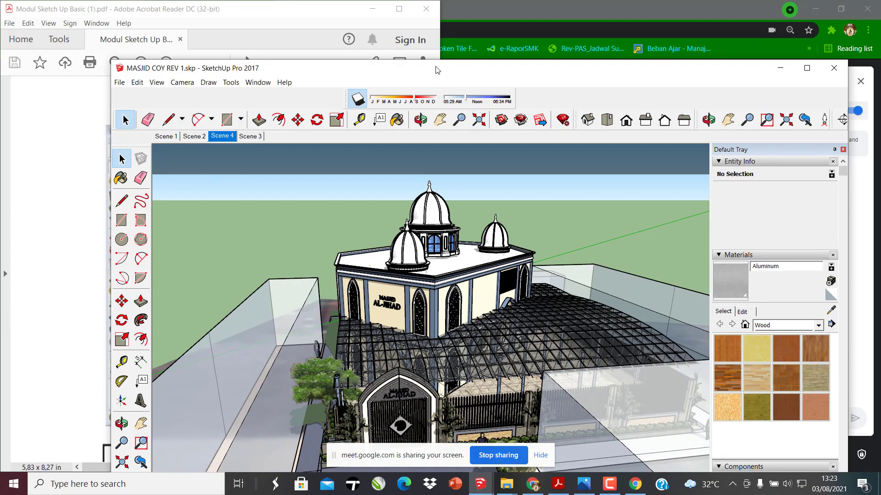
mouse_move(436, 70)
left_mouse_down()
mouse_move(728, 57)
mouse_move(880, 69)
left_mouse_up()
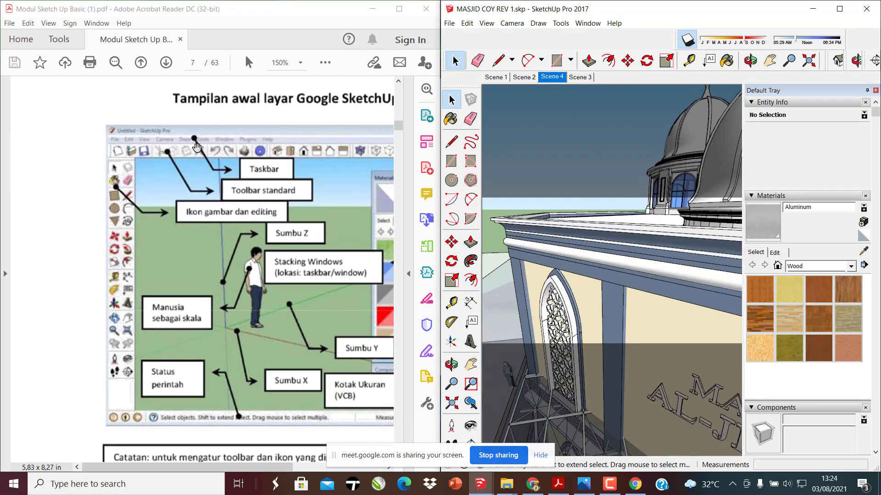
Look through the menu commands of MASJID COY REV 1.skp beside the module's diagram, widening the SketchUp window over the PDF
left_click(199, 161)
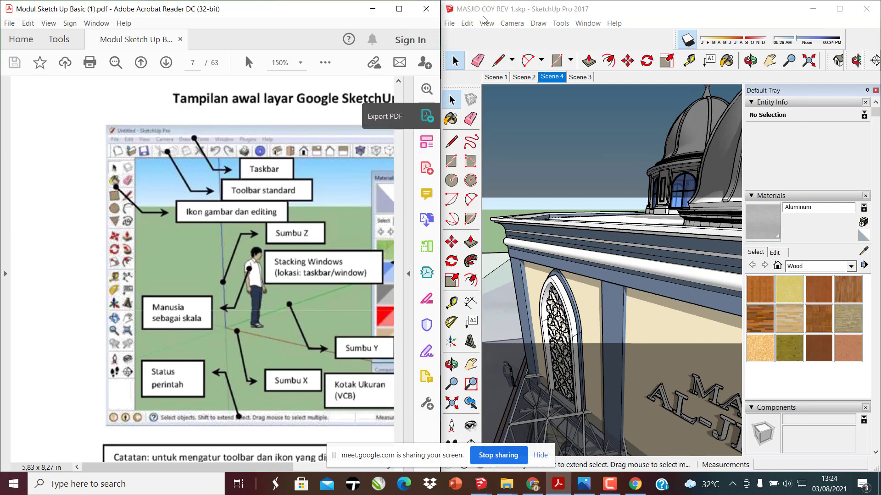
left_click(449, 23)
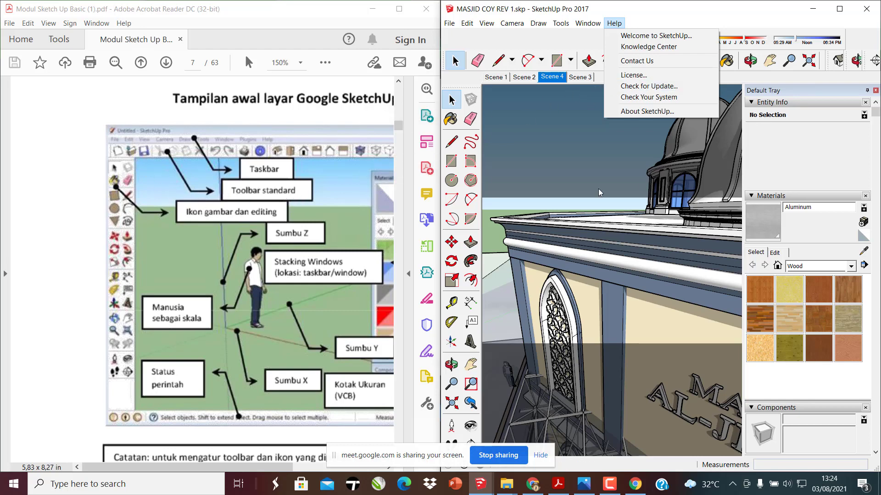
left_click(521, 35)
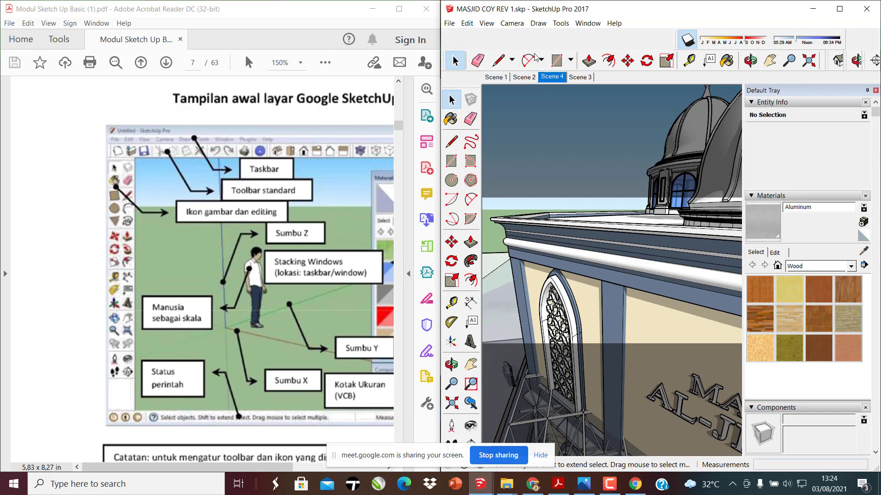
left_click_drag(439, 35, 200, 35)
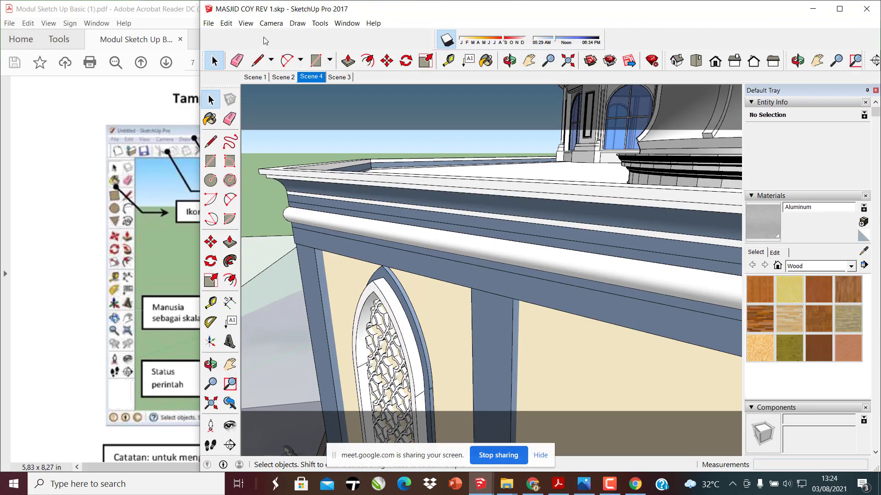
left_click(209, 22)
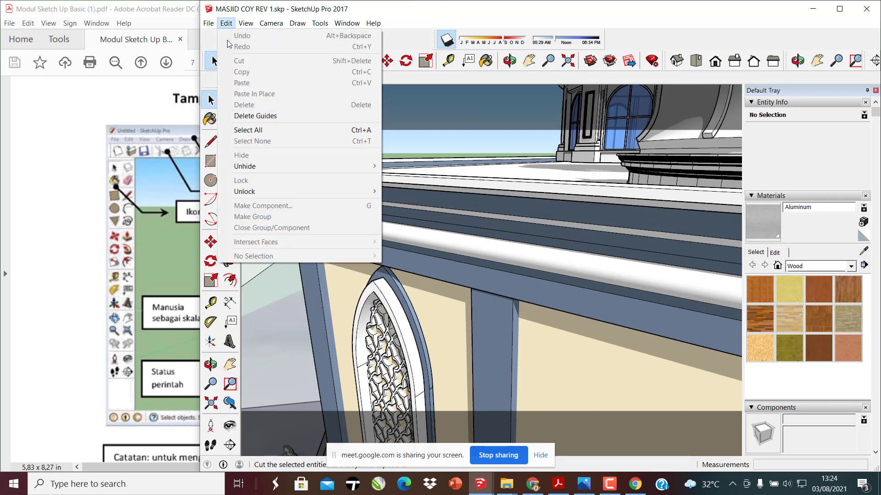
left_click(257, 35)
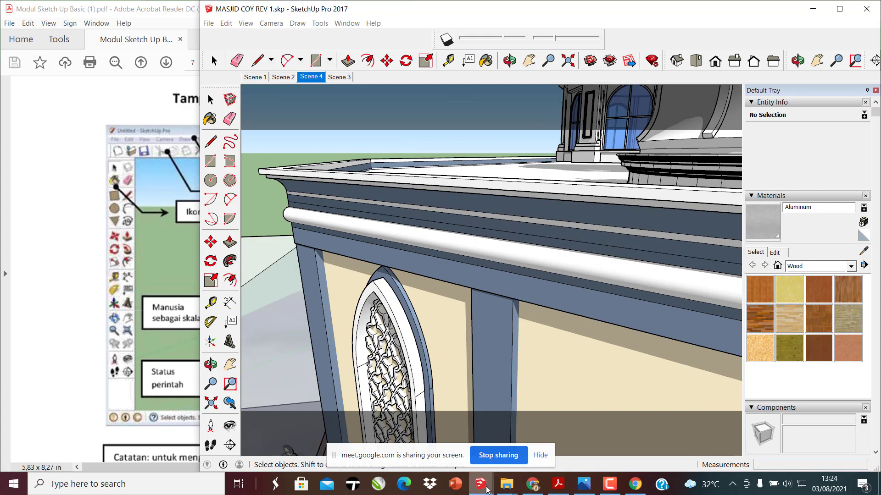
Switch to the Untitled SketchUp model with the flat rectangle and restore its maximized window to a smaller size
mouse_move(480, 484)
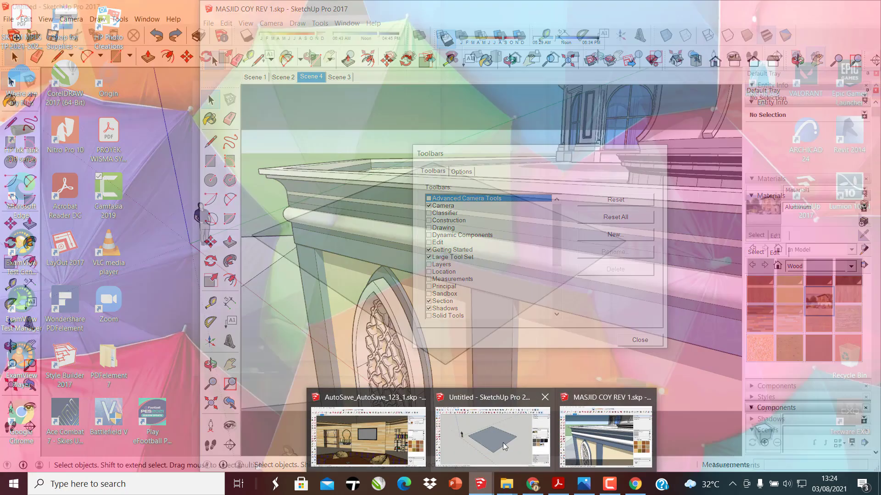
left_click(502, 441)
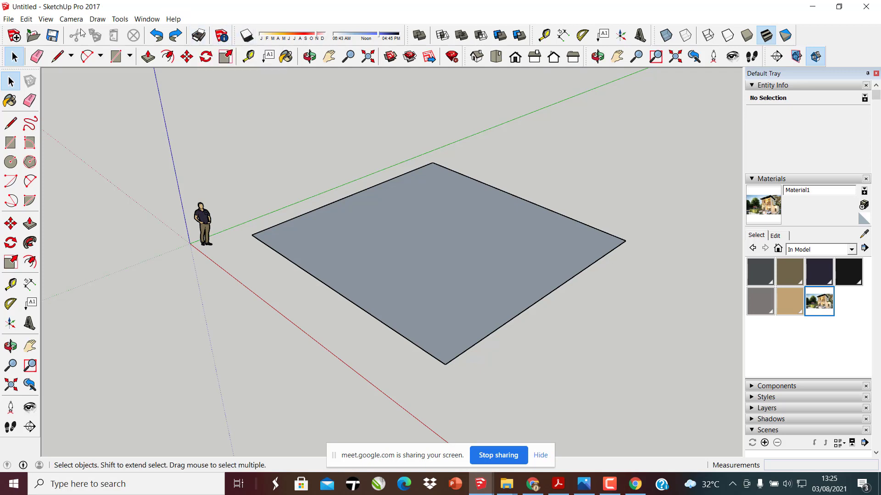
double_click(244, 8)
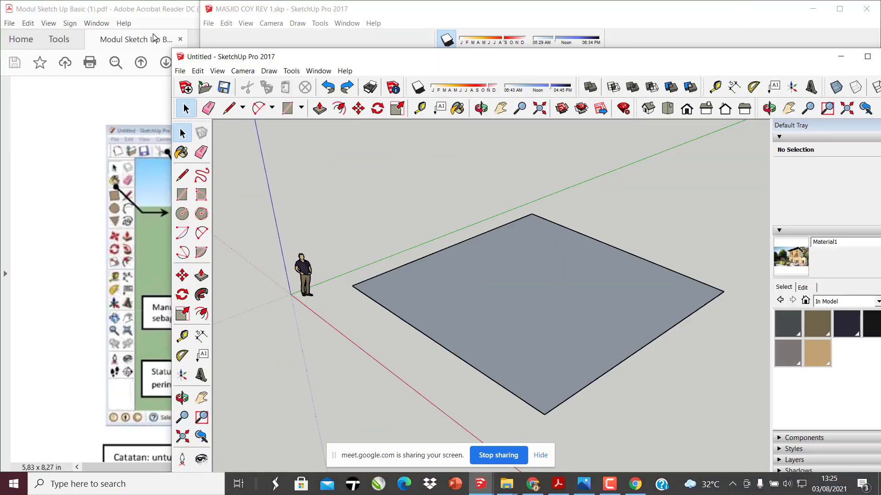
Compare the tool icons in the Untitled SketchUp window with the module's labelled diagram, repositioning the window so its toolbars and Default Tray are in view
left_click_drag(331, 54, 406, 19)
left_click(134, 167)
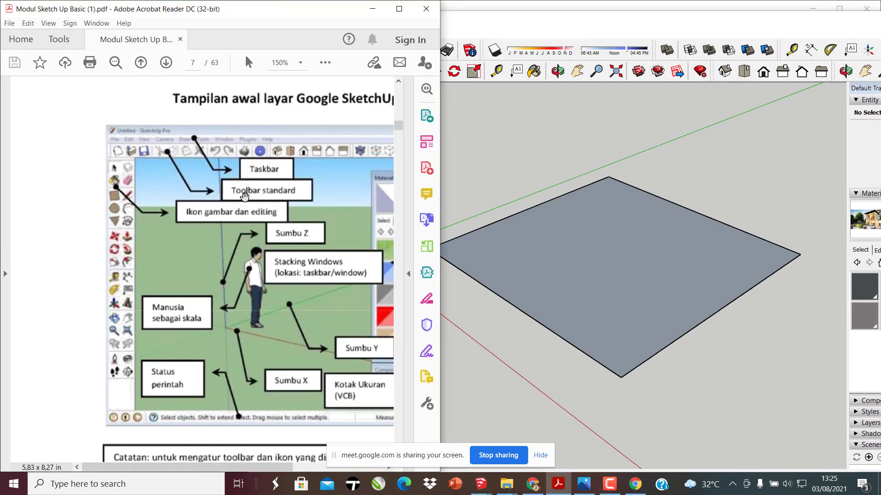
left_click(587, 140)
left_click(177, 231)
left_click(547, 140)
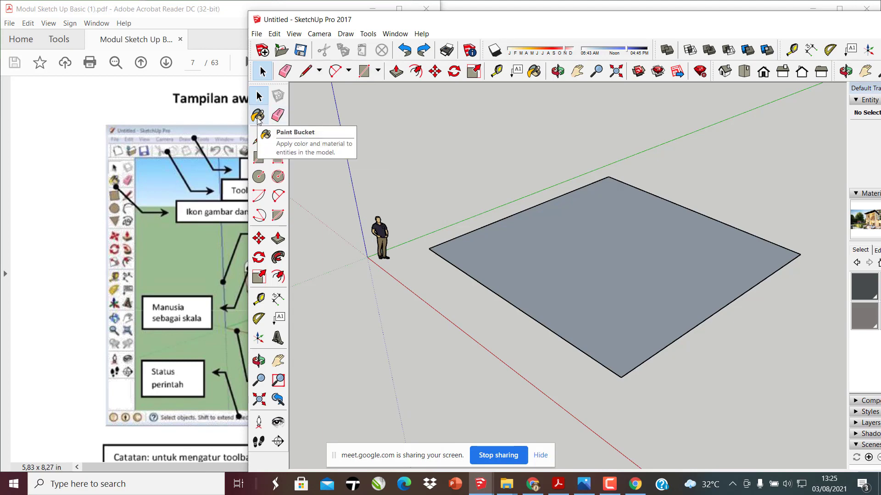
mouse_move(413, 26)
left_mouse_down()
mouse_move(302, 22)
mouse_move(312, 17)
left_mouse_up()
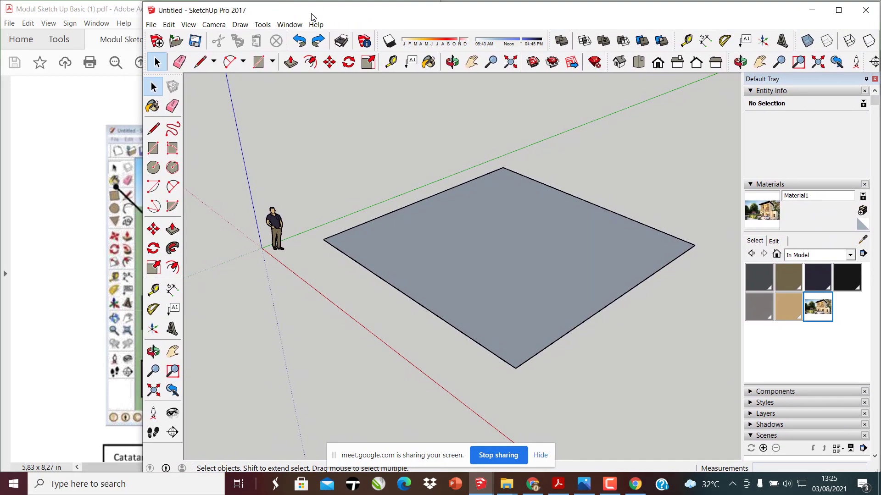
Activate the Paint Bucket tool, check the Google Meet call window and minimize it to return to SketchUp
left_click(153, 108)
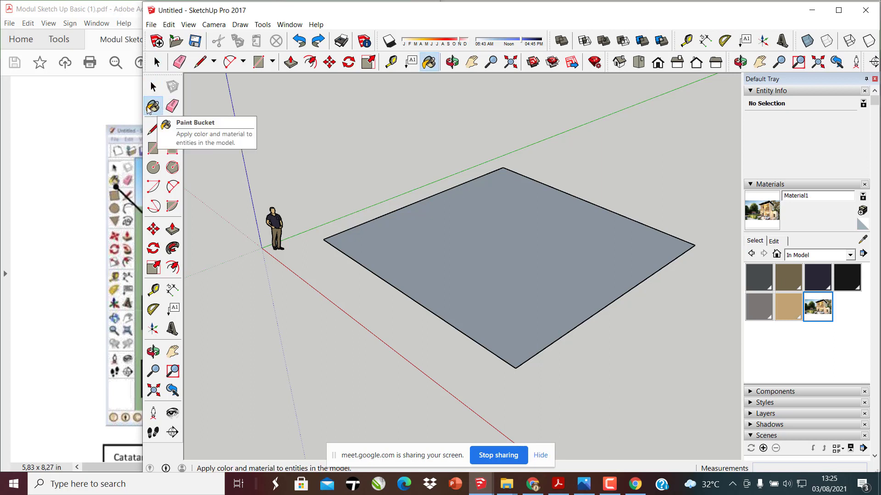
left_click(532, 485)
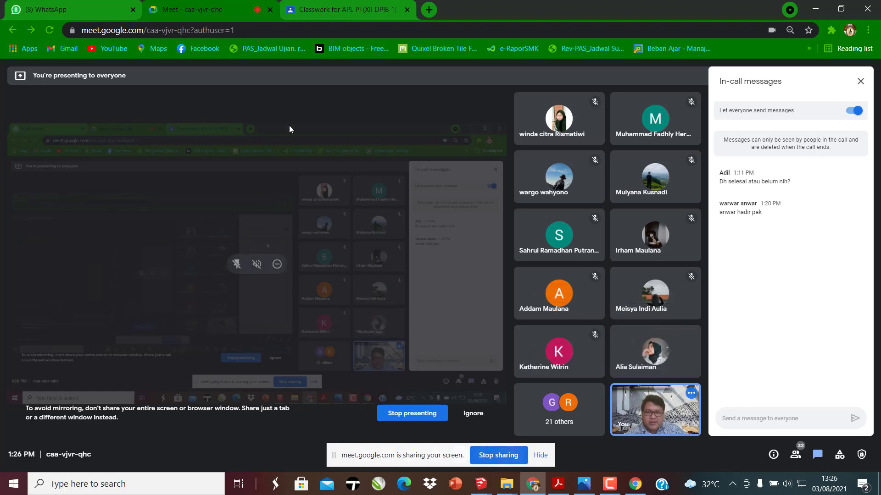
left_click(814, 11)
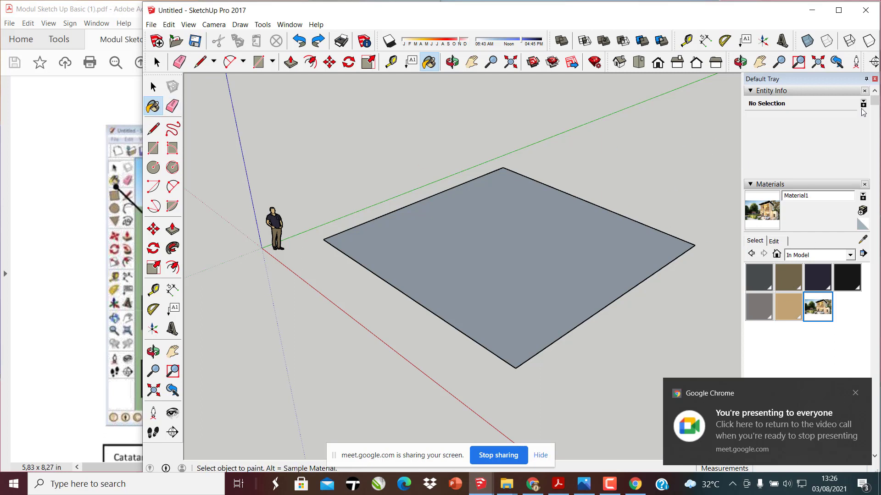
Undock the Default Tray, close the floating tray and bring it back with the Paint Bucket tool
double_click(824, 80)
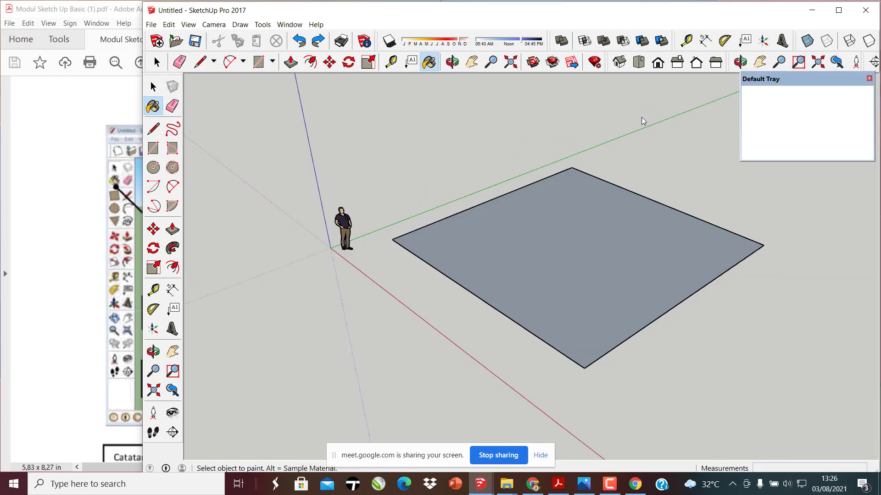
left_click(692, 120)
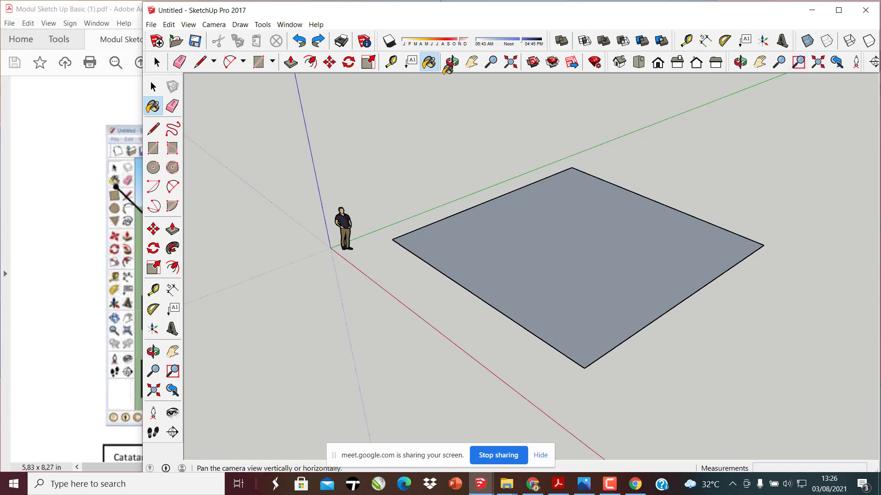
left_click(153, 107)
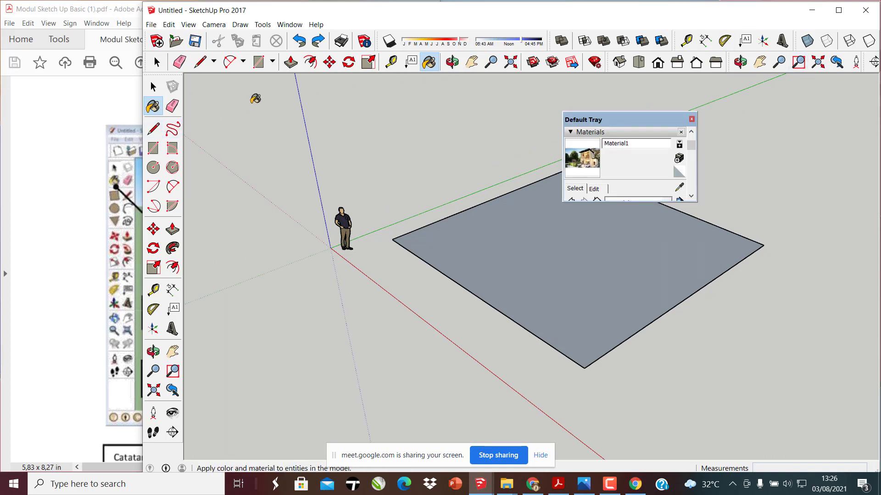
Maximize the Untitled SketchUp window, move the floating Default Tray to the edge of the drawing area and enlarge it to reveal the material swatches
left_click_drag(602, 125, 519, 138)
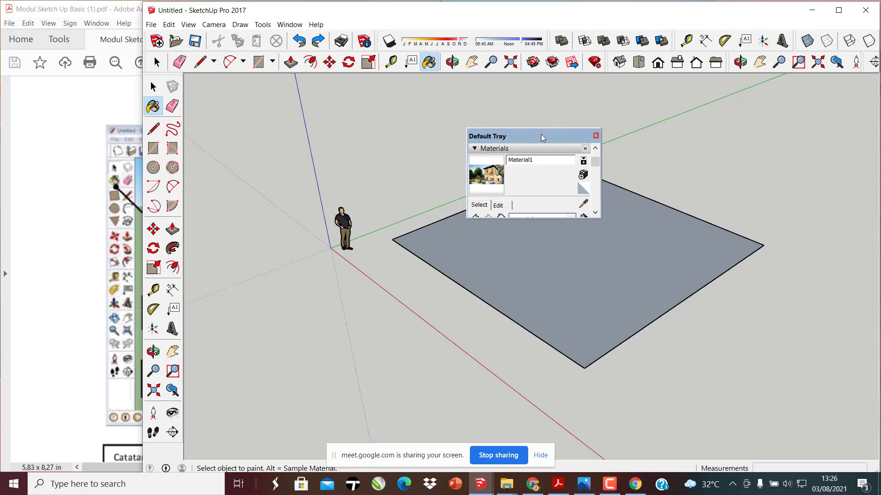
left_click_drag(762, 144, 791, 138)
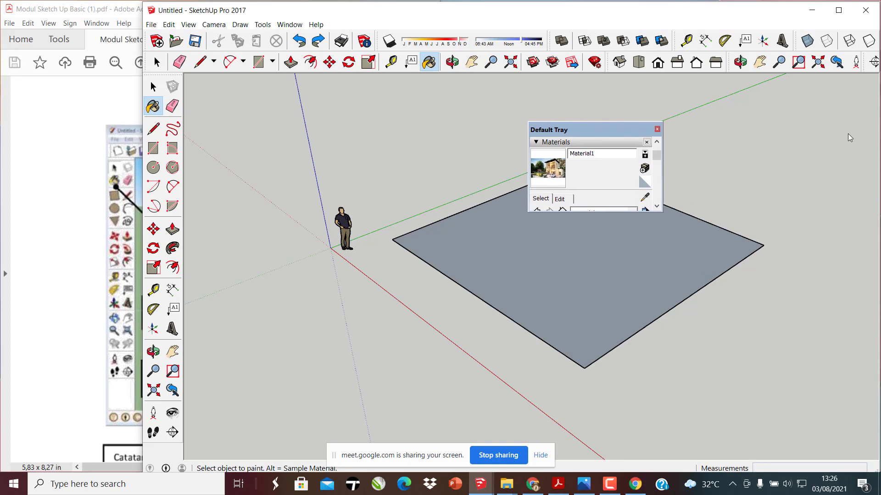
left_click_drag(637, 131, 718, 99)
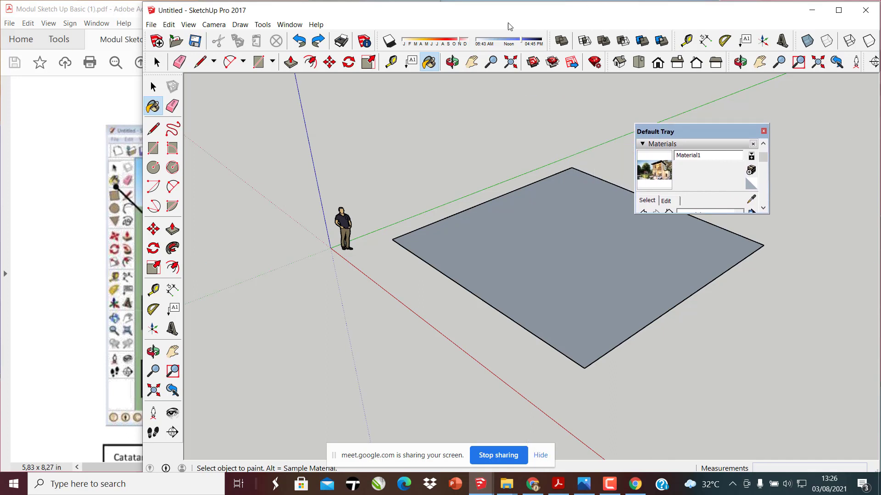
left_click_drag(493, 2, 482, 23)
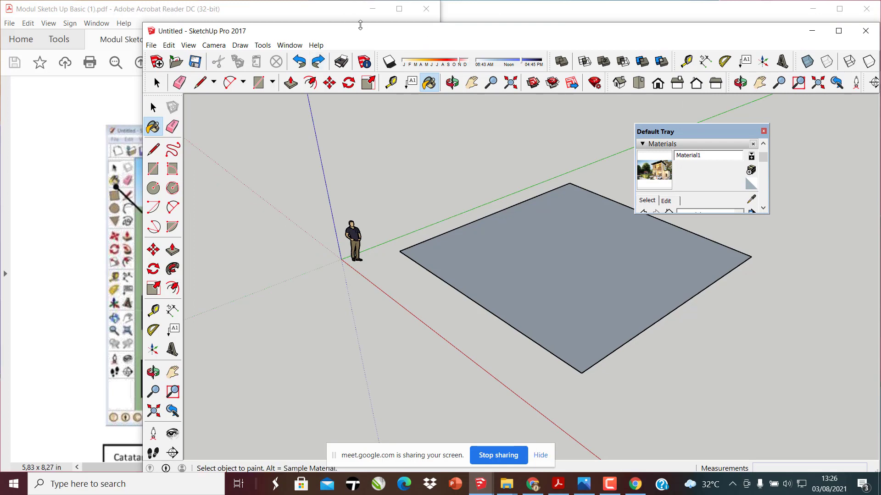
double_click(361, 26)
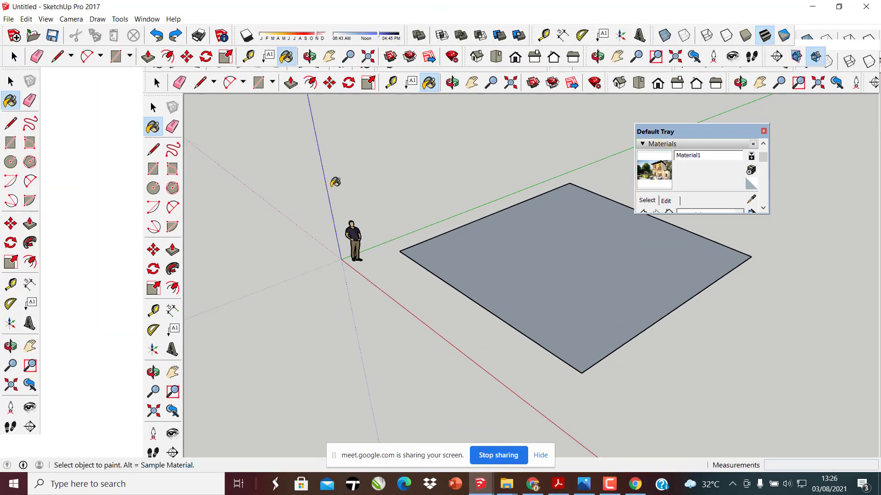
left_click_drag(689, 135, 821, 89)
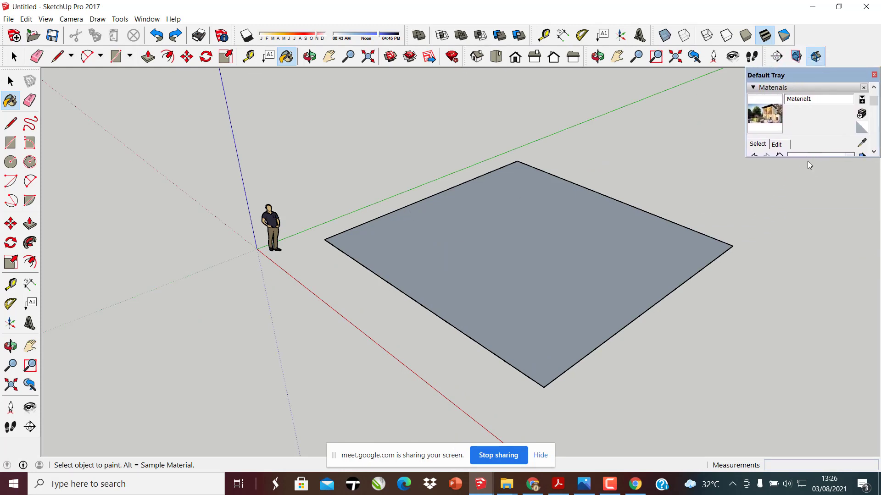
left_click_drag(803, 158, 800, 192)
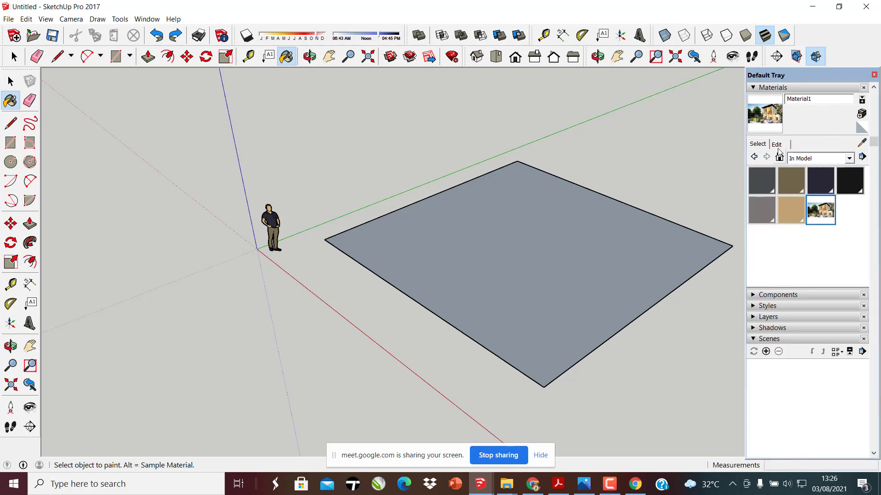
Look through the material collections, picking the brown Chris_Pants swatch and viewing Patterns, In Model and the Materials library folders
left_click(797, 179)
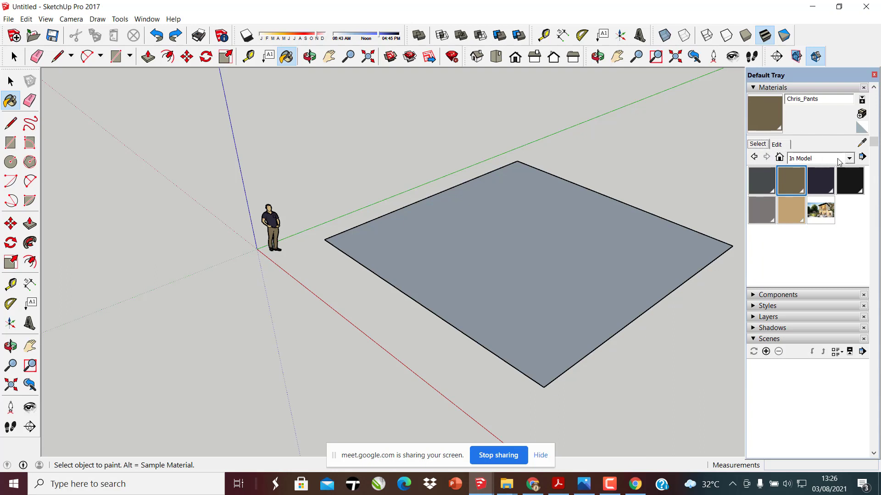
left_click(849, 159)
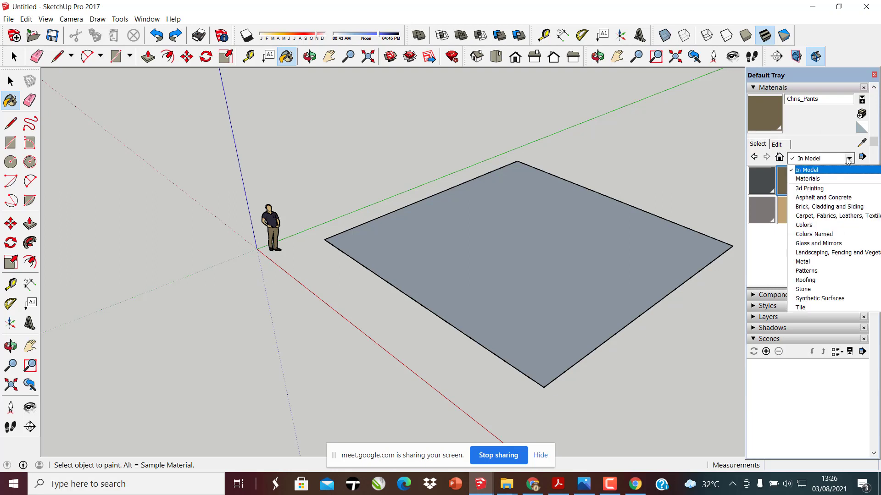
left_click(806, 271)
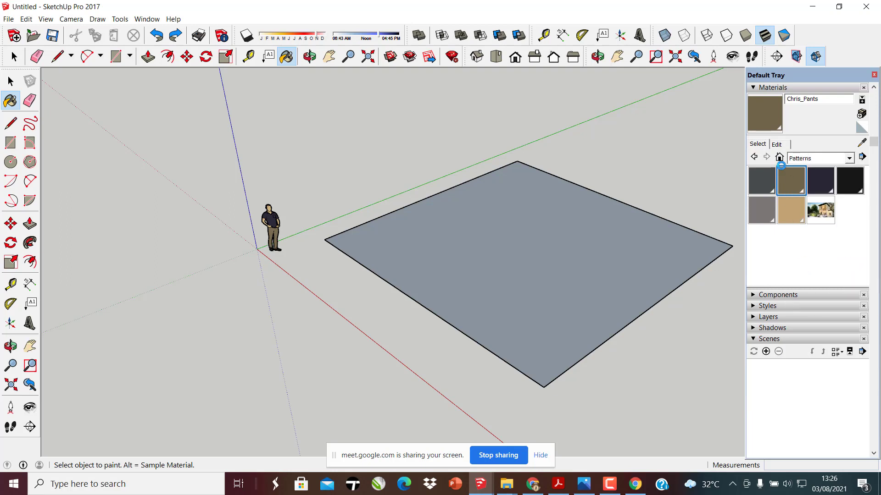
left_click(849, 159)
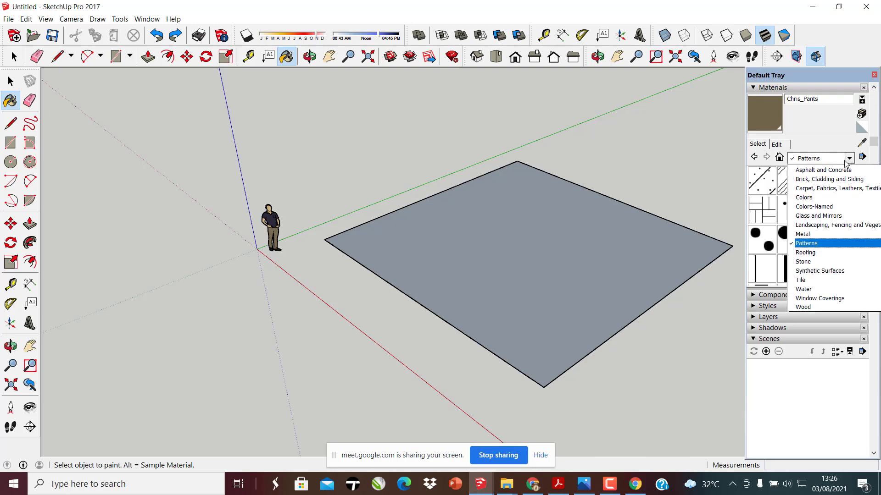
scroll(822, 192, "up", 1)
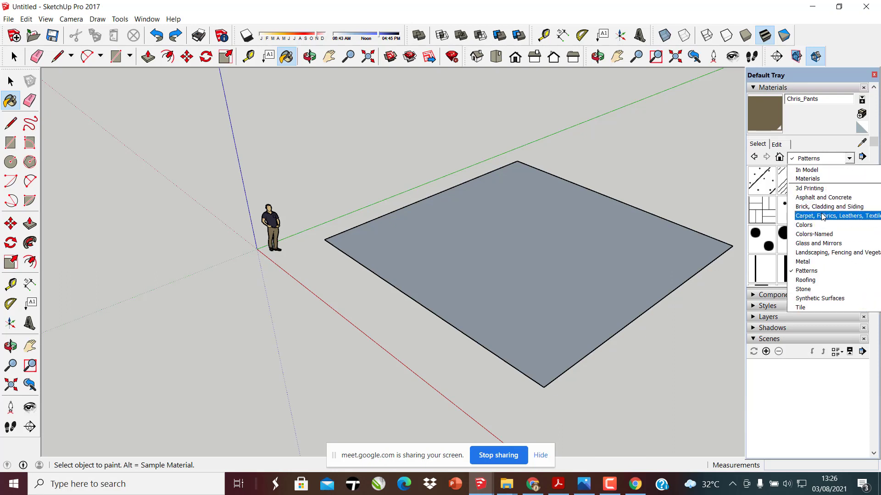
left_click(816, 171)
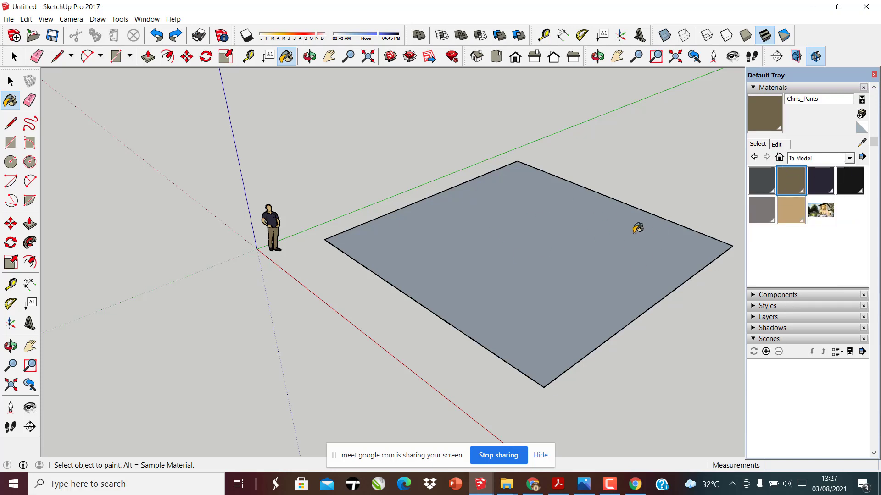
left_click(834, 159)
left_click(819, 179)
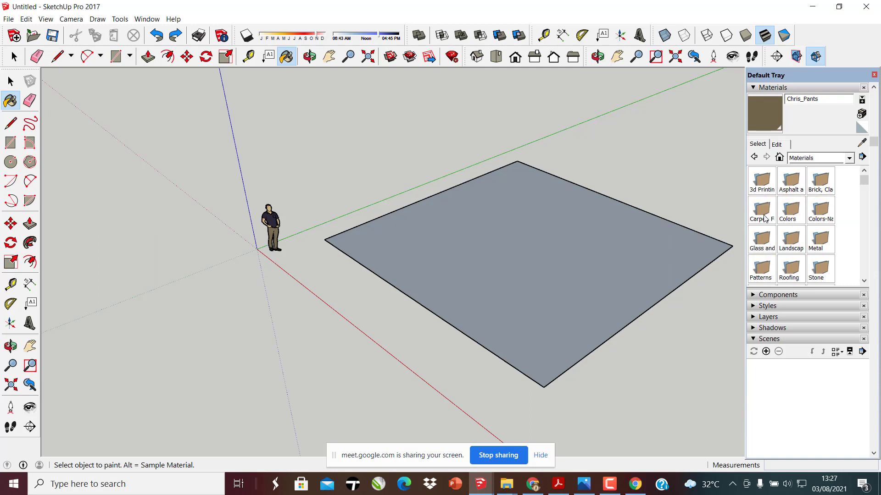
scroll(771, 218, "down", 3)
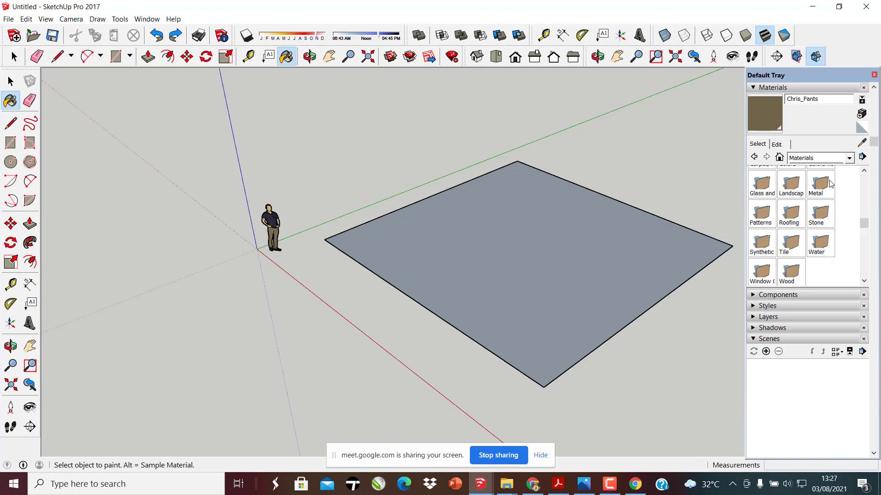
Paint the flat rectangle with Carpet Loop Pattern from the carpet, fabrics and leathers collection
left_click(819, 159)
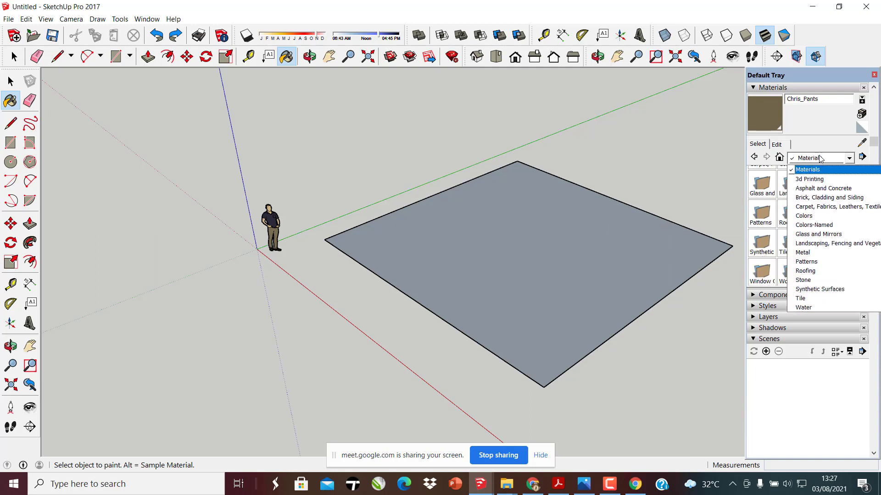
left_click(821, 207)
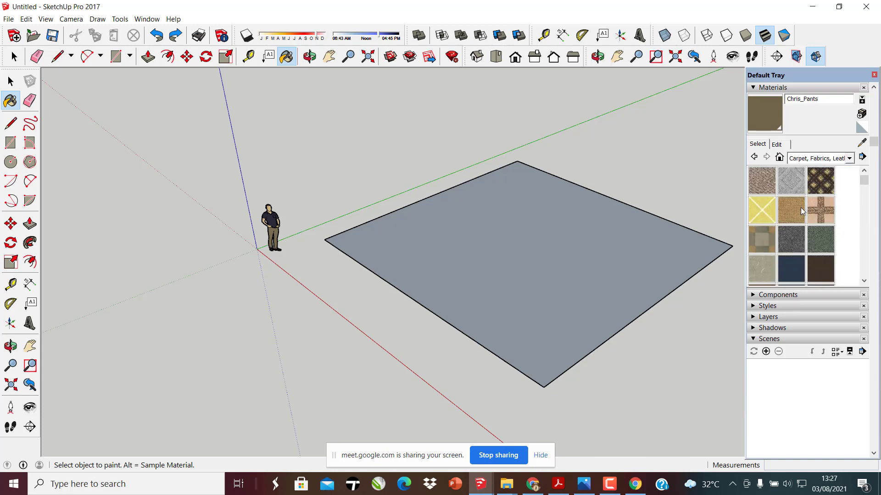
left_click(787, 220)
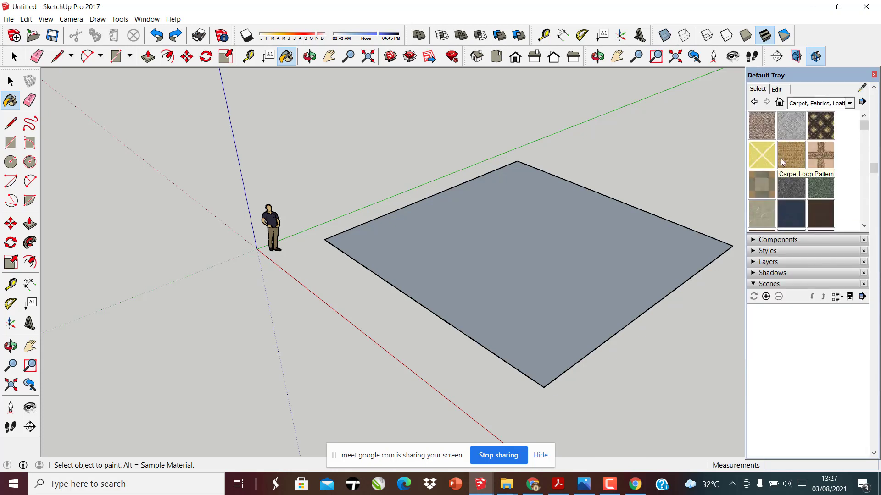
left_click(590, 258)
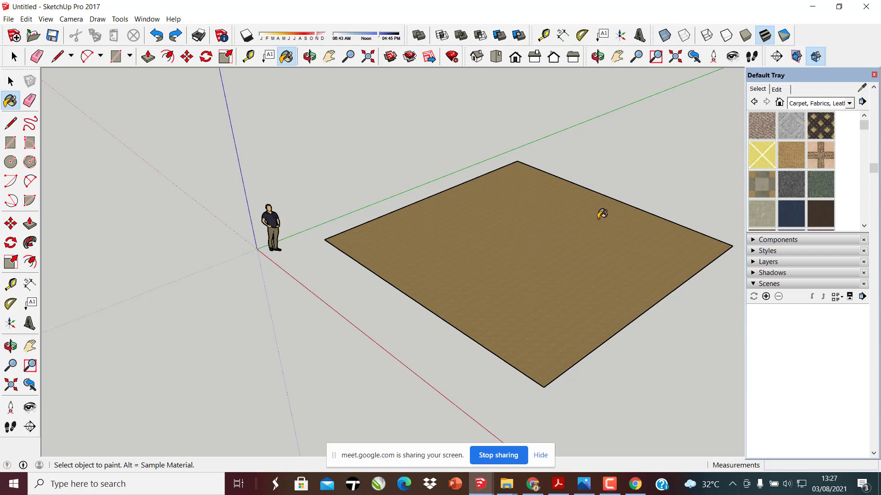
Paint the rectangle with a bright blue from the Colors collection
left_click(824, 105)
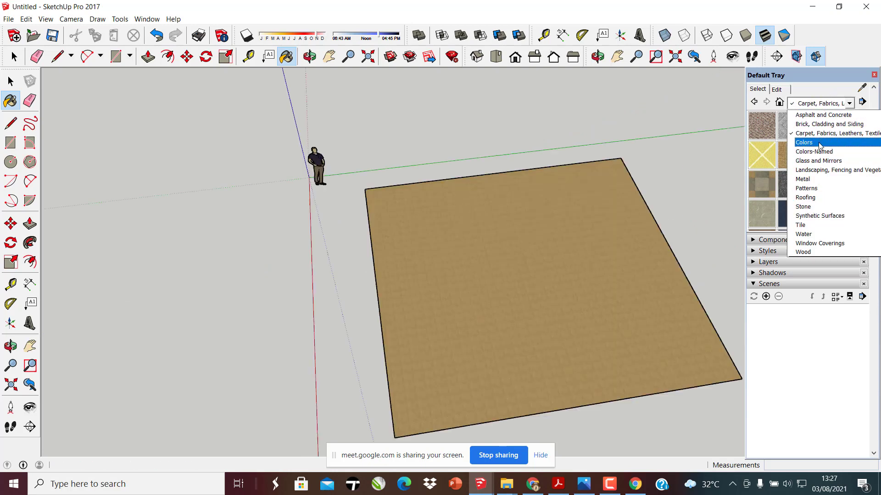
left_click(818, 146)
scroll(809, 170, "down", 5)
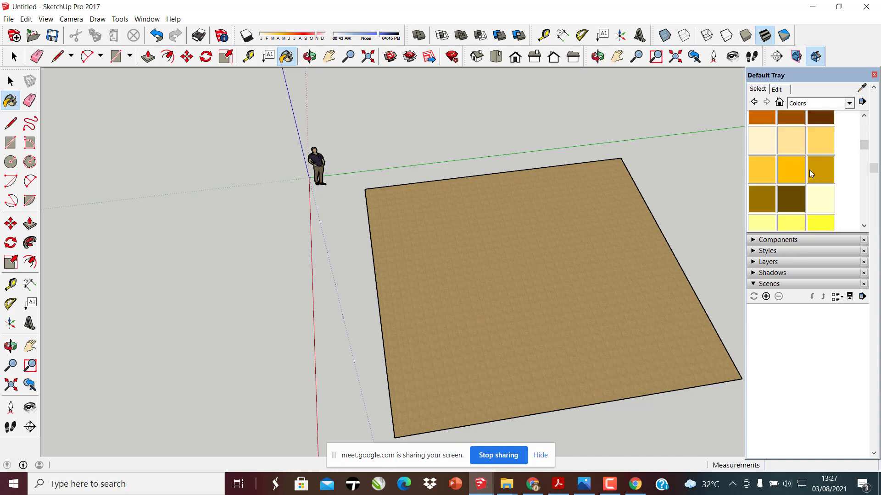
scroll(817, 175, "down", 10)
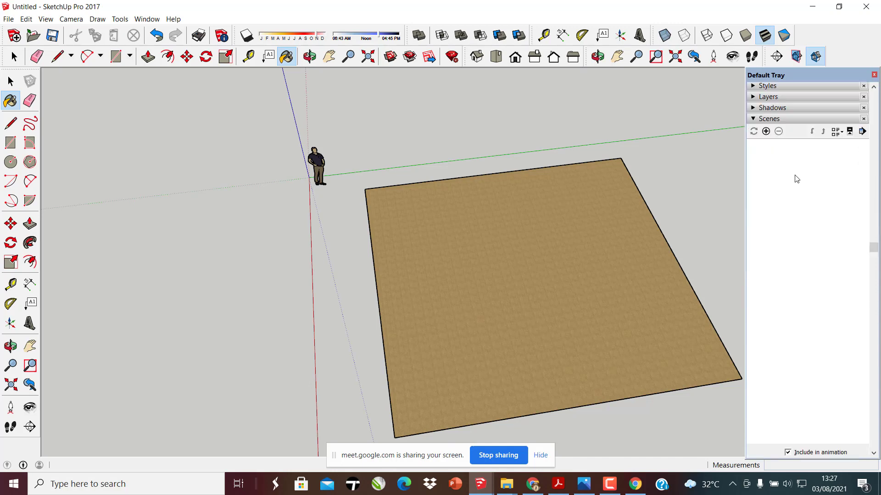
scroll(811, 166, "up", 4)
scroll(801, 146, "up", 3)
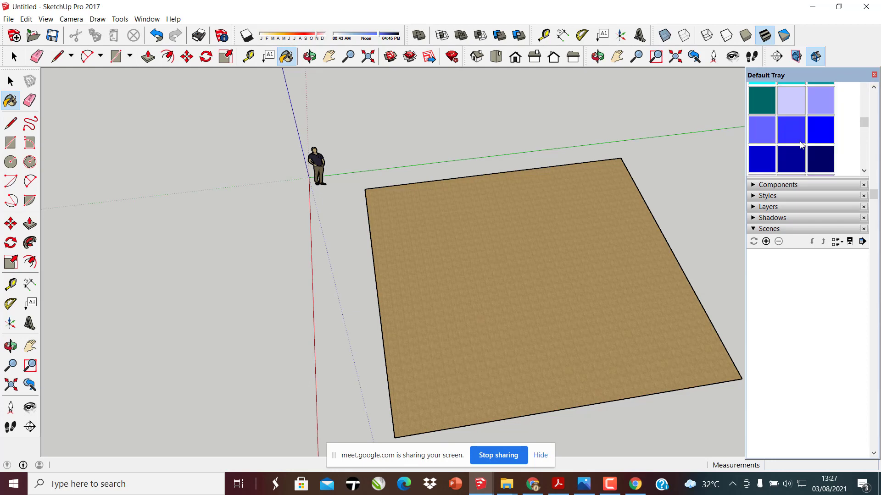
scroll(816, 149, "up", 3)
scroll(798, 142, "down", 3)
scroll(770, 103, "up", 3)
scroll(803, 114, "down", 3)
left_click(797, 129)
left_click(611, 237)
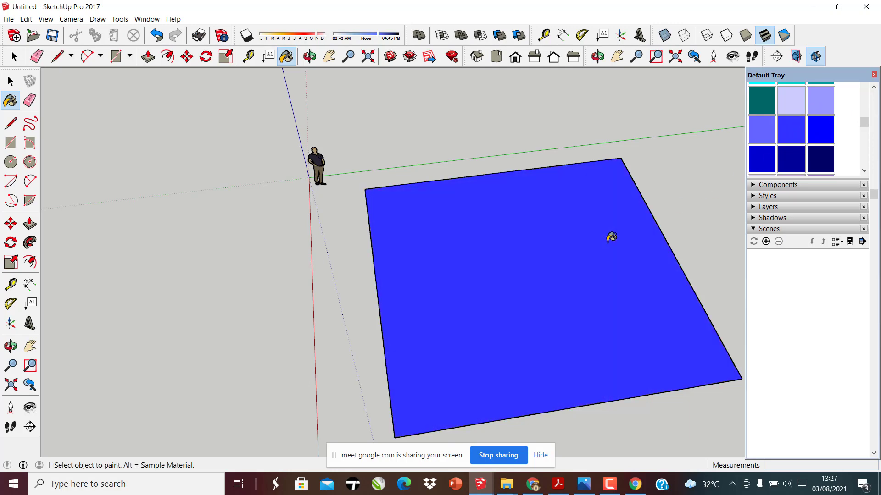
Inspect the blue rectangle from another angle and go back to the yellow swatches of the Colors collection
middle_click_drag(612, 236, 699, 211)
scroll(577, 265, "up", 3)
middle_click_drag(512, 257, 528, 251)
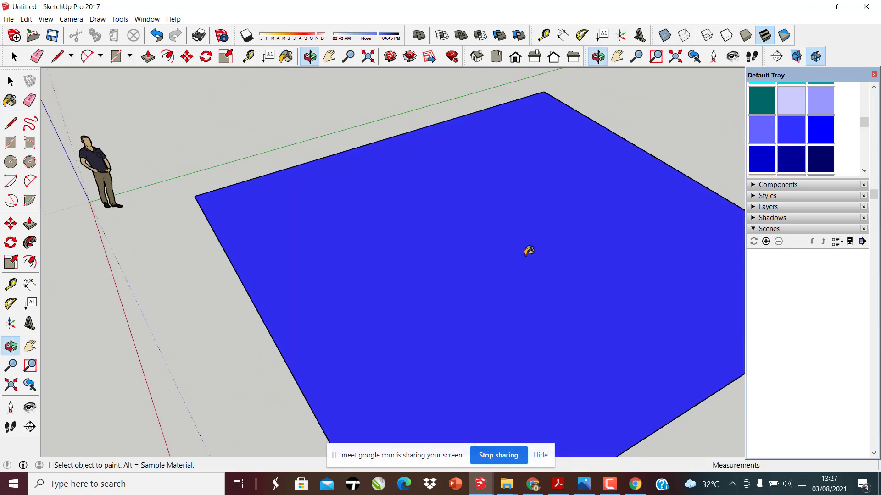
scroll(529, 251, "down", 3)
scroll(807, 138, "up", 6)
scroll(821, 271, "up", 2)
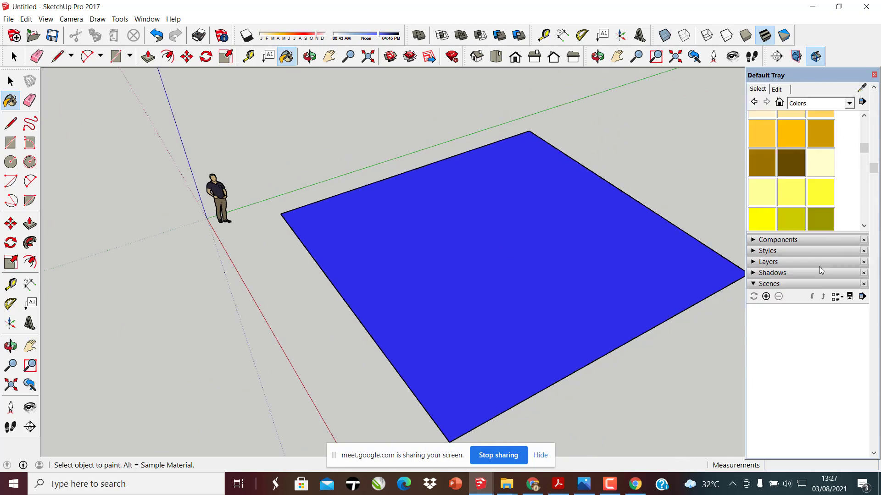
Pick the blue Color I05 from the Colors collection and look at its editing settings
scroll(822, 270, "up", 3)
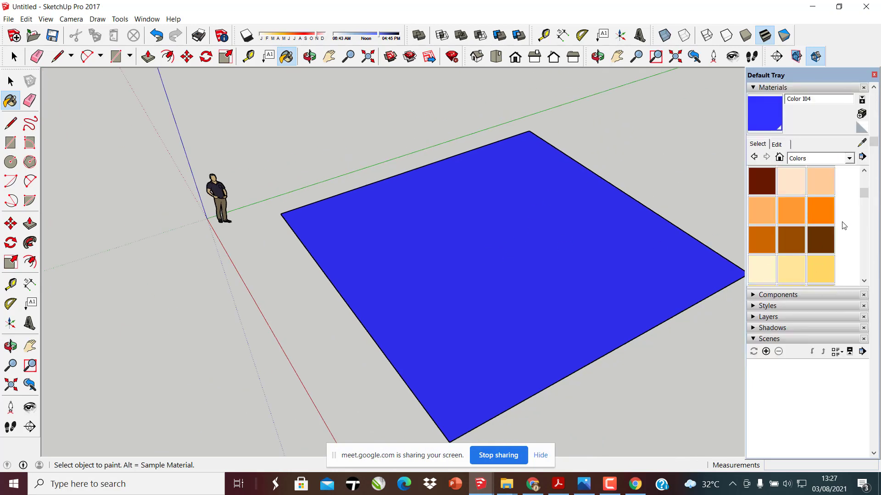
scroll(771, 213, "down", 6)
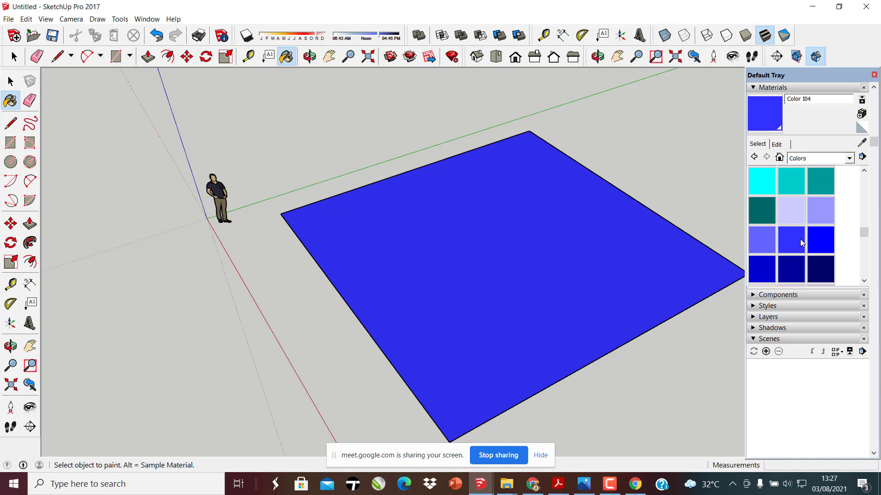
left_click(822, 243)
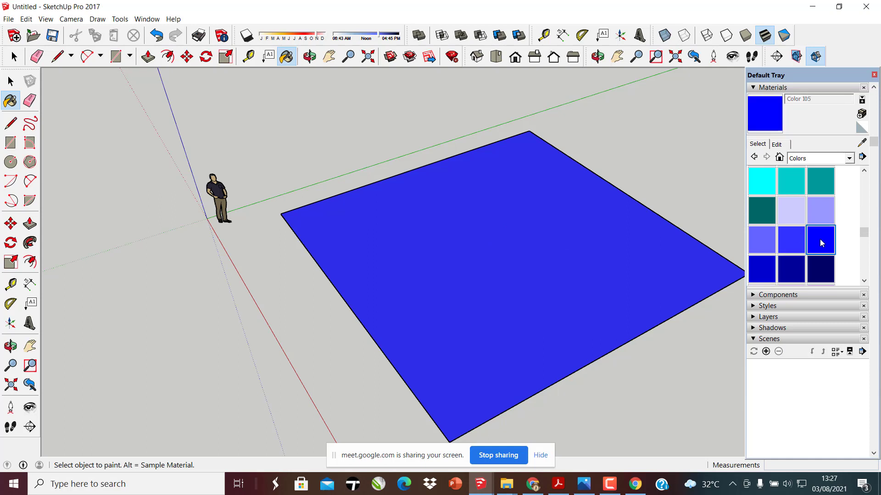
left_click(776, 145)
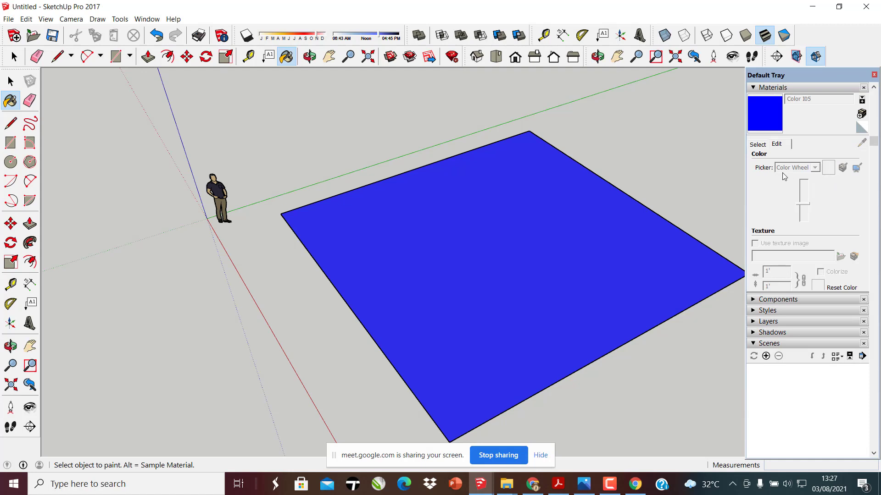
scroll(775, 257, "down", 3)
scroll(815, 200, "up", 3)
Create a new material in a light blue with the color wheel and paint the rectangle with it
left_click(861, 113)
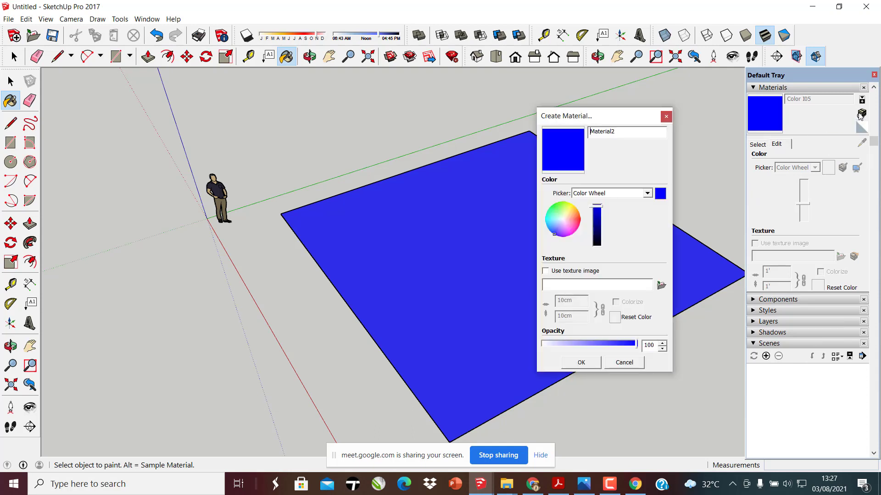
left_click_drag(610, 118, 688, 85)
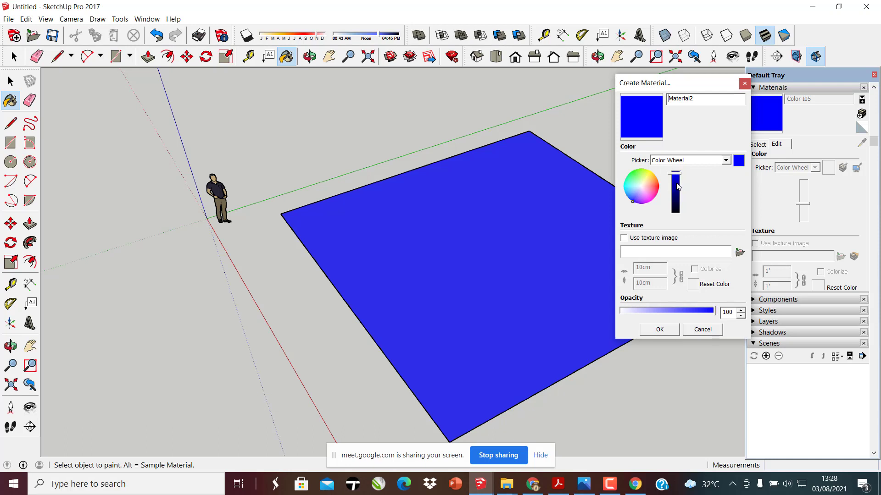
mouse_move(675, 183)
left_mouse_down()
mouse_move(674, 199)
mouse_move(676, 174)
left_mouse_up()
left_click_drag(635, 204, 634, 191)
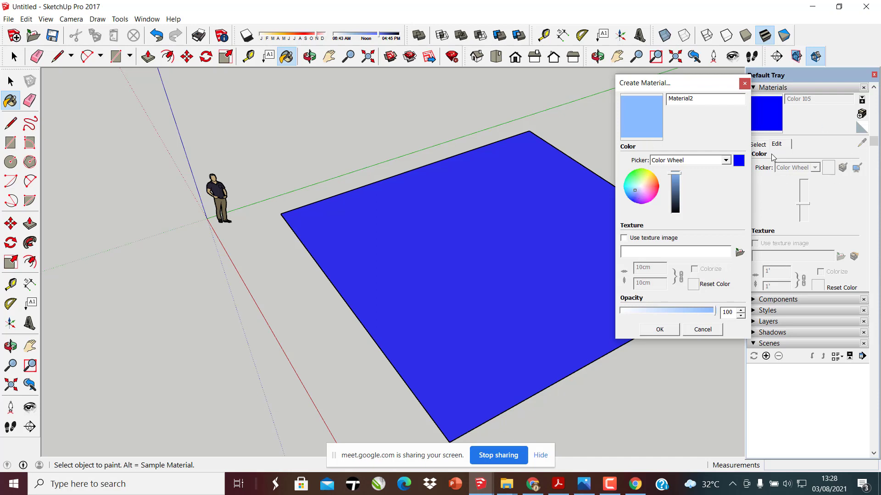
left_click(661, 329)
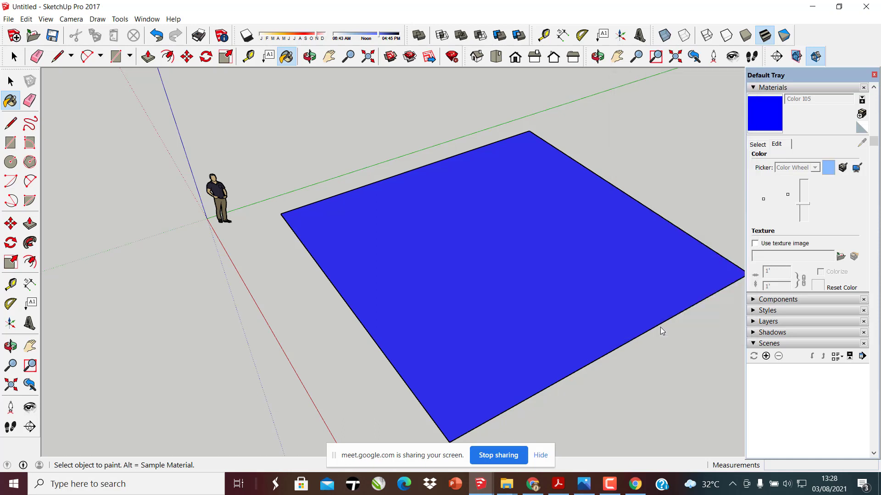
left_click(561, 267)
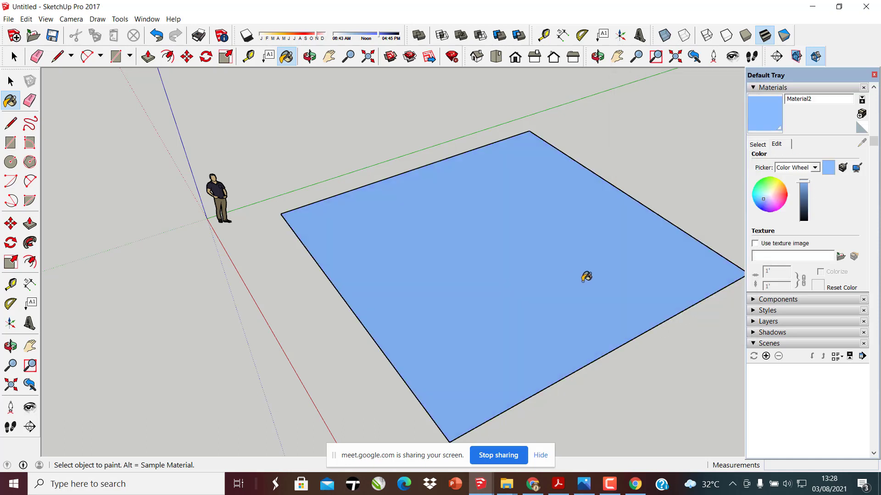
scroll(663, 246, "up", 1)
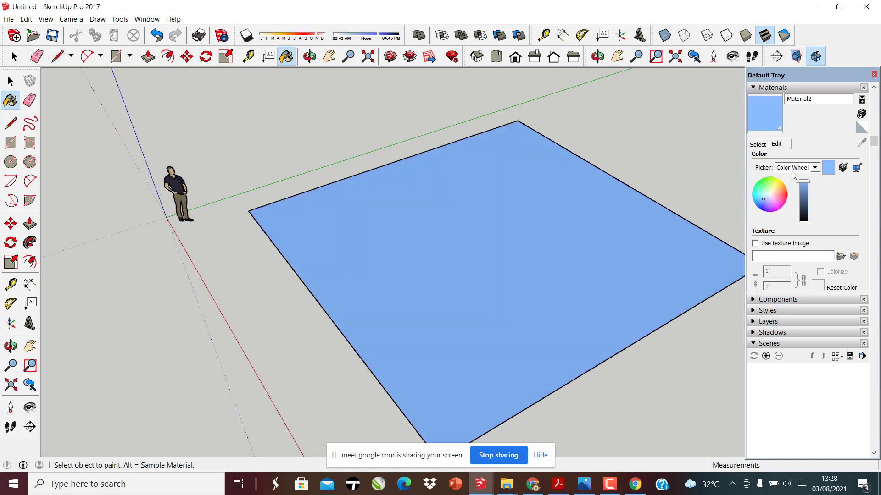
Look at the color settings of the in-model Chris_Shoe_Sole material, opening and cancelling a new material based on it
left_click(761, 145)
left_click(775, 144)
left_click(758, 144)
left_click(796, 212)
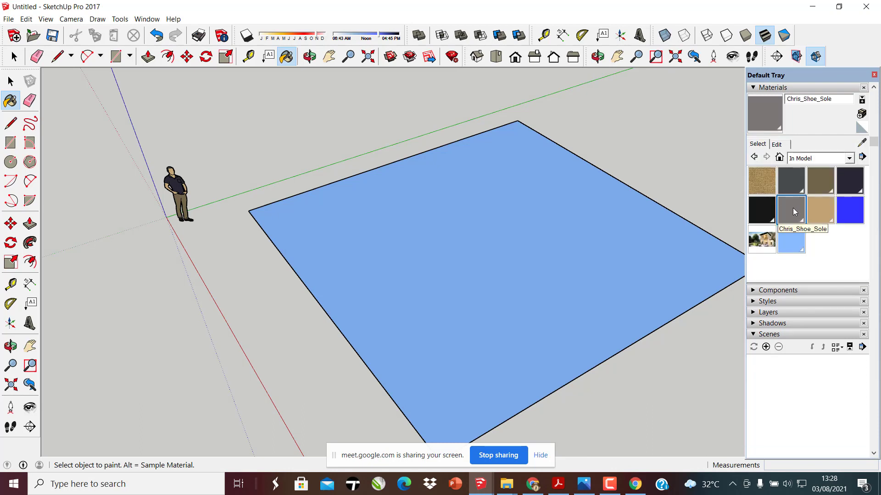
left_click(777, 144)
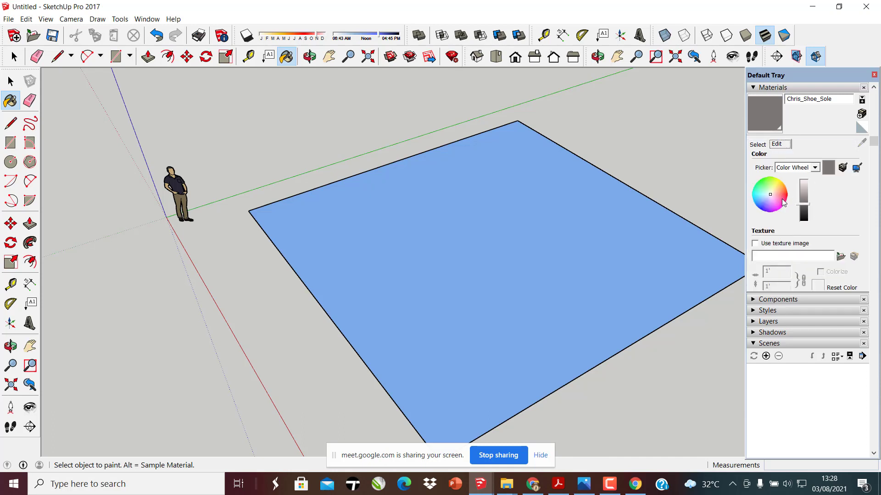
left_click(861, 115)
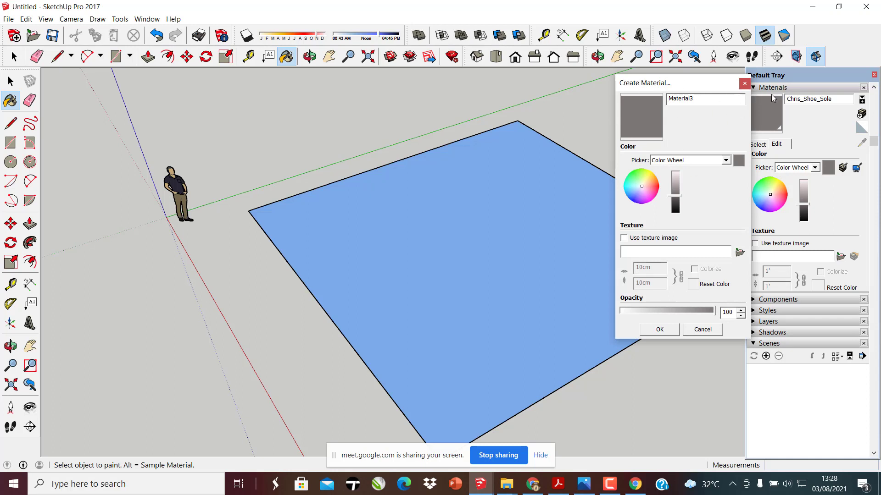
left_click(745, 83)
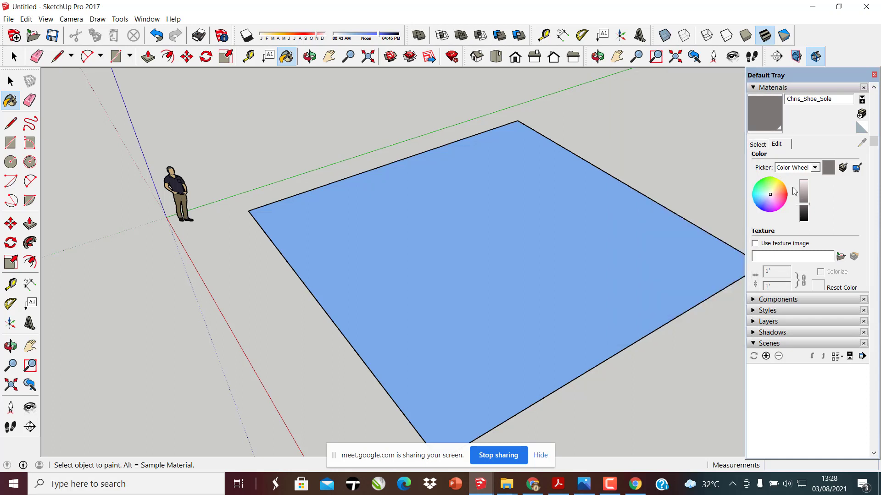
left_click(758, 144)
left_click(776, 144)
left_click(760, 145)
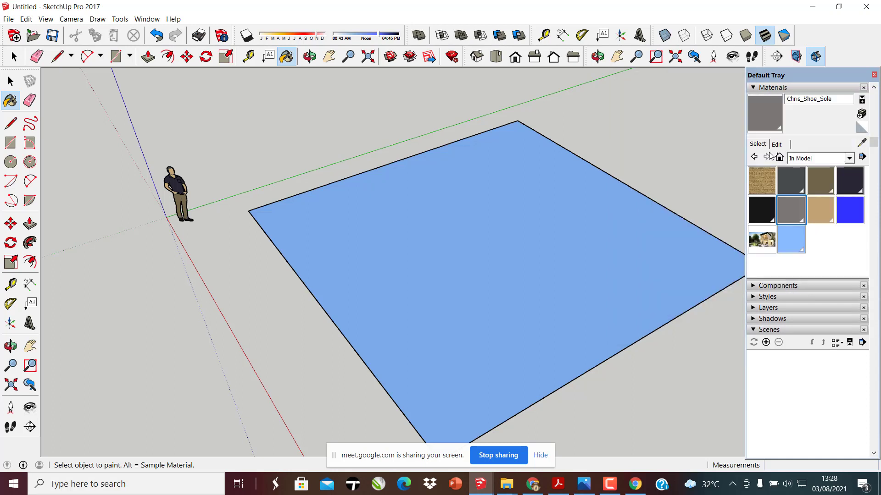
Paint the rectangle with Mirror 01 from the Glass and Mirrors collection
left_click(822, 158)
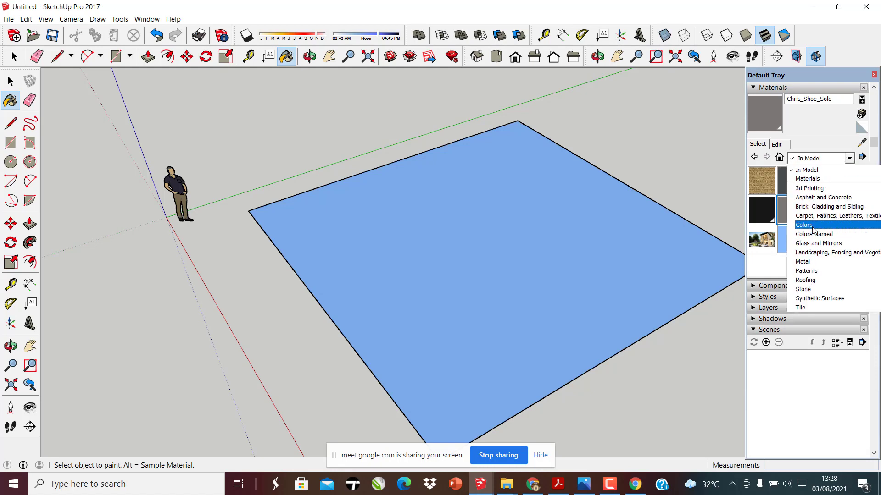
scroll(814, 232, "down", 1)
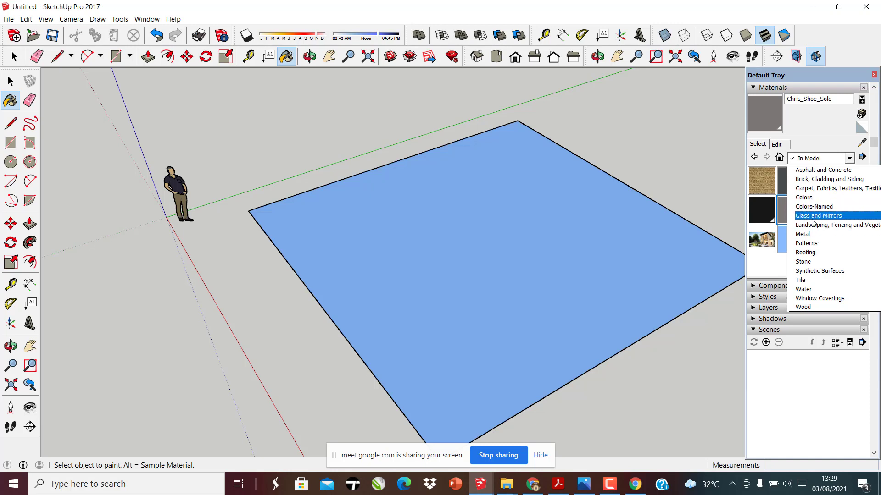
left_click(816, 216)
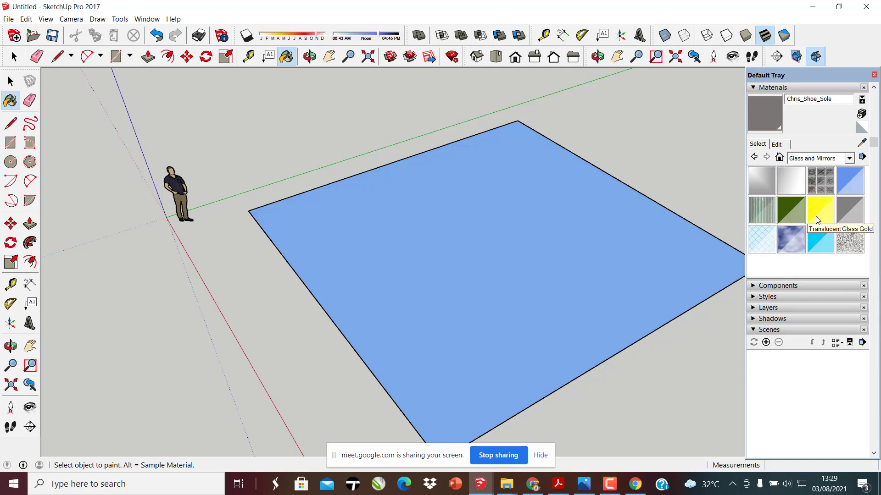
left_click(764, 182)
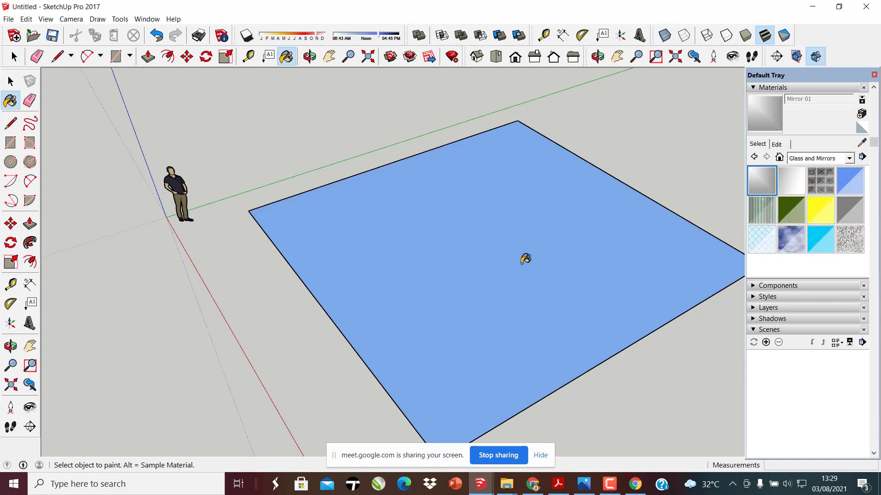
left_click(497, 262)
Inspect the mirror texture on the rectangle from several angles and distances
mouse_move(498, 262)
middle_mouse_down()
mouse_move(469, 316)
mouse_move(472, 260)
mouse_move(550, 216)
mouse_move(621, 221)
mouse_move(440, 197)
middle_mouse_up()
scroll(475, 267, "down", 6)
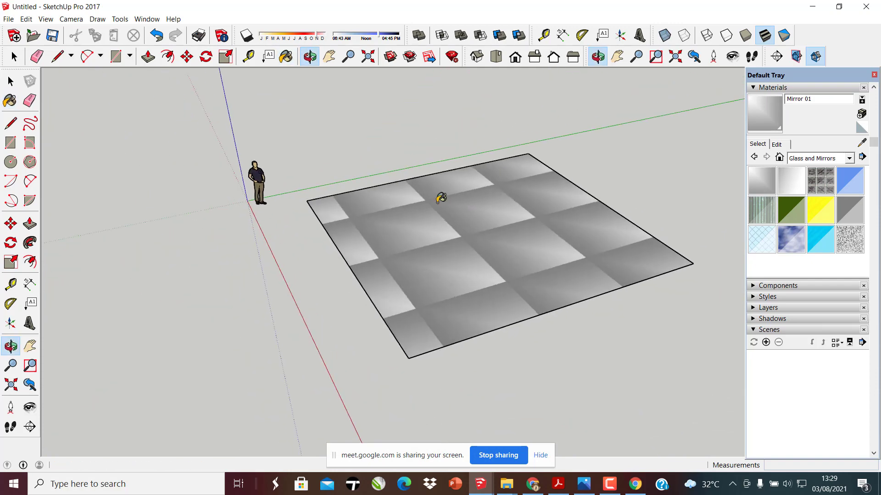
scroll(440, 243, "up", 5)
mouse_move(410, 280)
middle_mouse_down()
mouse_move(560, 221)
mouse_move(384, 240)
mouse_move(401, 224)
mouse_move(347, 248)
mouse_move(360, 216)
middle_mouse_up()
scroll(394, 202, "down", 6)
scroll(346, 248, "up", 3)
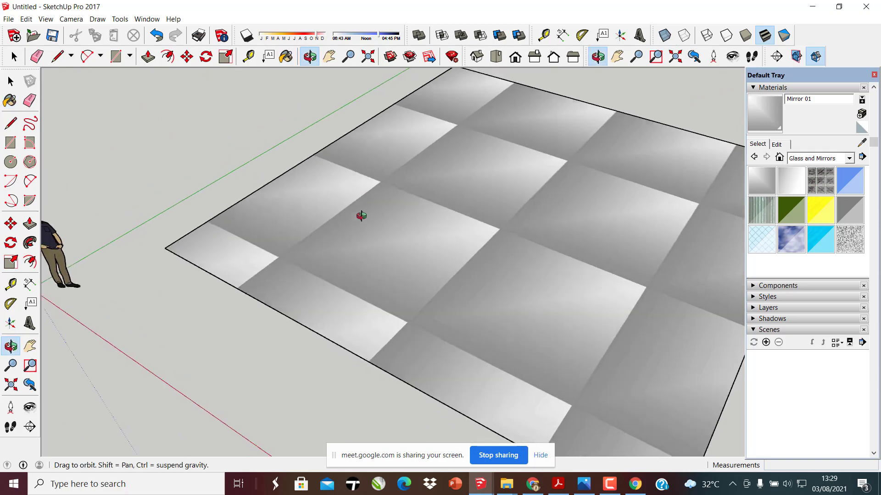
middle_click_drag(281, 258, 408, 206)
scroll(467, 210, "down", 6)
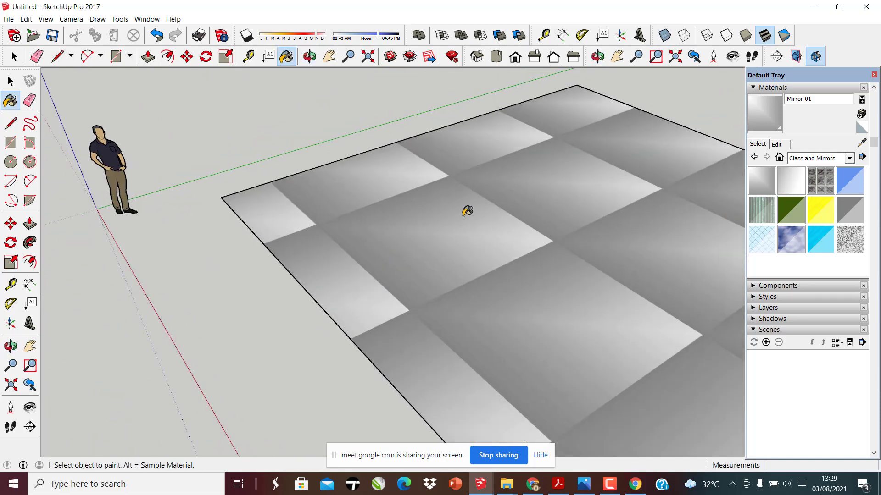
middle_click_drag(558, 254, 525, 236)
scroll(476, 215, "up", 6)
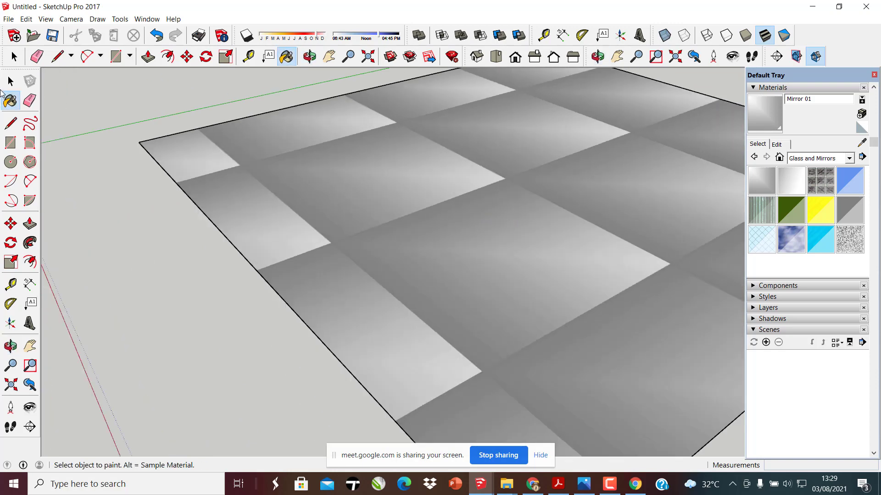
Select the mirror-textured face, look over its available commands and show its Entity Info
key("space")
scroll(293, 170, "down", 5)
left_click(454, 199)
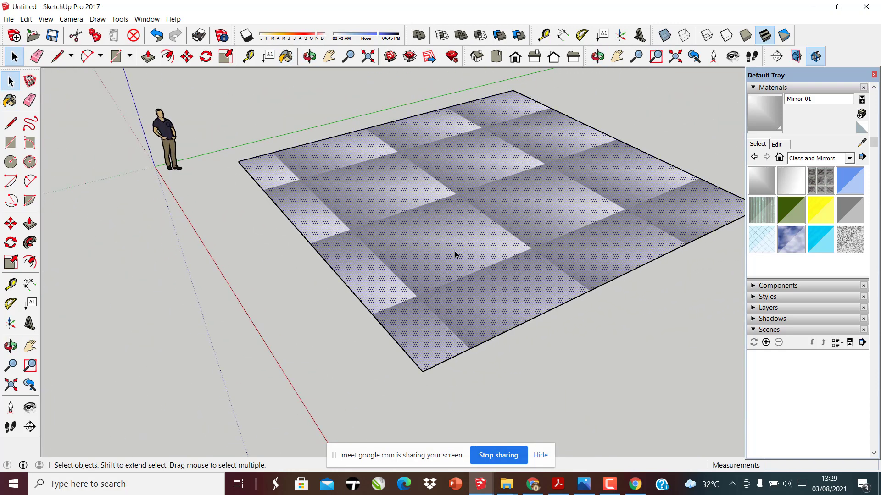
scroll(468, 230, "up", 1)
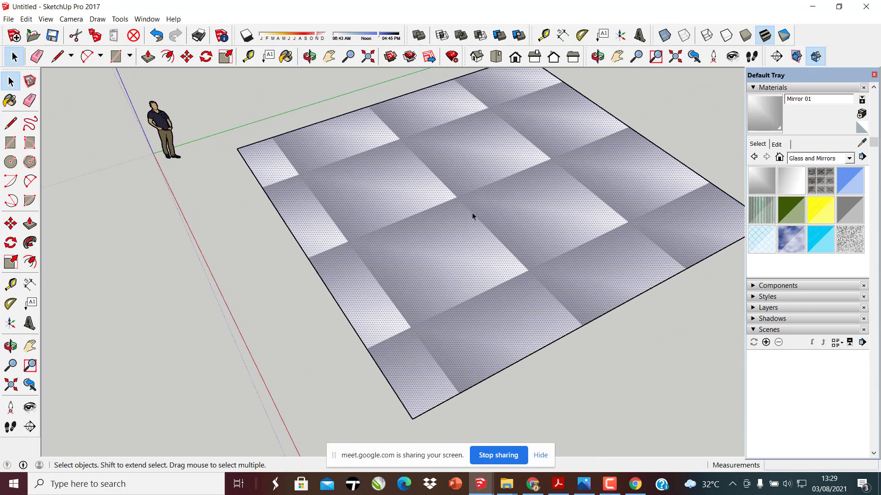
scroll(444, 271, "up", 3)
mouse_move(444, 271)
middle_mouse_down()
mouse_move(413, 232)
mouse_move(438, 256)
middle_mouse_up()
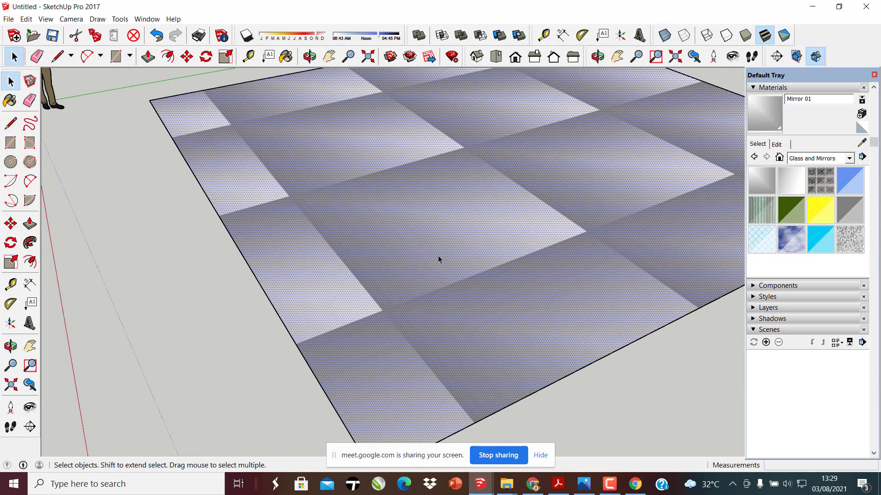
right_click(439, 256)
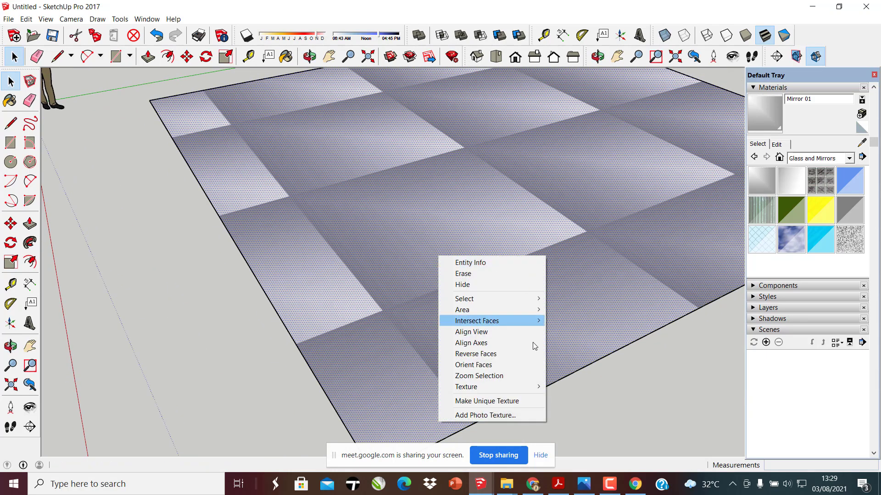
left_click(464, 157)
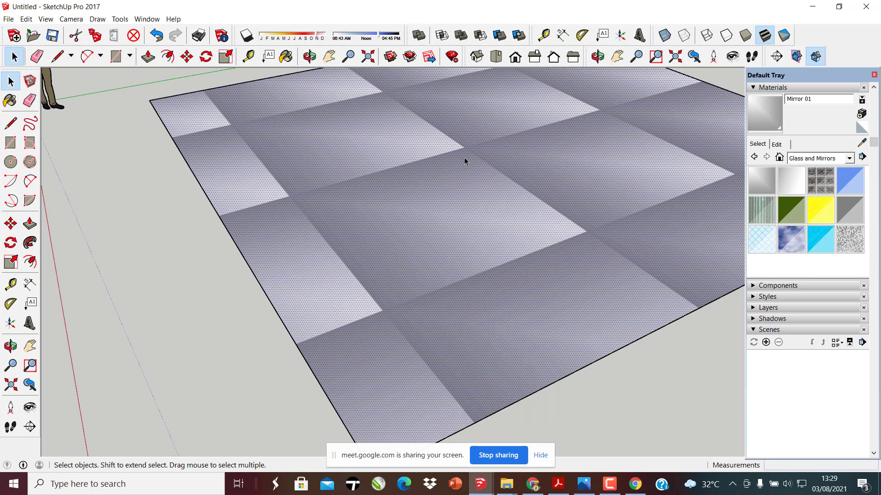
scroll(449, 182, "down", 3)
right_click(420, 191)
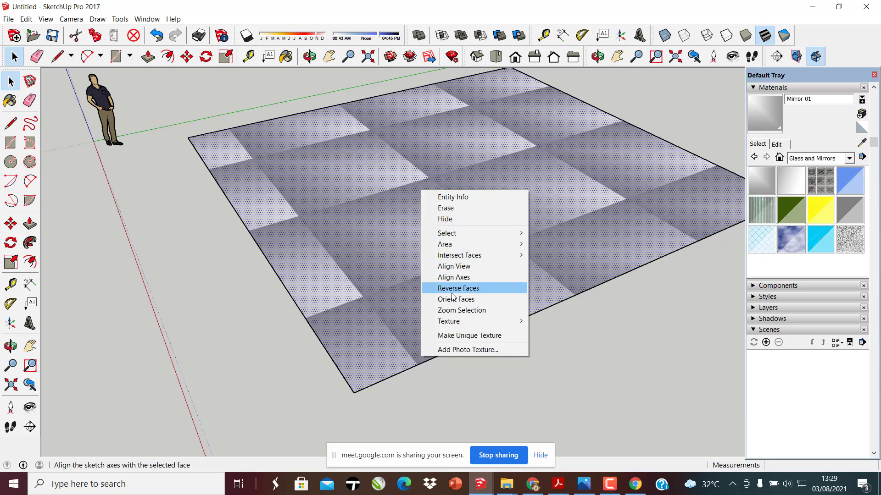
left_click(459, 198)
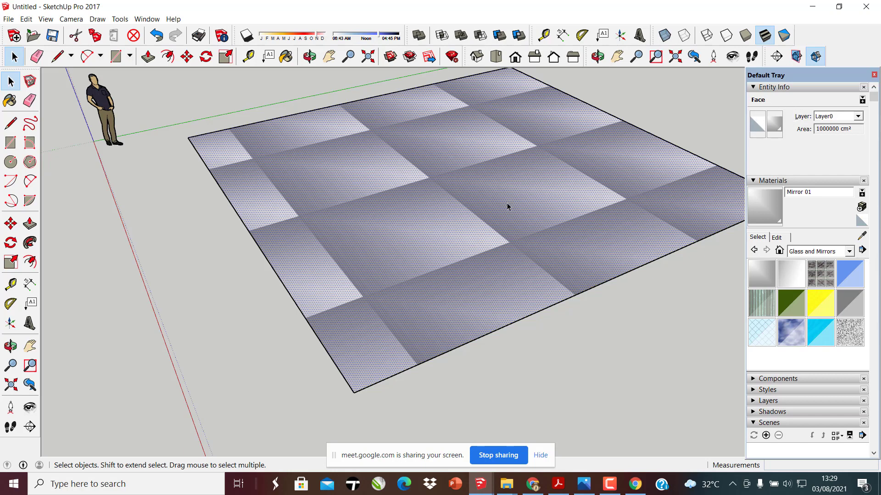
Erase the rectangle's face, leaving its edges, and undo the erasure
right_click(447, 179)
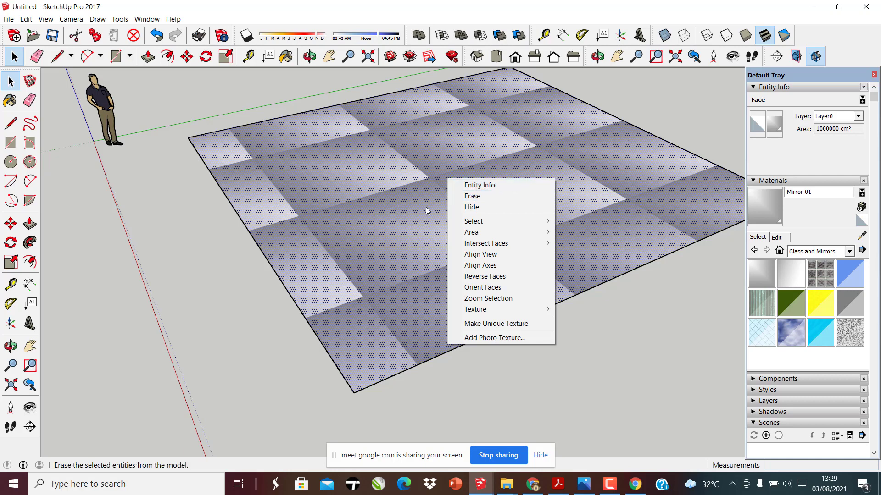
left_click(505, 197)
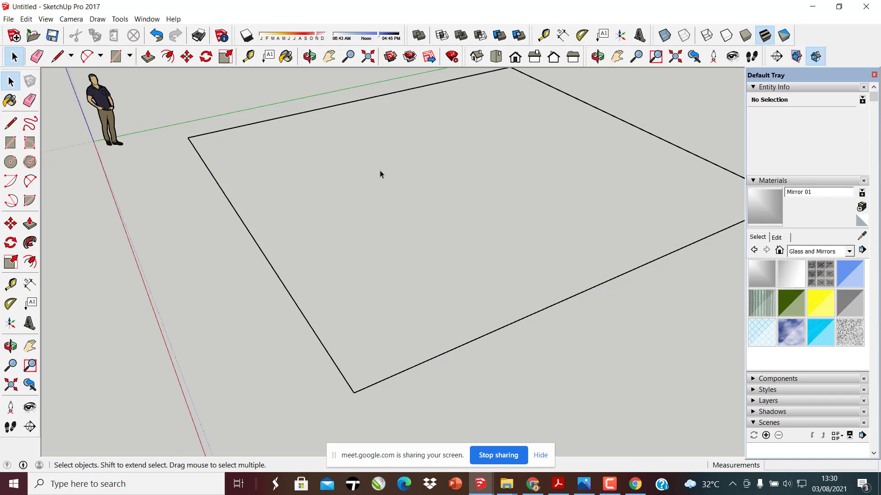
key("ctrl+z")
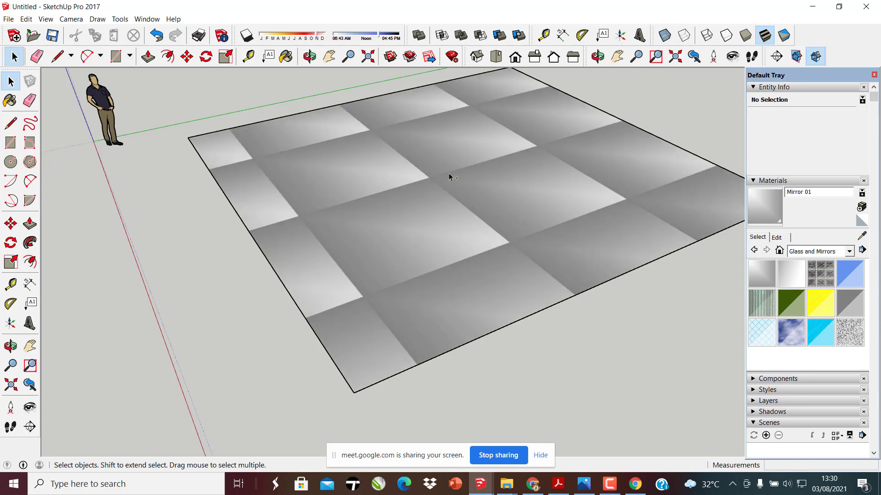
Hide the mirror-textured face of the rectangle
right_click(397, 189)
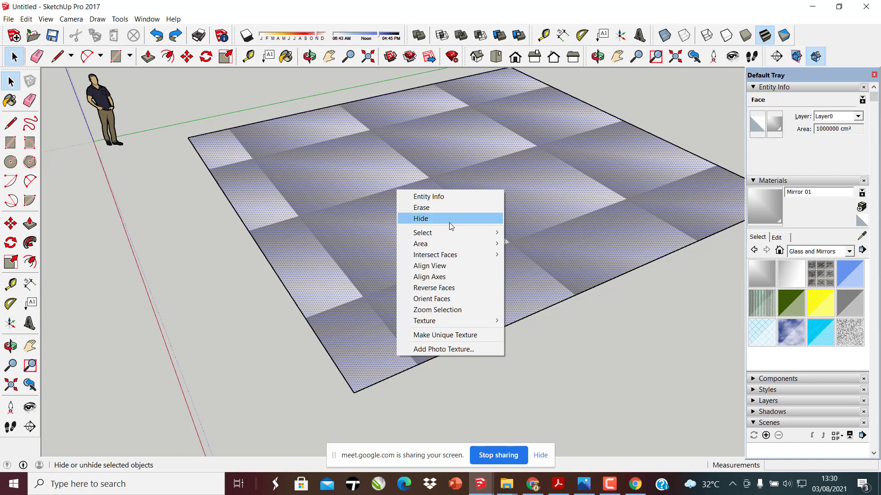
left_click(449, 221)
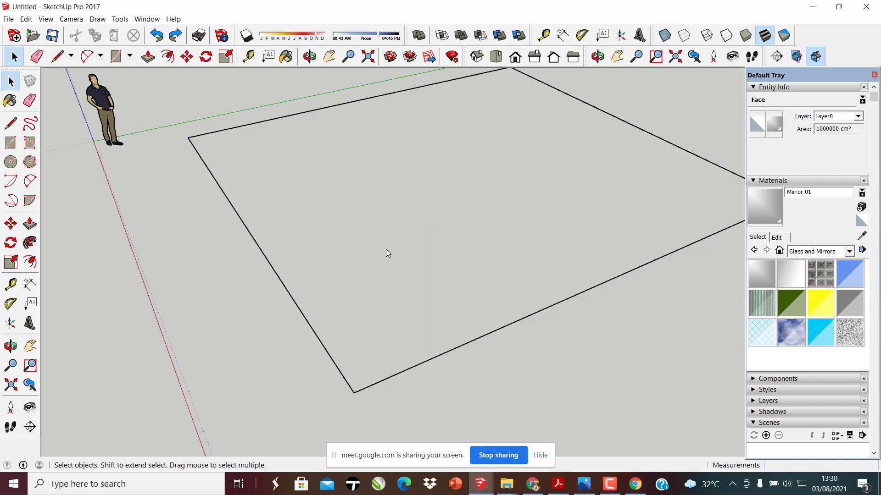
Inspect the rectangle with its face hidden from several angles, checking whether an edge and the empty interior can be selected
scroll(507, 271, "down", 1)
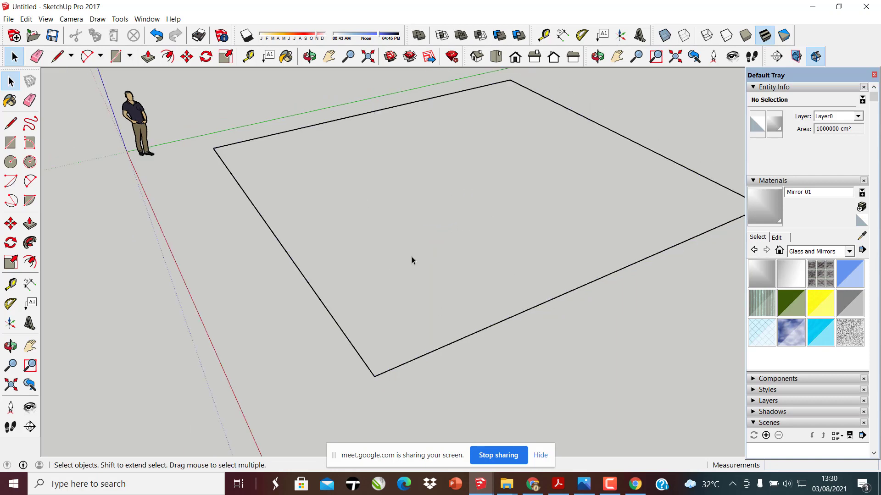
scroll(455, 310, "up", 1)
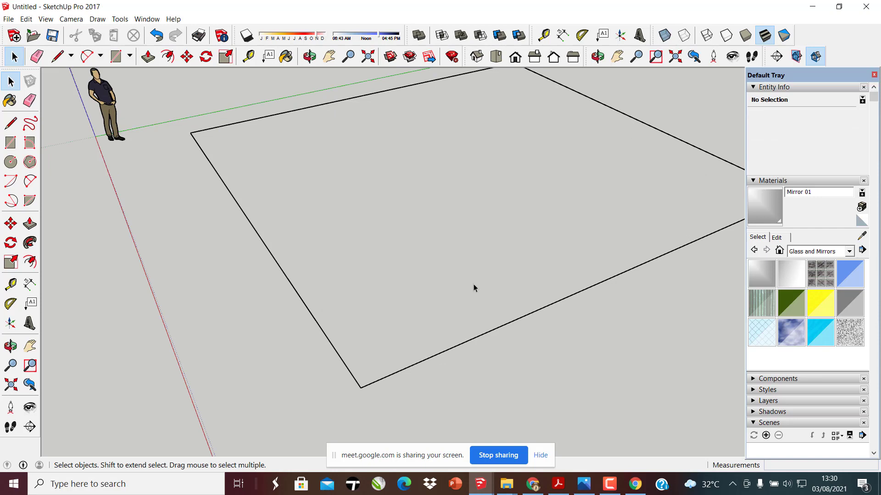
scroll(469, 287, "up", 2)
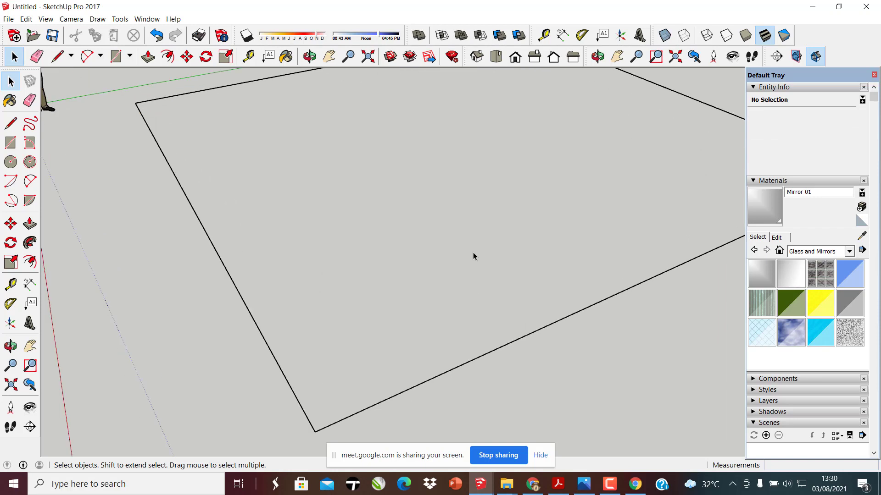
middle_click_drag(380, 219, 437, 208)
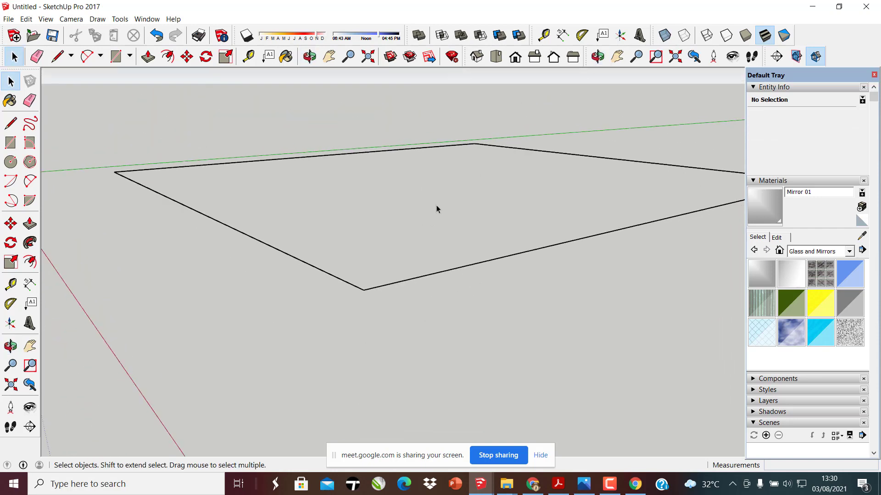
middle_click_drag(486, 281, 407, 307)
middle_click_drag(469, 225, 420, 267)
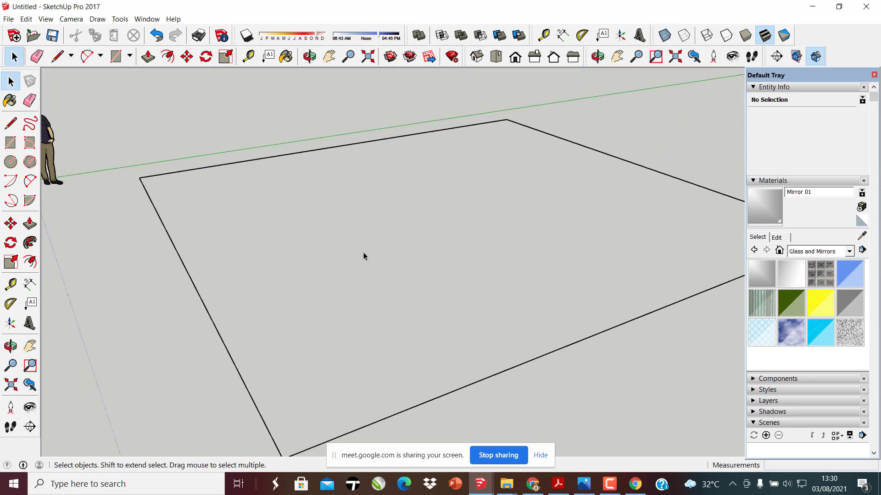
left_click(225, 350)
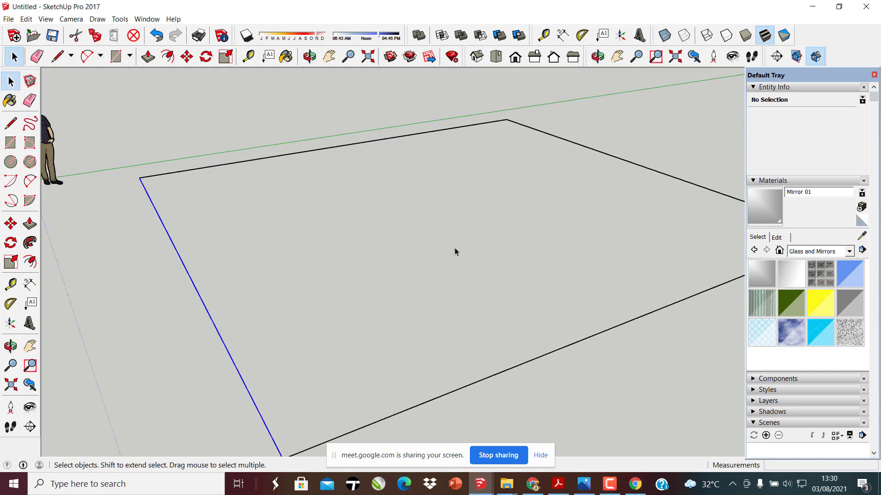
left_click(457, 250)
Unhide all hidden geometry to restore the rectangle's mirror-textured face
left_click(9, 20)
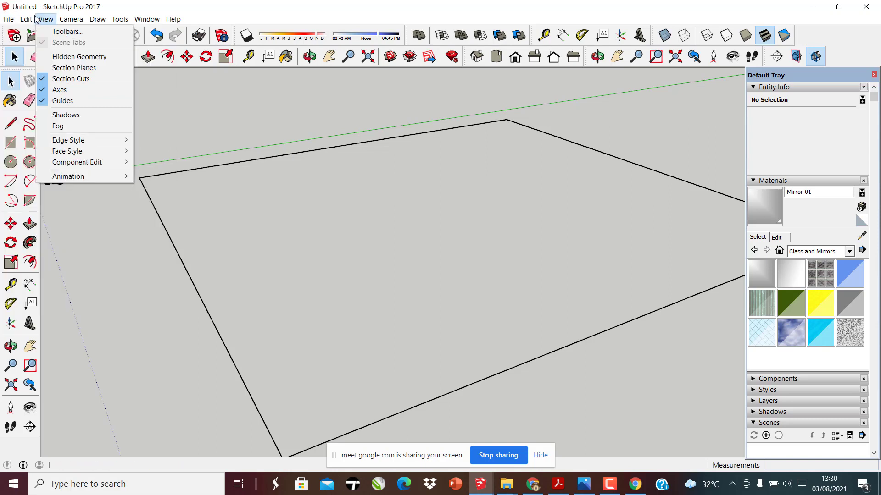
mouse_move(27, 19)
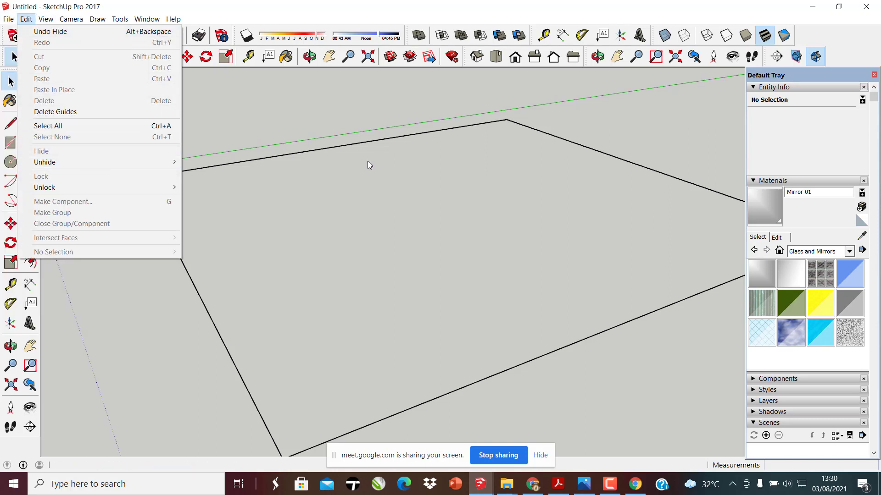
left_click(463, 109)
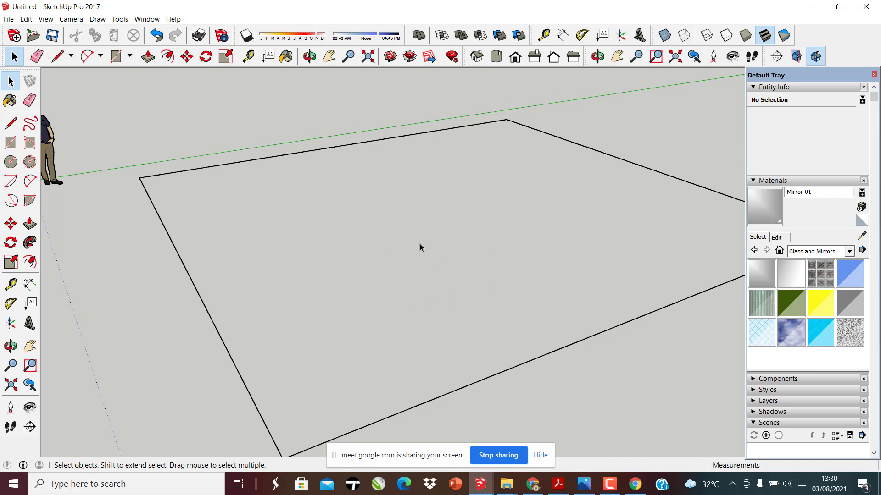
middle_click_drag(410, 266, 298, 220)
left_click(26, 19)
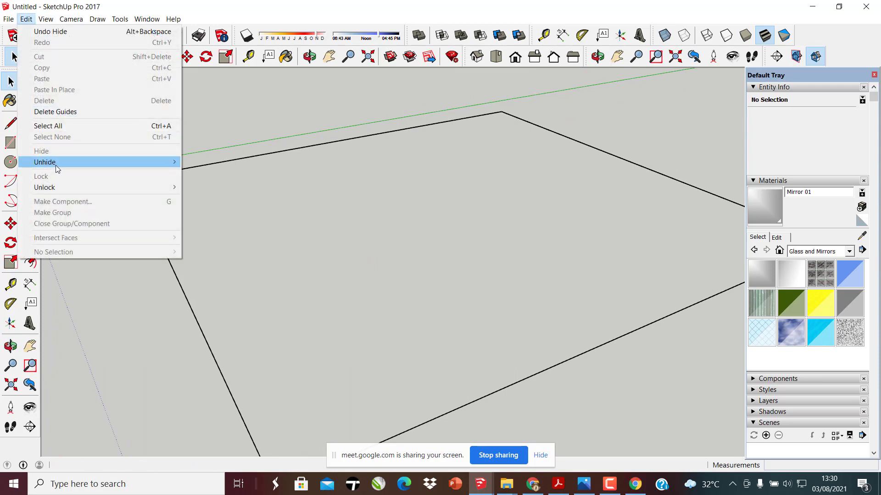
mouse_move(56, 165)
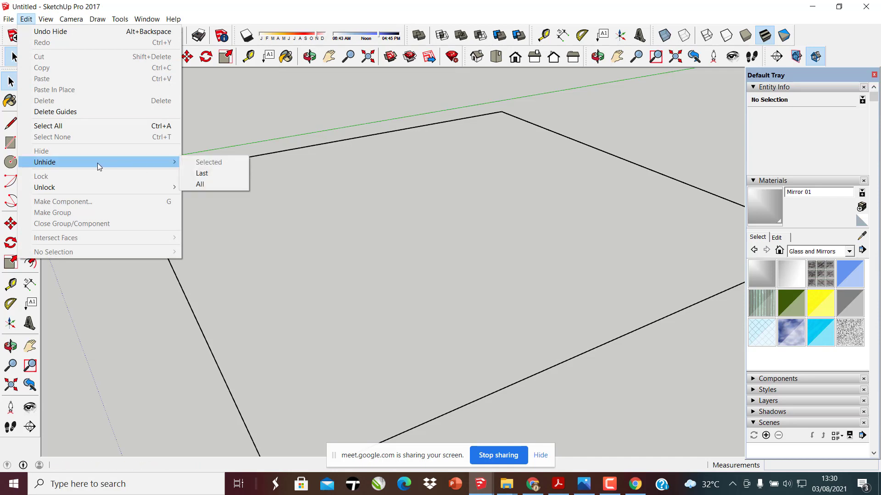
left_click(200, 184)
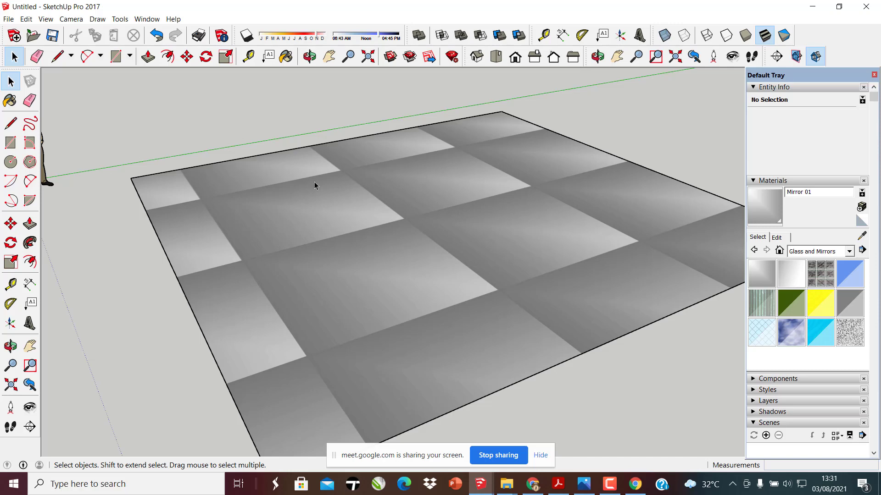
Hide the mirror-textured face once more and bring it back by unhiding all hidden geometry
right_click(477, 242)
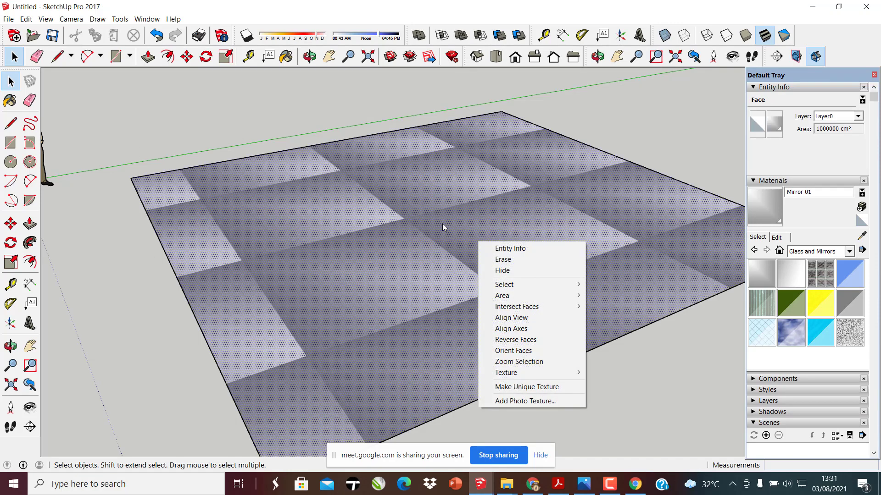
left_click(511, 272)
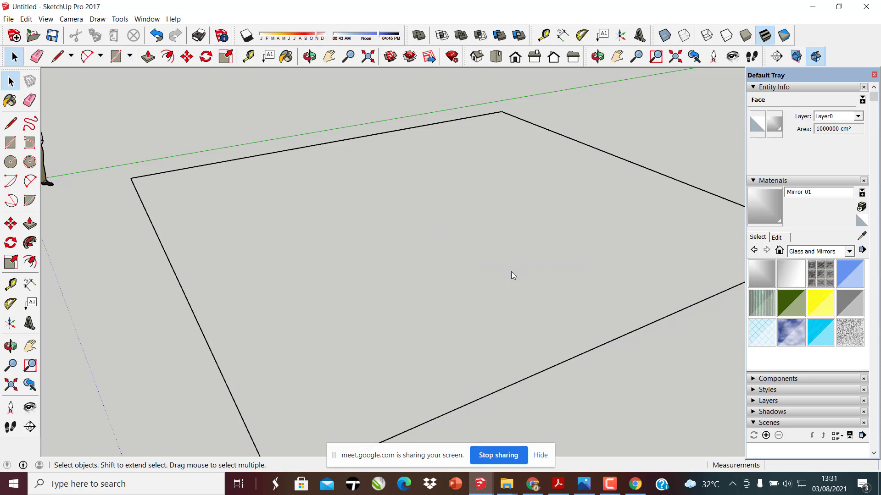
left_click(23, 20)
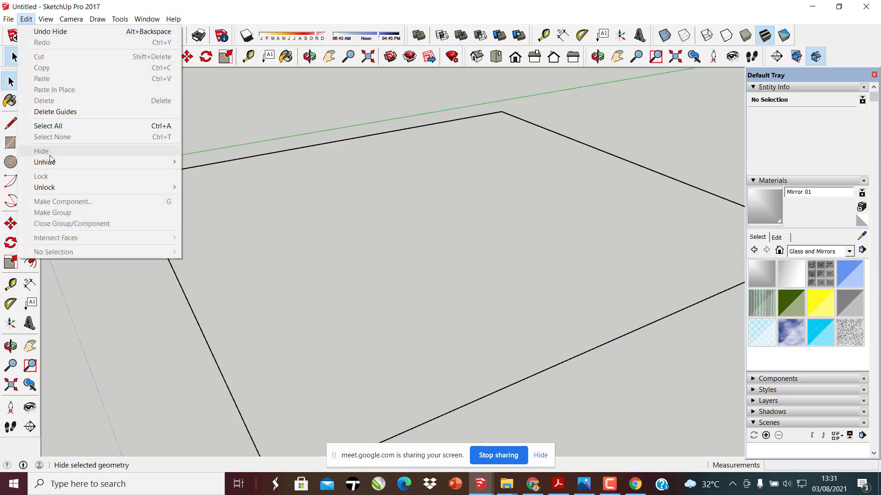
mouse_move(50, 164)
left_click(225, 183)
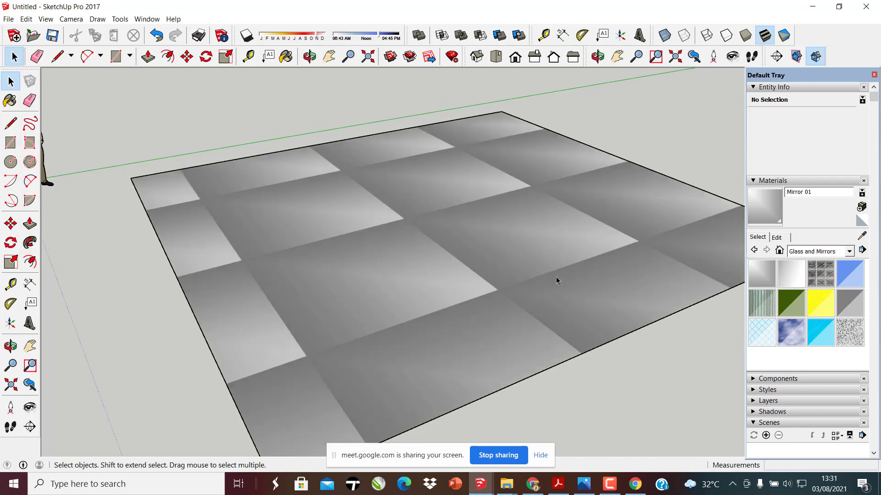
Select everything connected to the mirror-textured face with All Connected, examine the highlighted edges and corners, and clear the selection
middle_click_drag(384, 216, 394, 239)
key("space")
left_click(449, 242)
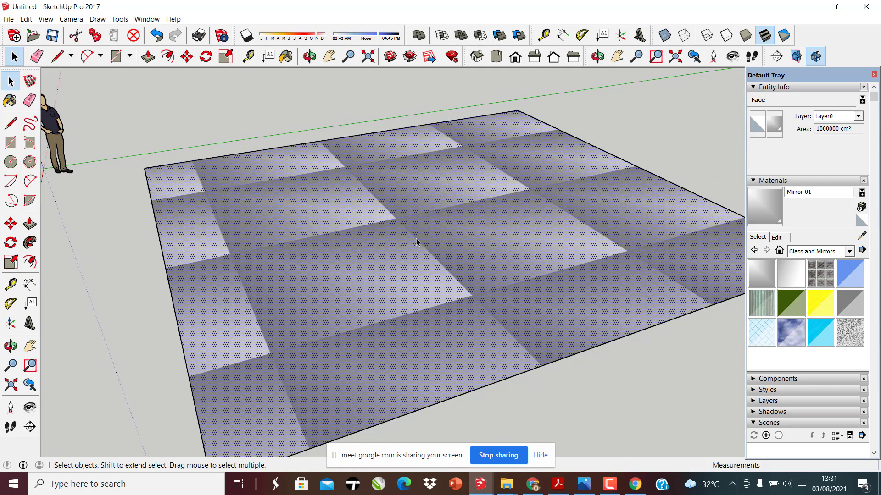
right_click(416, 239)
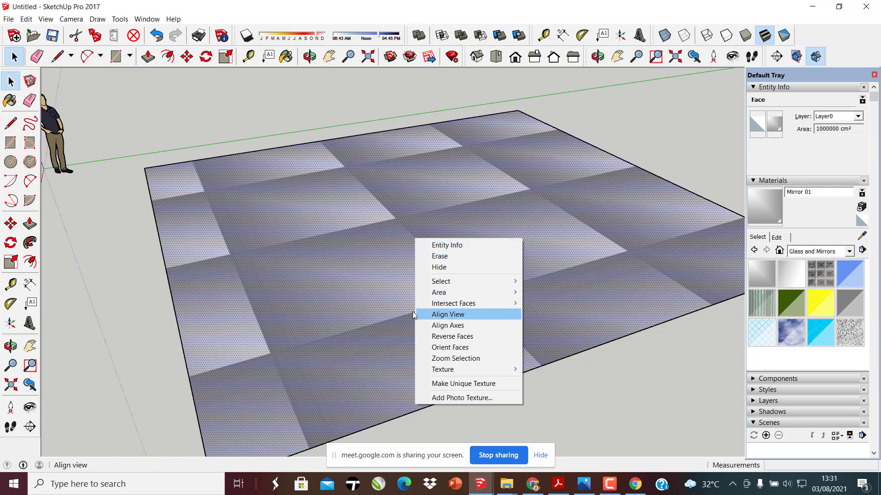
mouse_move(476, 284)
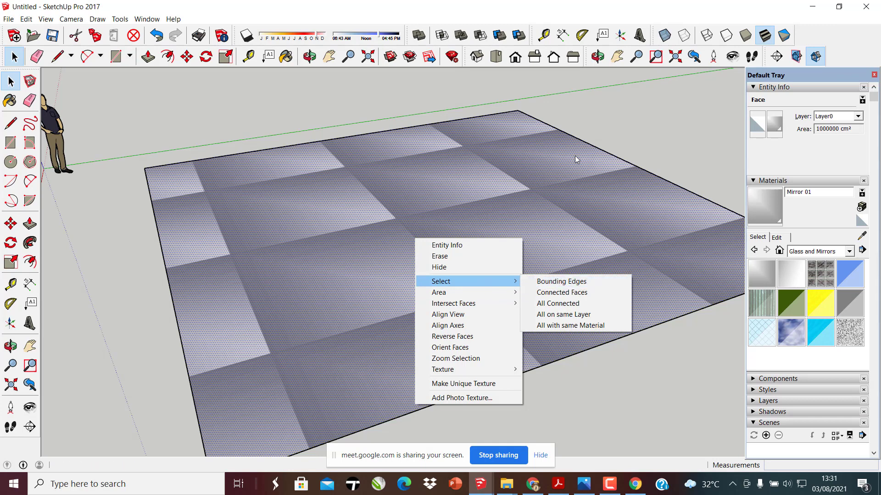
left_click(562, 304)
scroll(147, 171, "up", 4)
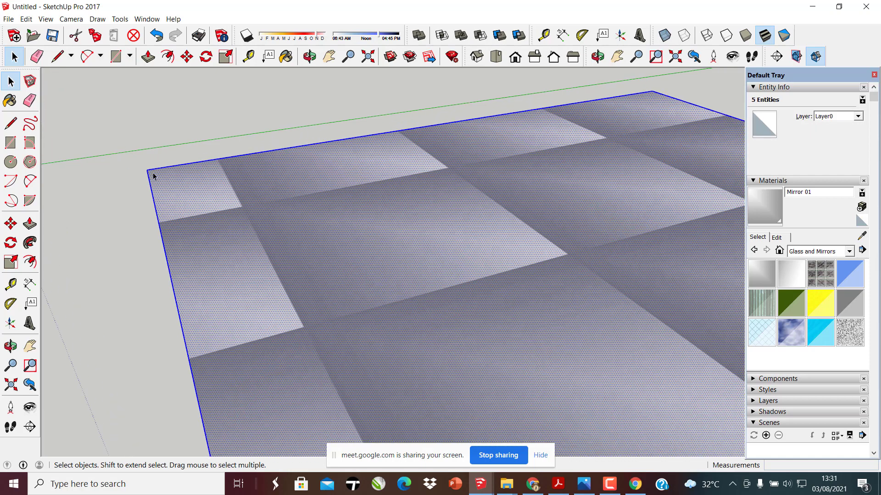
scroll(153, 176, "down", 1)
scroll(179, 186, "down", 4)
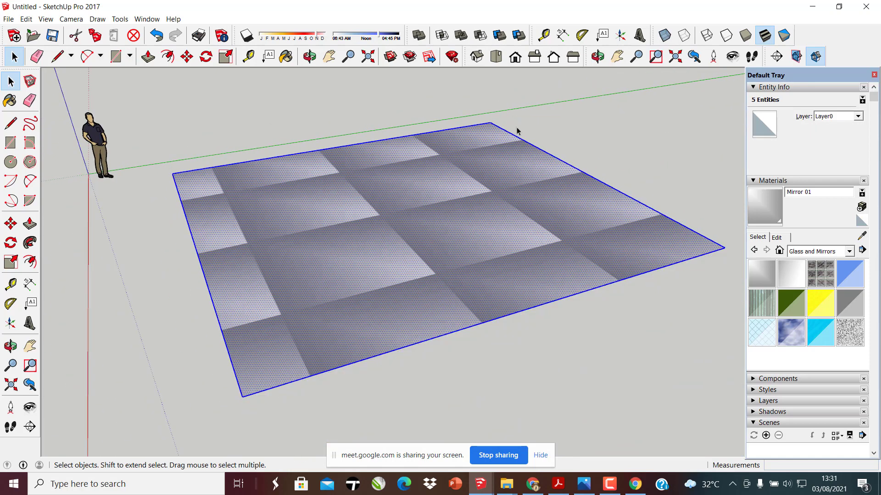
left_click(577, 143)
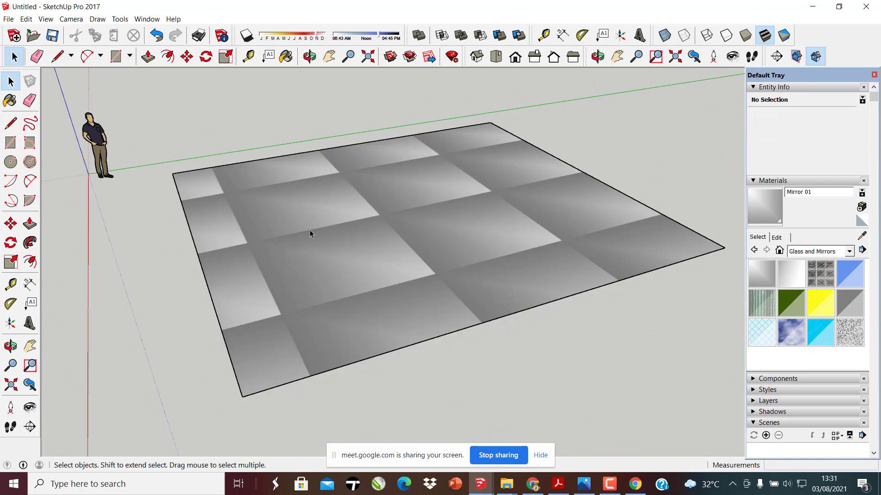
Select only the rectangle's face and examine its highlighting from different angles and distances
middle_click_drag(310, 234, 167, 169)
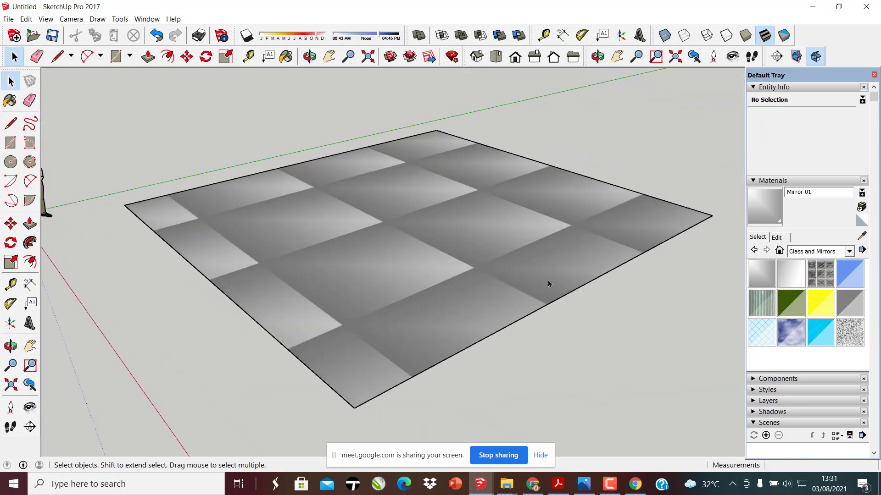
middle_click_drag(450, 265, 419, 262)
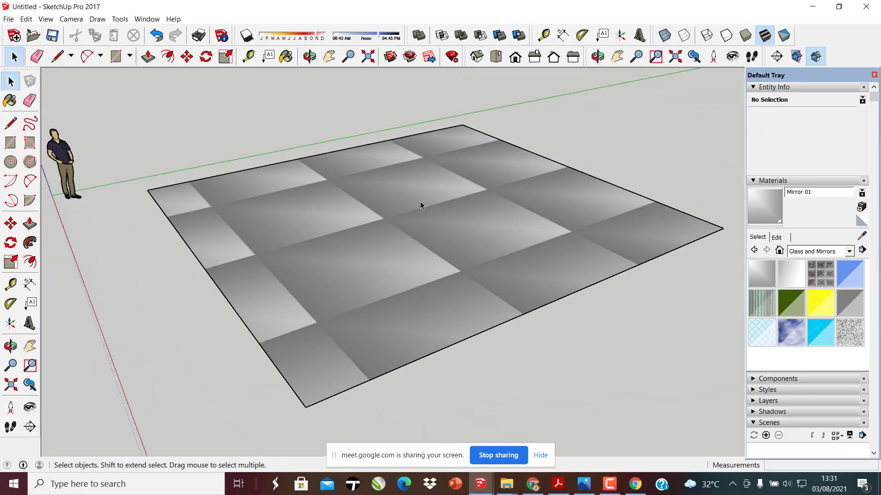
left_click(438, 228)
scroll(305, 261, "up", 5)
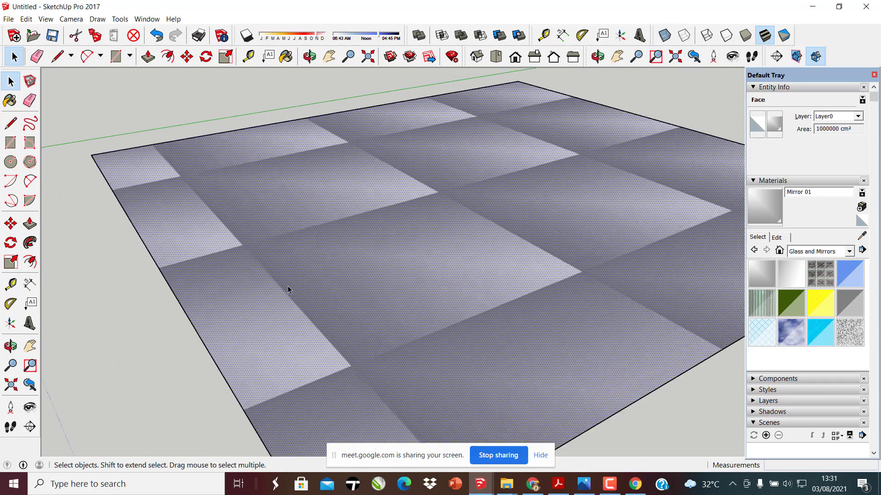
middle_click_drag(289, 291, 285, 238)
middle_click_drag(335, 315, 262, 331)
scroll(405, 299, "down", 5)
Select individual boundary edges of the rectangle one after another to show them as entities separate from the face
left_click(281, 306)
left_click(261, 330)
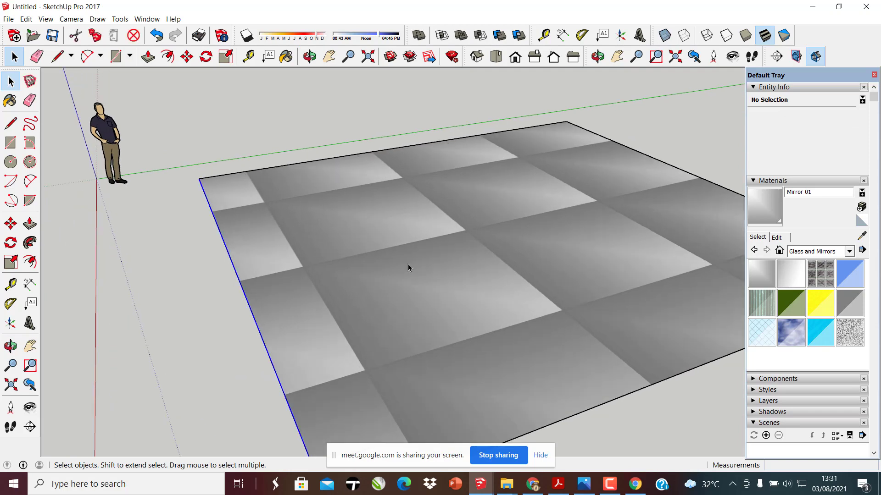
middle_click_drag(409, 267, 665, 172)
left_click(638, 156)
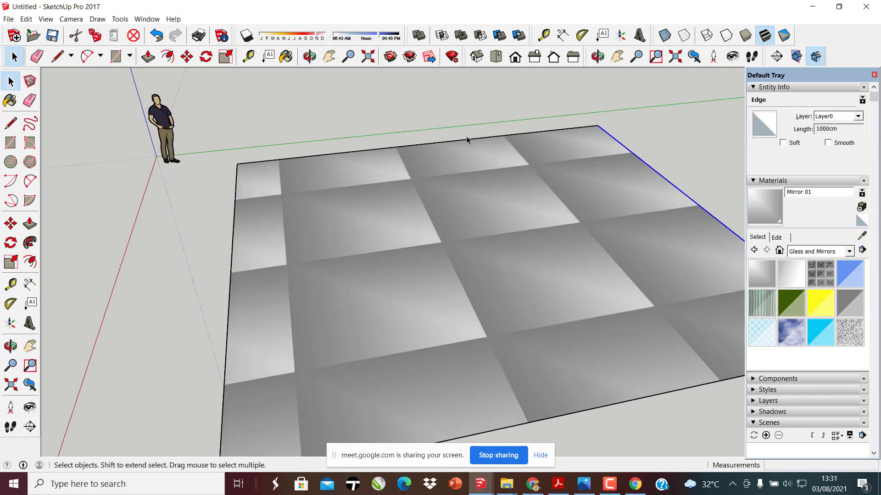
left_click(412, 140)
scroll(358, 161, "down", 3)
Delete the rectangle's front edge, the one farthest from the green axis, and undo the deletion
left_click(369, 334)
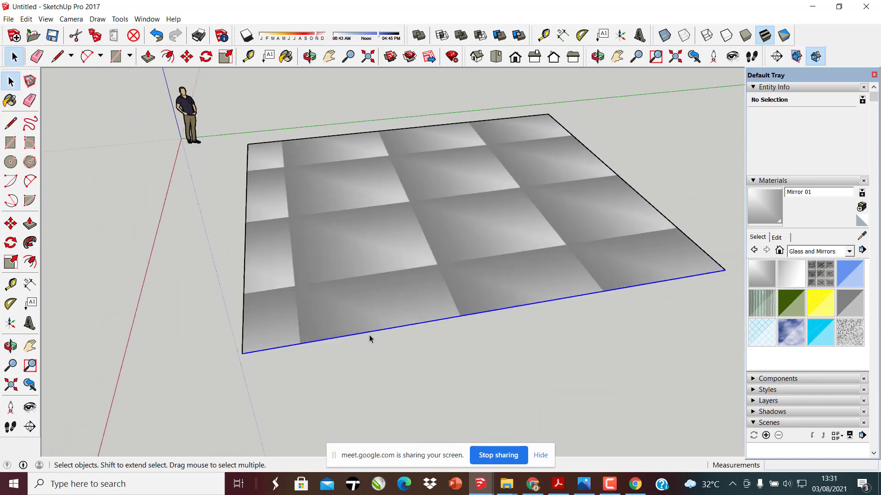
middle_click_drag(370, 338, 378, 316)
scroll(356, 363, "down", 5)
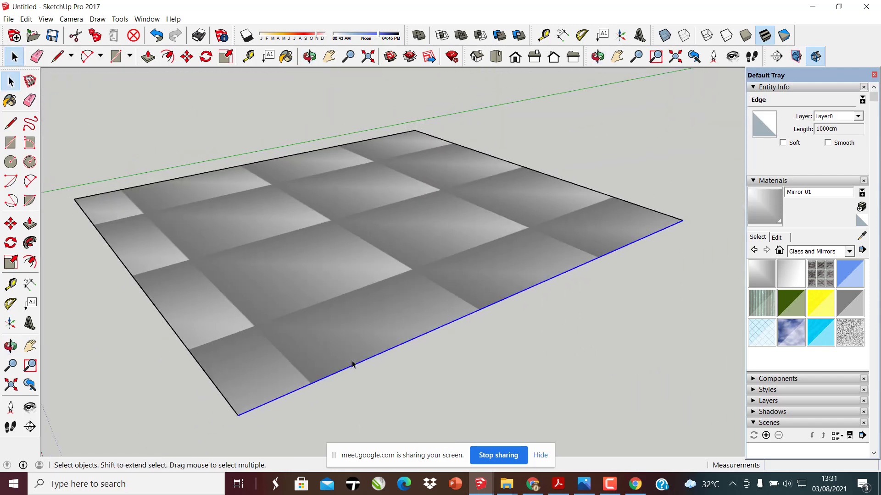
scroll(356, 364, "up", 2)
key("Delete")
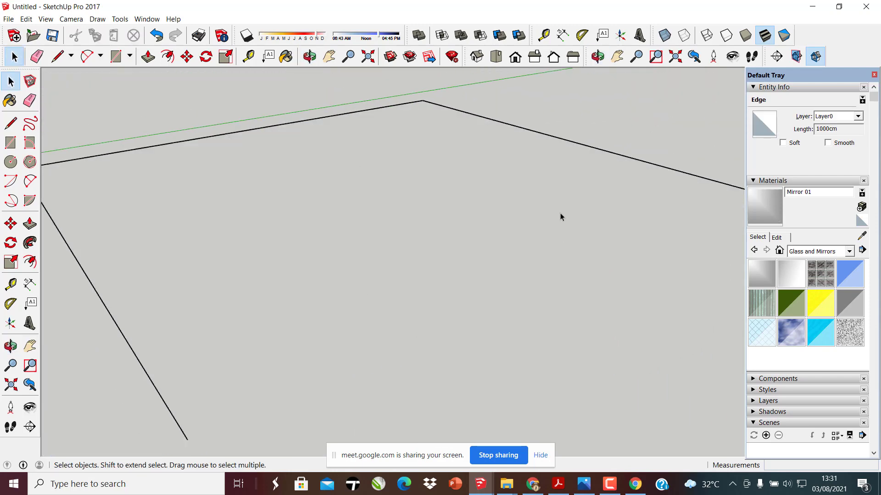
left_click(195, 247)
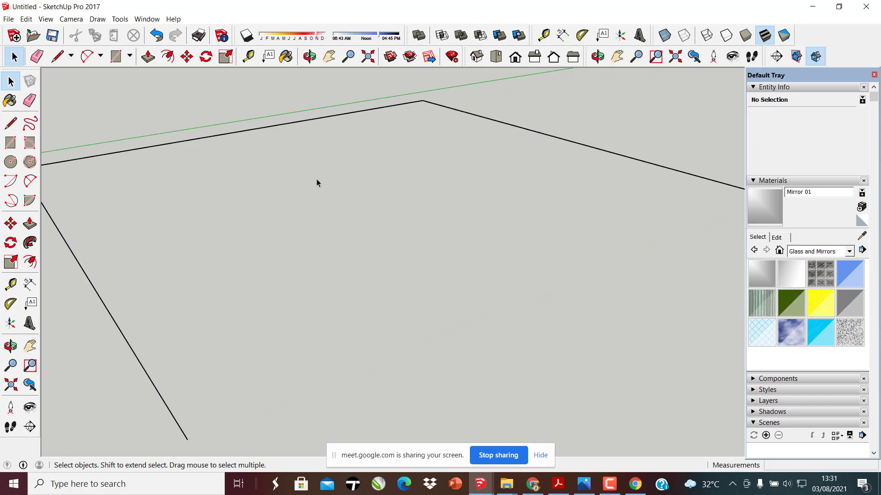
key("ctrl+z")
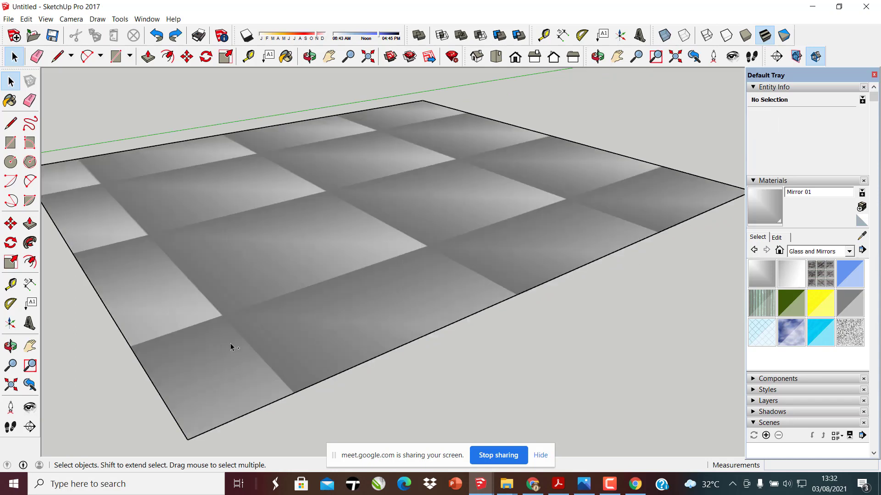
Delete the rectangle's front edge again, leaving the other three edges in place
scroll(385, 352, "up", 2)
left_click(412, 360)
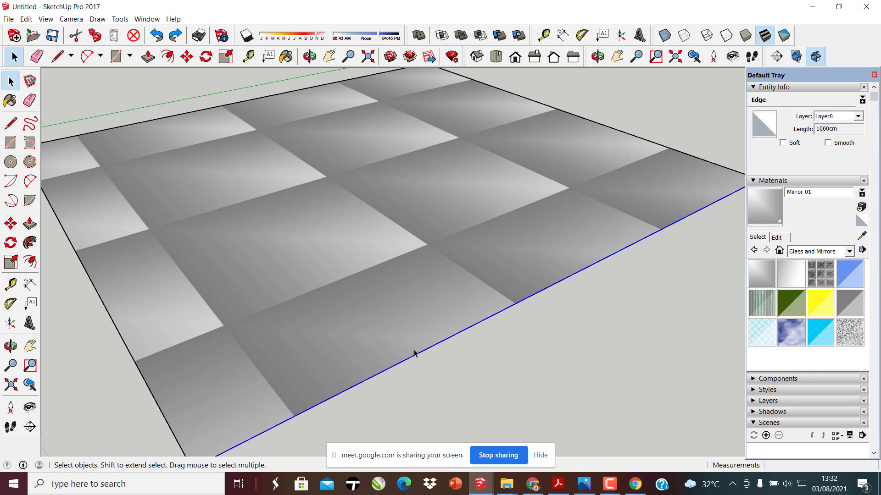
key("Delete")
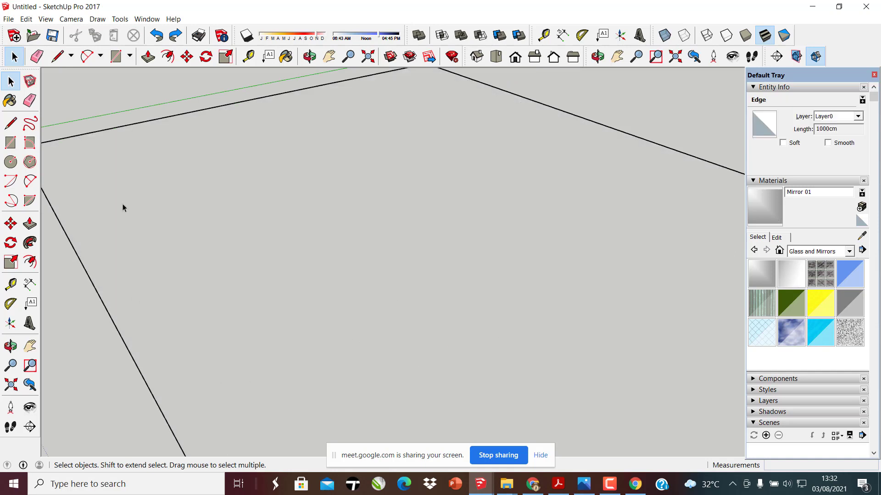
scroll(483, 428, "down", 2)
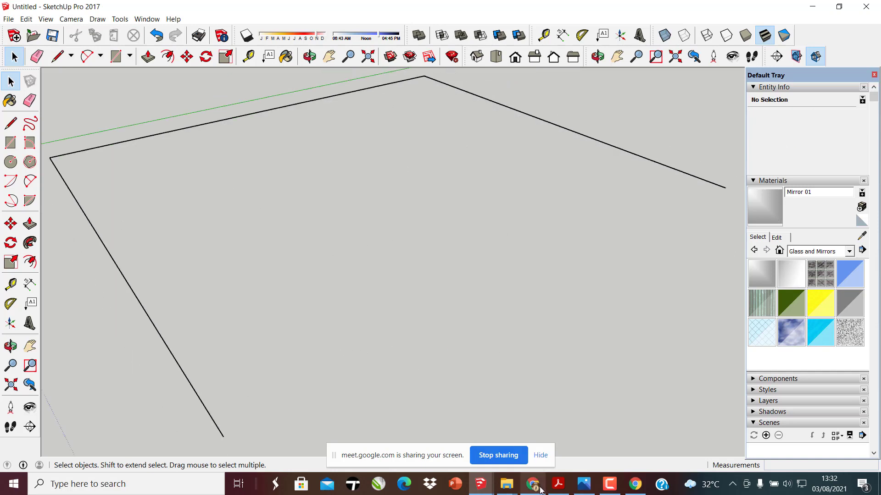
Switch to the Google Meet call in Chrome to check the class and its messages, and return to SketchUp
left_click(532, 484)
left_click(531, 115)
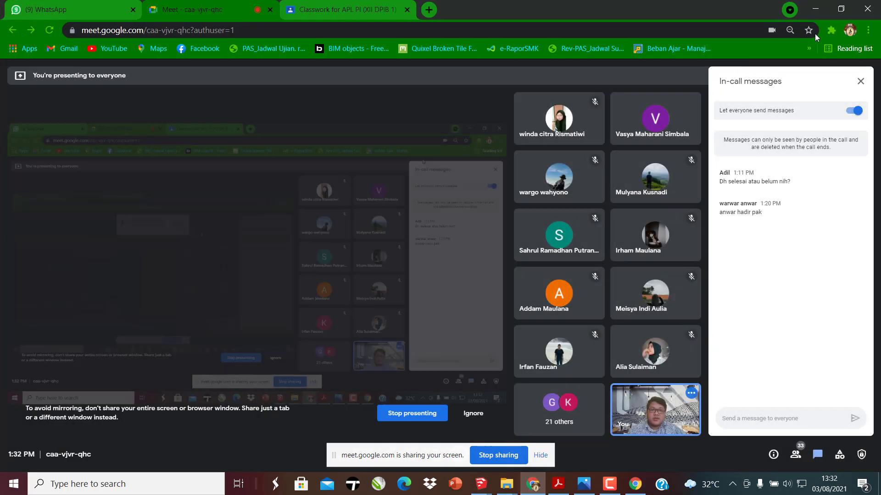
key("alt+Tab")
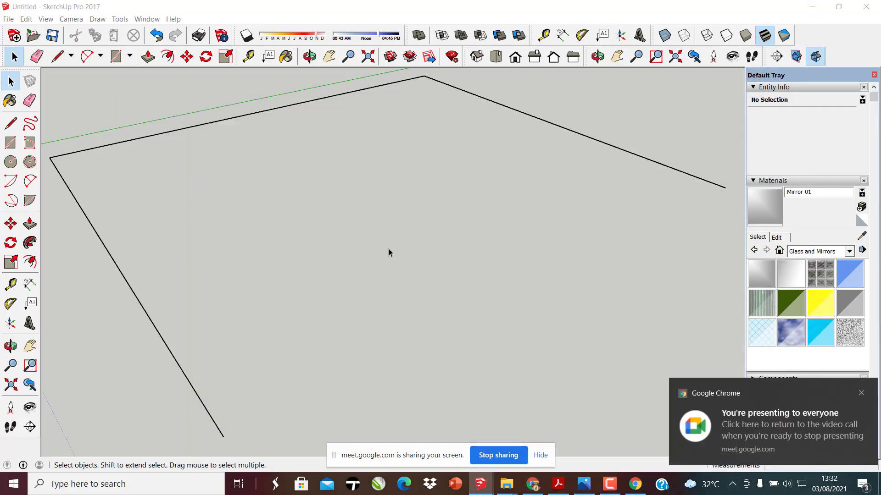
Undo the deletion of the rectangle's front edge
left_click(415, 263)
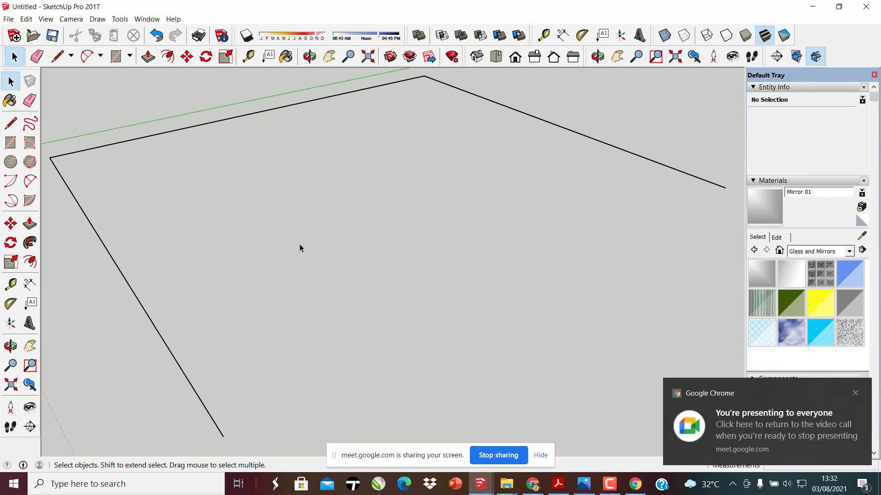
key("ctrl+z")
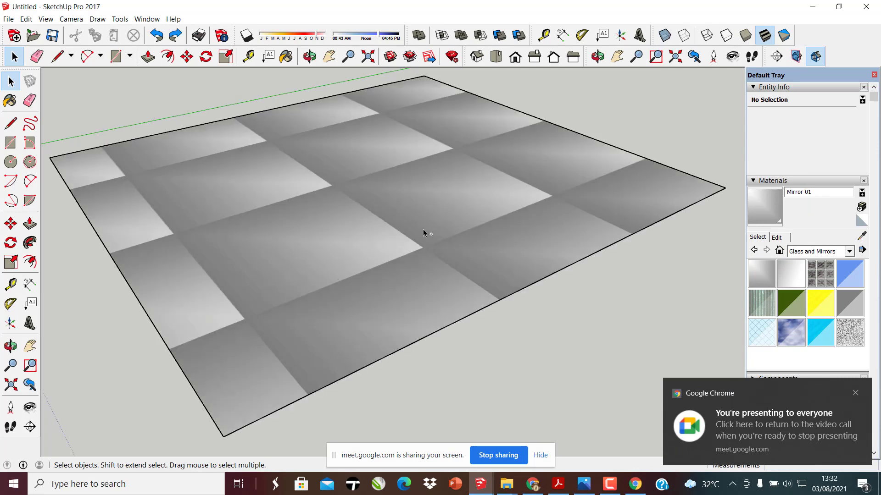
Select the rectangle's mirror-textured face and flip it with Reverse Faces
left_click(374, 212, "ctrl")
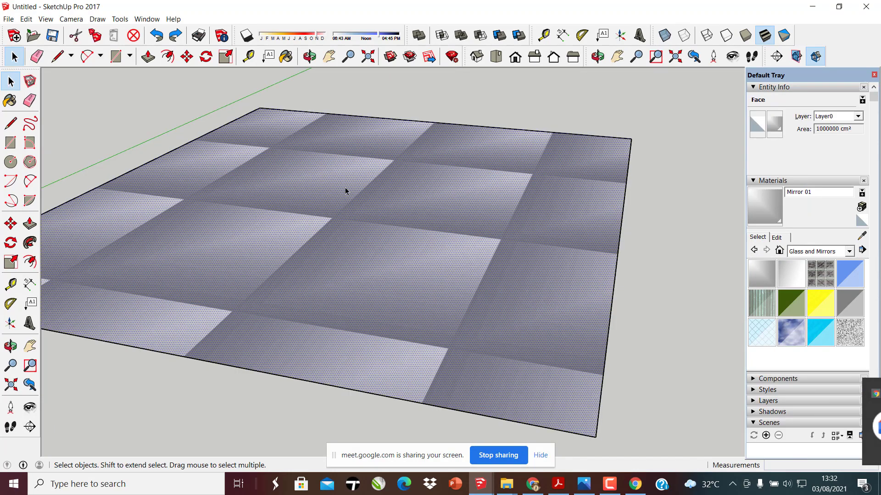
right_click(406, 218)
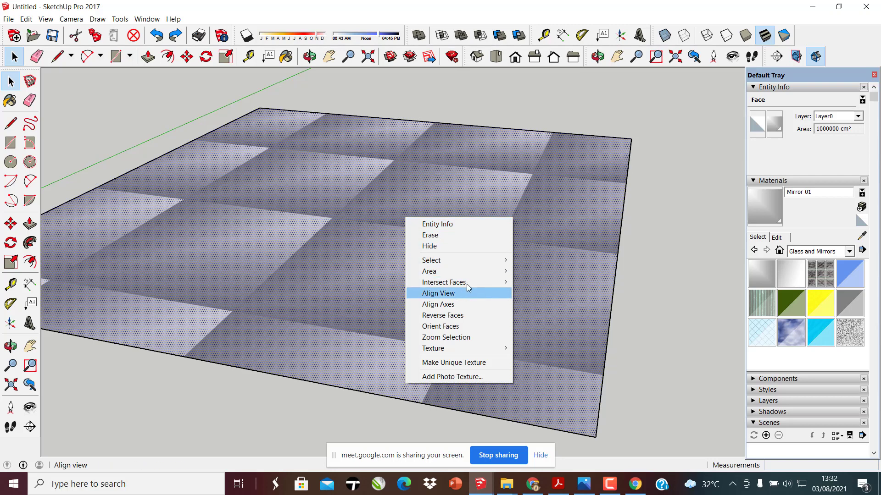
mouse_move(468, 271)
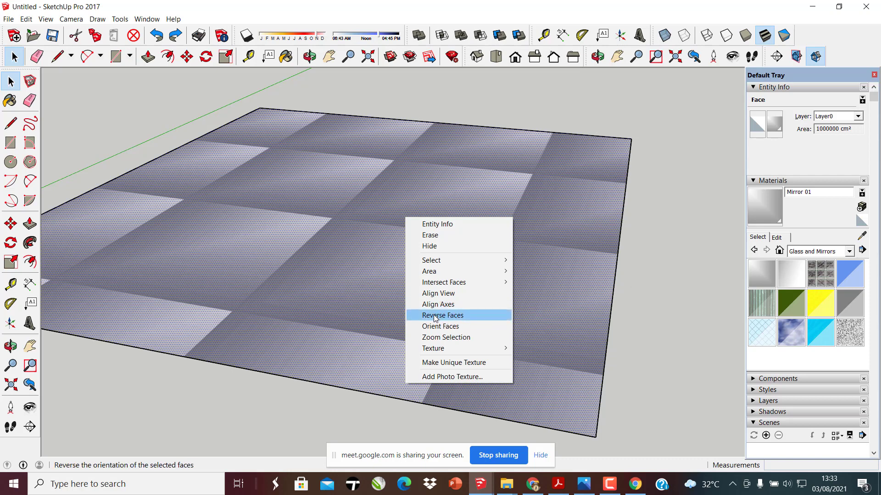
left_click(457, 316)
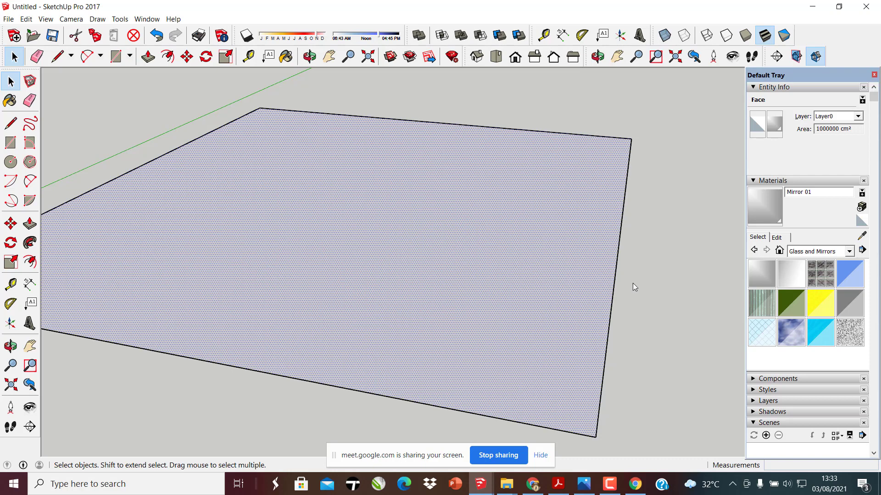
Examine the reversed face from different angles and distances, first deselected and again while selected
left_click(673, 275)
scroll(674, 276, "up", 3)
left_click(674, 273)
scroll(633, 293, "down", 3)
scroll(417, 299, "up", 5)
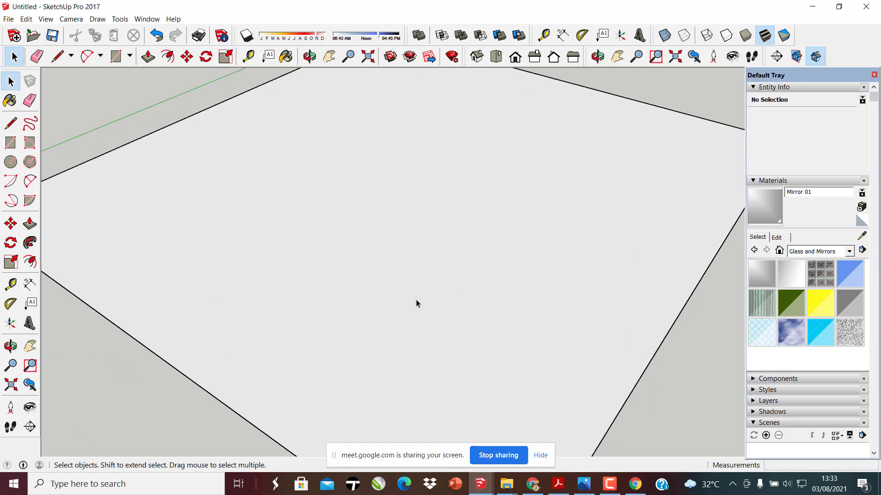
scroll(437, 336, "down", 3)
scroll(444, 368, "up", 2)
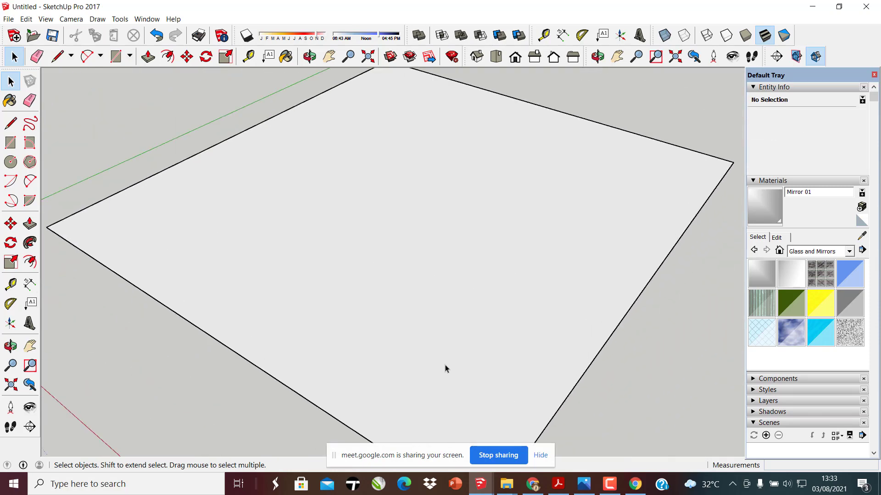
mouse_move(444, 368)
middle_mouse_down()
mouse_move(466, 281)
mouse_move(409, 344)
mouse_move(406, 388)
middle_mouse_up()
scroll(406, 387, "up", 3)
scroll(406, 388, "down", 5)
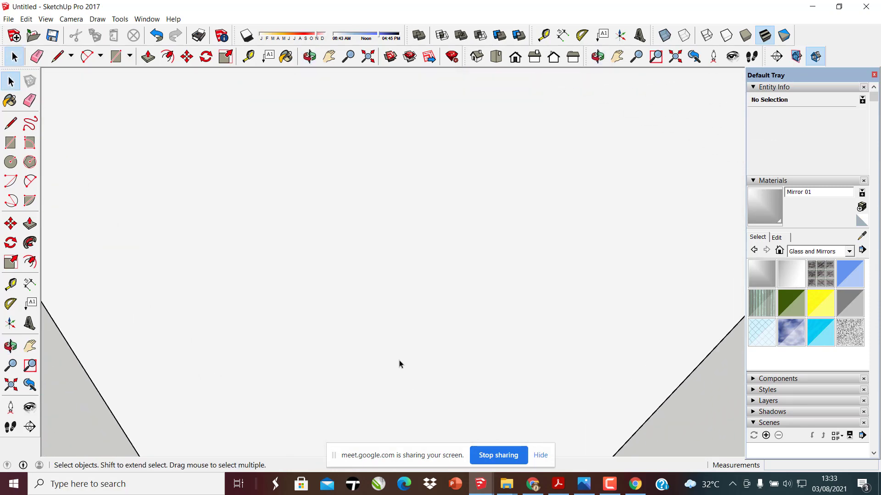
middle_click_drag(436, 321, 468, 240)
scroll(364, 266, "up", 4)
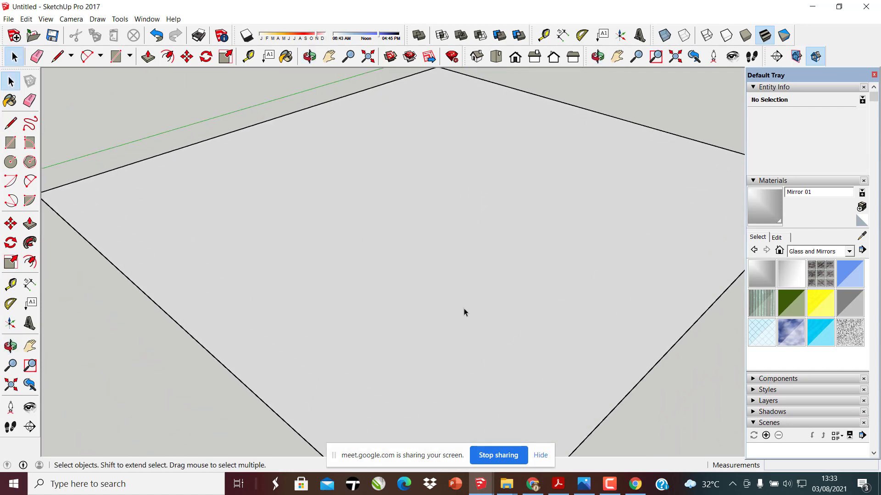
scroll(464, 310, "down", 4)
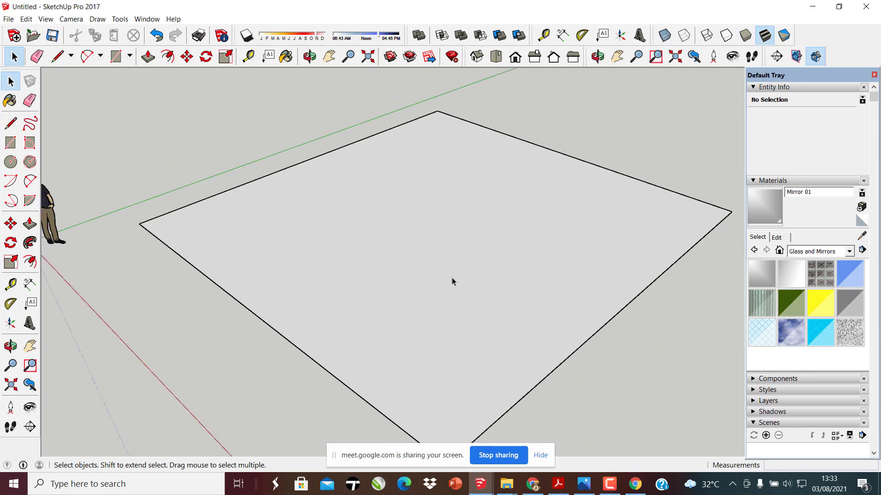
middle_click_drag(452, 281, 303, 190)
scroll(414, 353, "up", 3)
left_click(452, 269)
scroll(138, 277, "down", 4)
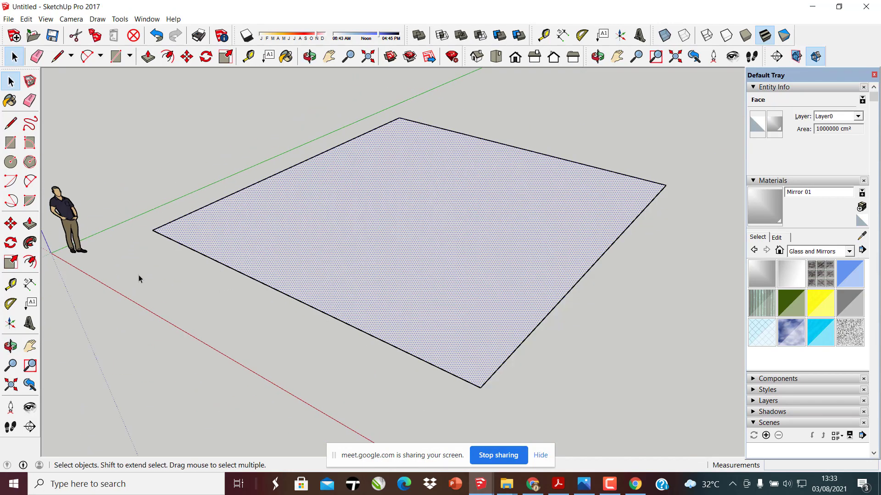
Reverse the selected face back to its Mirror 01 side and view it from several angles
scroll(357, 294, "up", 5)
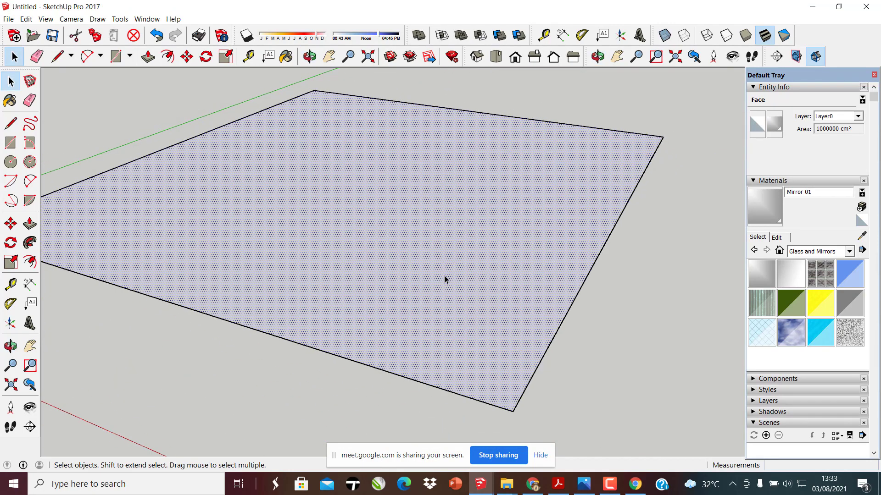
right_click(448, 260)
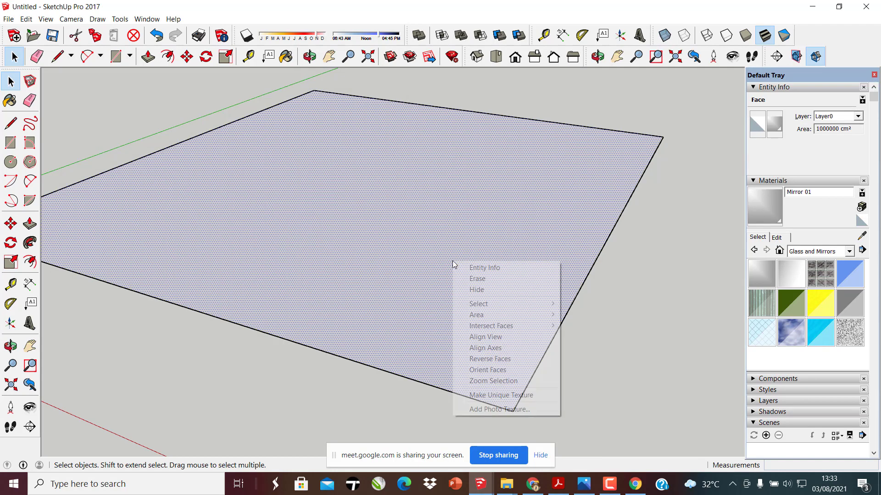
left_click(490, 362)
middle_click_drag(468, 281, 378, 294)
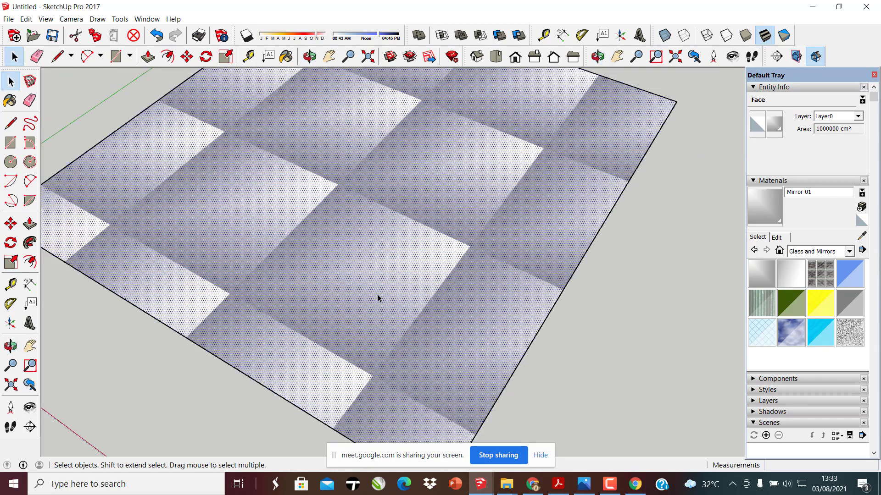
scroll(377, 294, "down", 3)
scroll(312, 275, "up", 2)
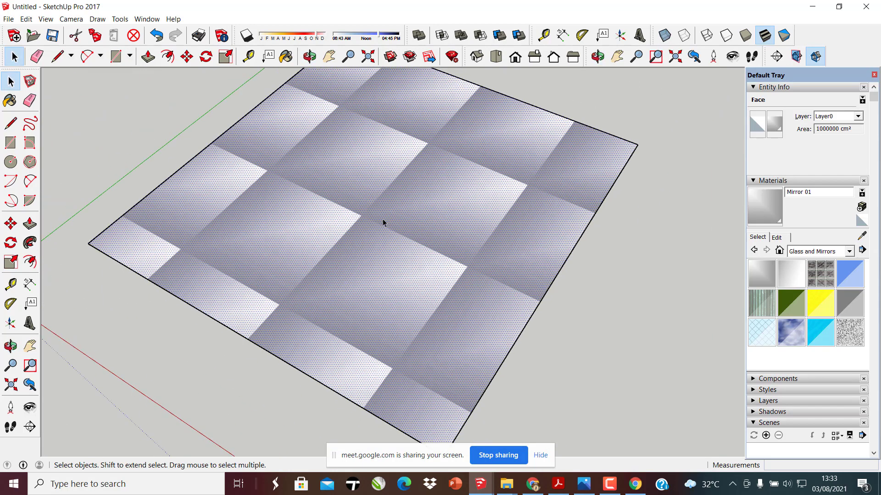
middle_click_drag(354, 275, 449, 284)
scroll(523, 291, "up", 2)
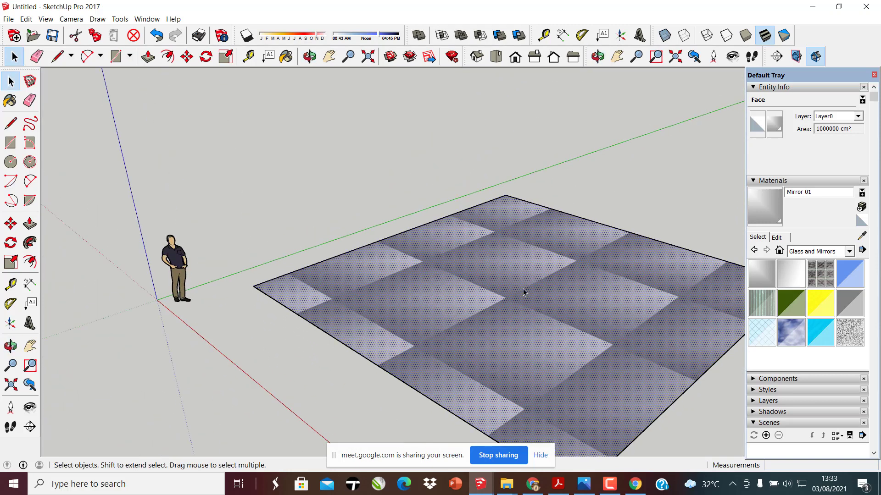
Apply Orient Faces to the rectangle's selected face and inspect it from other viewpoints
right_click(524, 290)
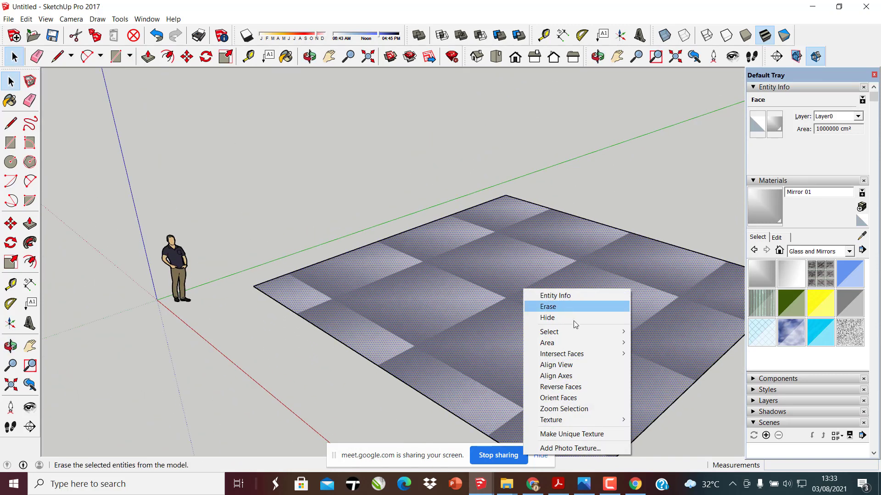
left_click(558, 398)
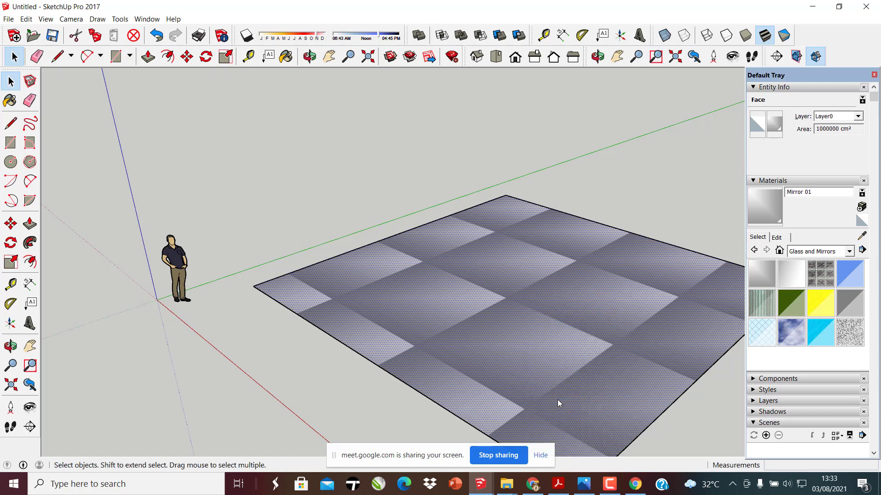
scroll(216, 229, "down", 2)
middle_click_drag(349, 321, 417, 356)
scroll(489, 338, "up", 3)
middle_click_drag(489, 338, 413, 271)
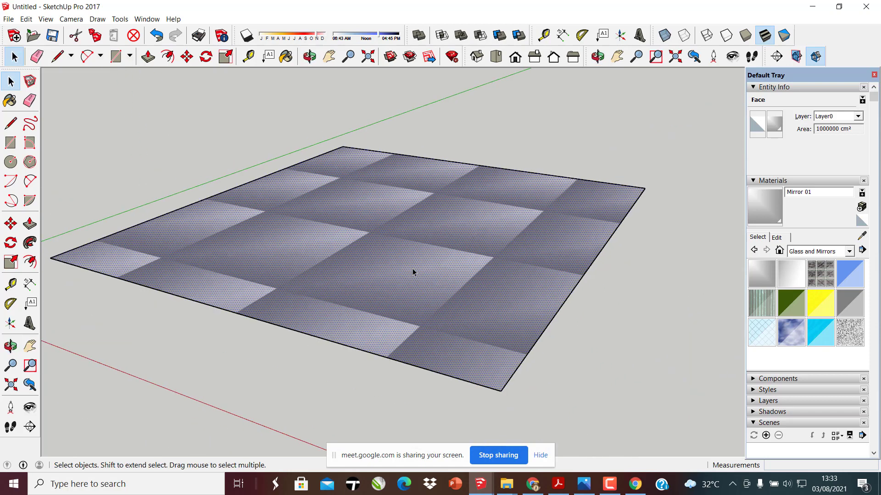
Open texture positioning for the mirror face and examine its four colored pins up close and from farther away
right_click(386, 225)
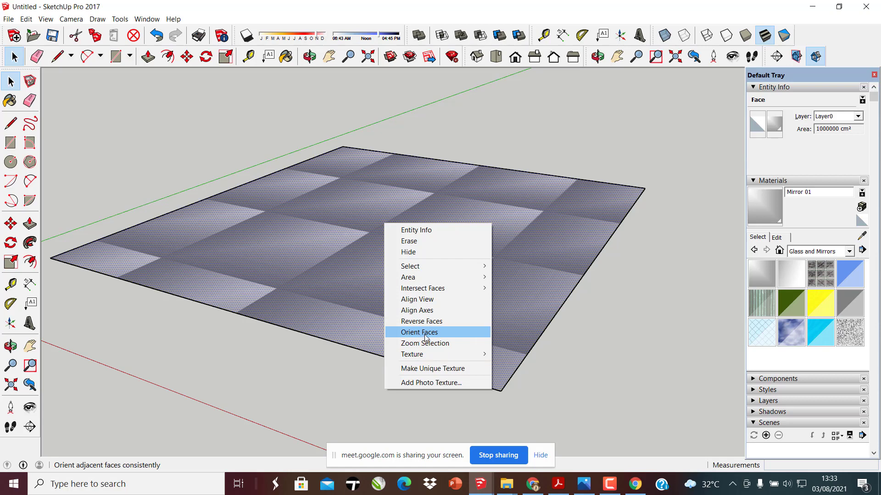
mouse_move(410, 357)
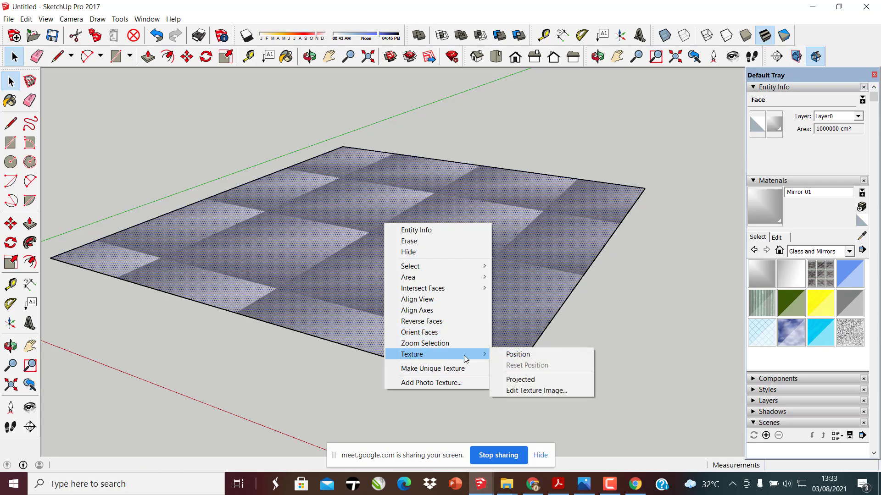
left_click(535, 355)
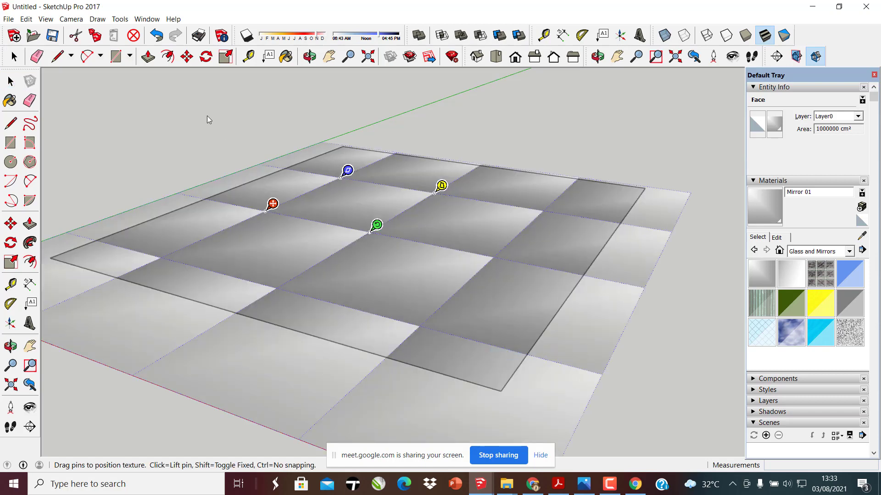
scroll(207, 116, "up", 2)
middle_click_drag(374, 267, 362, 297)
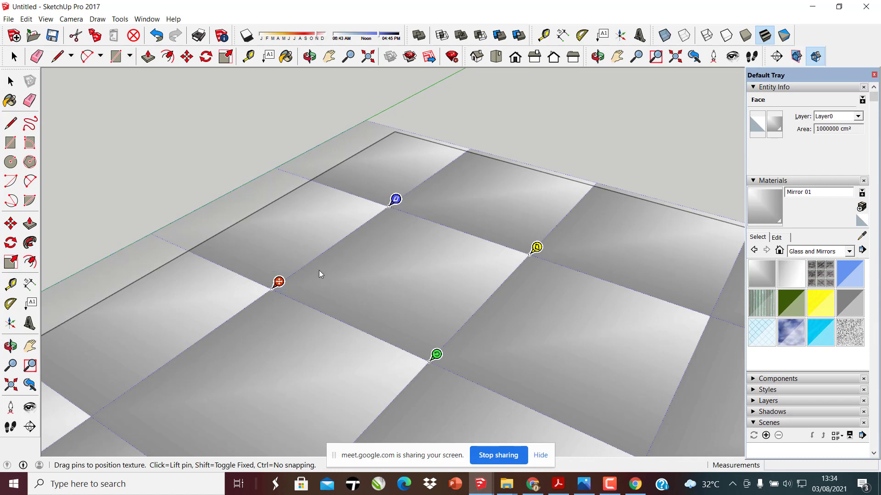
middle_click_drag(285, 300, 298, 284)
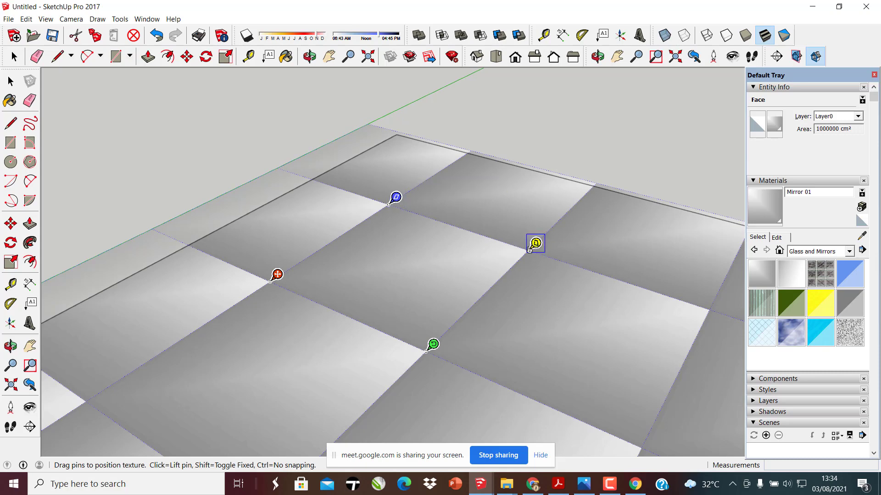
scroll(453, 339, "down", 5)
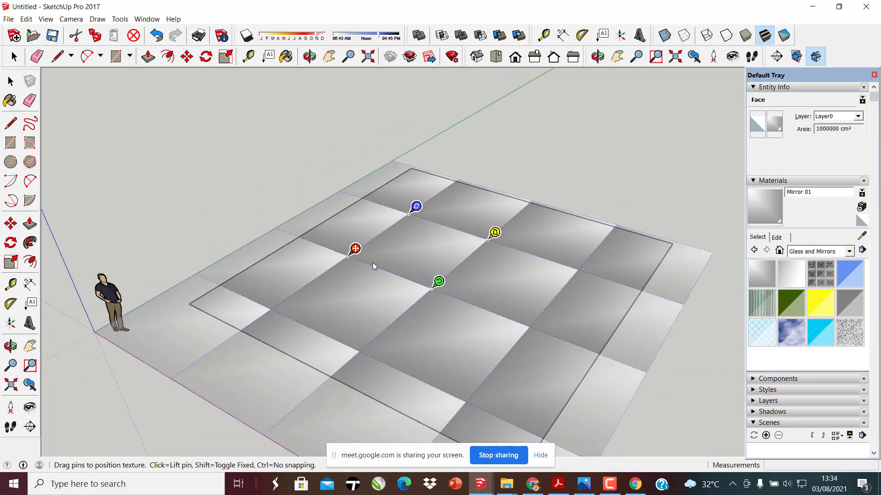
scroll(456, 301, "up", 5)
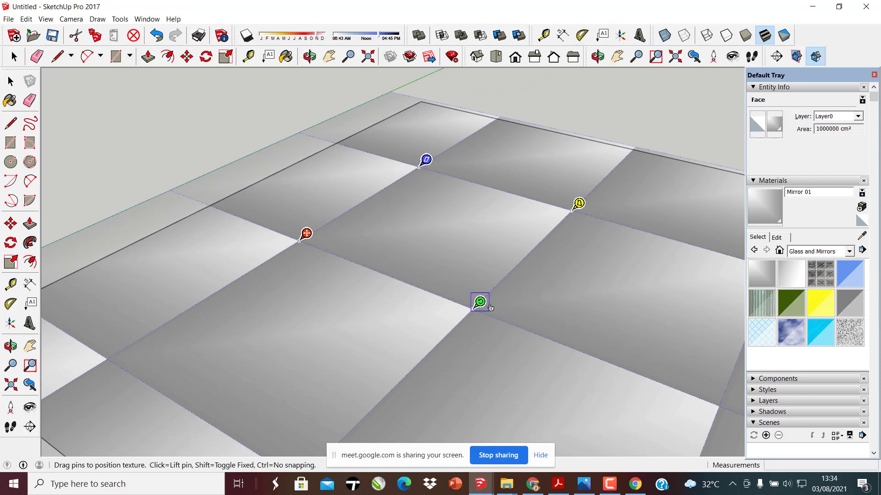
scroll(477, 306, "up", 4)
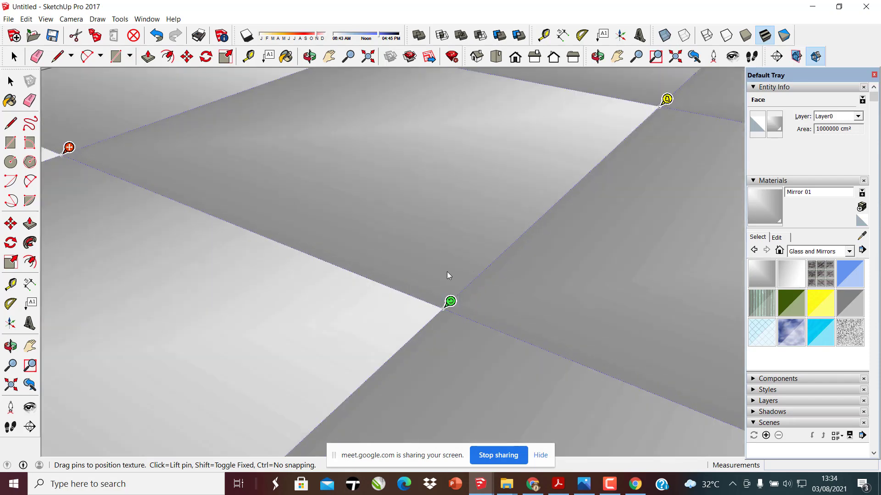
scroll(454, 259, "down", 4)
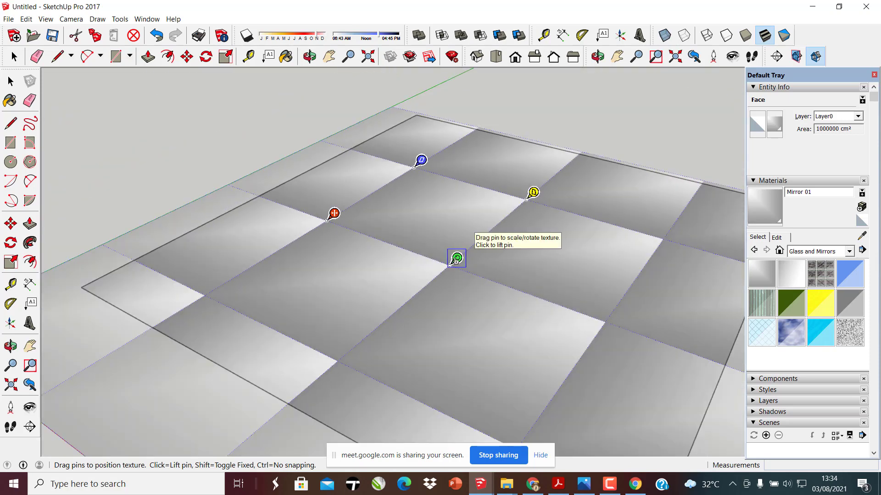
Lift and re-place the green texture pin, and move it slightly to scale and rotate the mirror texture
left_click(457, 259)
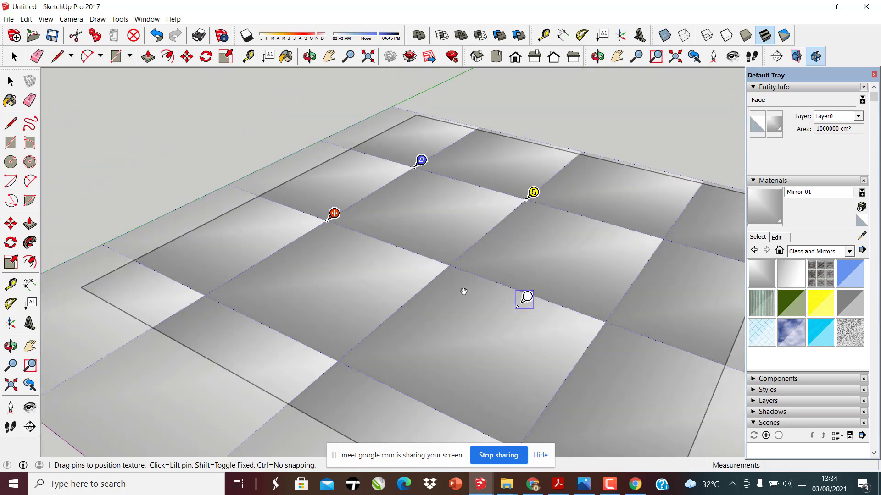
left_click(494, 316)
left_click_drag(497, 316, 476, 304)
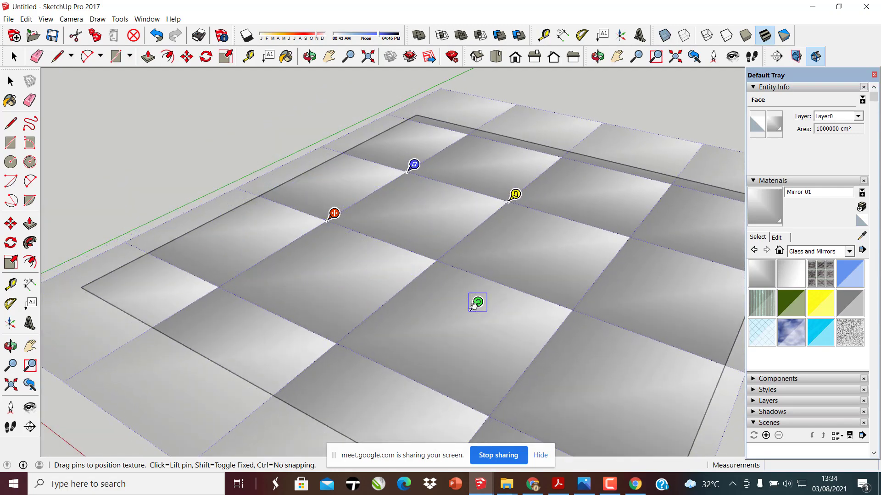
Leave texture positioning, undo the texture adjustment and the preceding face reversal, and reverse the face to its Mirror 01 side
key("Return")
key("space")
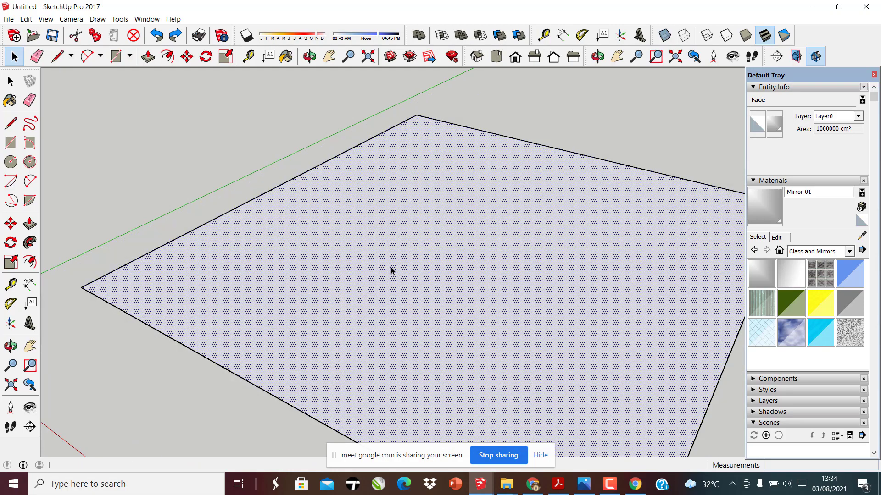
right_click(393, 269)
left_click(423, 366)
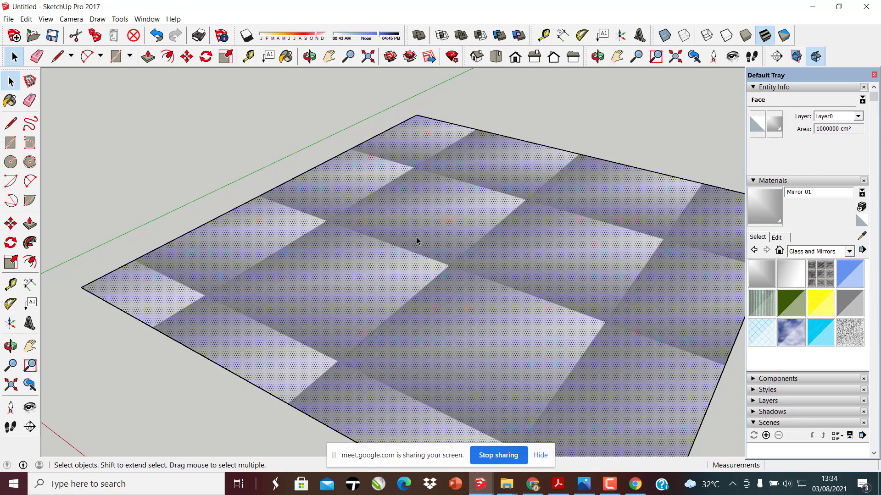
Open texture positioning for the mirror face and enlarge its texture by moving the green pin outward
right_click(414, 236)
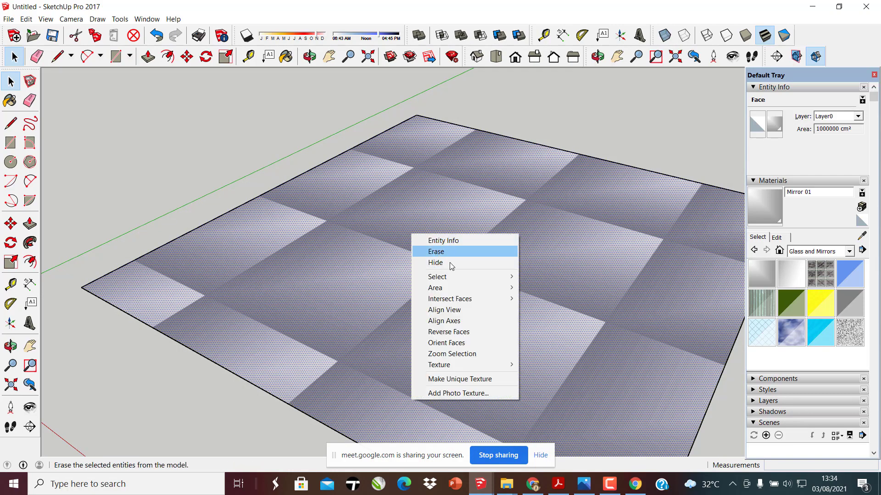
mouse_move(454, 365)
left_click(545, 365)
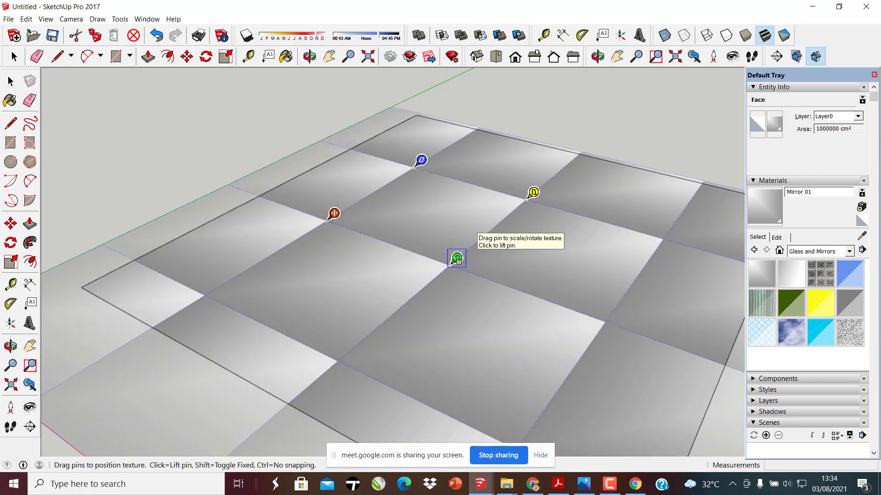
left_click_drag(458, 261, 728, 363)
scroll(536, 305, "down", 5)
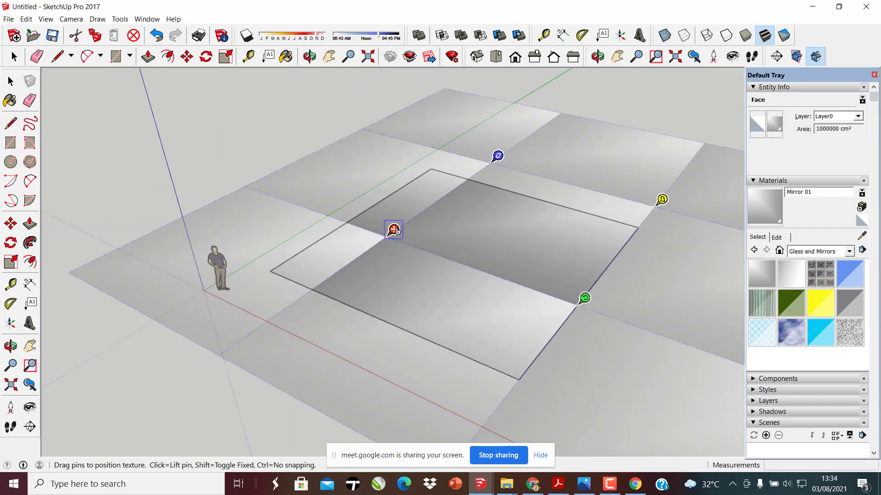
Fit one enlarged mirror tile to the rectangle by shifting the texture and fine-tuning its red and green pins
scroll(517, 239, "up", 1)
left_click_drag(379, 229, 430, 181)
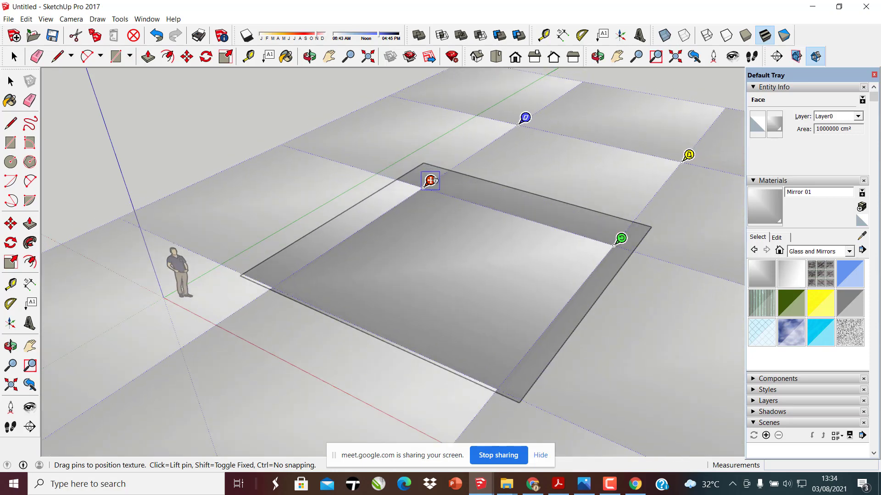
left_click_drag(630, 236, 678, 256)
left_click_drag(529, 275, 519, 234)
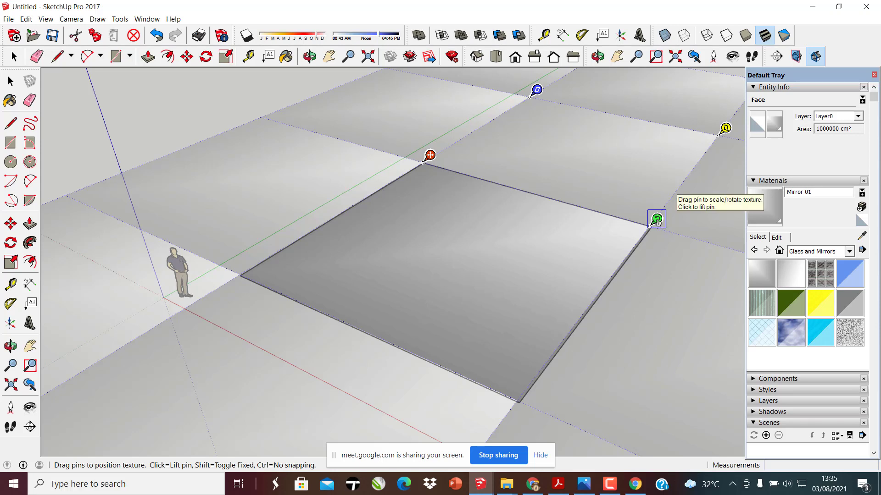
left_click_drag(579, 240, 592, 254)
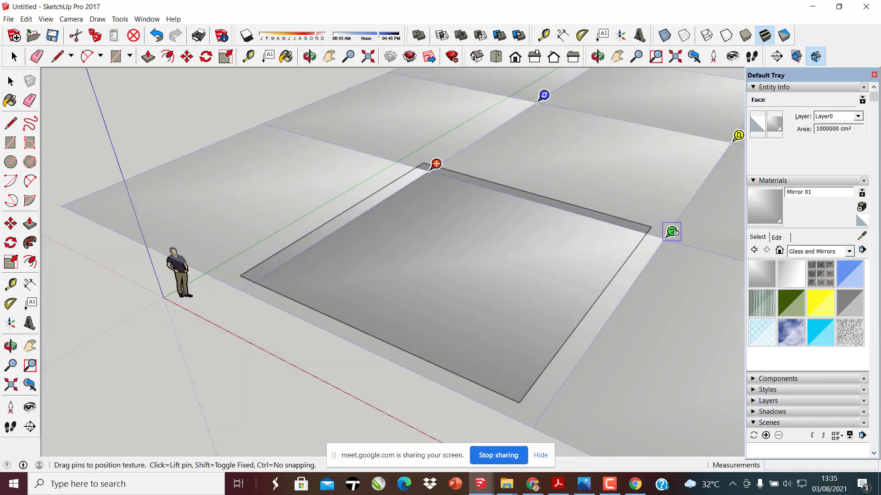
mouse_move(671, 232)
left_mouse_down()
mouse_move(595, 158)
mouse_move(625, 167)
mouse_move(667, 222)
mouse_move(657, 193)
mouse_move(543, 161)
mouse_move(496, 163)
mouse_move(655, 248)
mouse_move(673, 227)
mouse_move(659, 219)
mouse_move(650, 230)
mouse_move(671, 232)
left_mouse_up()
mouse_move(548, 237)
left_mouse_down()
mouse_move(527, 221)
mouse_move(536, 225)
left_mouse_up()
left_click_drag(427, 169, 434, 151)
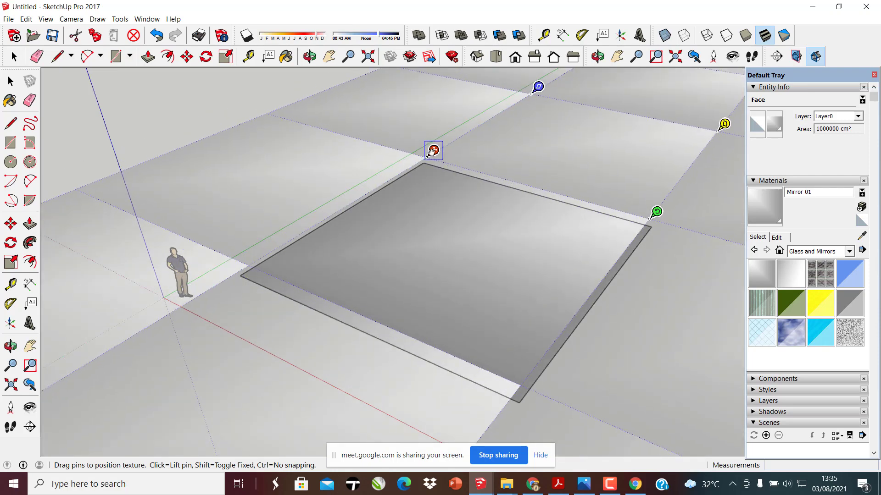
mouse_move(438, 239)
left_mouse_down()
mouse_move(491, 242)
mouse_move(433, 247)
left_mouse_up()
scroll(491, 263, "down", 1)
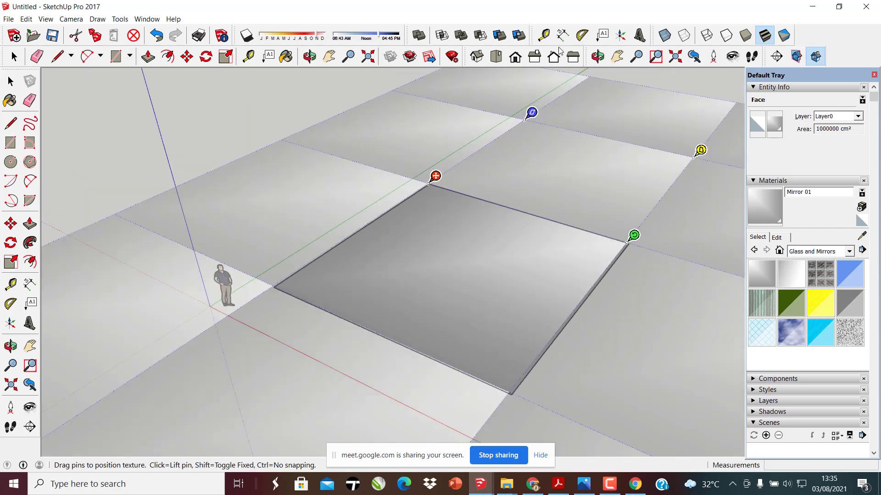
Squeeze the mirror texture by moving the blue pin close to the rectangle's back edge, inspect it, and undo the adjustment
left_click_drag(532, 115, 528, 200)
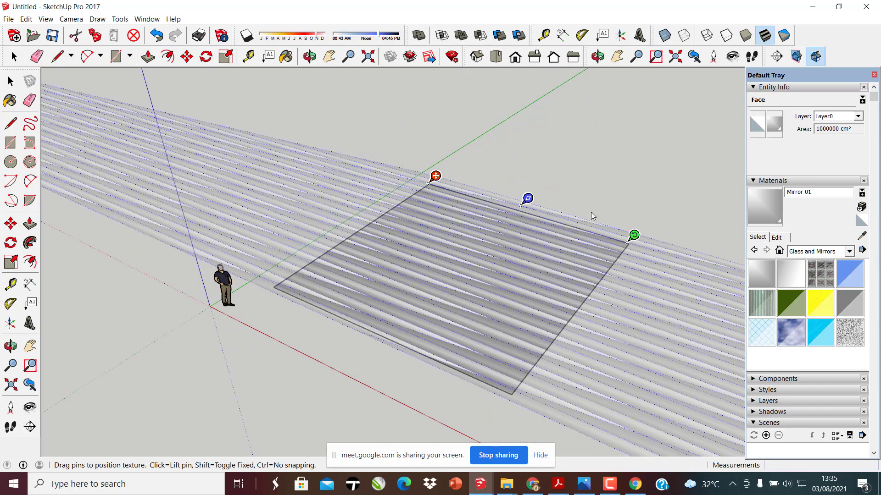
middle_click_drag(591, 213, 467, 161)
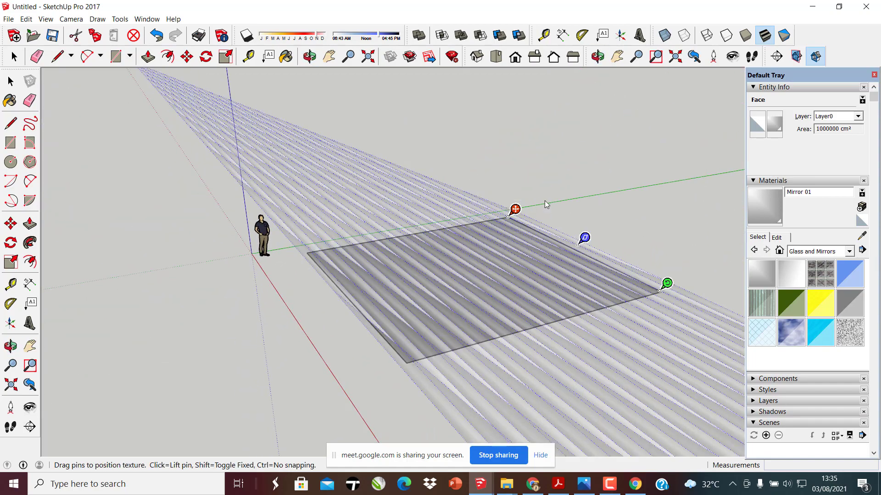
key("ctrl+z")
middle_click_drag(488, 256, 445, 270)
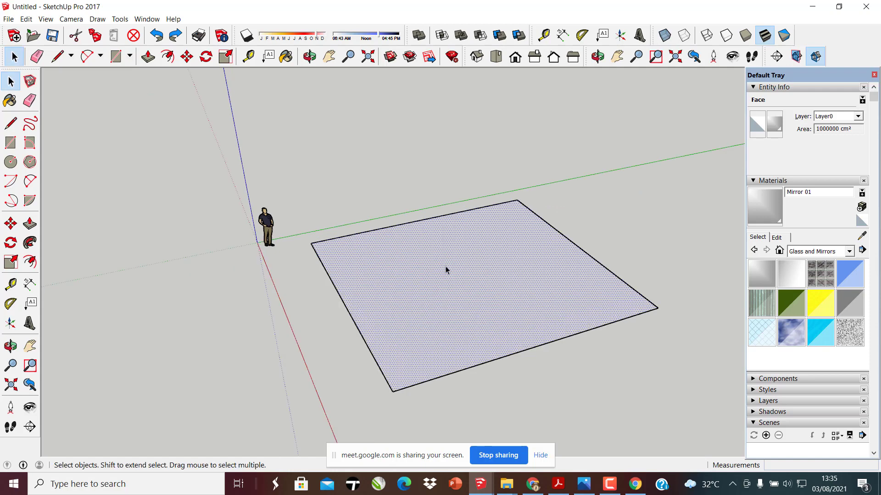
Reverse the face to its Mirror 01 side and distort the texture with the yellow pin in texture positioning
right_click(446, 270)
left_click(482, 364)
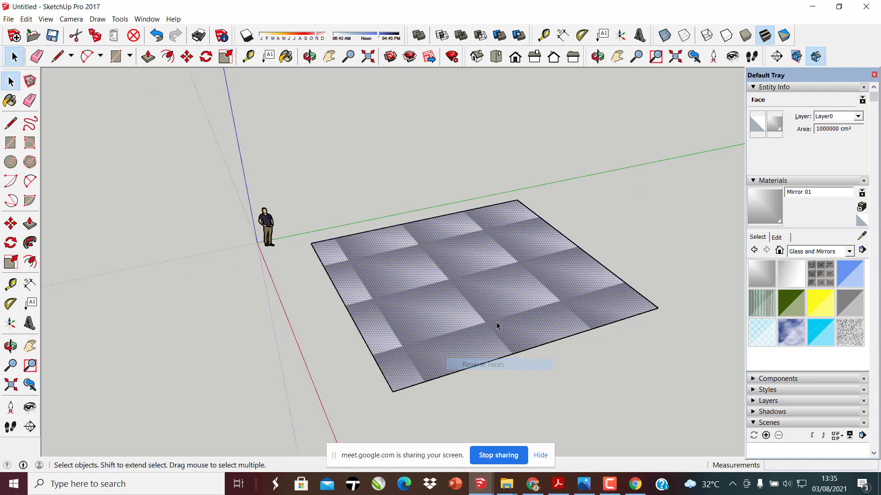
right_click(454, 270)
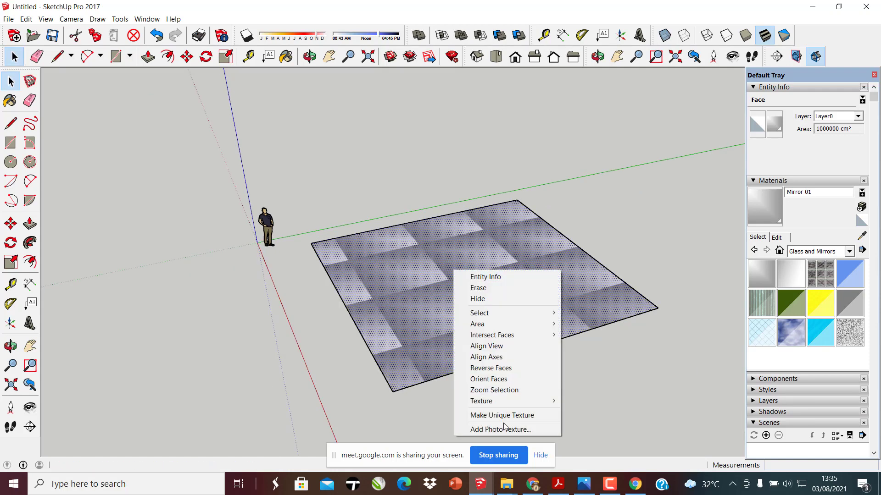
mouse_move(505, 401)
left_click(594, 402)
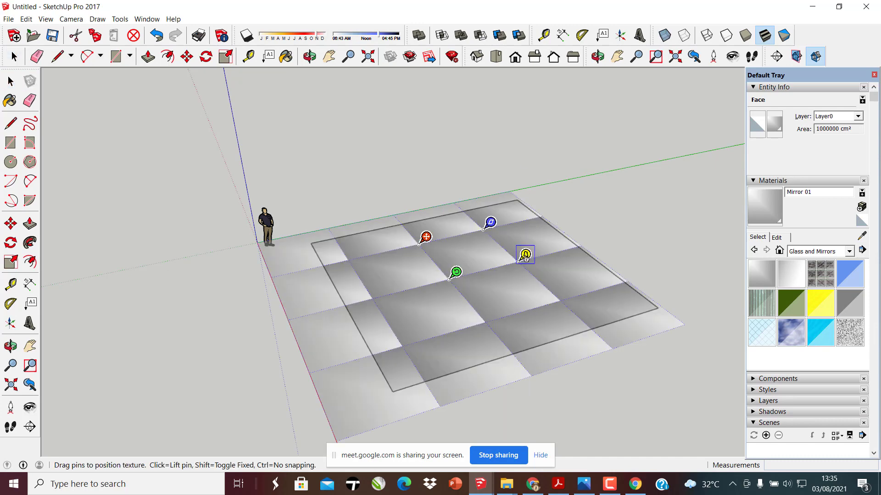
left_click_drag(526, 258, 549, 238)
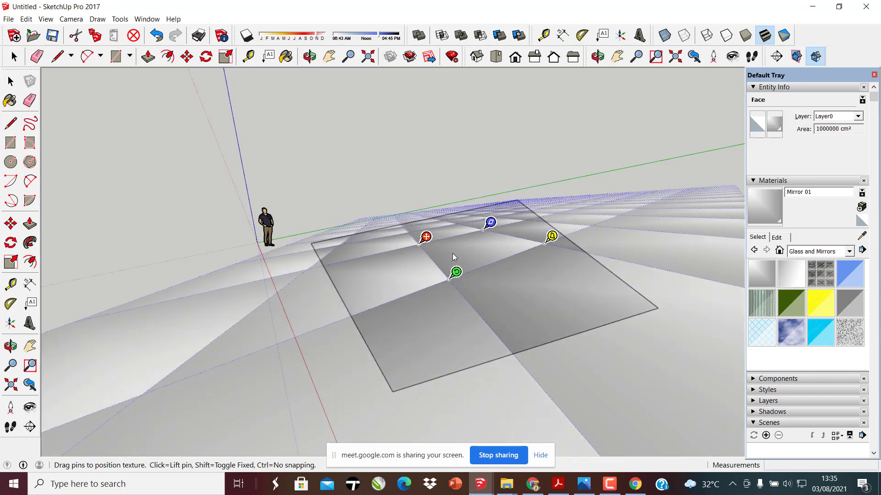
scroll(432, 226, "up", 3)
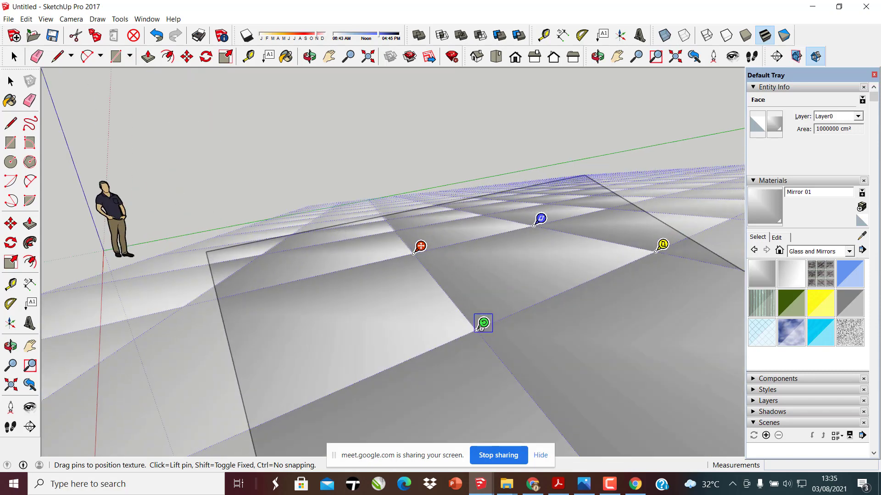
left_click_drag(480, 327, 499, 327)
Undo the texture distortion and reverse the rectangle's face to its Mirror 01 side
key("ctrl+z")
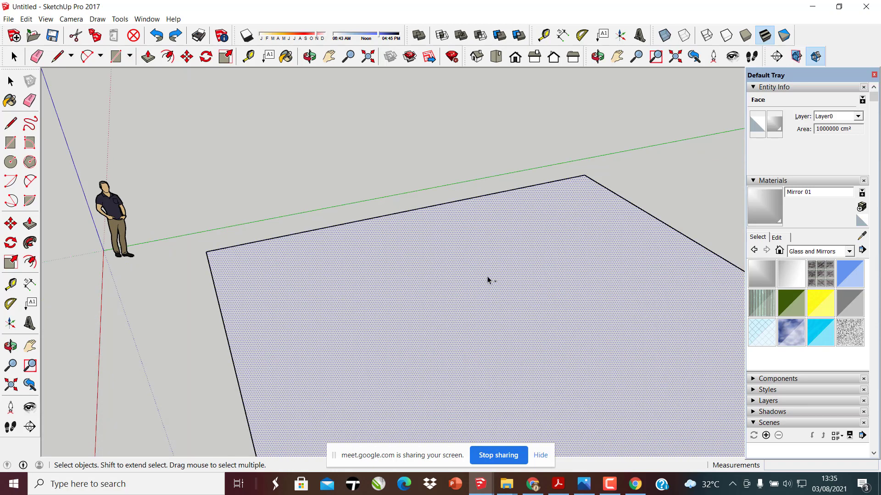
key("space")
right_click(480, 291)
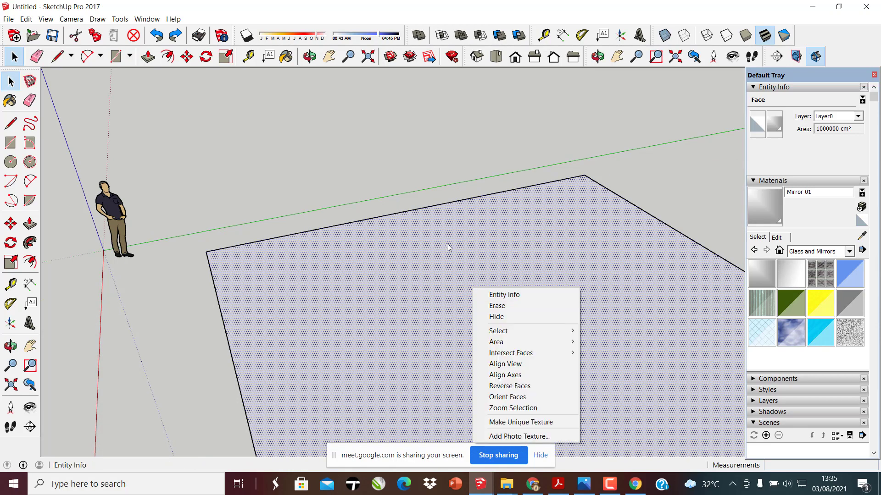
left_click(524, 387)
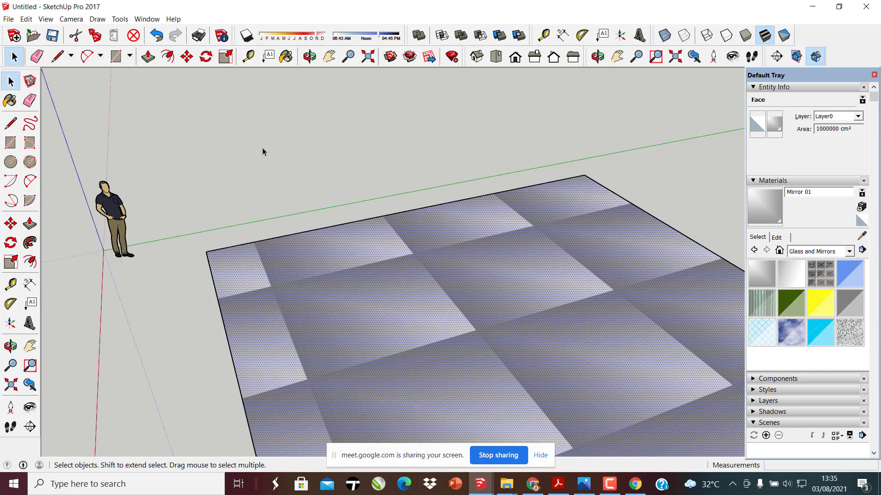
Reopen texture positioning for the mirror face and scale the texture up with the green pin
scroll(346, 255, "down", 3)
scroll(348, 261, "up", 5)
right_click(385, 260)
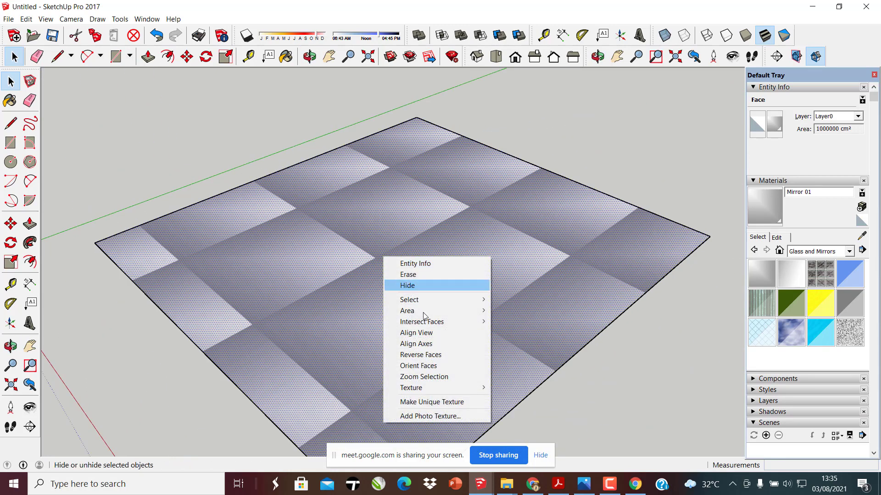
mouse_move(458, 388)
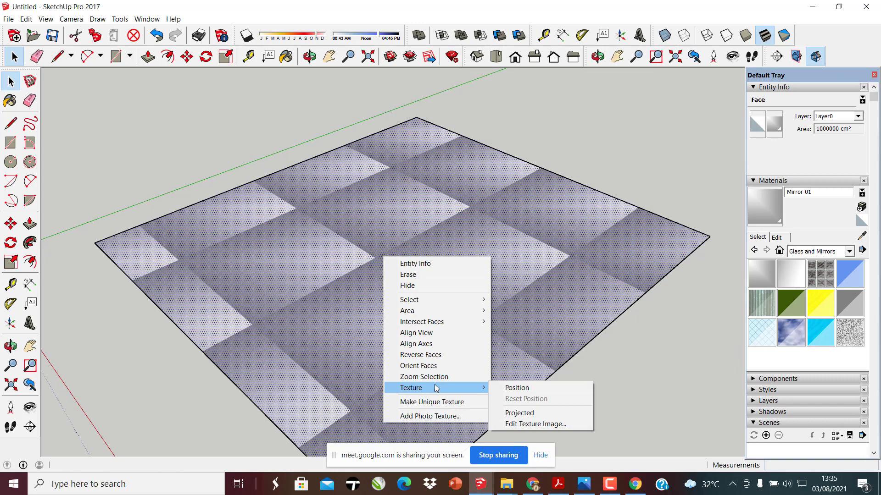
left_click(533, 391)
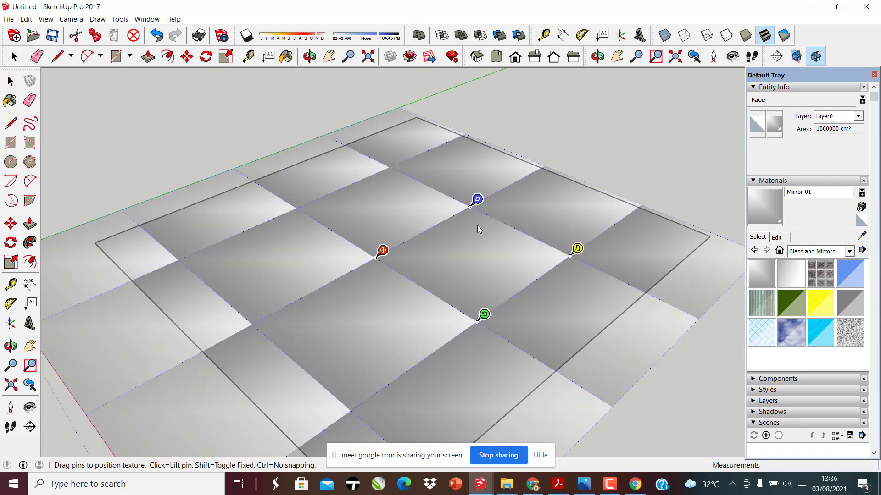
scroll(477, 228, "down", 4)
scroll(489, 259, "up", 1)
left_click_drag(495, 259, 684, 357)
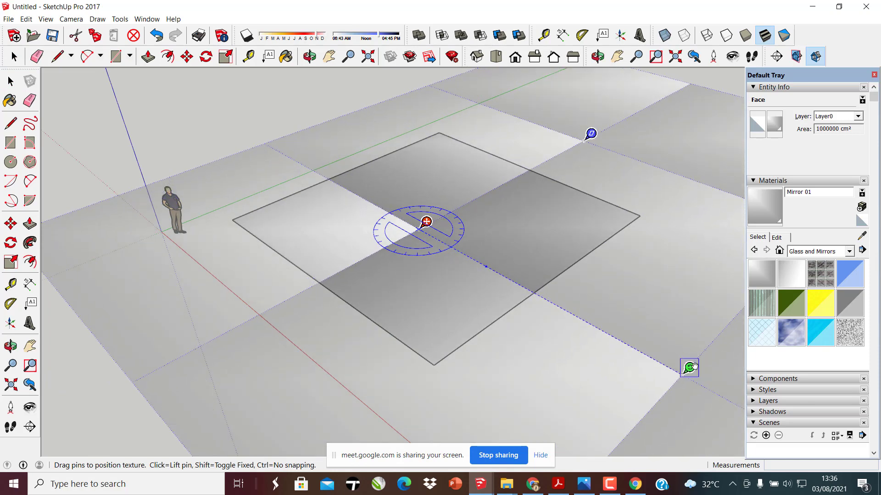
Align one mirror tile with the whole rectangle, adjust its size with the green pin, and apply the texture position
left_click_drag(692, 297, 479, 277)
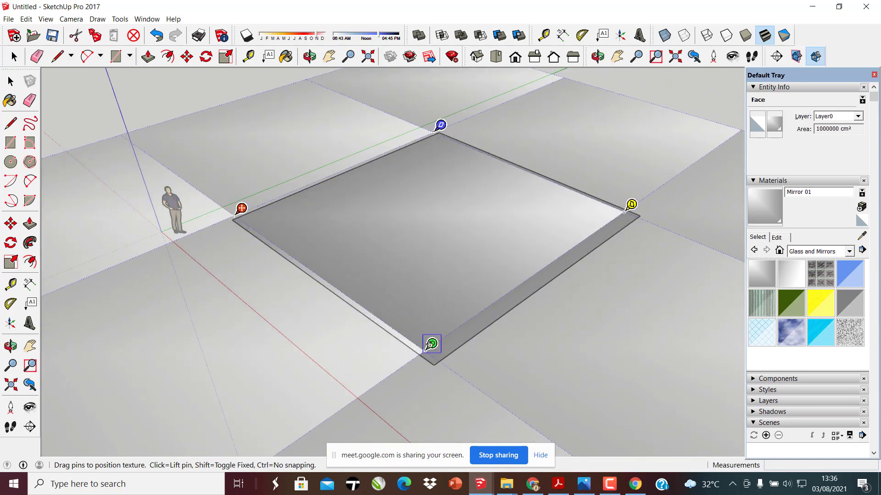
left_click_drag(430, 344, 457, 364)
left_click_drag(461, 248, 450, 252)
scroll(418, 228, "down", 3)
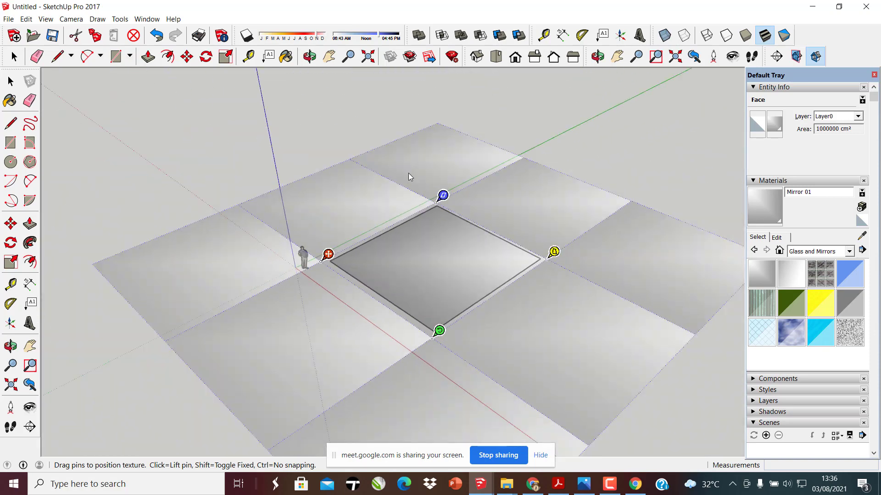
left_click(596, 148)
key("space")
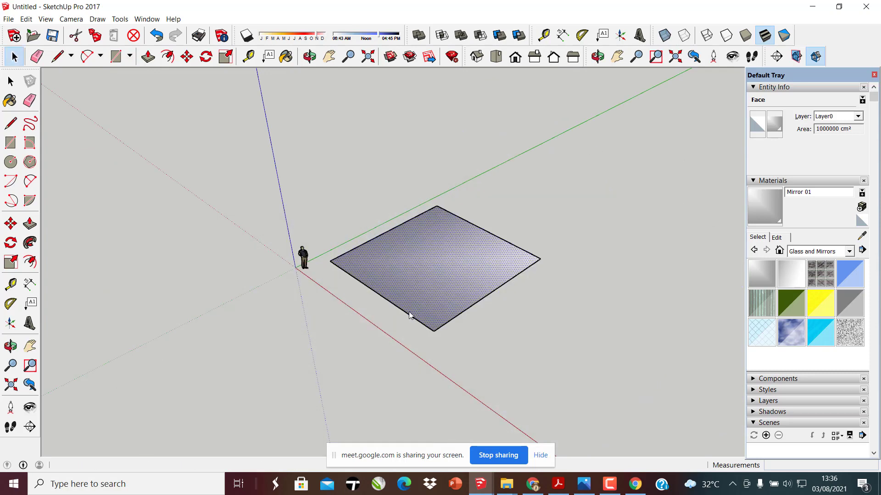
Inspect the repositioned mirror texture on the rectangle from several distances and viewpoints
scroll(458, 246, "up", 3)
middle_click_drag(458, 246, 463, 271)
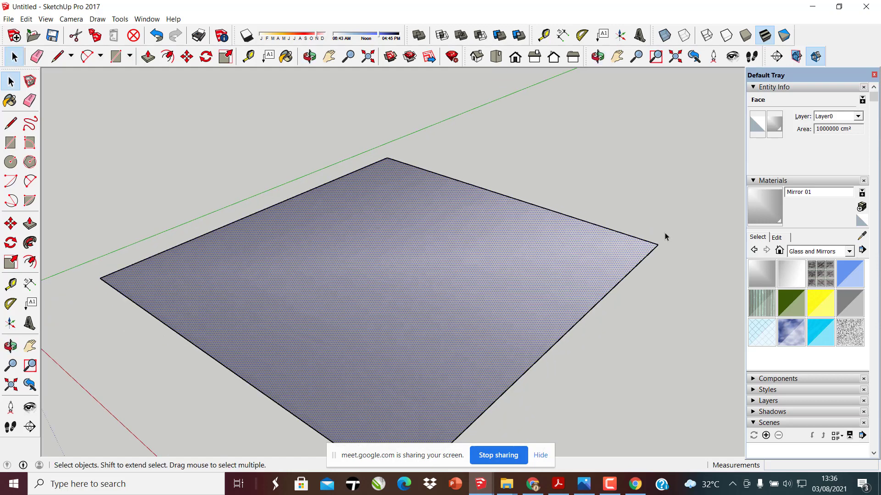
scroll(441, 280, "down", 1)
right_click(421, 264)
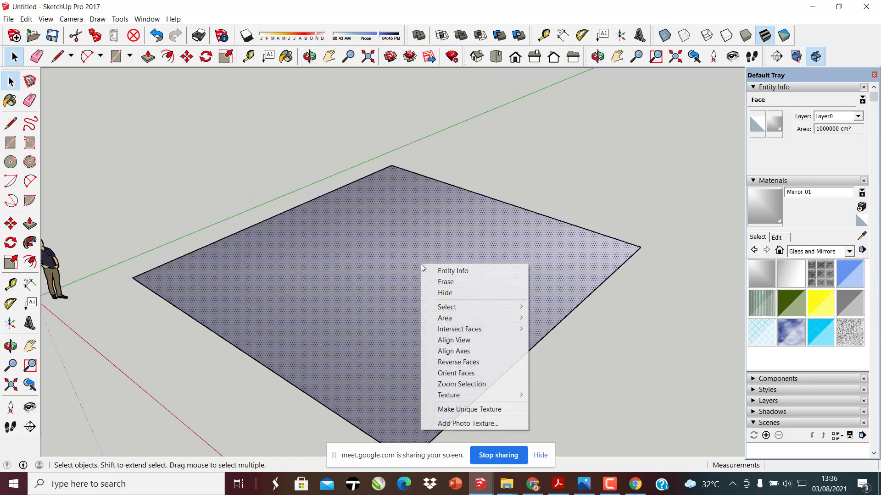
left_click(651, 313)
scroll(328, 307, "down", 3)
left_click(257, 270)
scroll(317, 277, "up", 3)
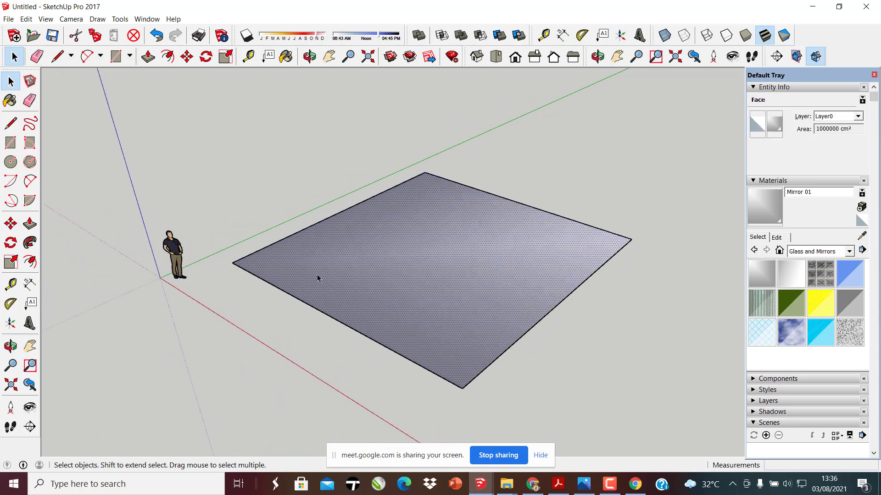
middle_click_drag(317, 277, 299, 217)
middle_click_drag(316, 153, 334, 226)
scroll(335, 227, "down", 3)
middle_click_drag(266, 202, 334, 213)
Demonstrate selecting the mirror face with its edges, first directly and again with a selection window, and clear each selection
double_click(335, 209)
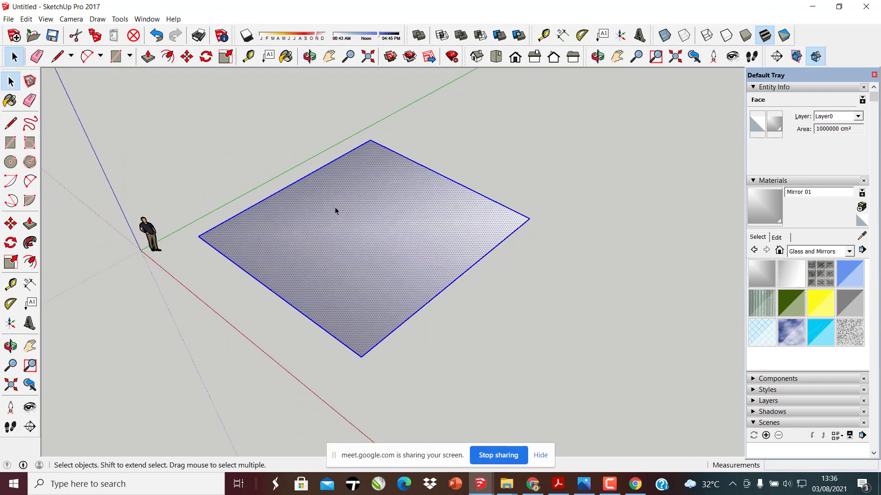
left_click(218, 122)
left_click_drag(191, 98, 583, 427)
left_click(579, 296)
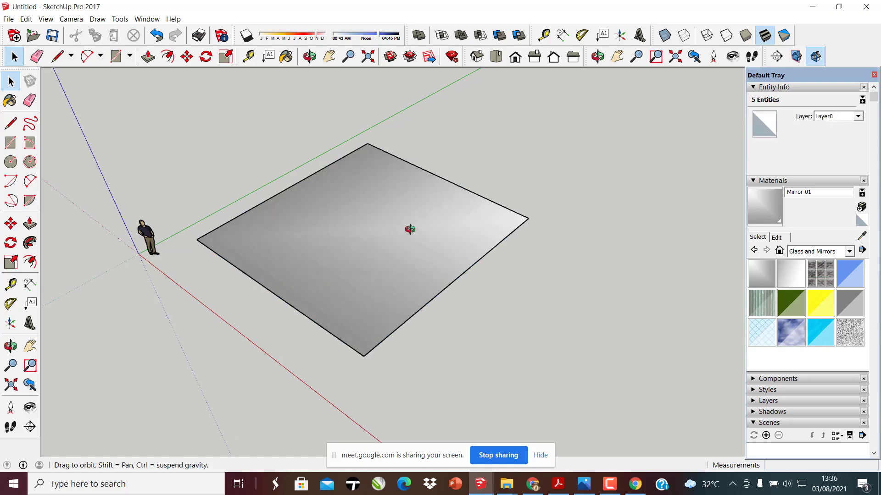
Repeat the window selection from a closer viewpoint, clear it, and select the mirror face together with its bounding edges
middle_click_drag(409, 230, 181, 142)
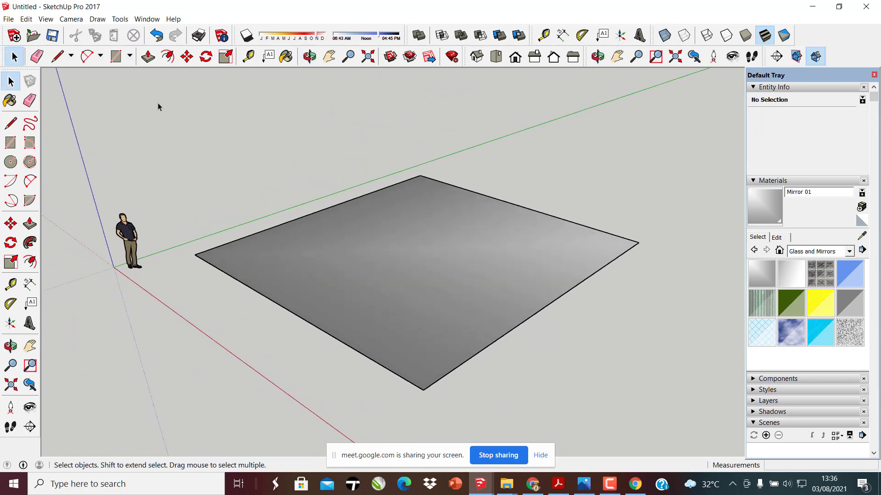
left_click_drag(156, 98, 670, 444)
left_click(647, 352)
double_click(420, 271)
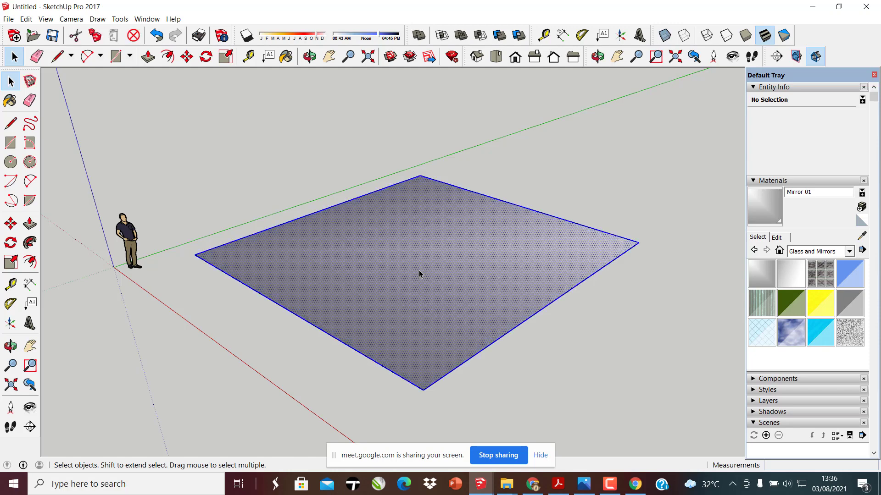
left_click(568, 356)
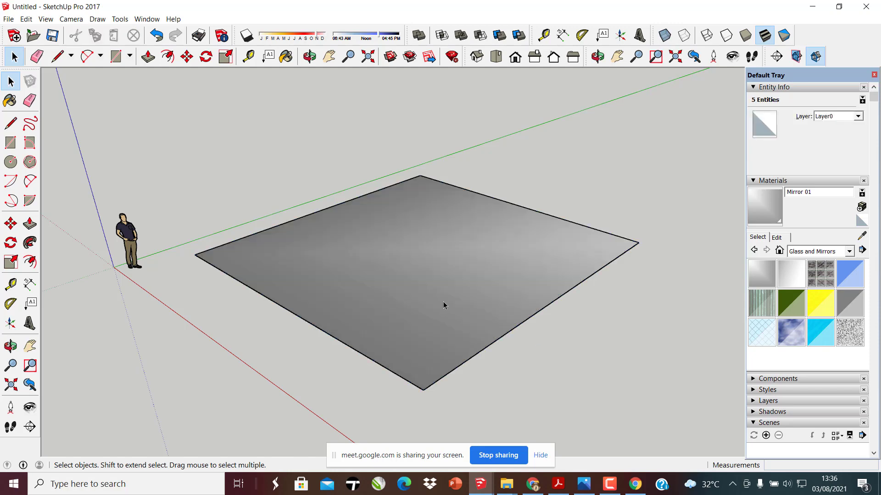
double_click(429, 299)
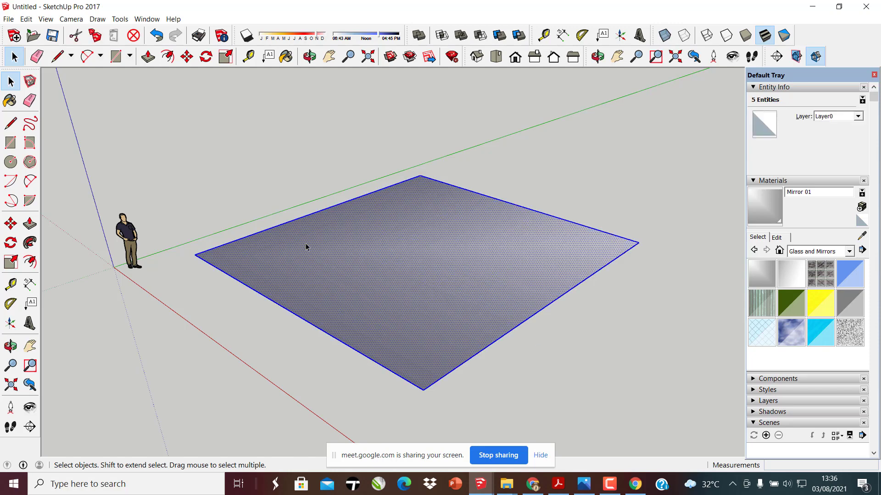
Demonstrate clearing the selection and selecting the mirror face together with its bounding edges, repeating it twice
scroll(278, 267, "up", 2)
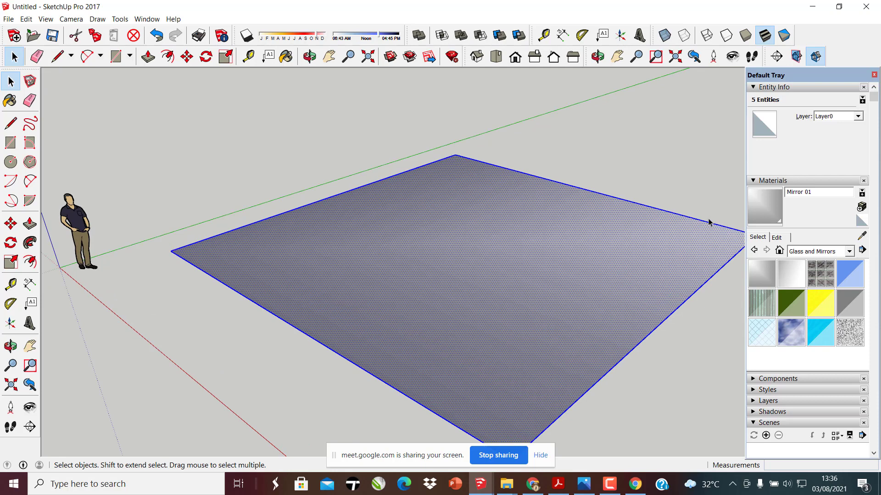
left_click(213, 221)
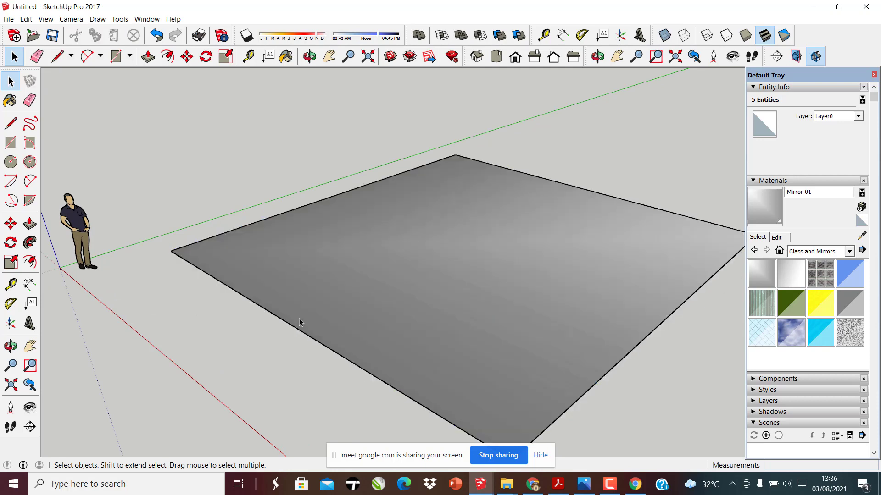
double_click(444, 251)
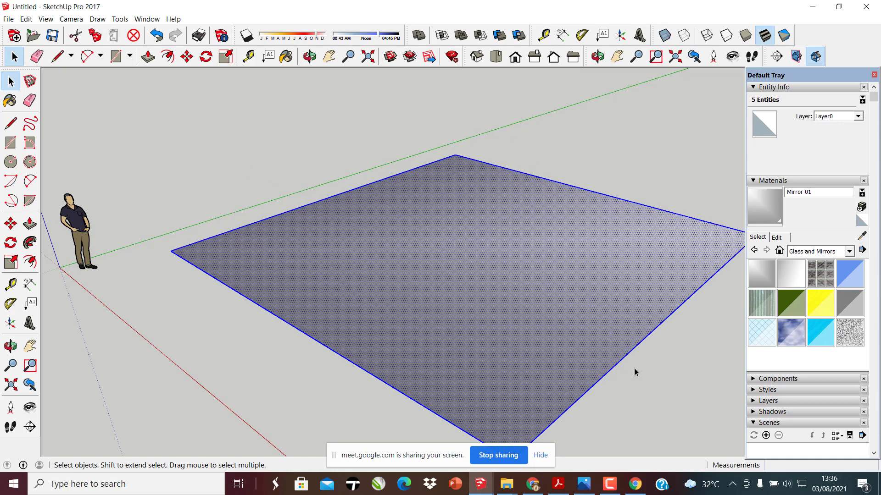
left_click(635, 372)
double_click(462, 279)
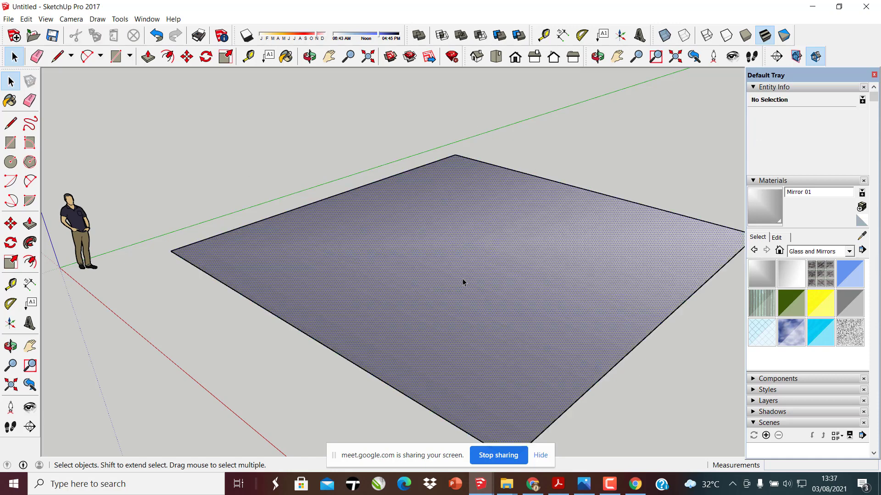
middle_click_drag(388, 270, 196, 141)
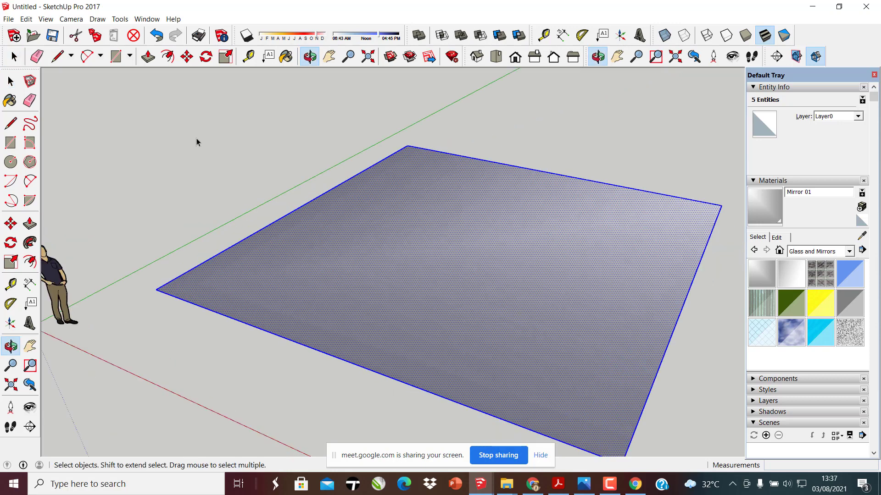
Review the commands available for the selected rectangle, including the Intersect Faces options, and clear the selection
right_click(437, 235)
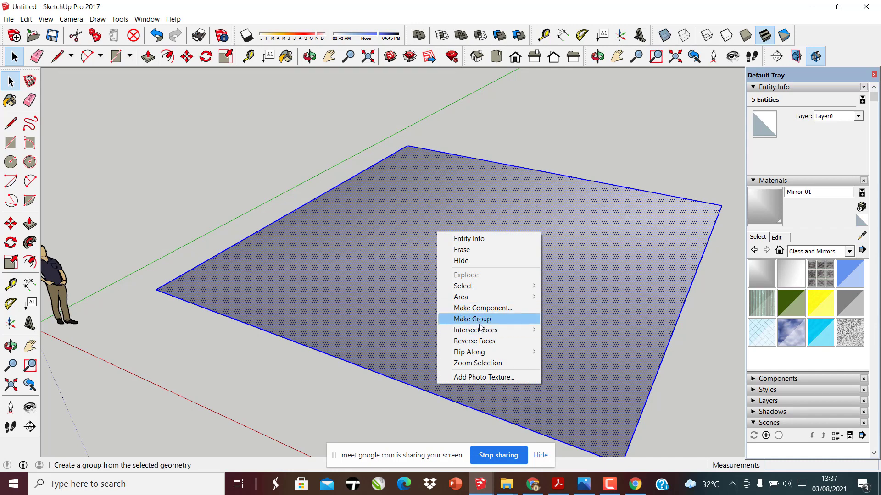
mouse_move(459, 329)
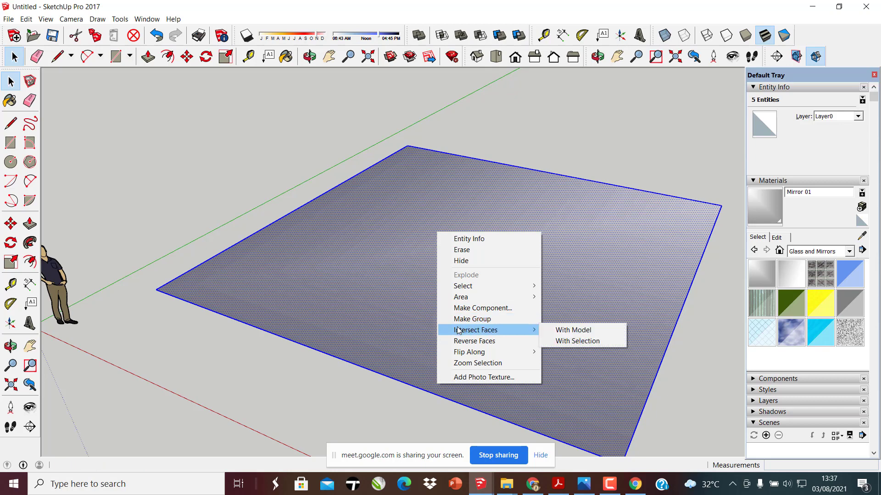
left_click(673, 350)
scroll(336, 225, "down", 4)
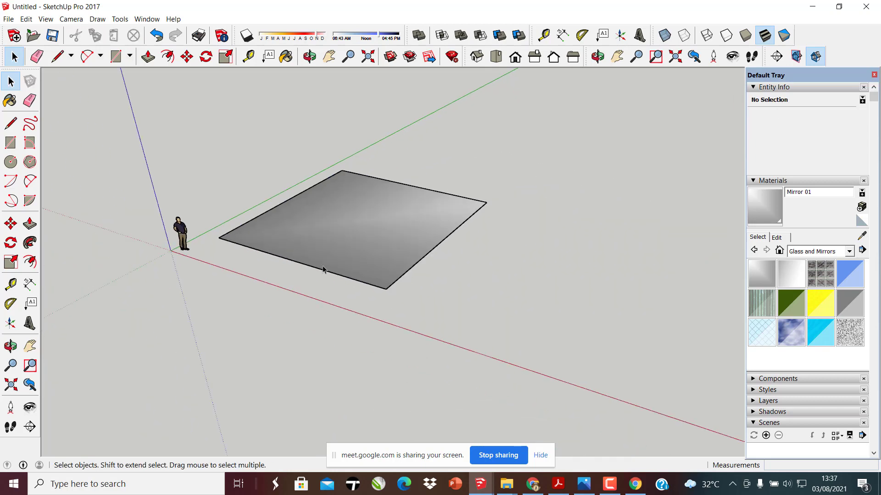
Try copying only the mirror face to a spot beside the rectangle, and undo the copy
middle_click_drag(324, 269, 331, 288)
left_click(330, 266)
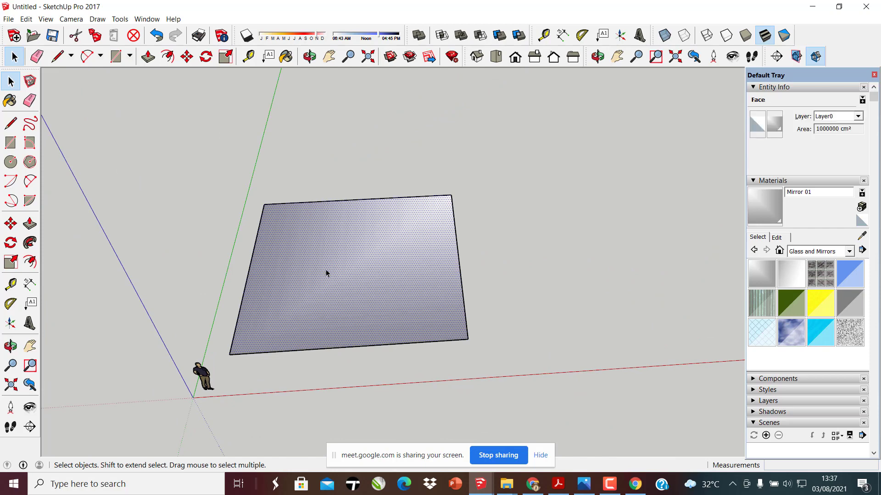
key("m")
left_click(291, 232)
key("ctrl")
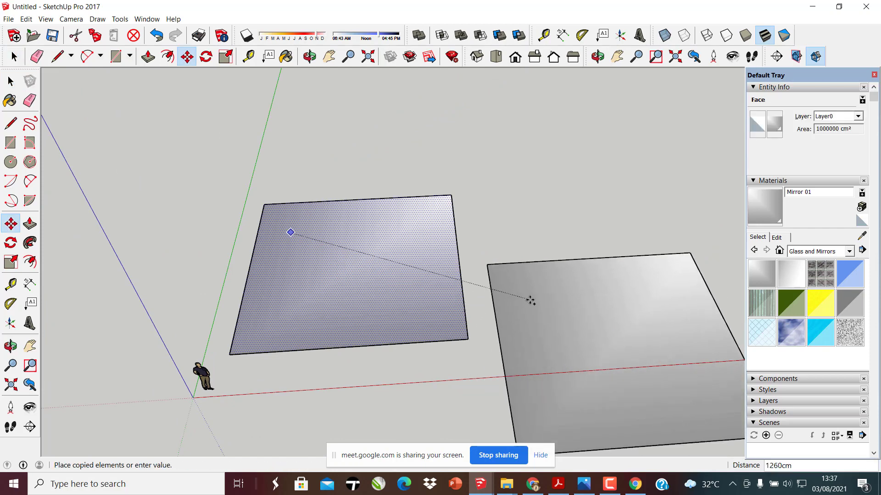
left_click(519, 300)
key("ctrl+z")
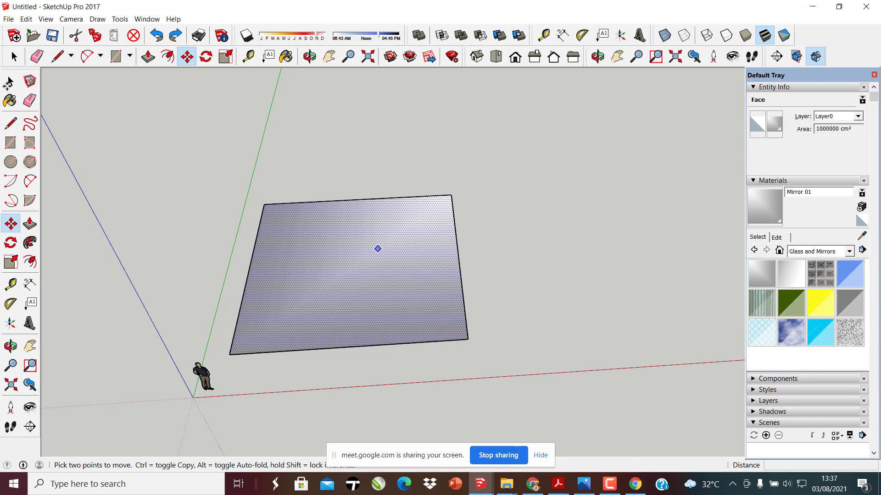
Window-select the rectangle's face and edges and copy them from its far corner by about 1056 cm, overlapping the original
left_click(11, 83)
key("ctrl+t")
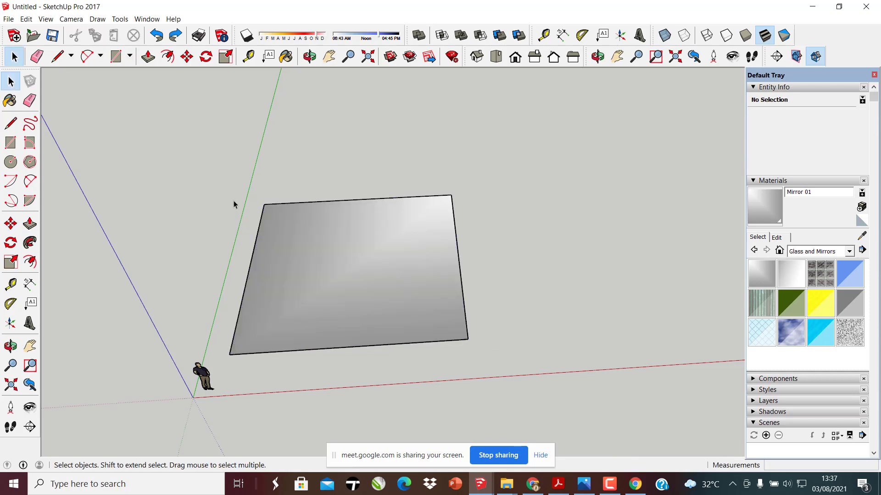
left_click_drag(207, 168, 498, 372)
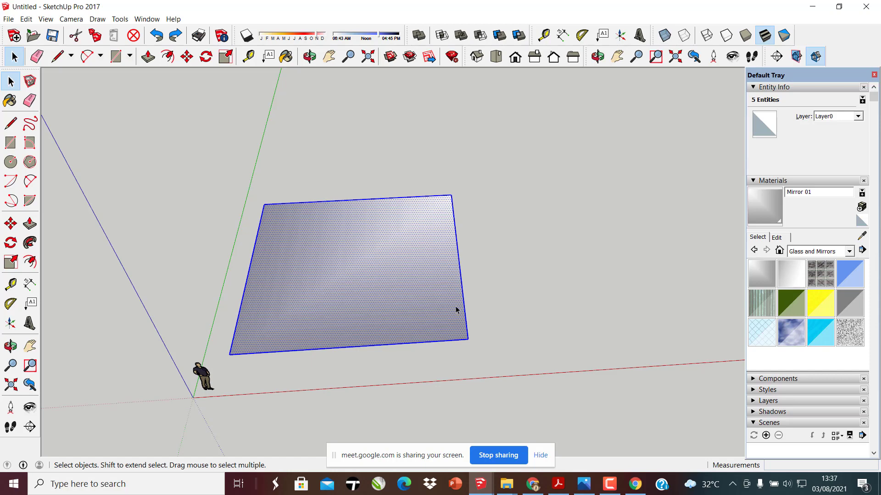
key("m")
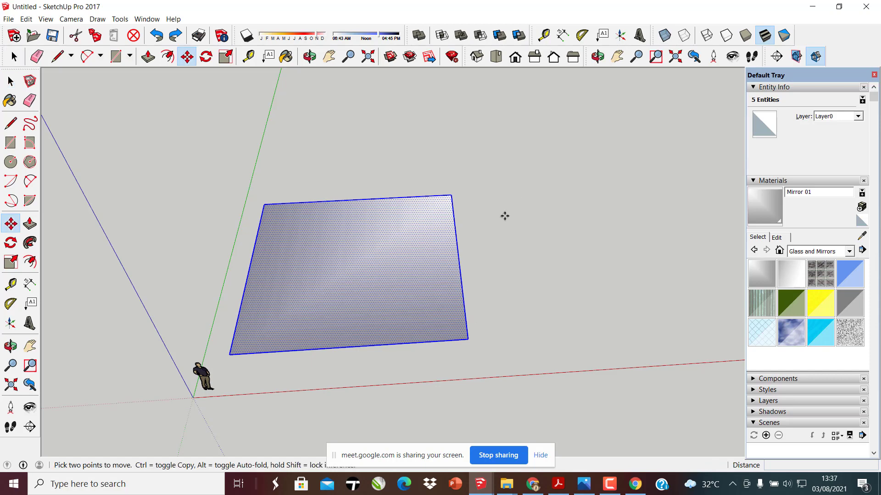
scroll(504, 216, "up", 2)
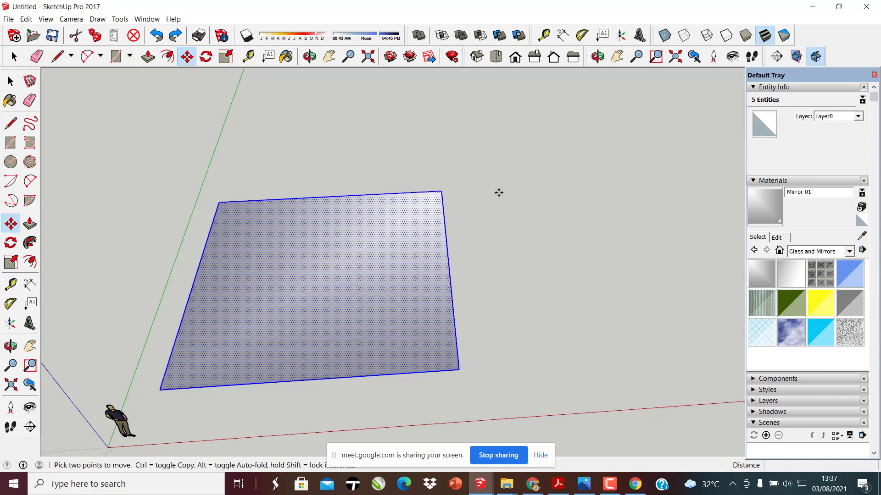
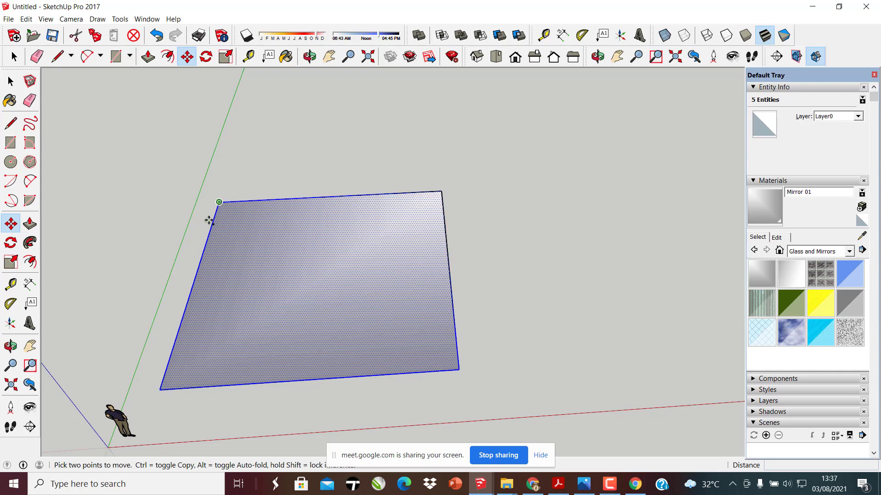
key("ctrl")
left_click(219, 202)
scroll(502, 243, "down", 2)
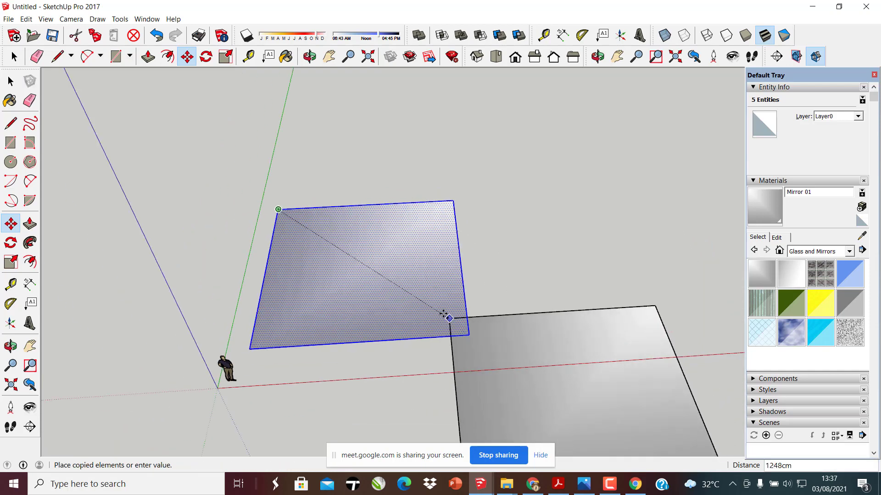
left_click(411, 301)
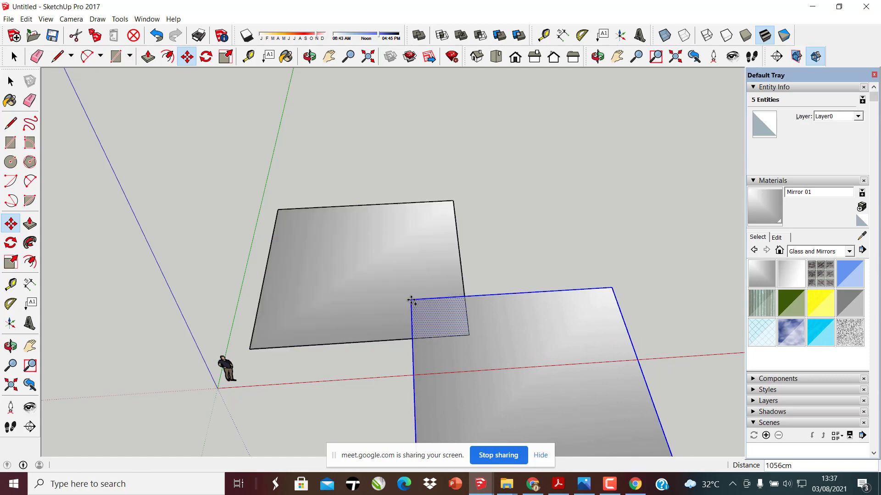
Clear the selection and select the copy's main face together with the small face where the two rectangles overlap
left_click(10, 81)
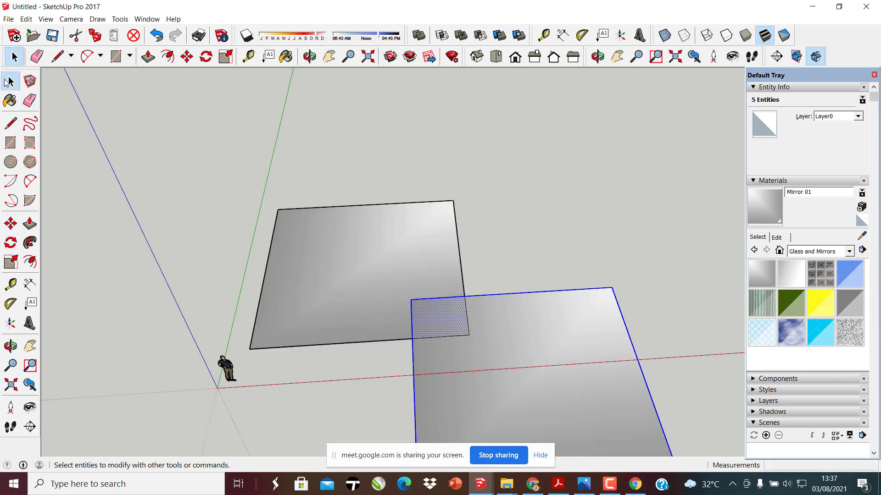
left_click(574, 243)
middle_click_drag(573, 243, 536, 195)
left_click(487, 328)
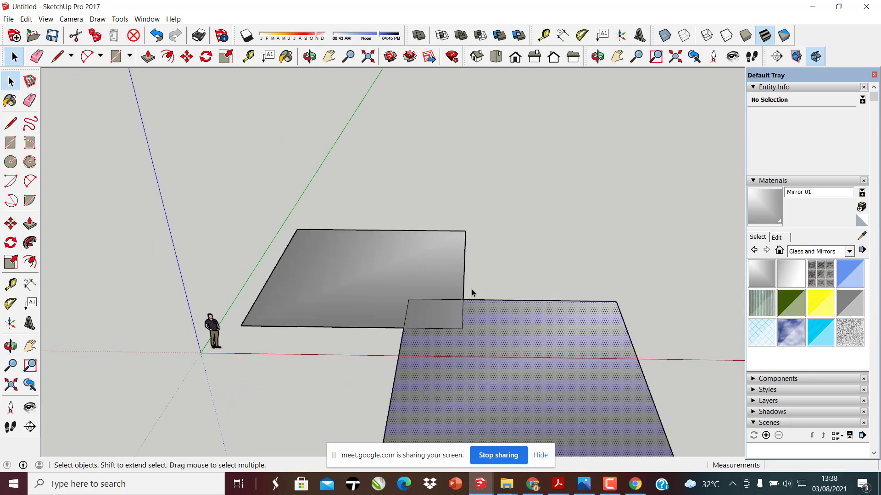
scroll(447, 282, "down", 4)
middle_click_drag(431, 279, 440, 305)
scroll(471, 288, "up", 3)
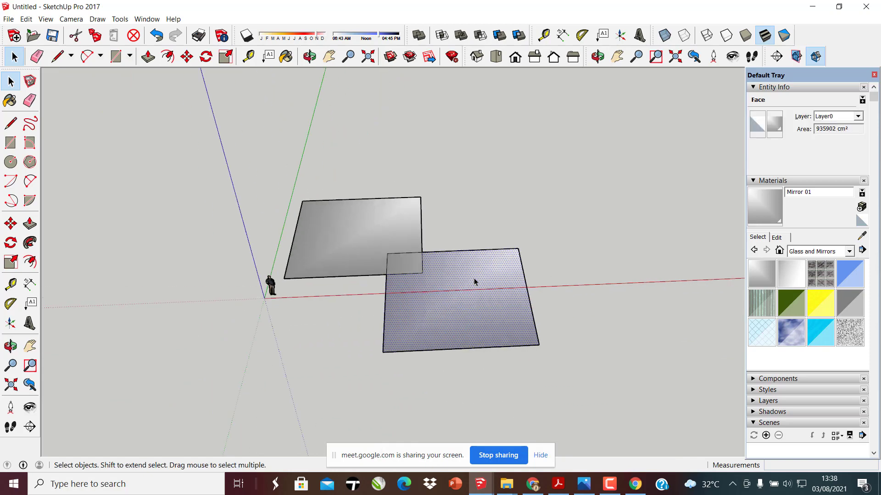
left_click(384, 263, "shift")
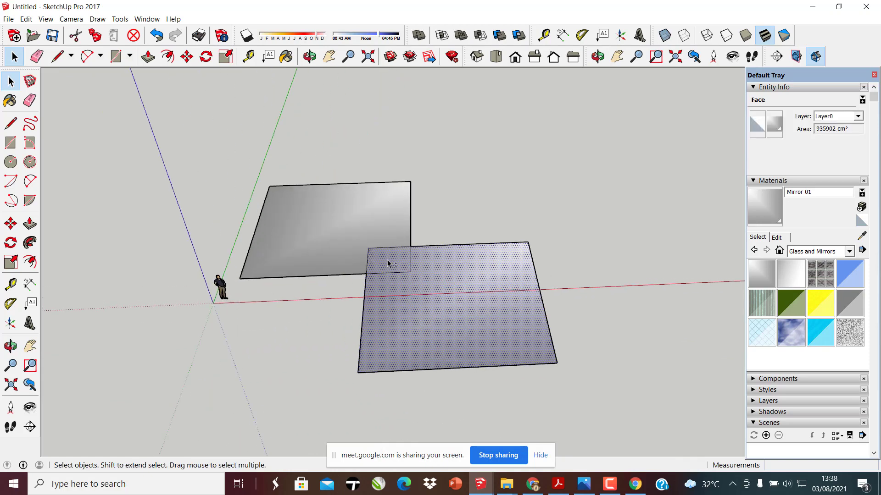
Try moving the two selected faces about 1080 cm along the red axis direction, and undo the move
scroll(395, 266, "up", 2)
key("m")
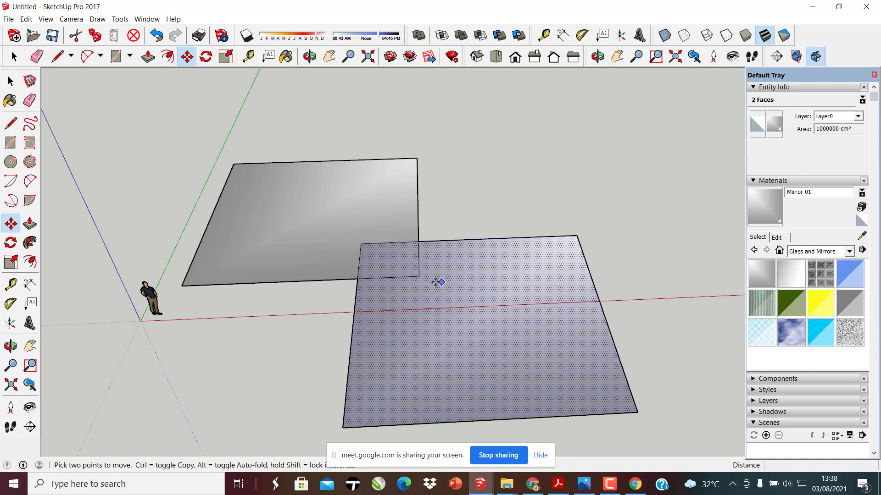
scroll(412, 279, "down", 1)
left_click(400, 288)
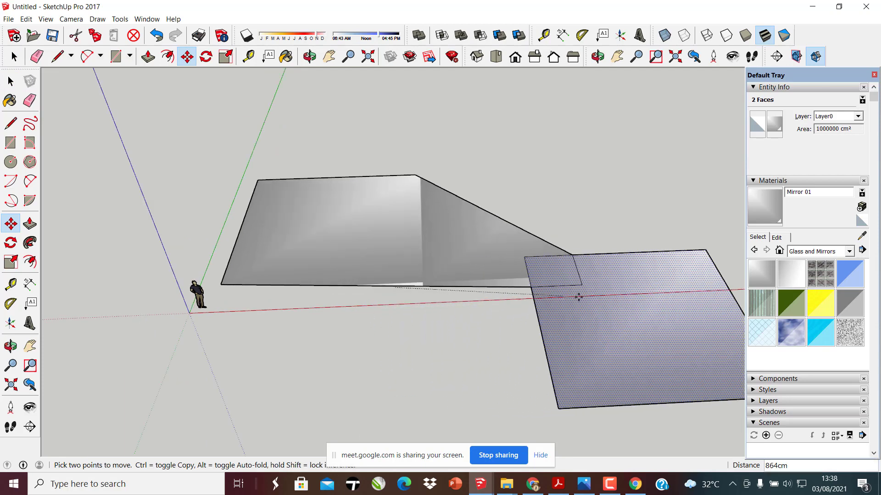
left_click(605, 296)
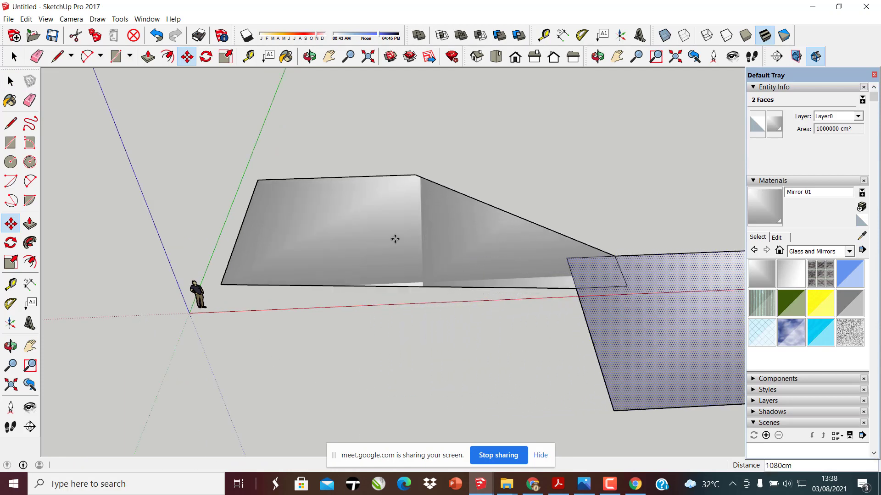
scroll(445, 97, "down", 3)
key("ctrl+z")
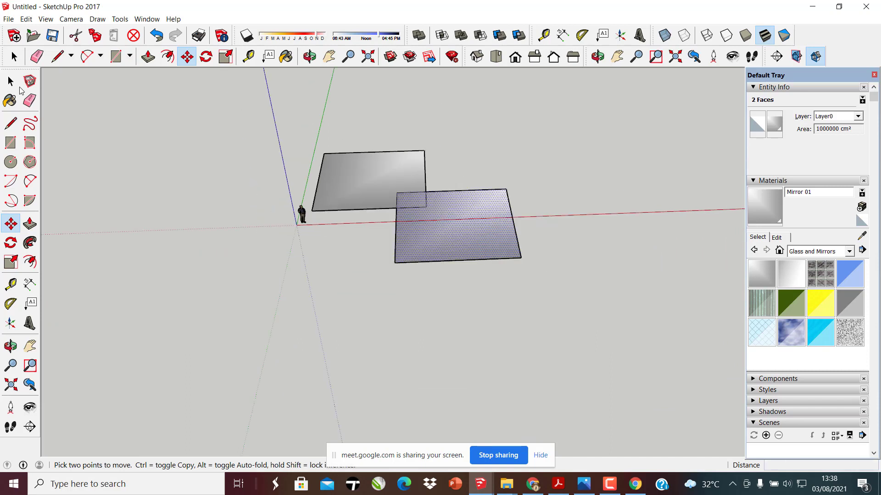
Select the original rectangle's remaining face with its edges, and undo the overlapping copy
key("space")
scroll(360, 188, "up", 3)
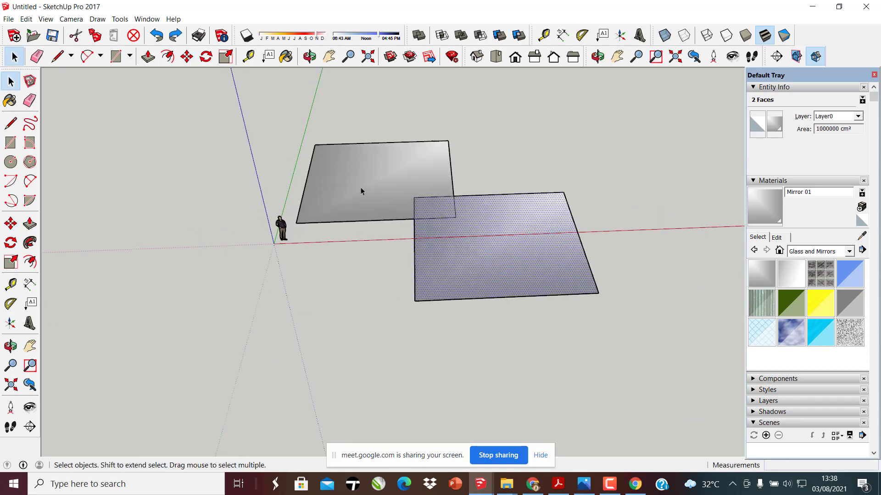
left_click(361, 187)
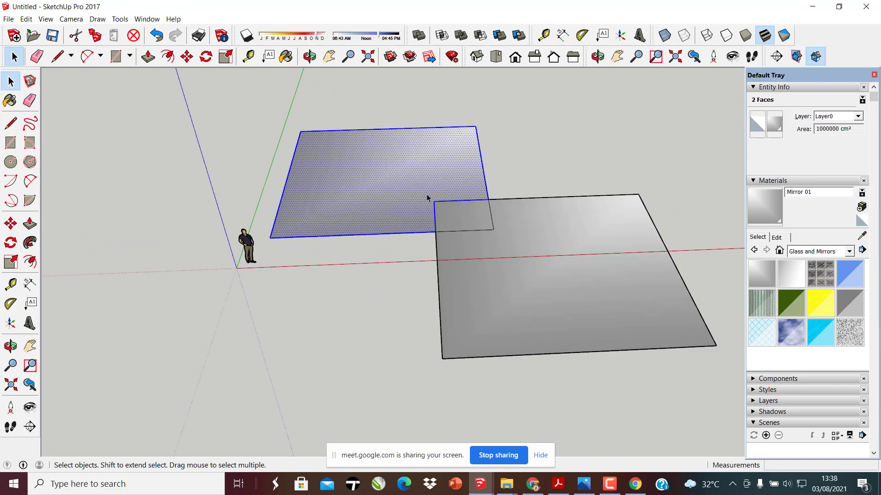
key("ctrl+z")
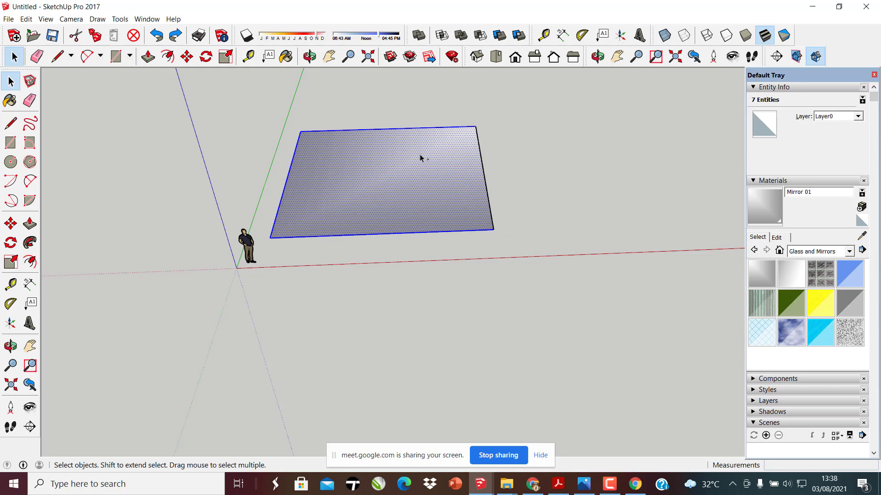
Make the selected mirror rectangle a component with the definition name "lantai"
middle_click_drag(402, 217, 397, 157)
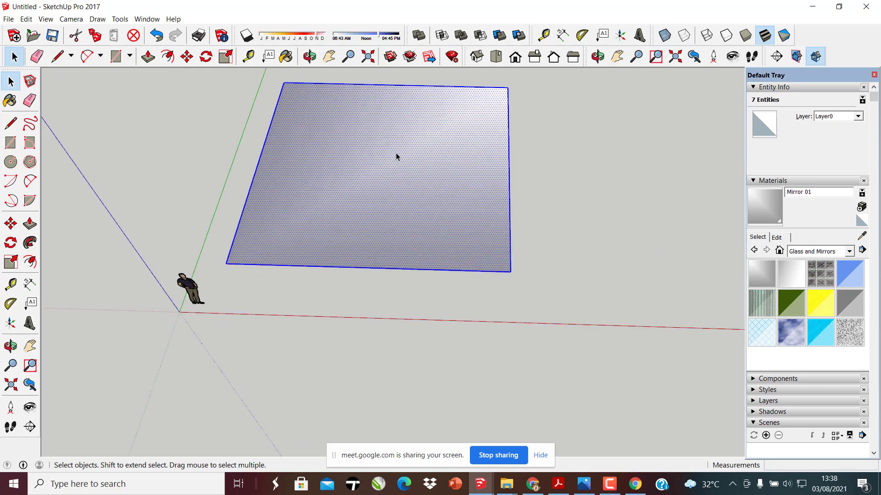
right_click(370, 148)
left_click(403, 221)
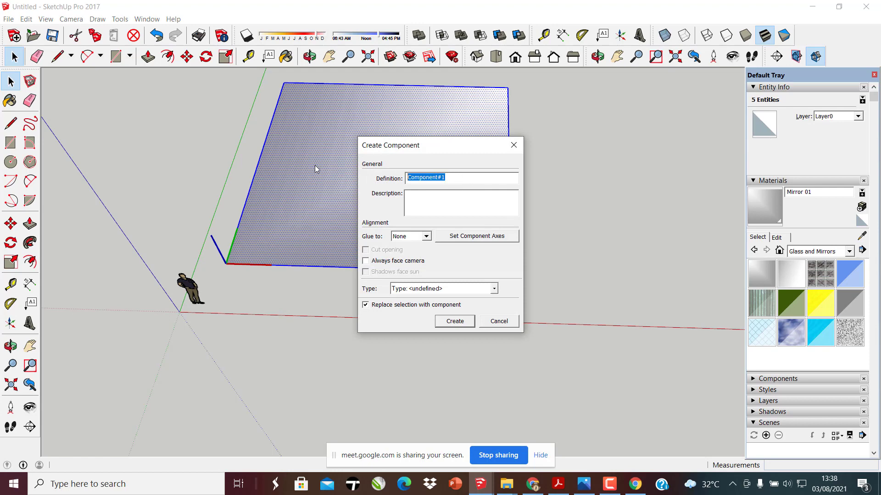
type("lantai")
left_click(454, 322)
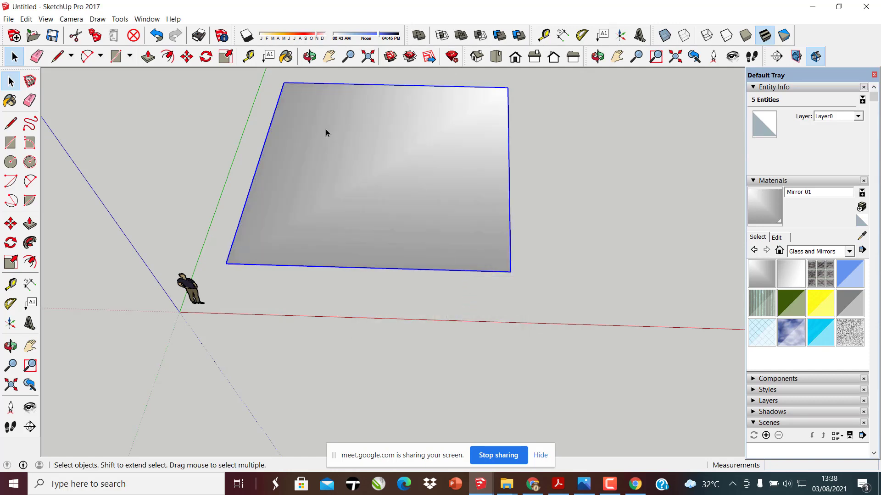
Copy the lantai component from its far corner by about 1086 cm so that it overlaps the original
key("m")
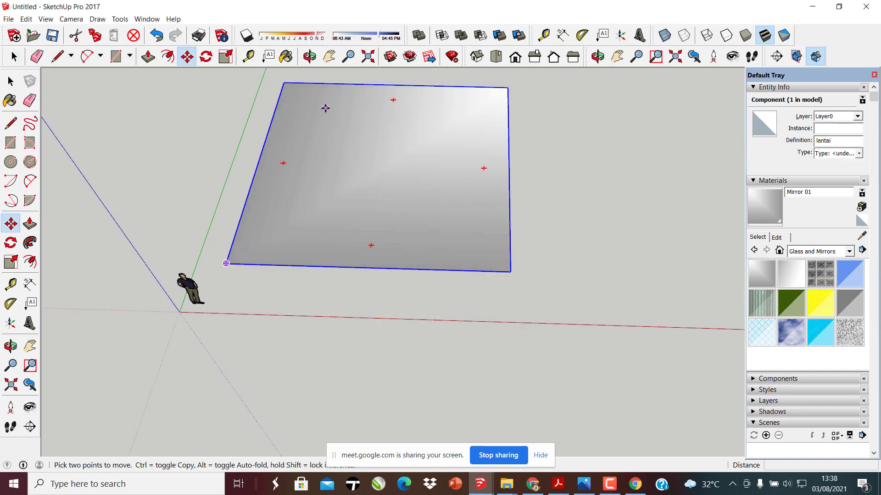
left_click(283, 83)
key("ctrl")
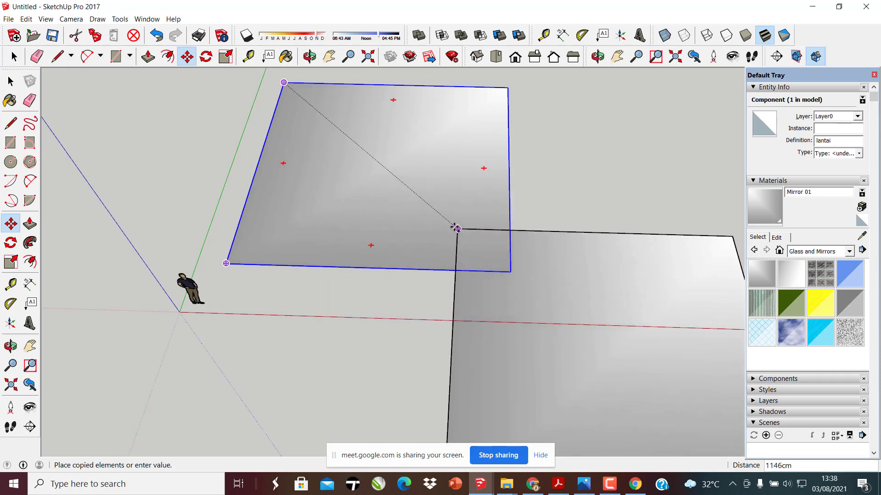
left_click(443, 223)
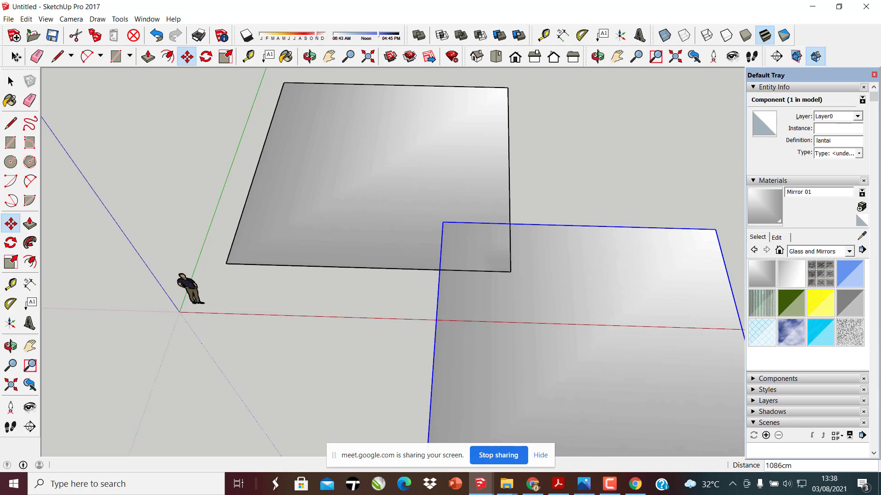
Move the lantai copy away along the red axis and place it back so that it overlaps the original
left_click(8, 76)
scroll(323, 194, "down", 3)
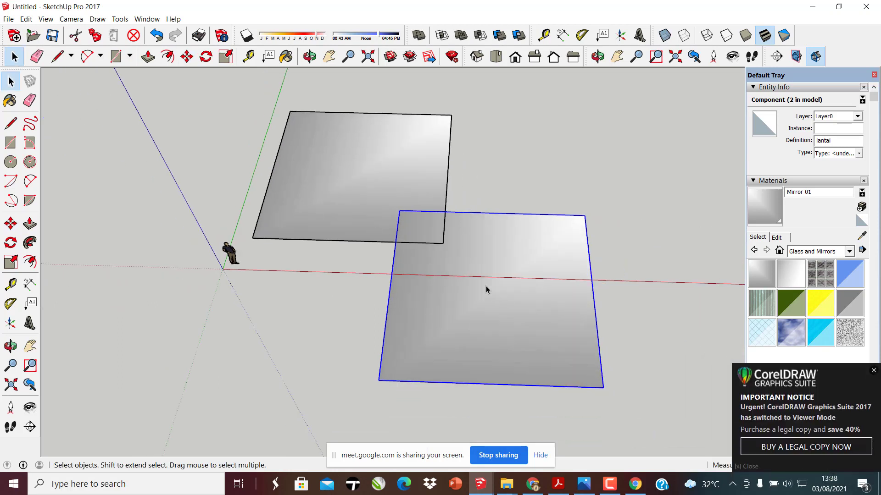
key("m")
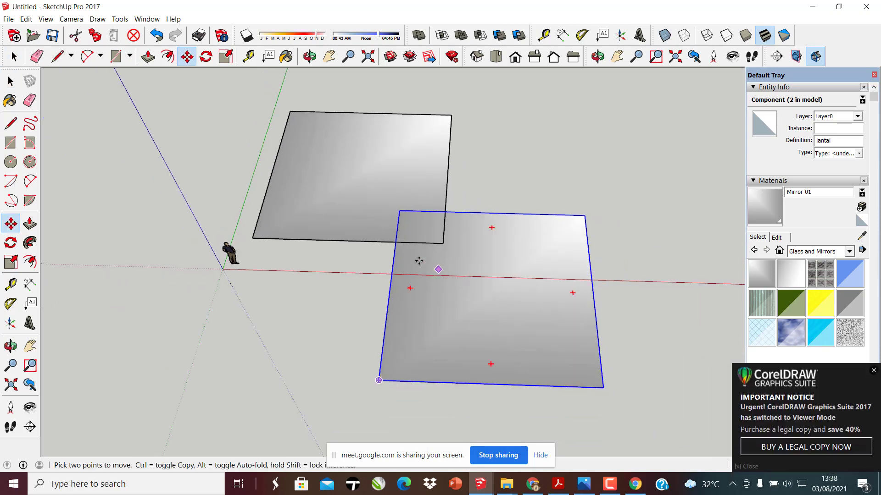
left_click(410, 260)
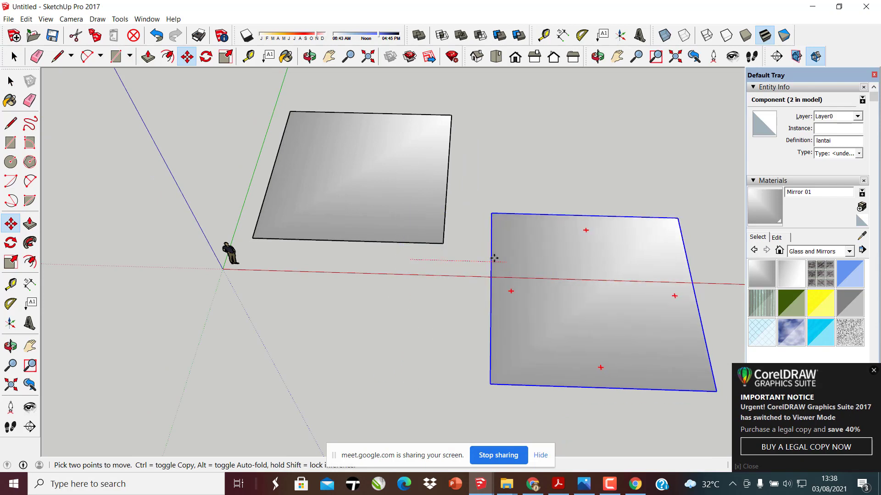
left_click(479, 255)
scroll(340, 151, "up", 2)
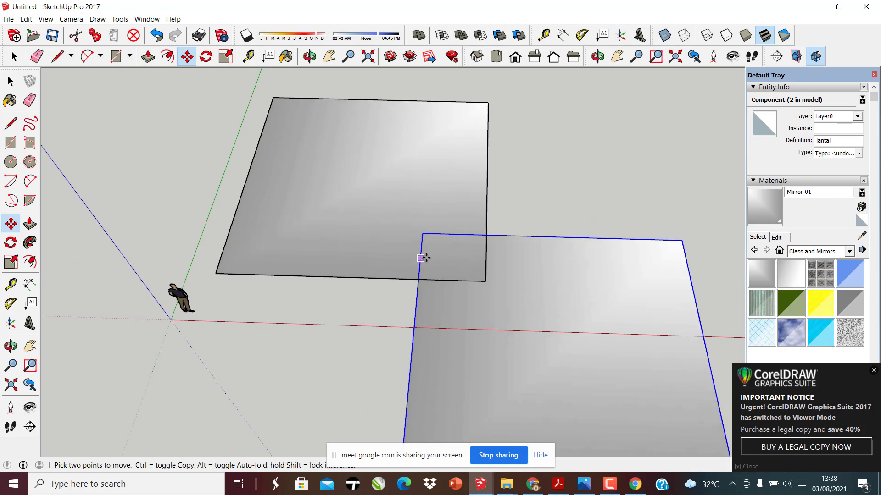
left_click(11, 81)
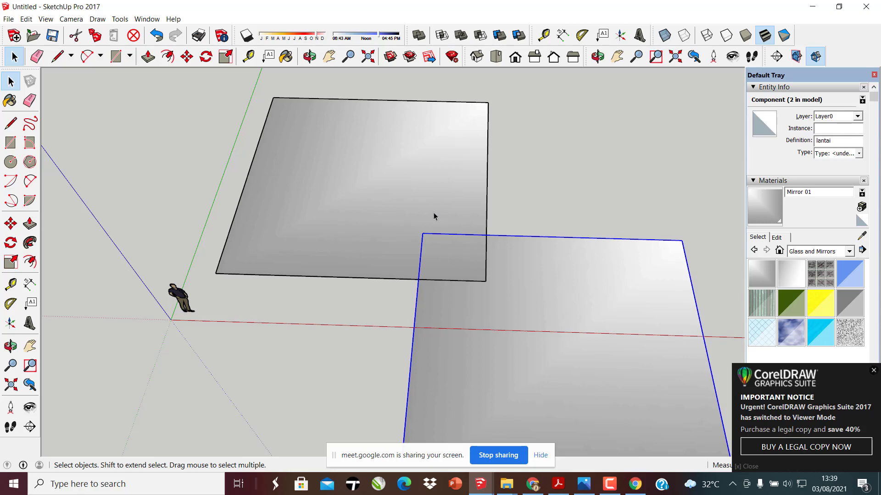
Inspect the overlap between the two lantai components from closer up and from a different angle
mouse_move(376, 215)
middle_mouse_down()
mouse_move(285, 138)
mouse_move(410, 202)
mouse_move(371, 194)
mouse_move(293, 205)
mouse_move(376, 220)
middle_mouse_up()
scroll(410, 203, "up", 3)
scroll(436, 268, "up", 2)
scroll(436, 267, "down", 5)
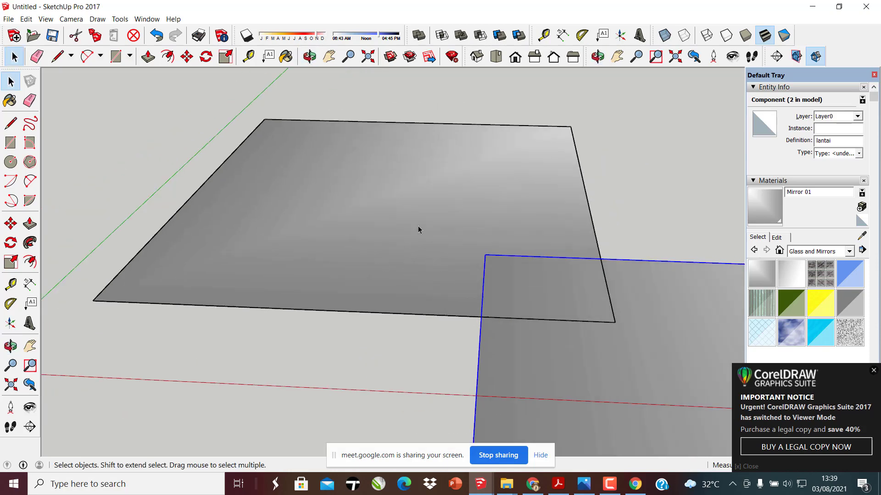
middle_click_drag(435, 296, 333, 257)
scroll(349, 247, "up", 4)
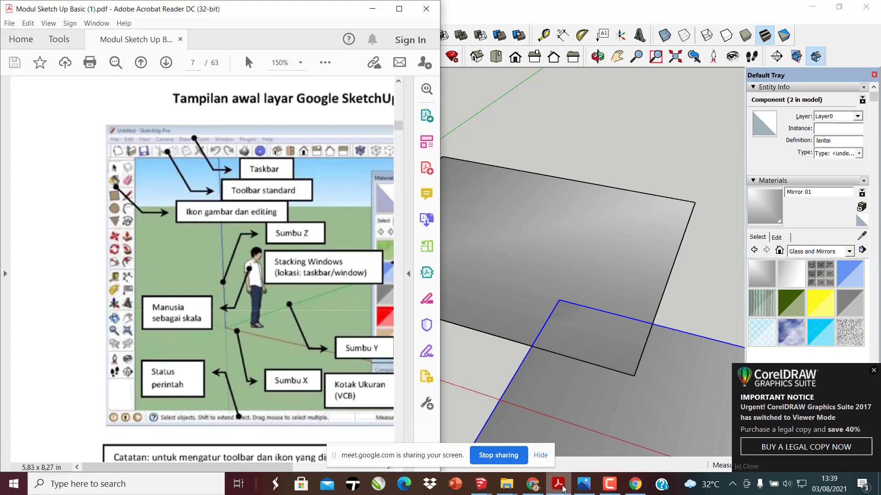
Switch to Acrobat Reader to view the module's annotated SketchUp screen diagram, and return to SketchUp to examine the human scale figure
left_click(558, 484)
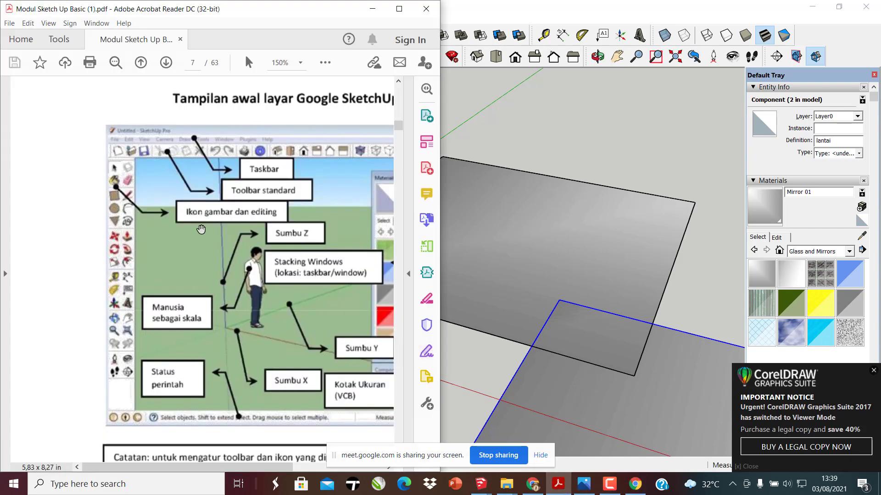
scroll(202, 231, "down", 2)
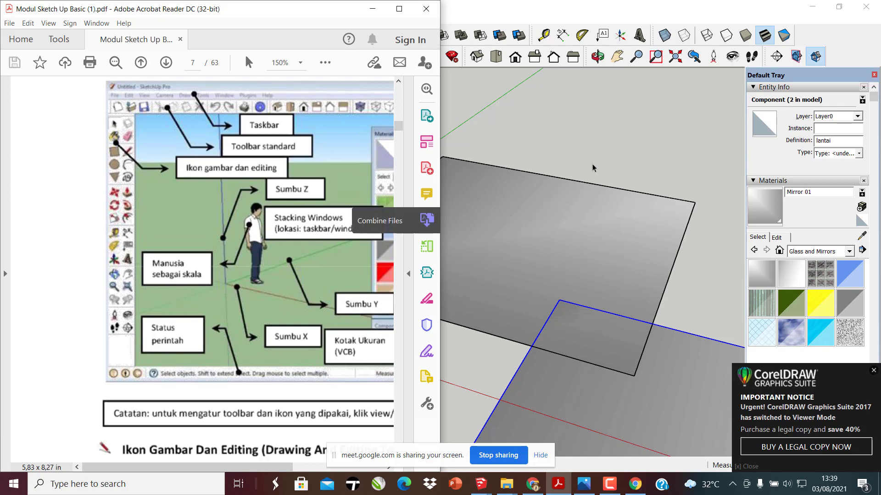
left_click(590, 139)
scroll(227, 275, "up", 3)
scroll(226, 273, "up", 4)
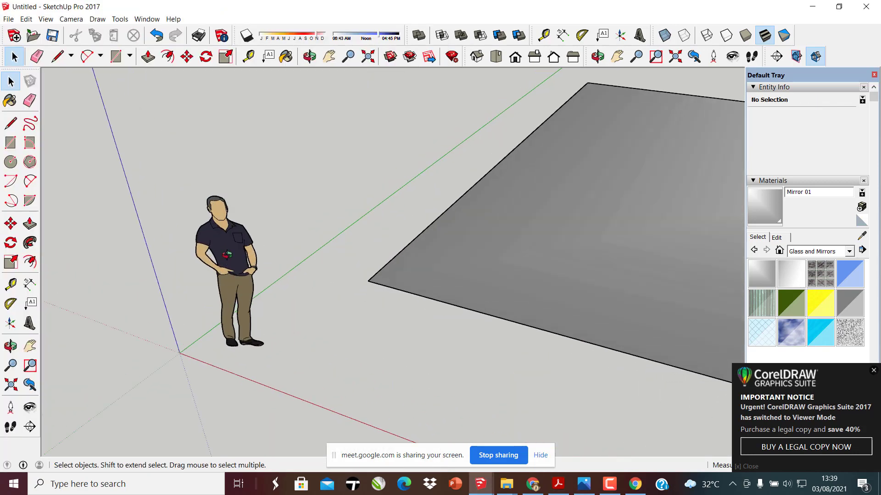
middle_click_drag(228, 257, 316, 197)
scroll(261, 219, "up", 1)
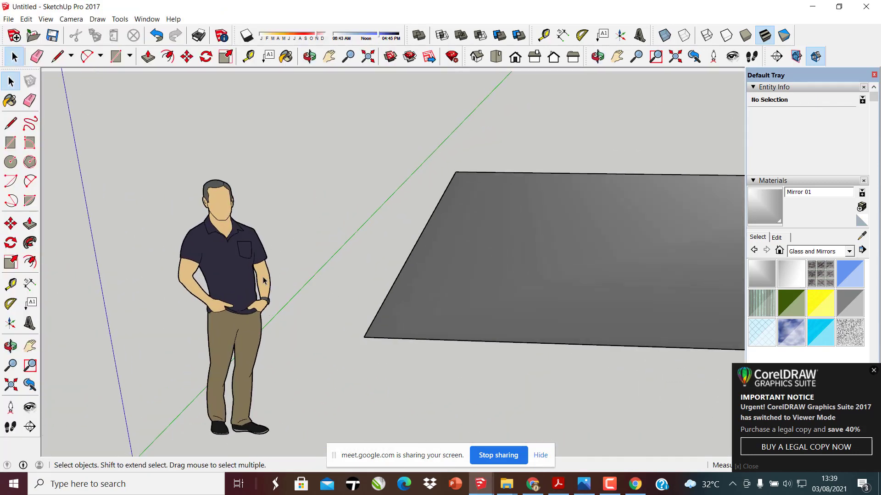
scroll(250, 298, "down", 10)
middle_click_drag(364, 291, 362, 308)
Scale the original lantai component up from its far corner so that it is much larger than the copy
left_click(342, 292)
scroll(278, 268, "up", 1)
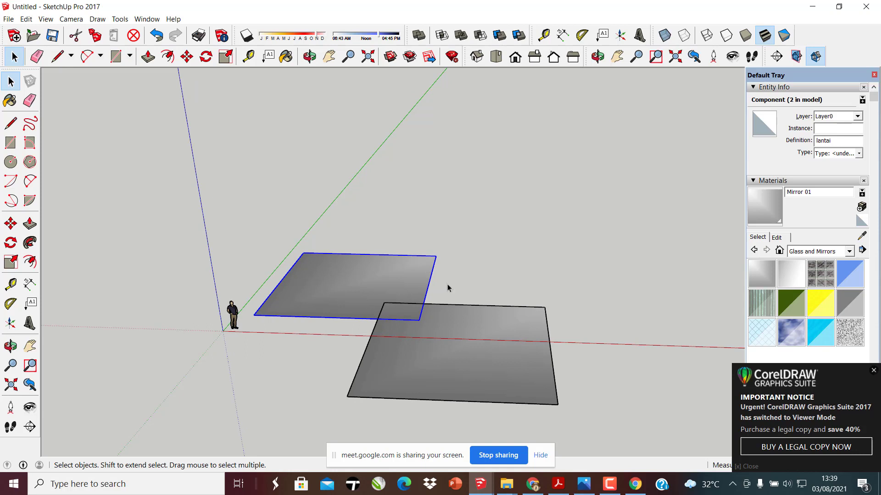
key("s")
left_click_drag(435, 256, 657, 161)
key("p")
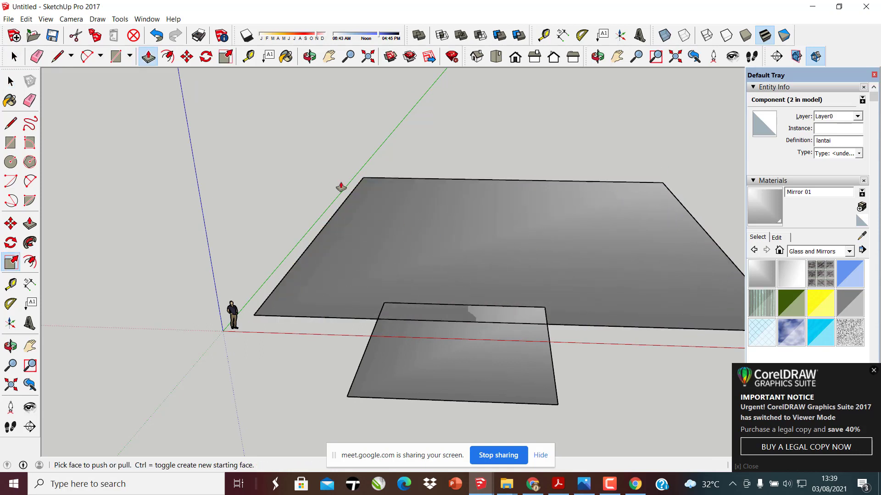
right_click(366, 223)
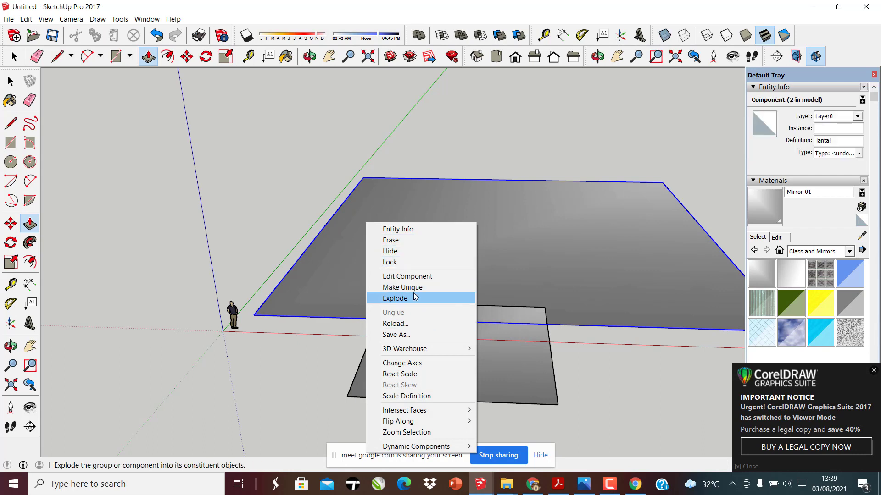
left_click(482, 278)
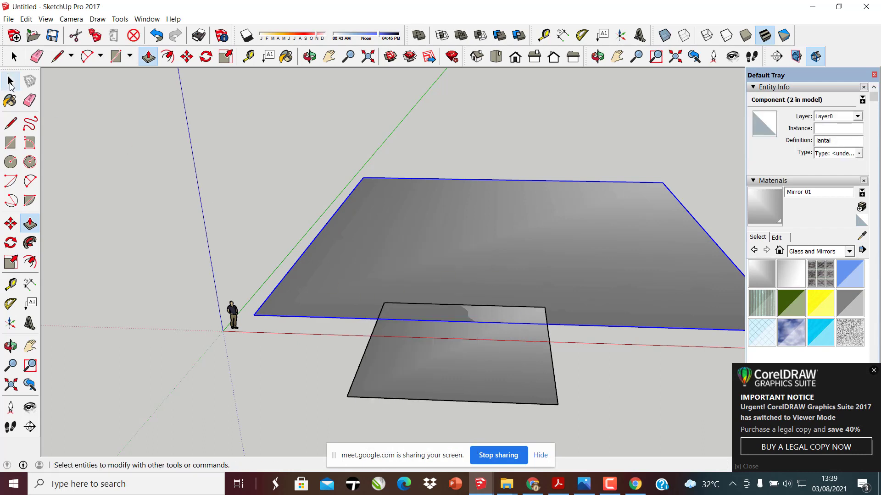
Move the smaller lantai copy out in front of the enlarged component, clear of the overlap
left_click(11, 81)
left_click(414, 375)
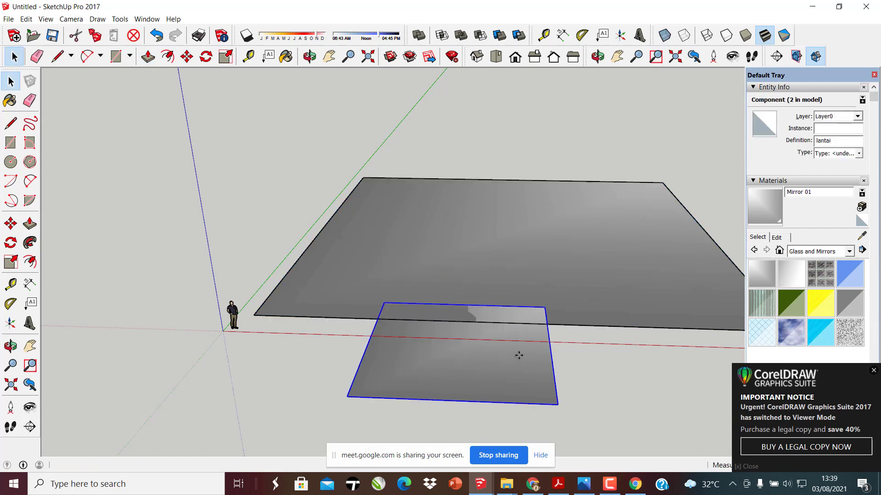
key("m")
left_click(521, 335)
left_click(499, 404)
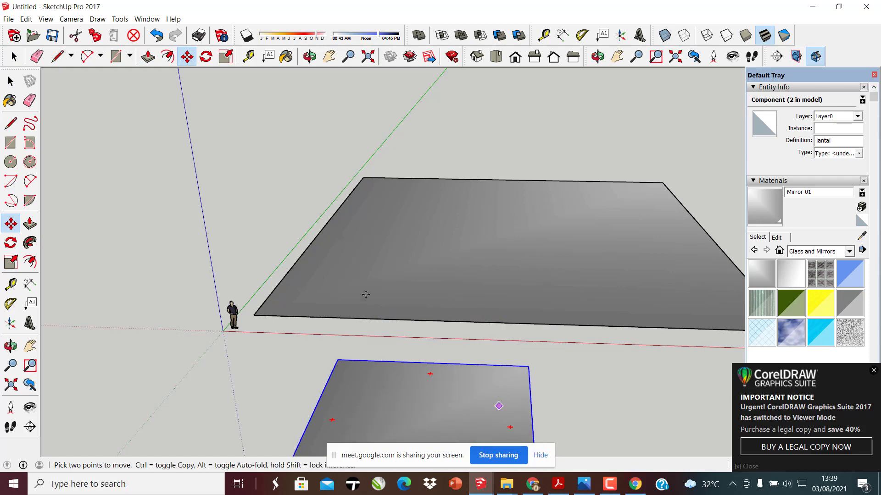
Open the enlarged lantai component for editing
left_click(11, 81)
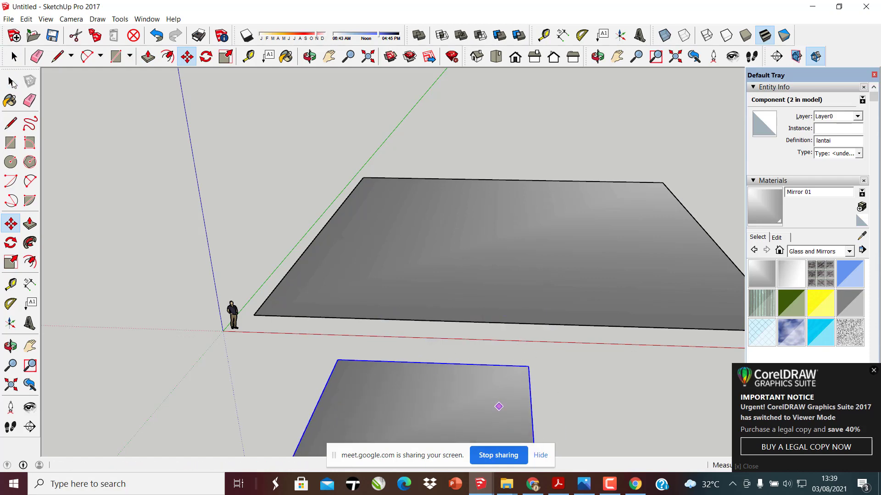
scroll(323, 262, "up", 2)
middle_click_drag(323, 262, 401, 287)
left_click(399, 285)
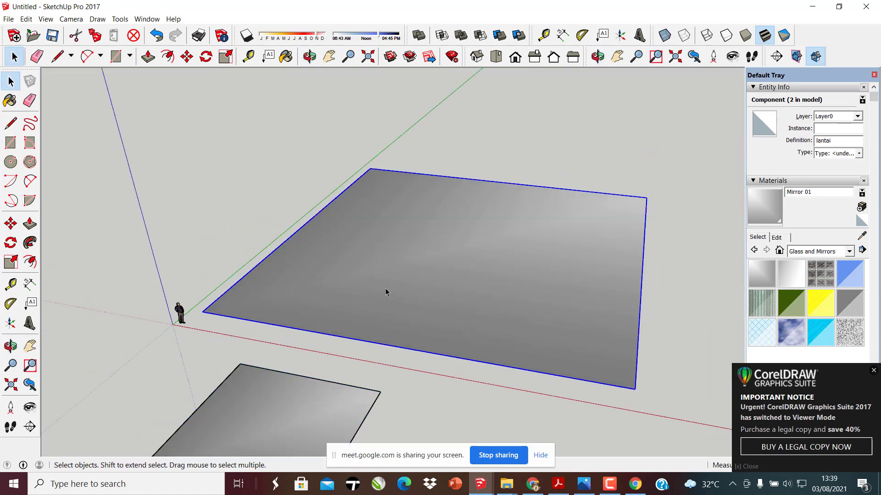
key("p")
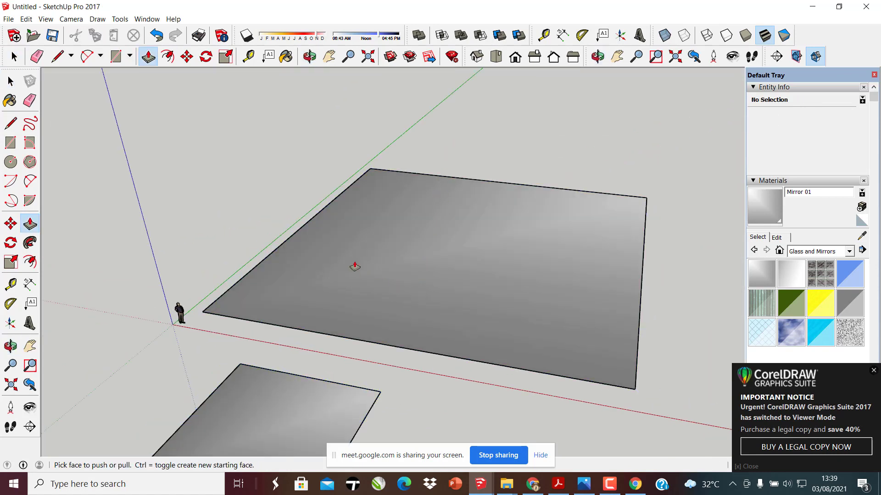
left_click(10, 81)
left_click(361, 281)
scroll(325, 289, "up", 2)
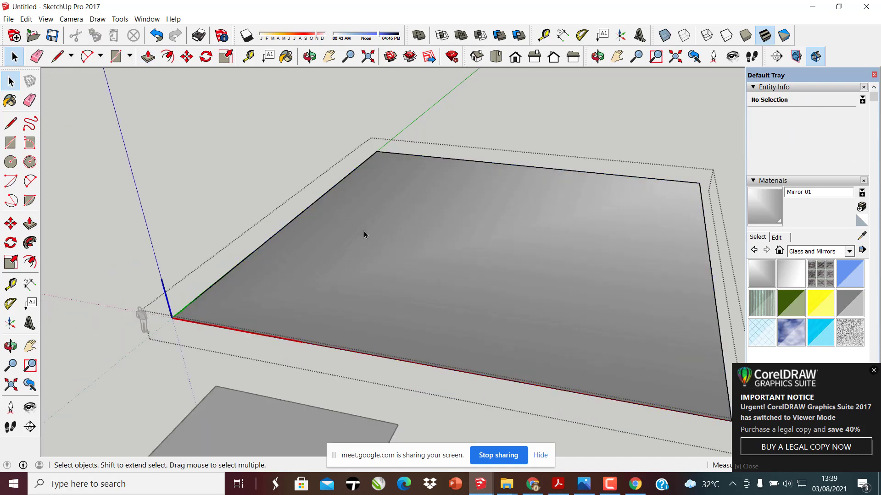
Push/Pull the lantai component's face upward into a thick box, and close the component editing
key("p")
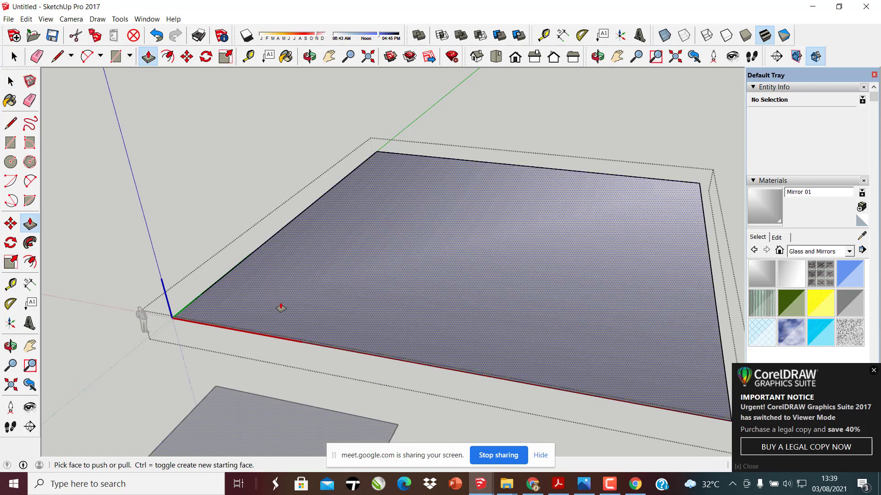
left_click_drag(280, 307, 269, 228)
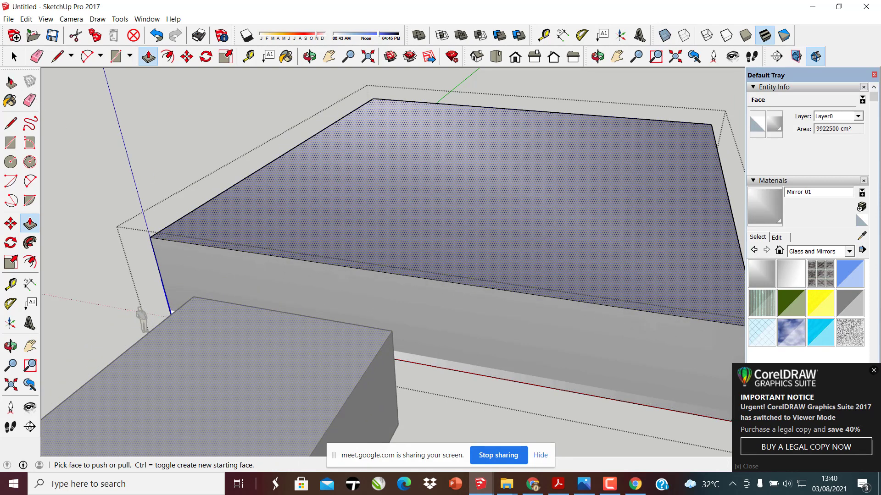
left_click(10, 81)
left_click(9, 82)
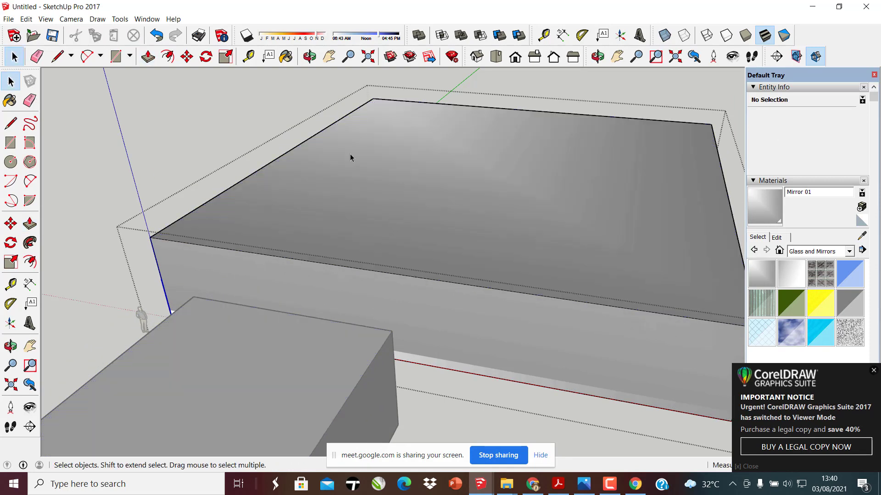
left_click(227, 135)
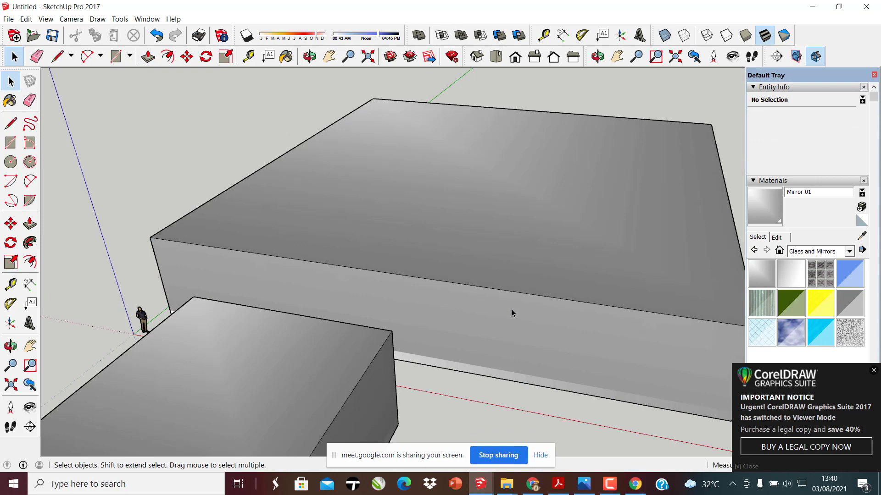
Examine the two extruded lantai boxes and their lower edges from several angles and distances
middle_click_drag(512, 313, 329, 290)
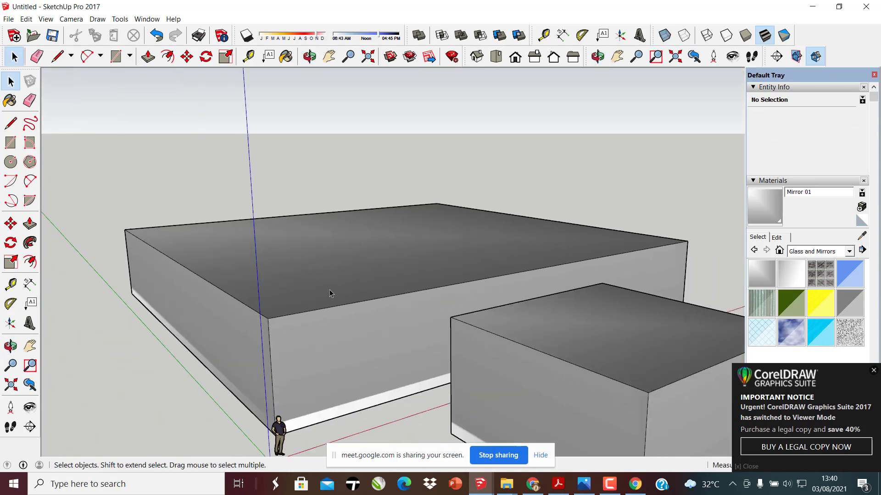
scroll(330, 290, "up", 5)
scroll(360, 359, "down", 6)
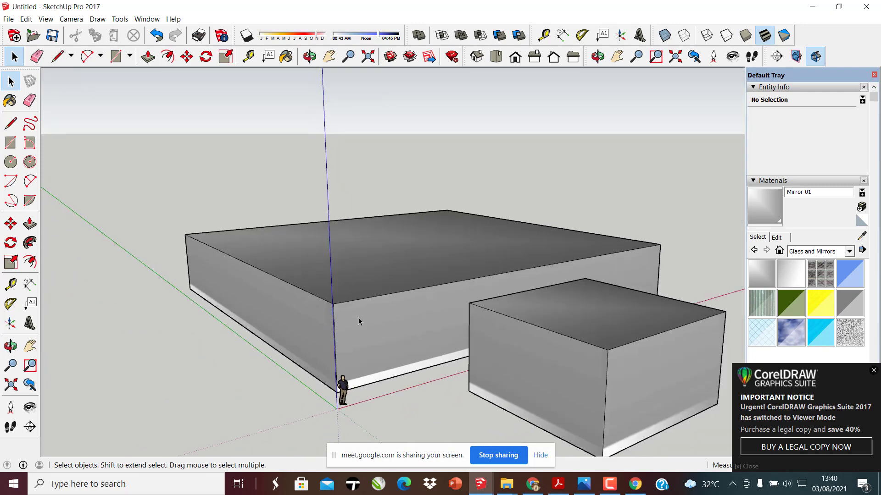
middle_click_drag(358, 317, 339, 377)
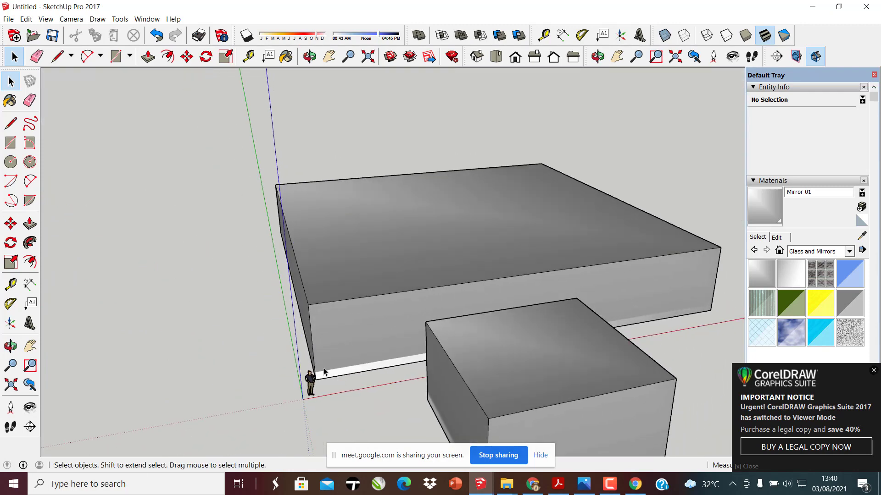
scroll(346, 374, "up", 3)
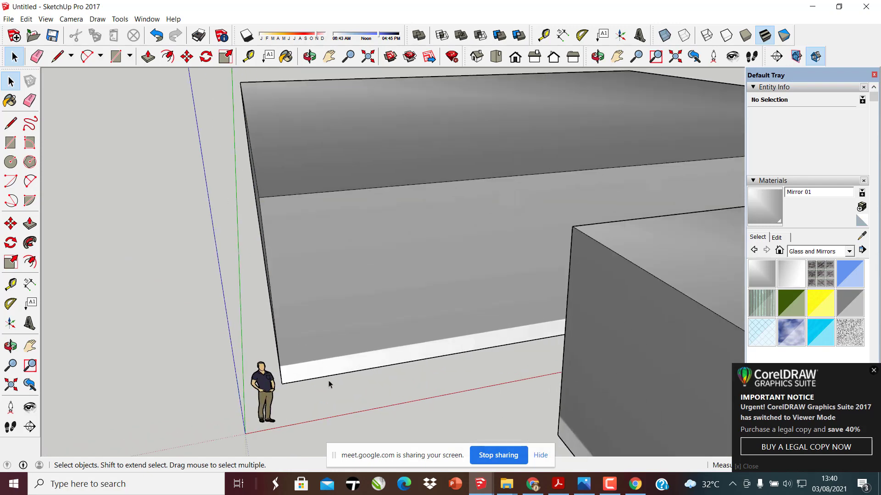
middle_click_drag(329, 383, 330, 356)
scroll(330, 356, "down", 3)
scroll(344, 301, "up", 6)
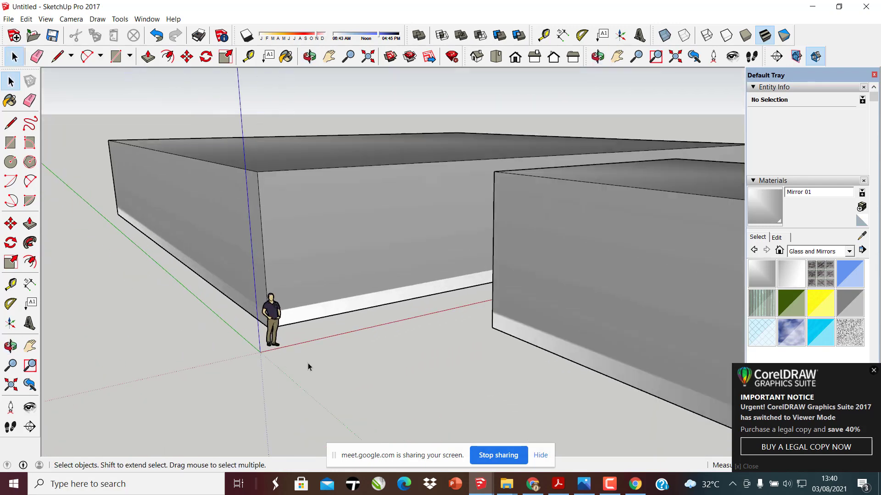
Delete the human scale figure standing near the origin
middle_click_drag(275, 255, 352, 299)
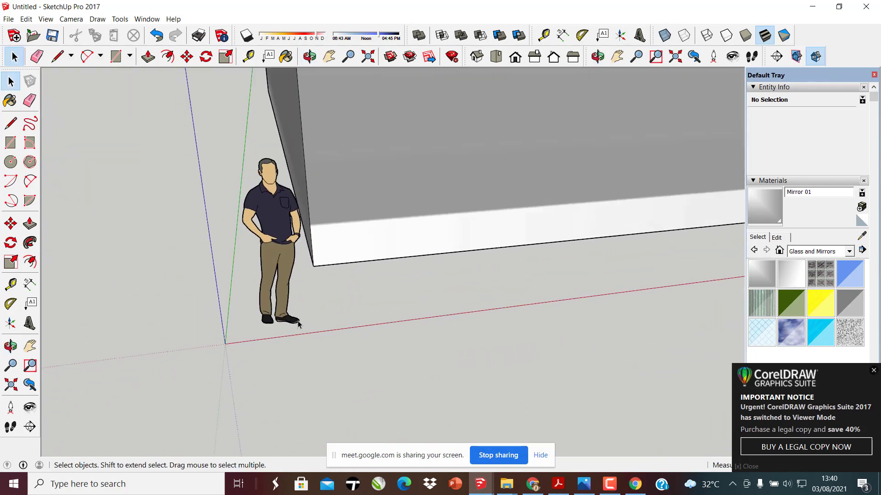
middle_click_drag(375, 253, 278, 250)
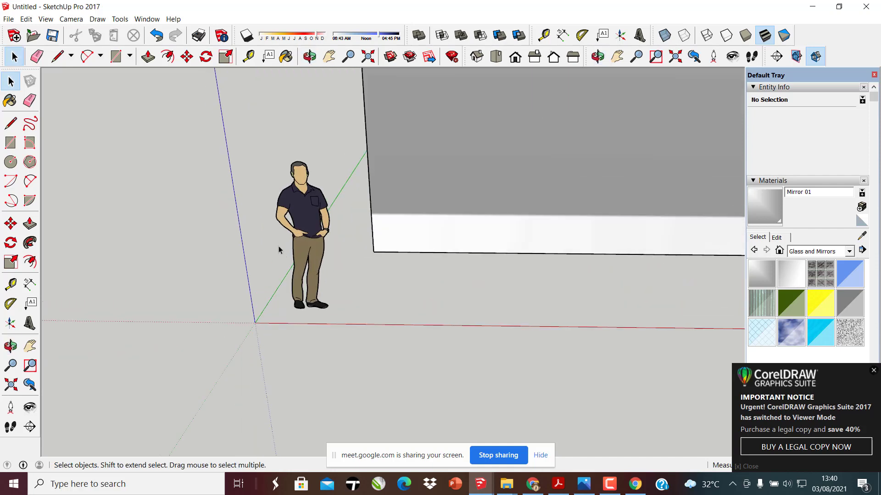
left_click(328, 214)
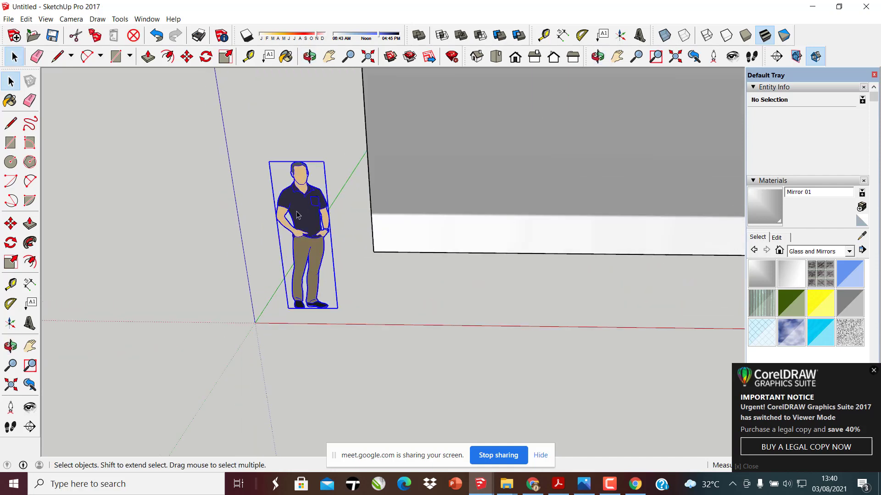
key("Delete")
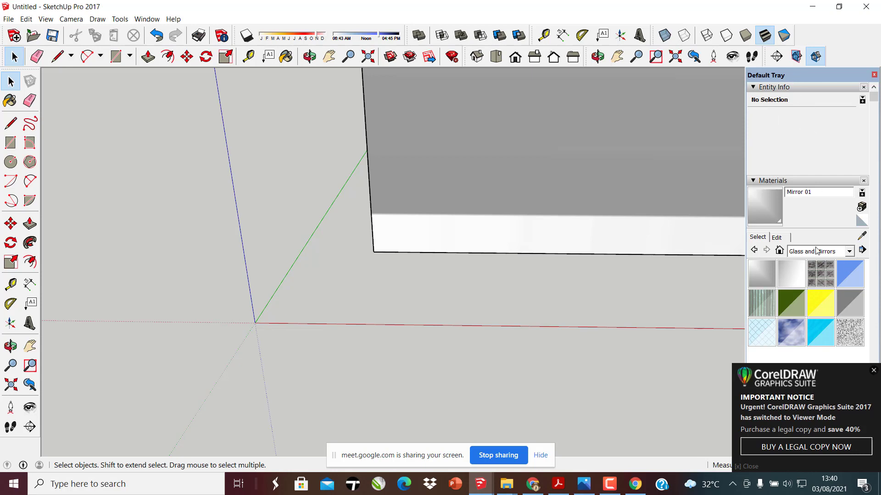
Dismiss the advert, bring up the component library and collapse the materials and entity information
left_click(873, 372)
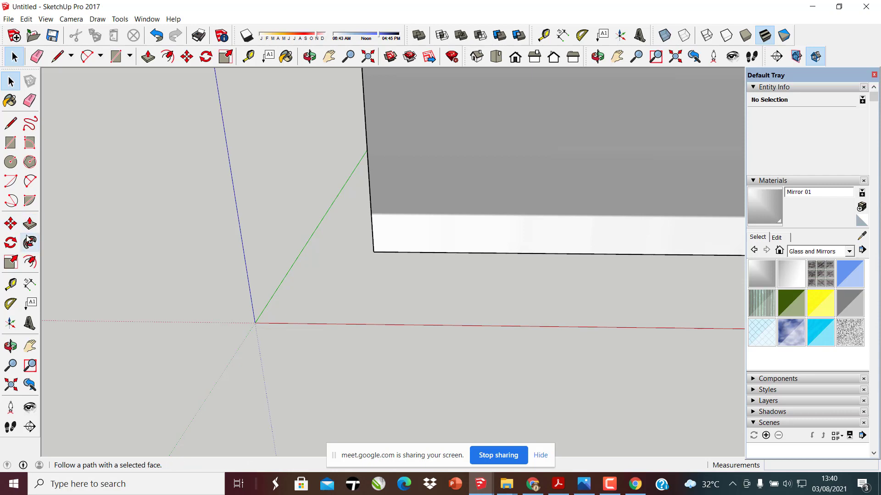
left_click(10, 101)
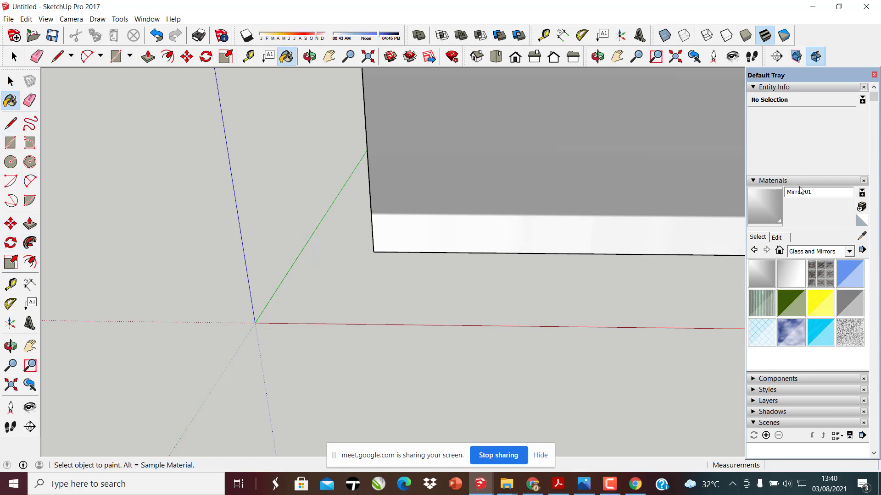
left_click(776, 379)
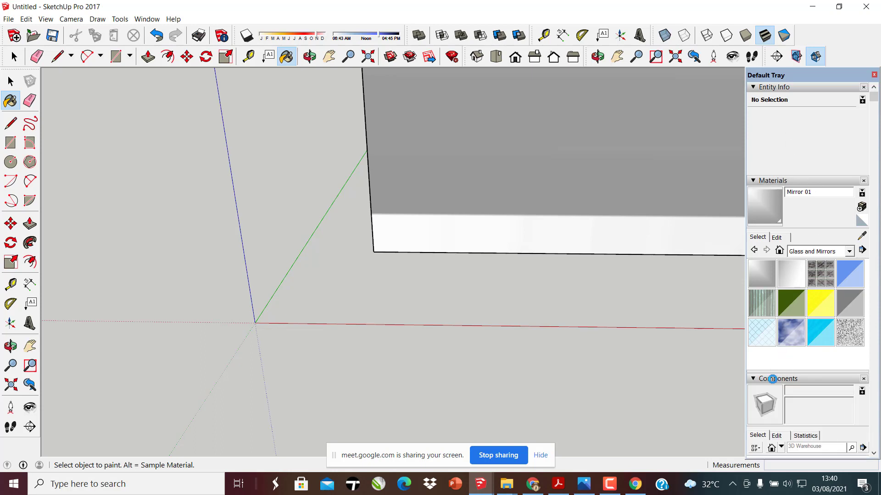
left_click(770, 182)
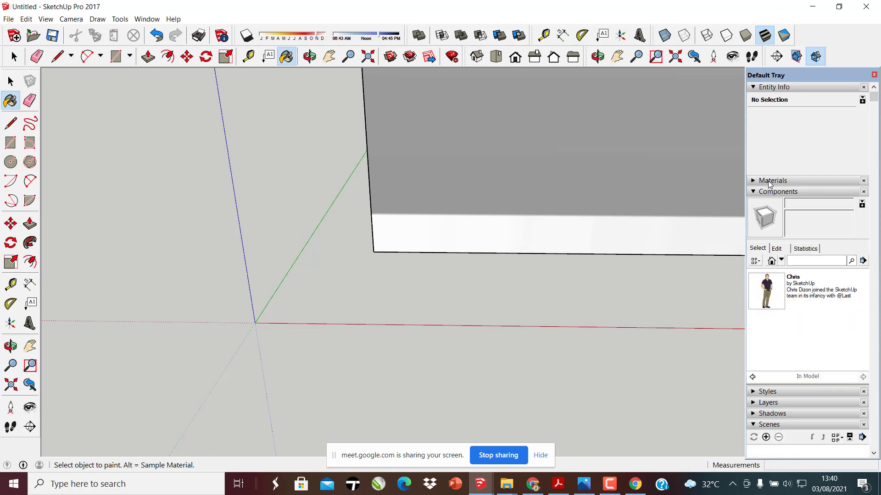
left_click(767, 89)
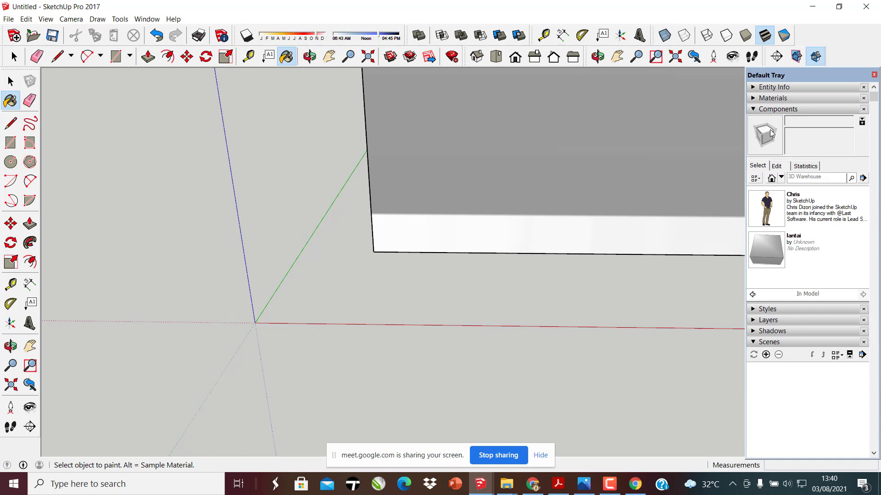
Browse from the in-model components to the Components Sampler collection
left_click(761, 167)
left_click(781, 167)
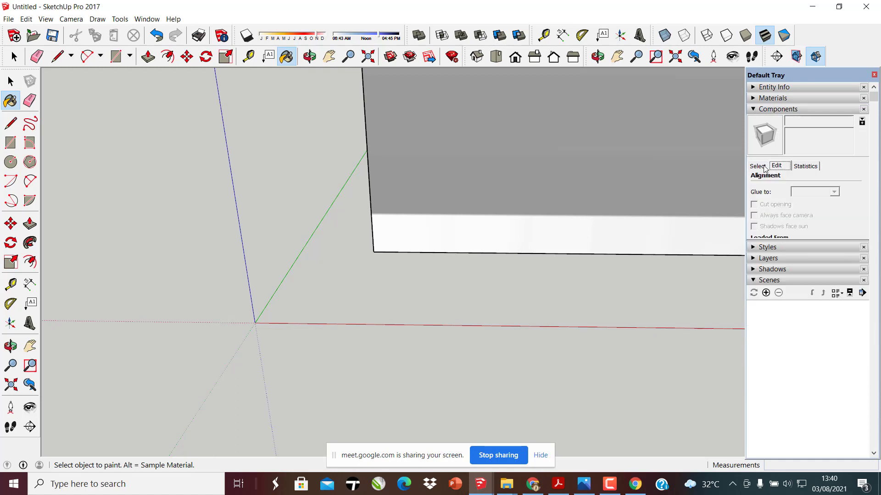
left_click(764, 167)
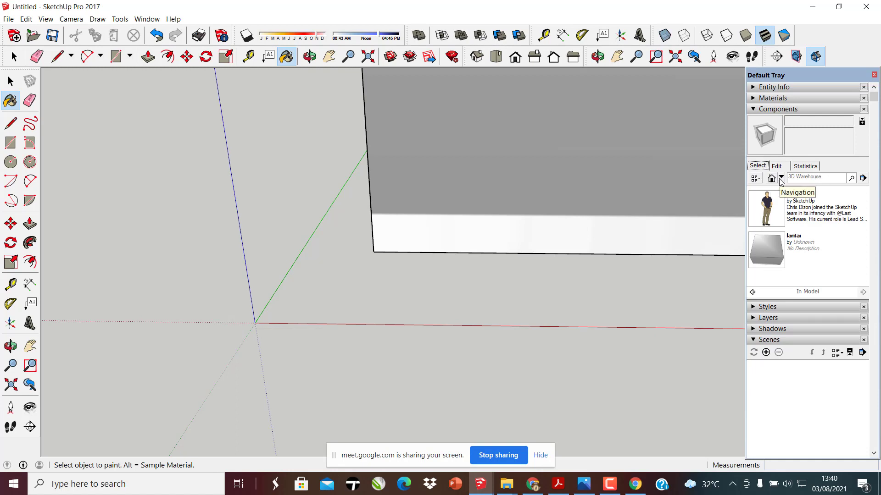
left_click(782, 179)
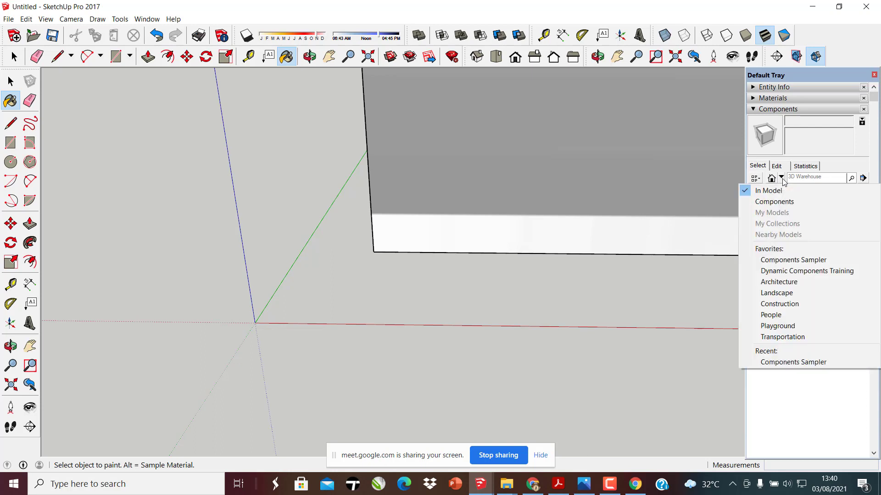
left_click(773, 202)
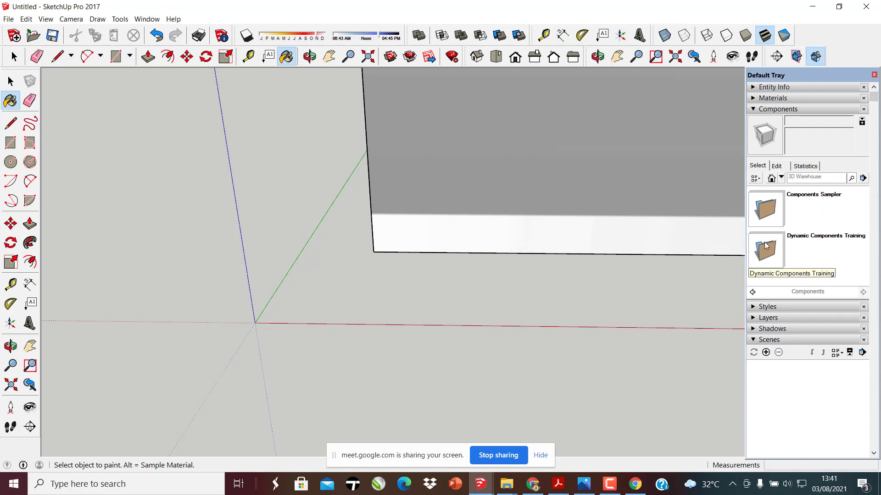
left_click(771, 209)
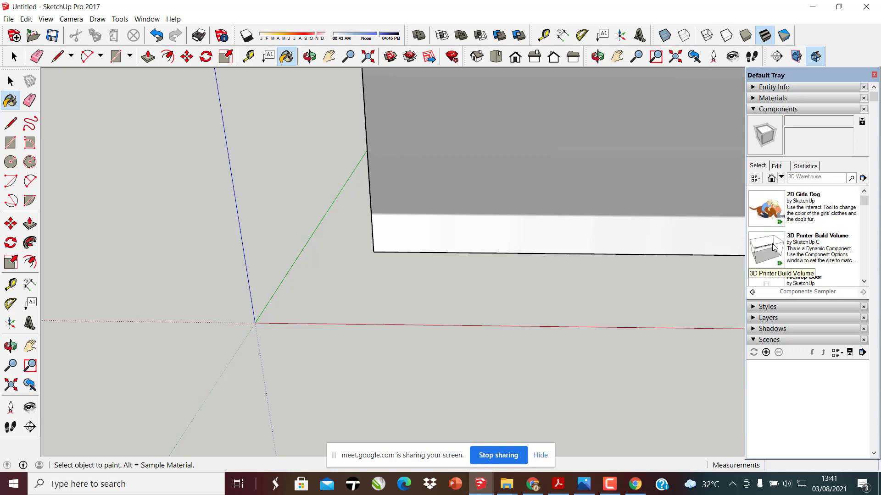
Find the Bed component in the Components Sampler and place it at the model origin, in front of the large block
scroll(768, 240, "down", 1)
scroll(770, 209, "up", 1)
scroll(771, 213, "down", 1)
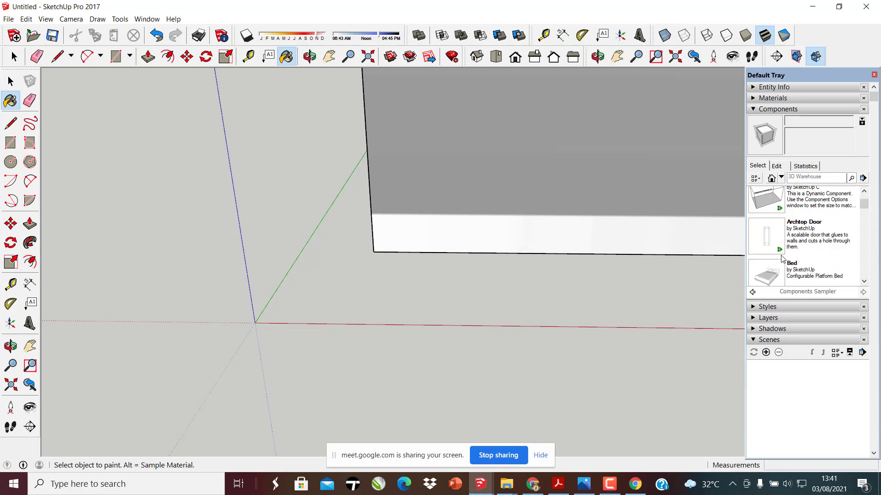
scroll(770, 220, "down", 2)
scroll(767, 233, "up", 1)
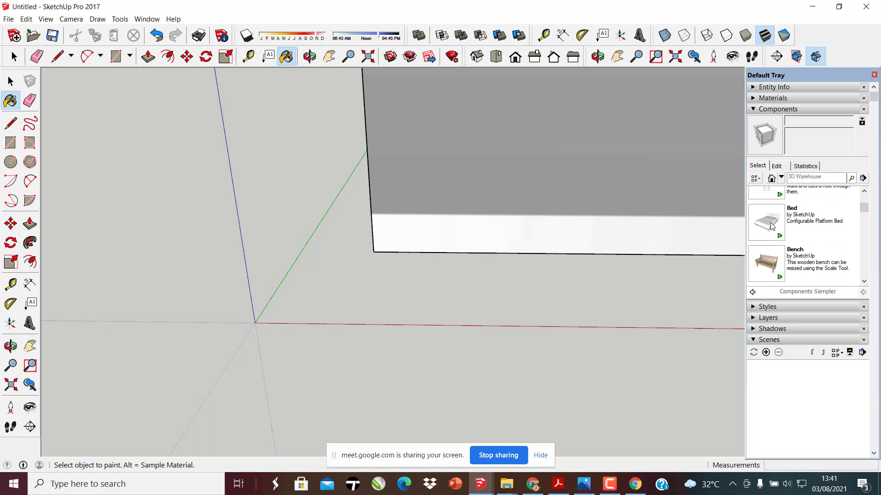
left_click(772, 224)
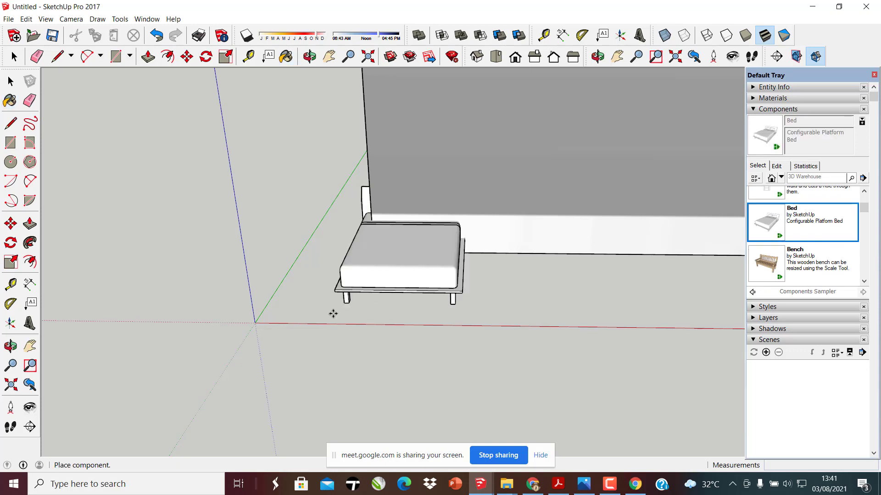
left_click(254, 358)
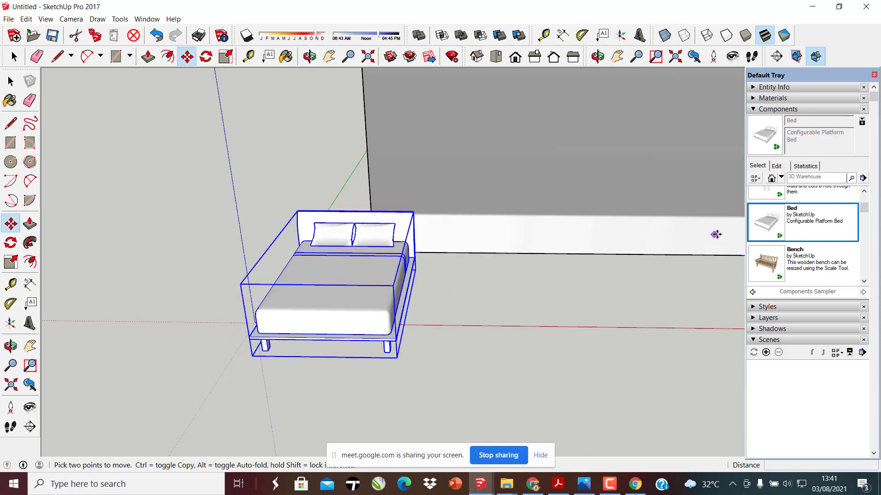
Place the wooden Bench component beside the bed along the red axis
scroll(759, 238, "down", 2)
left_click(762, 213)
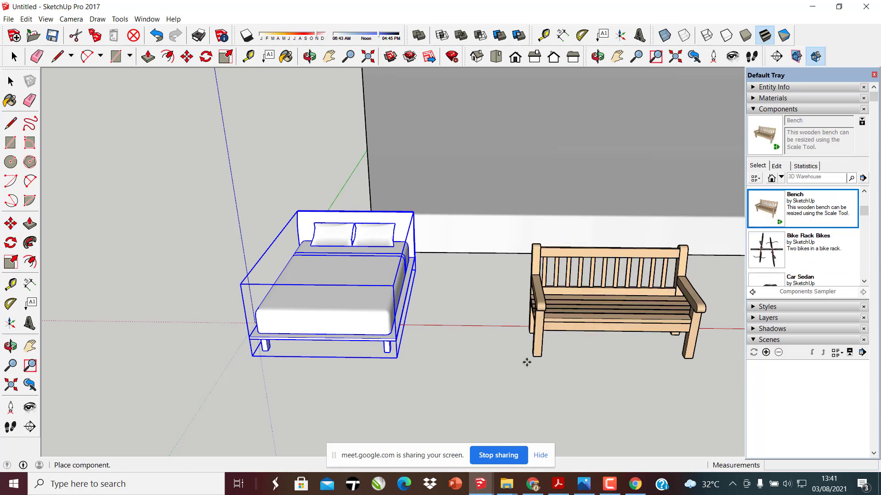
left_click(423, 335)
Place the Car Sedan component in line with the bed and bench, on the bench's far side
scroll(789, 252, "down", 2)
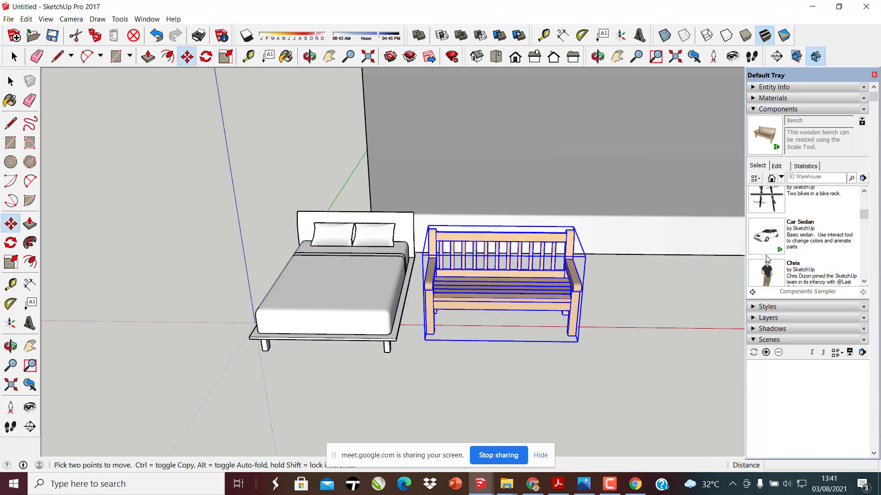
scroll(771, 245, "up", 1)
left_click(767, 245)
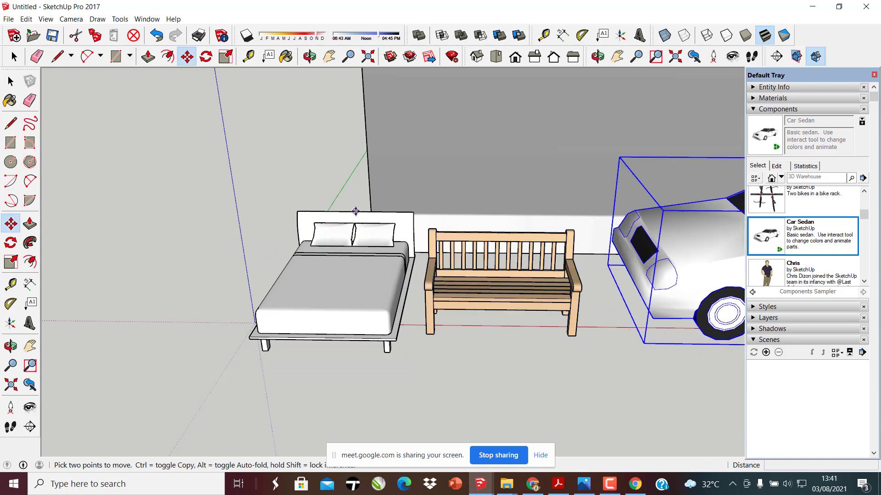
middle_click_drag(596, 229, 651, 287)
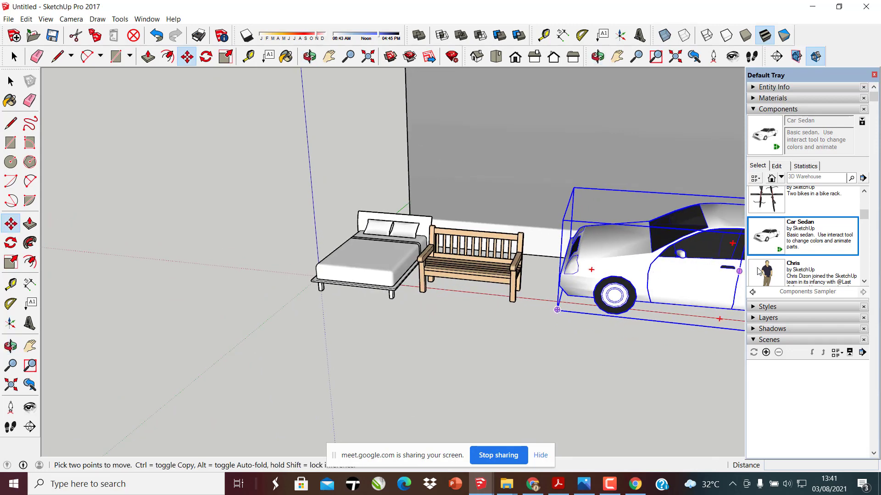
Place the standing man component in a dark shirt on the ground next to the foot of the bed
left_click(788, 259)
scroll(787, 258, "down", 2)
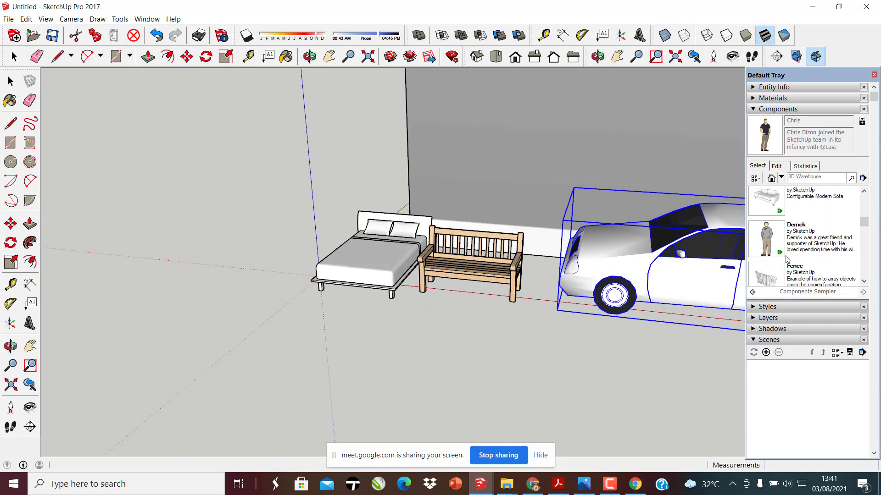
scroll(766, 233, "up", 1)
scroll(767, 221, "down", 1)
left_click(765, 135)
left_click(296, 317)
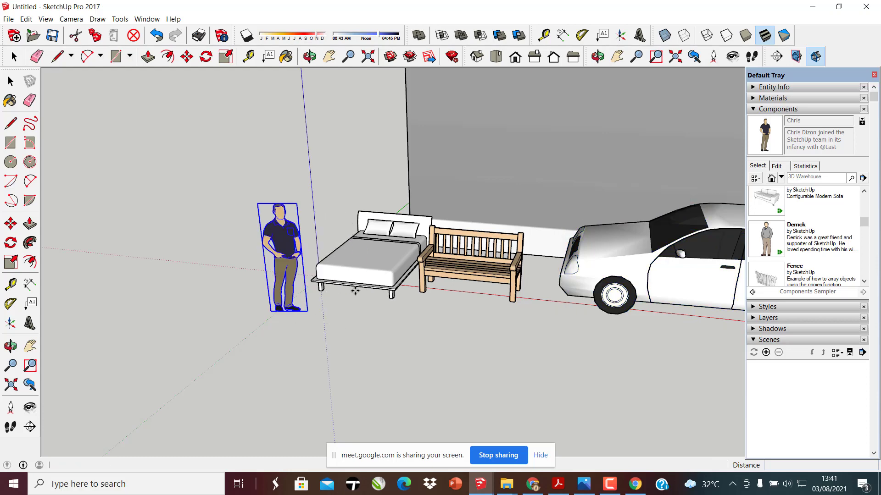
key("m")
Set the model's length unit format to Architectural
middle_click_drag(349, 193, 315, 189)
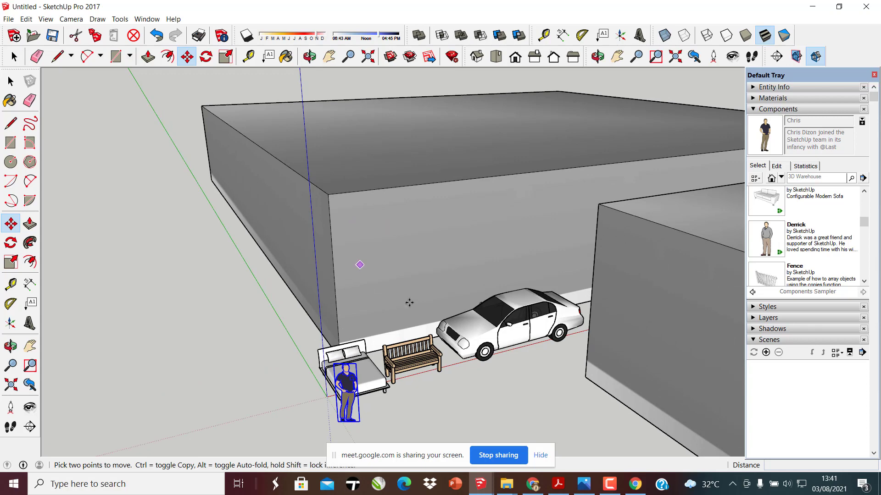
middle_click_drag(408, 303, 340, 275)
scroll(312, 362, "up", 6)
scroll(309, 366, "up", 2)
middle_click_drag(309, 366, 269, 367)
left_click(146, 20)
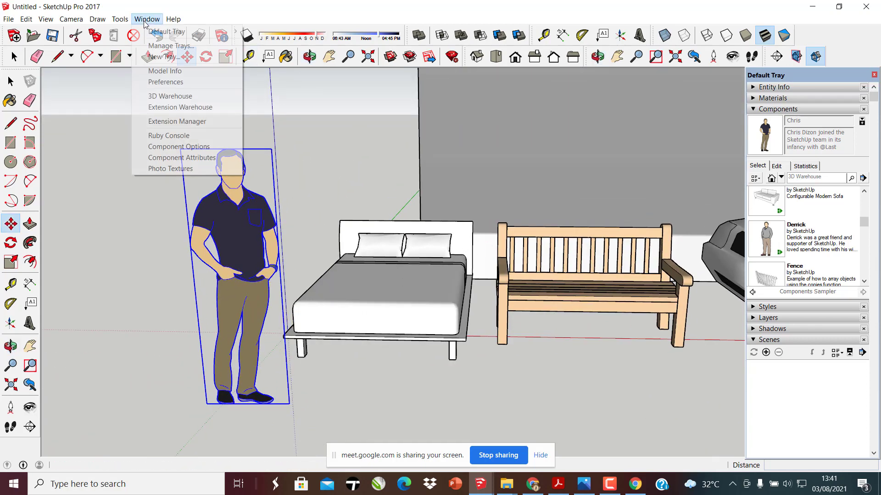
left_click(191, 78)
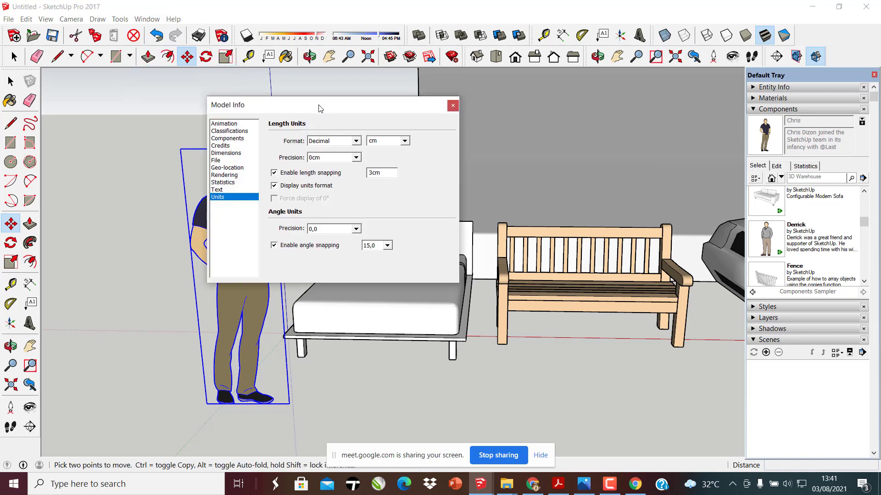
left_click_drag(320, 108, 419, 122)
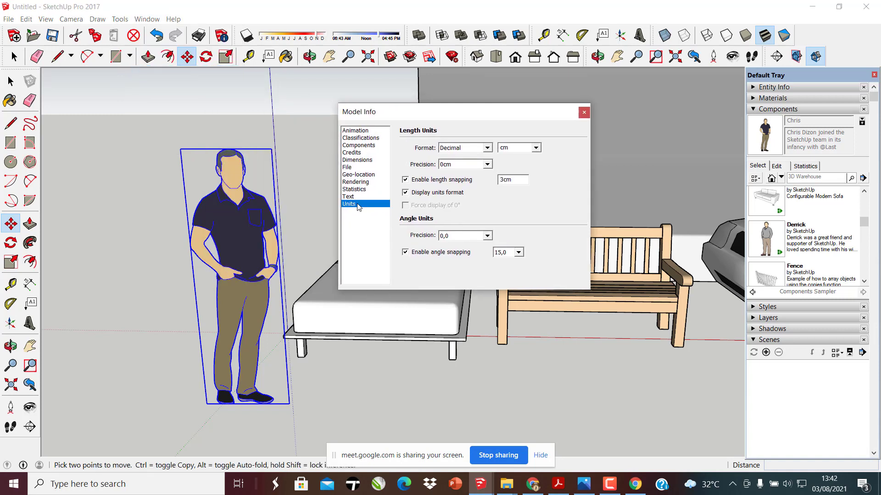
left_click(487, 148)
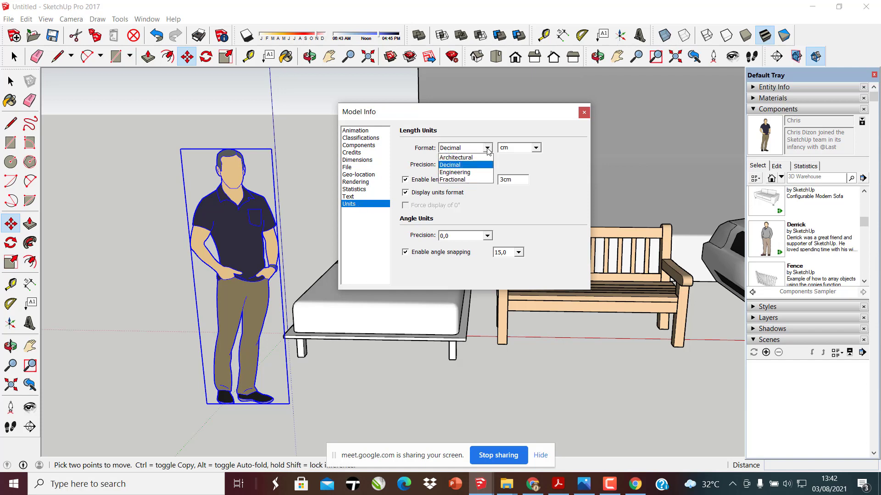
left_click(460, 159)
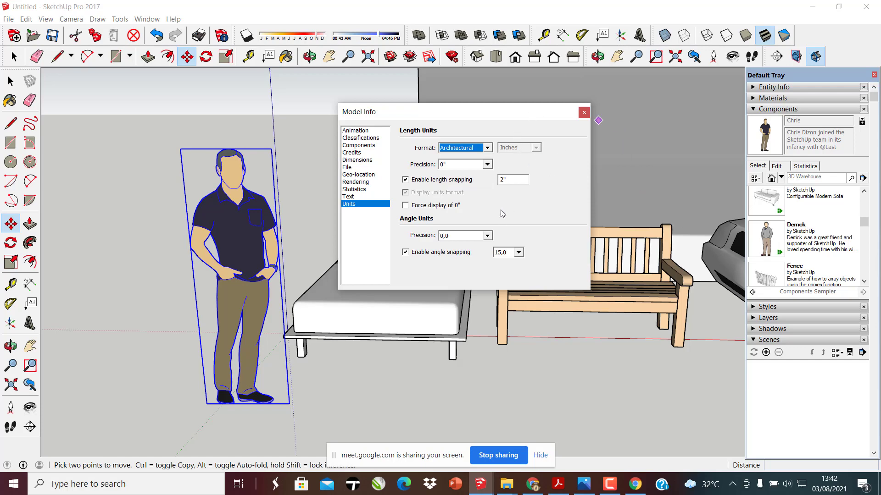
left_click(584, 112)
Draw a line with length 1000 parallel to the red axis on the ground in front of the furniture
scroll(404, 266, "down", 10)
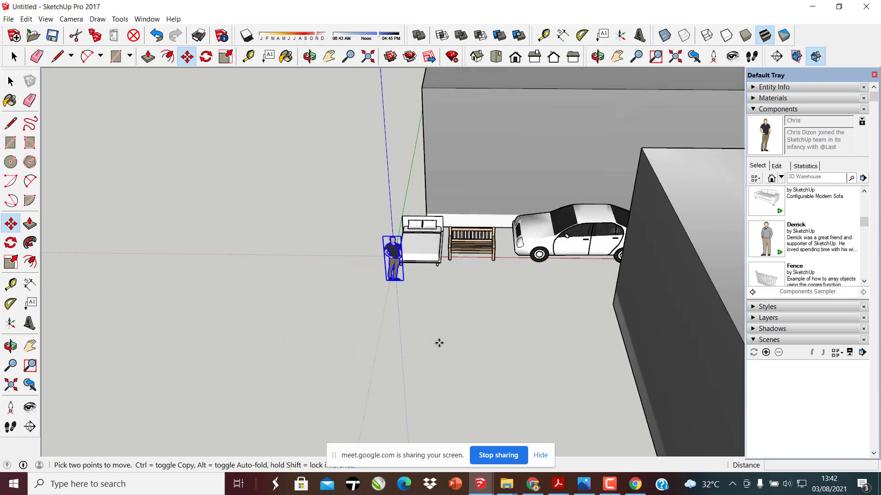
key("l")
middle_click_drag(346, 328, 403, 334)
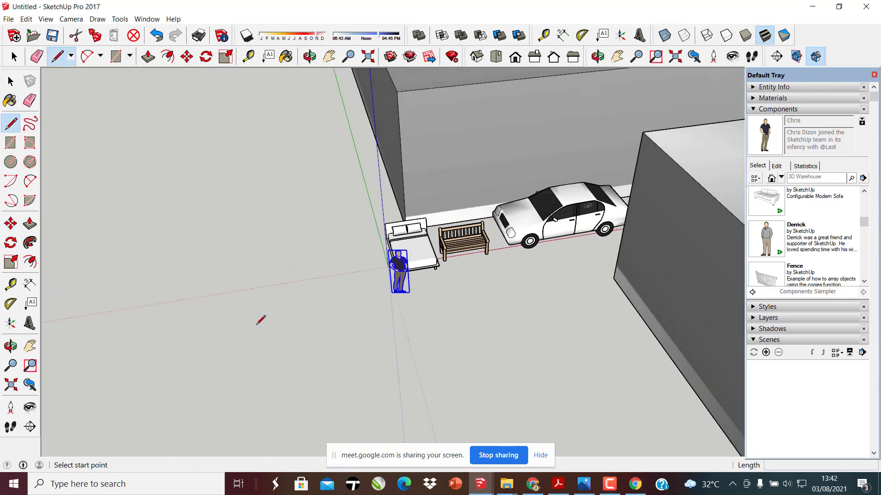
left_click(332, 345)
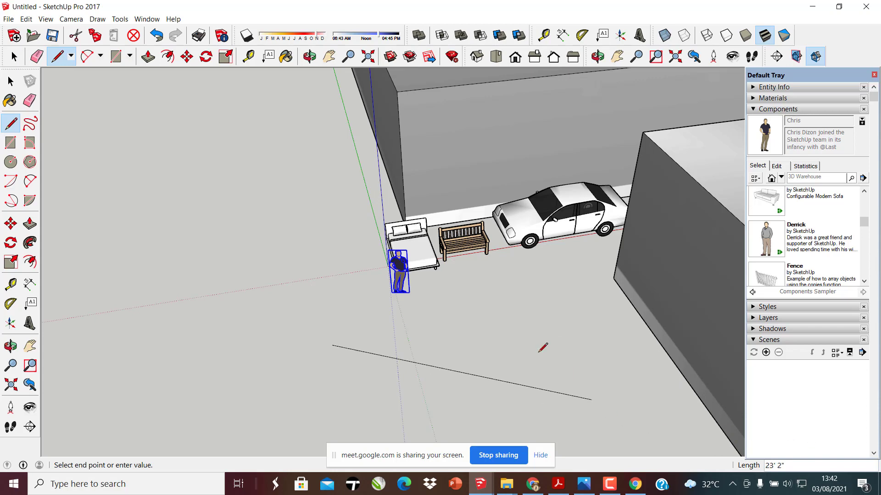
scroll(406, 321, "down", 3)
scroll(405, 323, "up", 3)
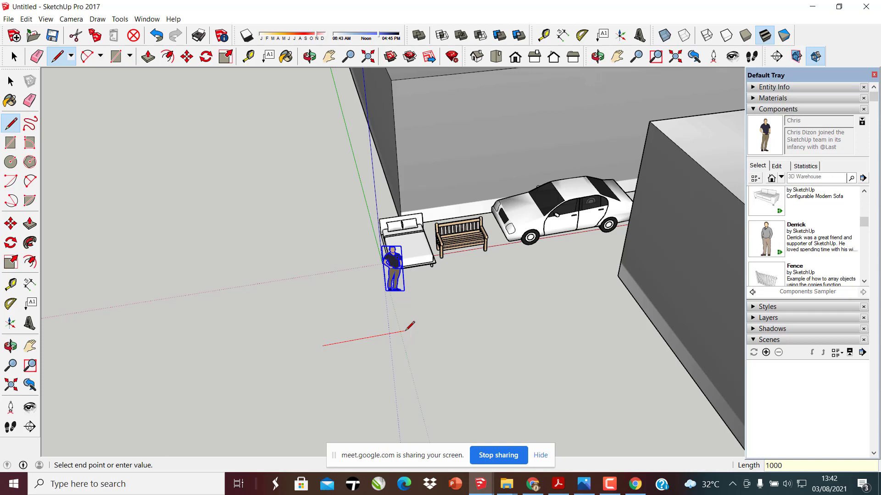
key("Return")
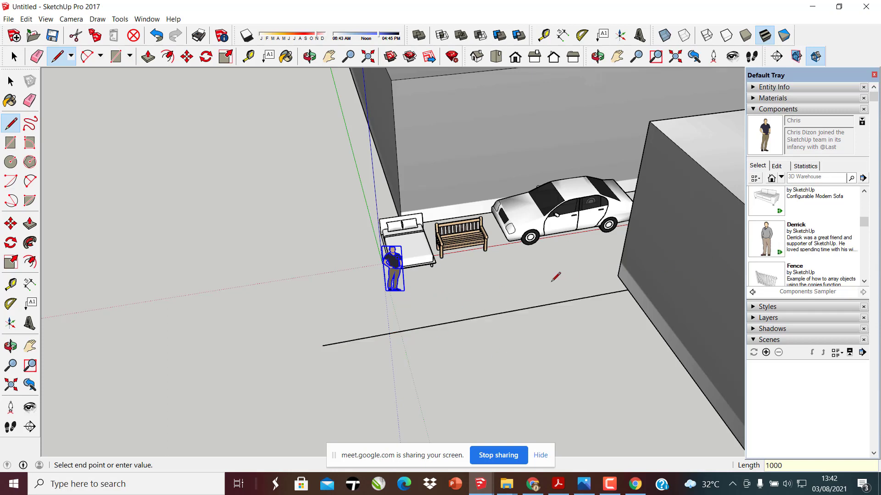
End the line chain and undo the last drawn line
mouse_move(367, 334)
middle_mouse_down()
mouse_move(552, 283)
mouse_move(555, 340)
middle_mouse_up()
scroll(540, 340, "down", 4)
middle_click_drag(529, 251, 440, 266)
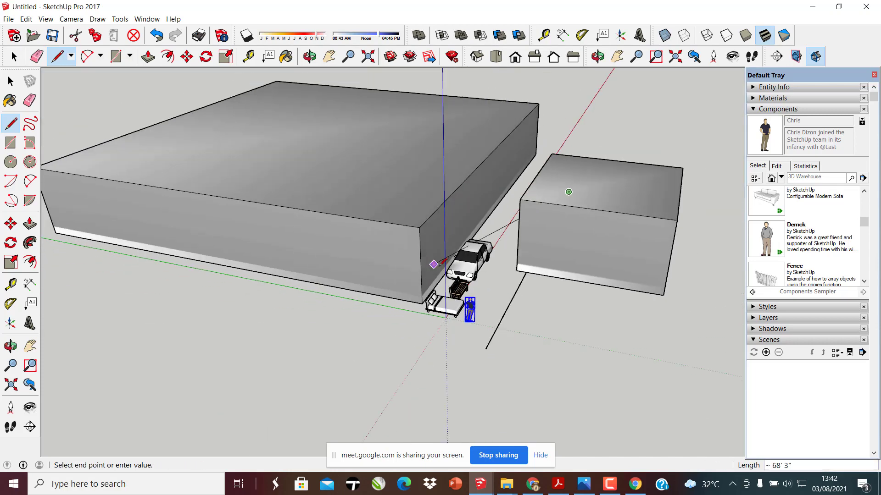
key("Escape")
key("ctrl+z")
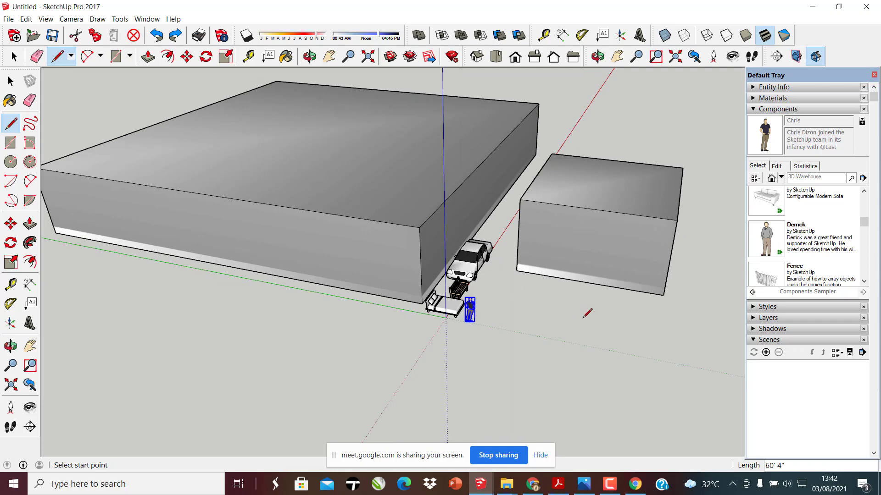
Set the model's length units to Decimal with cm, precision 0, length snapping 25 and no unit suffix displayed
scroll(594, 310, "up", 4)
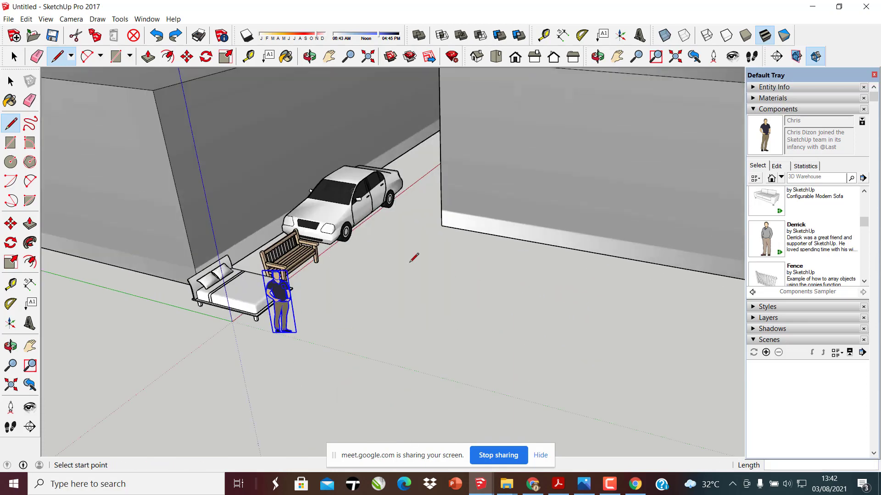
left_click(146, 20)
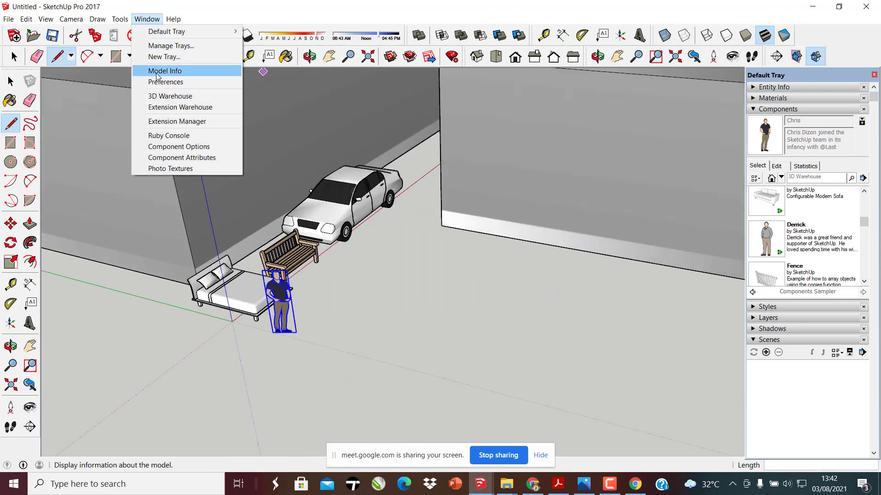
left_click(156, 73)
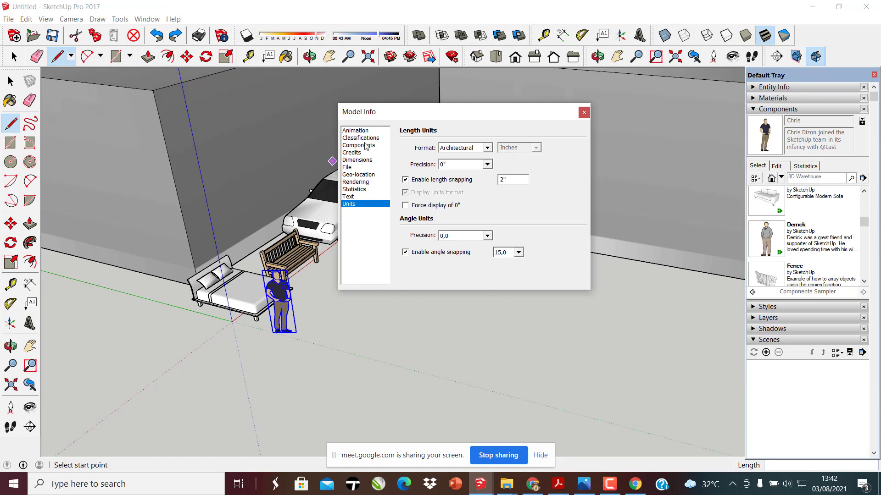
left_click(351, 167)
left_click(349, 204)
left_click(486, 148)
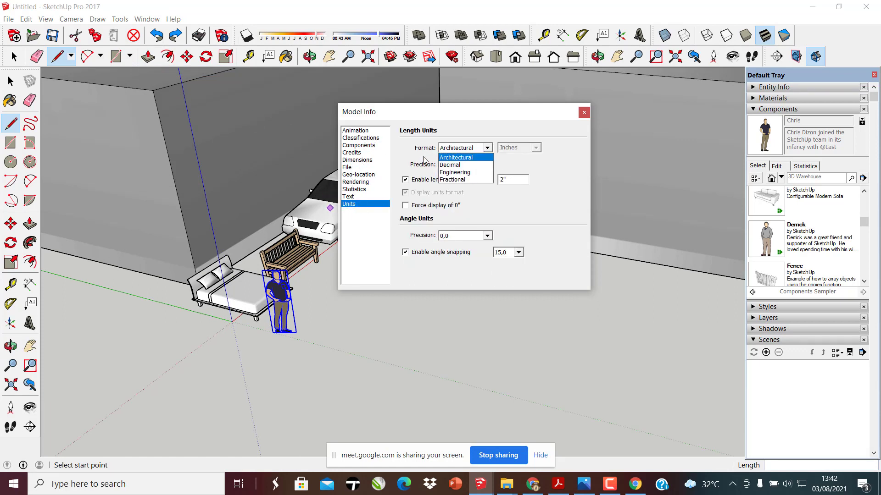
left_click(464, 165)
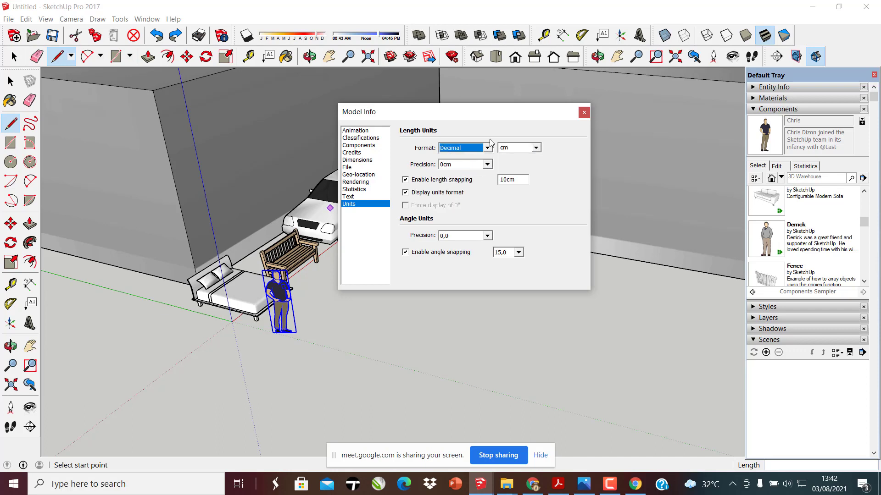
left_click(536, 148)
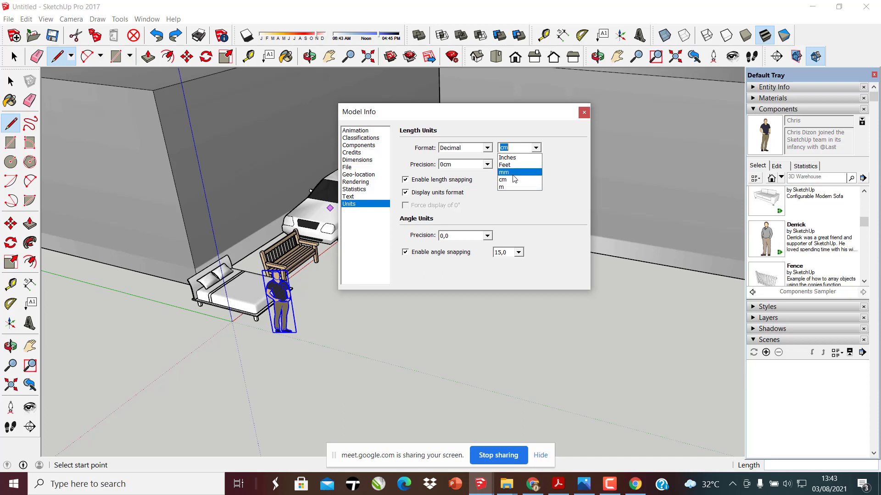
left_click(511, 180)
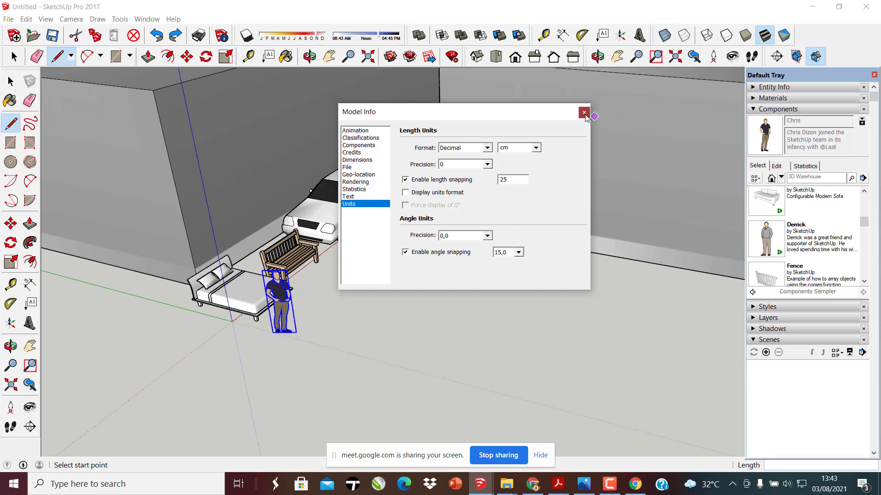
left_click(584, 113)
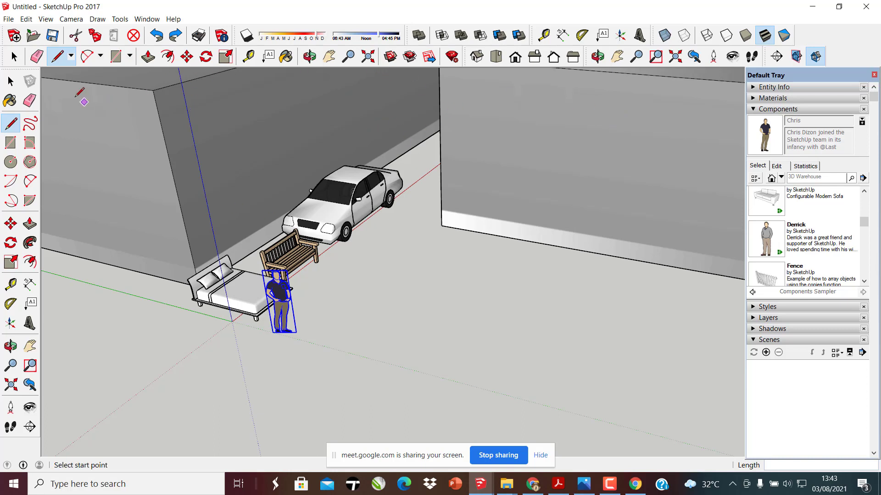
Reopen the model's unit settings to check the length format, then close them
left_click(146, 18)
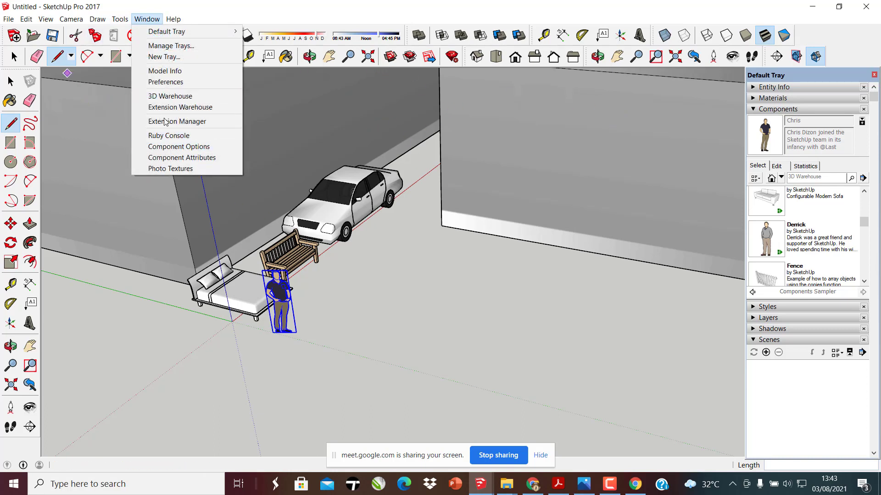
left_click(165, 71)
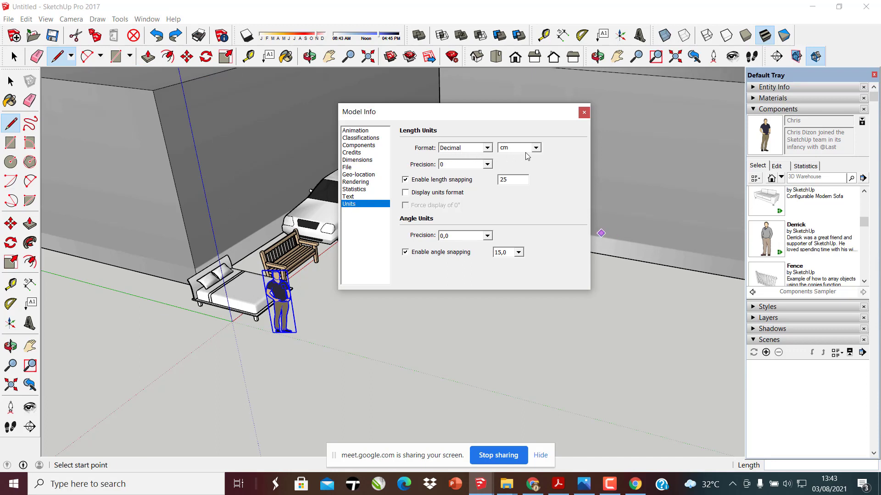
left_click(584, 115)
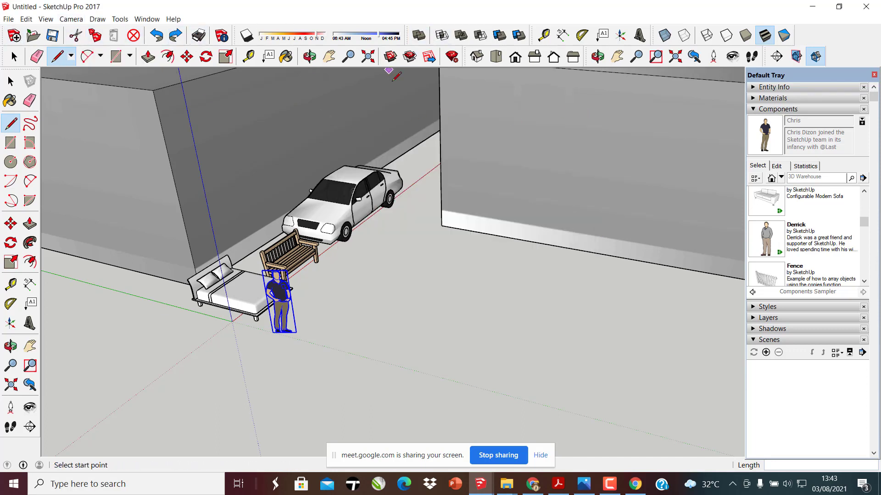
Switch to the SketchUp basics module PDF in Acrobat Reader to view its interface diagram, then return to SketchUp
left_click(558, 484)
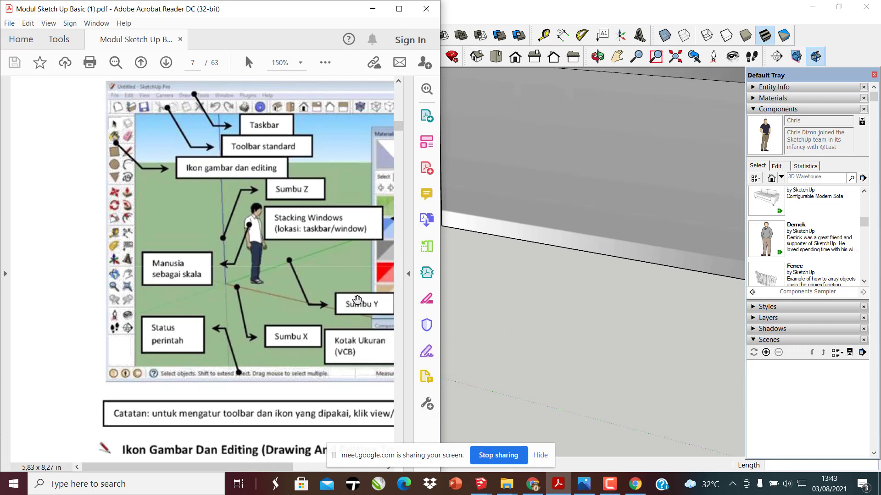
scroll(505, 266, "down", 5)
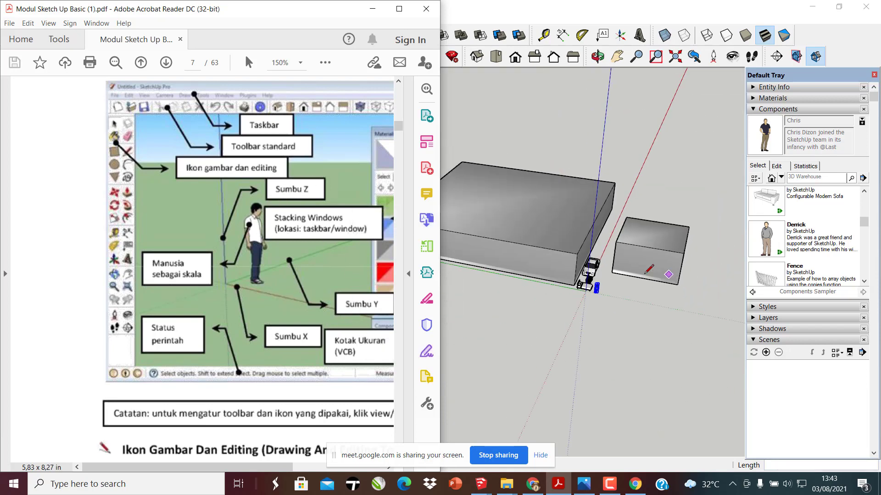
left_click(489, 256)
Examine the bed, bench, car, man and two large boxes from several sides, near and far
scroll(459, 330, "up", 10)
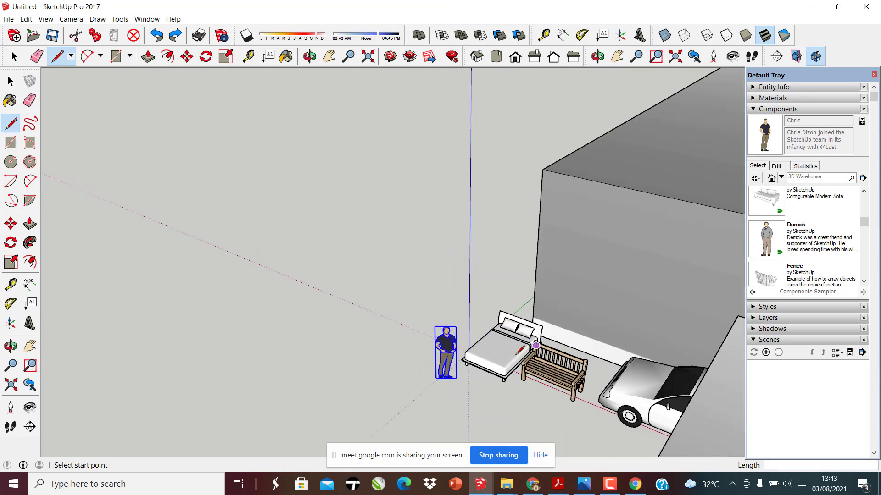
middle_click_drag(441, 339, 578, 381)
scroll(373, 318, "down", 6)
scroll(450, 340, "up", 5)
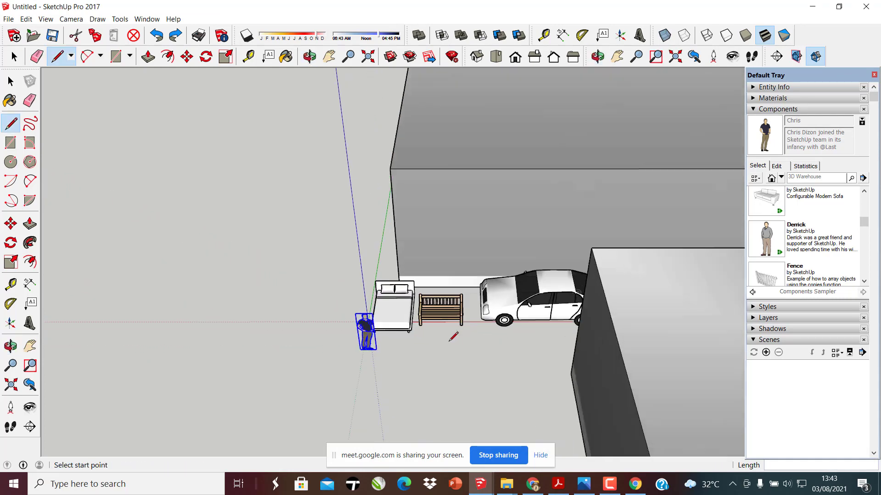
middle_click_drag(489, 316, 527, 238)
scroll(367, 263, "down", 5)
middle_click_drag(411, 264, 358, 301)
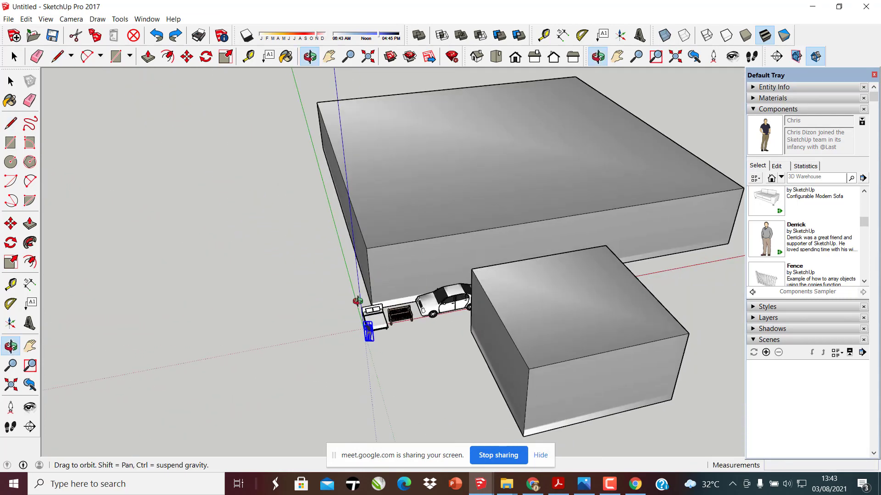
scroll(404, 234, "up", 3)
middle_click_drag(390, 240, 442, 243)
scroll(440, 252, "down", 6)
middle_click_drag(440, 281, 371, 309)
scroll(394, 293, "down", 2)
scroll(369, 230, "up", 7)
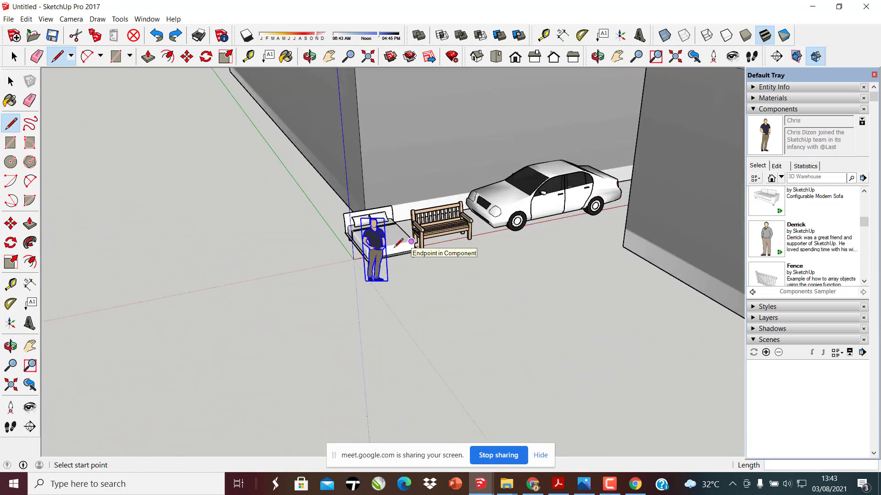
scroll(365, 208, "down", 5)
scroll(367, 229, "up", 6)
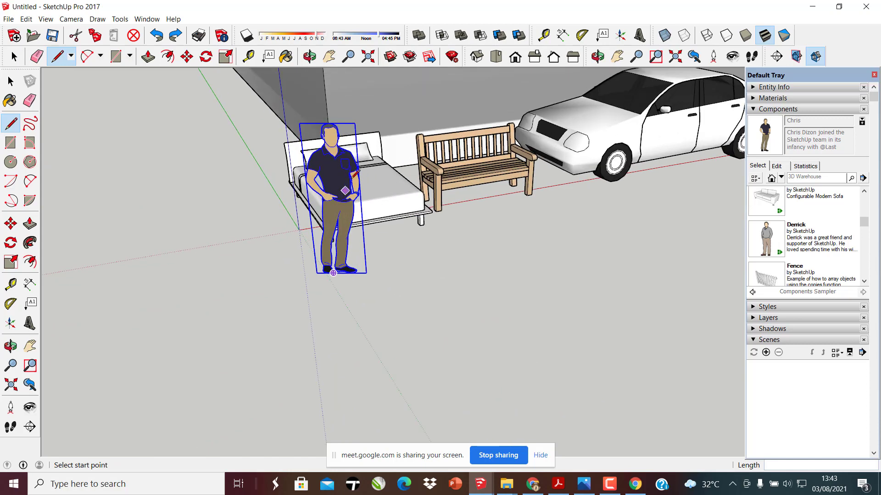
scroll(364, 260, "down", 1)
scroll(363, 260, "down", 8)
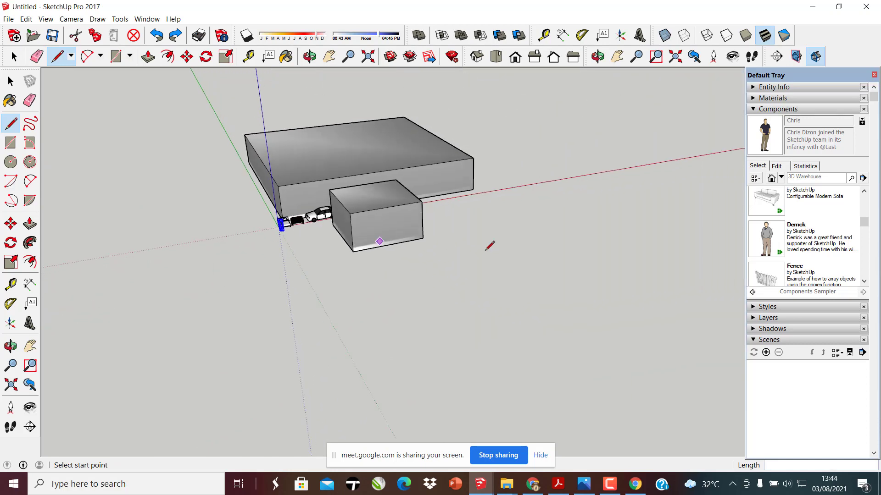
left_click(602, 211)
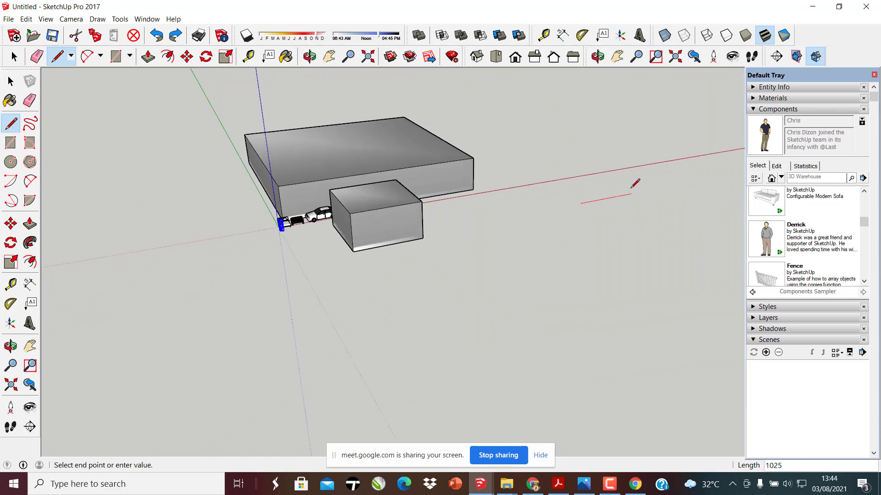
key("Escape")
scroll(296, 202, "up", 6)
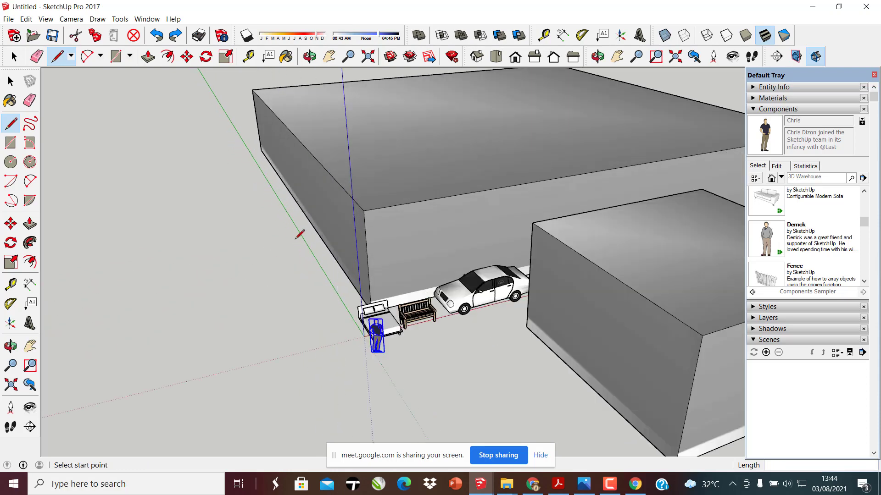
left_click(375, 367)
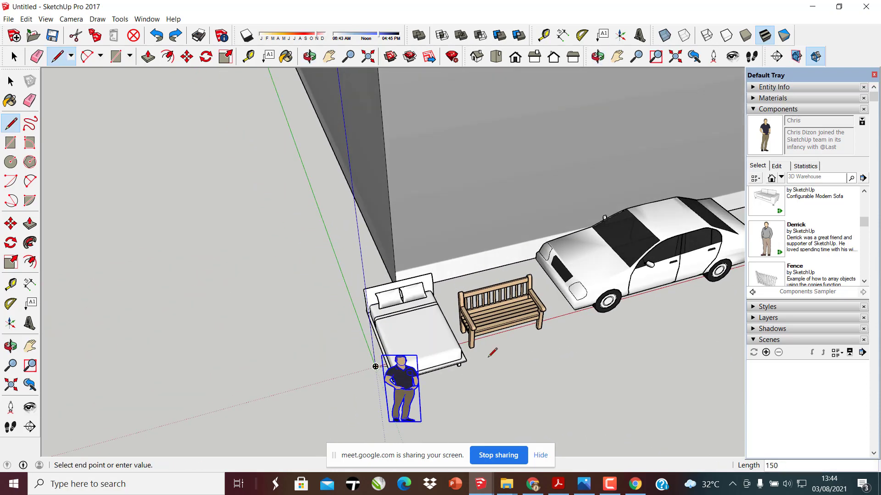
left_click(604, 305)
key("Escape")
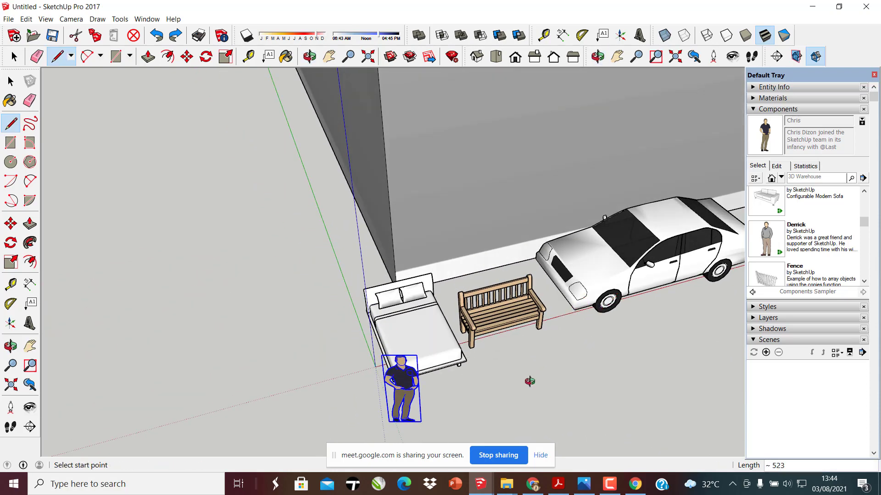
Move the bed component 50 cm backward, away from the front of the furniture row
middle_click_drag(530, 382, 162, 113)
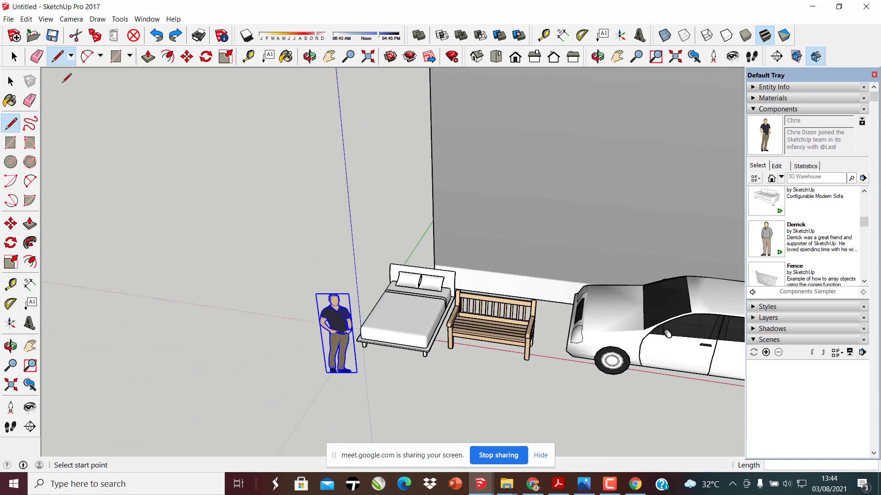
left_click(13, 56)
left_click(417, 315)
scroll(417, 316, "up", 3)
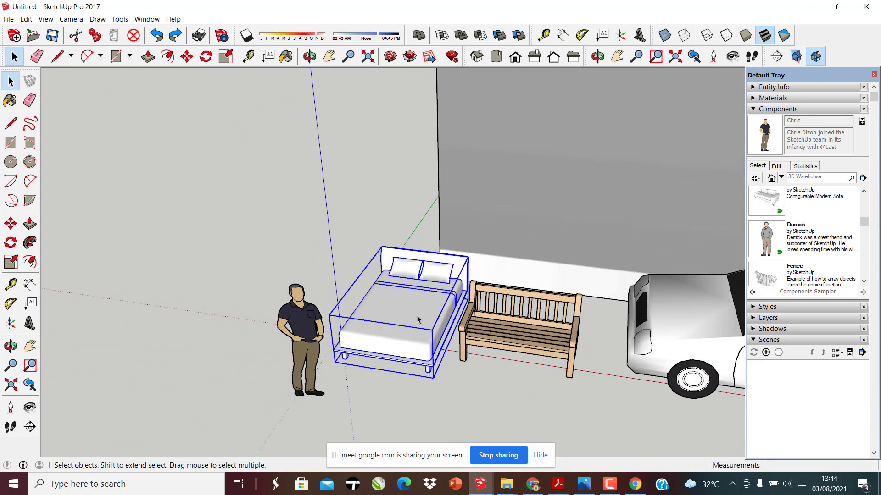
key("m")
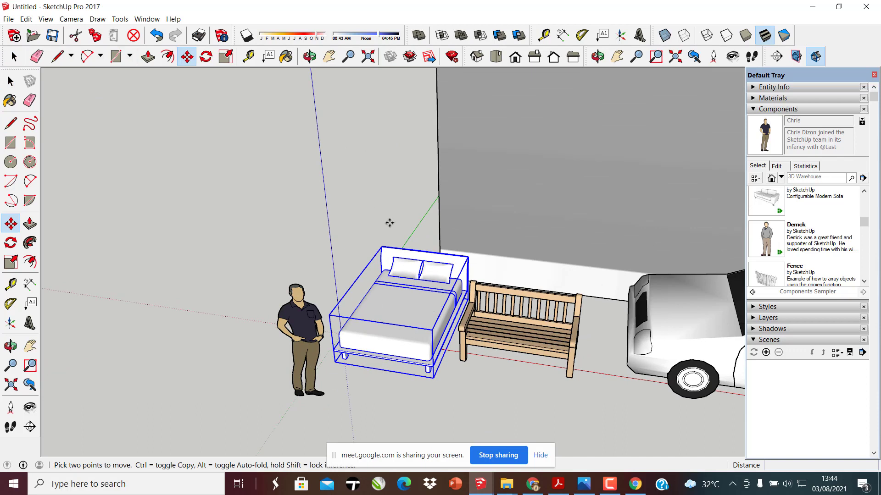
left_click(424, 392)
type("50")
key("Return")
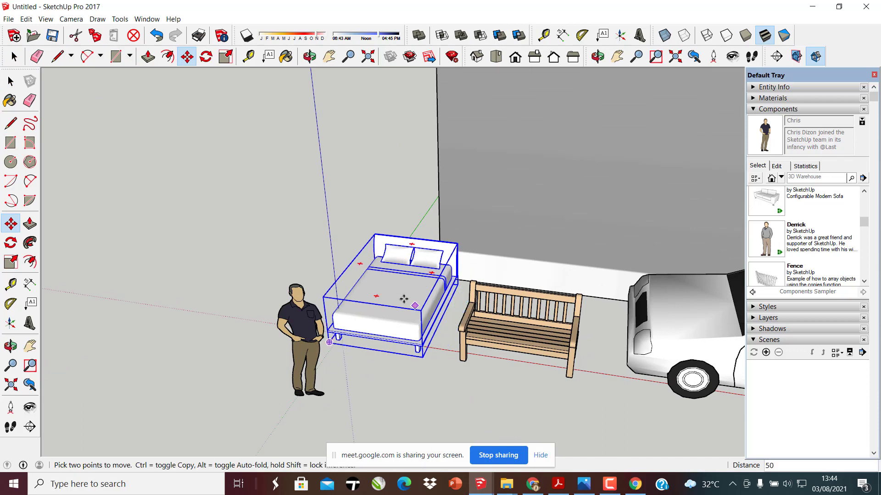
Move the bed component another 325 cm backward, beyond the bench and the standing man
left_click(429, 376)
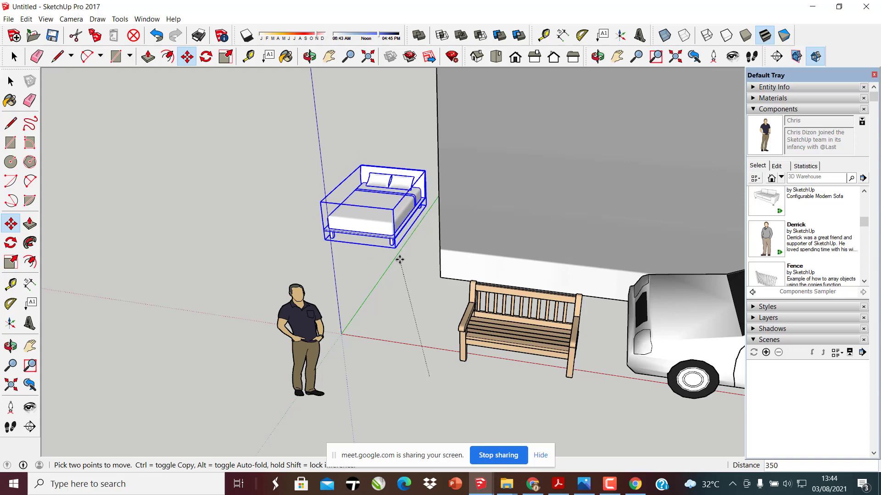
type("325")
key("Return")
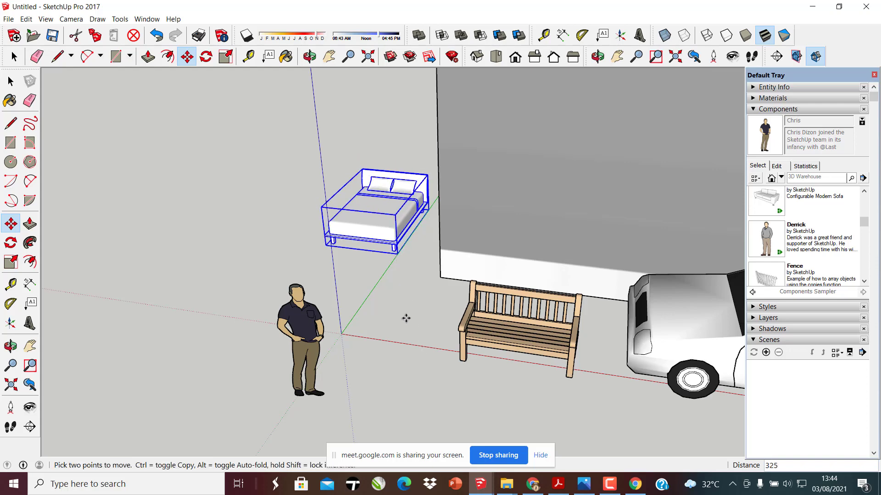
scroll(367, 216, "up", 3)
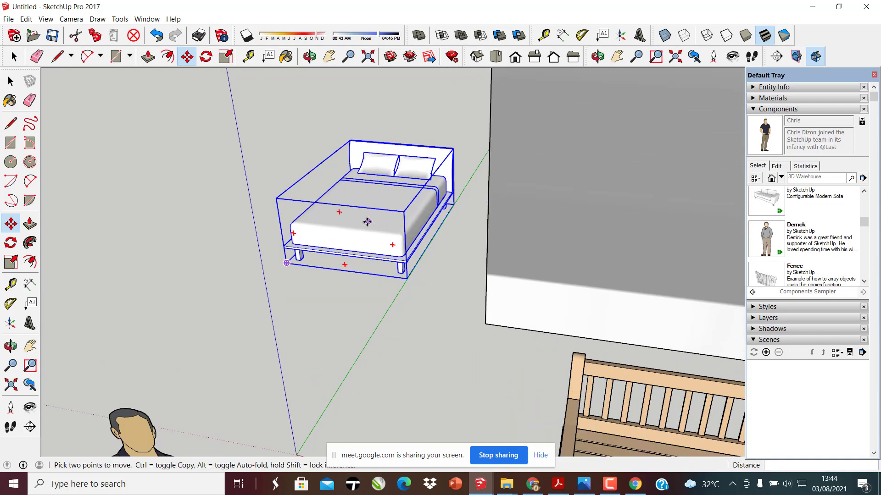
scroll(357, 228, "down", 5)
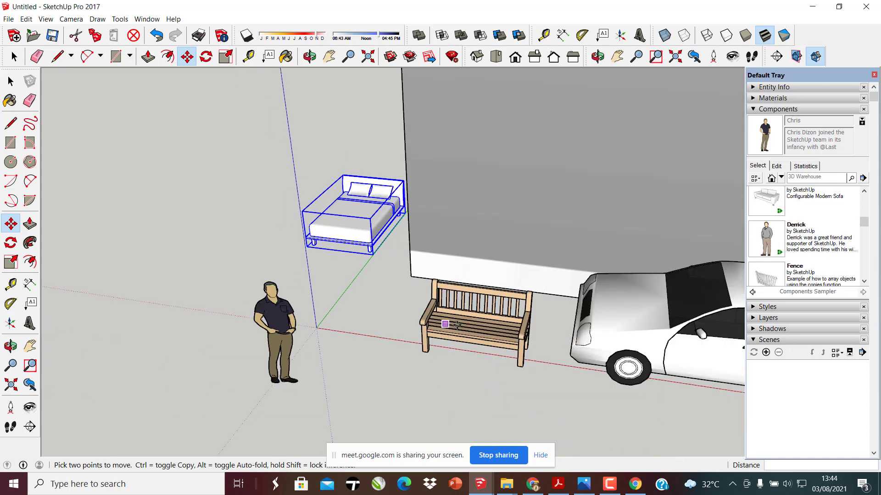
Move the standing man component about 150 cm straight up along the blue axis
middle_click_drag(436, 275, 324, 302)
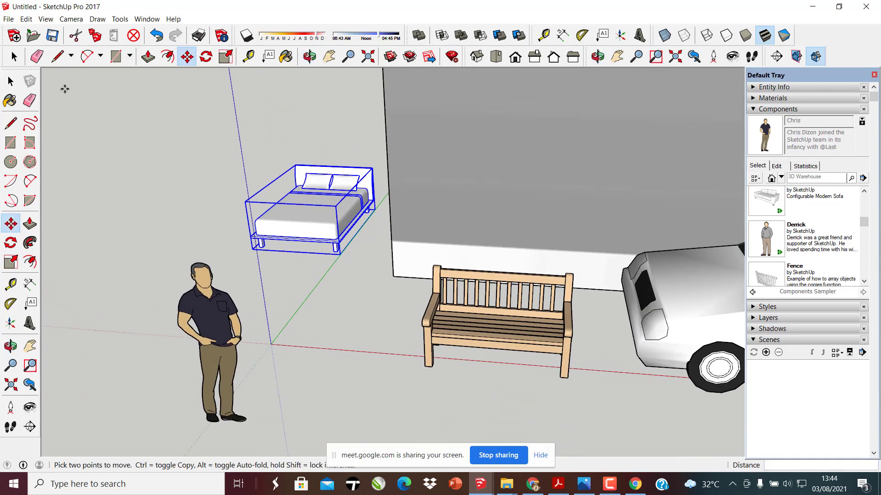
left_click(10, 81)
left_click(230, 340)
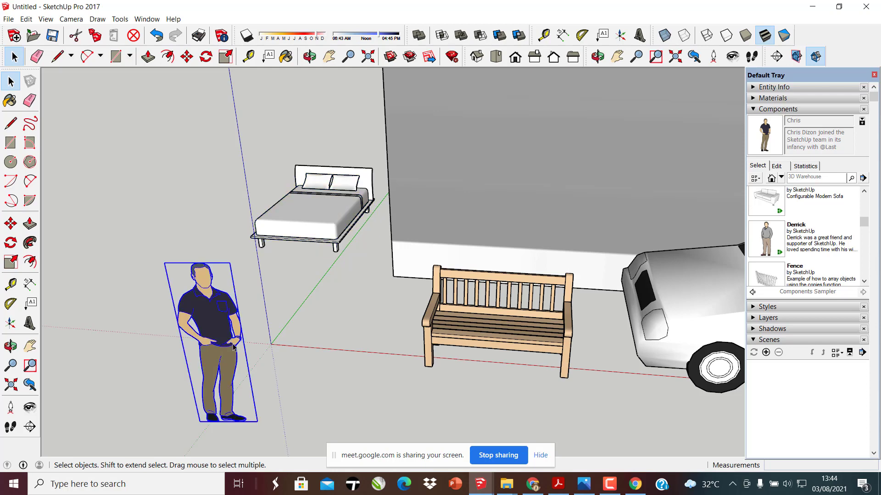
key("m")
left_click(291, 417)
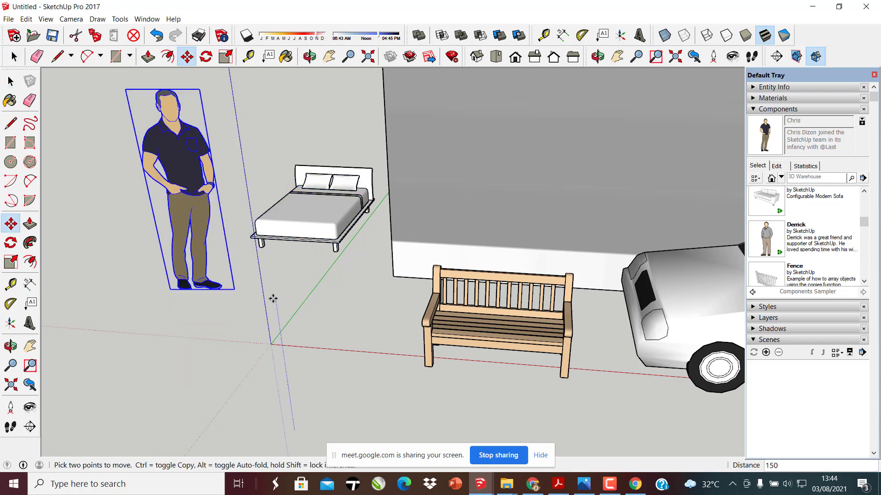
left_click(287, 291)
middle_click_drag(289, 339, 490, 336)
scroll(489, 336, "up", 3)
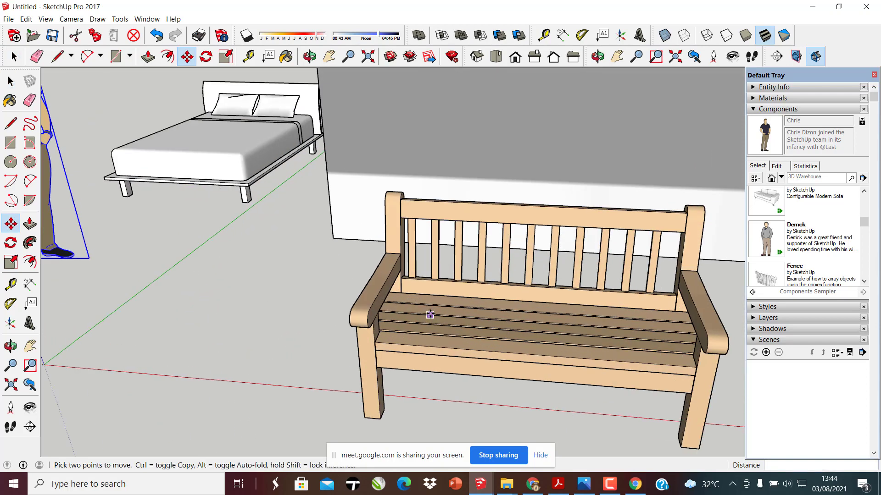
Examine the bench's armrest and seat, the raised man and the bed from near and far
middle_click_drag(428, 315, 321, 311)
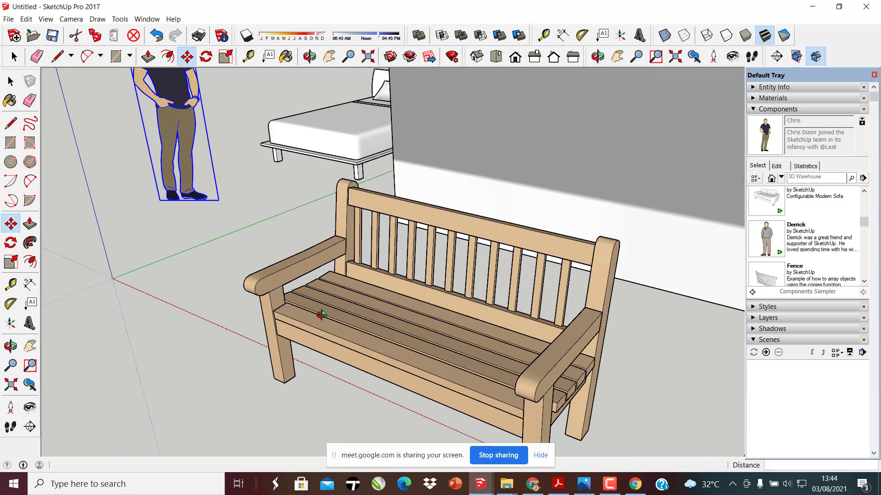
scroll(240, 273, "up", 5)
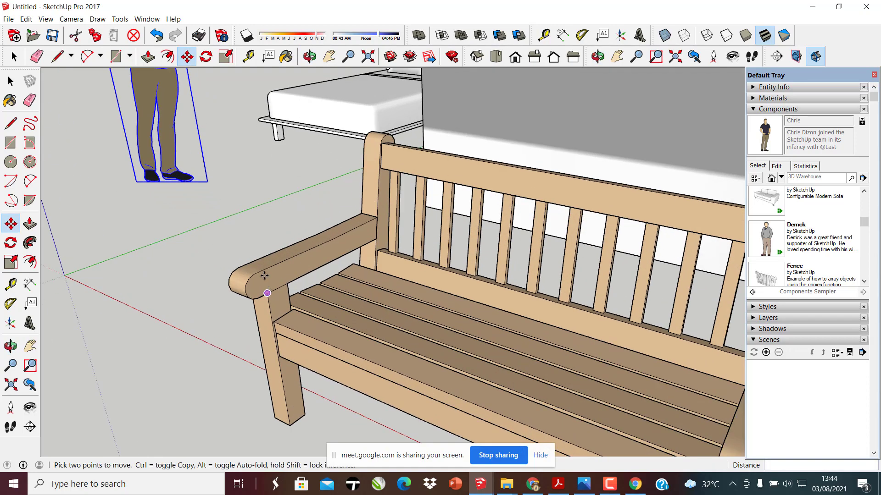
middle_click_drag(252, 269, 321, 253)
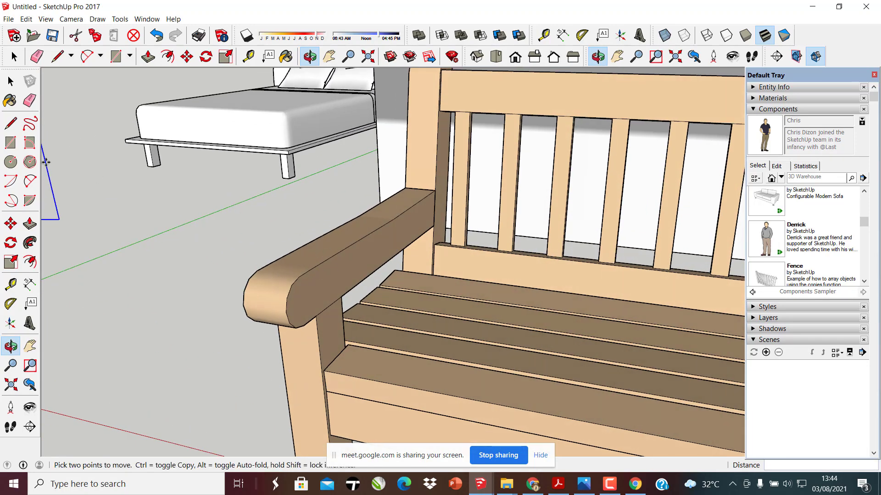
left_click(11, 81)
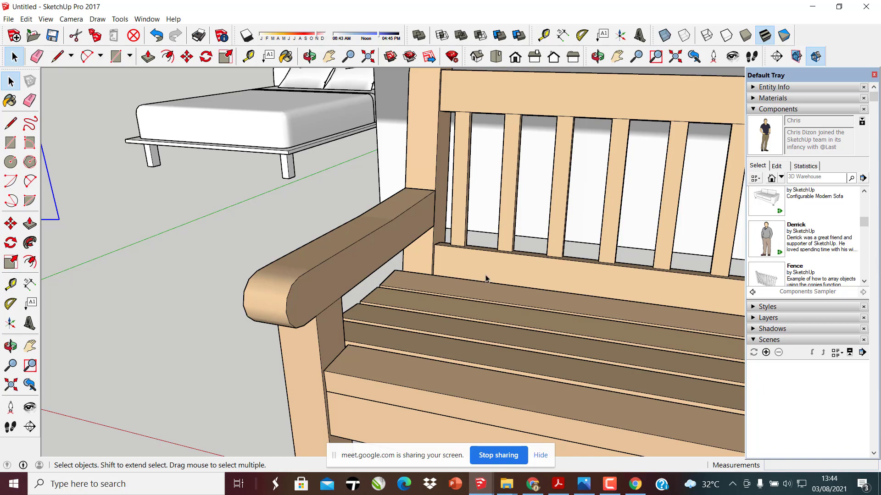
scroll(487, 279, "down", 10)
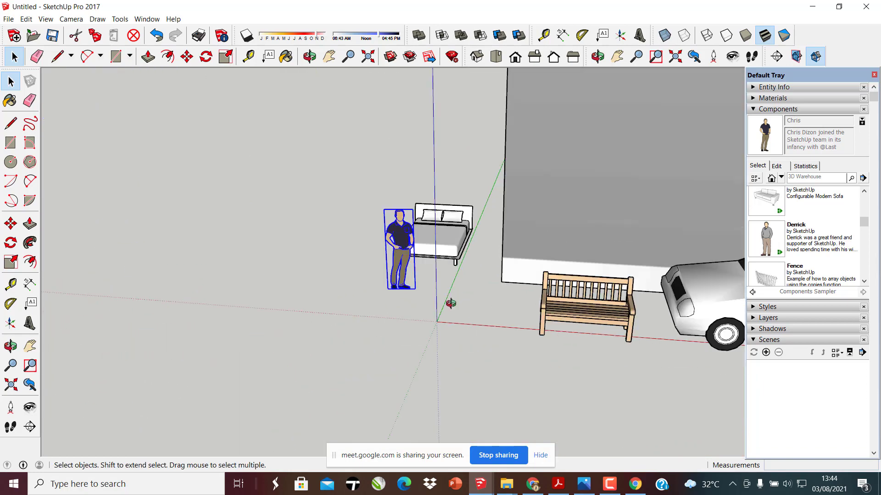
middle_click_drag(451, 304, 452, 307)
scroll(440, 296, "up", 5)
middle_click_drag(386, 261, 388, 293)
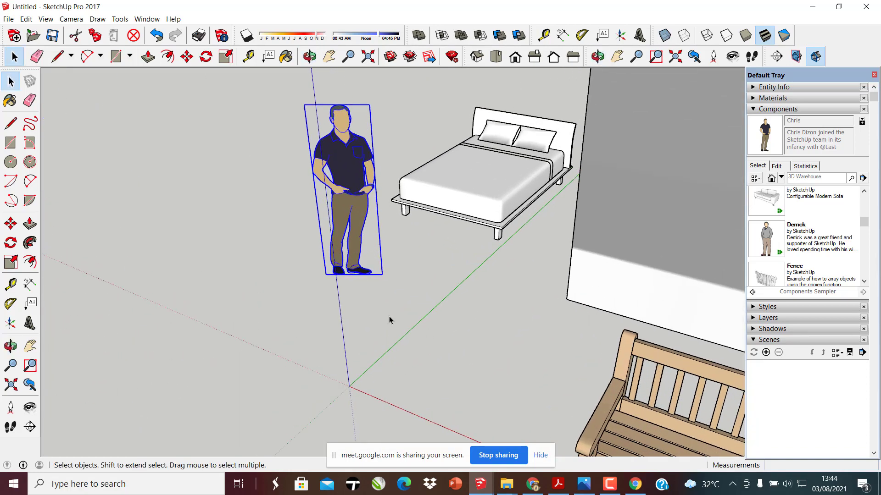
scroll(348, 357, "down", 3)
scroll(362, 363, "up", 3)
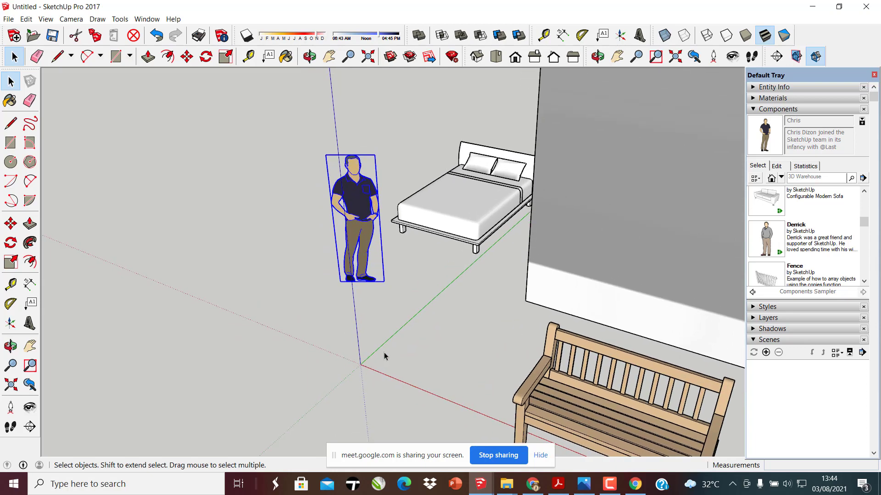
scroll(362, 365, "up", 4)
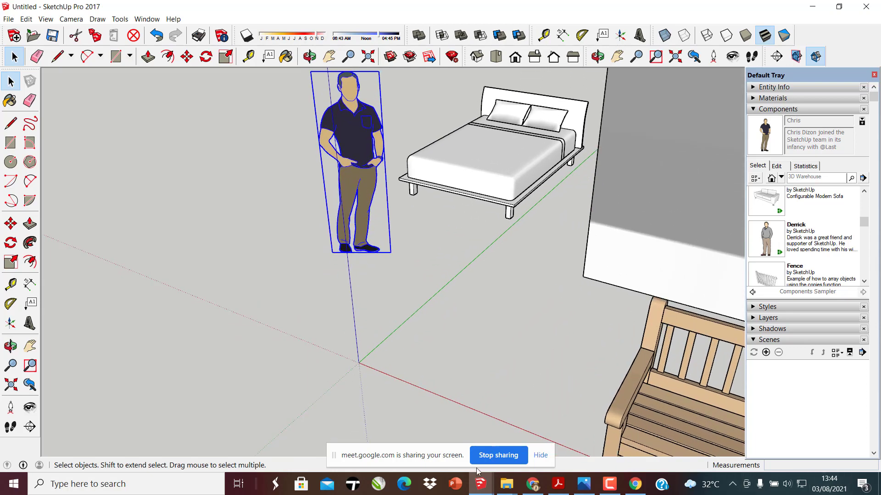
Switch to the module PDF in Acrobat Reader, widen its window to examine page 7's interface diagram, and return to SketchUp
left_click(559, 484)
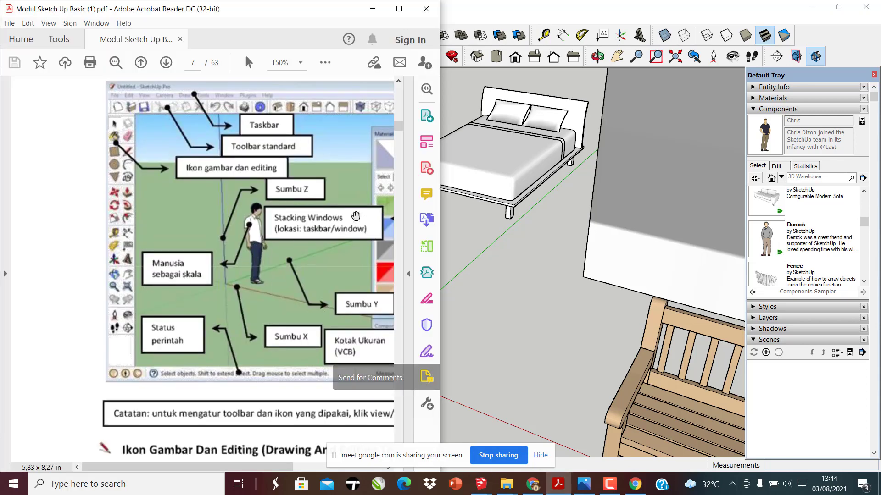
left_click_drag(443, 200, 668, 219)
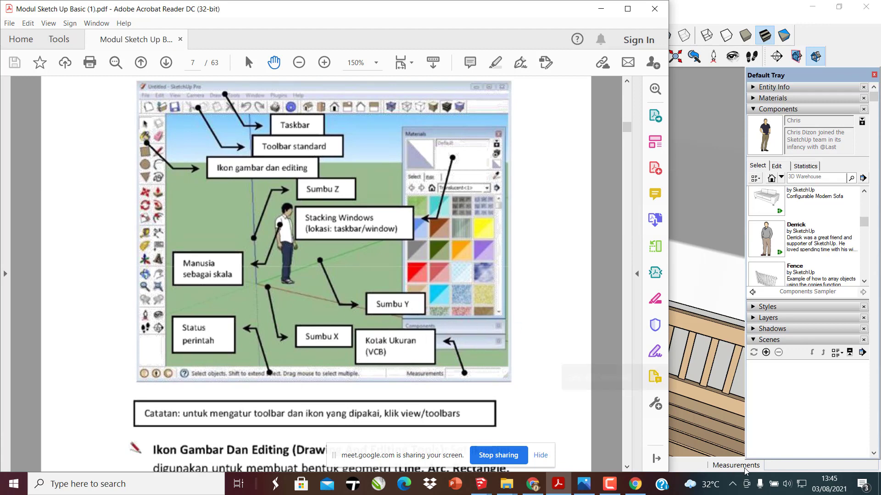
left_click(712, 472)
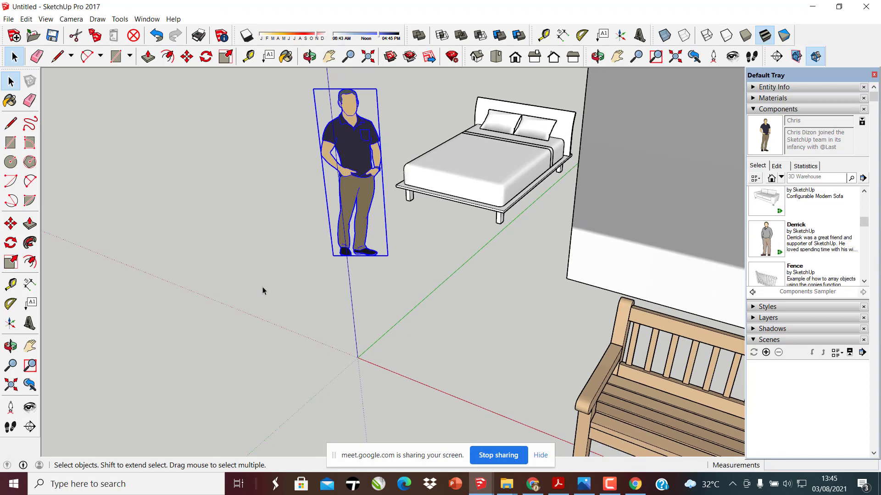
Draw a 1000 cm line on the ground in front of the bench and car, parallel to the red axis
middle_click_drag(262, 288, 239, 248)
scroll(234, 234, "down", 6)
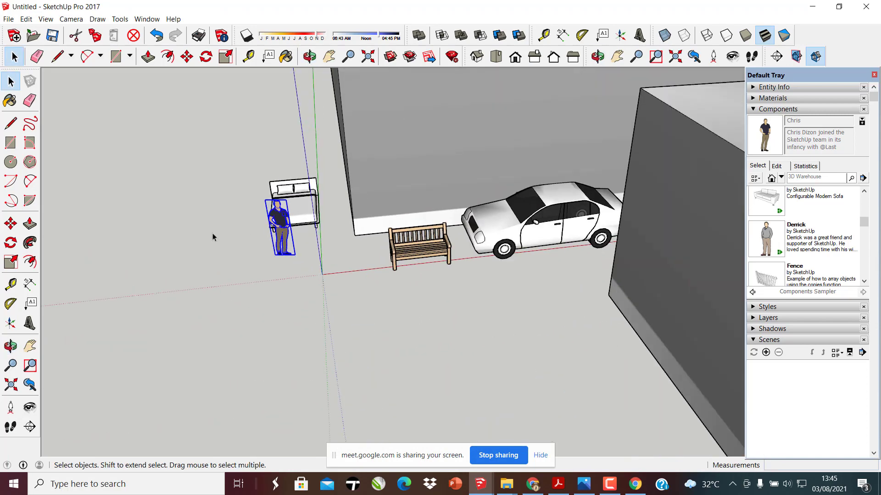
left_click(10, 123)
scroll(334, 311, "up", 3)
left_click(292, 335)
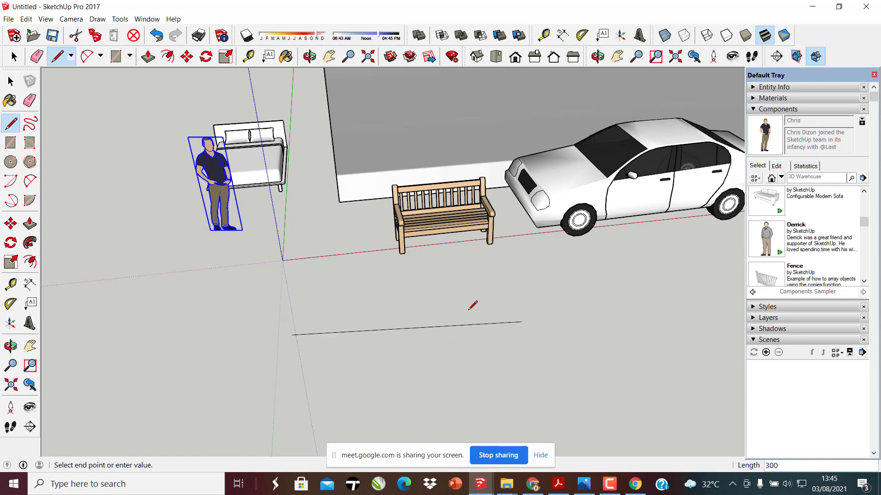
scroll(392, 308, "down", 3)
scroll(369, 320, "down", 1)
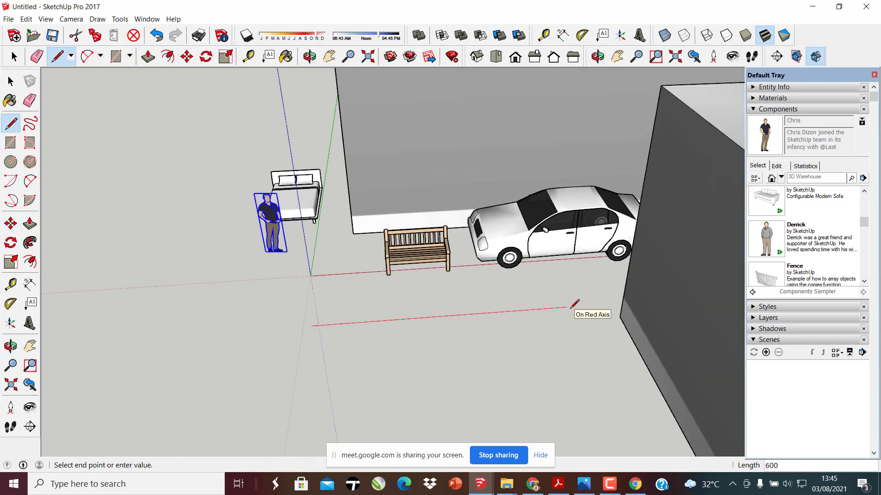
key("Return")
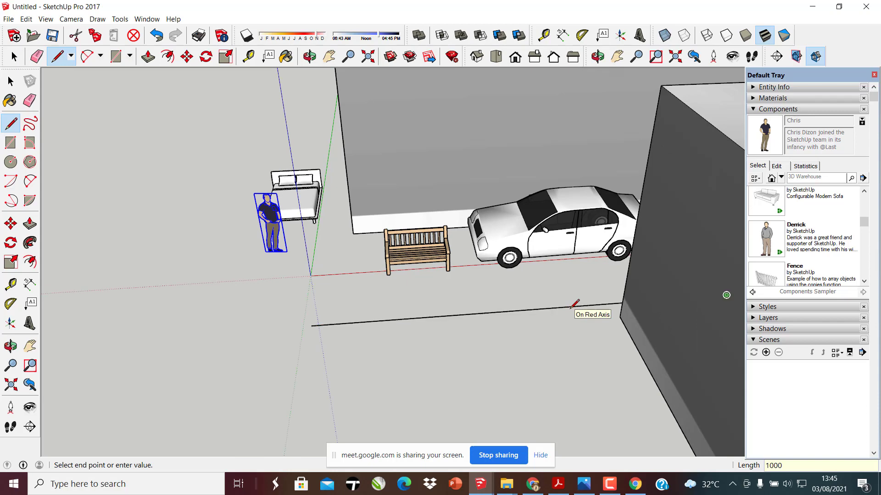
key("Escape")
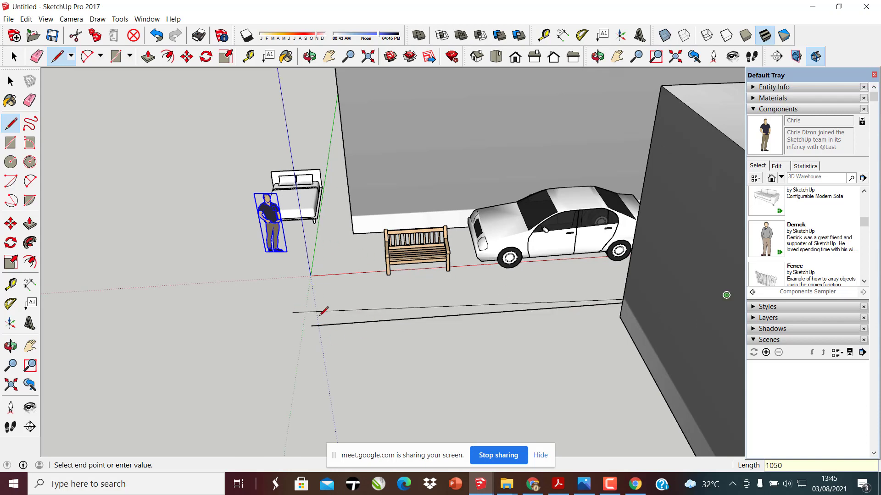
Examine the ground line from above and from several sides in relation to the car, bench and two large boxes
middle_click_drag(321, 309, 681, 249)
middle_click_drag(579, 196, 605, 186)
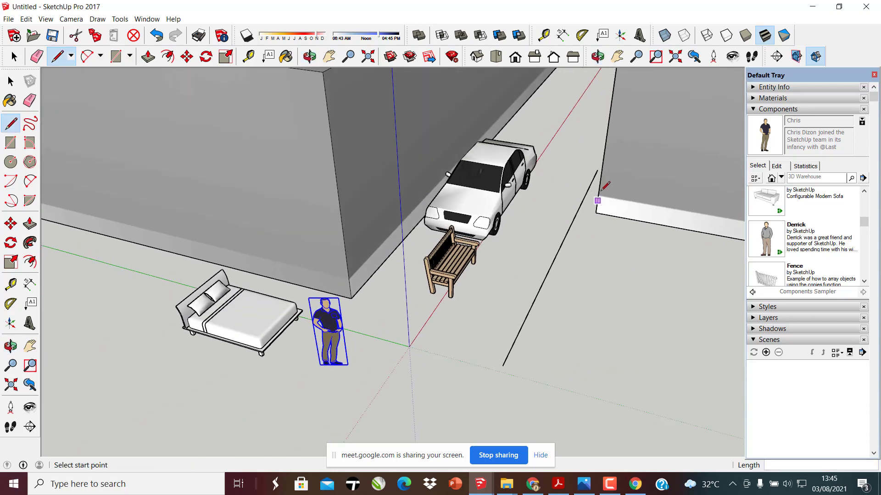
scroll(493, 344, "down", 5)
middle_click_drag(518, 339, 507, 304)
scroll(510, 296, "up", 2)
scroll(513, 289, "down", 2)
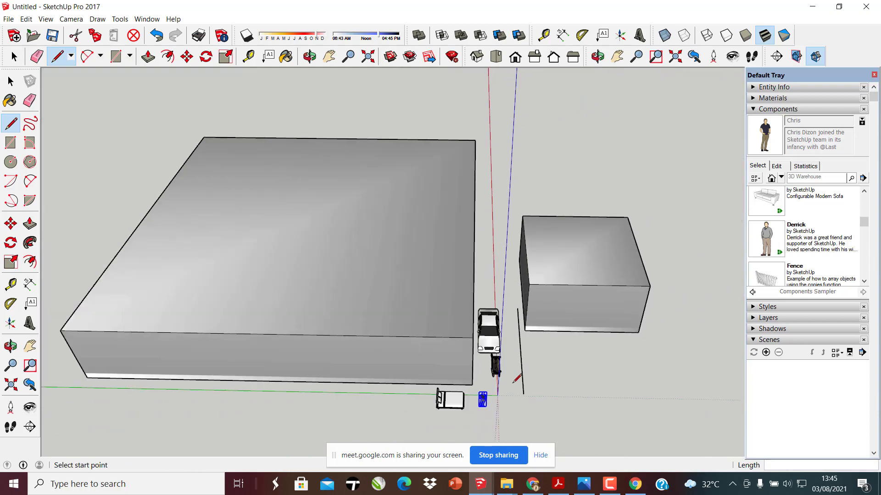
scroll(520, 358, "up", 2)
scroll(522, 381, "up", 1)
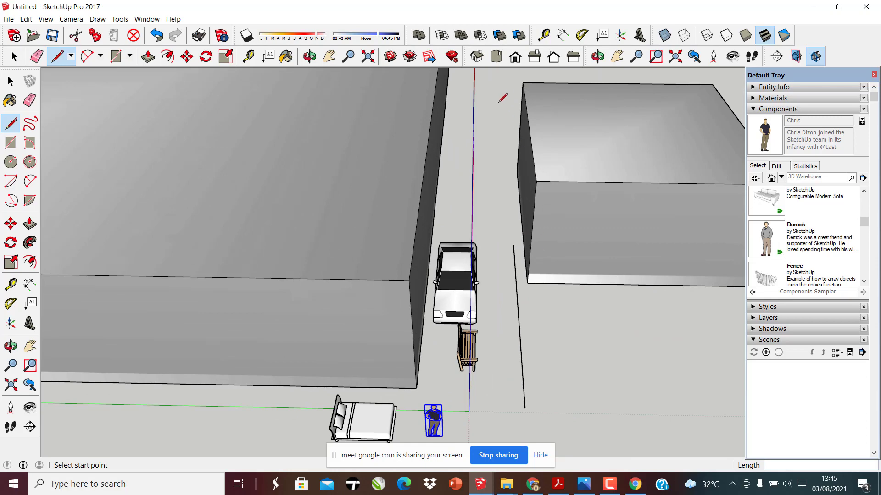
middle_click_drag(514, 321, 501, 353)
scroll(522, 397, "up", 2)
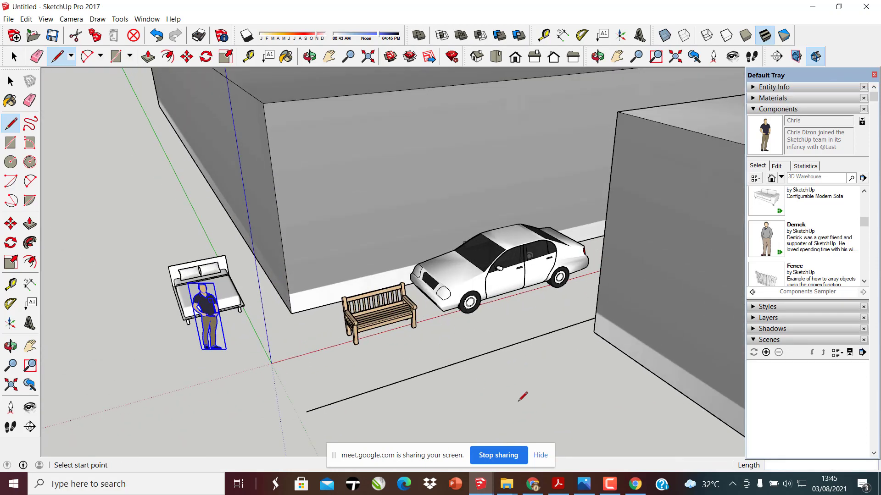
middle_click_drag(459, 395, 196, 272)
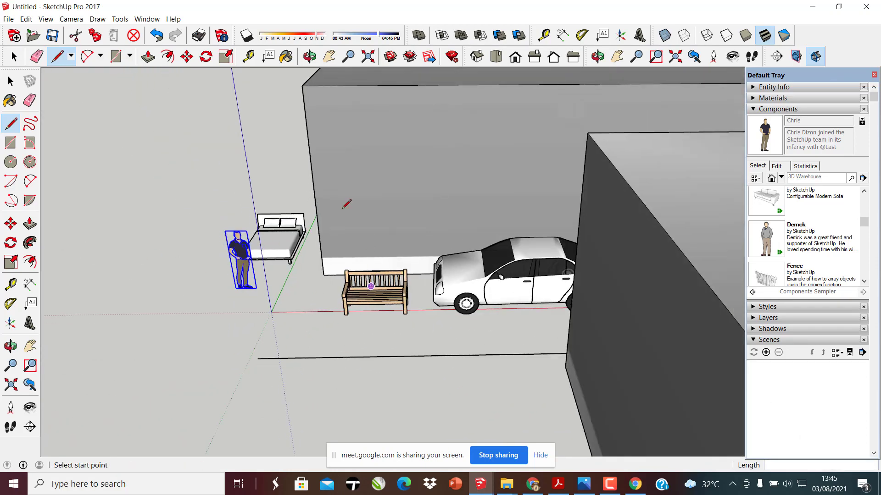
scroll(208, 271, "up", 4)
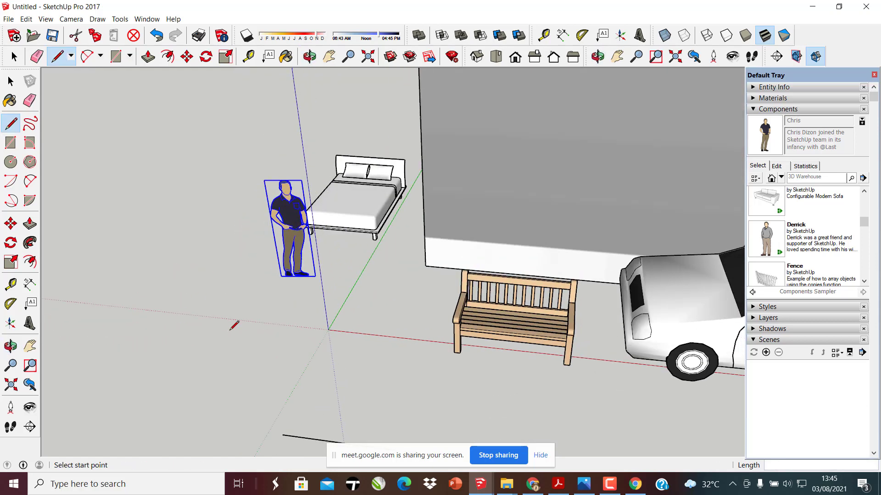
Read the Value Control Box, mouse button and selection notes on page 8 of the module PDF, and return to the model
left_click(558, 484)
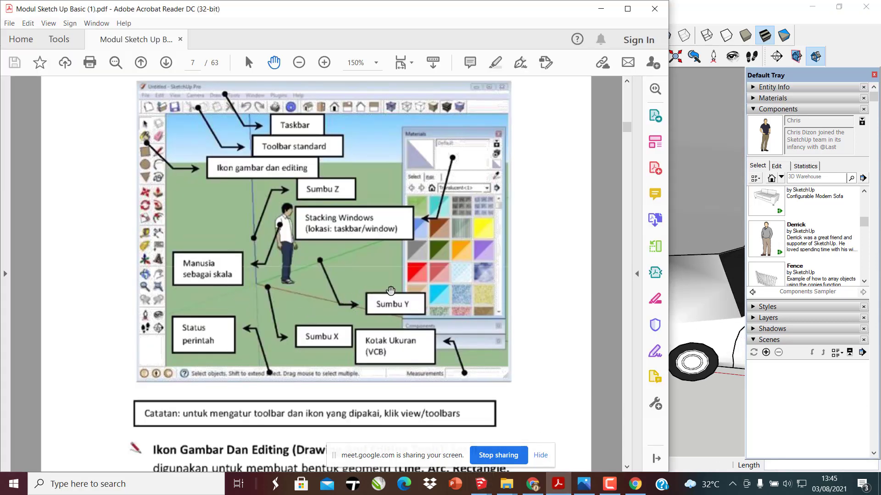
scroll(398, 308, "down", 10)
scroll(398, 308, "down", 10)
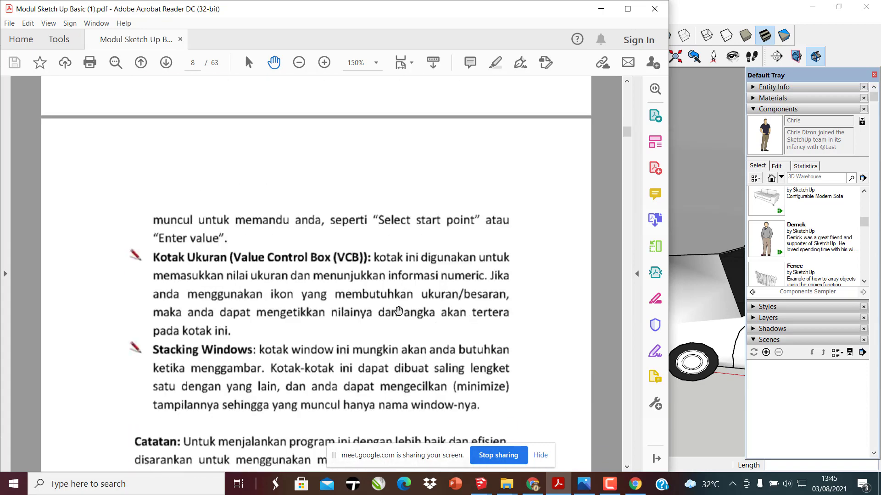
scroll(398, 311, "down", 3)
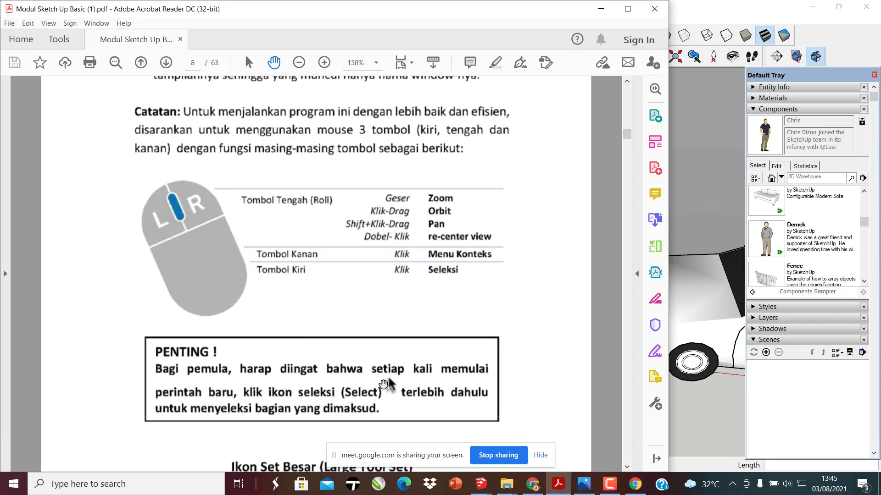
scroll(383, 383, "down", 1)
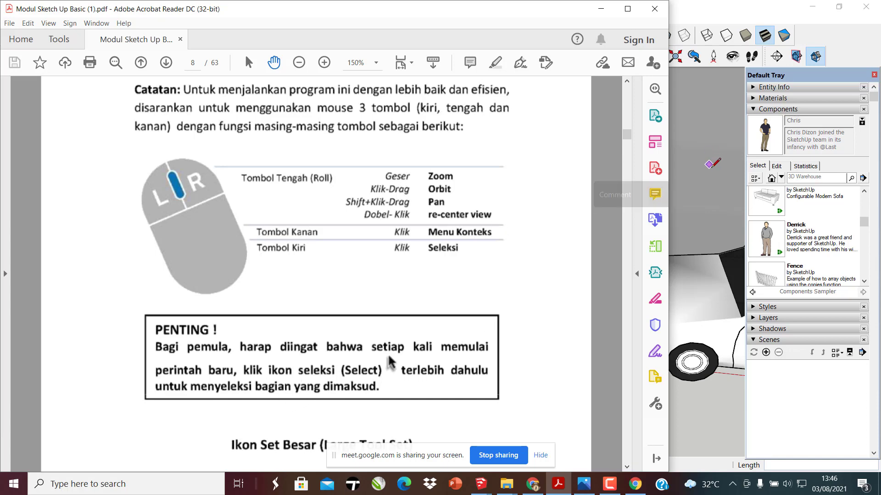
left_click(709, 168)
scroll(295, 268, "down", 3)
middle_click_drag(344, 264, 459, 257)
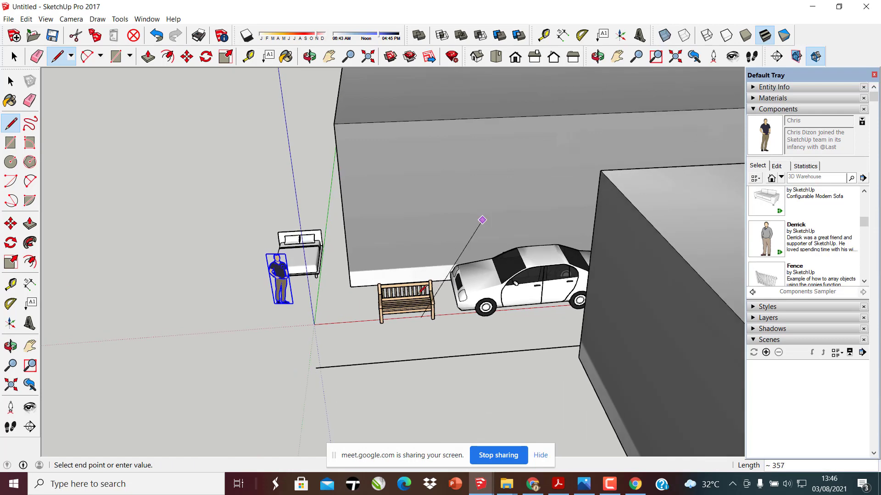
left_click(11, 242)
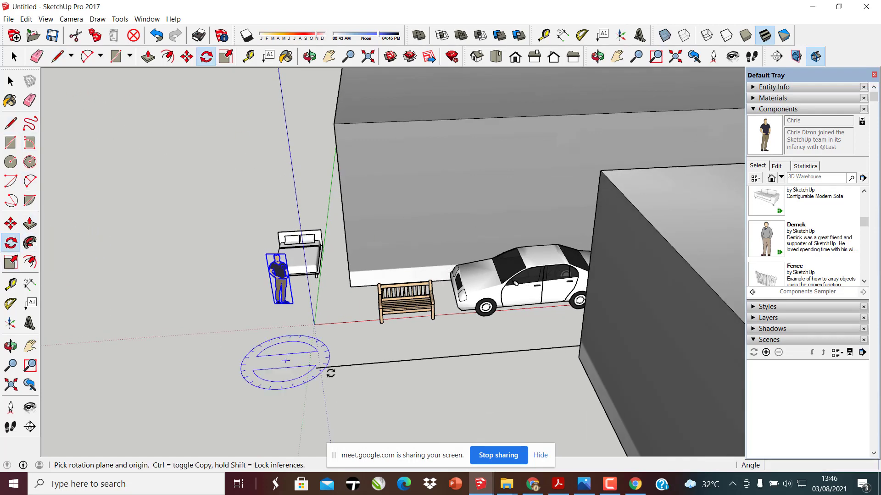
scroll(354, 334, "up", 3)
left_click(11, 81)
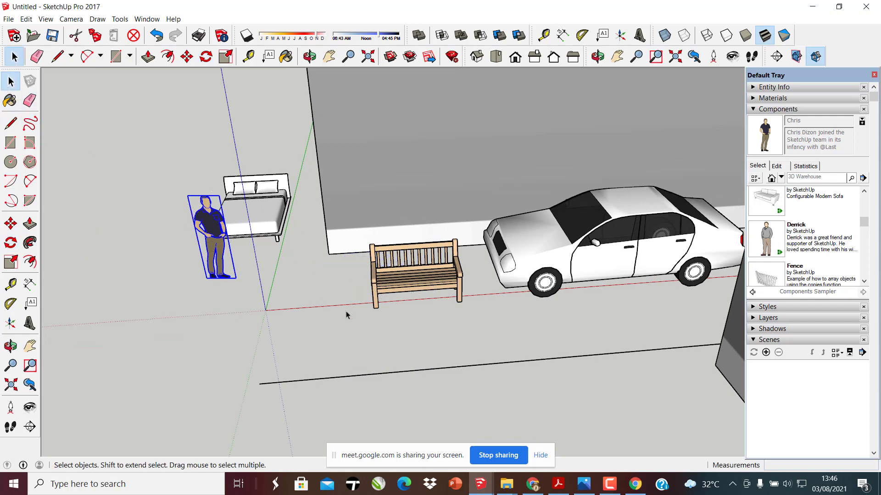
scroll(425, 271, "up", 2)
left_click(425, 268)
middle_click_drag(426, 297, 488, 301)
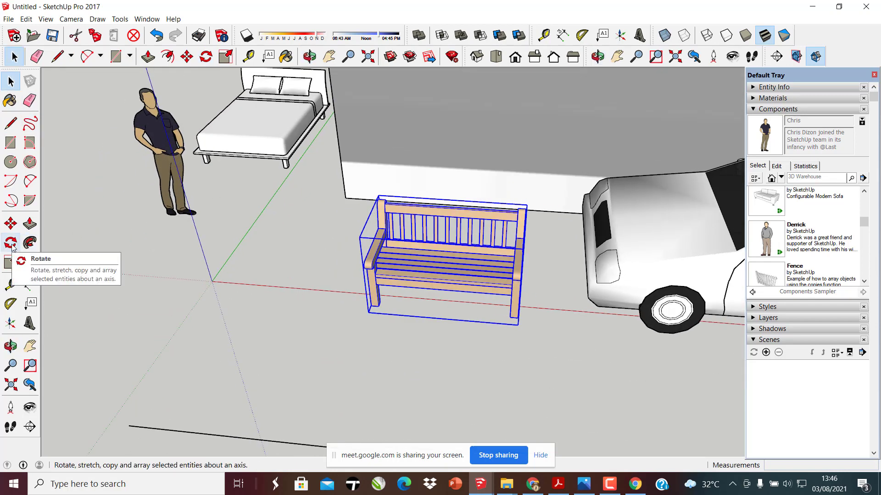
key("r")
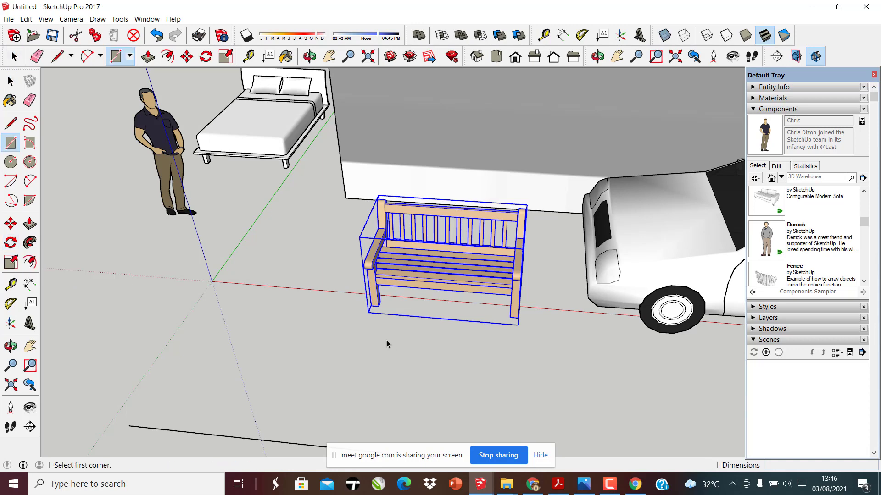
key("q")
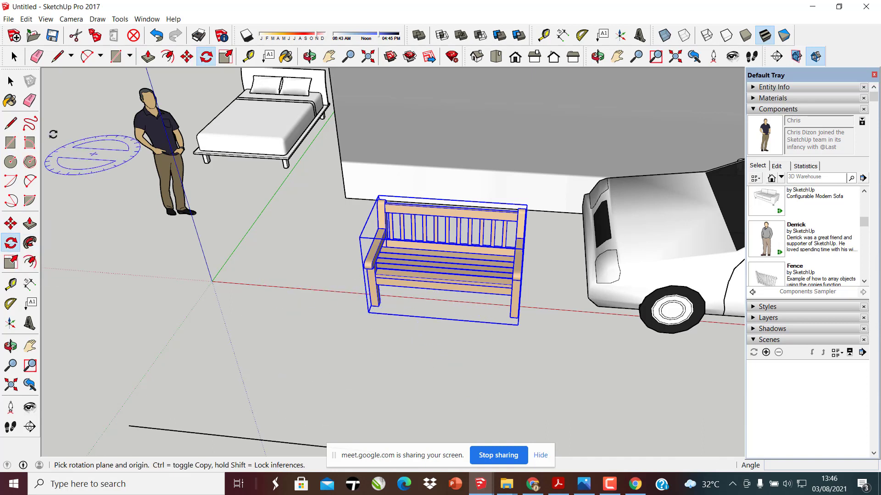
left_click(11, 81)
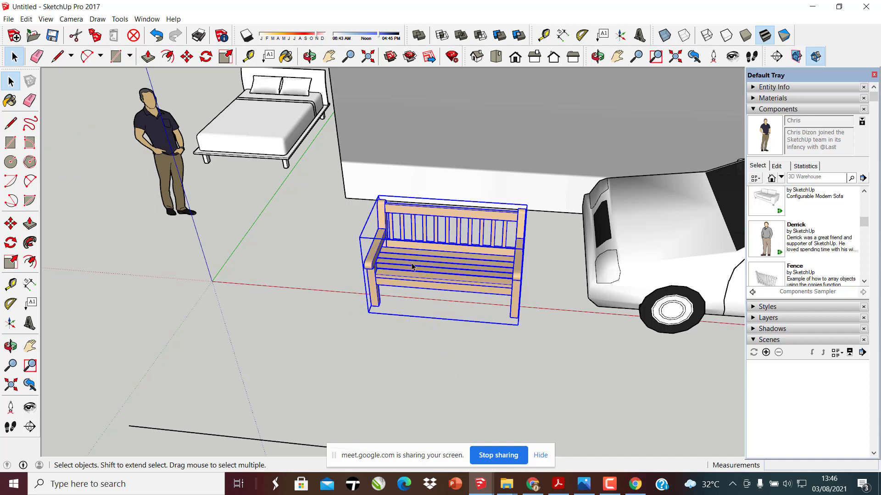
Rotate the bench 90° on the ground plane about its front corner nearest the origin, aligning its front edge with the green axis
left_click(388, 331)
left_click(413, 270)
key("q")
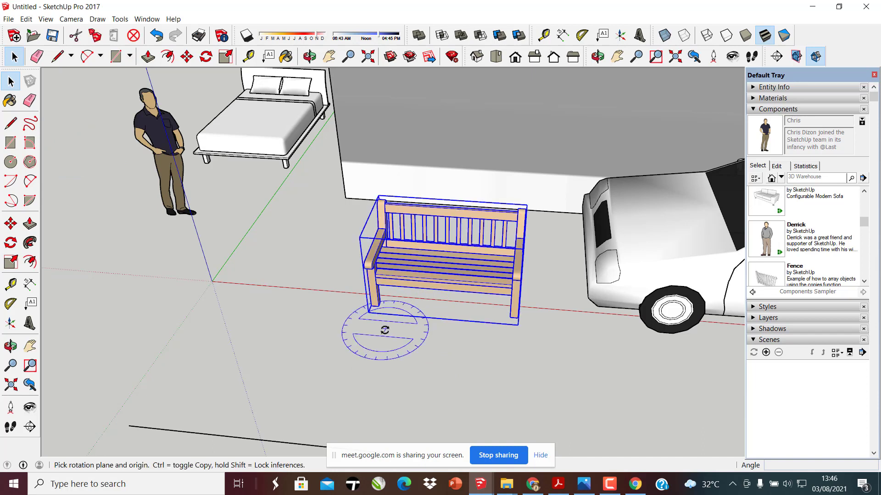
left_click(368, 311)
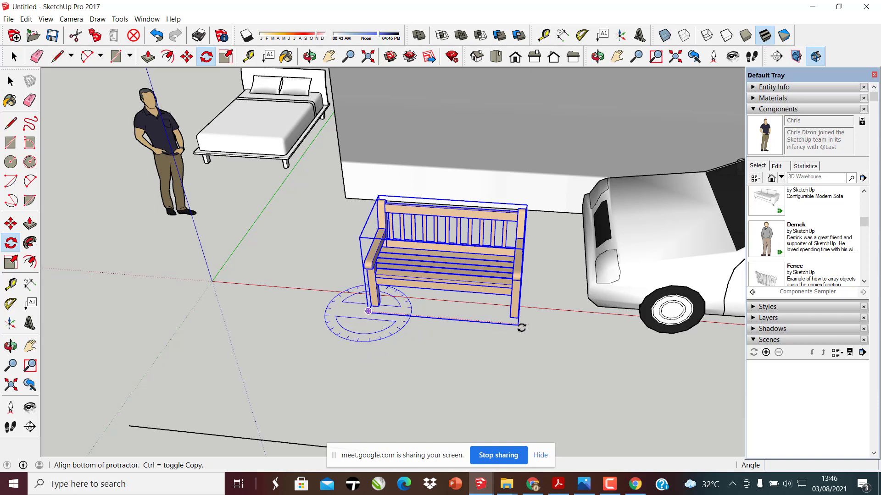
left_click(517, 323)
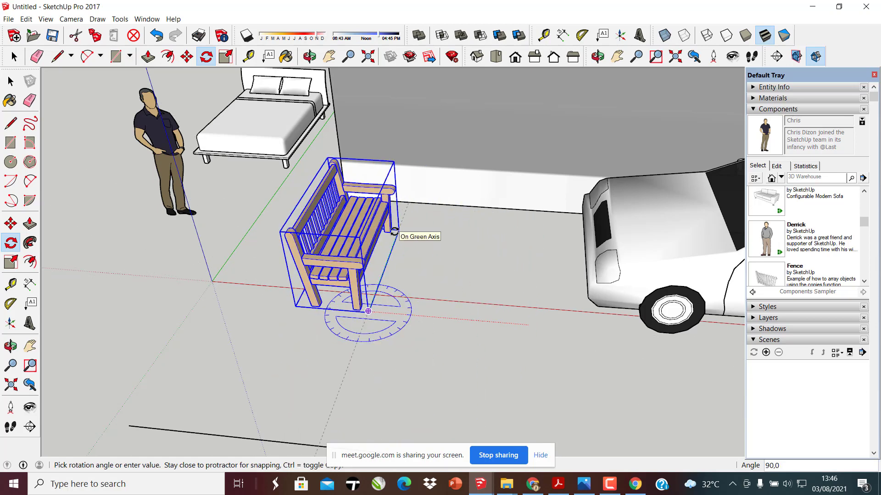
left_click(396, 233)
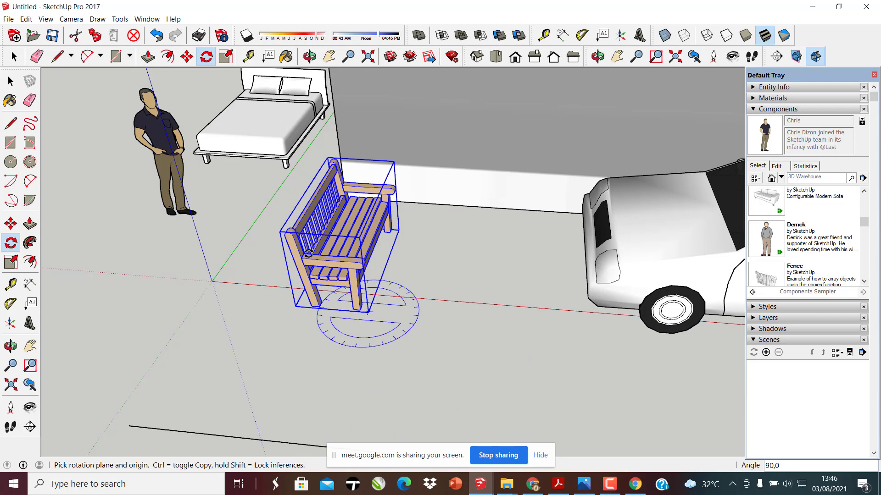
scroll(459, 322, "up", 3)
scroll(409, 317, "down", 2)
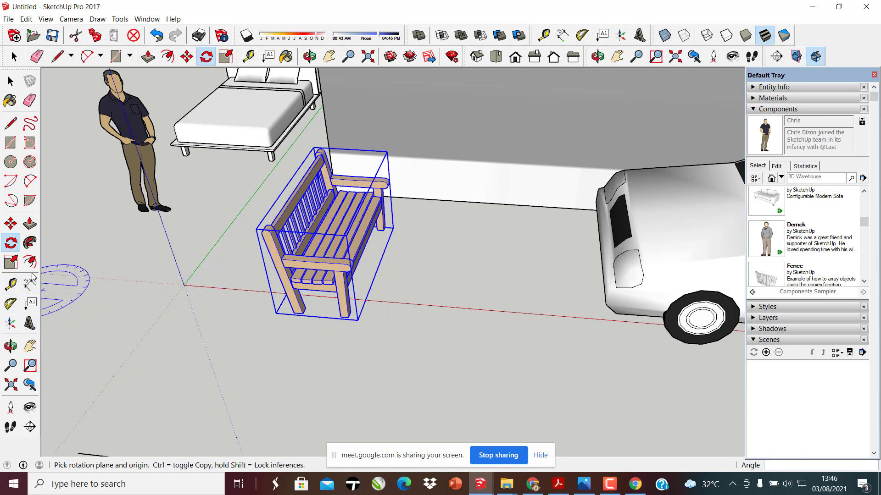
left_click(21, 287)
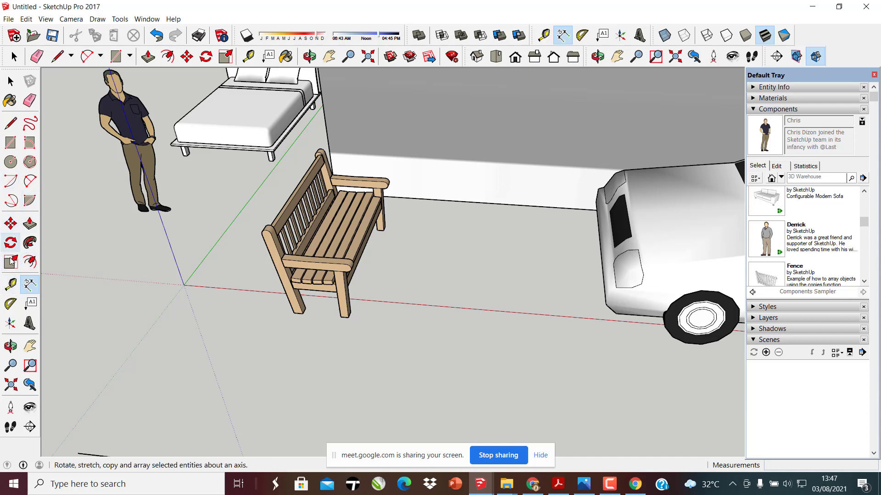
left_click(30, 243)
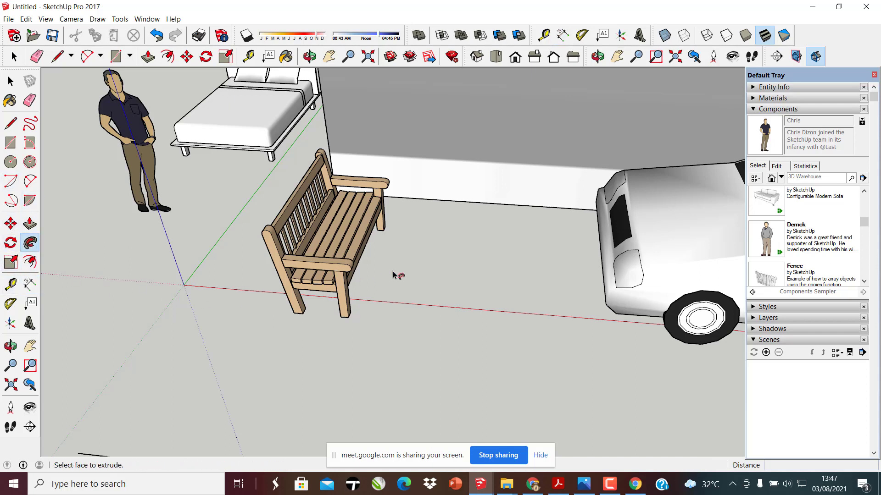
scroll(413, 251, "up", 2)
scroll(246, 304, "up", 3)
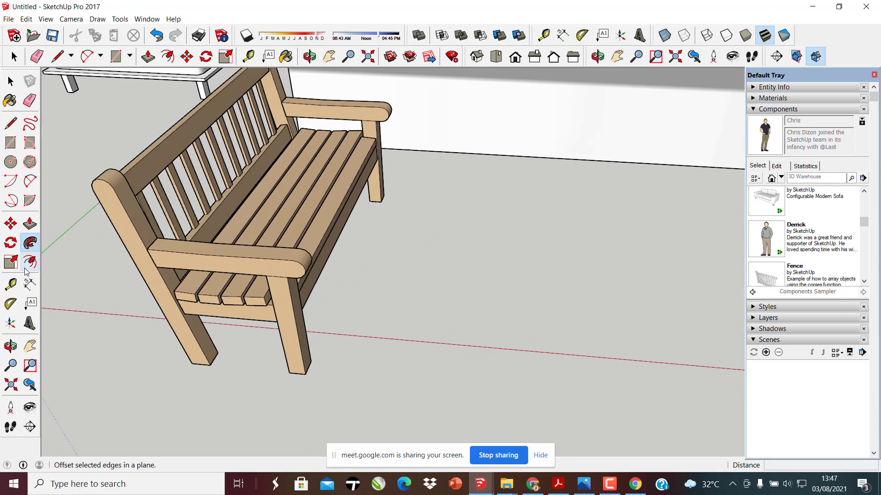
left_click(10, 243)
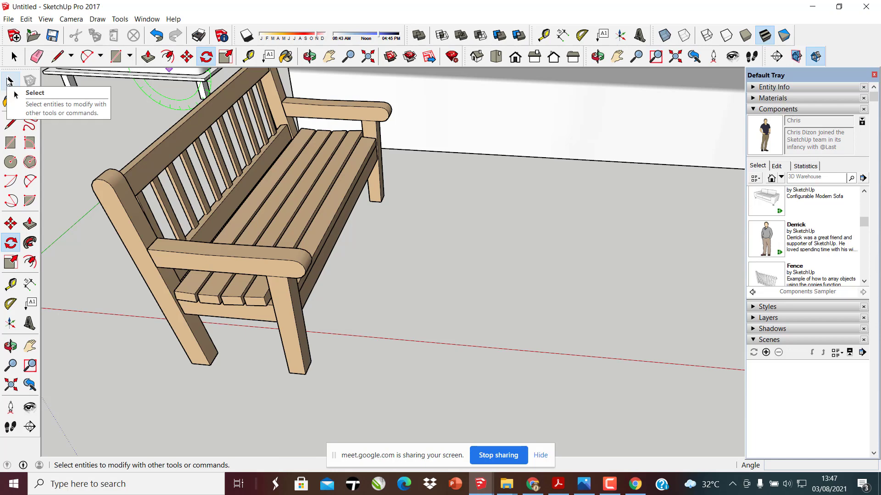
left_click(10, 82)
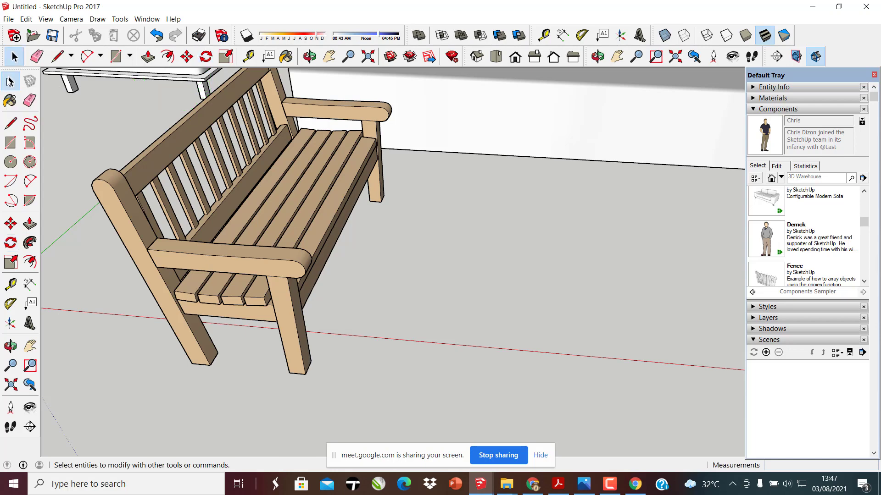
Switch to the module PDF in Acrobat Reader and read page 8's mouse button table and the note on selecting first
left_click(558, 483)
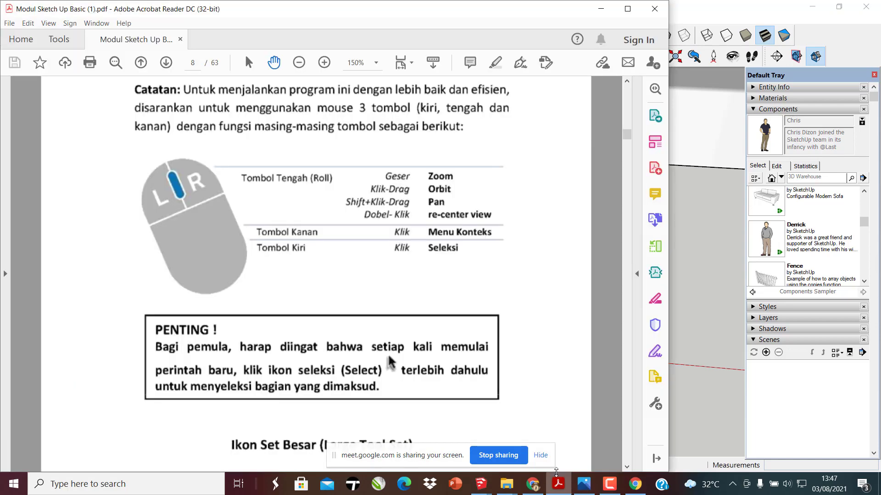
scroll(390, 319, "down", 2)
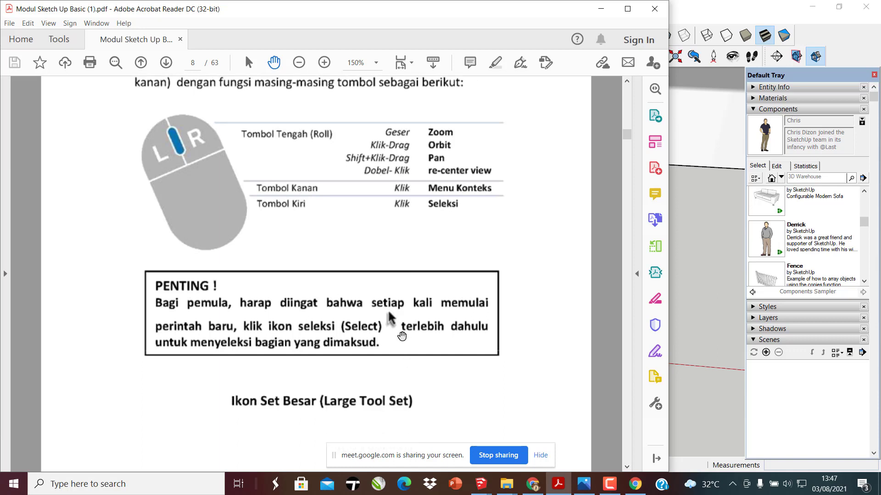
scroll(396, 334, "up", 1)
scroll(396, 334, "down", 1)
scroll(409, 324, "up", 2)
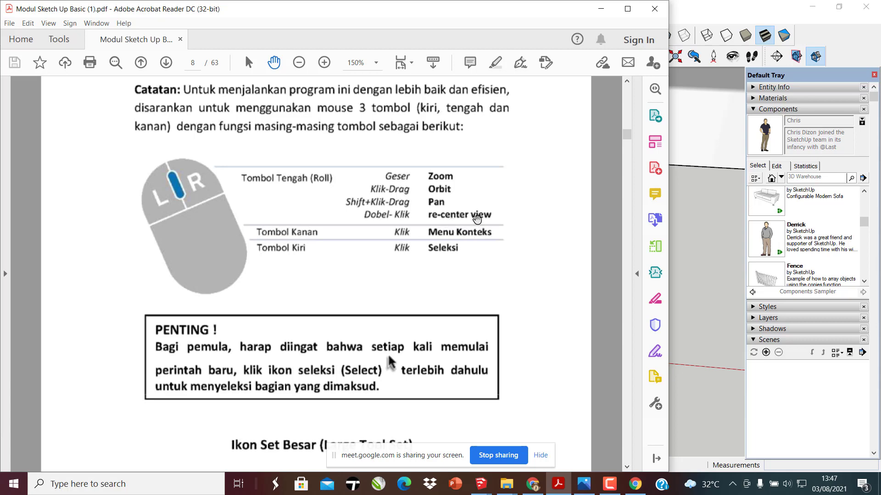
scroll(747, 201, "down", 1)
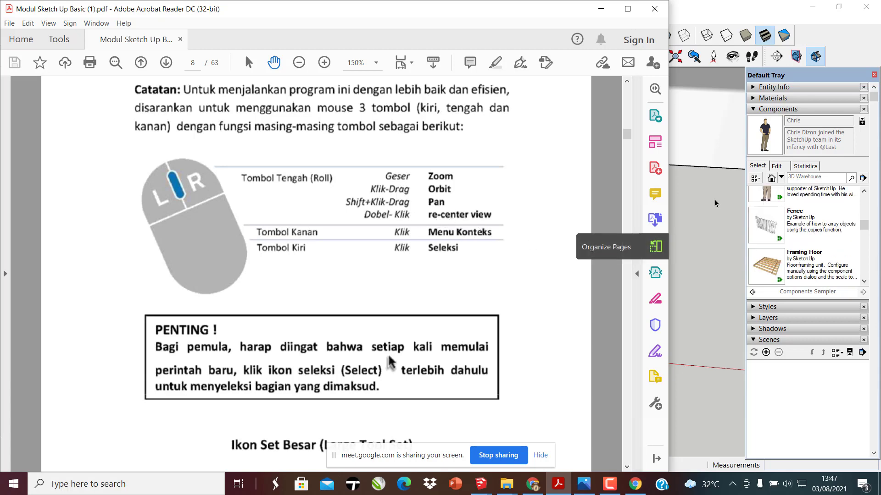
Return to the SketchUp model and demonstrate zooming in and out around the bench, car and large box
left_click(714, 201)
middle_click_drag(562, 243, 527, 256)
scroll(514, 256, "down", 5)
scroll(211, 251, "down", 2)
scroll(493, 210, "up", 5)
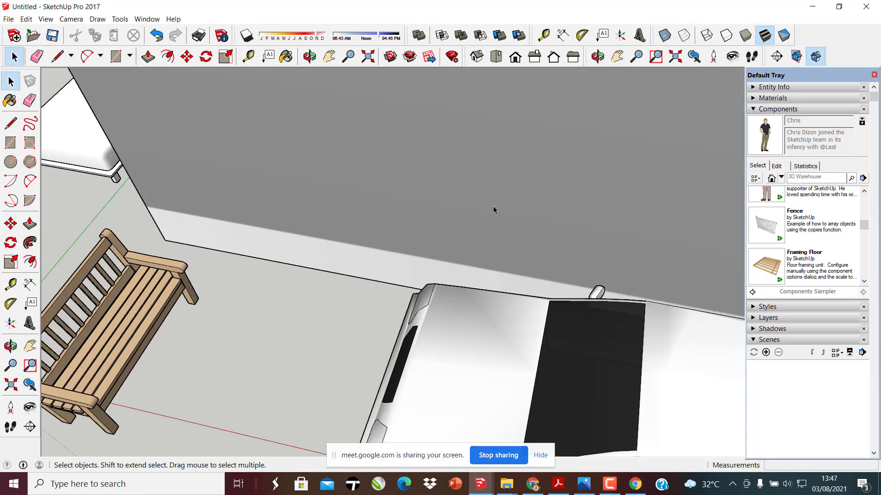
middle_click_drag(494, 211, 303, 196)
scroll(486, 222, "down", 1)
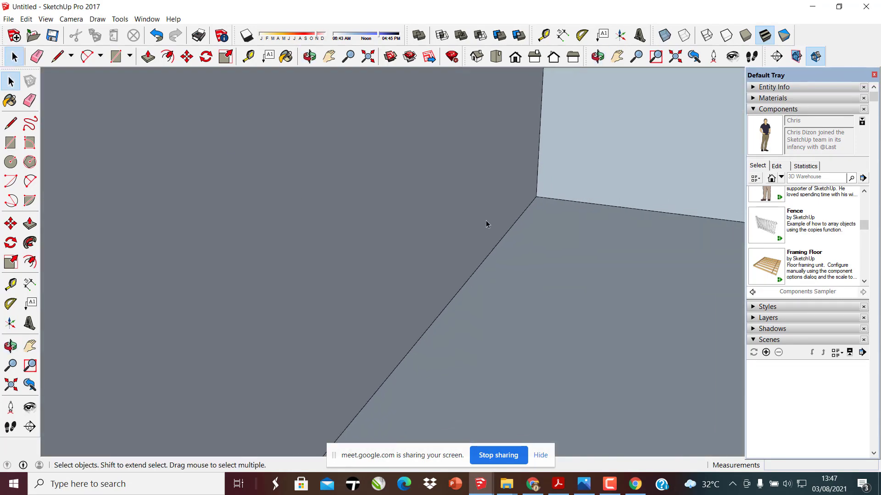
scroll(489, 248, "up", 2)
scroll(497, 238, "down", 1)
scroll(440, 189, "up", 2)
scroll(454, 204, "down", 1)
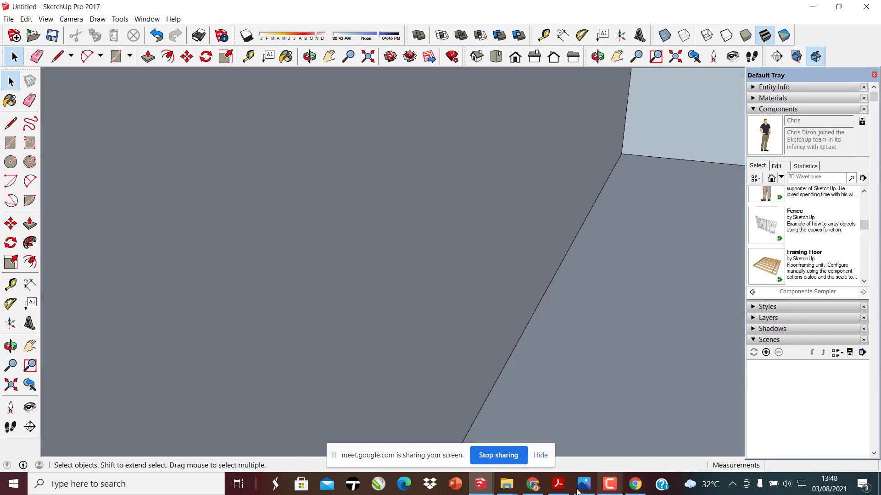
Check the PDF's mouse button table and examine the SketchUp model by orbiting below, beside and above the bench, figure and bed
left_click(558, 484)
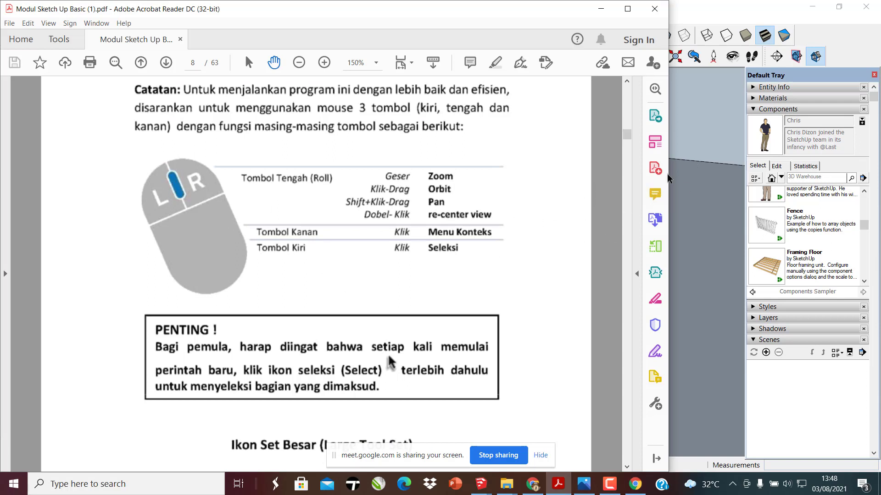
key("alt+Tab")
mouse_move(485, 248)
middle_mouse_down()
mouse_move(508, 281)
mouse_move(436, 195)
mouse_move(452, 197)
middle_mouse_up()
middle_click_drag(524, 222, 523, 188)
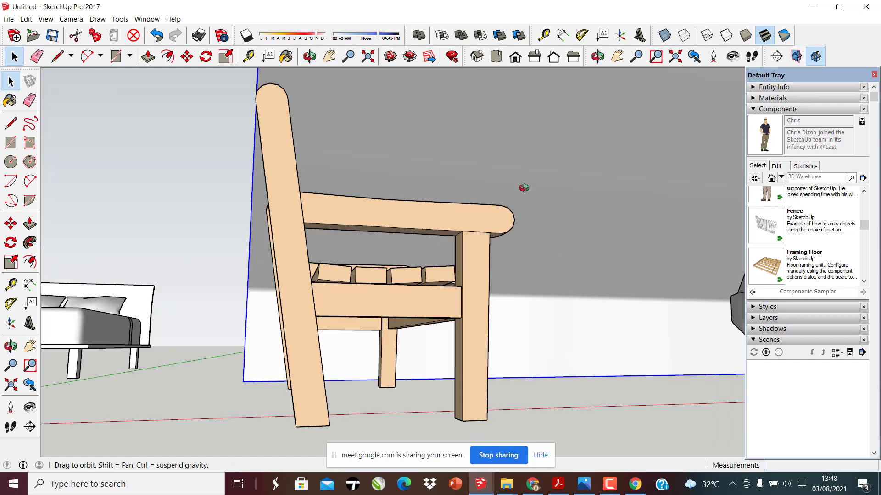
scroll(586, 213, "down", 3)
scroll(515, 220, "down", 3)
mouse_move(515, 220)
middle_mouse_down()
mouse_move(514, 203)
mouse_move(505, 210)
middle_mouse_up()
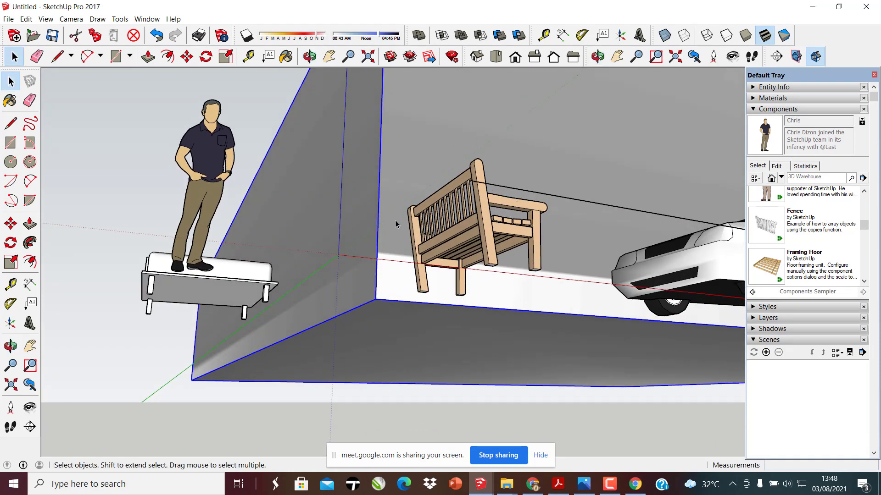
middle_click_drag(396, 221, 483, 316)
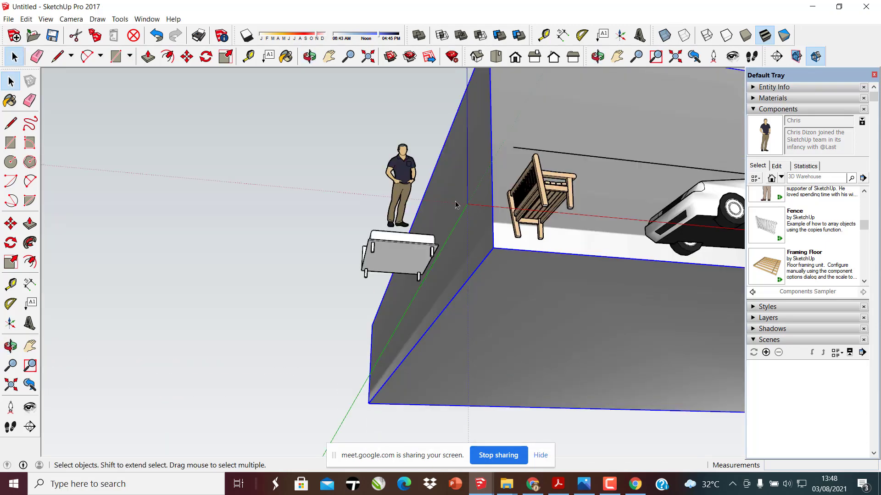
scroll(455, 205, "up", 5)
scroll(452, 236, "down", 4)
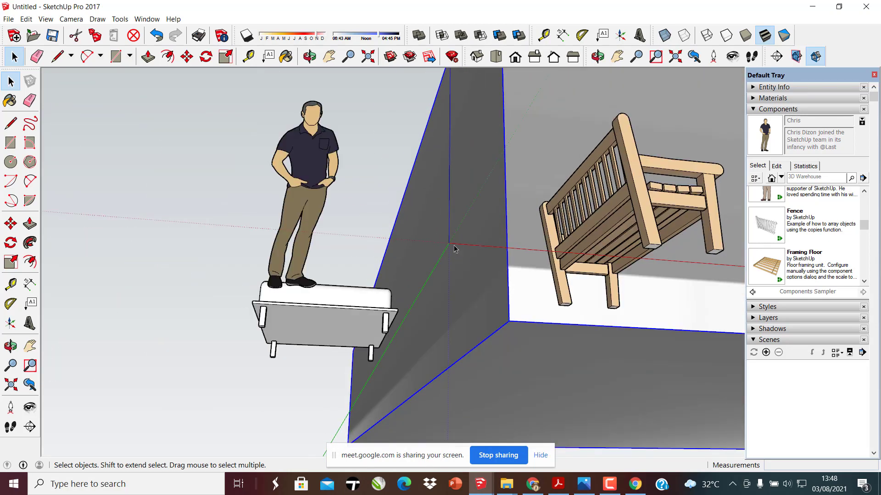
scroll(454, 249, "down", 2)
middle_click_drag(472, 282, 433, 380)
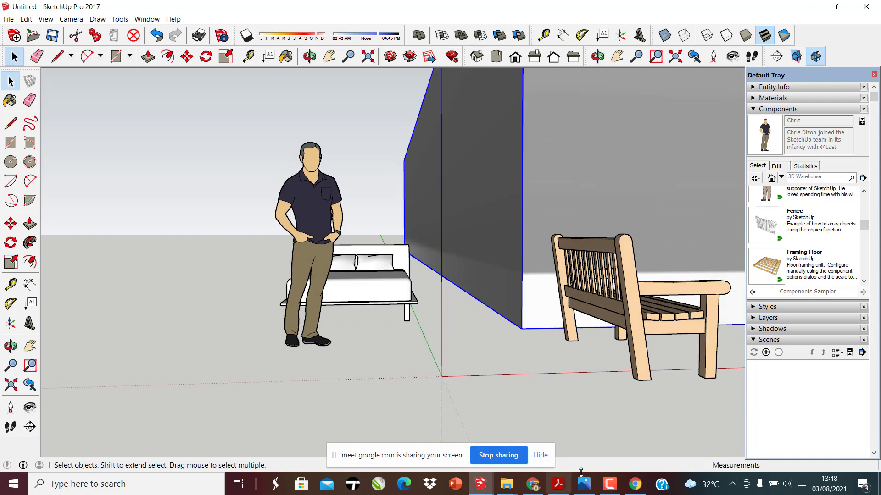
middle_click_drag(503, 220, 568, 456)
scroll(291, 294, "down", 3)
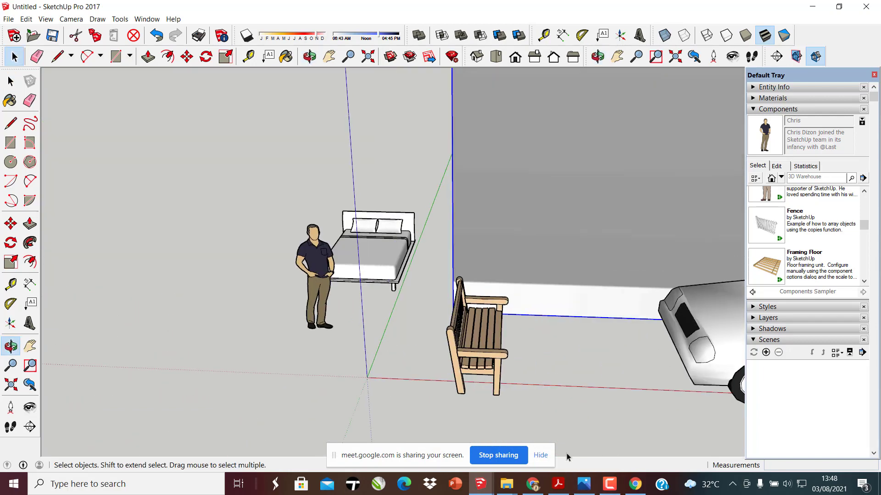
Review the middle button's Orbit entry in the PDF and orbit the model to view the bench diagonally from above
left_click(558, 484)
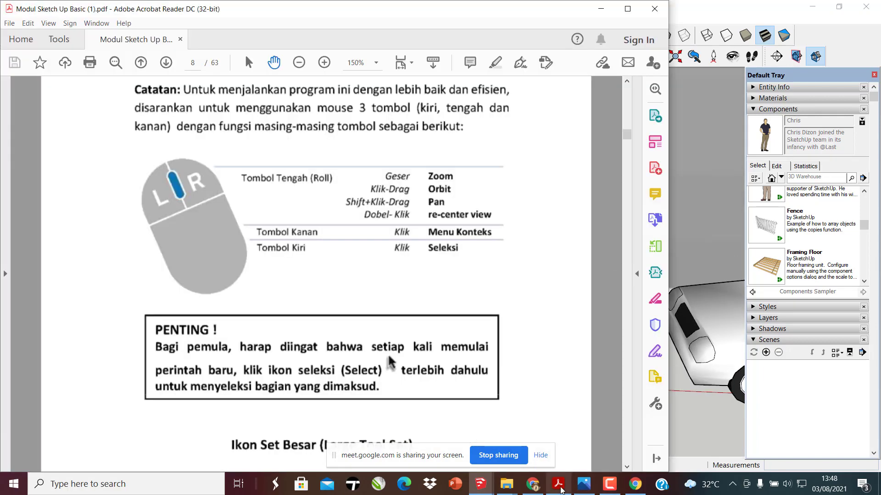
left_click(670, 270)
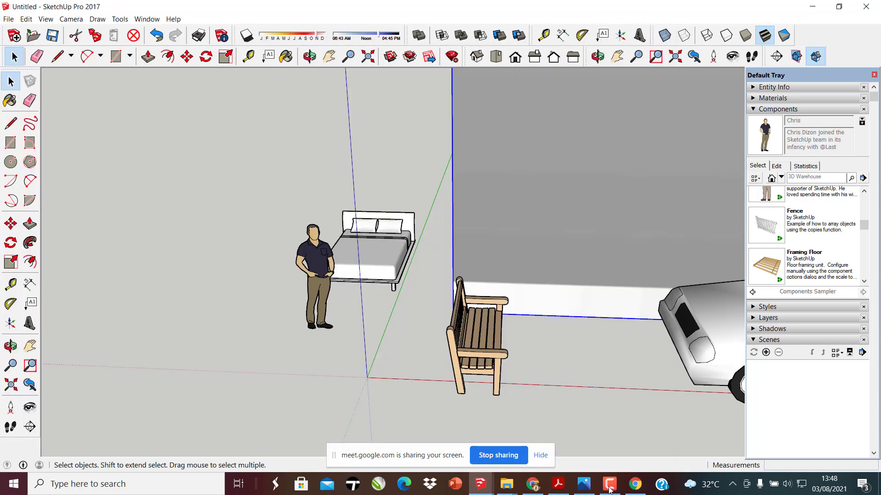
left_click(558, 484)
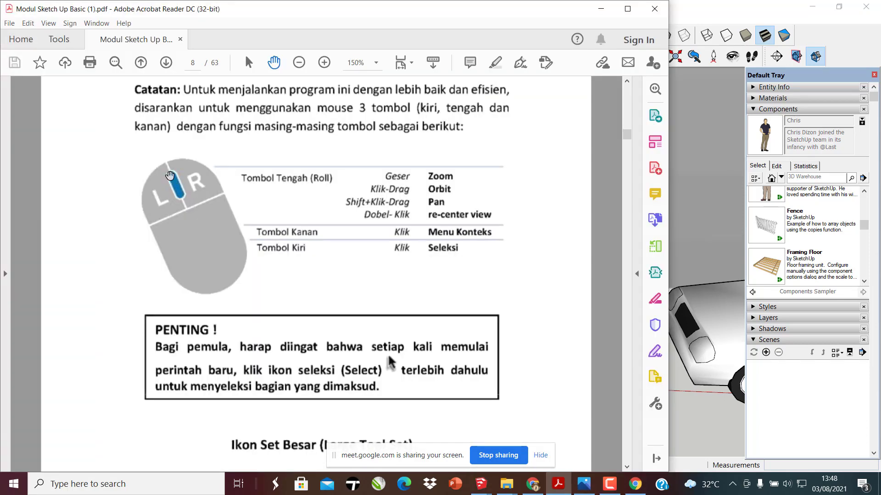
key("alt+Tab")
middle_click_drag(379, 252, 580, 422)
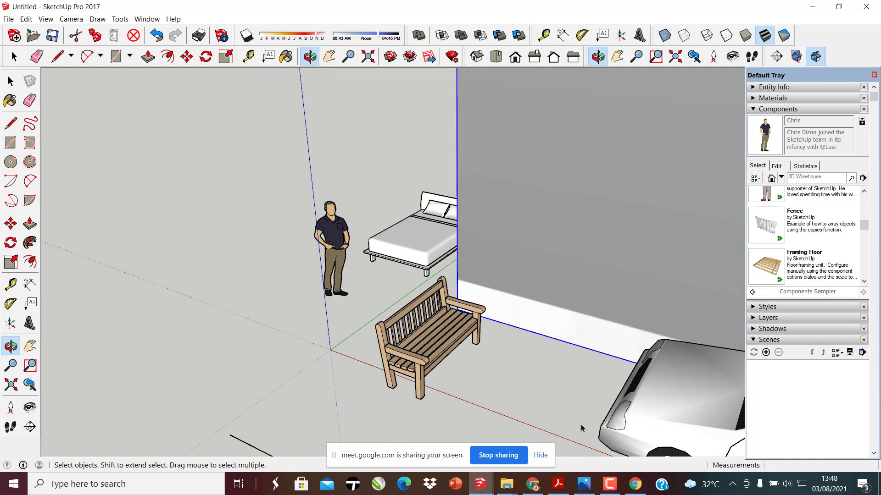
Review the middle button's Pan entry in the PDF and demonstrate panning across the SketchUp model
left_click(567, 488)
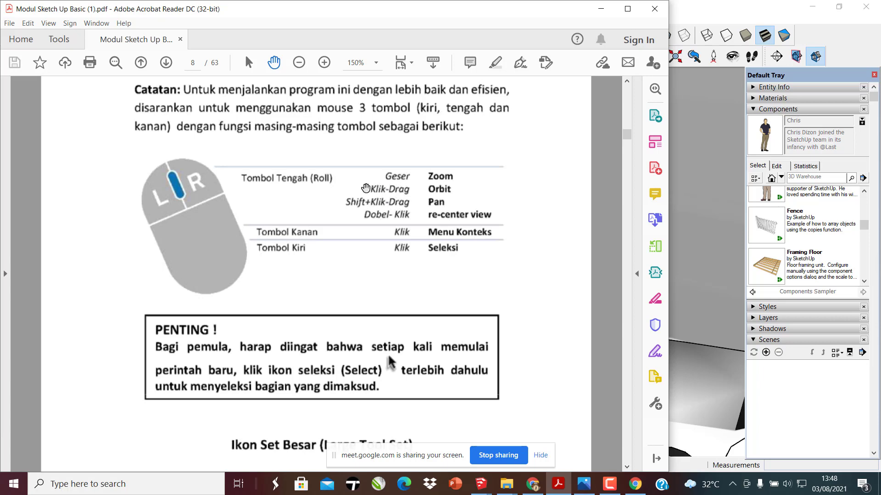
left_click(711, 167)
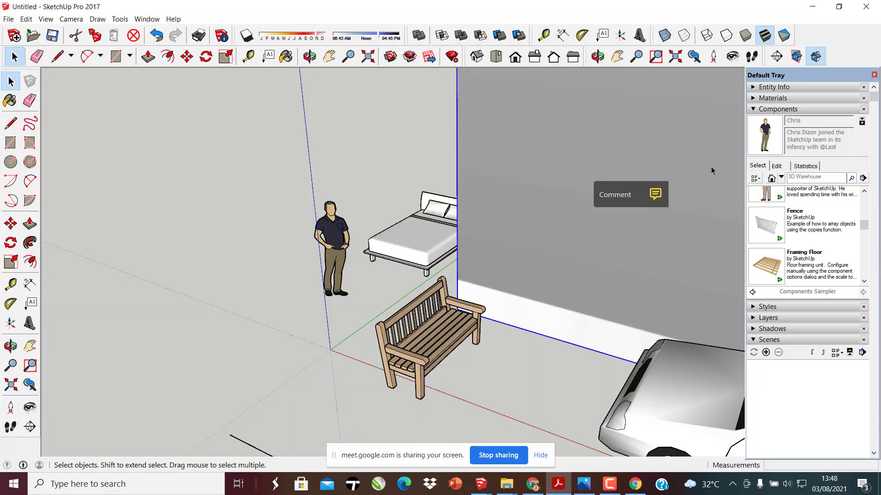
left_click(556, 486)
left_click(714, 203)
mouse_move(414, 250)
middle_mouse_down("shift")
mouse_move(530, 294)
mouse_move(361, 231)
mouse_move(399, 205)
mouse_move(350, 246)
mouse_move(416, 158)
mouse_move(455, 83)
mouse_move(333, 131)
mouse_move(418, 321)
mouse_move(461, 381)
mouse_move(423, 333)
mouse_move(546, 202)
mouse_move(542, 353)
mouse_move(238, 242)
mouse_move(276, 239)
mouse_move(302, 260)
mouse_move(692, 269)
mouse_move(733, 316)
mouse_move(458, 275)
mouse_move(413, 270)
mouse_move(584, 309)
mouse_move(162, 254)
mouse_move(164, 236)
mouse_move(222, 228)
mouse_move(249, 233)
mouse_move(22, 226)
mouse_move(10, 235)
middle_mouse_up("shift")
scroll(302, 202, "up", 1)
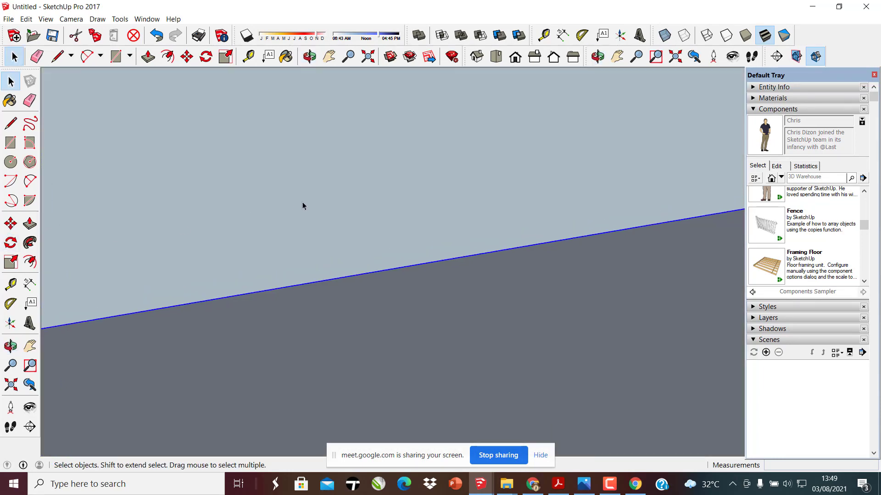
Bring the bench, figure and bed back into view, and review the Large Tool Set icon list on page 9 of the PDF
middle_click_drag(302, 202, 333, 194)
middle_click_drag(218, 194, 576, 261)
middle_click_drag(427, 244, 519, 295)
scroll(519, 295, "up", 2)
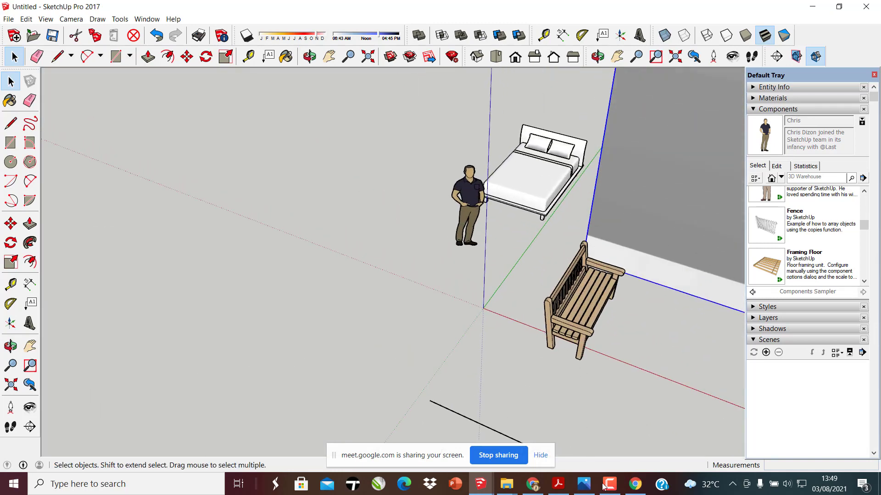
left_click(562, 492)
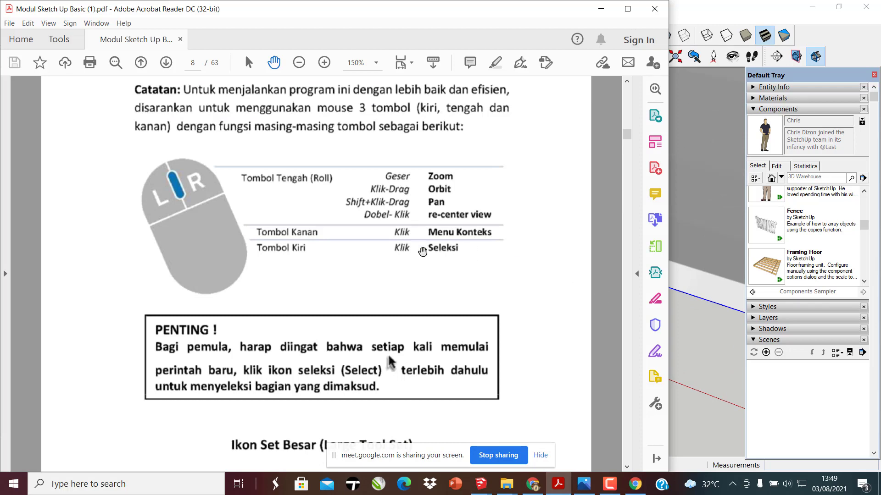
scroll(392, 291, "down", 10)
scroll(394, 302, "down", 1)
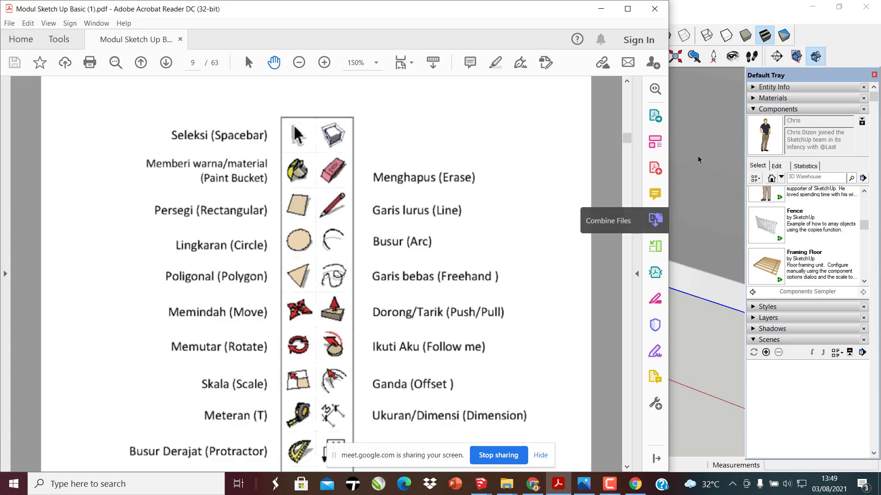
Return to the SketchUp model and draw a ground rectangle of about 475 by 250 in front of the standing figure
key("alt+Tab")
left_click(10, 143)
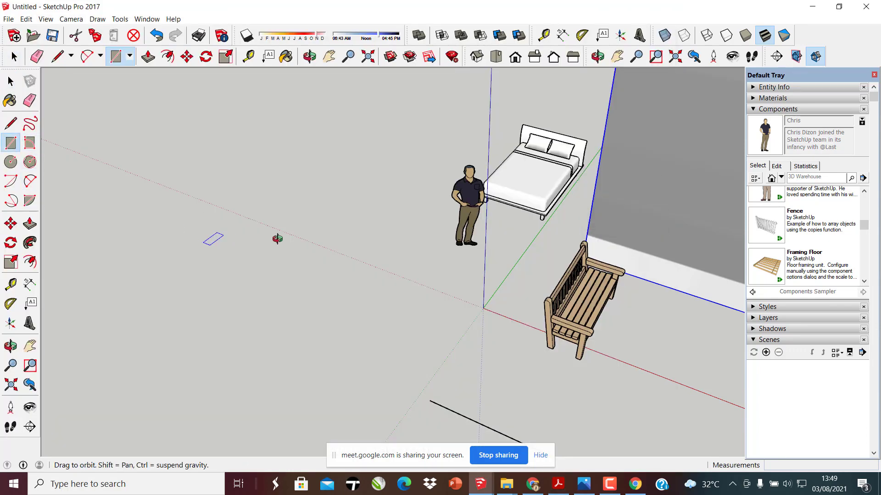
middle_click_drag(277, 232, 173, 194)
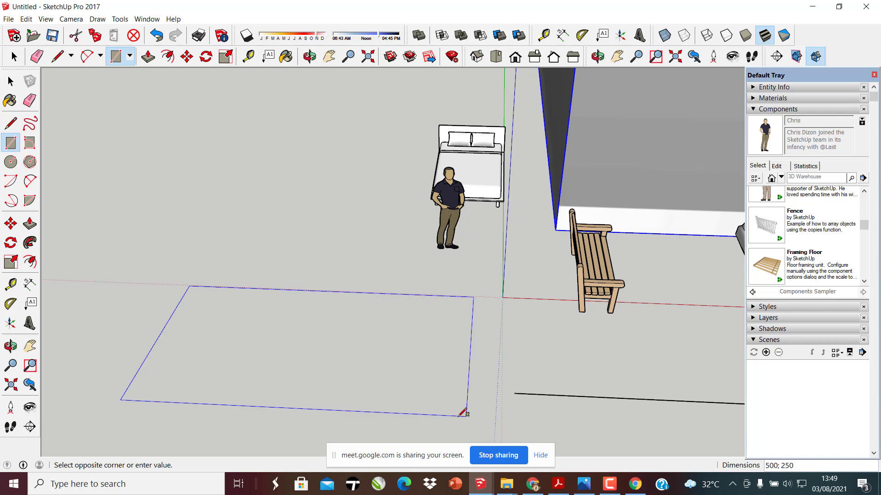
left_click(449, 416)
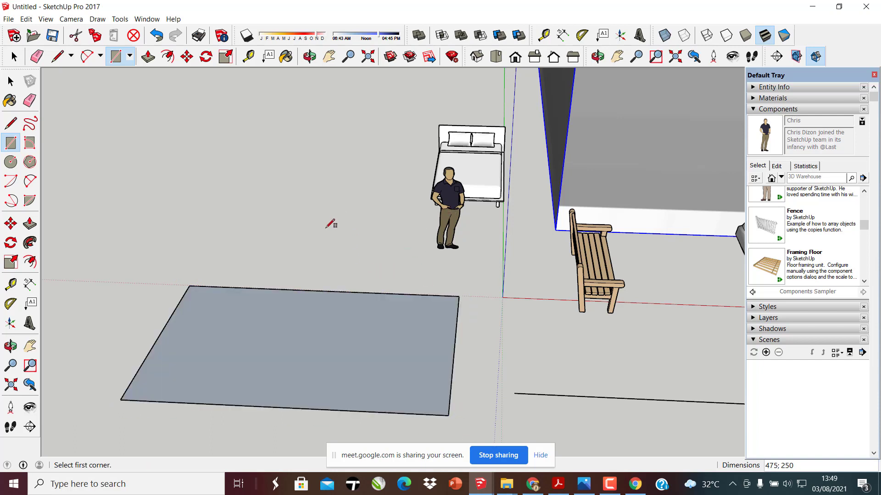
middle_click_drag(330, 224, 298, 294)
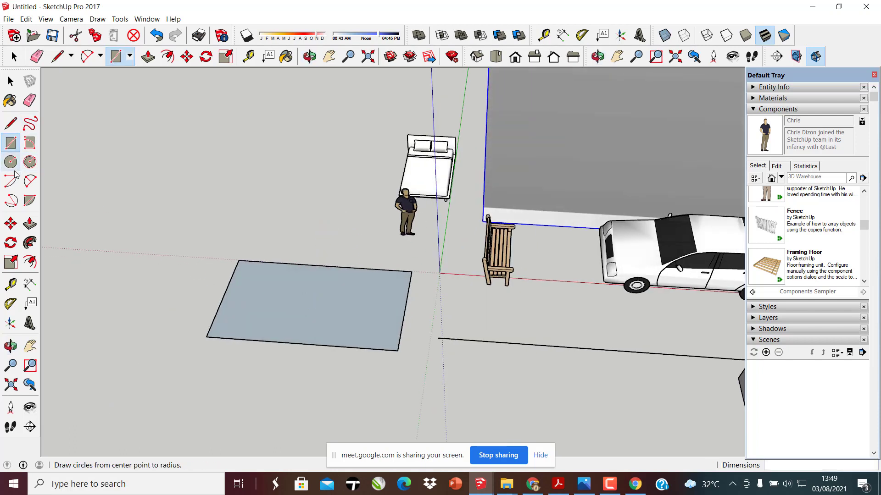
Draw a circle on the ground in front of the rectangle, roughly half as wide as the rectangle
left_click(11, 163)
middle_click_drag(268, 227, 247, 301)
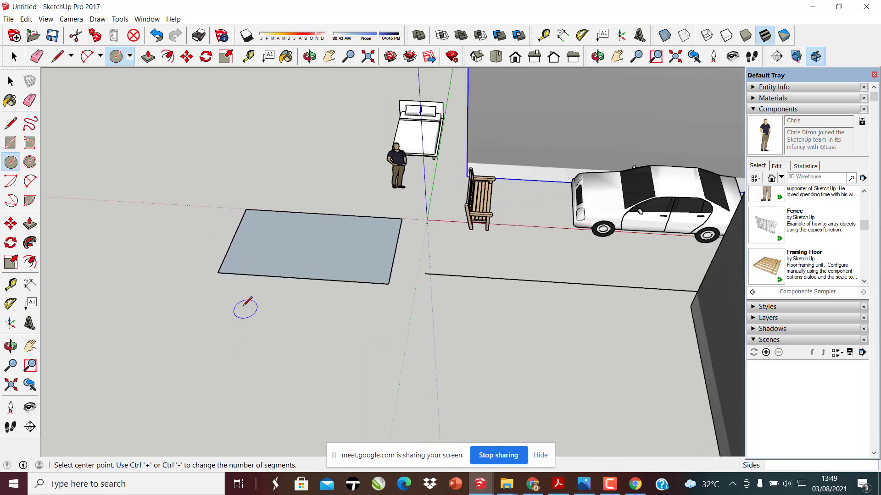
left_click(221, 352)
left_click(242, 301)
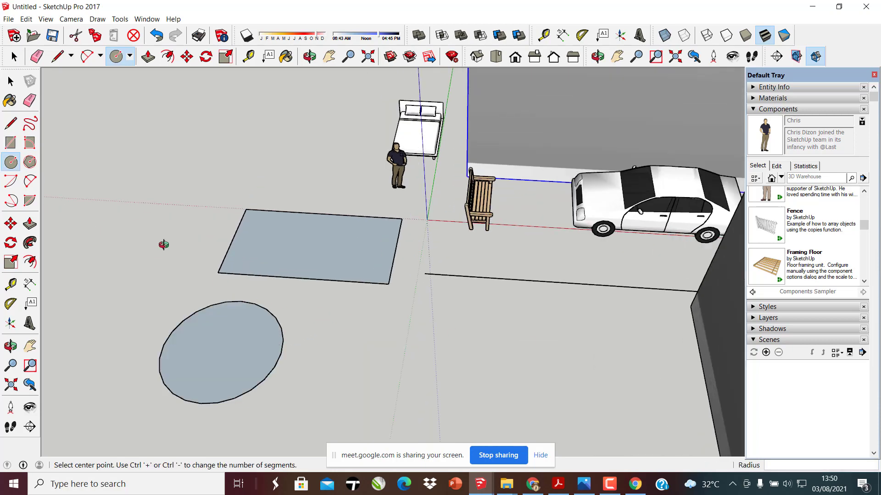
middle_click_drag(163, 243, 122, 246)
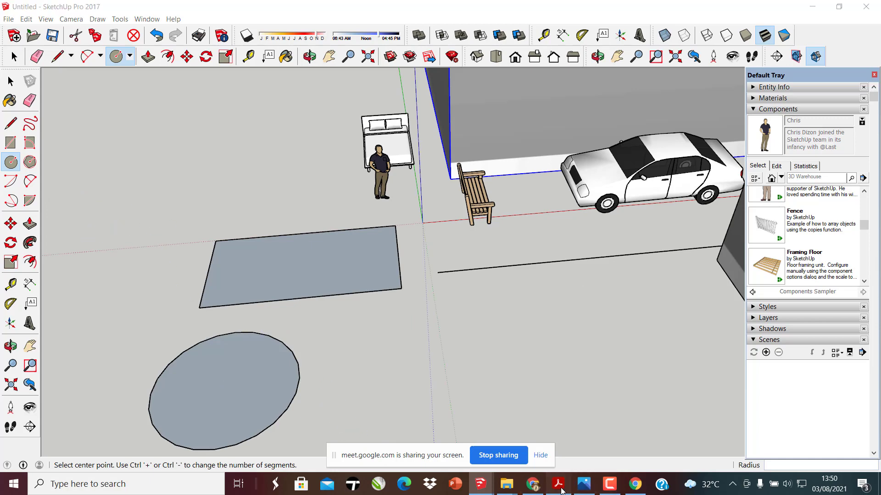
Review the drawing and modification tools in the PDF's icon list, and return to the SketchUp model with the Select tool active
left_click(558, 484)
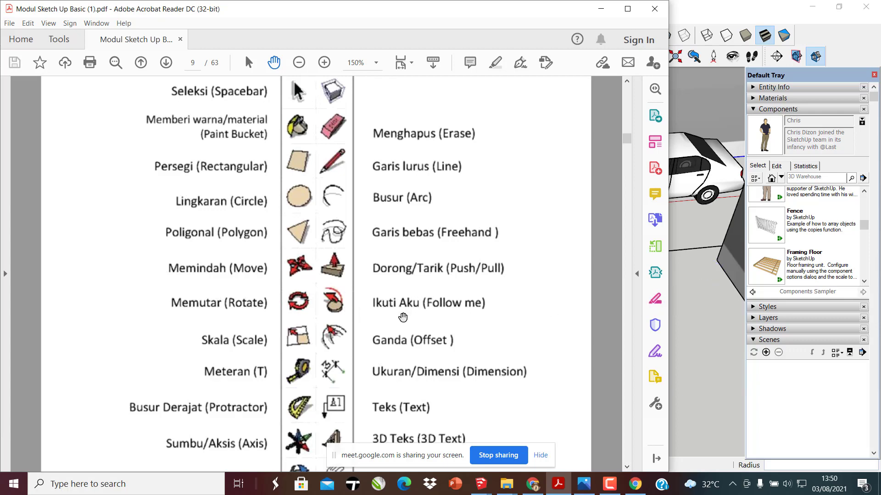
left_click(692, 260)
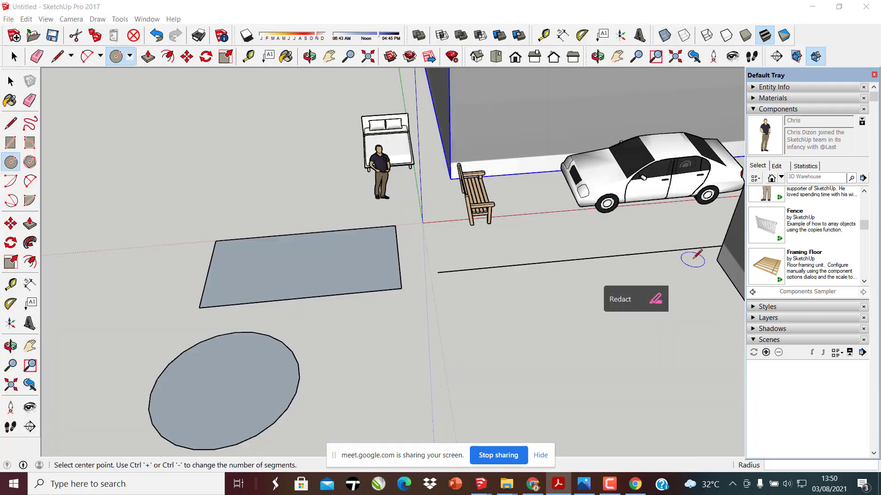
mouse_move(381, 292)
middle_mouse_down()
mouse_move(442, 239)
mouse_move(366, 308)
mouse_move(364, 326)
middle_mouse_up()
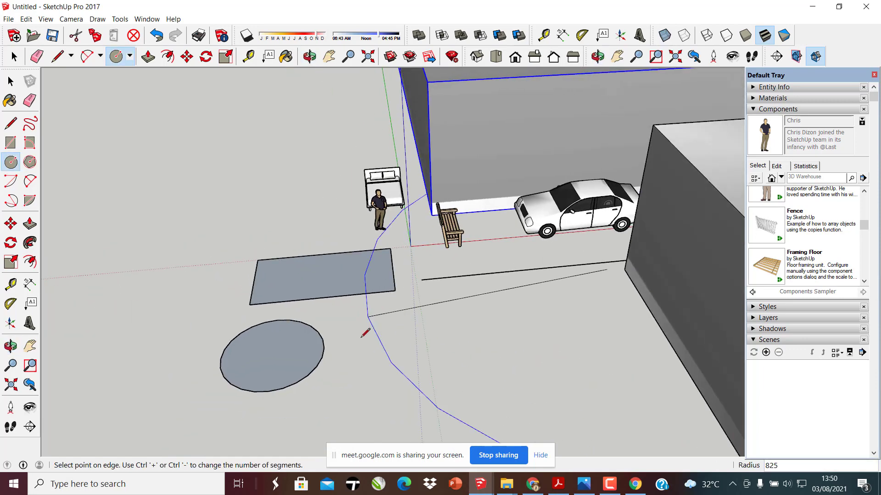
left_click(10, 81)
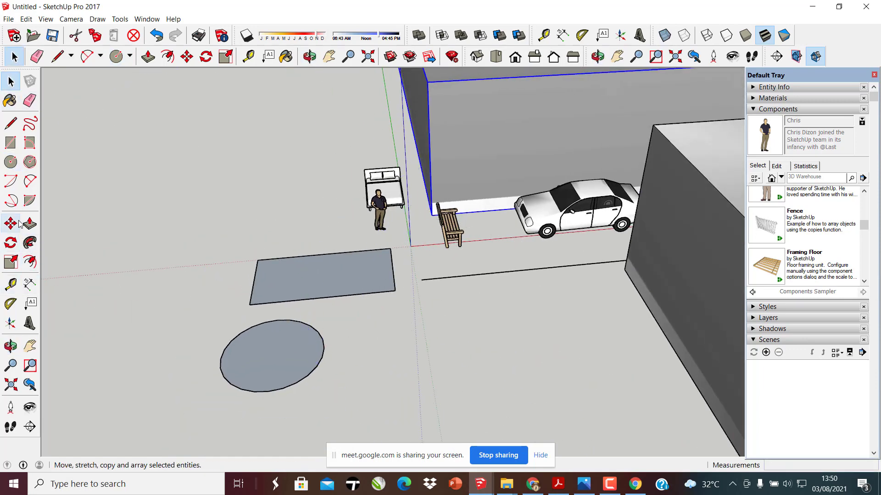
Push/Pull the rectangle's face upward by 225 to make a box
scroll(296, 304, "up", 2)
middle_click_drag(295, 304, 304, 271)
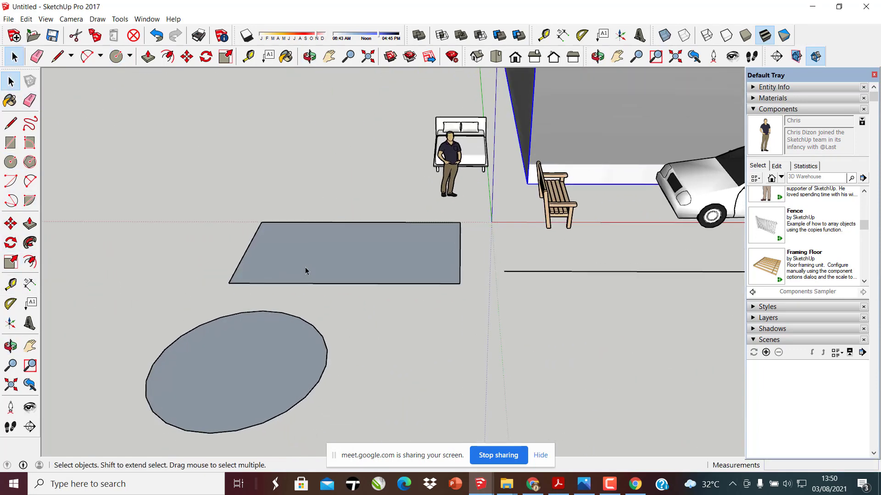
left_click(305, 271)
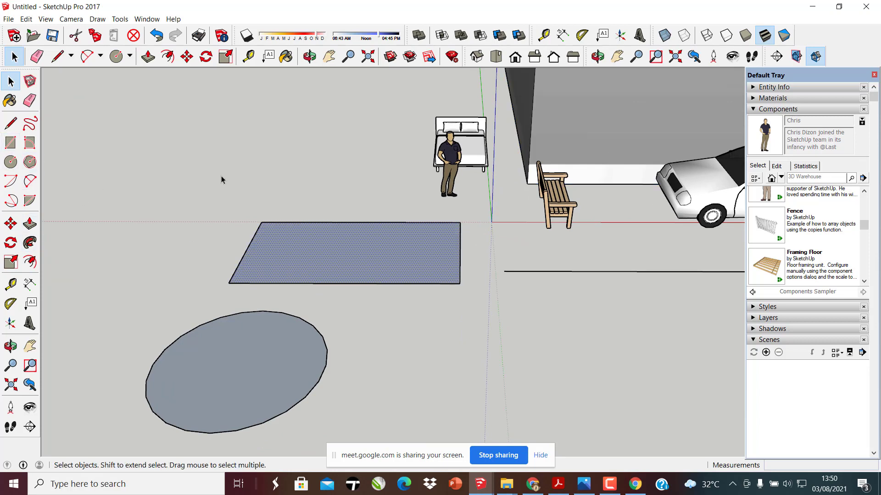
left_click(30, 224)
left_click(295, 250)
left_click(287, 153)
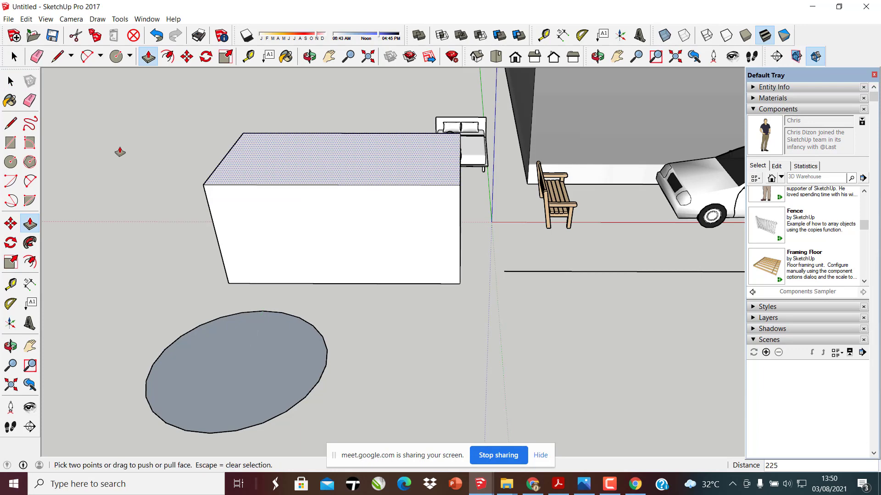
key("space")
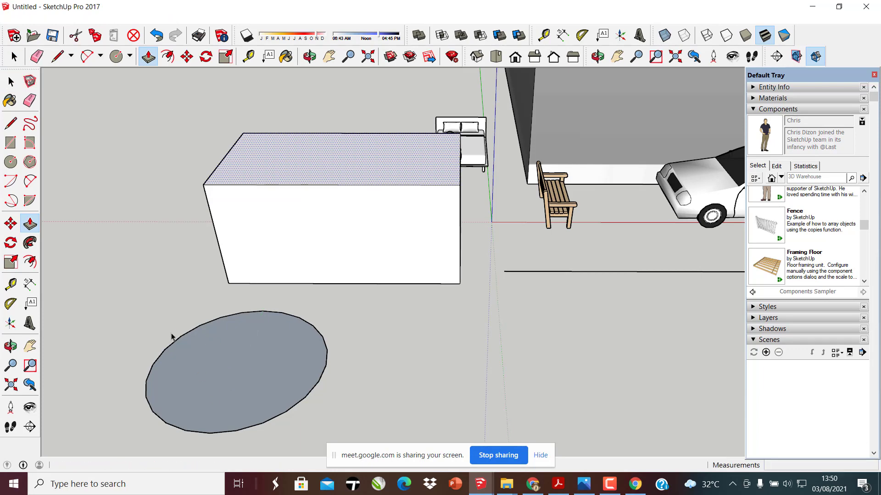
Push/Pull the circle's face upward by 225 to make a cylinder level with the box's top
middle_click_drag(171, 337, 219, 366)
left_click(219, 365)
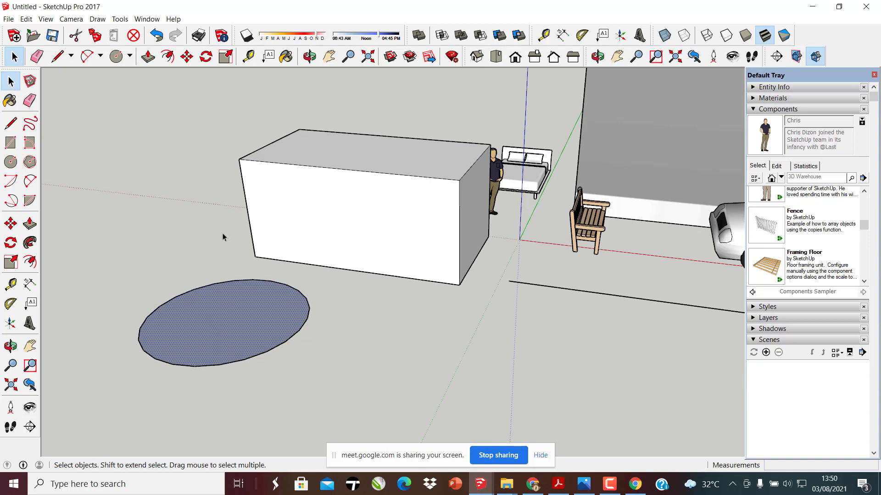
key("p")
left_click(201, 313)
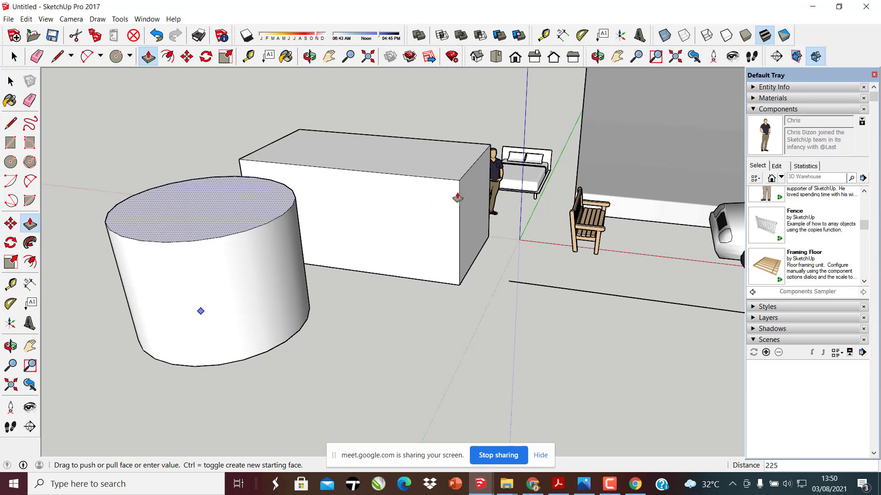
left_click(460, 182)
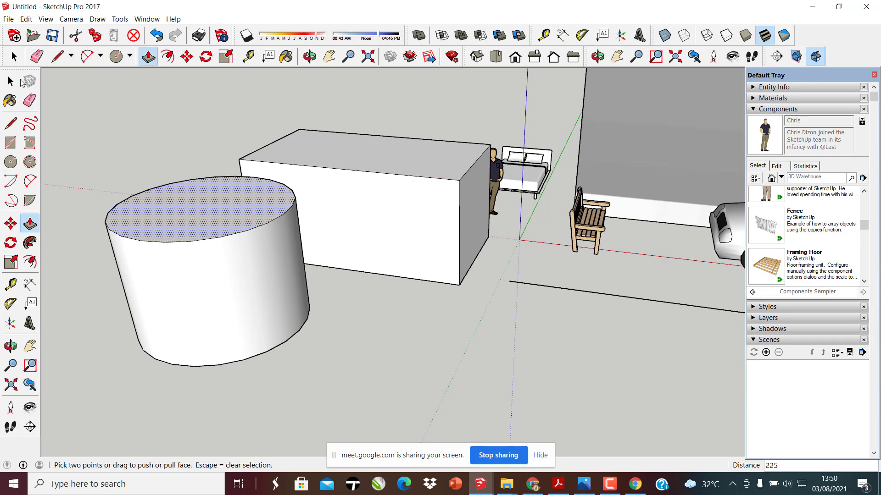
left_click(5, 83)
Examine the whole scene from a distance and open the smaller of the two grey boxes for editing
scroll(288, 250, "down", 5)
middle_click_drag(289, 256, 515, 268)
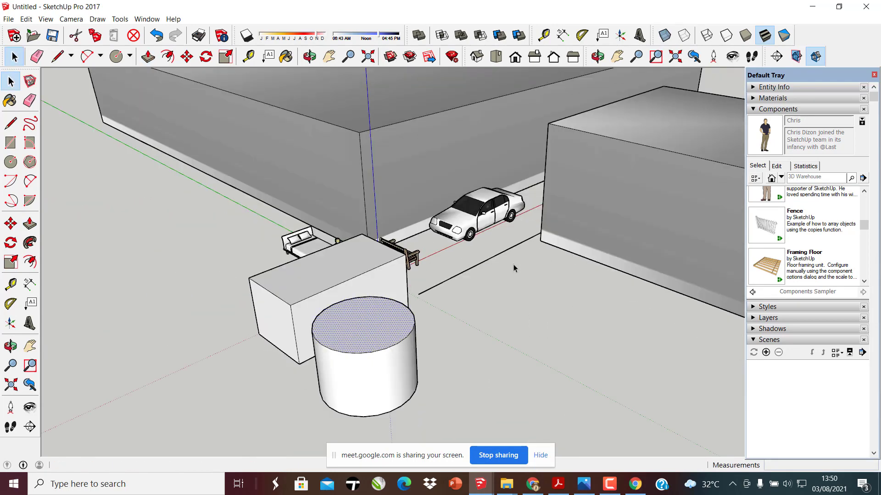
scroll(467, 289, "down", 5)
middle_click_drag(467, 290, 293, 311)
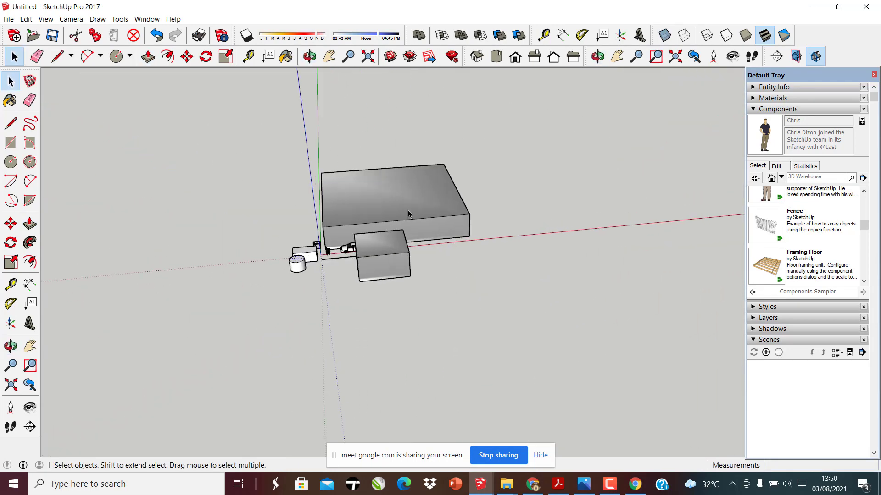
scroll(303, 329, "up", 3)
scroll(304, 329, "up", 3)
left_click(428, 278)
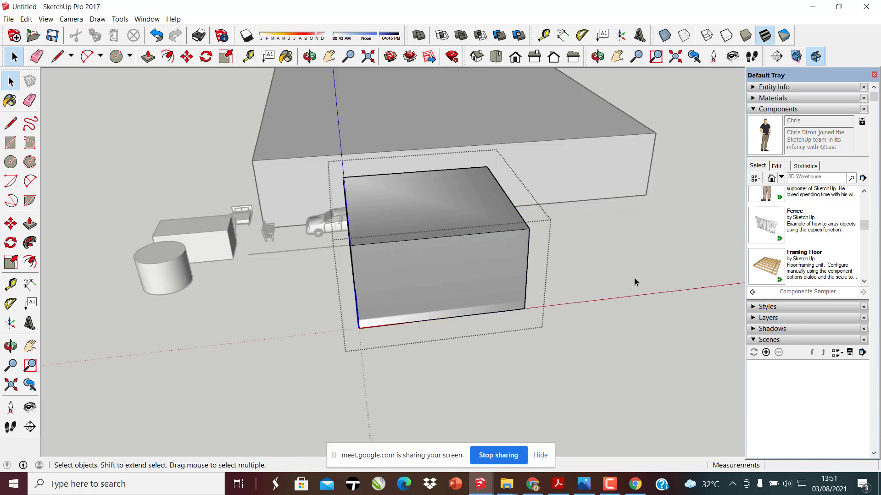
View the restaurant photos in TUGAS 1 INTERIOR .jpg in Photos, and return to the smaller grey box in SketchUp
left_click(582, 485)
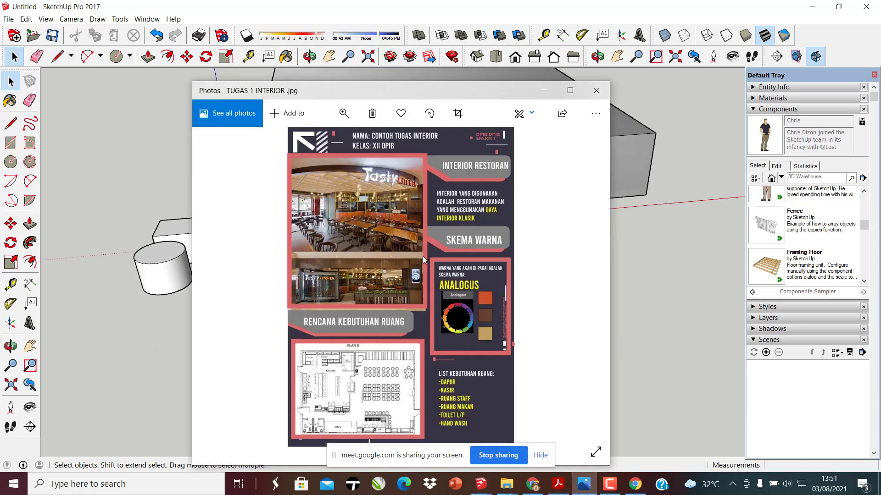
scroll(356, 212, "up", 5)
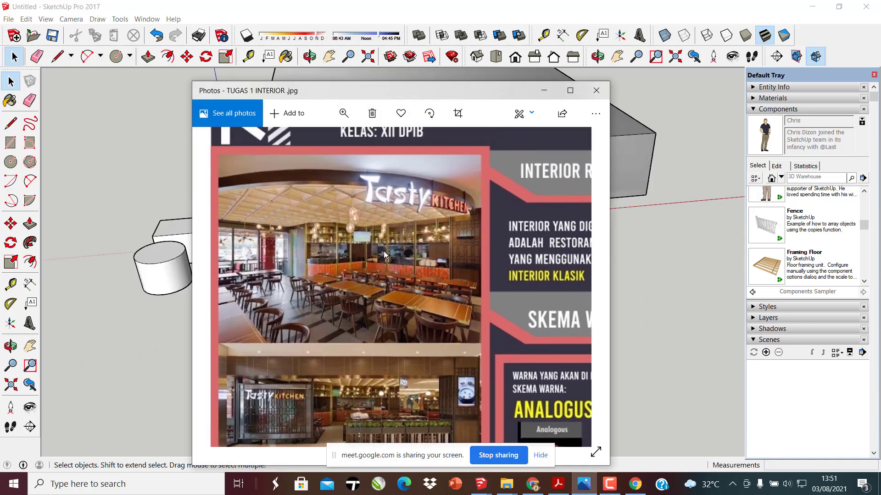
left_click_drag(343, 271, 385, 250)
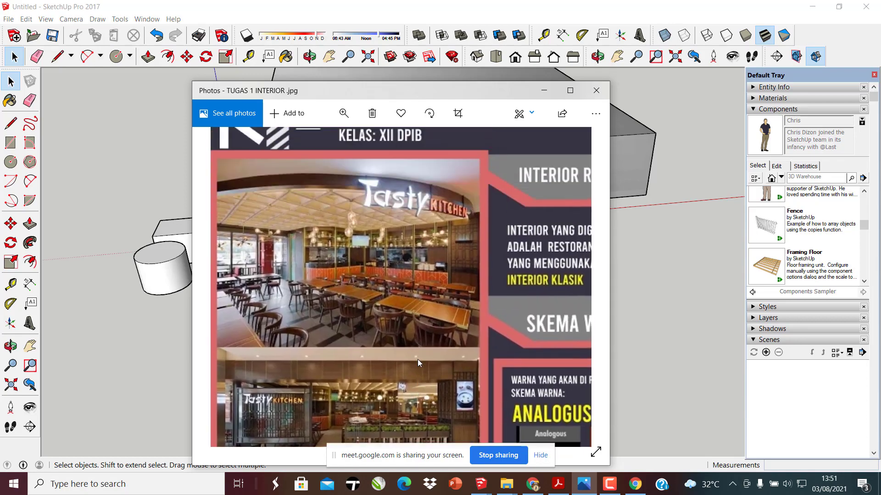
left_click(691, 294)
scroll(395, 259, "up", 4)
left_click(418, 257)
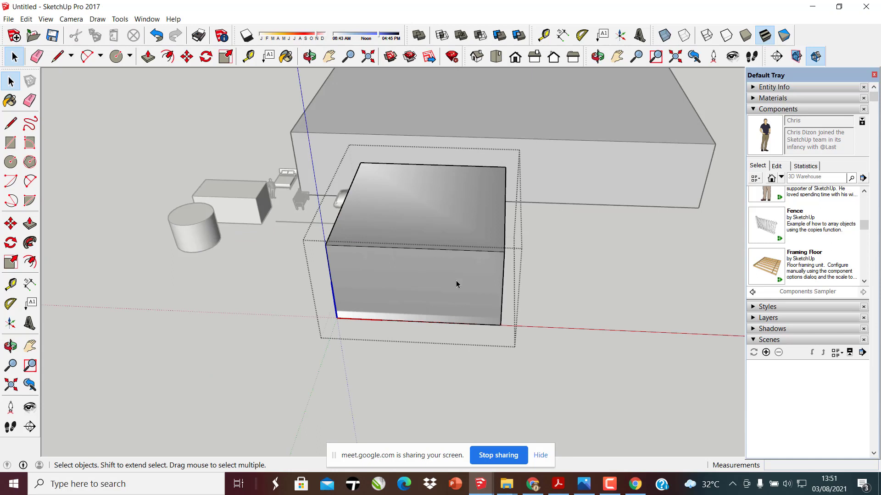
Leave the smaller grey box's editing mode and delete both grey boxes from the model
left_click(538, 329)
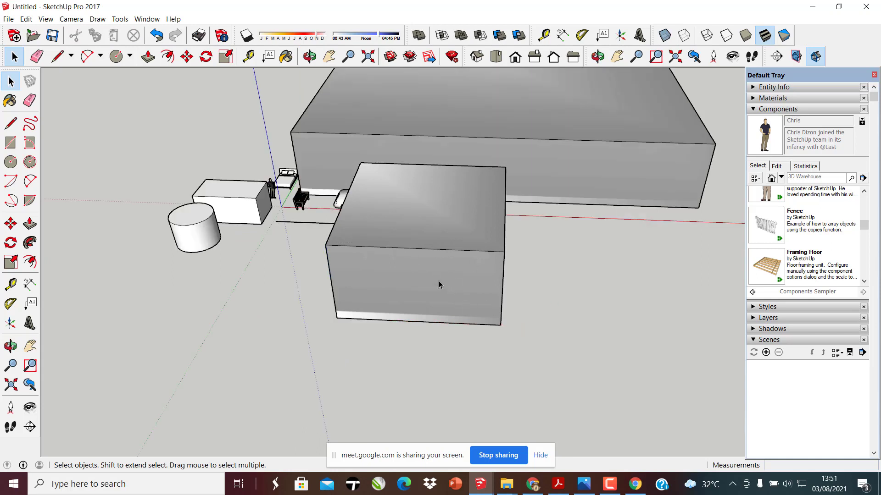
left_click(479, 318)
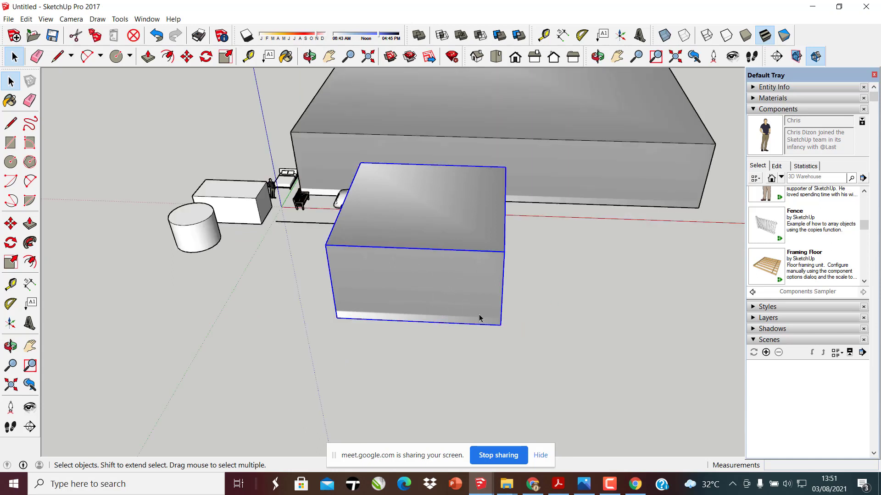
key("Delete")
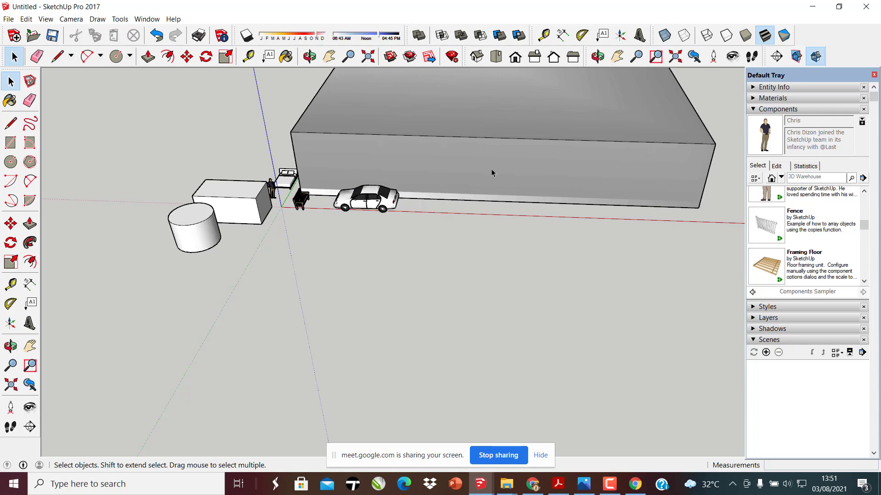
scroll(403, 326, "down", 2)
middle_click_drag(403, 326, 395, 133)
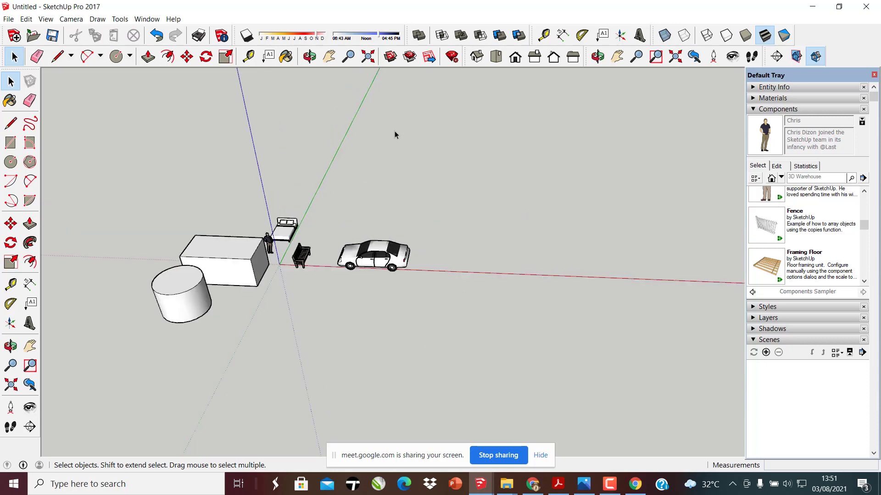
Delete the white box, cylinder, bench, car and bed, leaving the standing figure in the model
scroll(390, 360, "up", 5)
scroll(419, 278, "down", 4)
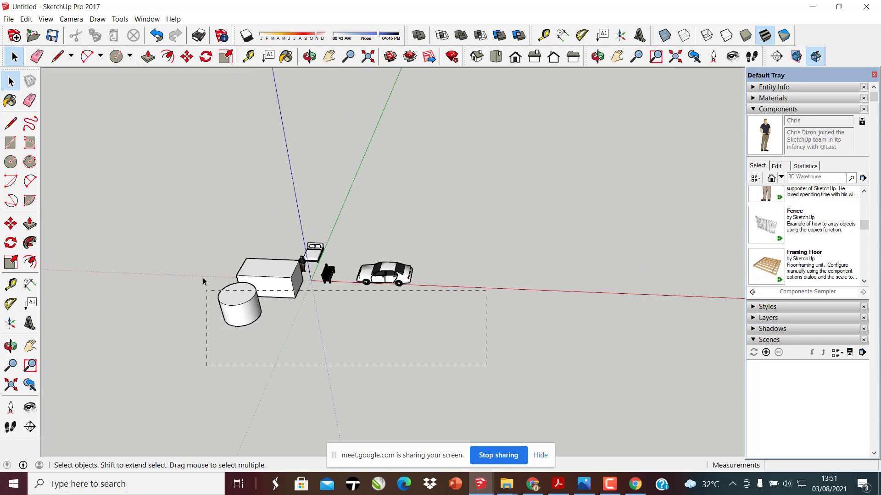
left_click_drag(203, 281, 200, 274)
key("Delete")
left_click(316, 252)
key("Delete")
scroll(376, 231, "up", 2)
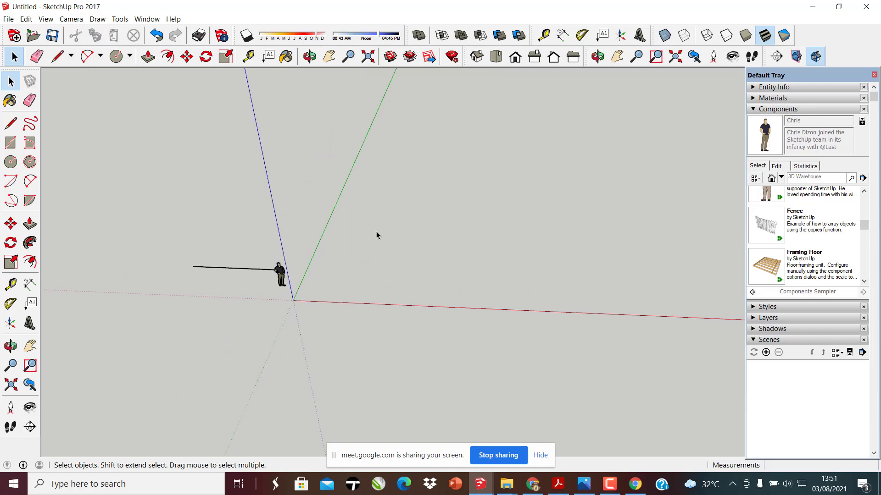
scroll(376, 232, "up", 3)
left_click(11, 142)
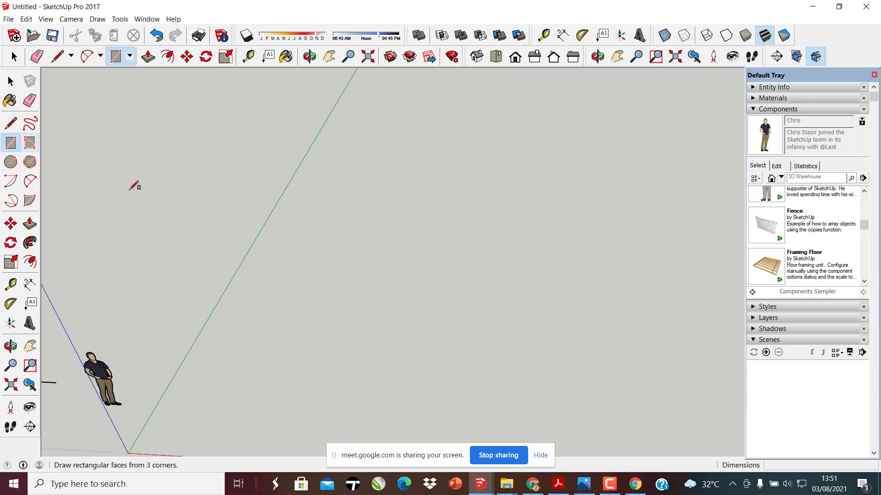
left_click(11, 123)
scroll(324, 191, "down", 2)
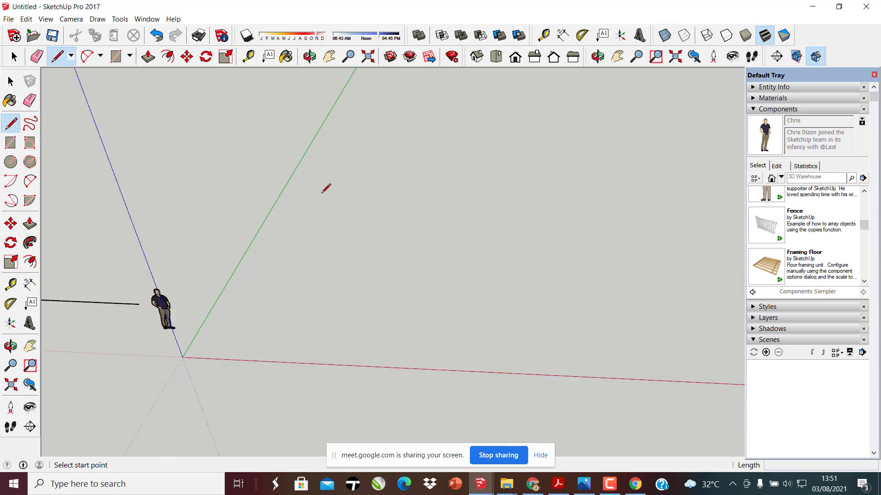
middle_click_drag(326, 189, 217, 275)
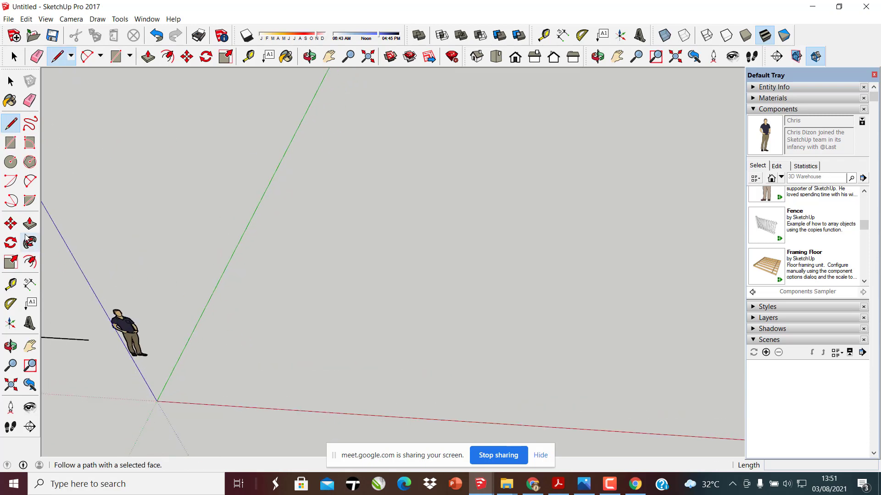
left_click(11, 143)
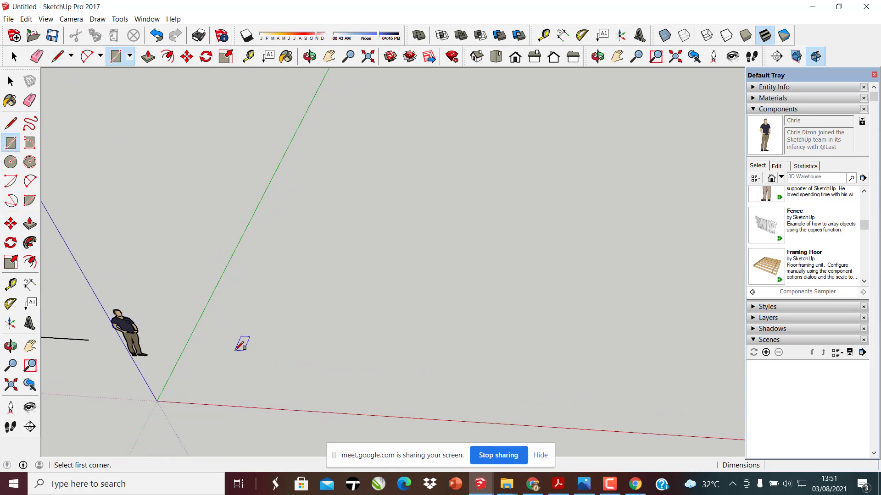
left_click(222, 345)
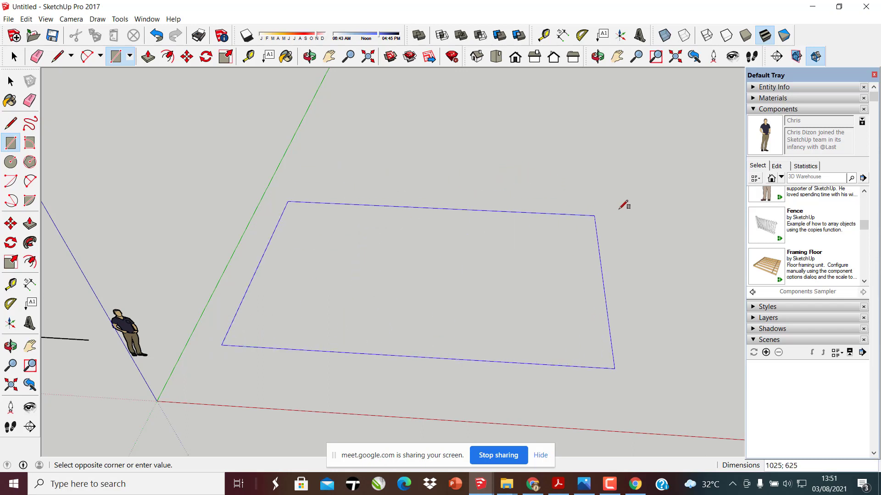
key("Escape")
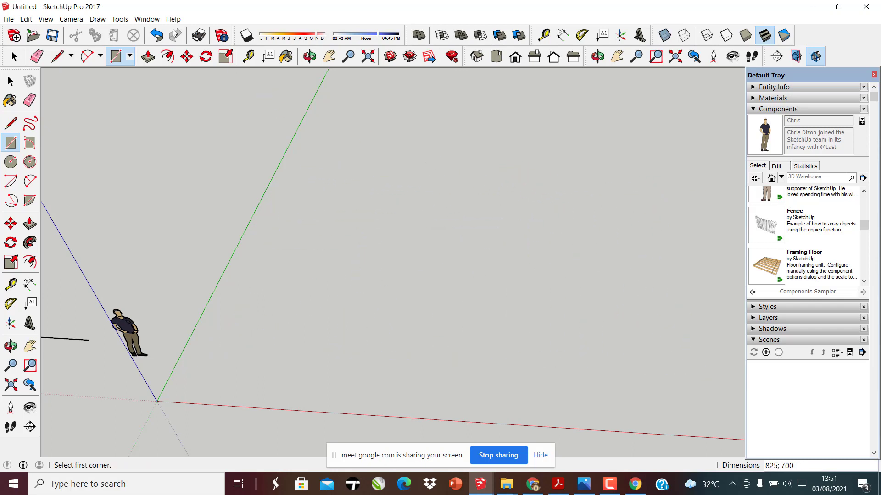
Check the model's length units in Model Info and close the dialog
left_click(147, 19)
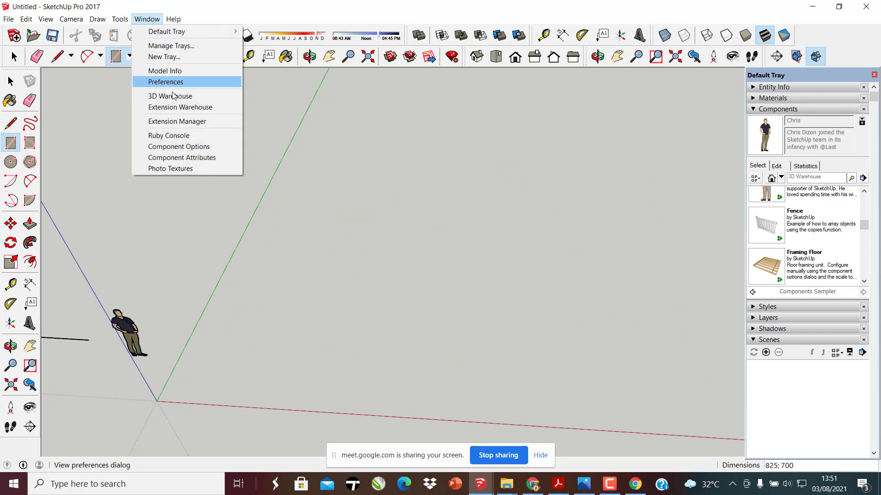
left_click(165, 71)
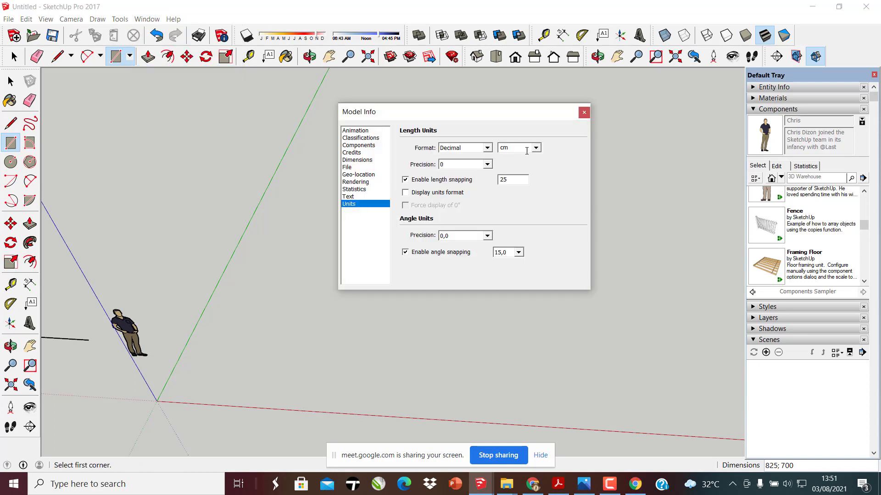
left_click(584, 113)
Draw a 1200 by 1100 cm rectangle on the ground beside the standing figure, between the red and green axes
middle_click_drag(550, 183, 252, 304)
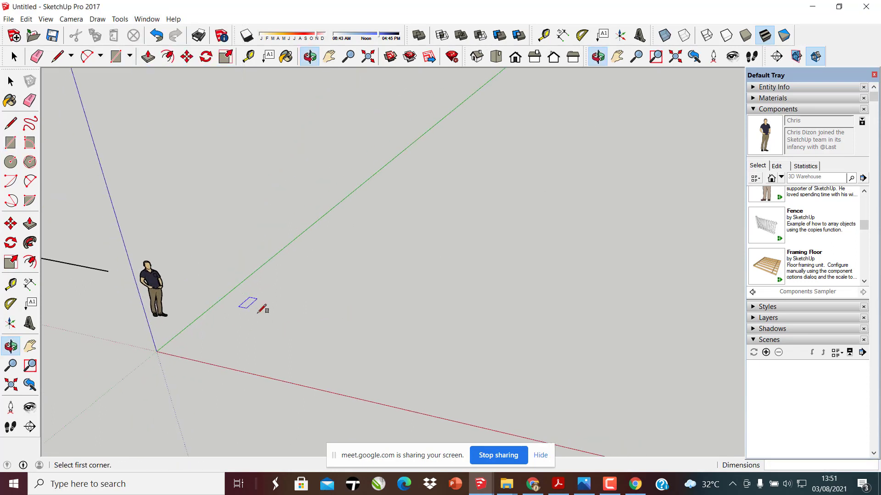
left_click(273, 289)
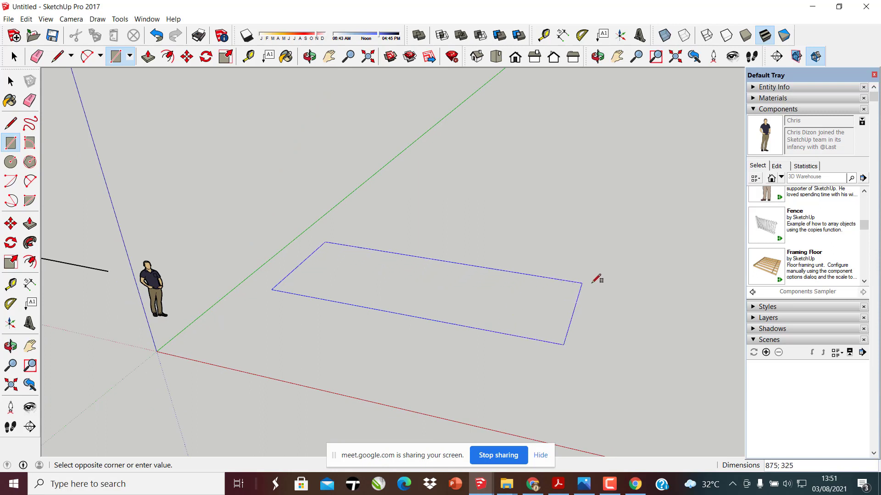
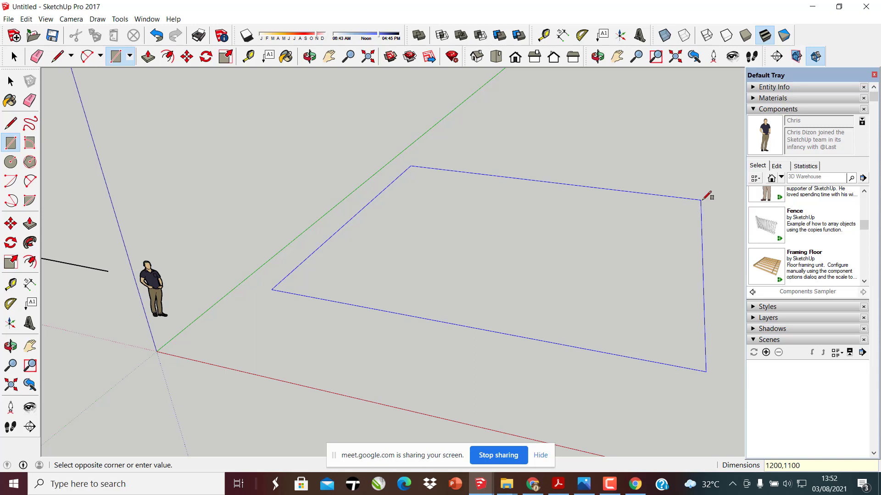
key("Return")
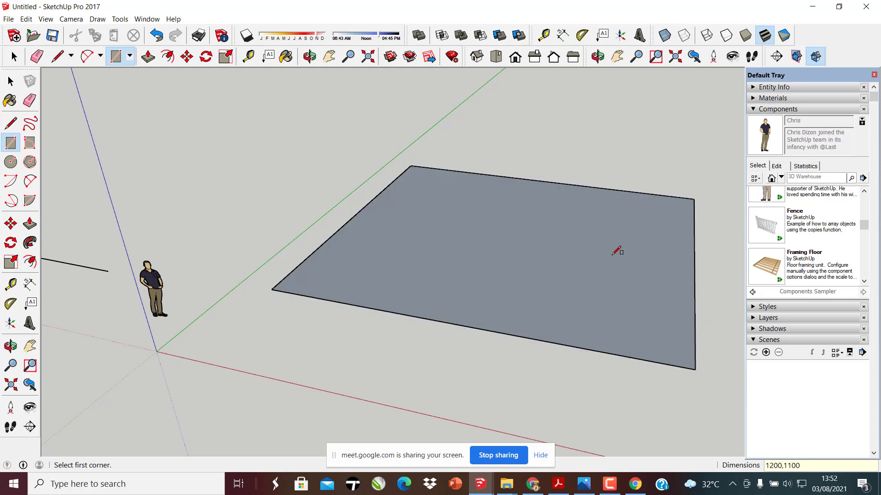
Select the face of the 1200 by 1100 cm floor rectangle and activate the Offset tool
scroll(570, 243, "up", 2)
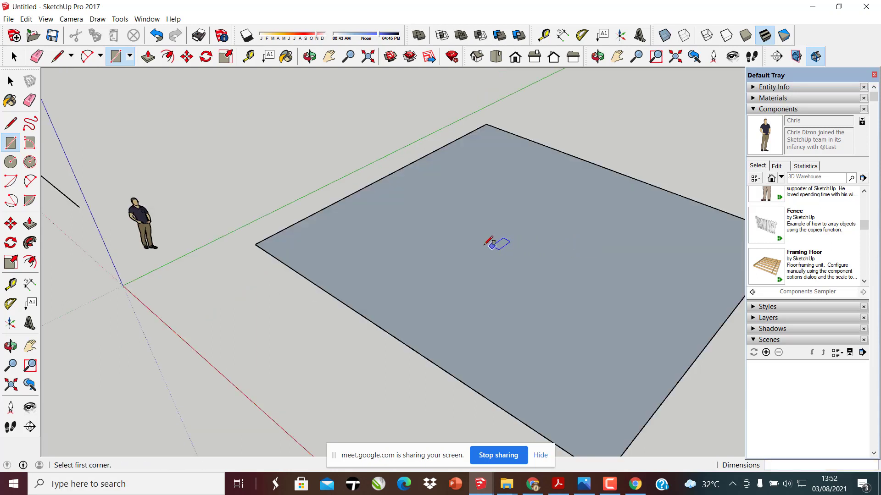
scroll(568, 262, "up", 1)
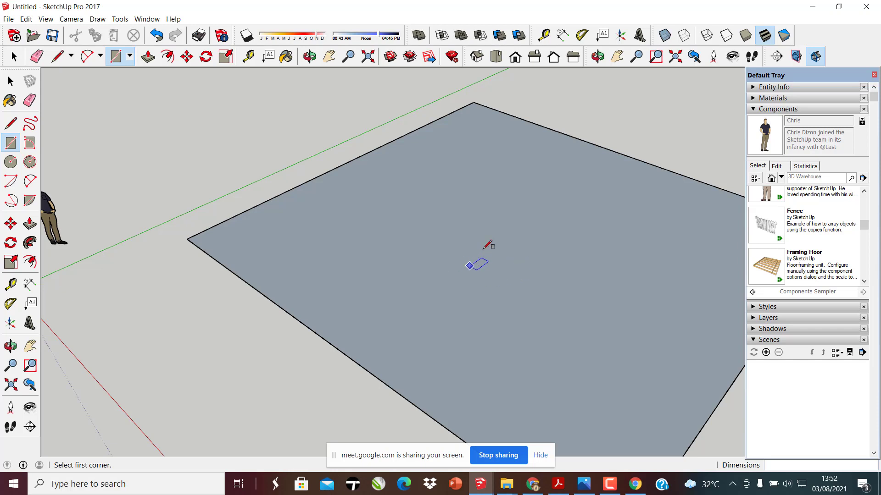
scroll(590, 334, "up", 3)
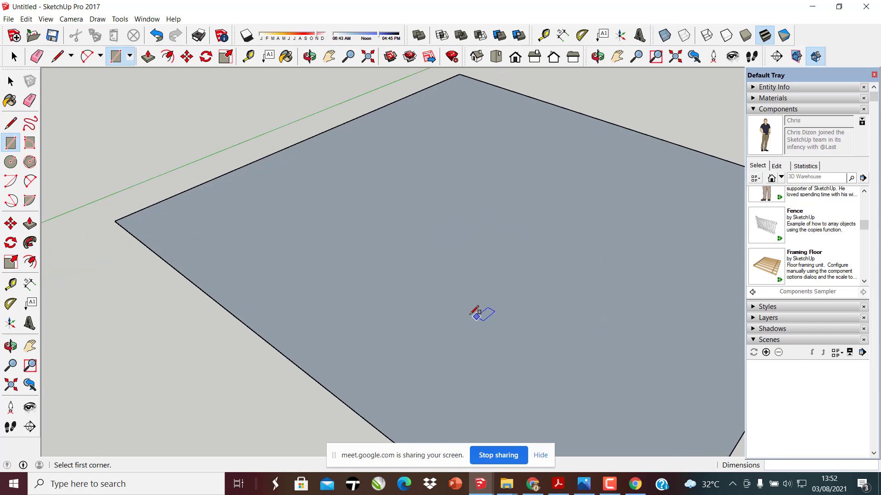
scroll(493, 309, "down", 5)
middle_click_drag(237, 255, 386, 198)
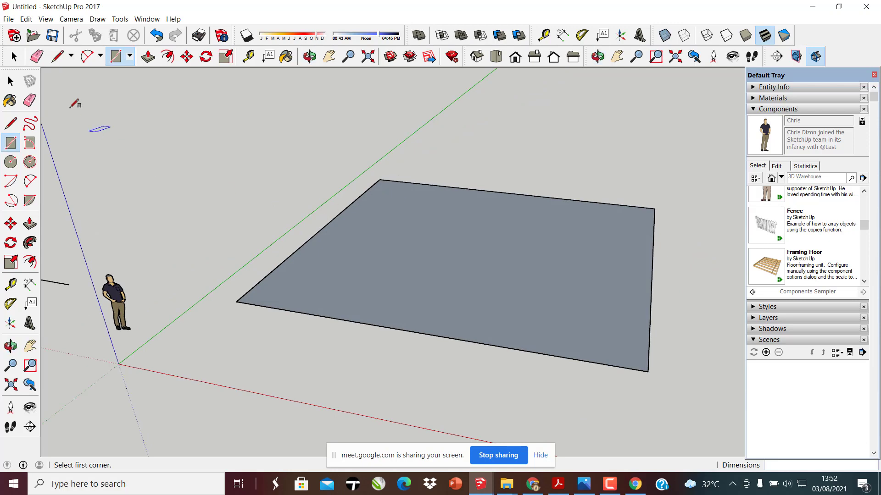
left_click(11, 81)
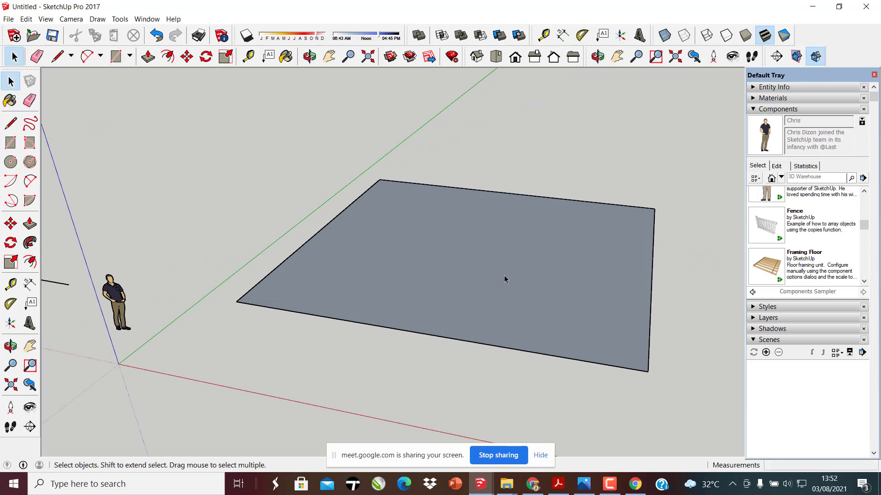
left_click(505, 275)
middle_click_drag(505, 276, 199, 232)
scroll(265, 243, "up", 2)
middle_click_drag(312, 276, 262, 211)
scroll(309, 236, "down", 2)
scroll(309, 236, "down", 1)
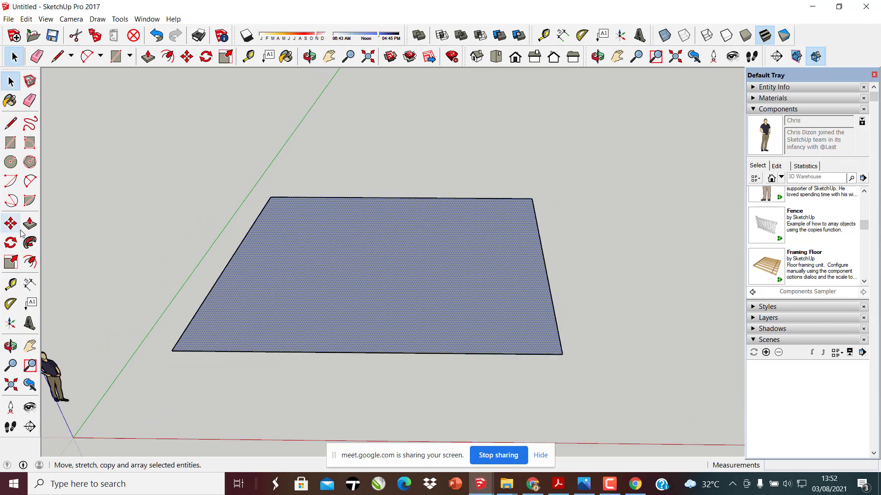
key("f")
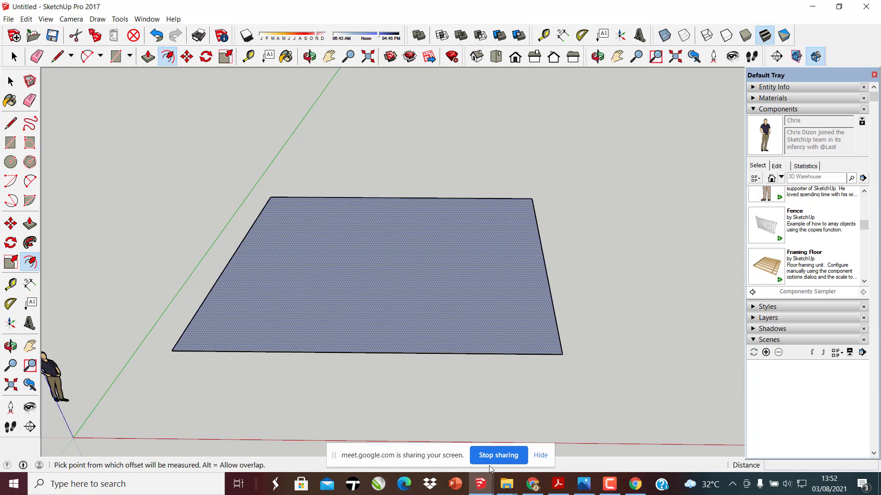
Switch to Google Meet in Chrome, admit the participant waiting to join the call, and return to SketchUp
left_click(533, 484)
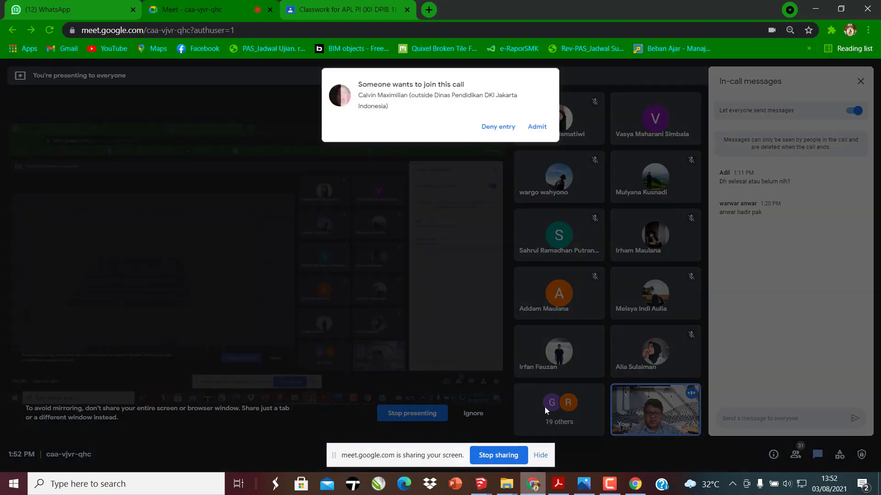
left_click(537, 126)
key("alt+Tab")
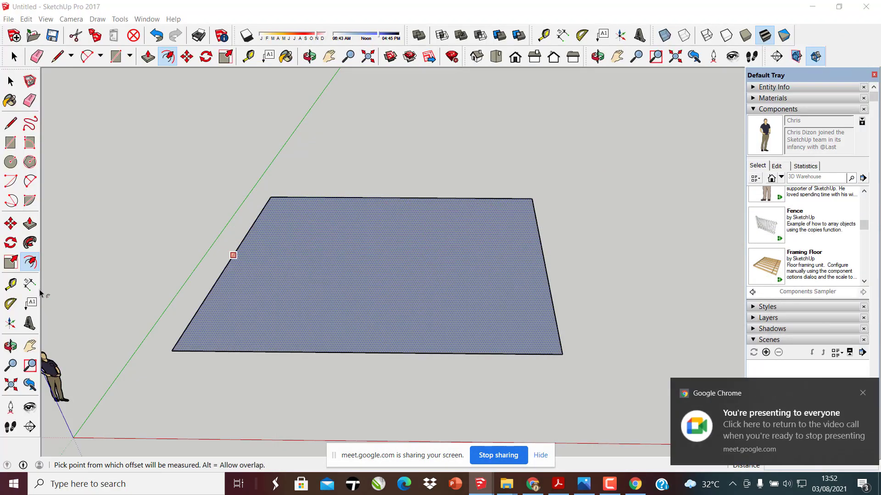
Offset the floor rectangle's outline inward by 15 cm to form a wall strip around its perimeter
scroll(287, 307, "up", 3)
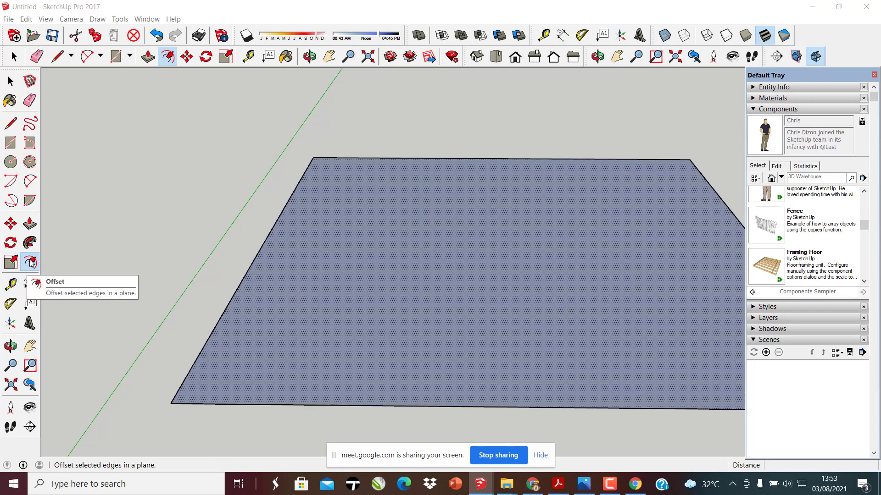
left_click(30, 262)
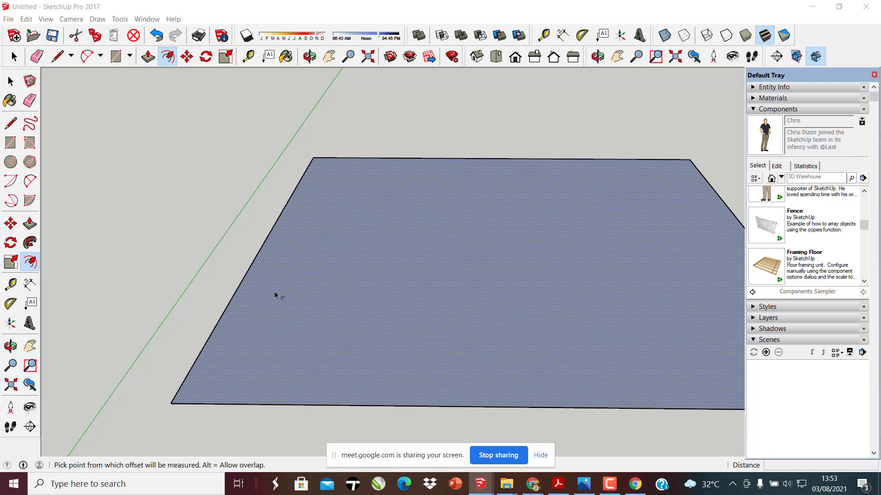
middle_click_drag(277, 344, 201, 311)
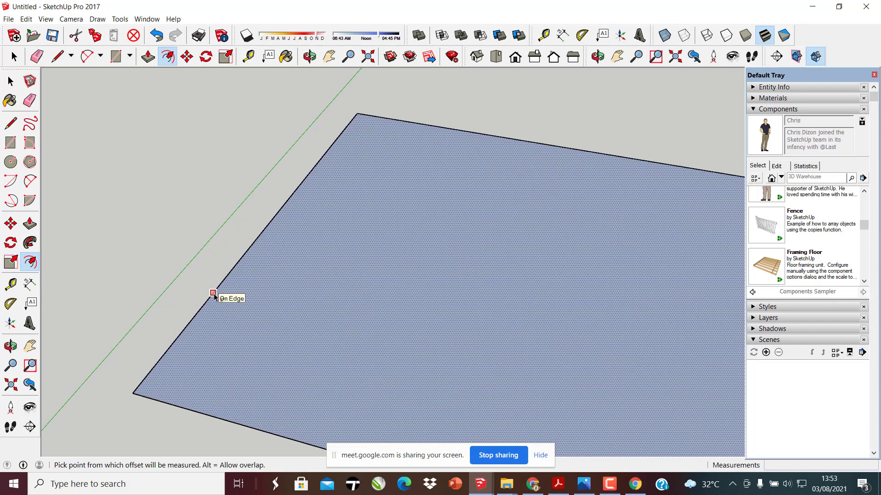
left_click(213, 296)
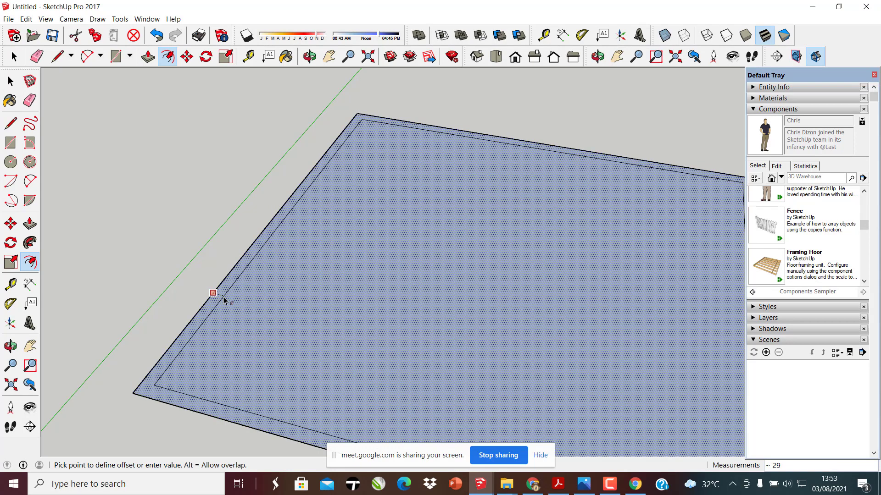
key("Return")
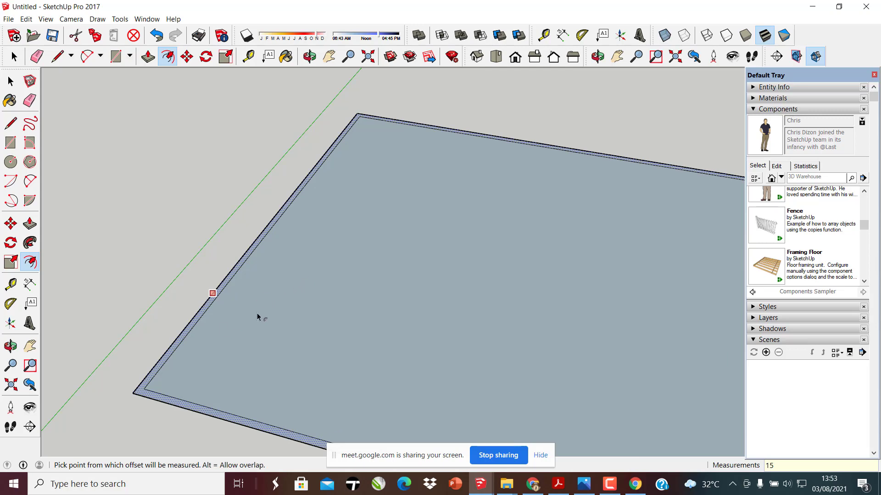
Extrude the 15 cm perimeter strip upward 275 cm with Push/Pull and undo the extrusion
middle_click_drag(213, 332, 306, 252)
scroll(307, 252, "down", 4)
scroll(268, 293, "up", 3)
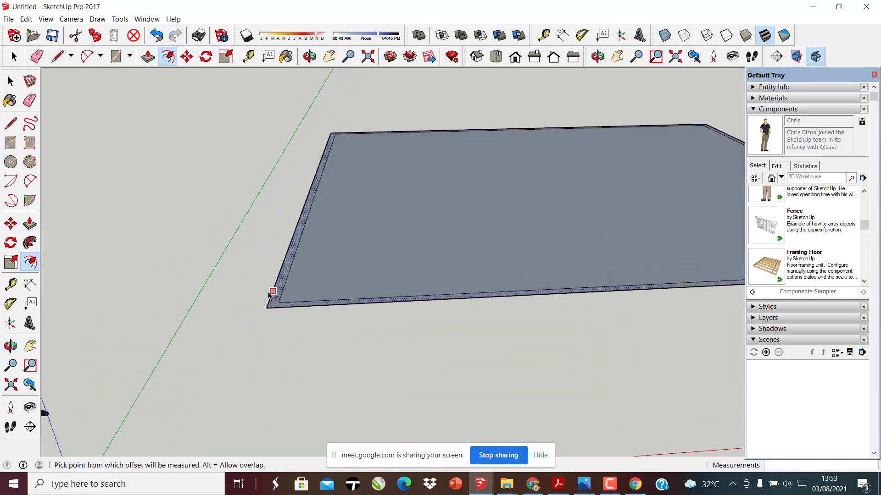
scroll(269, 294, "up", 3)
middle_click_drag(309, 289, 246, 295)
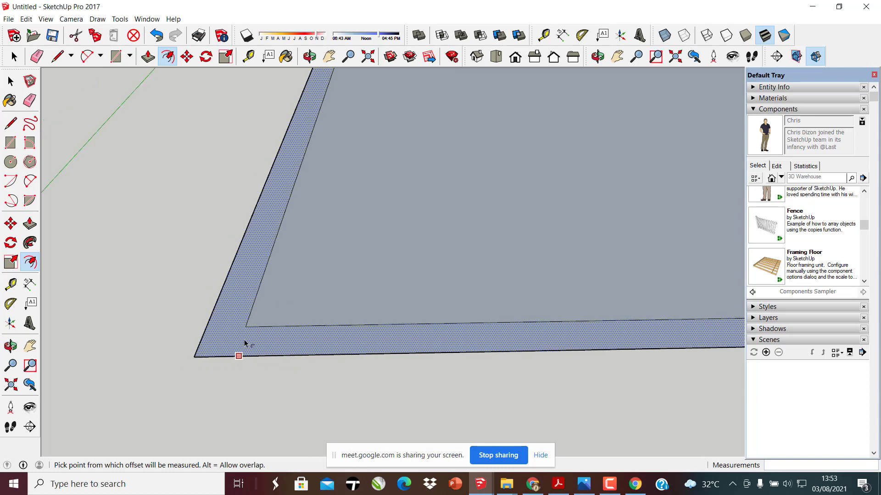
scroll(245, 344, "down", 6)
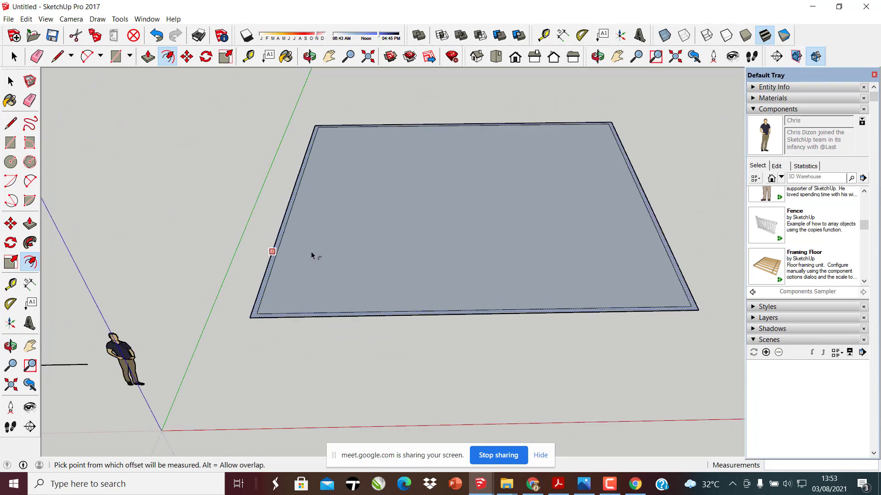
key("p")
scroll(265, 281, "up", 3)
scroll(256, 275, "down", 1)
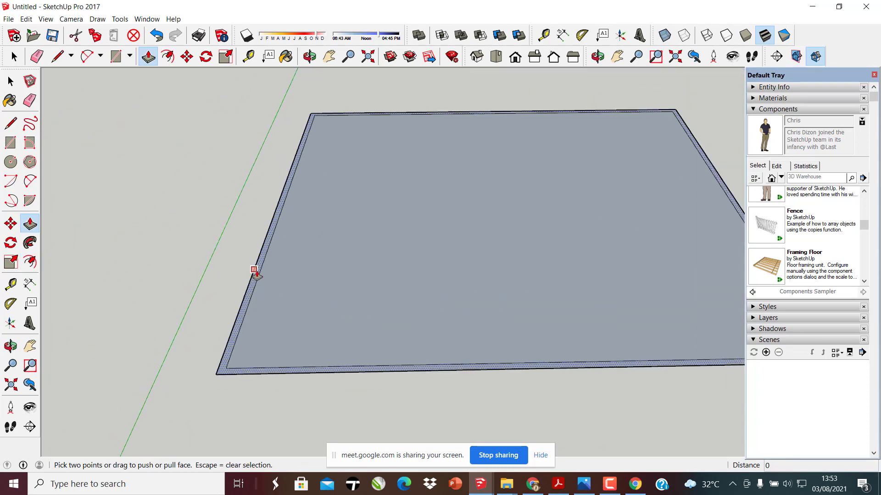
scroll(255, 274, "down", 2)
middle_click_drag(250, 257, 226, 264)
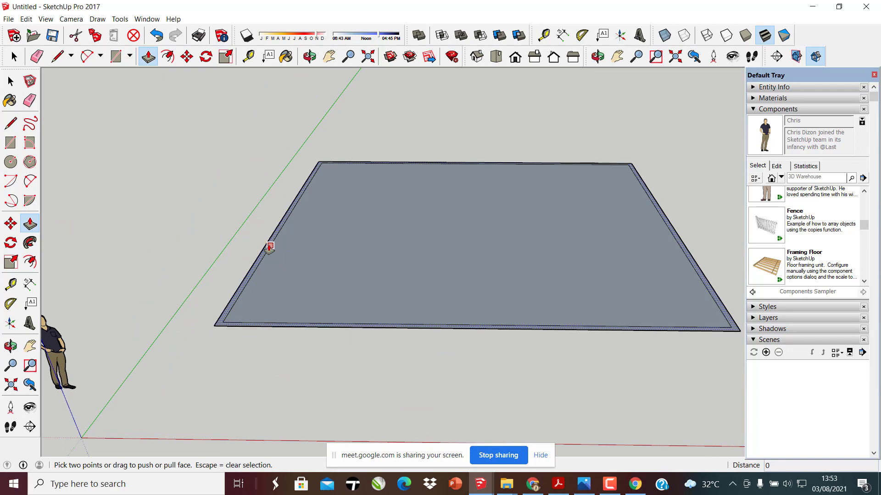
left_click_drag(270, 247, 261, 158)
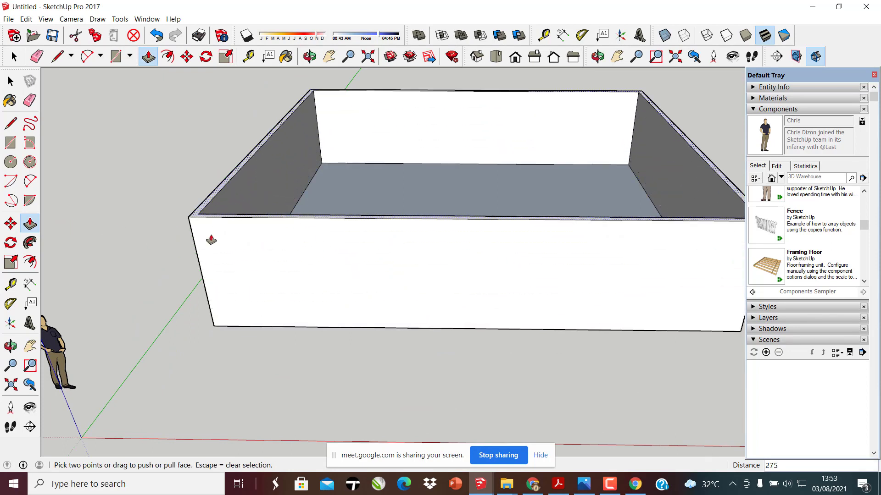
middle_click_drag(472, 226, 436, 239)
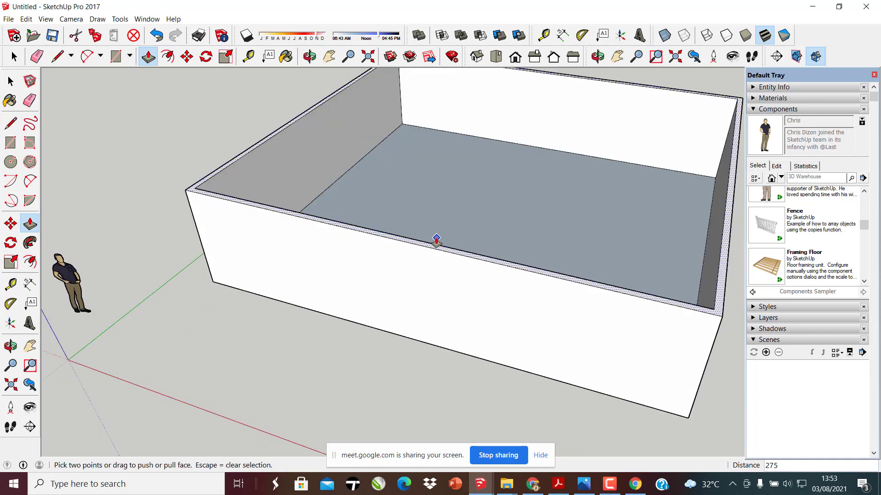
key("Escape")
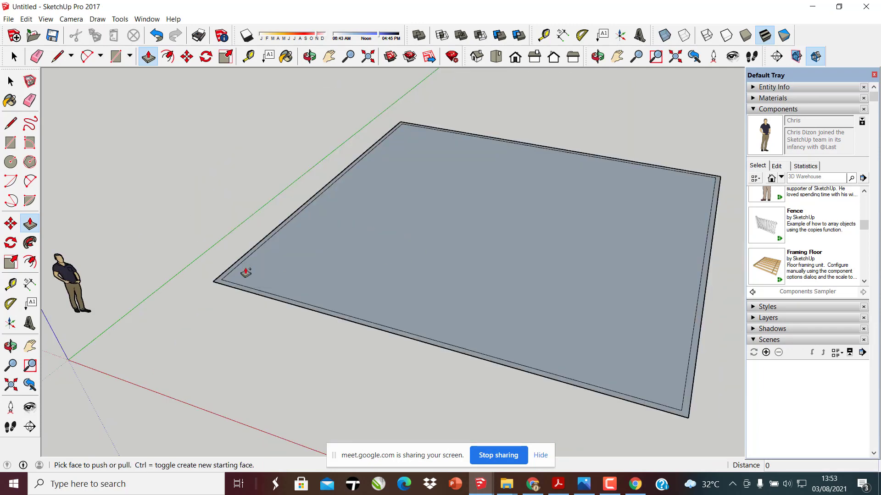
Draw a 15 cm line across the wall strip from the inner corner nearest the origin to the outer front edge
key("ctrl+z")
left_click(11, 124)
scroll(173, 325, "up", 5)
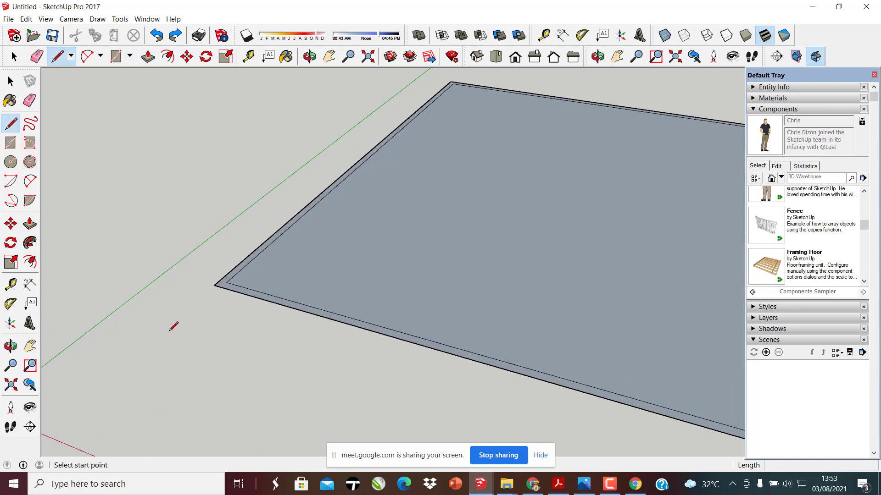
scroll(235, 263, "up", 5)
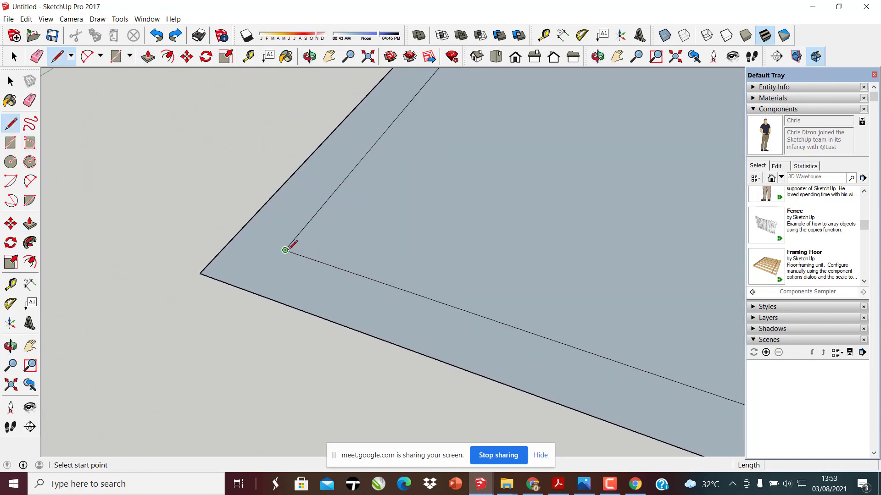
left_click(284, 250)
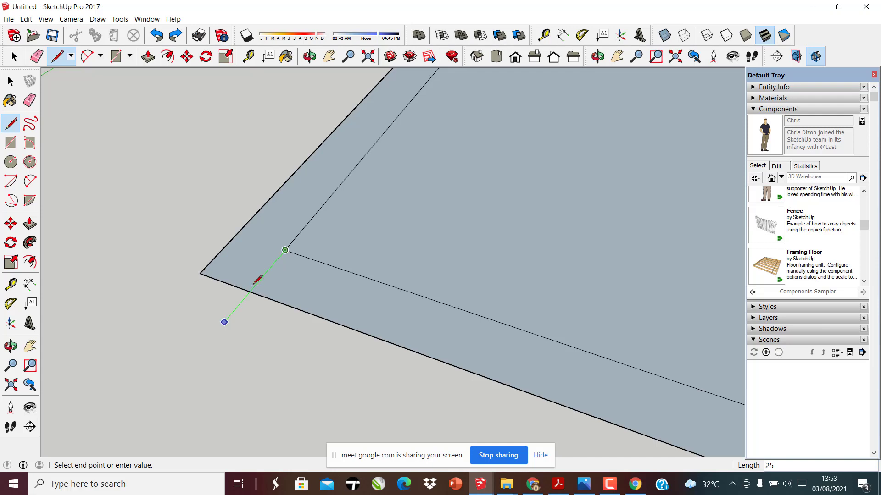
left_click(250, 292)
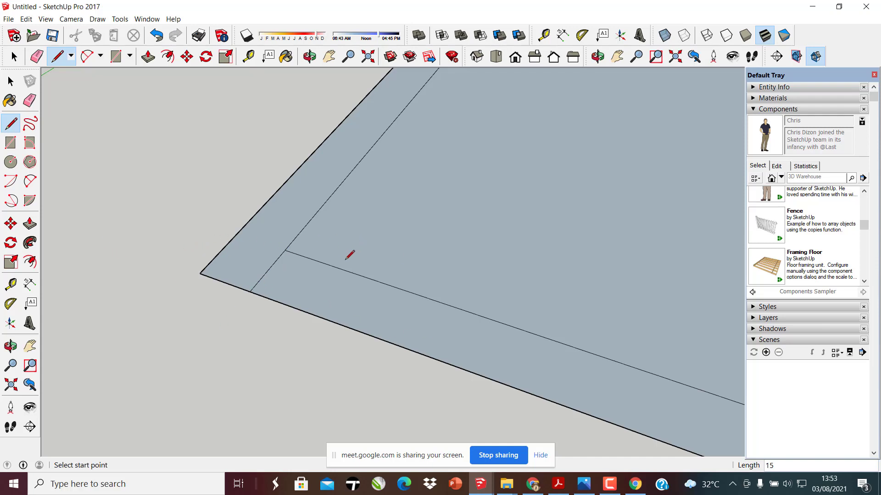
Draw a matching line across the wall strip at the other front corner, from the inner corner to the outer front edge
middle_click_drag(305, 282, 376, 246)
scroll(377, 246, "down", 5)
scroll(518, 345, "up", 6)
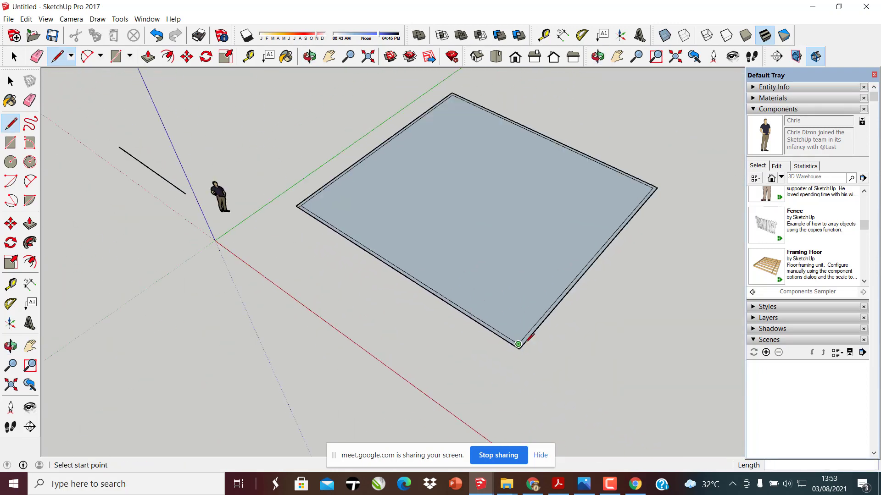
scroll(514, 349, "up", 2)
left_click(508, 326)
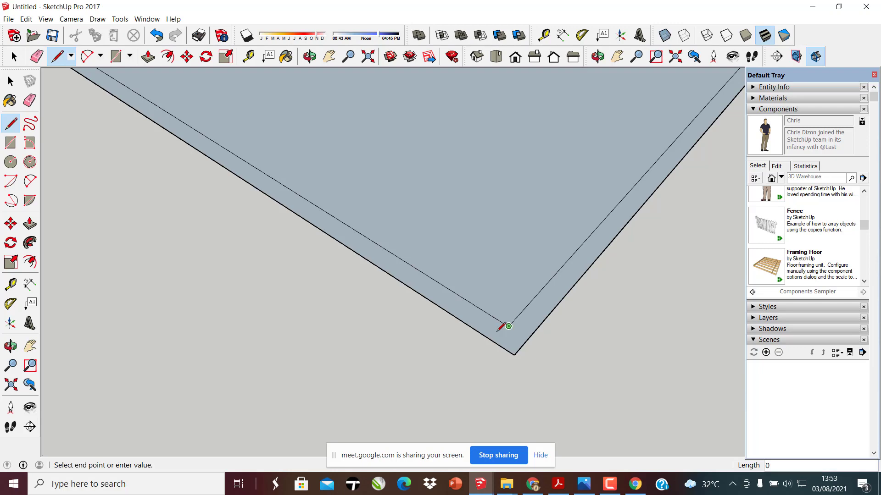
left_click(494, 342)
scroll(413, 338, "down", 5)
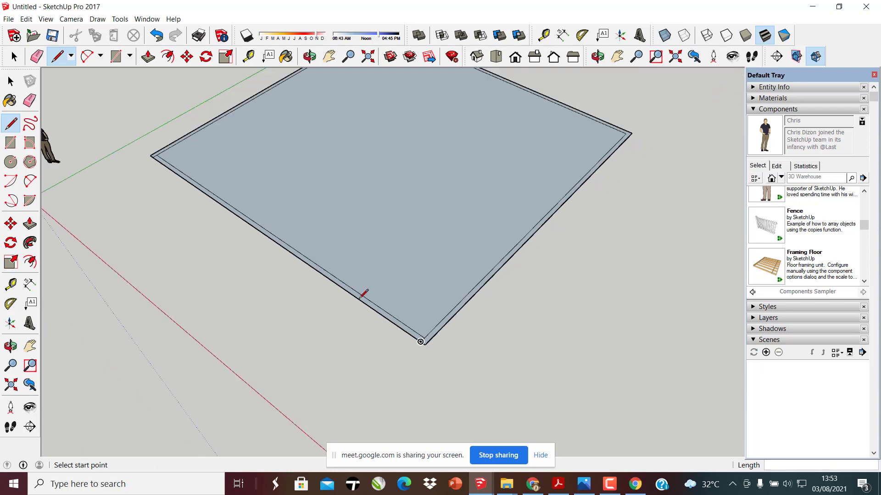
middle_click_drag(358, 297, 309, 250)
key("p")
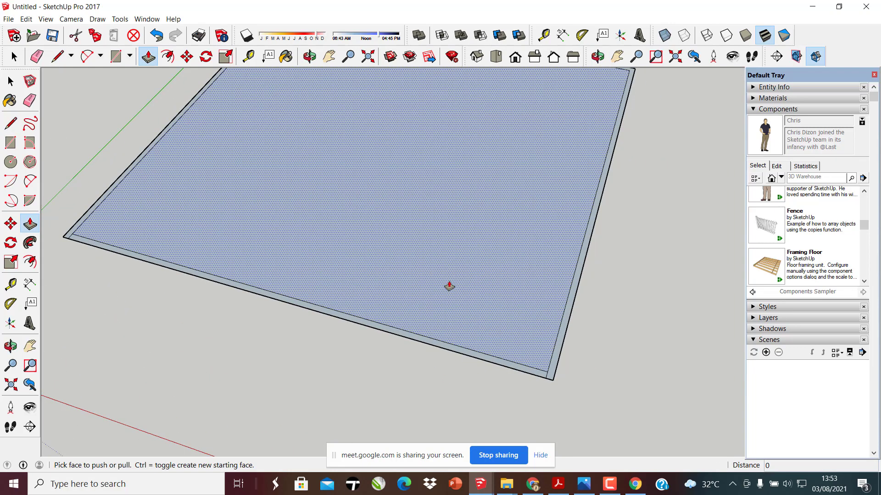
middle_click_drag(449, 287, 397, 249)
scroll(466, 301, "down", 5)
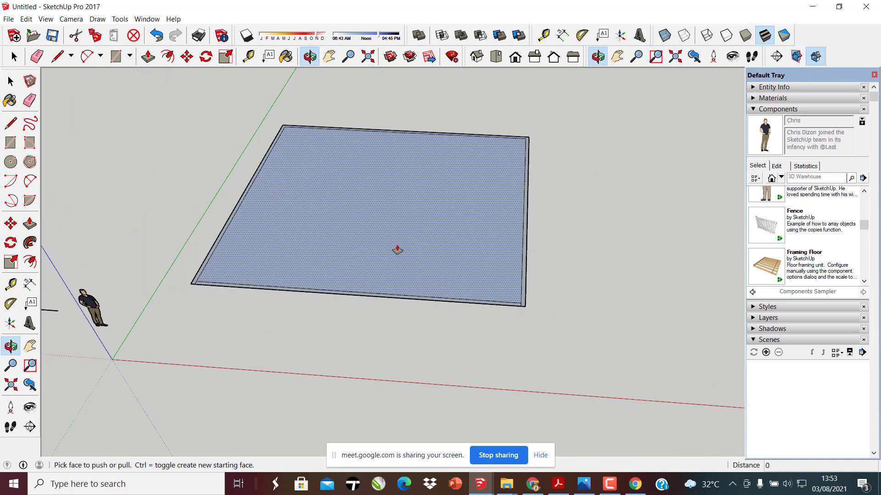
scroll(230, 197, "up", 1)
key("space")
scroll(174, 301, "up", 1)
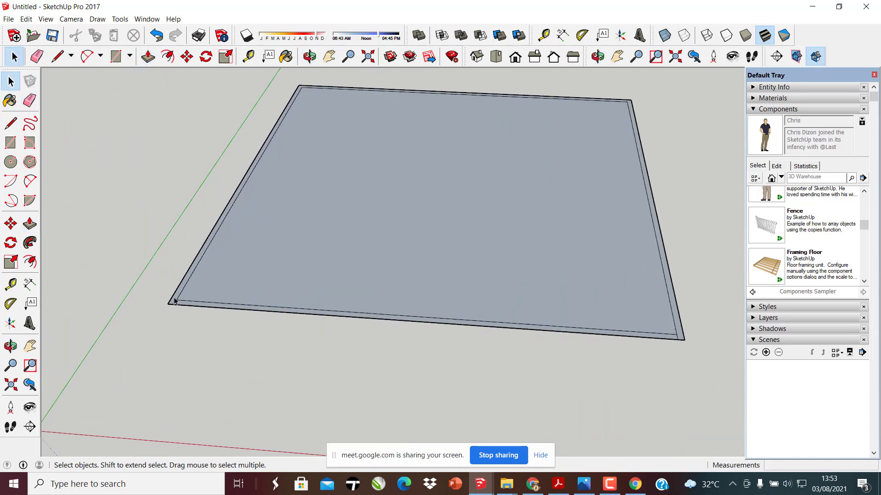
scroll(172, 304, "up", 1)
triple_click(173, 301)
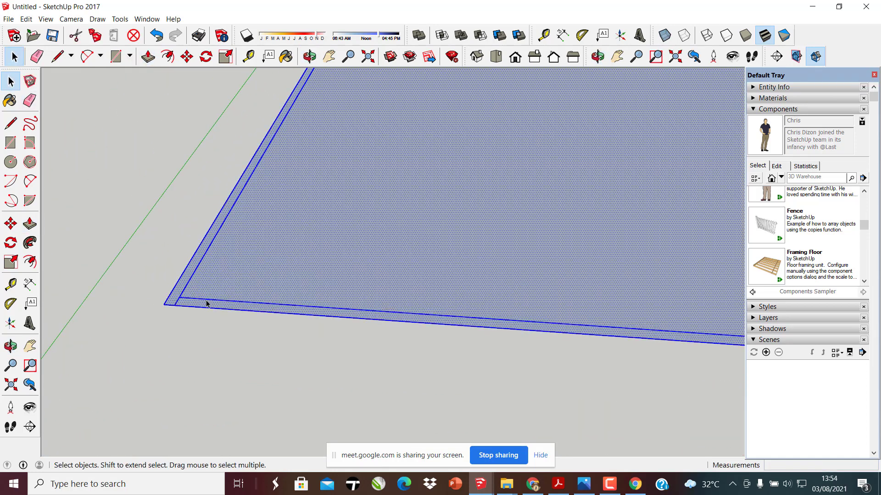
scroll(333, 307, "down", 3)
middle_click_drag(330, 320, 360, 407)
left_click(532, 329)
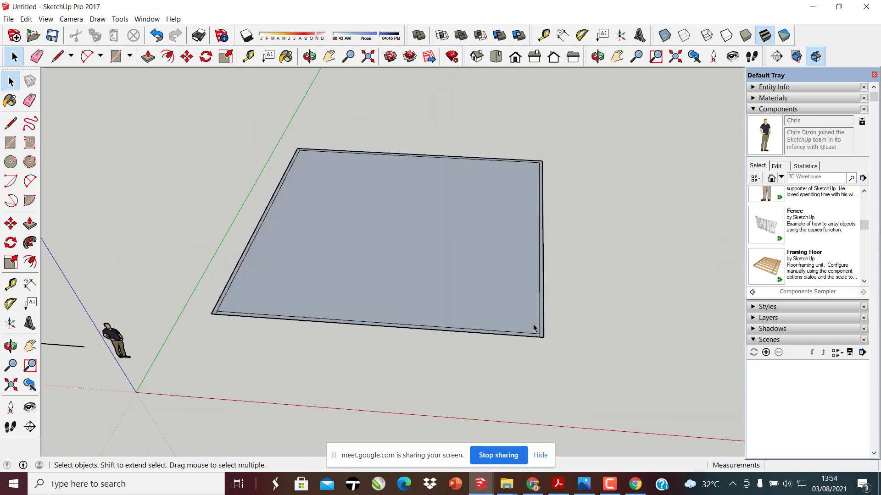
Select the wall strip face on the other three sides and examine its extent around the corners of the floor
scroll(546, 317, "up", 3)
left_click(547, 300)
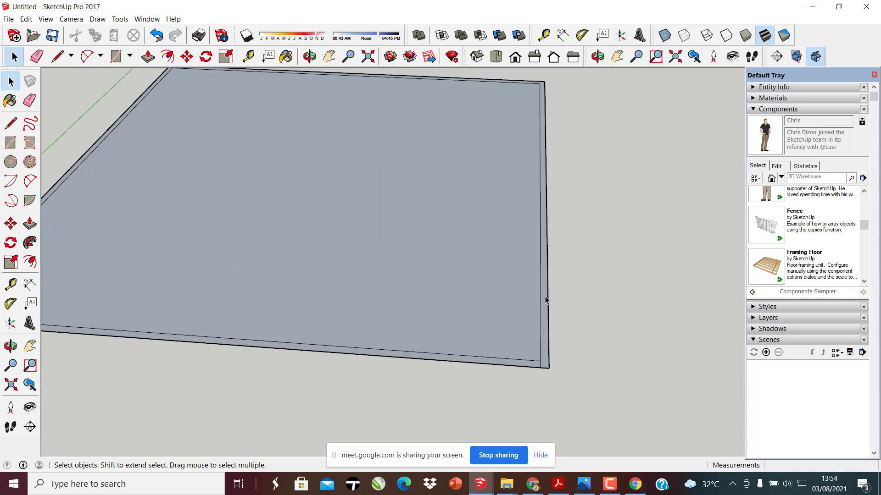
scroll(541, 318, "down", 3)
scroll(468, 118, "up", 4)
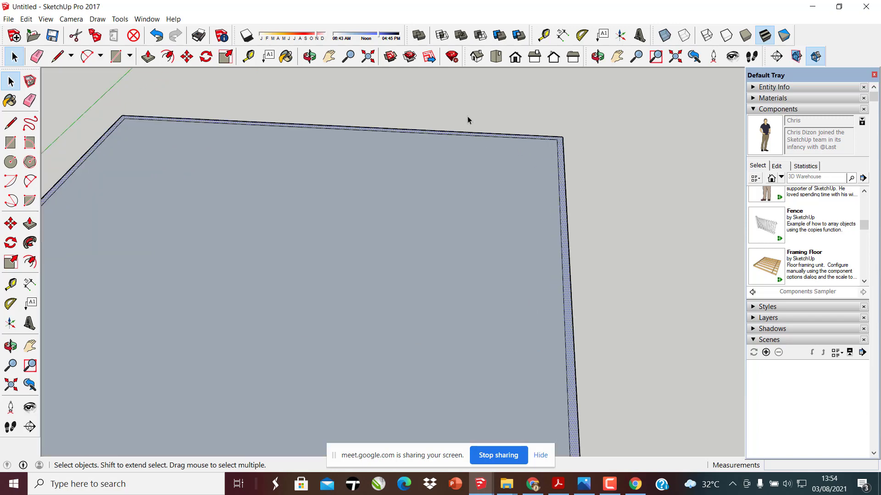
middle_click_drag(468, 118, 539, 208)
scroll(539, 208, "down", 2)
scroll(272, 333, "up", 2)
scroll(215, 386, "up", 2)
middle_click_drag(214, 386, 237, 291)
scroll(221, 373, "up", 2)
scroll(237, 290, "down", 1)
scroll(200, 382, "up", 2)
scroll(199, 383, "up", 1)
middle_click_drag(200, 382, 198, 356)
scroll(217, 385, "down", 2)
scroll(217, 389, "up", 1)
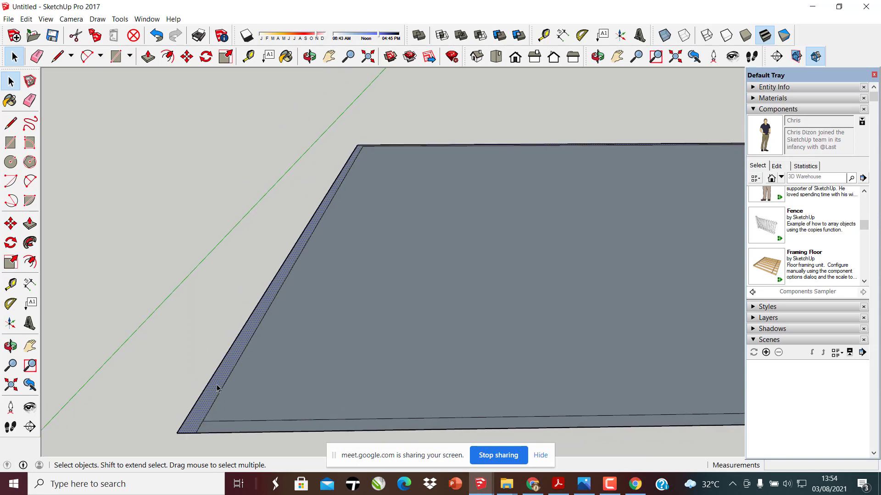
Compare selecting the three-sided wall strip with its edges against selecting all connected geometry, and clear the selection
double_click(217, 388)
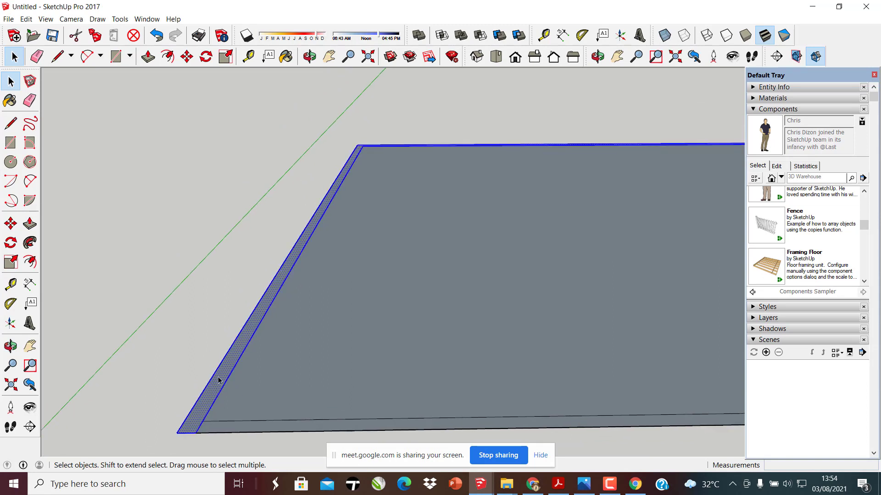
left_click(191, 391)
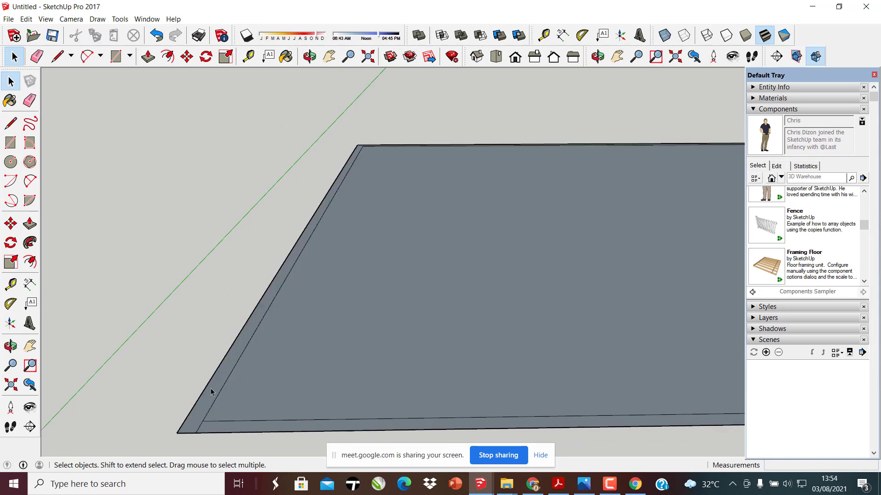
triple_click(212, 392)
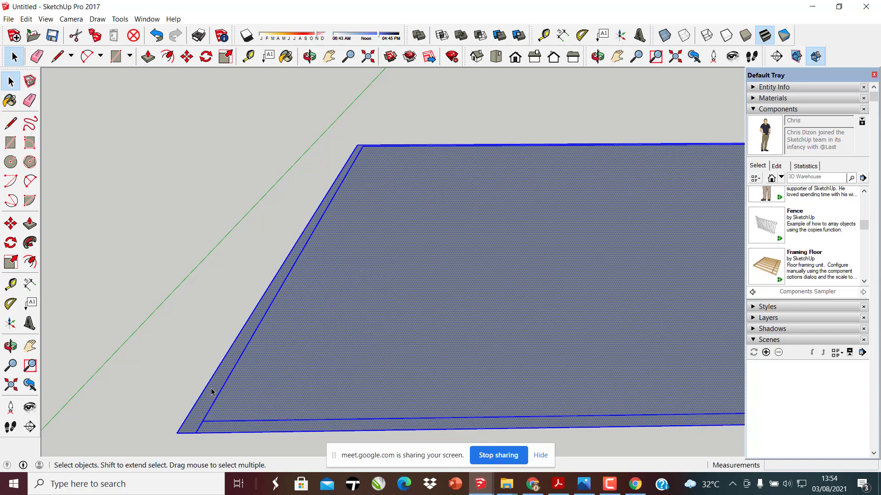
left_click(193, 282)
scroll(206, 407, "up", 3)
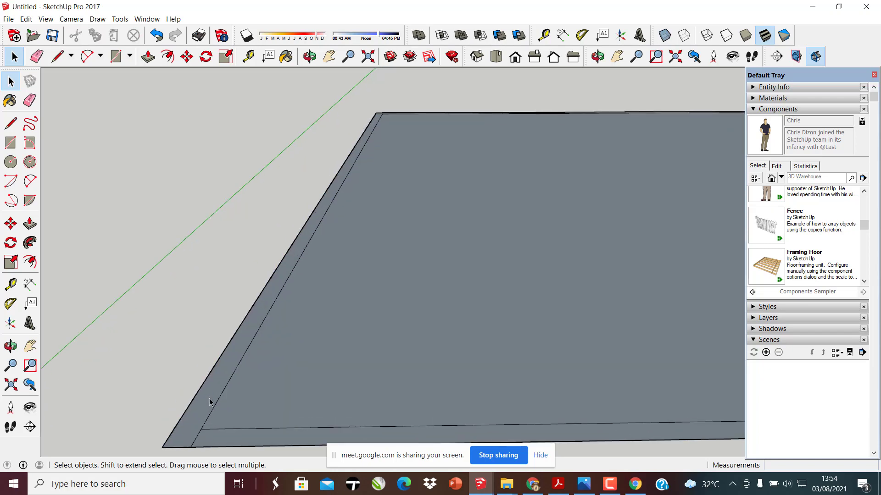
double_click(210, 398)
scroll(252, 365, "down", 1)
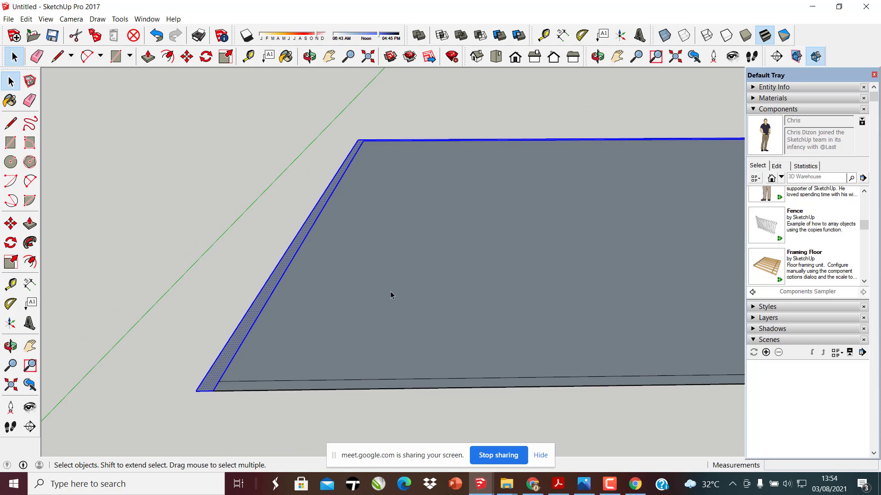
left_click(399, 249)
triple_click(216, 366)
scroll(252, 303, "up", 1)
left_click(177, 347)
scroll(200, 356, "up", 1)
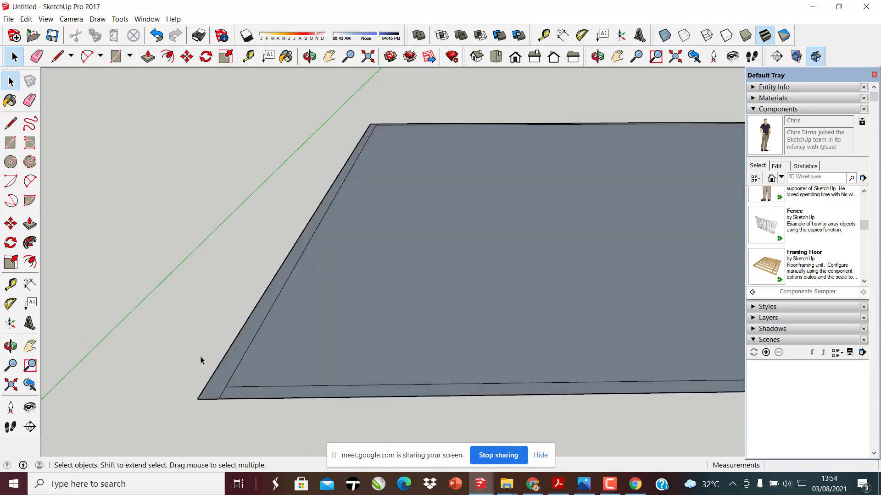
Select the three-sided wall strip with its edges and make a component named "dinding" without replacing the selection
left_click(229, 367)
scroll(98, 230, "down", 4)
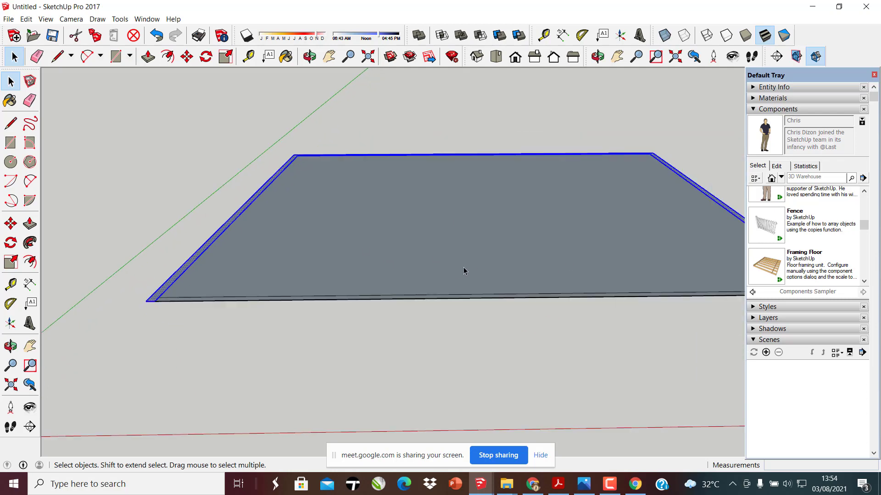
middle_click_drag(464, 271, 590, 312)
scroll(245, 244, "up", 4)
scroll(245, 245, "up", 2)
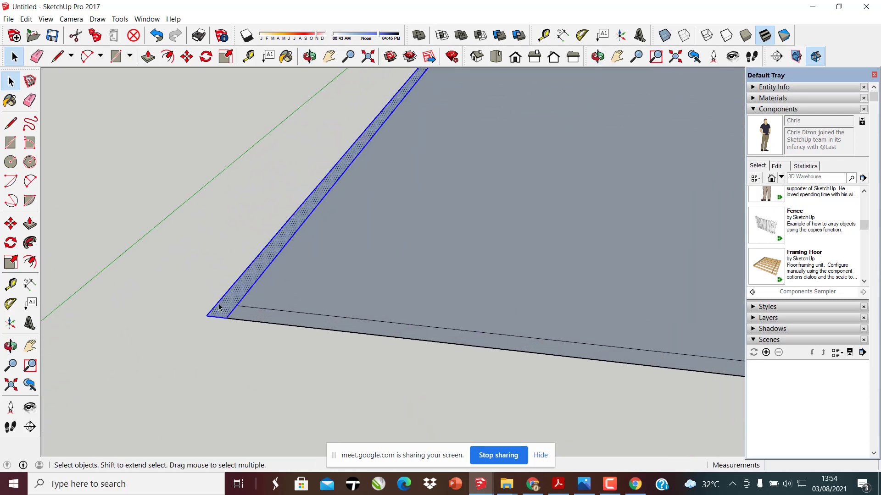
right_click(223, 305)
left_click(269, 381)
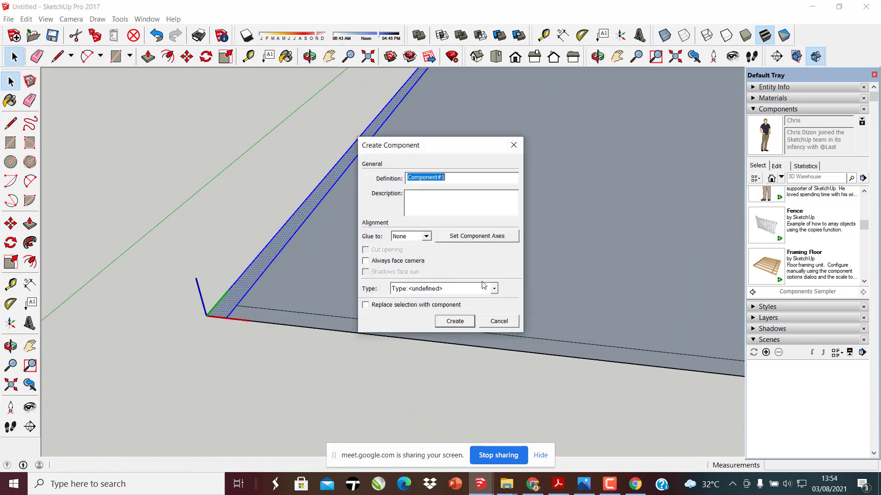
type("dinding")
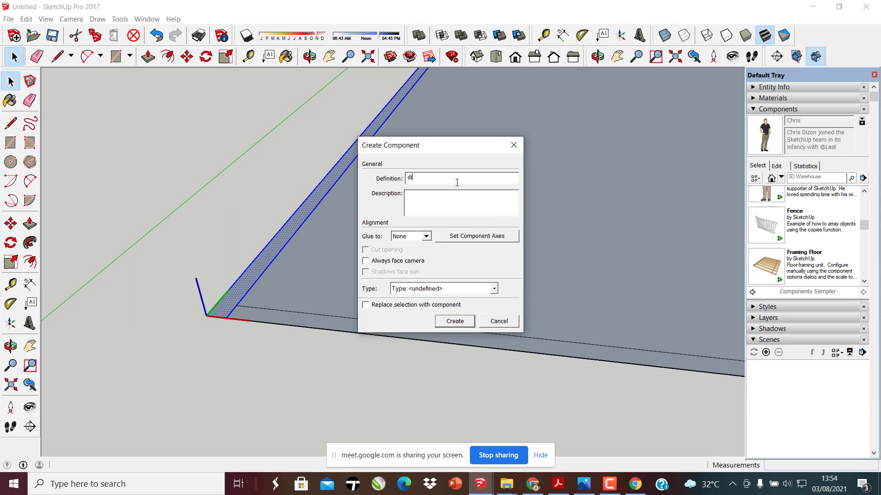
left_click(455, 326)
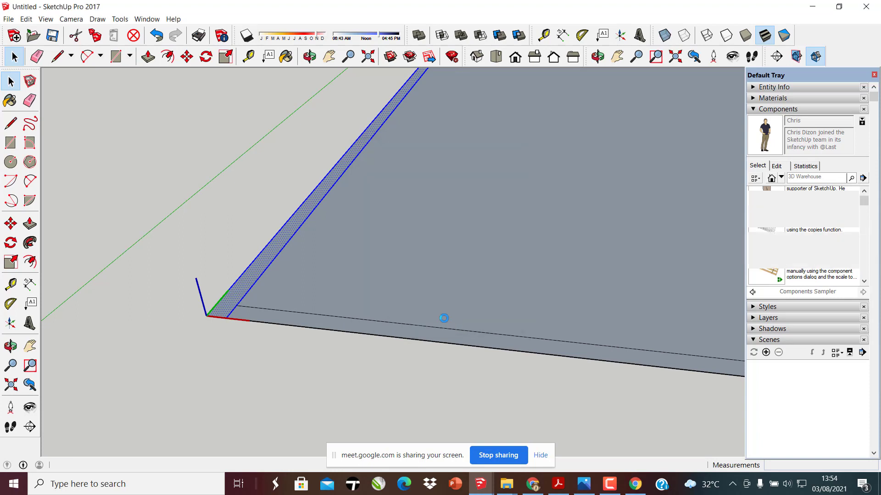
Check how the strip and floor are separated by selecting the strip face, the floor face and their shared edge in turn
left_click(255, 278)
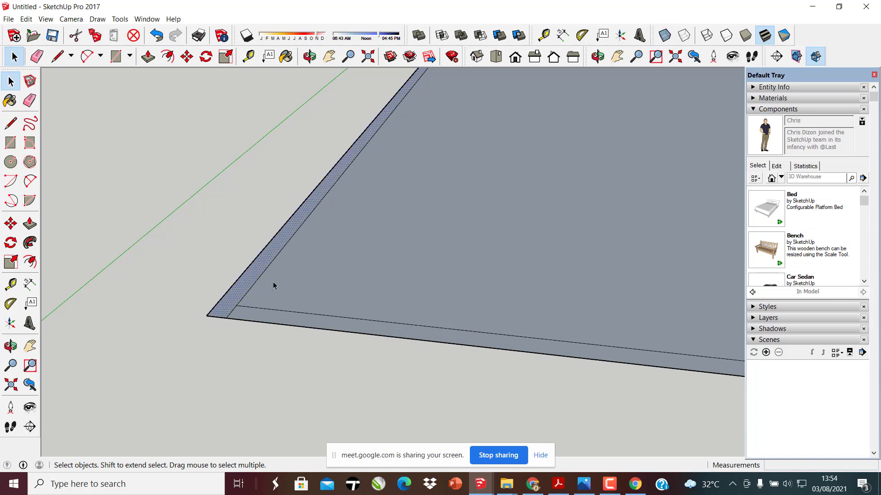
middle_click_drag(272, 285, 262, 326)
scroll(295, 309, "down", 5)
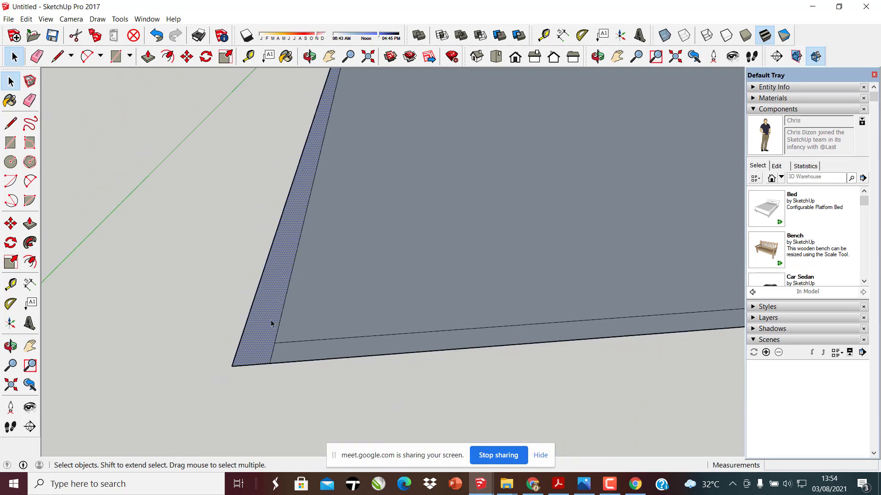
scroll(239, 328, "up", 7)
left_click(415, 297)
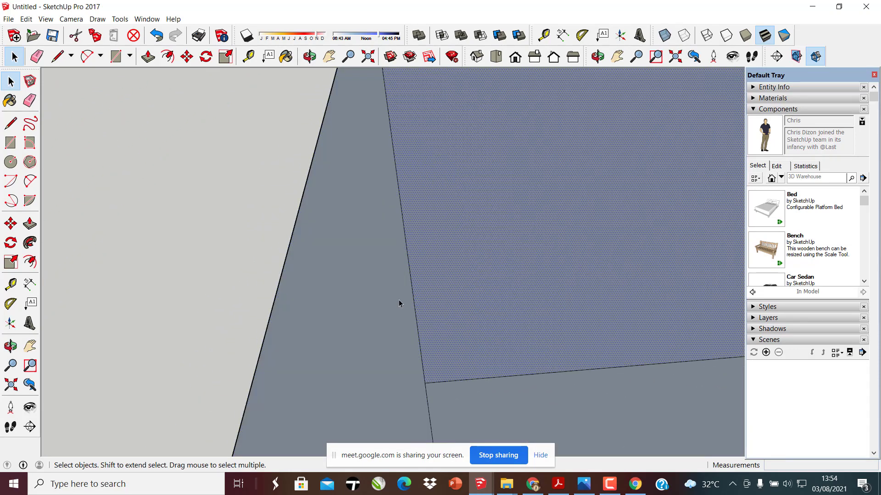
left_click(409, 289)
left_click(408, 286)
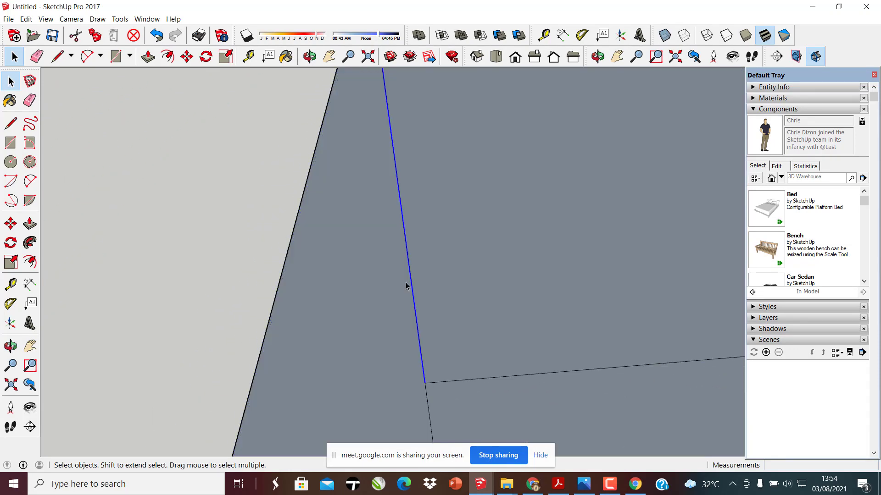
left_click(367, 296)
scroll(146, 342, "down", 4)
scroll(169, 340, "down", 3)
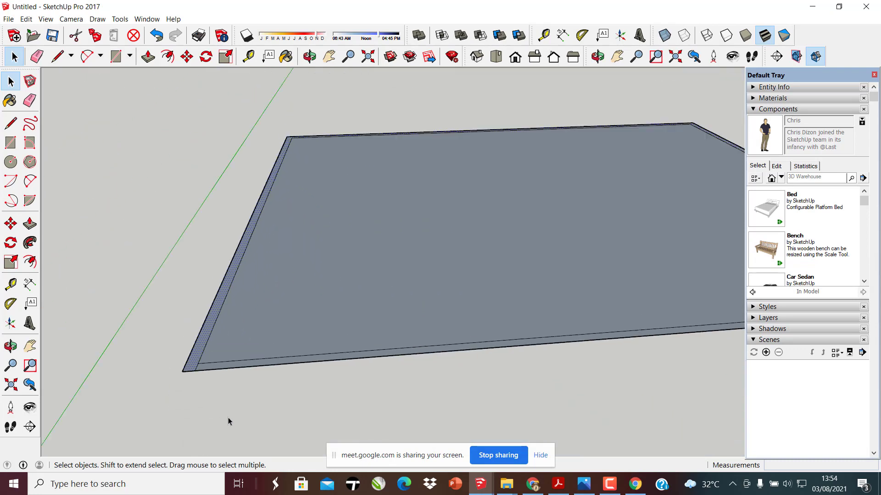
Select the three-sided wall strip face with its bounding edges and make it a group
middle_click_drag(226, 419, 277, 275)
scroll(158, 342, "up", 5)
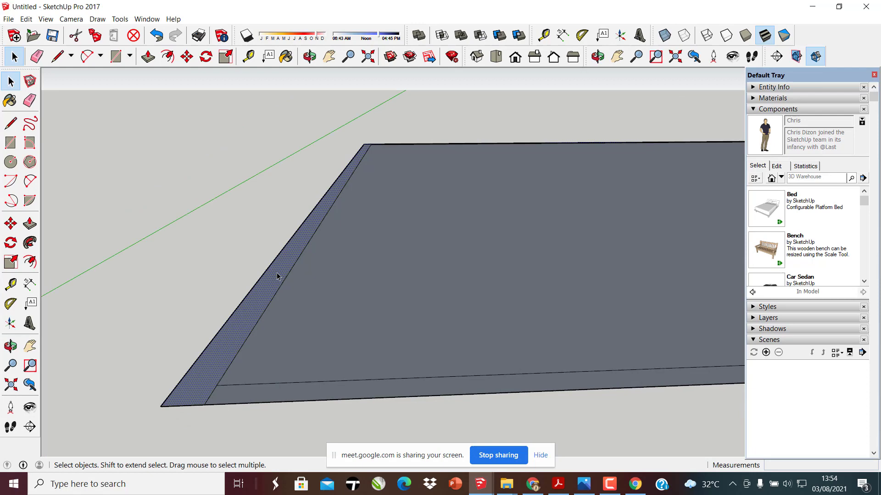
triple_click(227, 354)
left_click(107, 271)
double_click(229, 350)
right_click(228, 347)
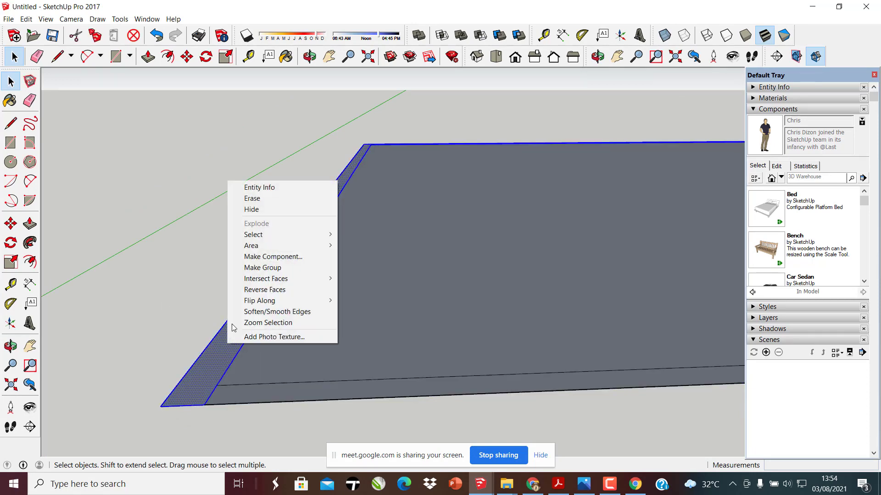
left_click(275, 268)
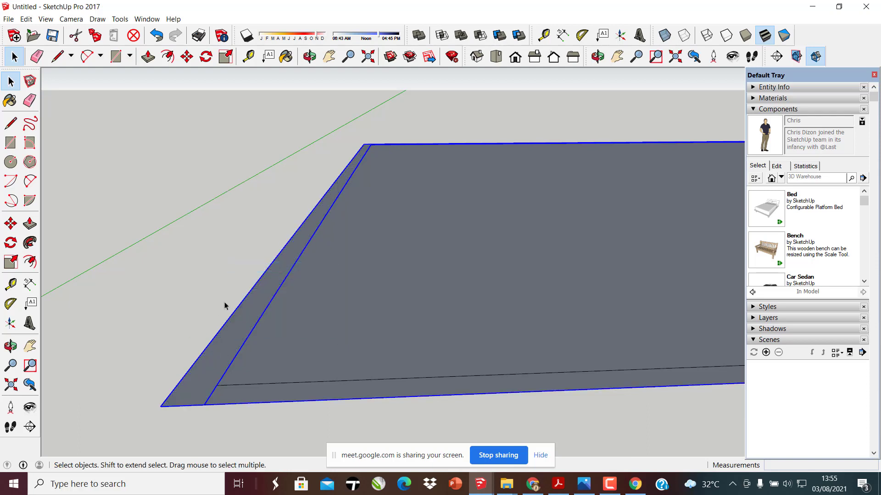
Make the three-sided wall strip group a component named "dinding", replacing the existing definition of that name
left_click(148, 310)
left_click(238, 336)
mouse_move(246, 335)
middle_mouse_down()
mouse_move(222, 350)
mouse_move(244, 323)
middle_mouse_up()
right_click(242, 326)
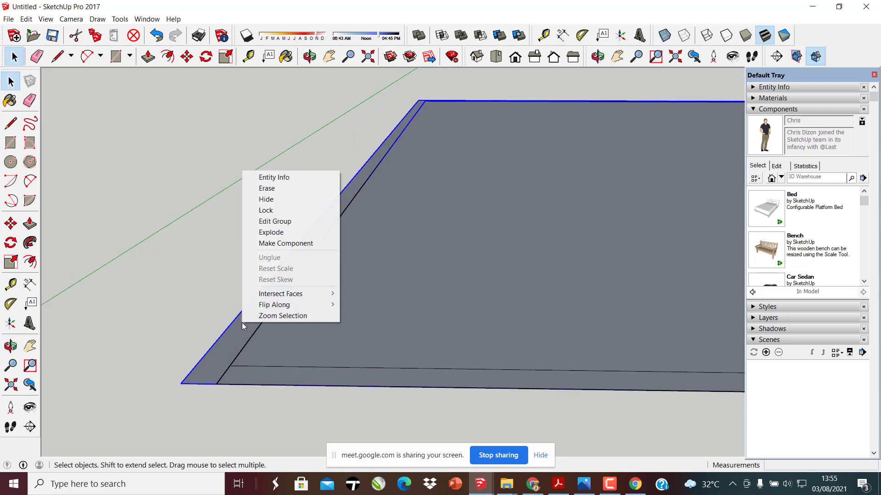
left_click(285, 244)
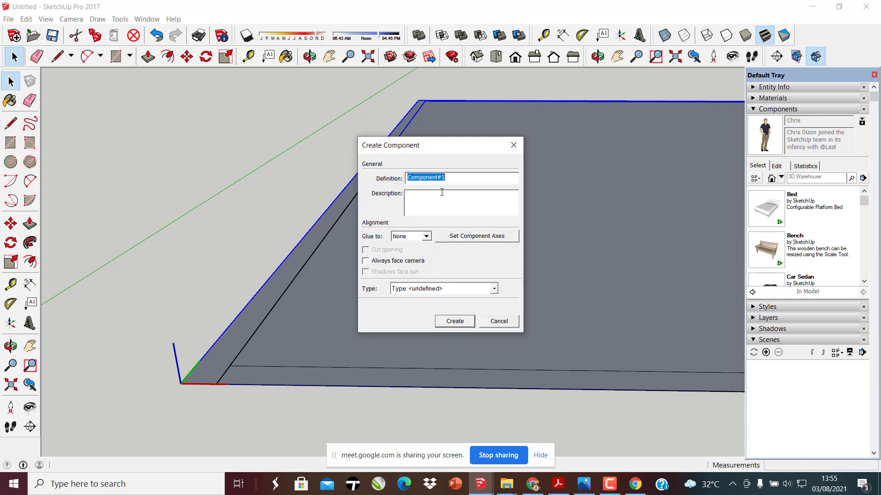
type("dinding")
key("Return")
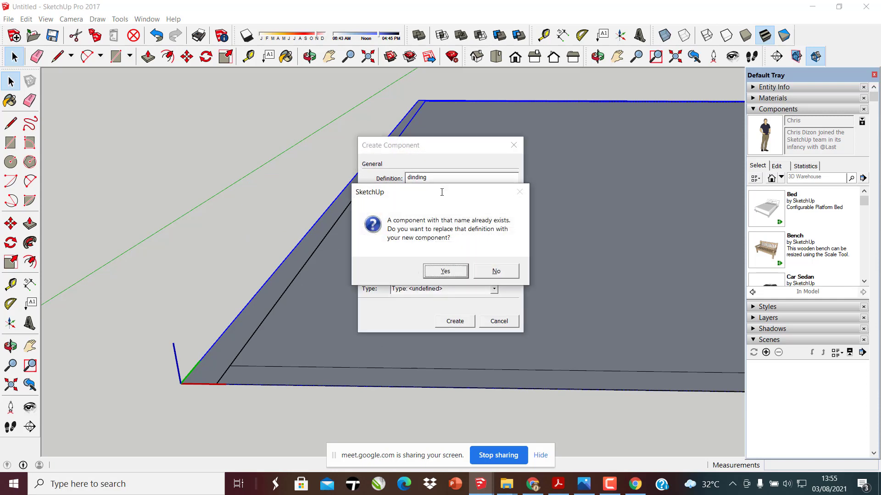
left_click(441, 269)
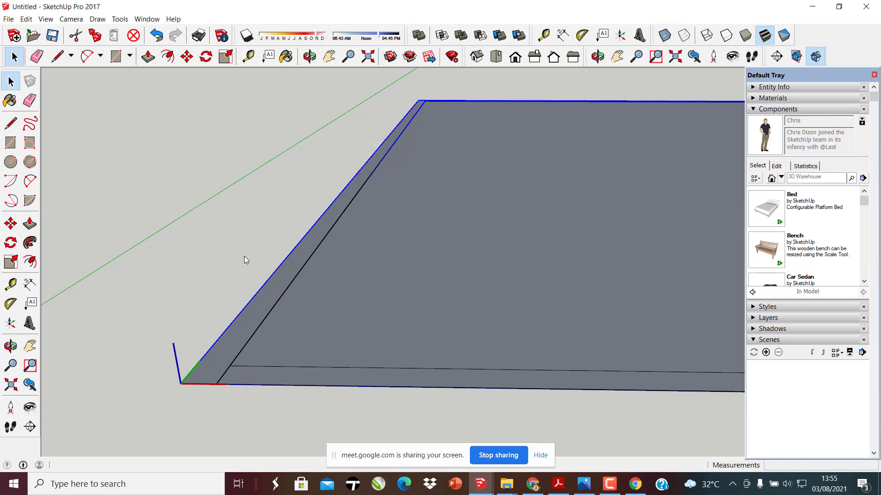
Open the wall component for editing, raise its strip face 350 cm with Push/Pull, and close the component
double_click(265, 309)
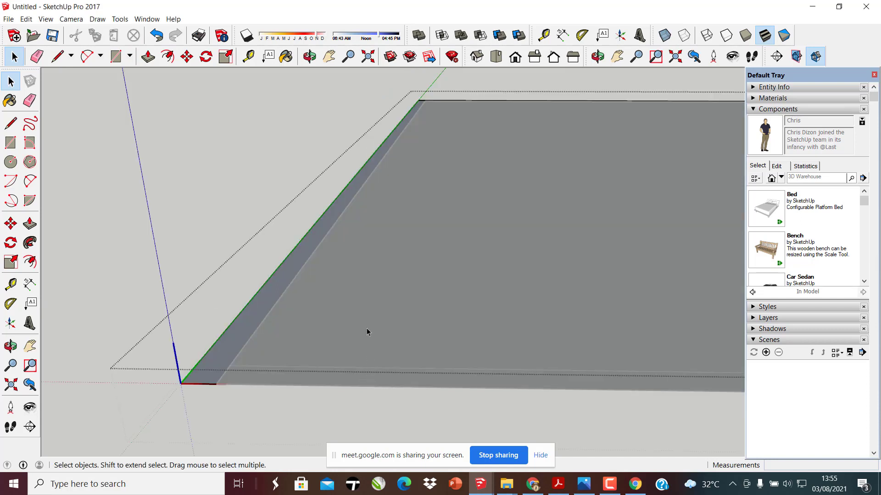
middle_click_drag(466, 283, 533, 234)
left_click(201, 334)
middle_click_drag(354, 308, 234, 348)
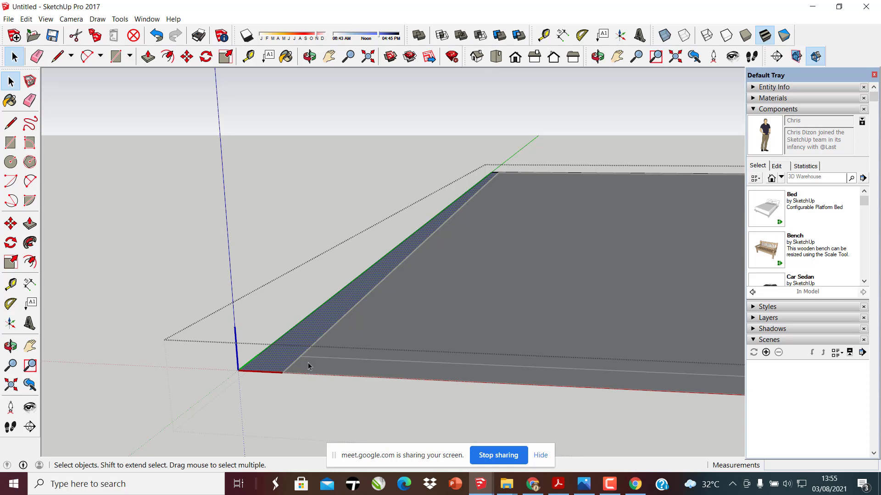
middle_click_drag(368, 316, 302, 321)
key("p")
middle_click_drag(314, 268, 285, 311)
left_click(276, 310)
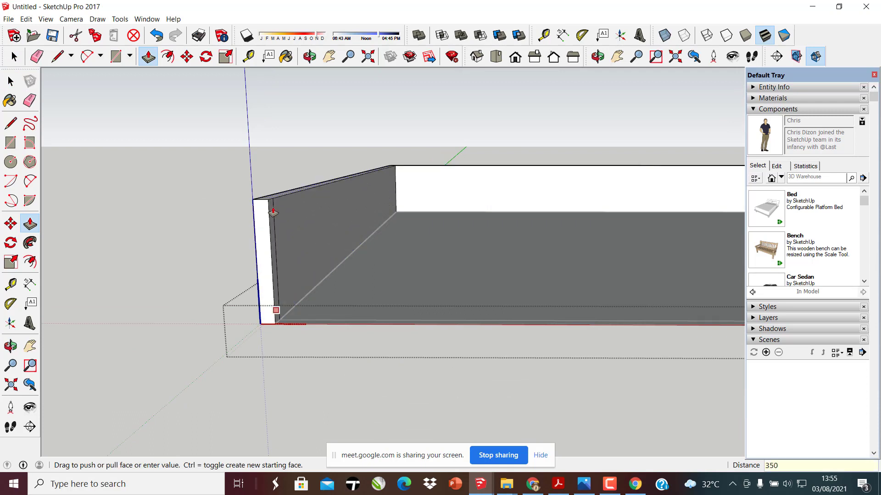
key("Return")
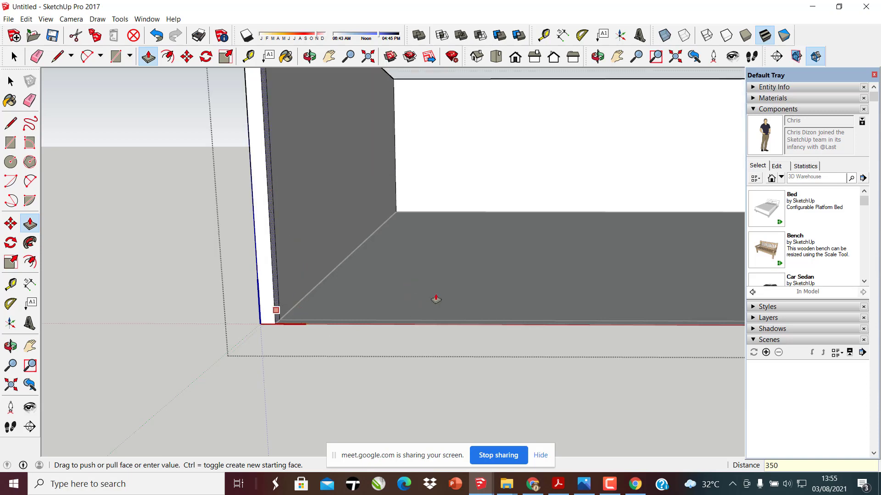
scroll(387, 224, "down", 5)
middle_click_drag(411, 274, 355, 259)
scroll(413, 248, "up", 4)
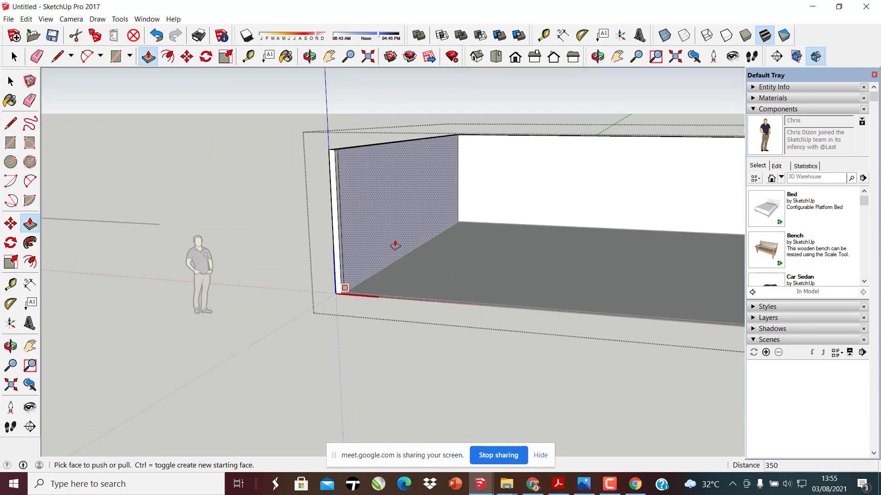
left_click(10, 81)
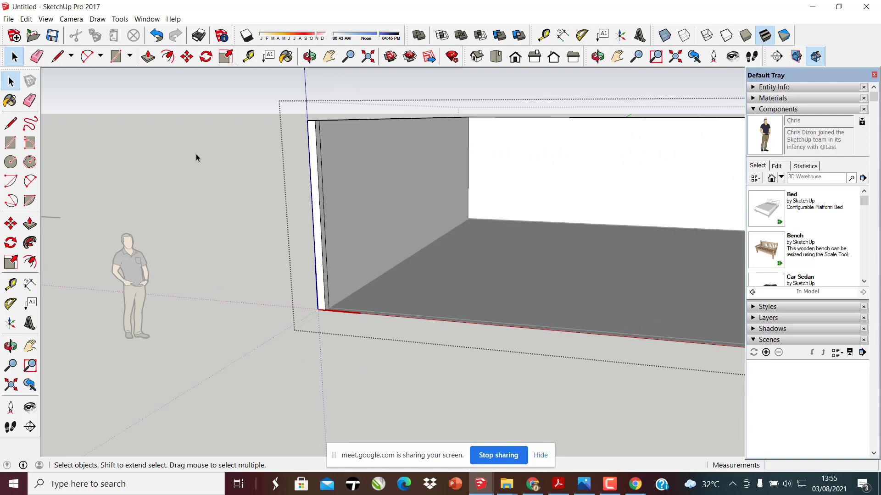
left_click(198, 154)
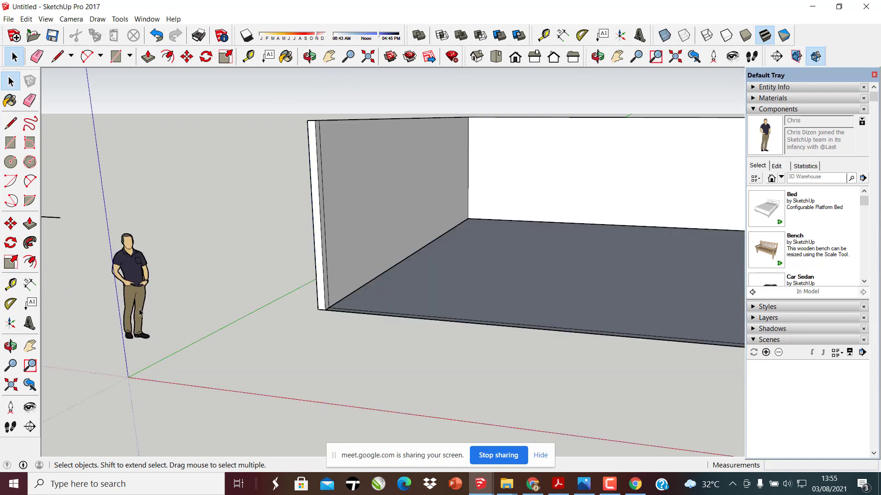
Move the human figure about 250 cm along the red axis to stand beside the wall's open front end
left_click(126, 281)
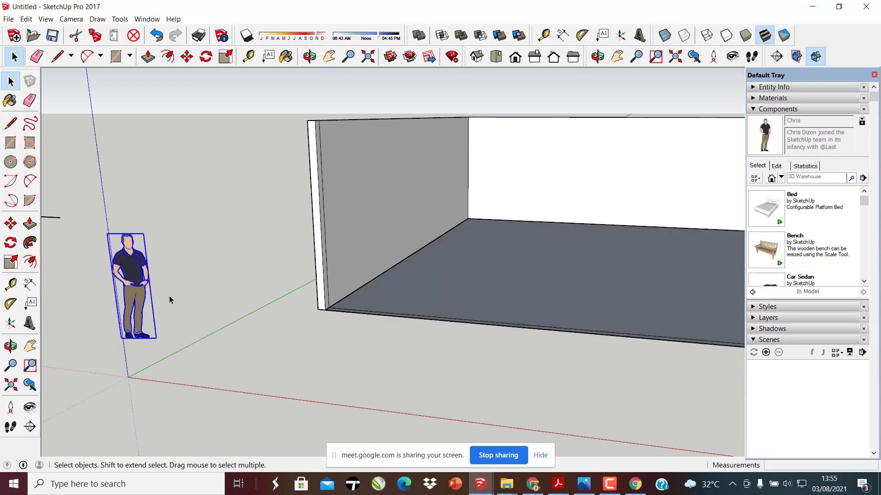
key("m")
left_click(198, 337)
left_click(342, 339)
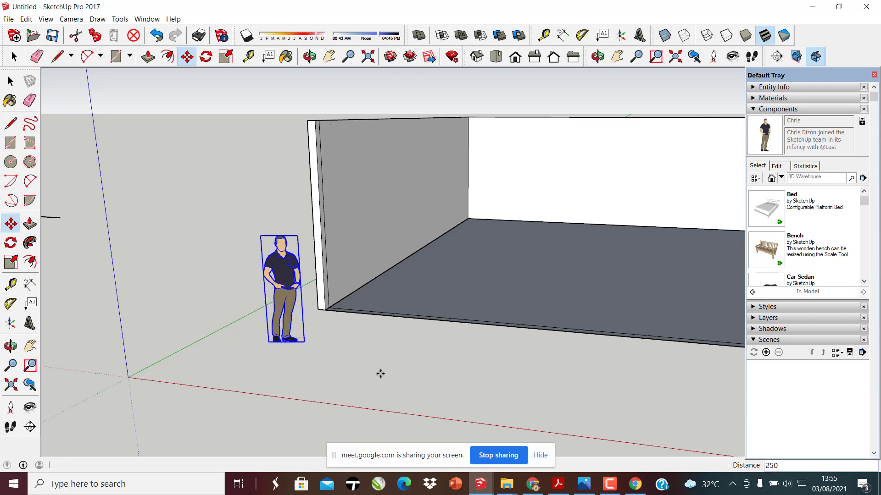
Examine the human figure's height against the raised walls from several distances and angles
scroll(403, 316, "down", 7)
middle_click_drag(422, 252, 399, 225)
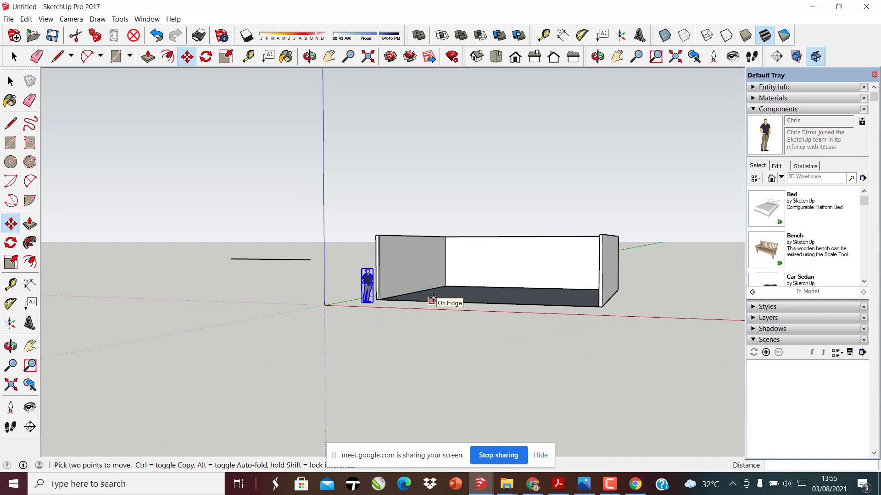
middle_click_drag(417, 265, 424, 233)
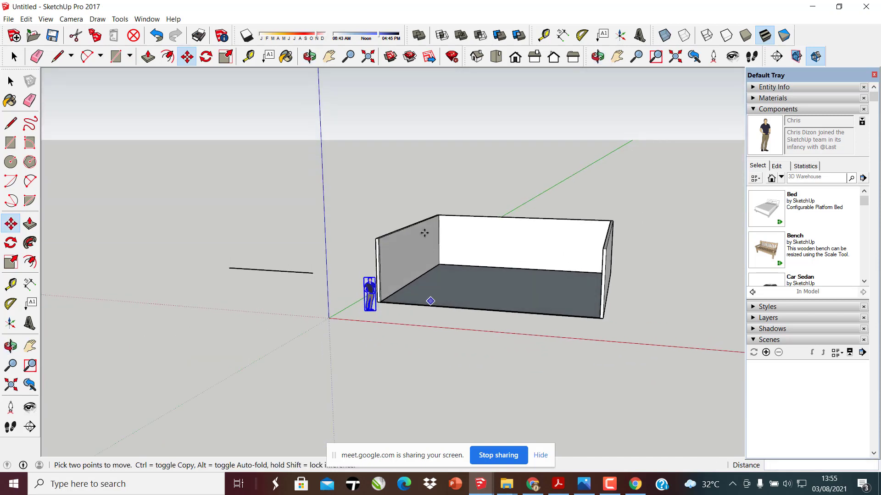
scroll(395, 242, "down", 4)
scroll(379, 289, "up", 5)
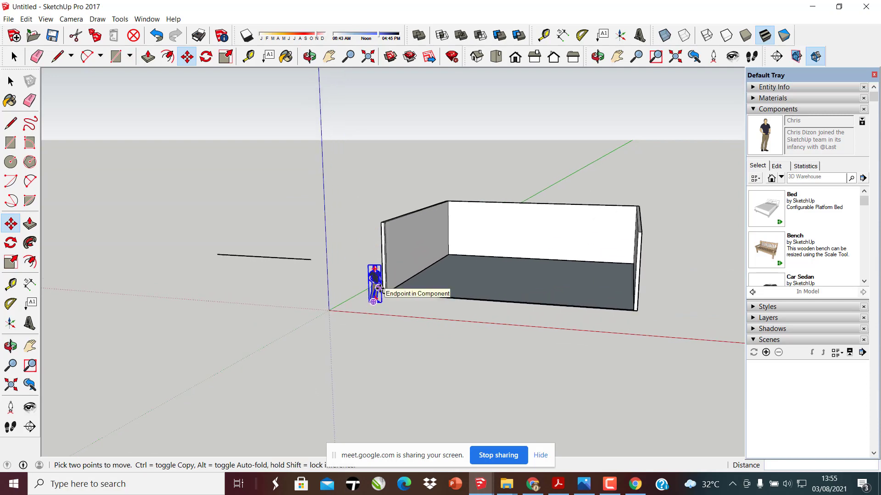
scroll(379, 289, "up", 4)
scroll(150, 232, "down", 2)
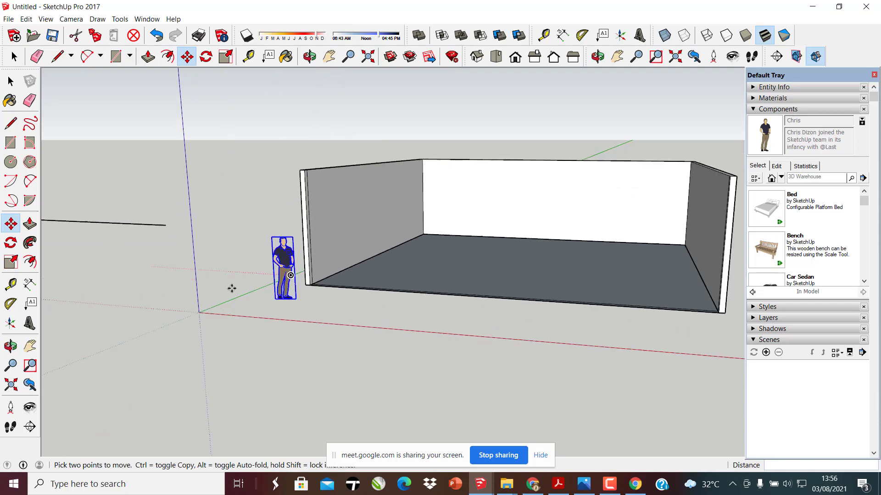
scroll(392, 248, "up", 5)
middle_click_drag(393, 256, 404, 296)
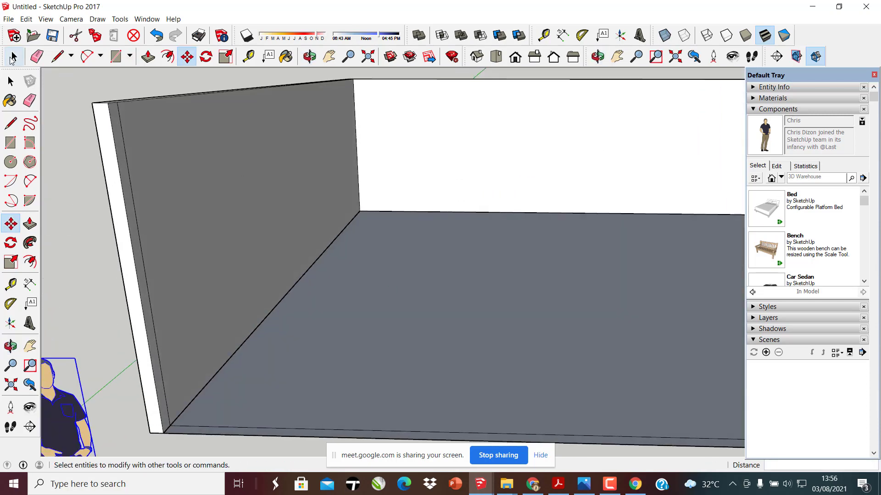
Select the wall component and the floor face in turn to check that they are separate
left_click(13, 58)
left_click(182, 185)
scroll(159, 190, "down", 4)
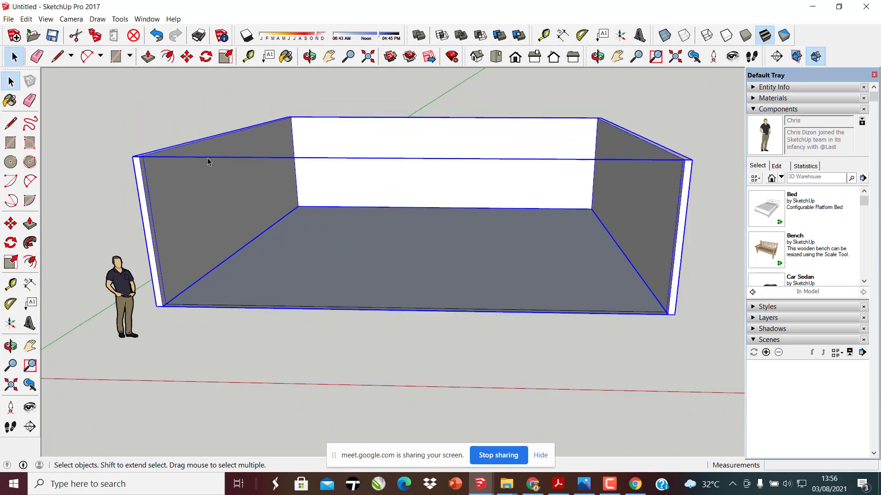
left_click(461, 261)
middle_click_drag(461, 262, 374, 270)
scroll(353, 320, "down", 5)
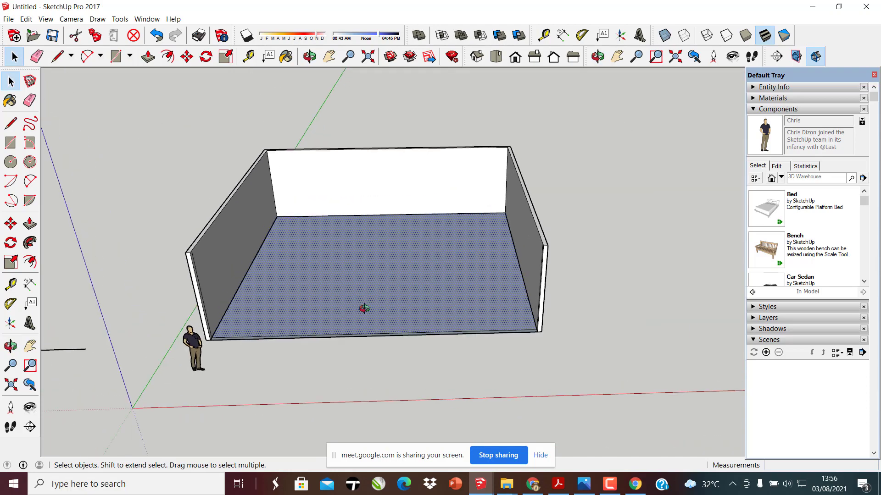
Erase the leftover inner line that divides the narrow front strip from the rest of the floor
scroll(279, 334, "up", 3)
middle_click_drag(231, 342, 198, 294)
scroll(309, 289, "up", 3)
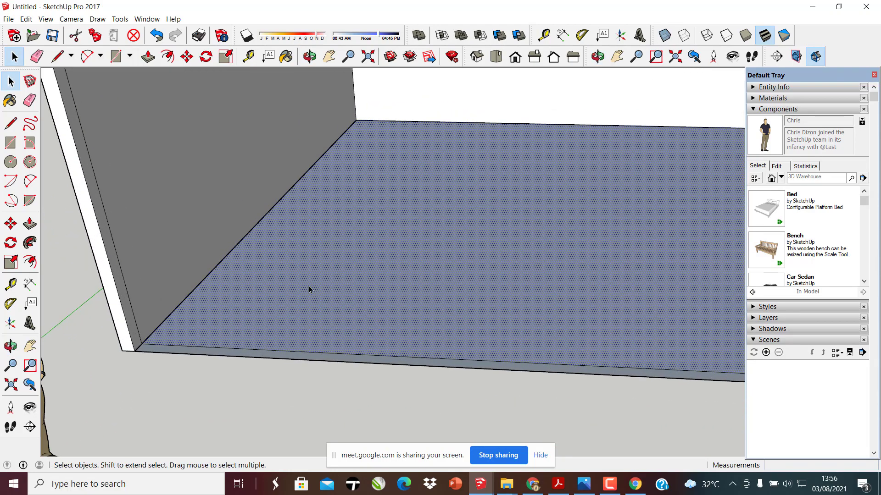
scroll(169, 353, "up", 5)
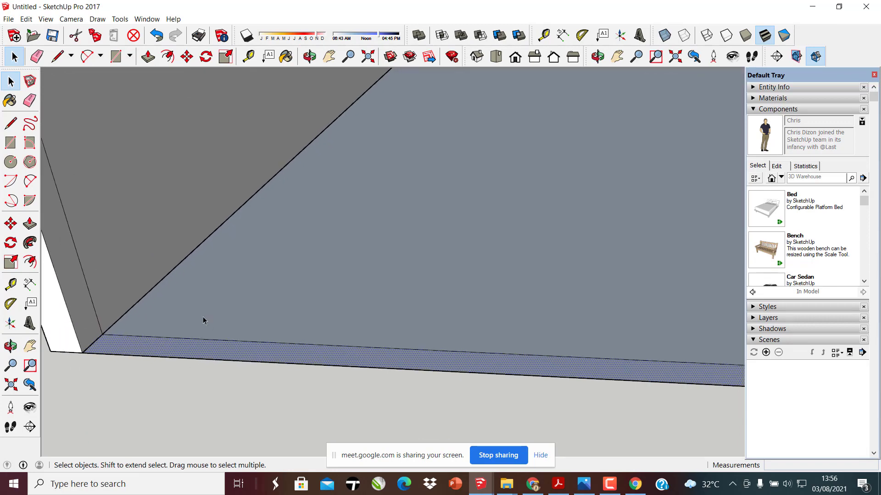
left_click(242, 342)
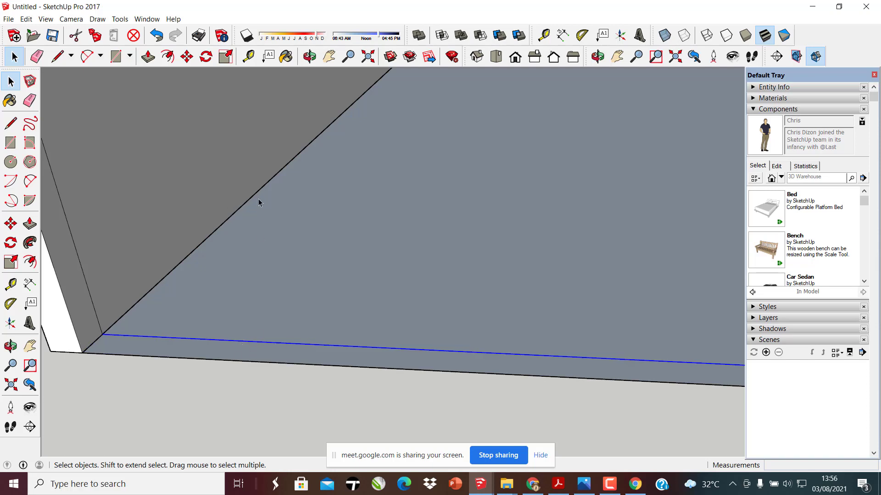
left_click(29, 100)
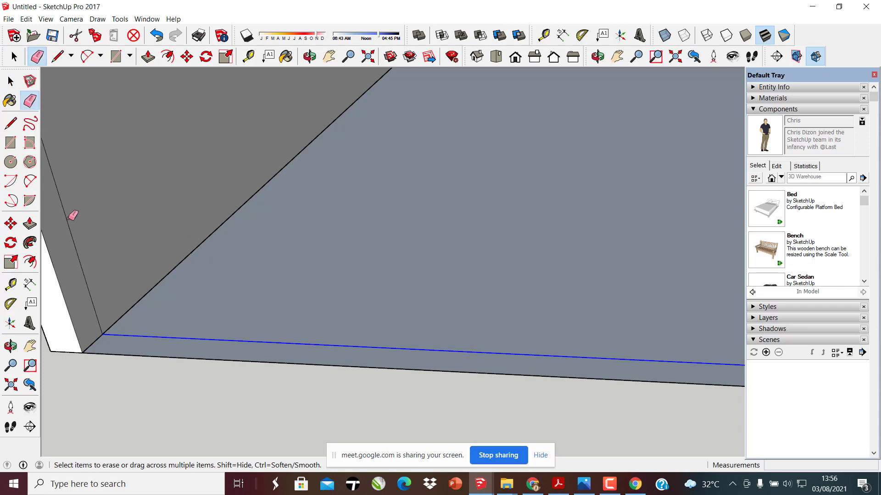
left_click(176, 248)
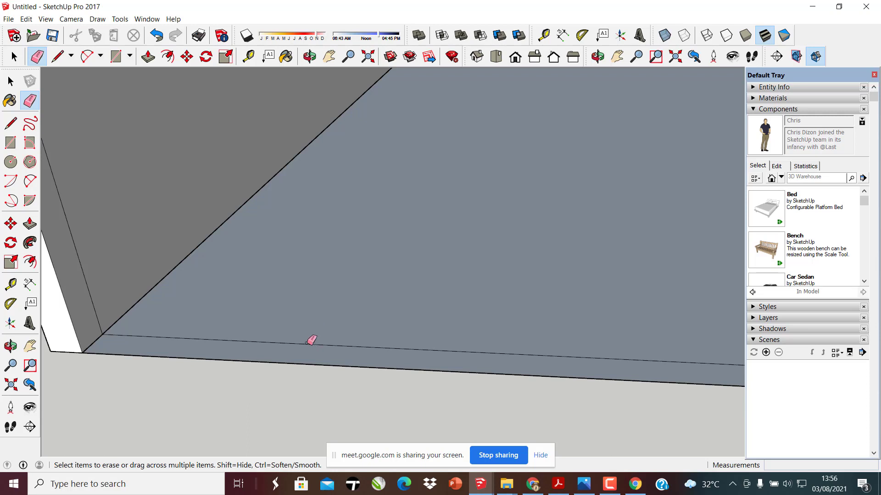
mouse_move(307, 345)
left_mouse_down()
mouse_move(332, 305)
mouse_move(312, 343)
left_mouse_up()
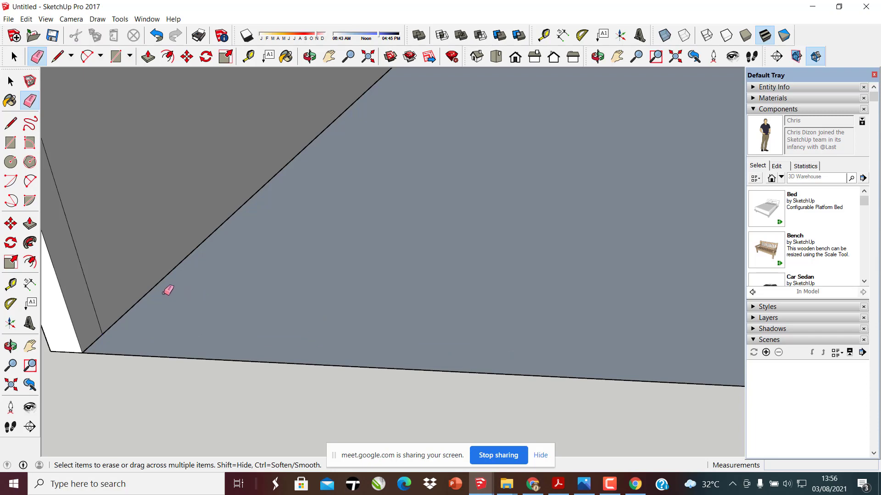
Select the whole floor face and inspect its extent between the three walls from different angles
left_click(11, 81)
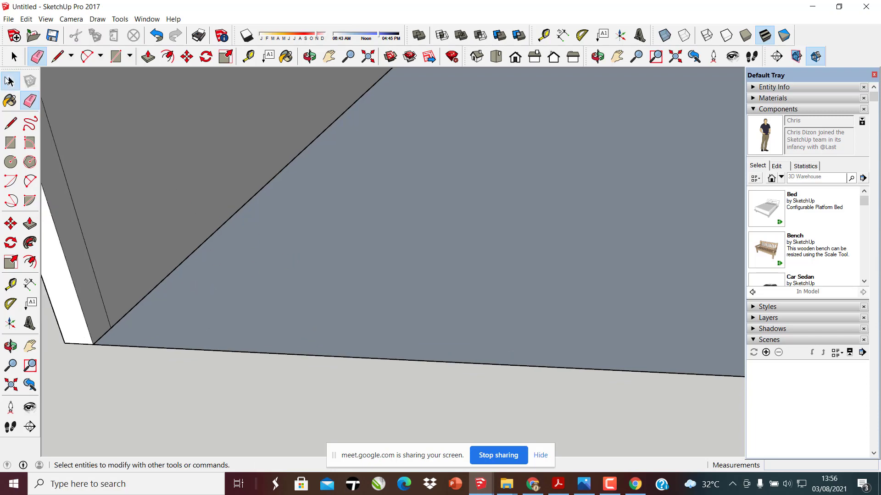
scroll(225, 252, "down", 5)
left_click(389, 225)
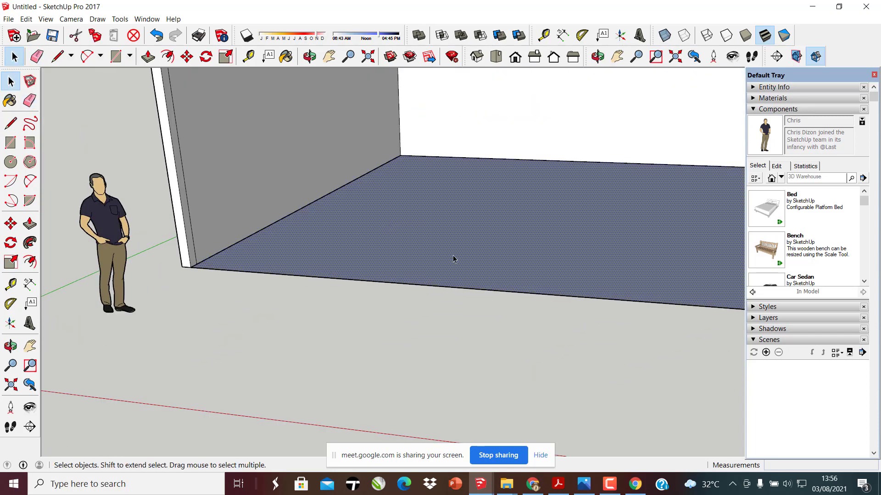
middle_click_drag(453, 255, 270, 286)
scroll(330, 263, "down", 3)
middle_click_drag(329, 263, 448, 245)
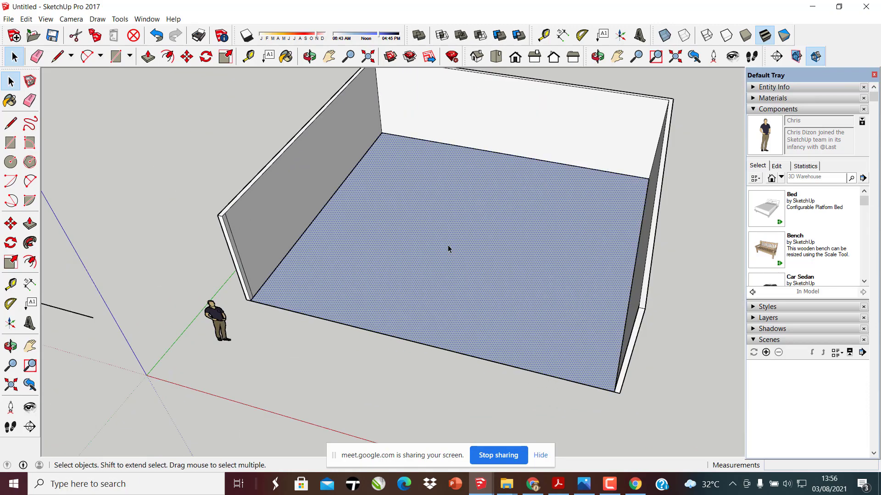
scroll(621, 255, "up", 5)
scroll(300, 198, "down", 4)
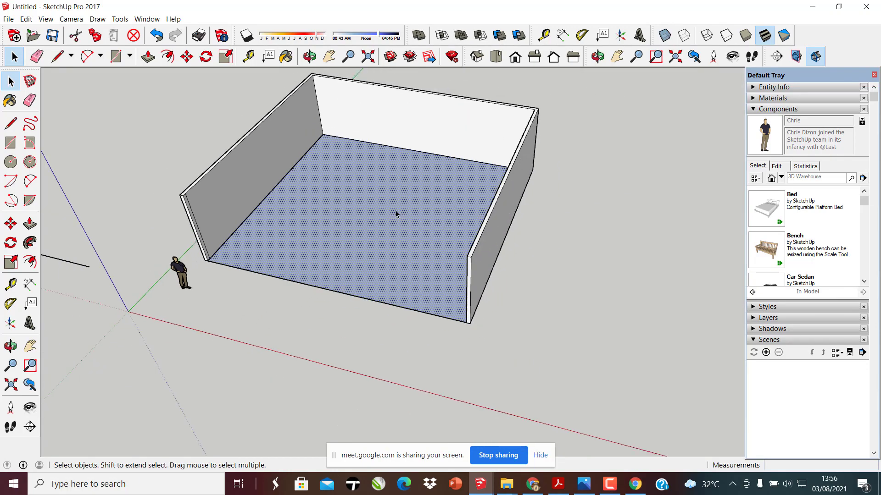
scroll(425, 213, "up", 3)
middle_click_drag(425, 212, 386, 219)
scroll(472, 287, "down", 3)
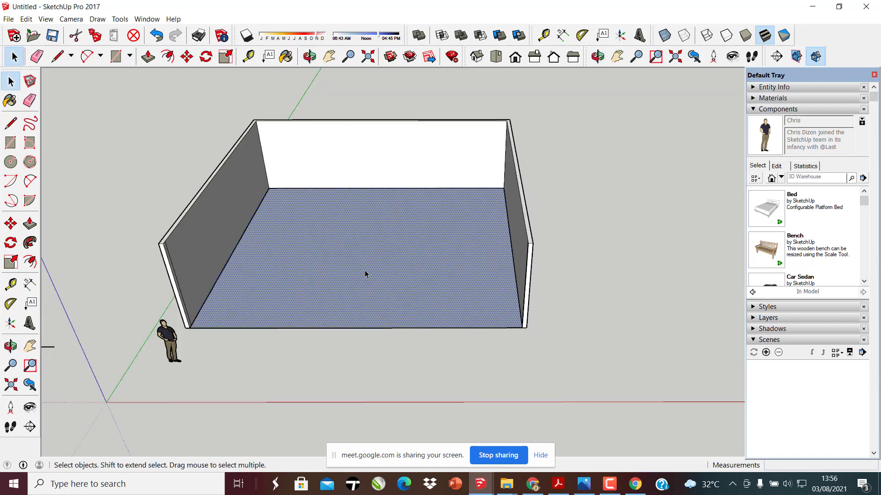
scroll(328, 284, "up", 4)
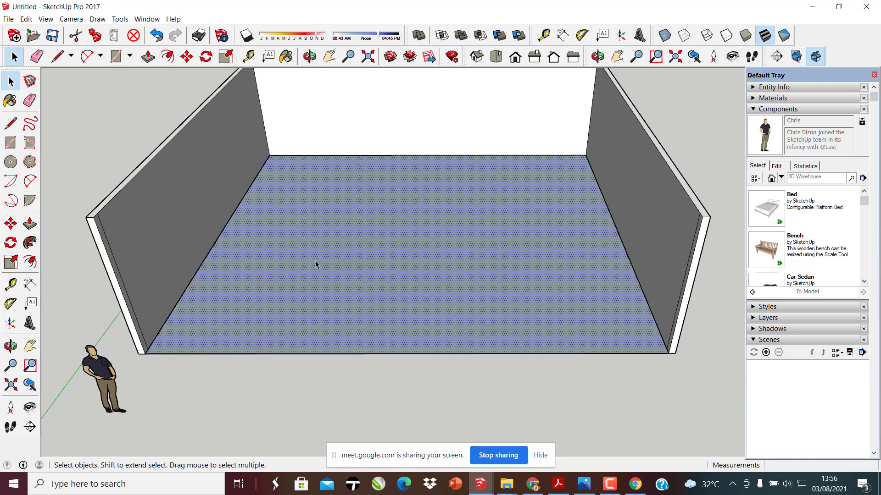
Turn the floor face and its edges into a component named "lantai", replacing the existing definition of that name
double_click(350, 250)
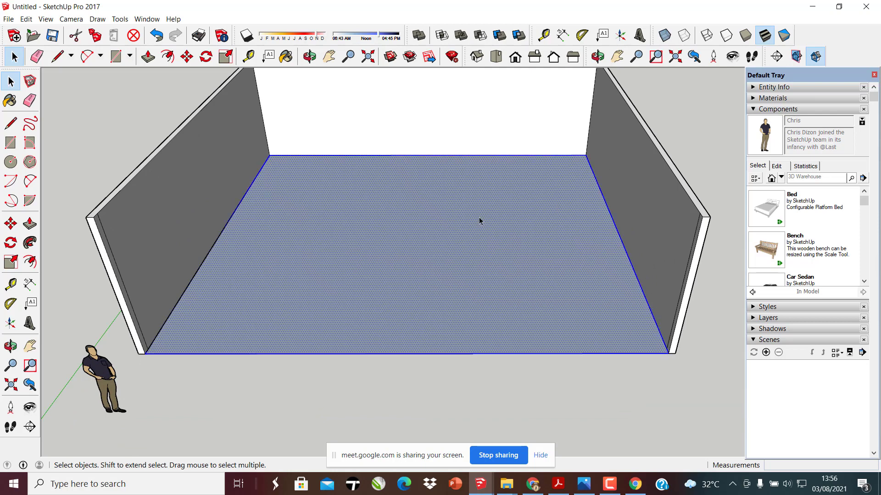
right_click(343, 267)
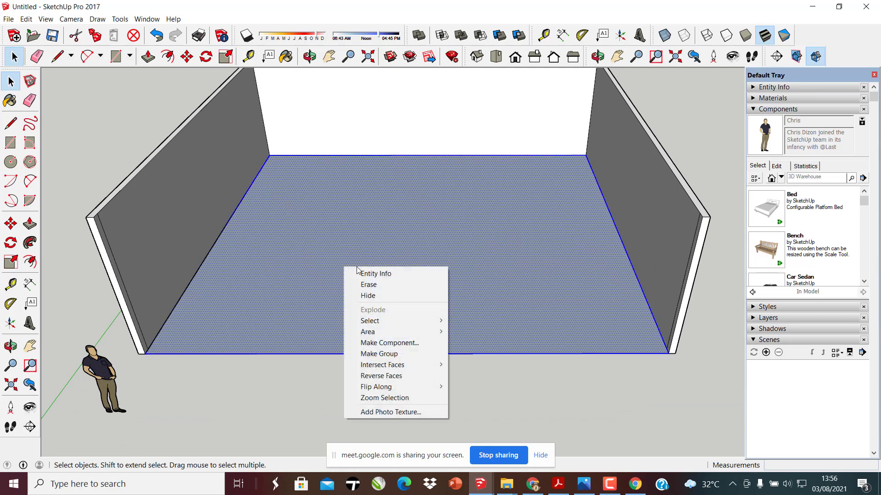
left_click(400, 344)
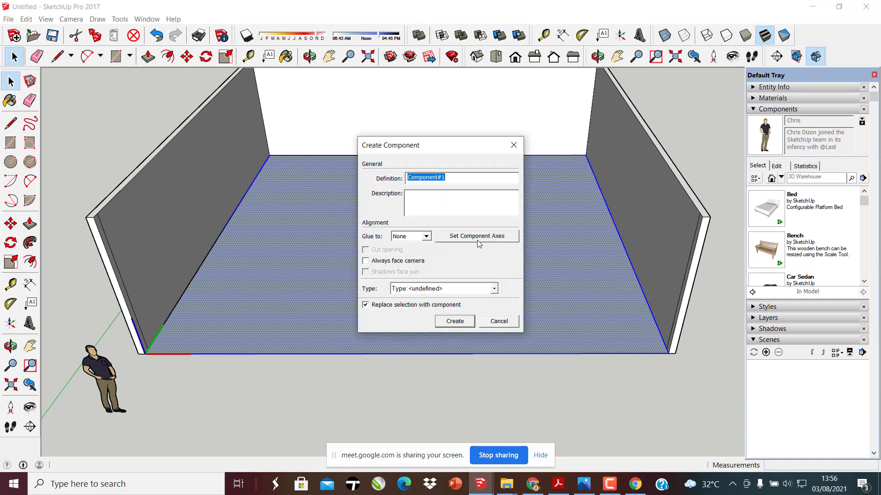
key("BackSpace")
left_click(455, 321)
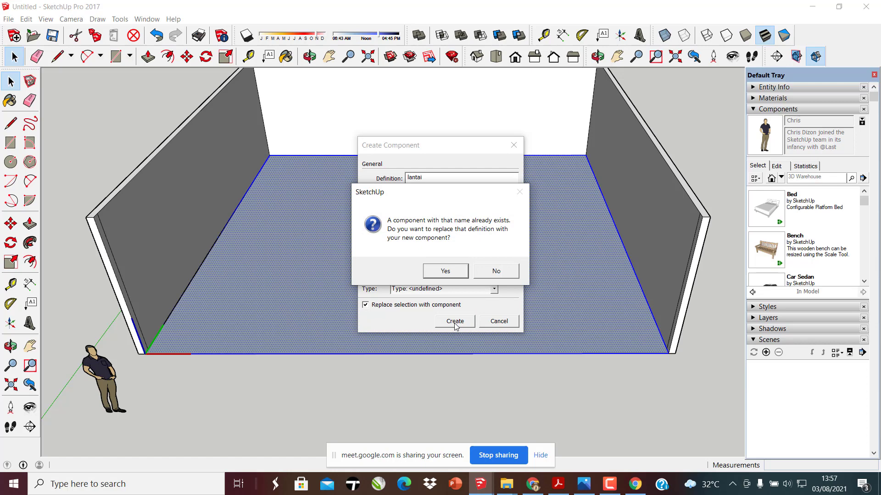
left_click(434, 271)
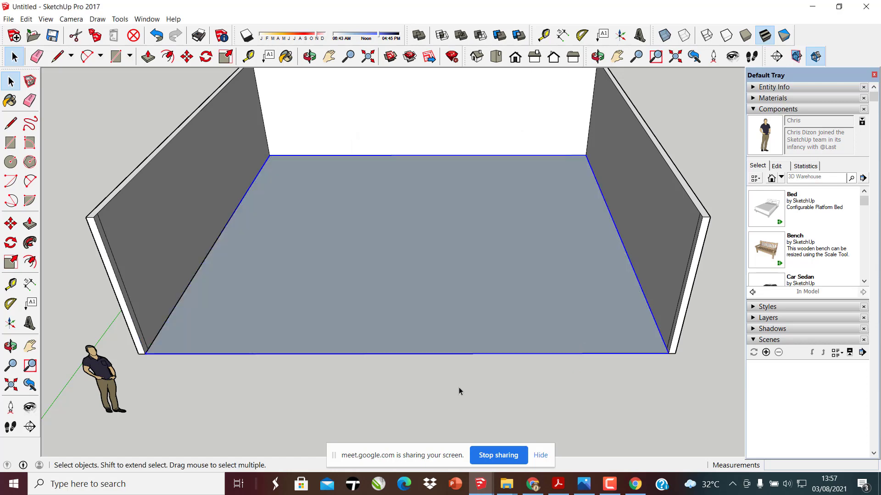
Open the floor component for editing, raise its face 5 cm with Push/Pull, and exit the component
double_click(343, 309)
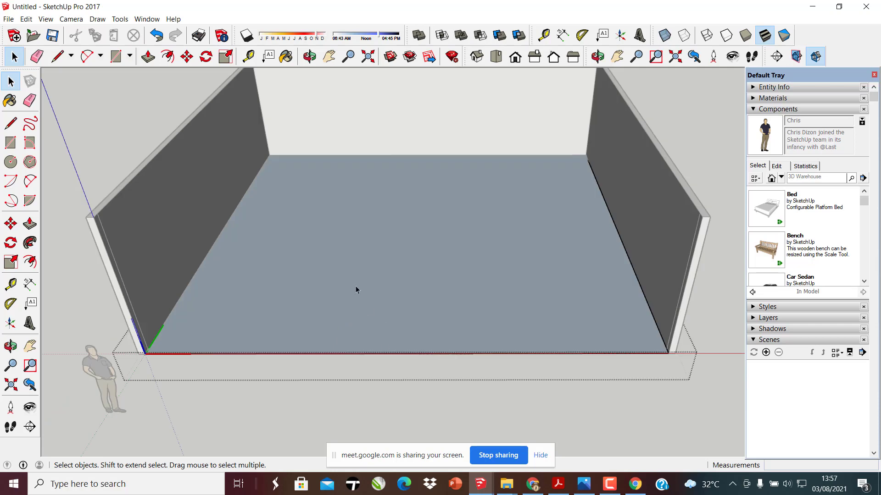
left_click(449, 400)
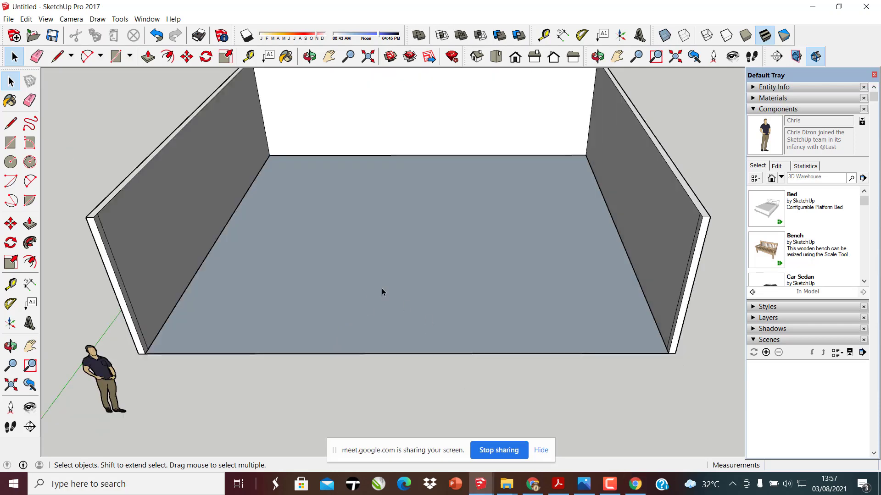
double_click(392, 305)
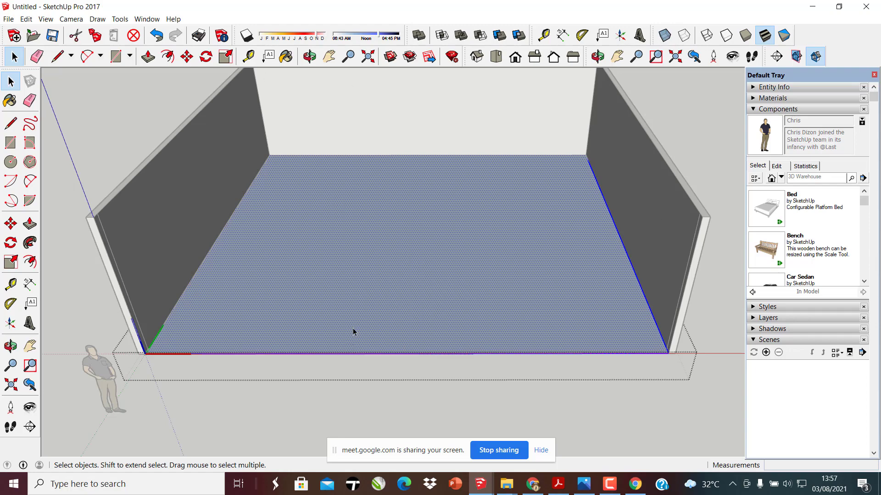
middle_click_drag(353, 328, 448, 258)
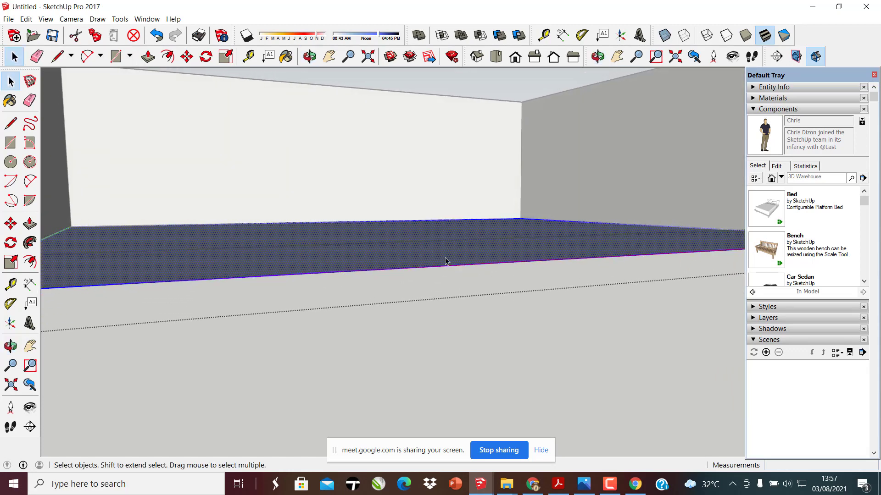
key("p")
scroll(364, 271, "down", 3)
scroll(366, 270, "up", 4)
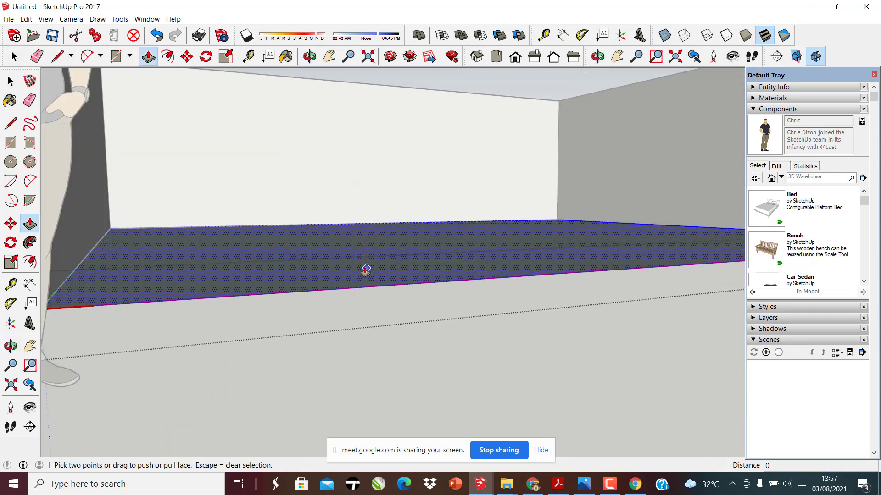
left_click(367, 272)
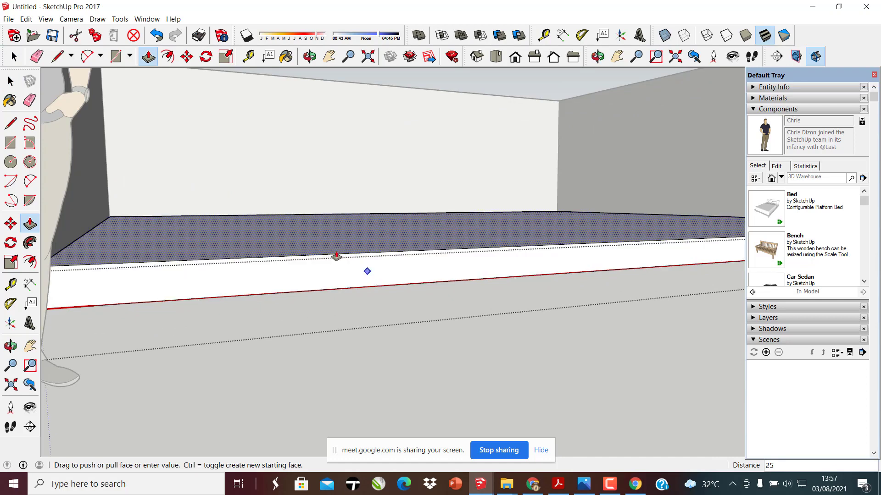
key("Return")
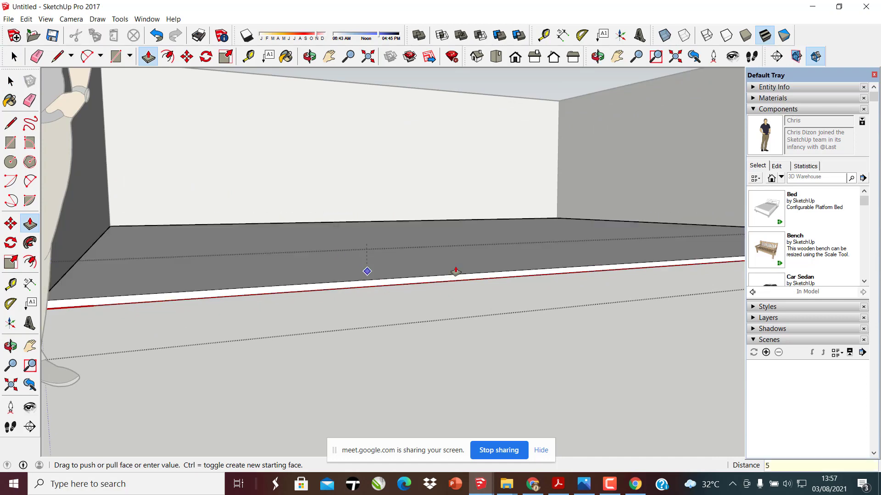
left_click(14, 56)
middle_click_drag(98, 233, 182, 236)
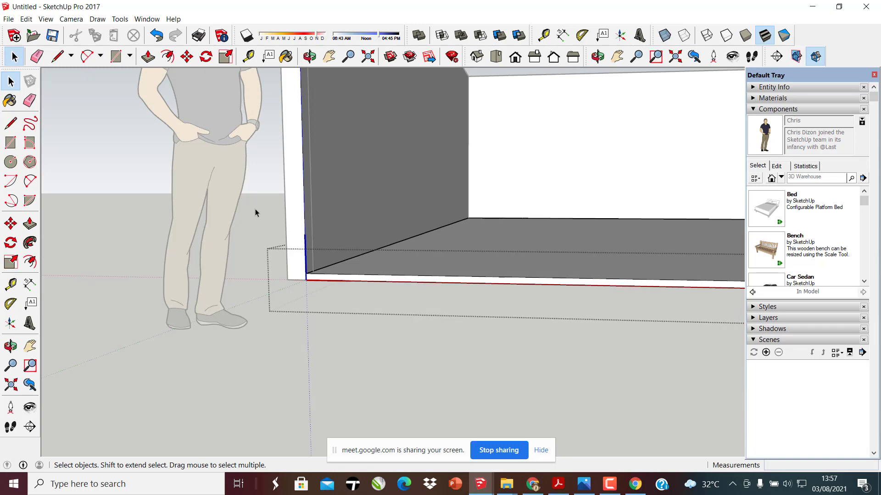
left_click(255, 208)
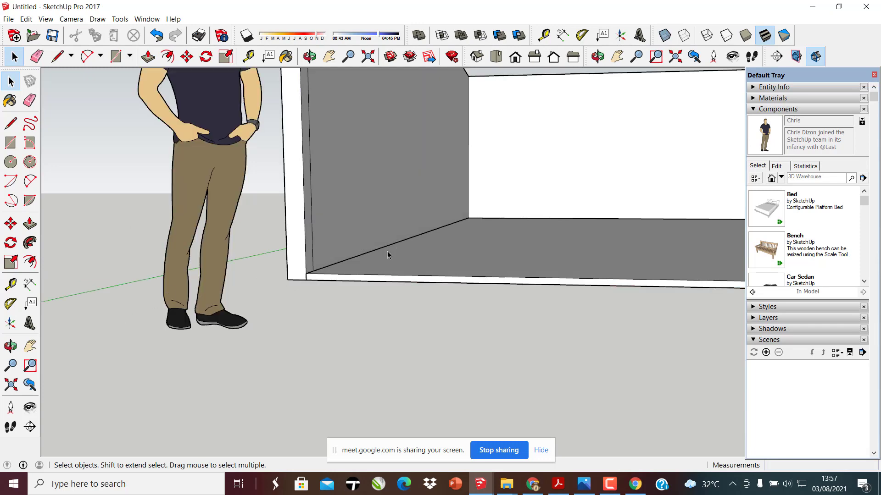
Select the floor component and browse the Tile material collection with the Paint Bucket active
scroll(255, 293, "down", 10)
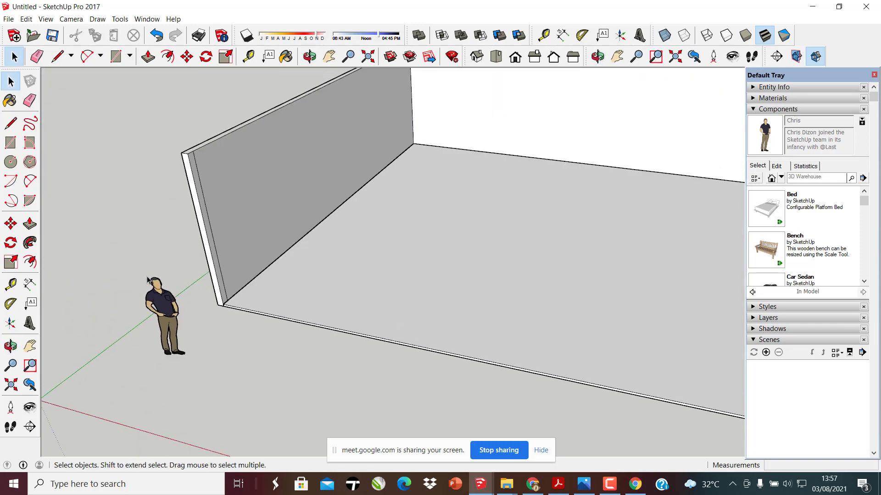
scroll(481, 243, "up", 4)
left_click(360, 287)
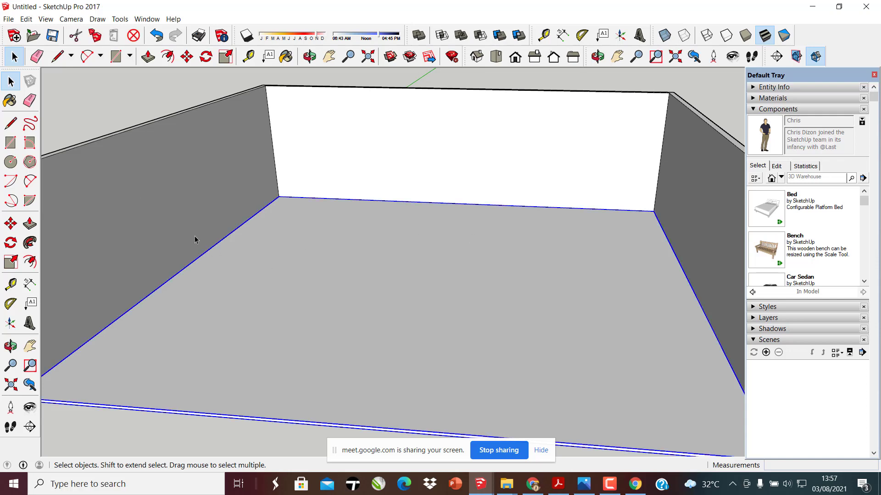
left_click(10, 100)
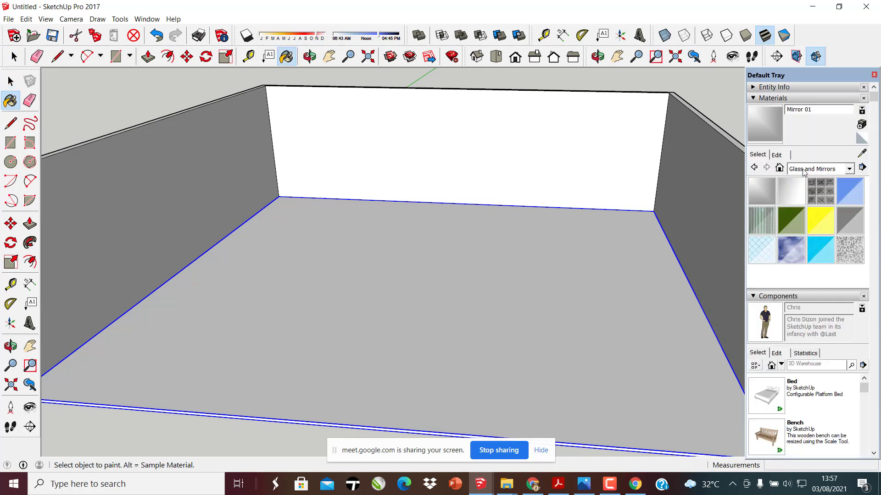
left_click(756, 155)
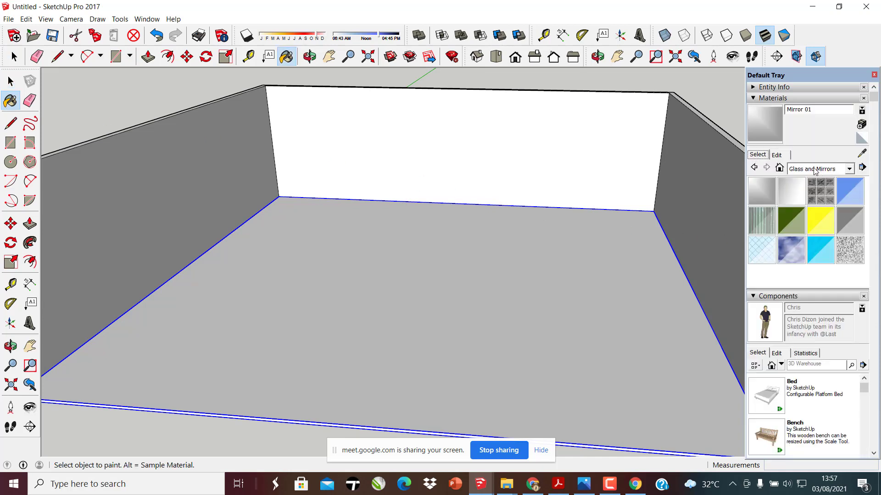
left_click(849, 169)
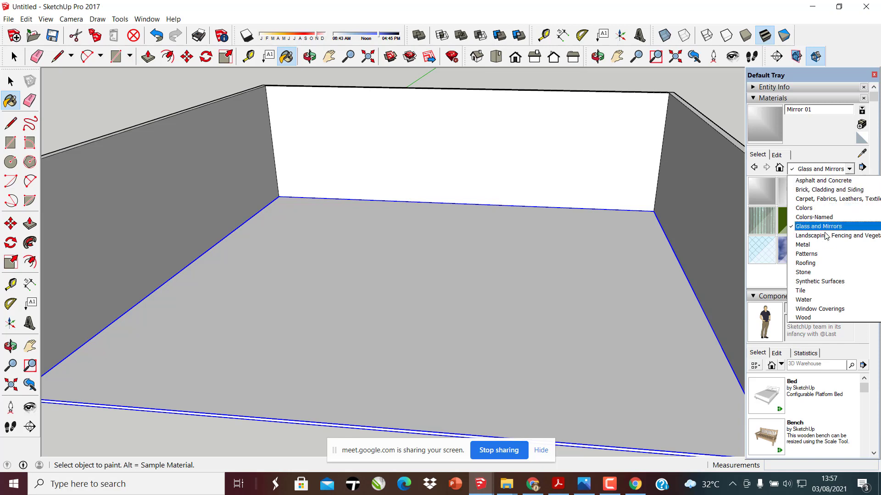
left_click(803, 291)
scroll(796, 201, "down", 4)
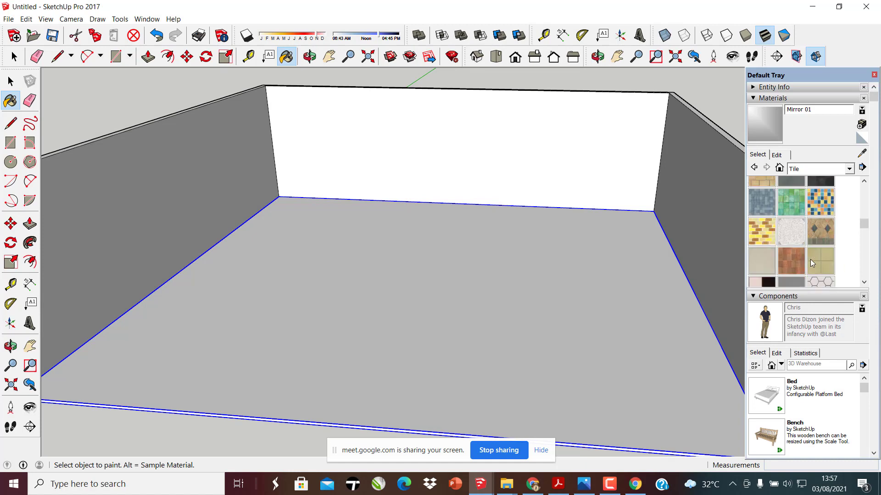
scroll(793, 200, "up", 4)
scroll(792, 201, "down", 2)
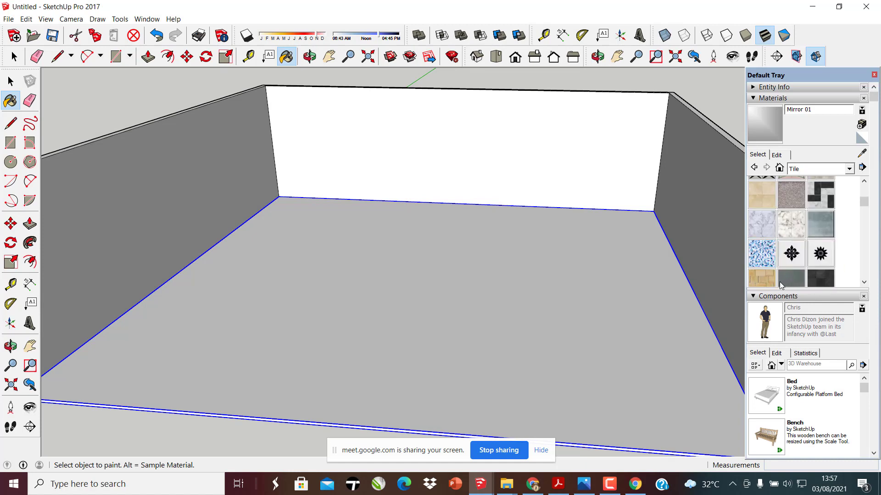
Paint the floor component with Marble Carrara Floor Tile and check the pattern up close
left_click(766, 228)
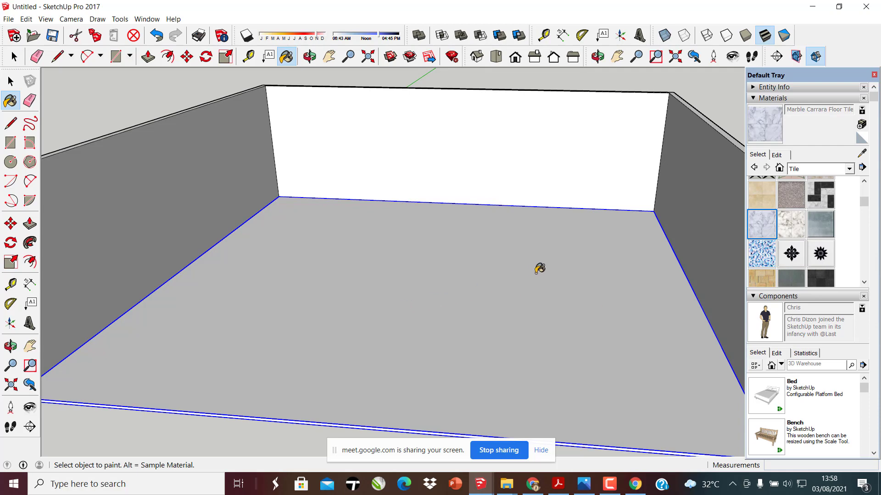
left_click(454, 297)
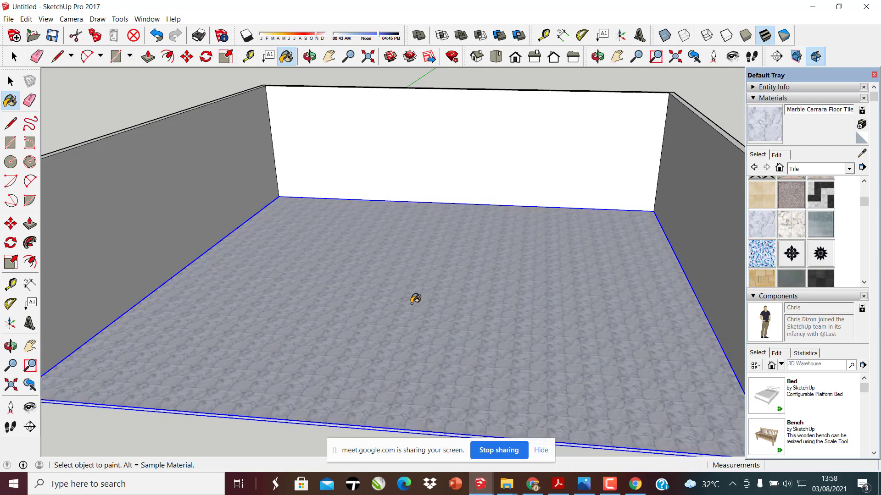
middle_click_drag(411, 318, 411, 287)
middle_click_drag(517, 247, 651, 252)
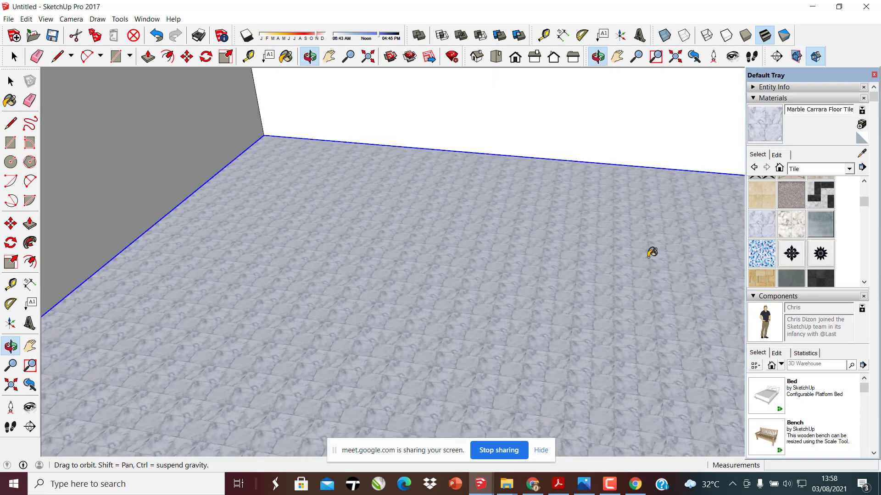
scroll(500, 212, "down", 5)
scroll(507, 287, "up", 8)
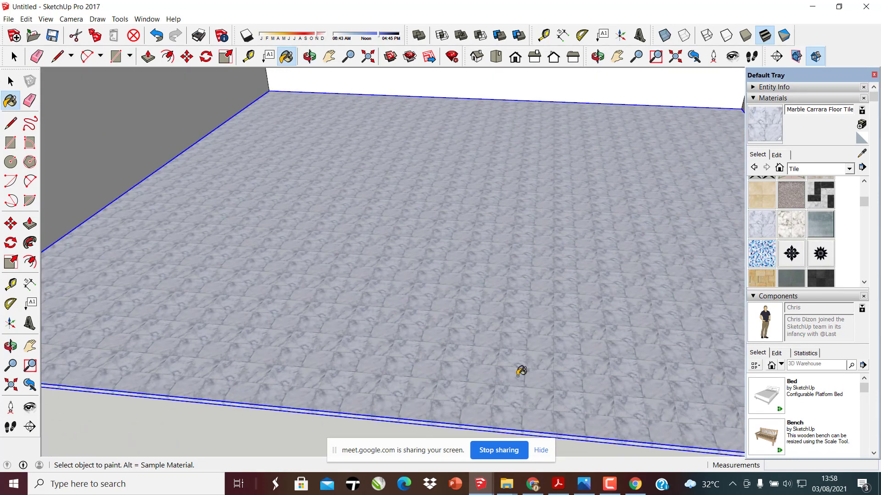
Switch to the Google Meet call, admit the waiting participant, and return to SketchUp
left_click(532, 484)
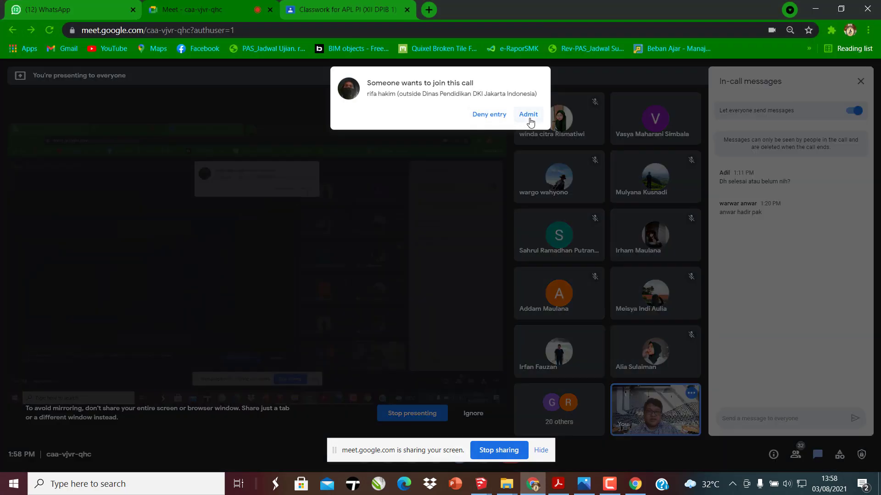
left_click(528, 116)
key("alt+Tab")
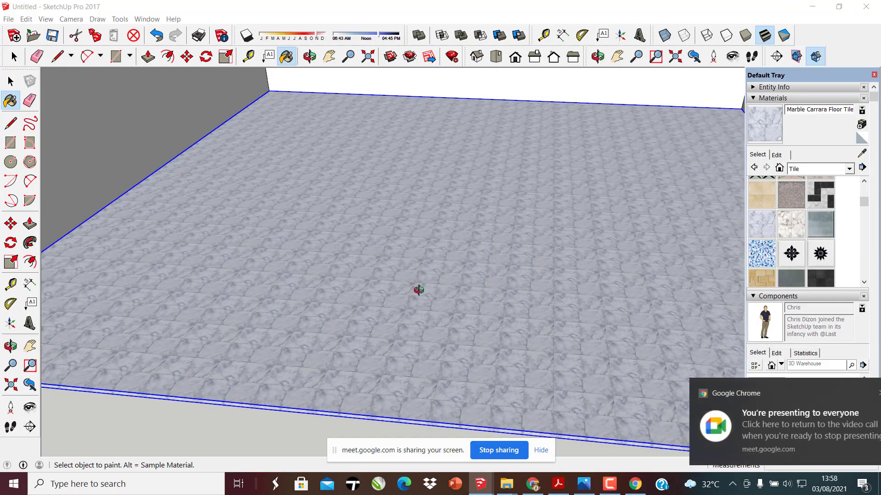
Examine the marble-tiled floor between the walls from several distances and angles
middle_click_drag(417, 291, 371, 289)
right_click(397, 271)
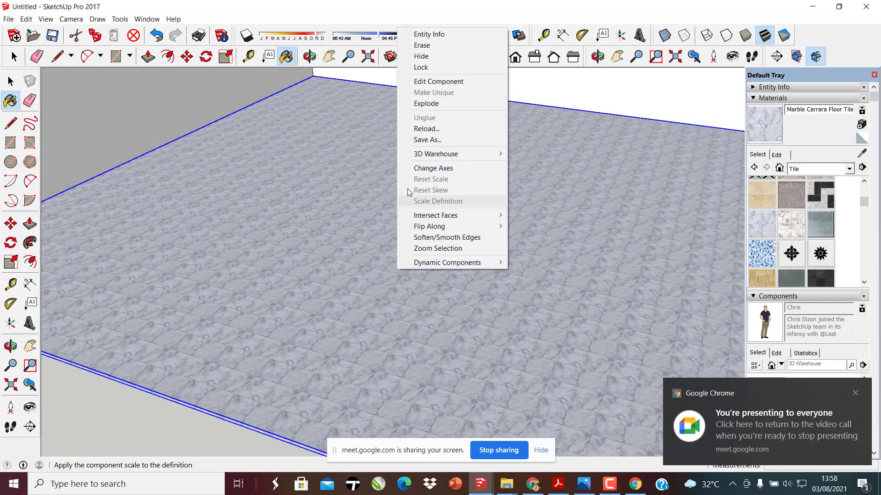
left_click(9, 81)
scroll(430, 227, "down", 2)
scroll(430, 227, "down", 2)
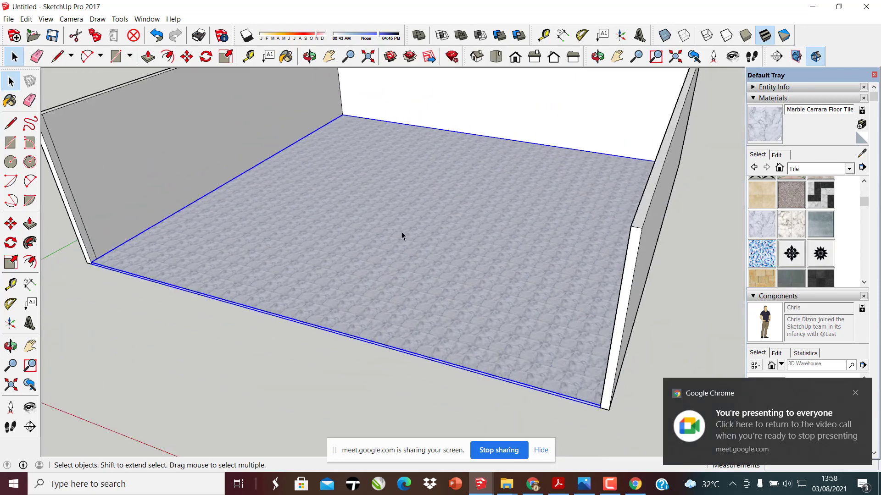
scroll(401, 232, "up", 3)
middle_click_drag(332, 252, 364, 243)
scroll(354, 289, "down", 2)
scroll(354, 292, "down", 2)
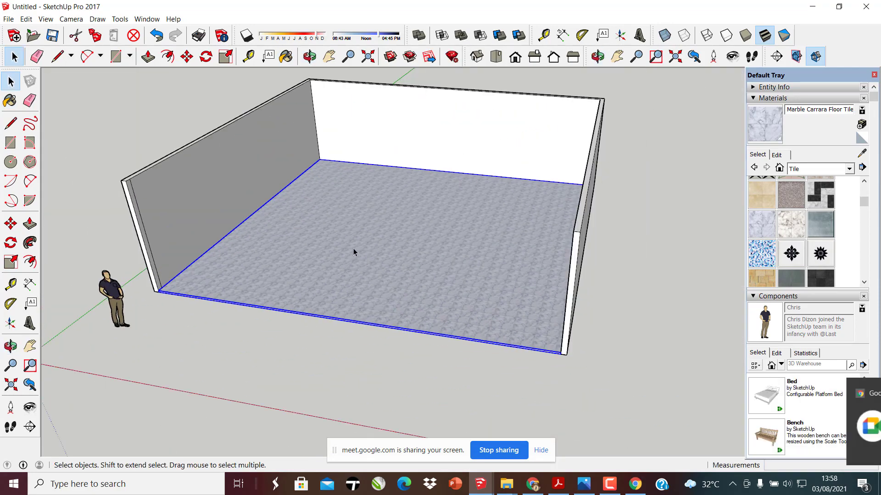
scroll(348, 248, "up", 2)
Open the floor component for editing, select its tiled top face, and apply Orient Faces to it
double_click(349, 251)
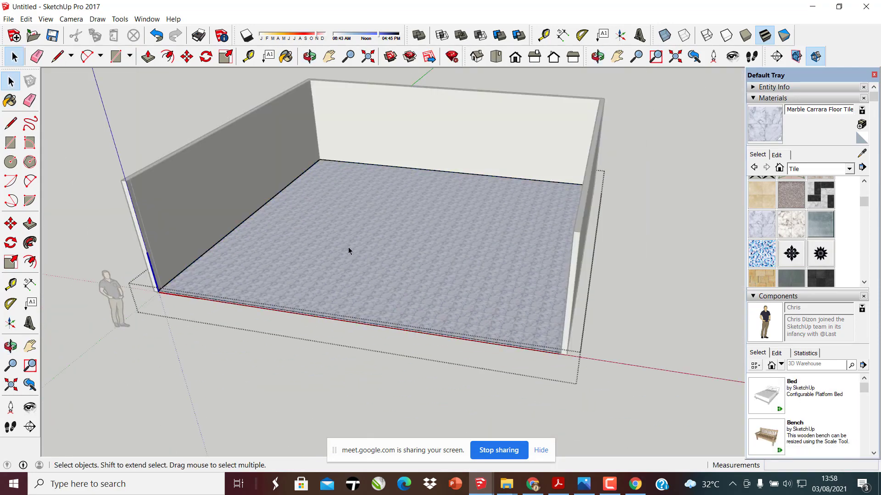
scroll(383, 269, "up", 1)
left_click(378, 261)
scroll(321, 254, "up", 3)
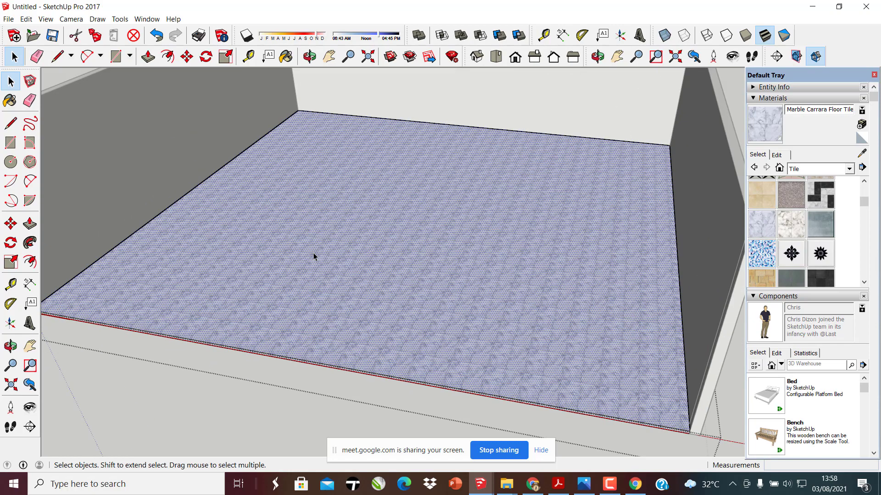
middle_click_drag(313, 254, 322, 280)
scroll(319, 267, "down", 3)
scroll(260, 249, "up", 3)
middle_click_drag(259, 271, 321, 257)
right_click(396, 237)
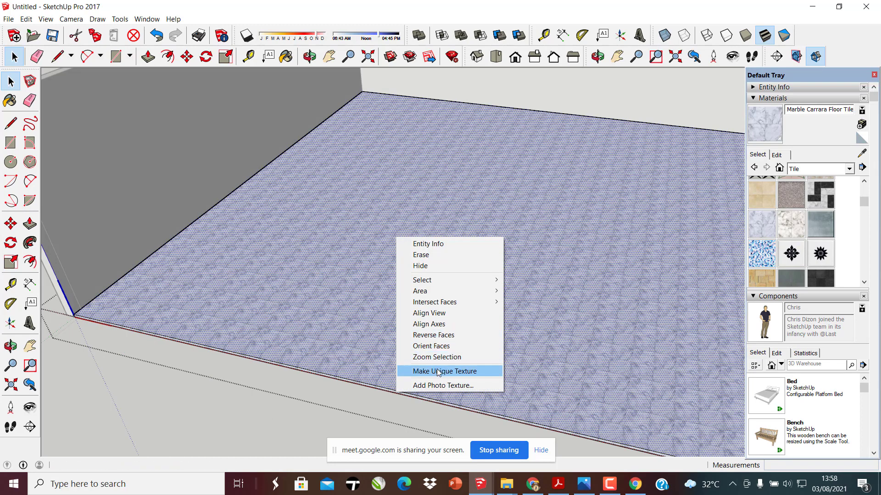
left_click(444, 346)
Make a unique 1024 × 950 pixel texture from the marble tile on the floor's top face
scroll(349, 302, "down", 5)
middle_click_drag(349, 302, 401, 322)
scroll(400, 323, "up", 6)
right_click(410, 262)
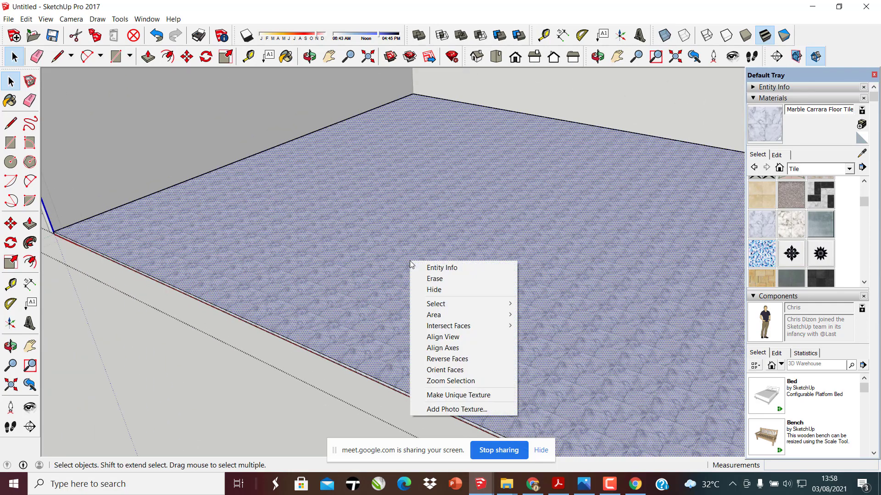
left_click(468, 397)
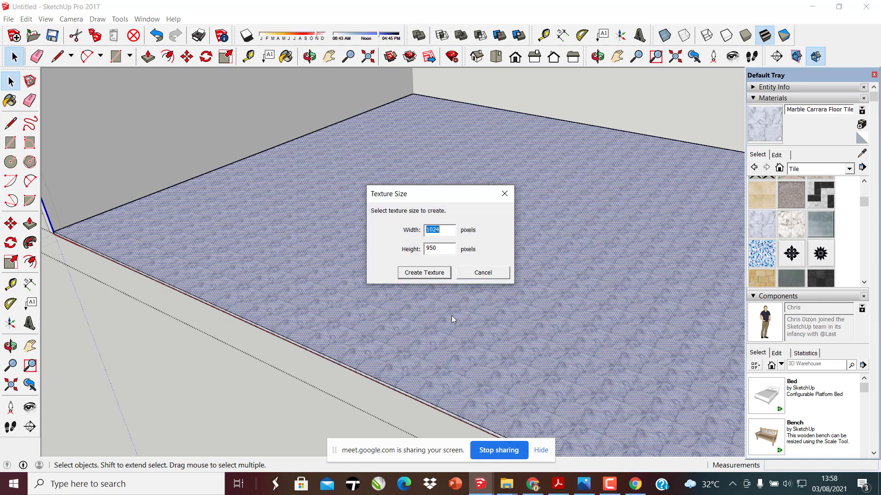
left_click(424, 273)
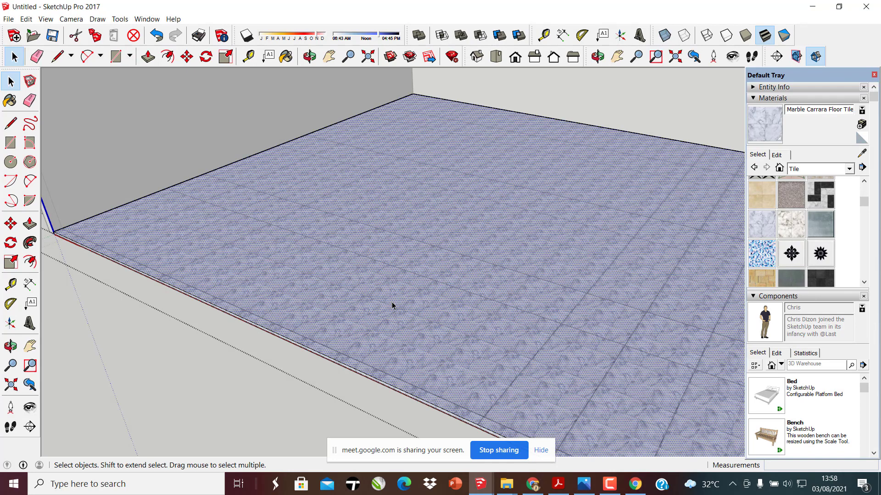
Review the floor face's texture options, keep the face selected, and undo the unique texture creation
right_click(430, 271)
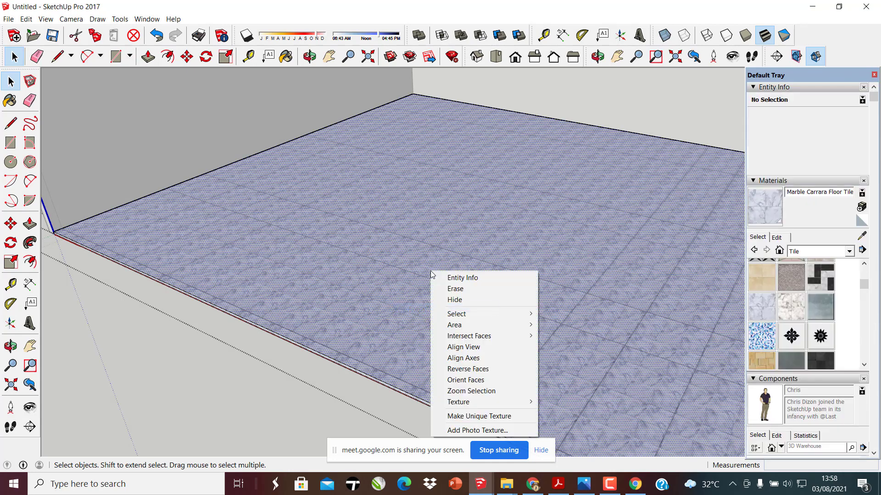
left_click(367, 275)
right_click(413, 241)
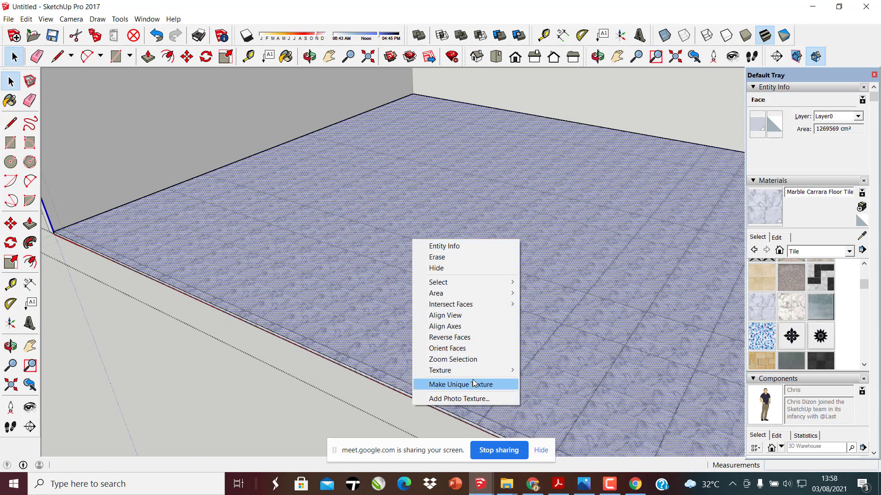
left_click(361, 261)
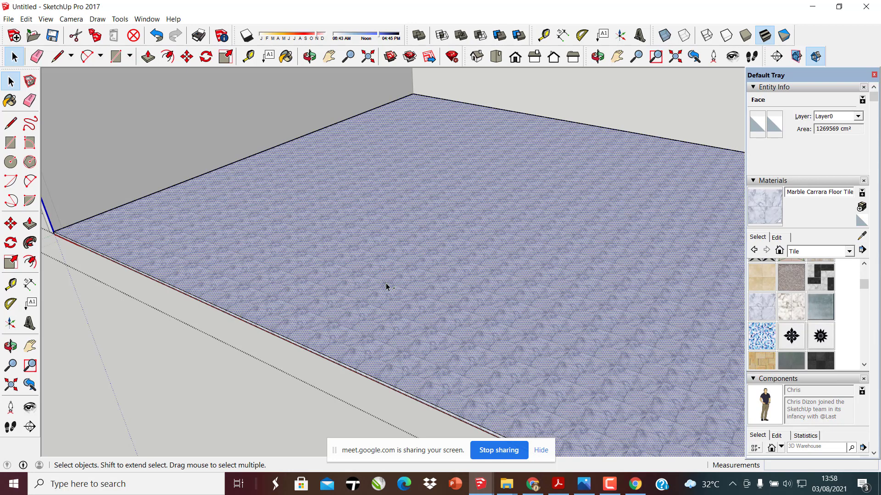
key("ctrl+z")
Create the unique texture for the floor's top face again at 1024 × 950 pixels
right_click(415, 249)
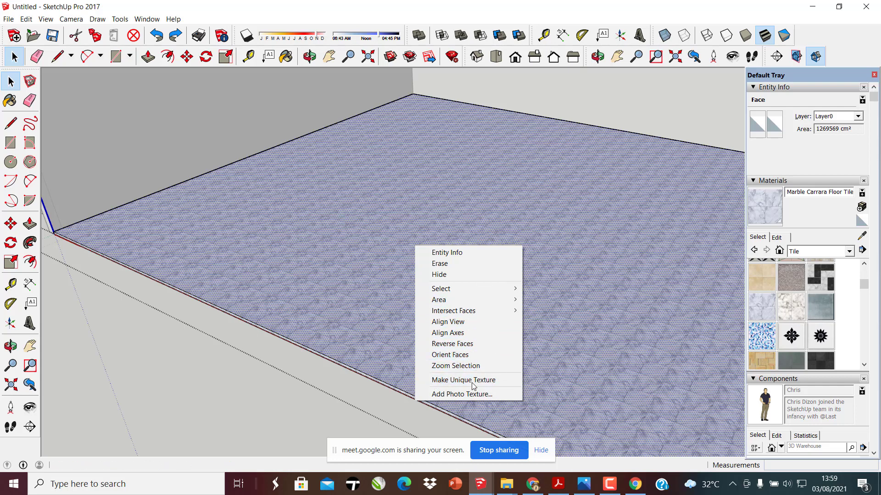
left_click(448, 382)
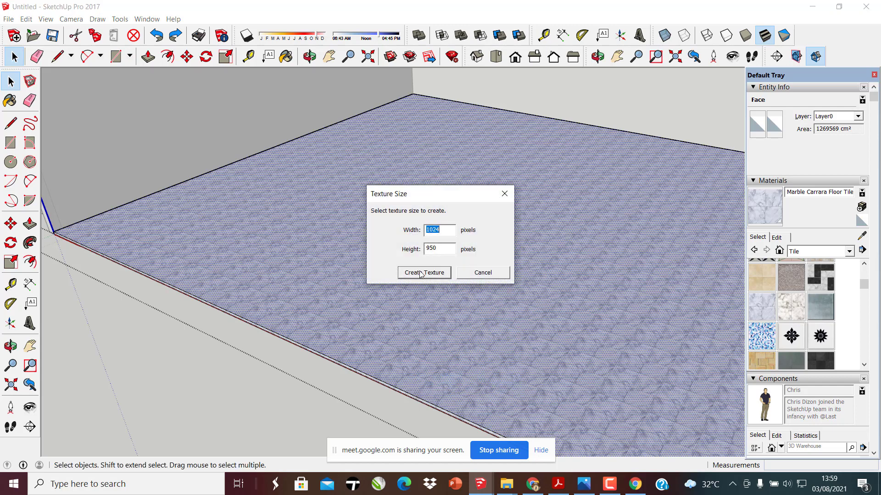
left_click(421, 274)
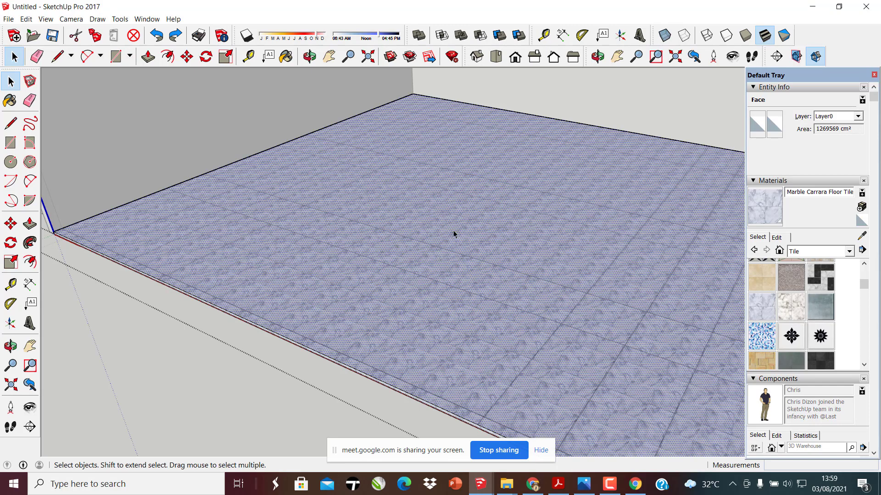
Reposition the floor face's texture, pulling the green scale/rotate pin outward along the red axis to enlarge the marble tiles
right_click(404, 233)
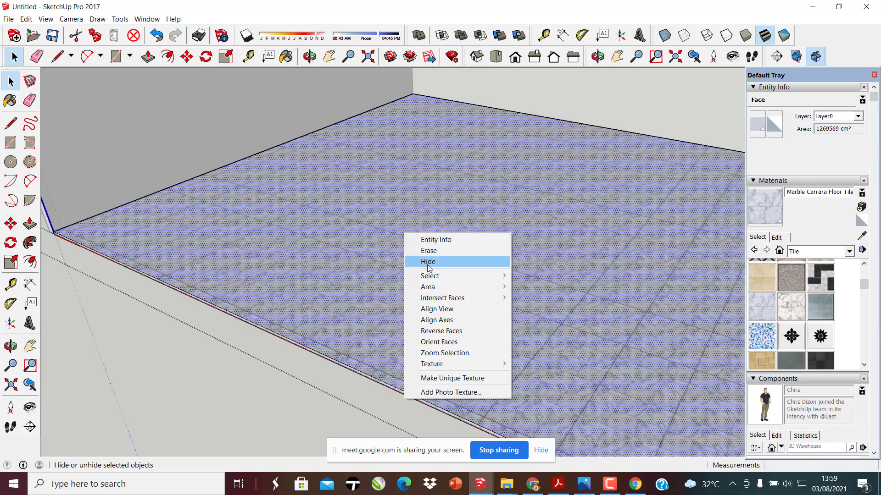
mouse_move(426, 367)
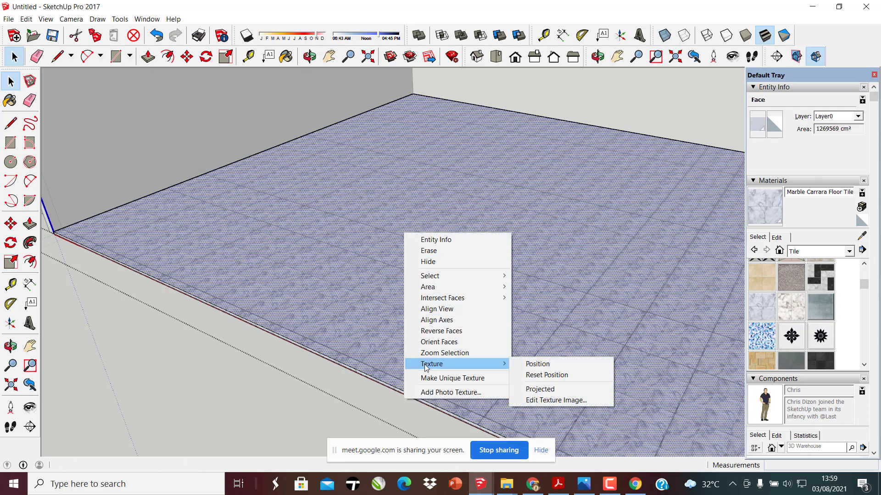
left_click(536, 364)
scroll(385, 252, "down", 5)
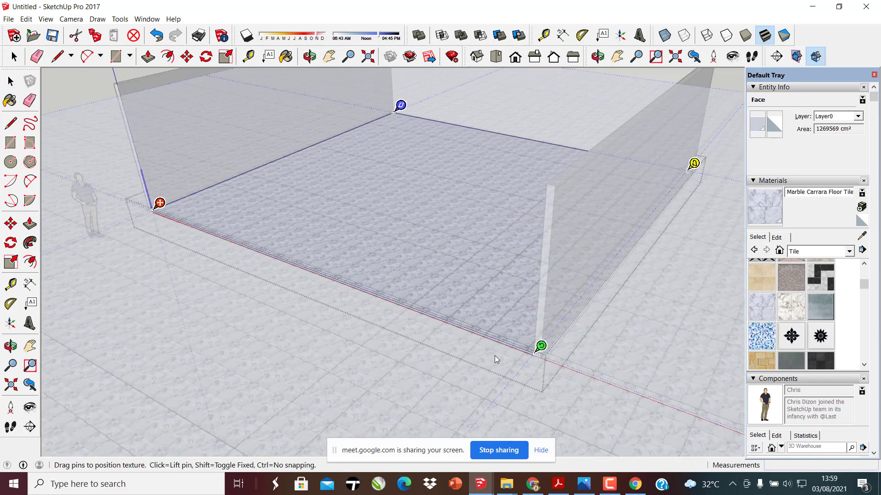
left_click_drag(539, 352, 806, 464)
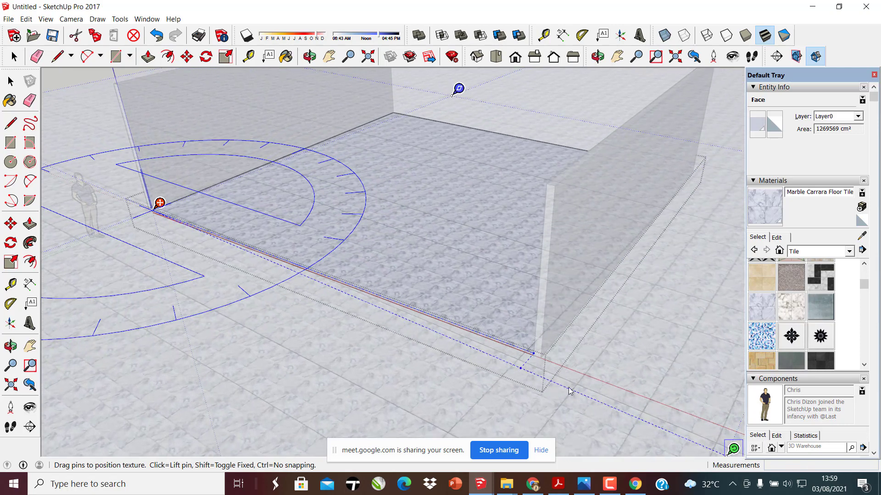
scroll(578, 376, "down", 8)
left_click_drag(590, 358, 710, 408)
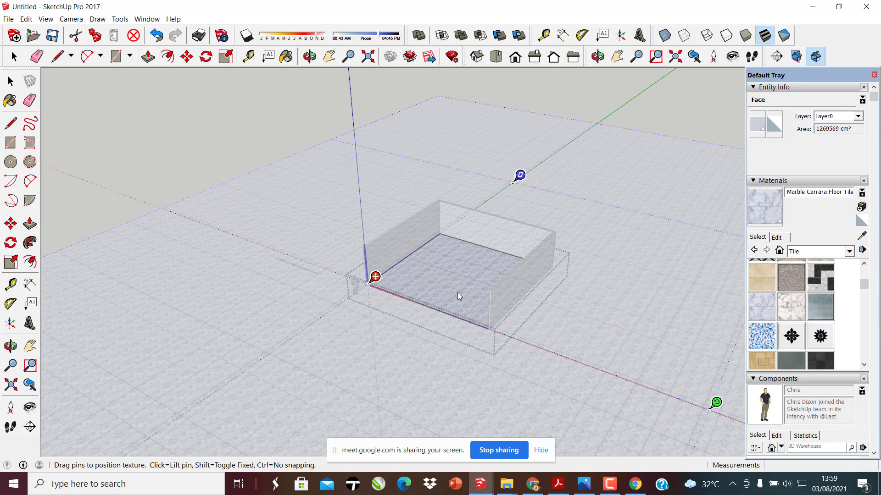
scroll(446, 277, "up", 10)
scroll(351, 279, "down", 10)
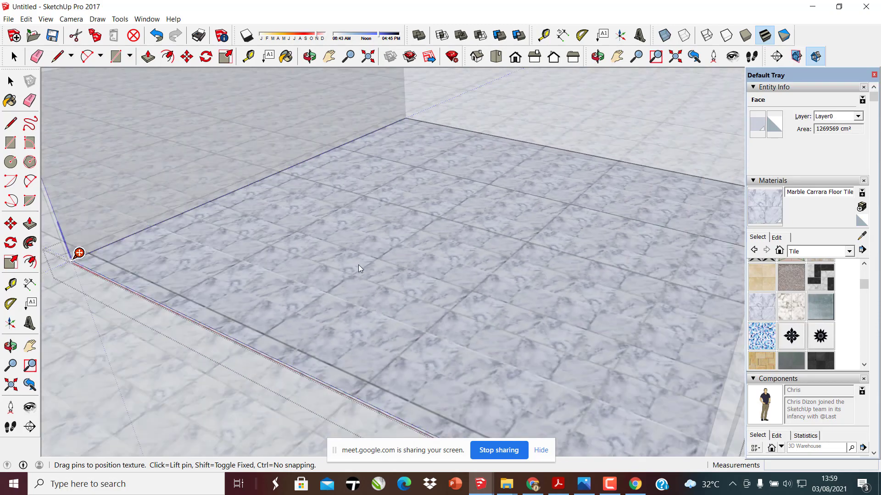
scroll(363, 235, "down", 3)
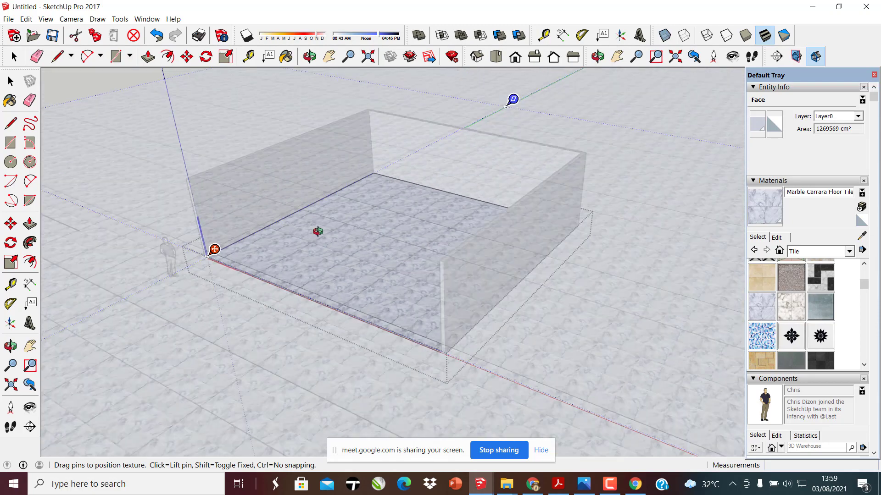
Finish positioning the Marble Carrara Floor Tile texture on the room's floor and leave the floor's group
middle_click_drag(317, 232, 347, 167)
left_click(358, 113)
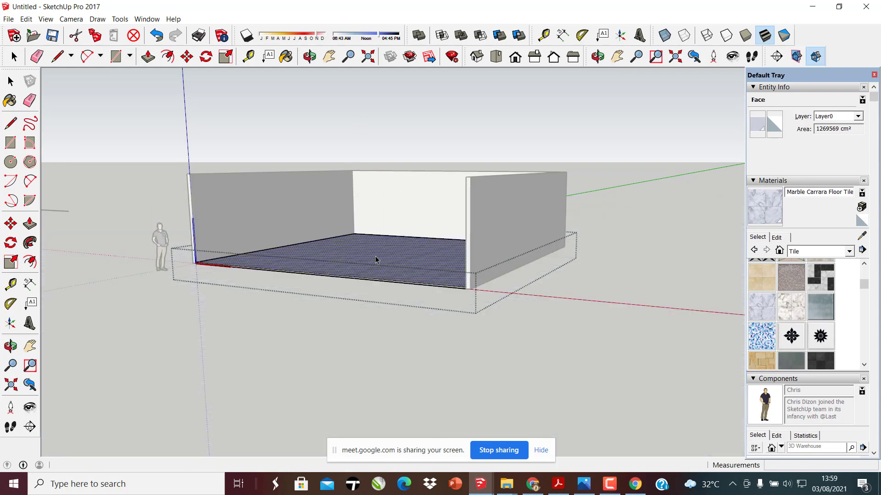
key("space")
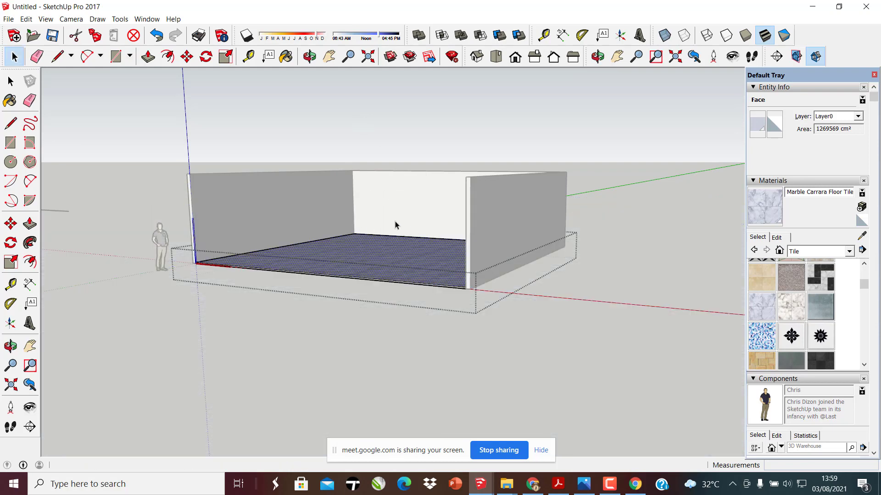
middle_click_drag(395, 225, 362, 189)
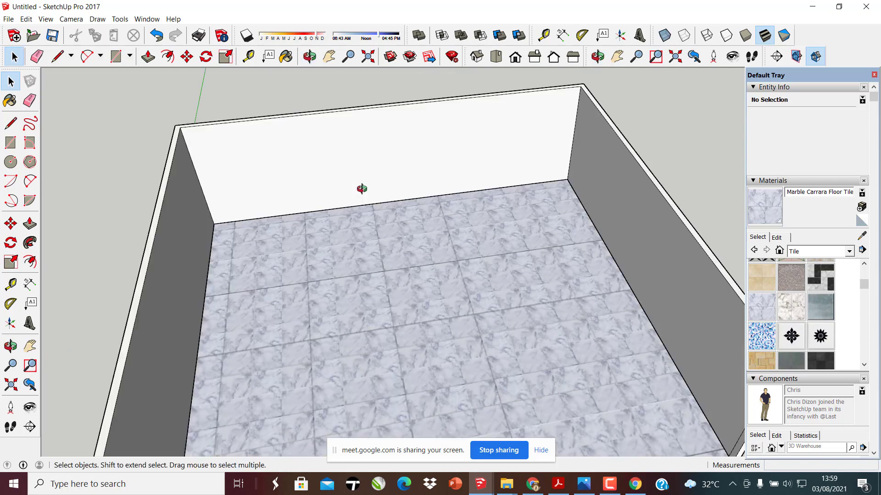
Inspect the tiled floor and the surrounding walls of the room from several angles
middle_click_drag(490, 265, 359, 181)
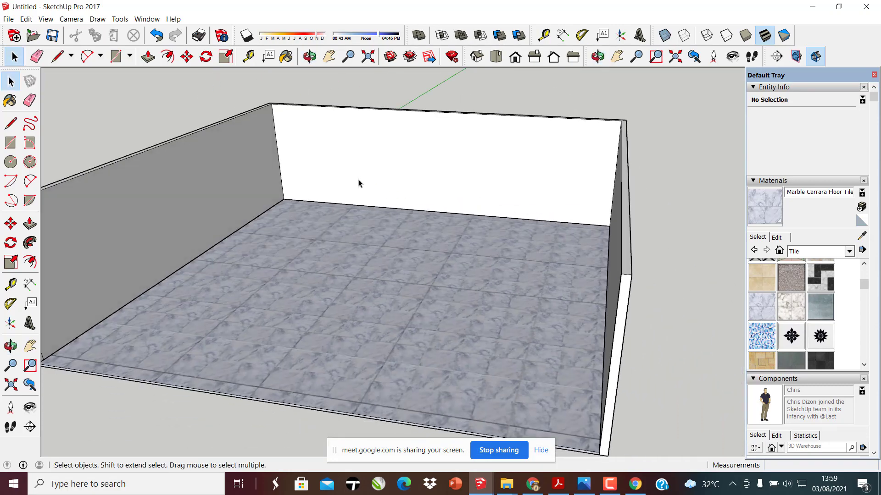
scroll(414, 175, "up", 4)
scroll(337, 341, "down", 5)
middle_click_drag(389, 260, 407, 234)
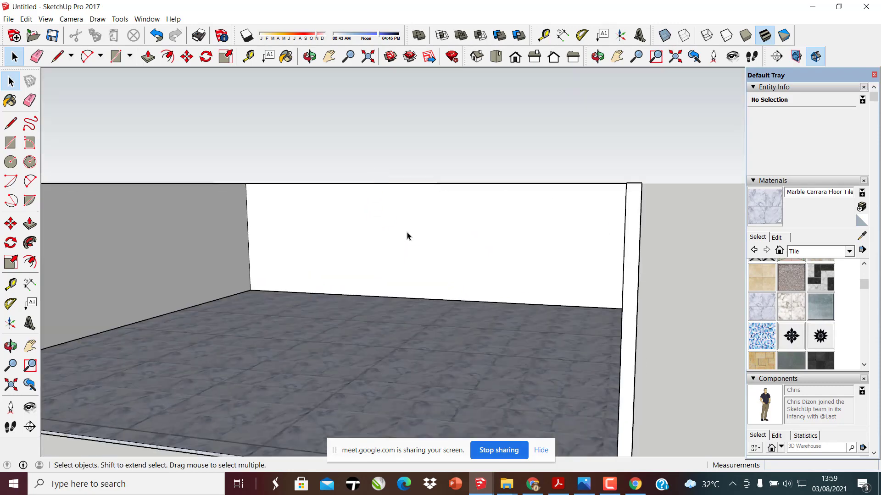
scroll(403, 233, "up", 5)
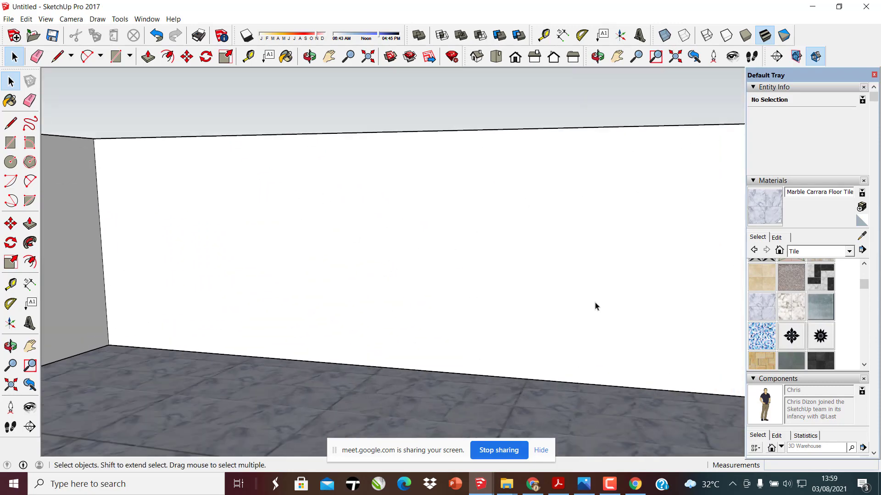
scroll(318, 271, "down", 4)
middle_click_drag(318, 271, 225, 271)
scroll(475, 238, "down", 5)
scroll(156, 205, "up", 4)
middle_click_drag(156, 205, 383, 259)
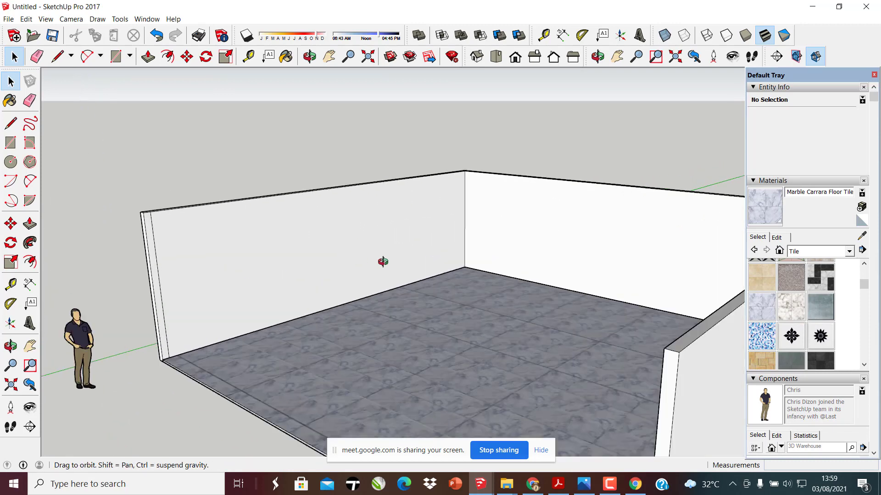
Open the walls group and paint the inner face of the left wall with Color M02 from the Colors materials
scroll(308, 248, "up", 3)
double_click(308, 248)
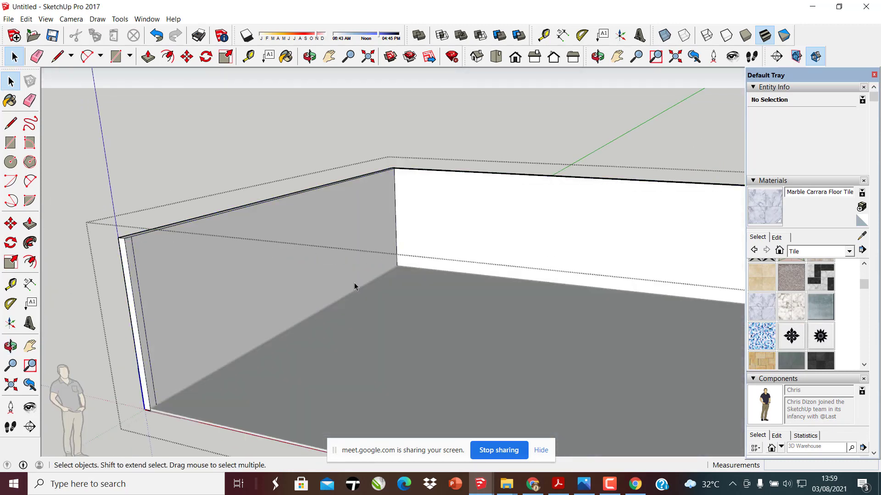
scroll(803, 266, "up", 1)
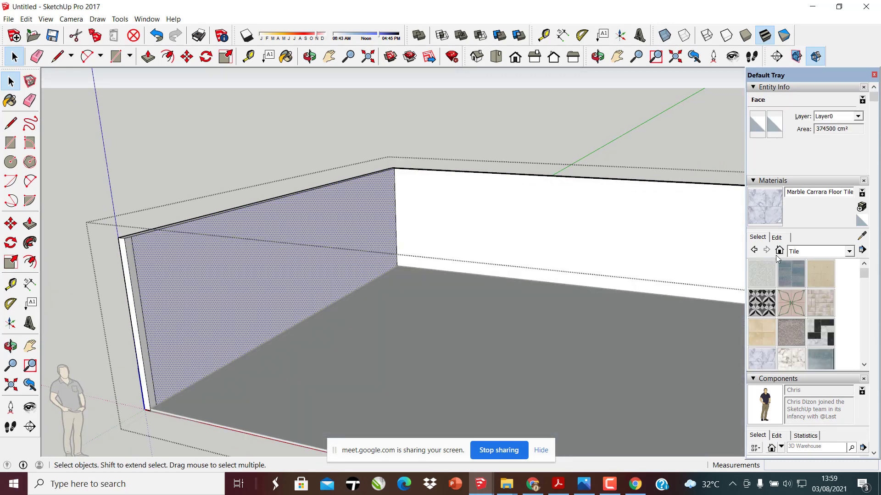
left_click(811, 253)
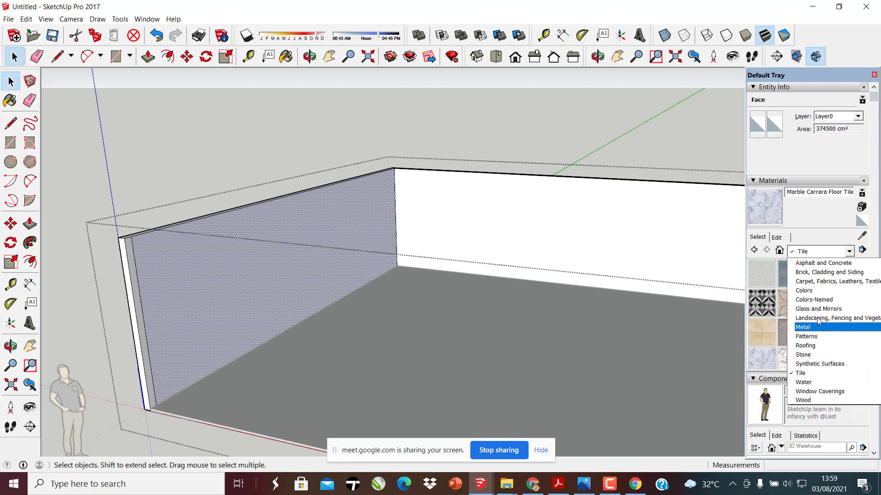
scroll(819, 385, "up", 1)
scroll(816, 378, "down", 1)
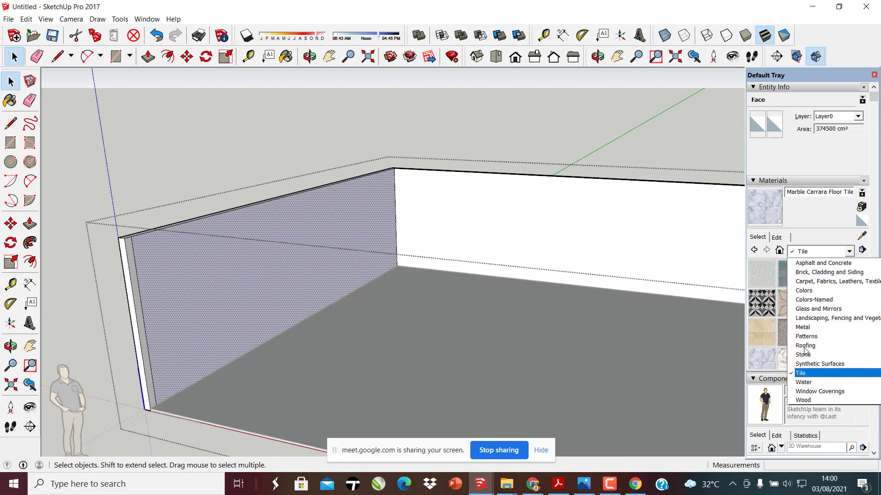
left_click(804, 290)
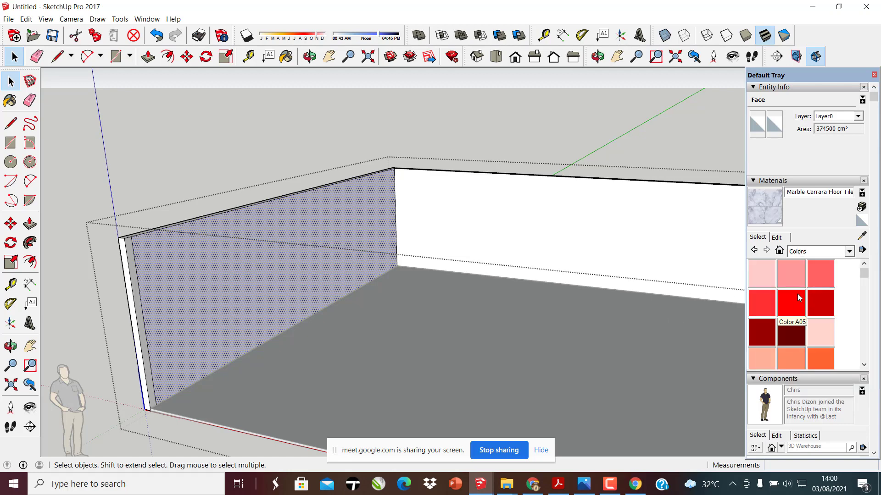
scroll(799, 298, "down", 10)
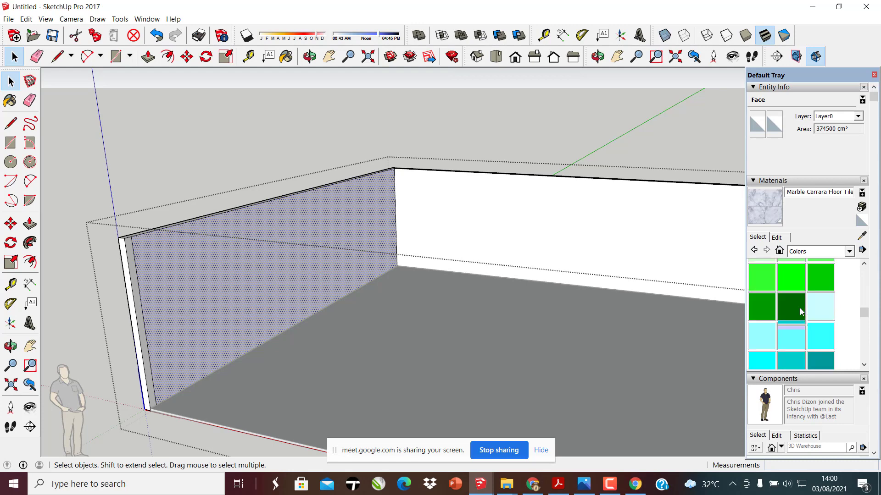
scroll(806, 327, "down", 5)
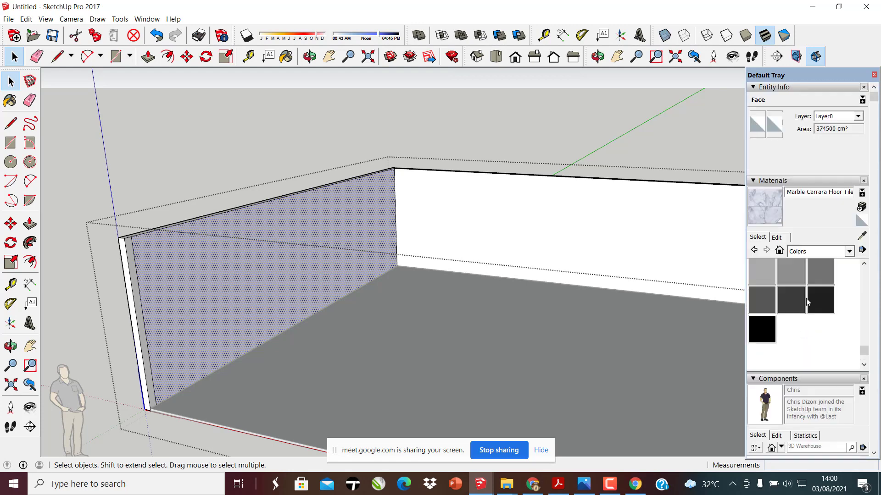
left_click(819, 301)
left_click(335, 229)
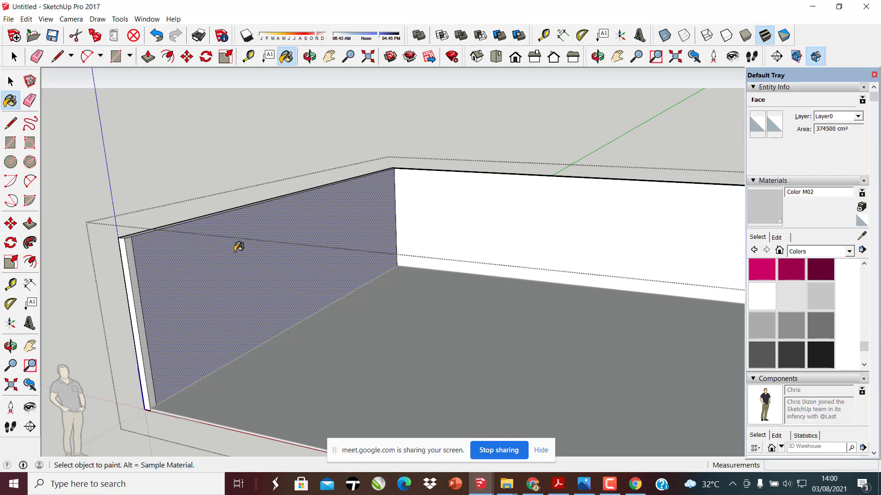
Paint the left wall's end strip and the right wall's inner face and end strip with Color M02, and close the walls group
middle_click_drag(239, 247, 408, 258)
middle_click_drag(322, 307, 149, 291)
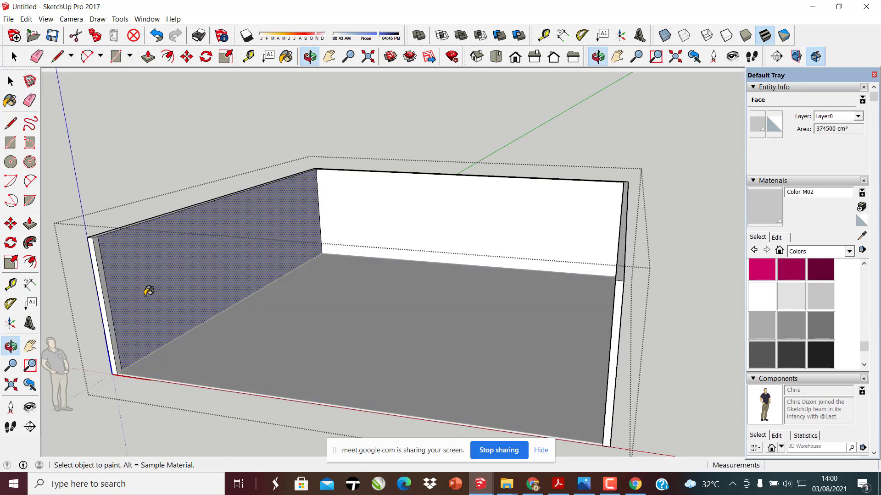
left_click(100, 264)
middle_click_drag(293, 329, 521, 328)
left_click(622, 294)
scroll(658, 293, "up", 2)
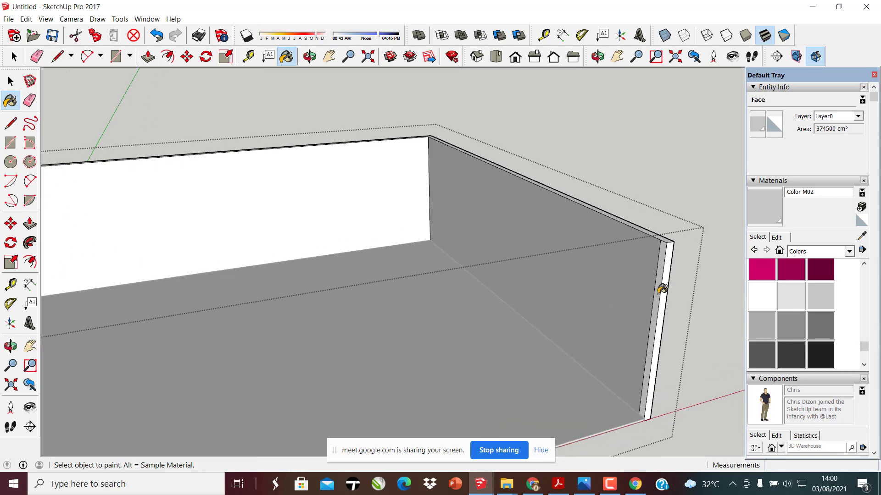
left_click(661, 282)
middle_click_drag(660, 282, 358, 158)
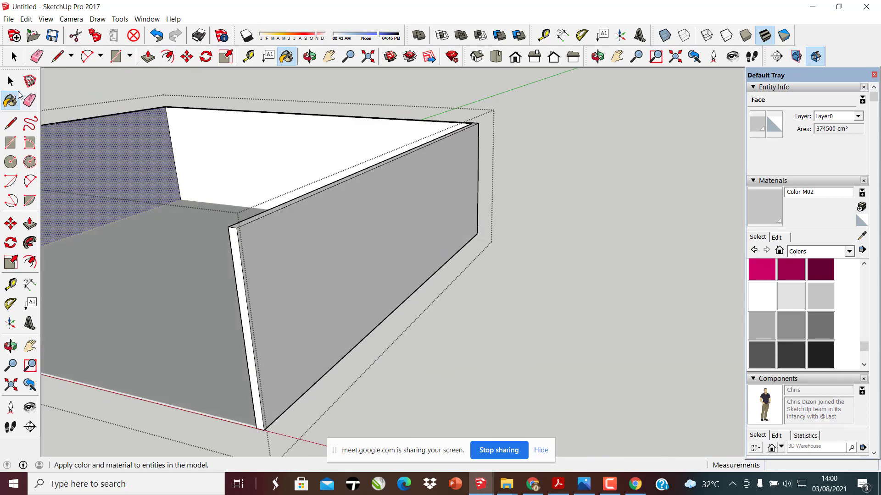
left_click(10, 81)
key("Escape")
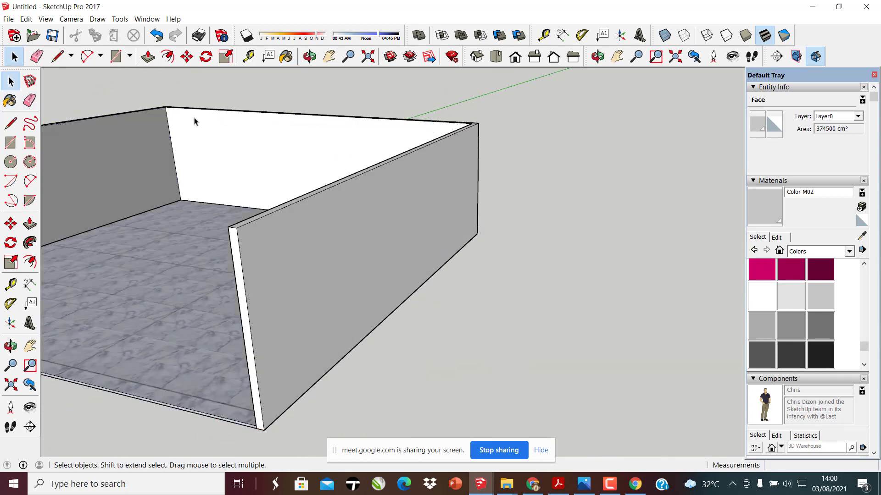
middle_click_drag(319, 208, 505, 341)
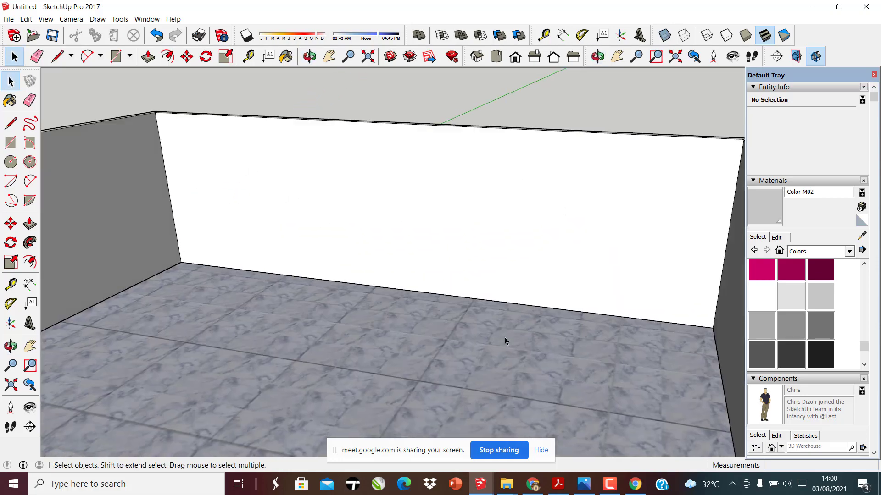
Switch to Chrome and search Google for "rstaurant png" in a new tab
left_click(530, 486)
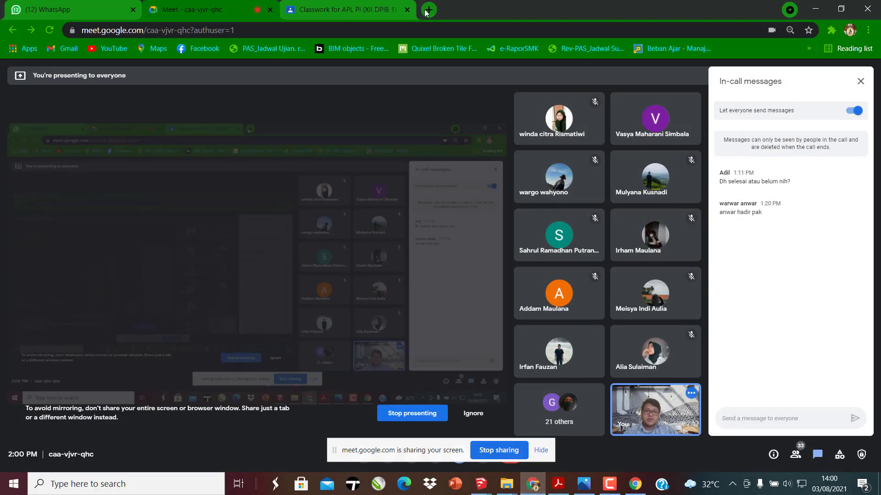
left_click(429, 10)
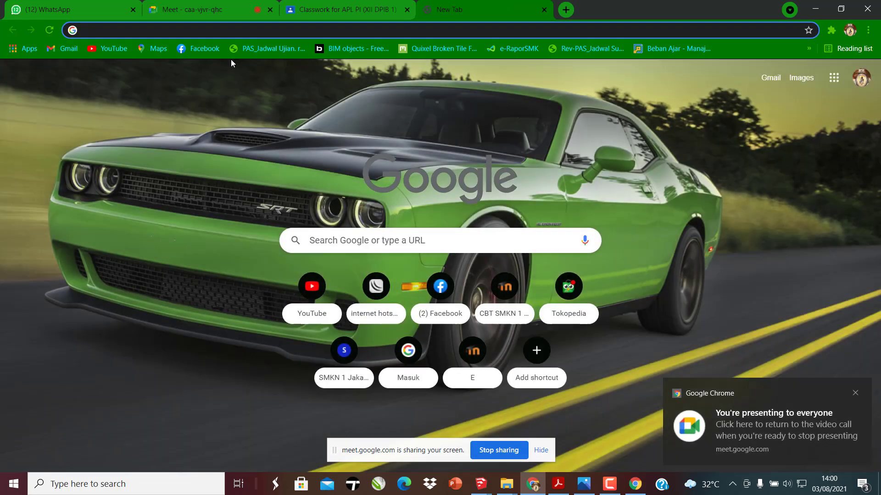
type("rstauran")
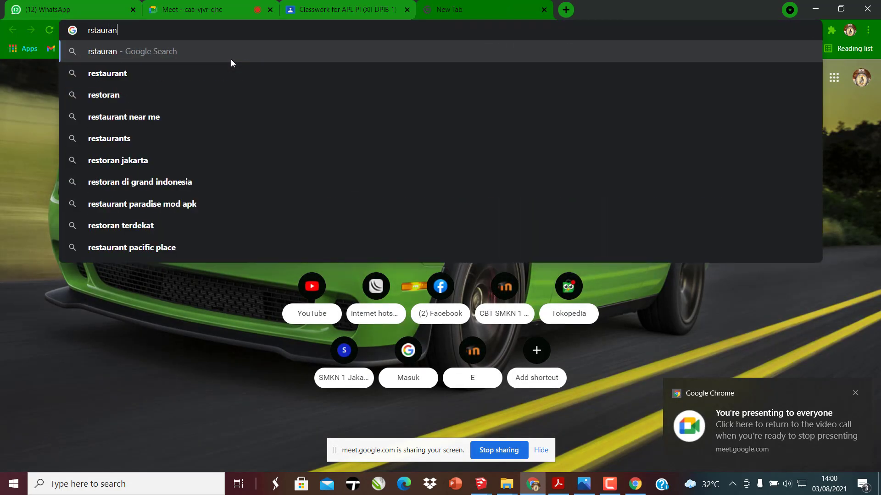
type("t png")
key("Return")
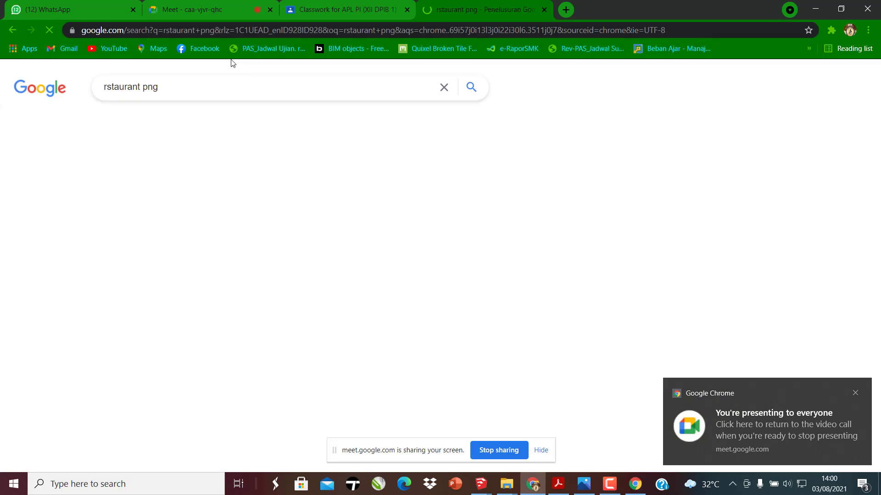
Extend the search to "rstaurant png backgroung" and show the image results
left_click(192, 94)
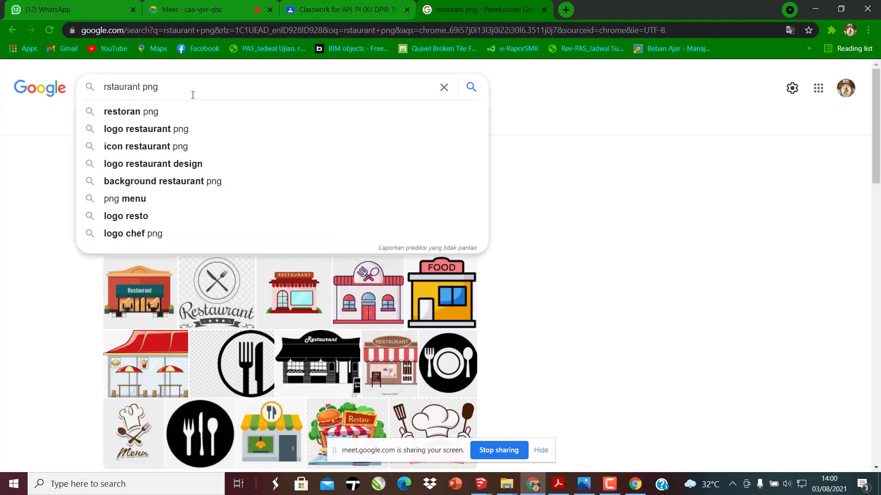
type("backg")
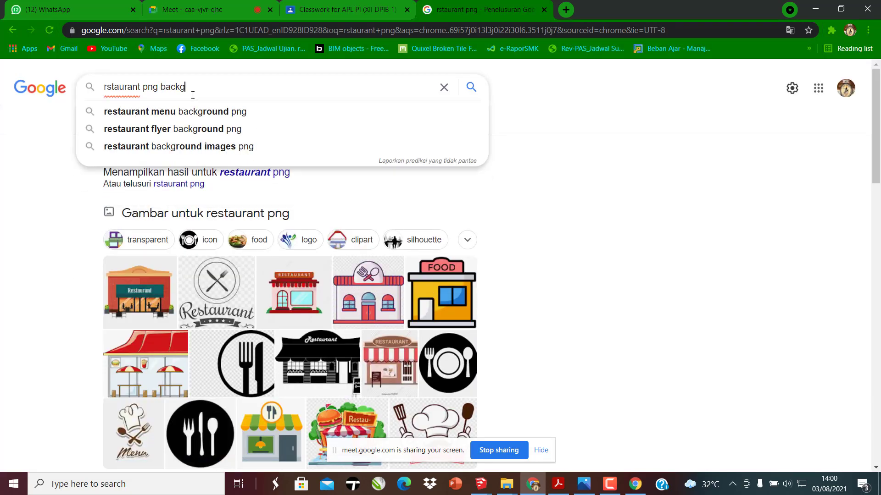
type("roung")
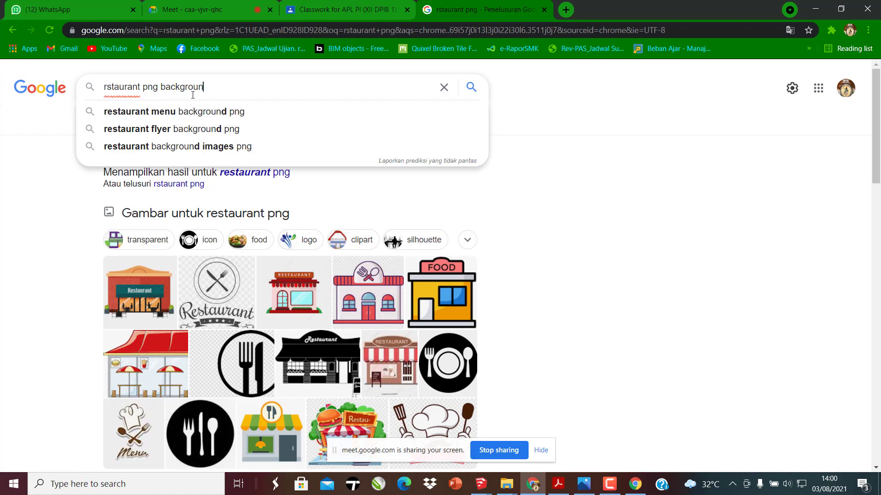
key("Return")
scroll(309, 285, "down", 6)
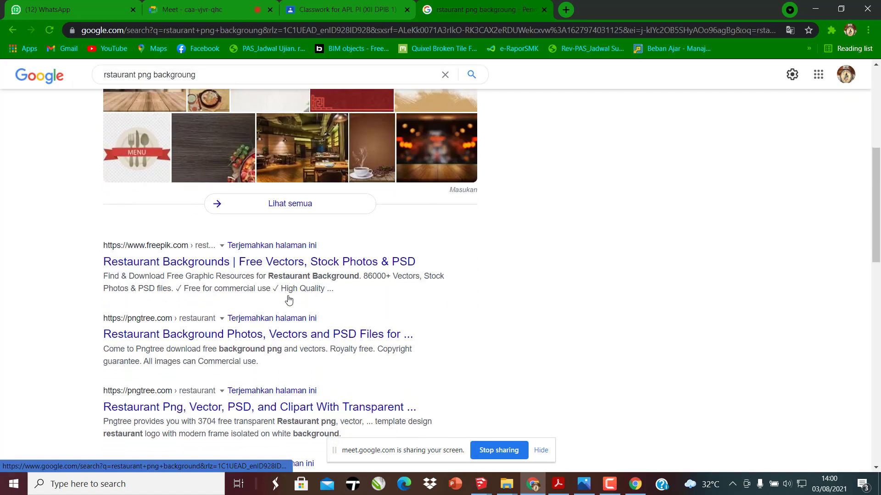
scroll(349, 270, "up", 4)
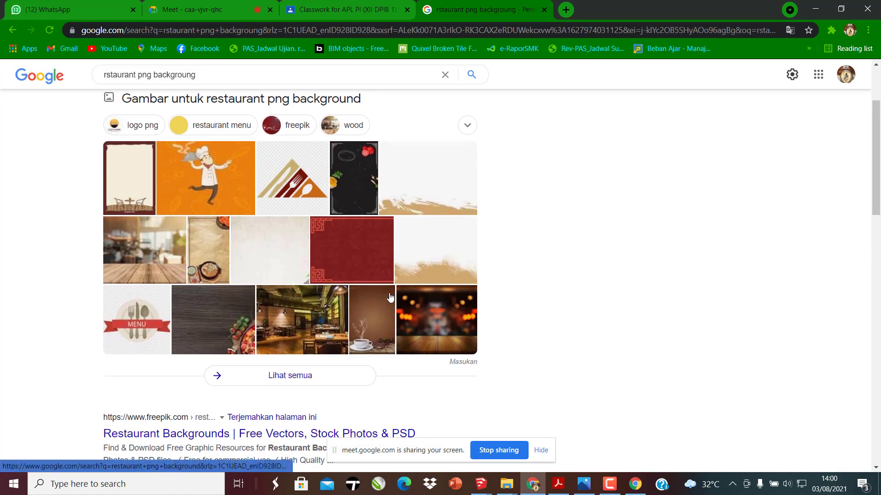
scroll(148, 125, "up", 3)
left_click(189, 123)
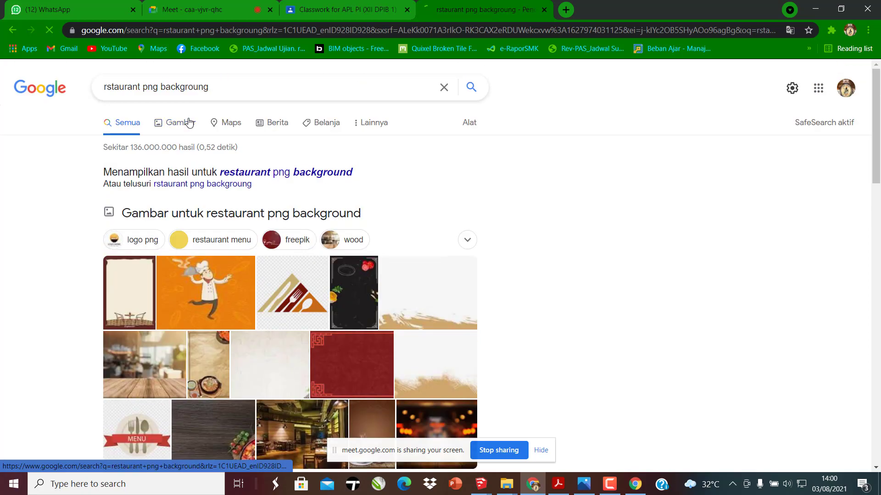
Browse the image results for a restaurant background picture suitable for the back wall
scroll(394, 287, "down", 5)
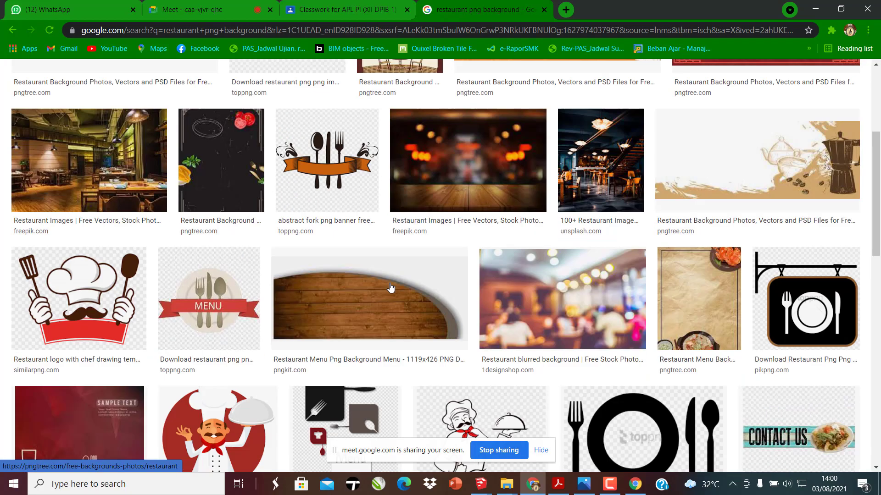
scroll(390, 287, "down", 15)
scroll(394, 290, "up", 3)
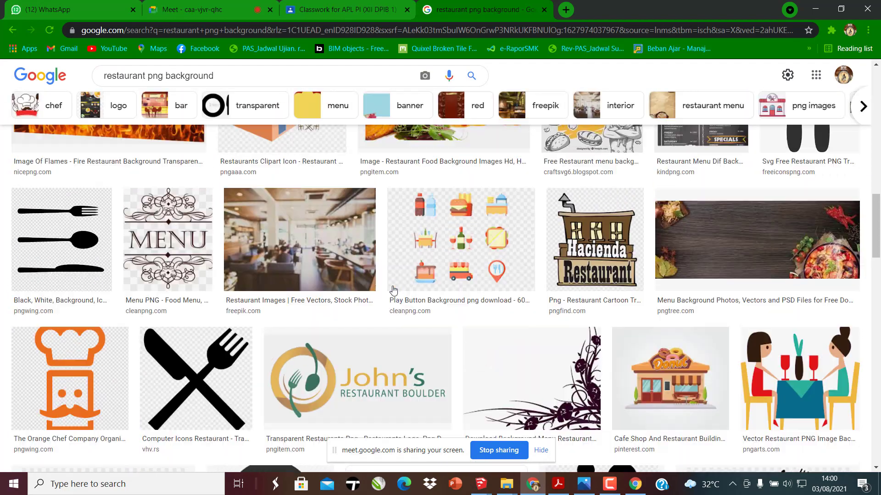
scroll(393, 290, "down", 16)
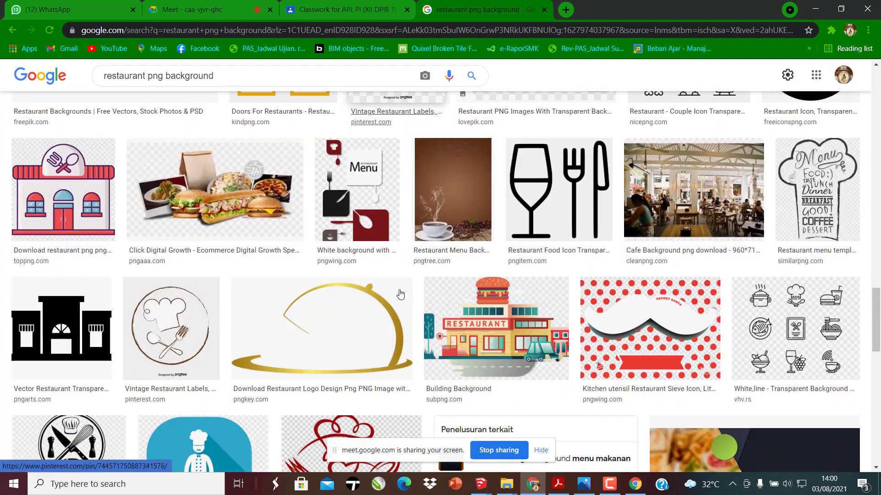
scroll(399, 289, "up", 5)
scroll(448, 299, "down", 11)
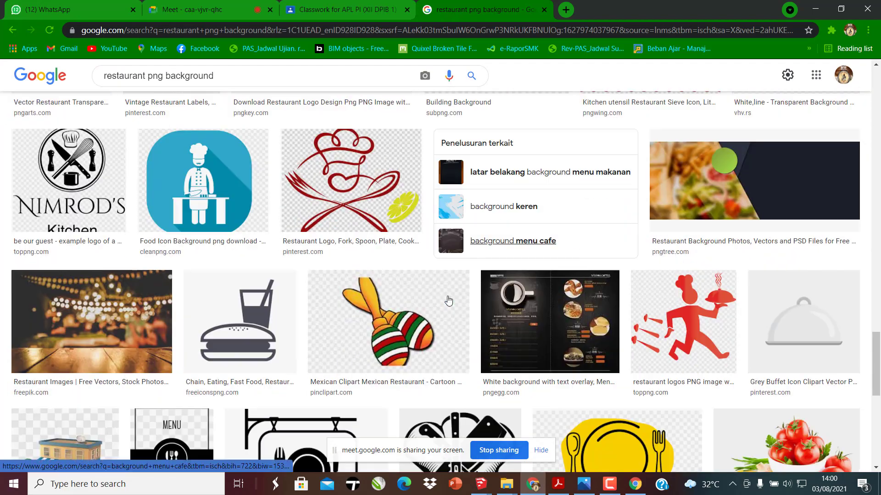
scroll(448, 300, "up", 6)
scroll(448, 301, "up", 3)
scroll(448, 301, "down", 13)
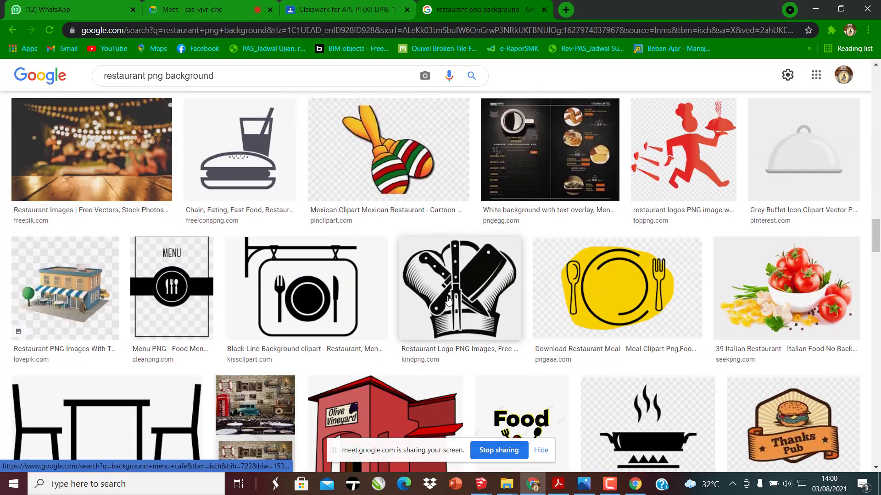
Save the black-and-white food pattern "Background Makanan Png" from the image results to Downloads as background-makanan-png-5.jpg
scroll(448, 301, "down", 14)
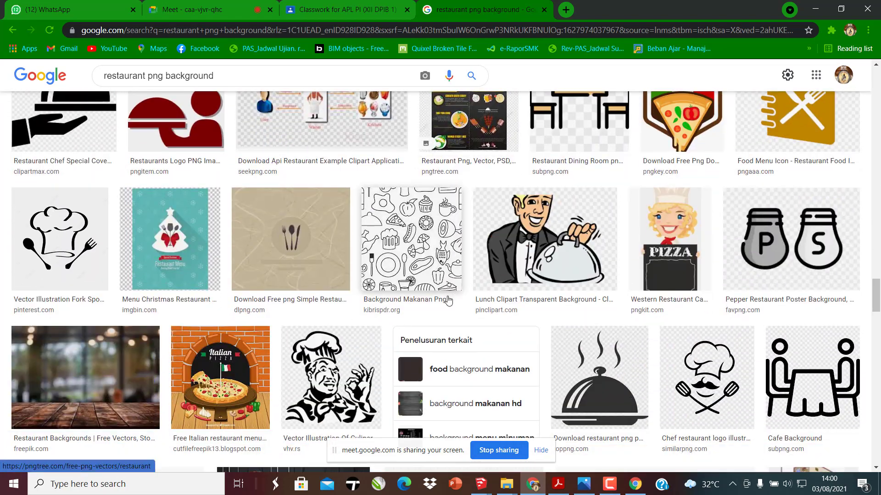
left_click(414, 235)
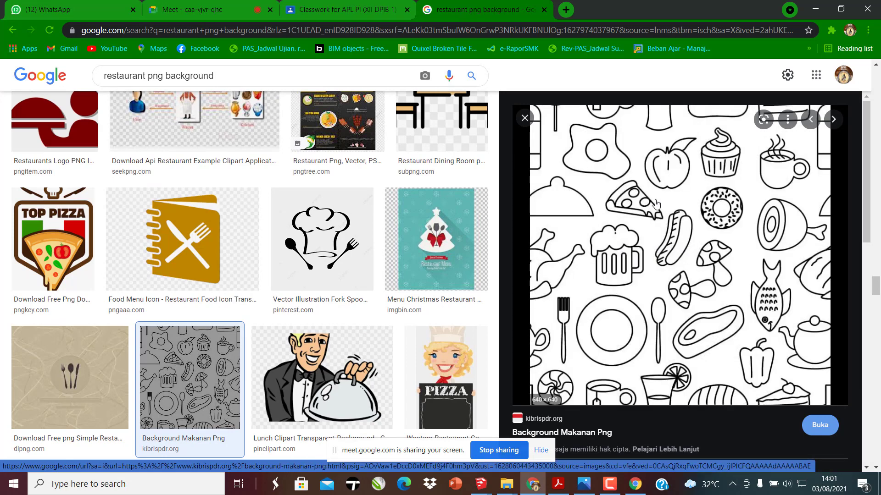
right_click(642, 198)
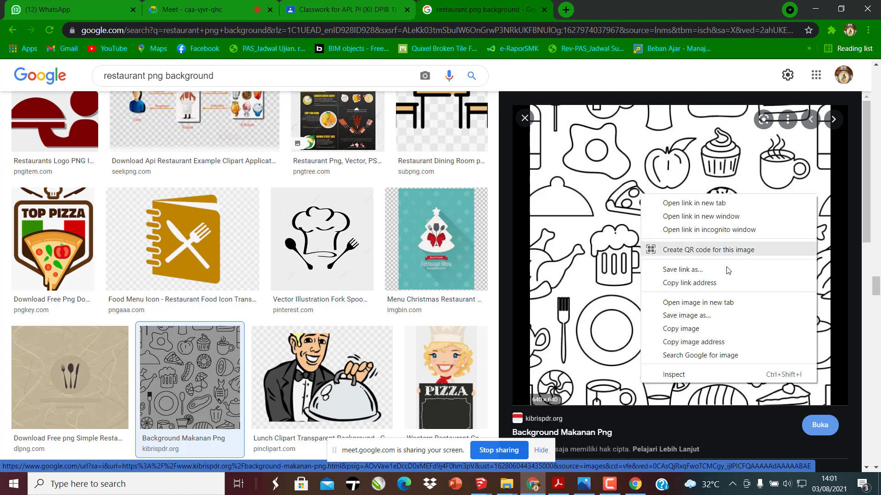
left_click(693, 316)
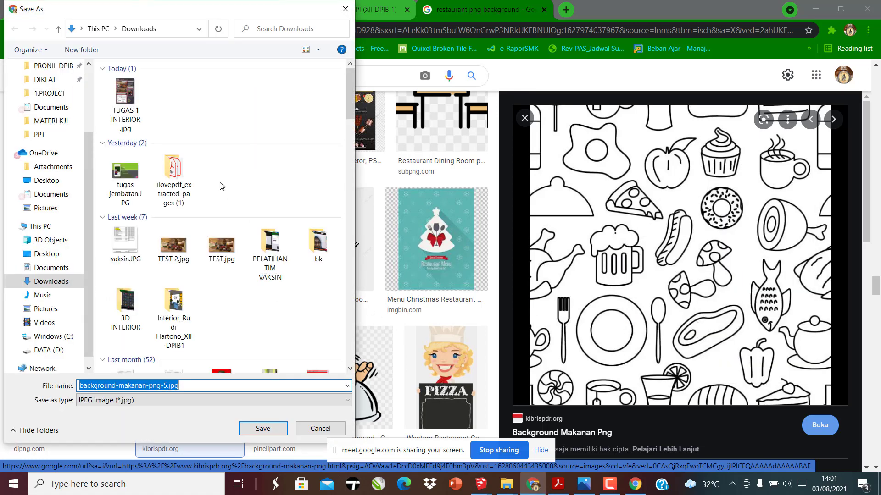
left_click(264, 431)
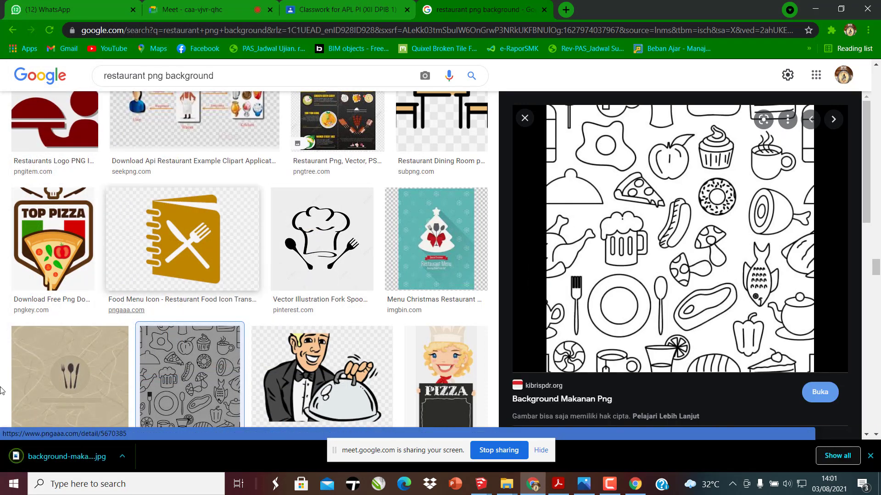
Switch back to SketchUp, open the dinding walls component for editing and select the back wall's inner face
left_click(814, 9)
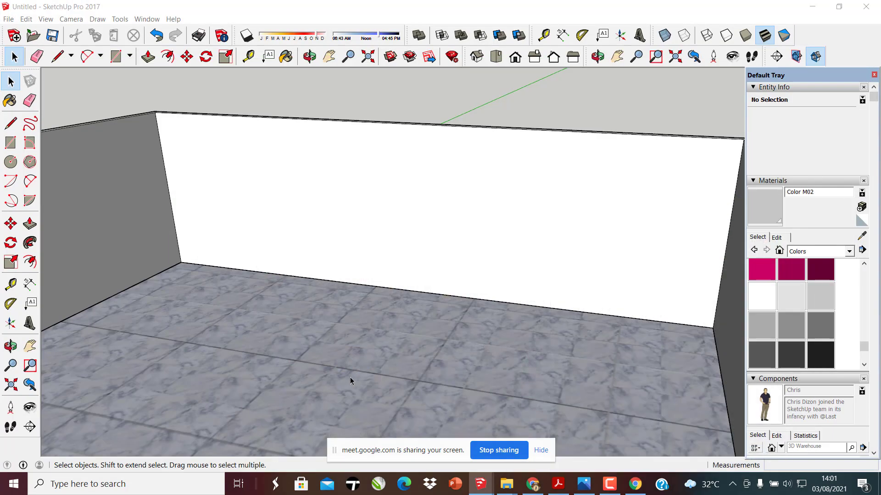
middle_click_drag(268, 265, 407, 211)
scroll(399, 254, "down", 3)
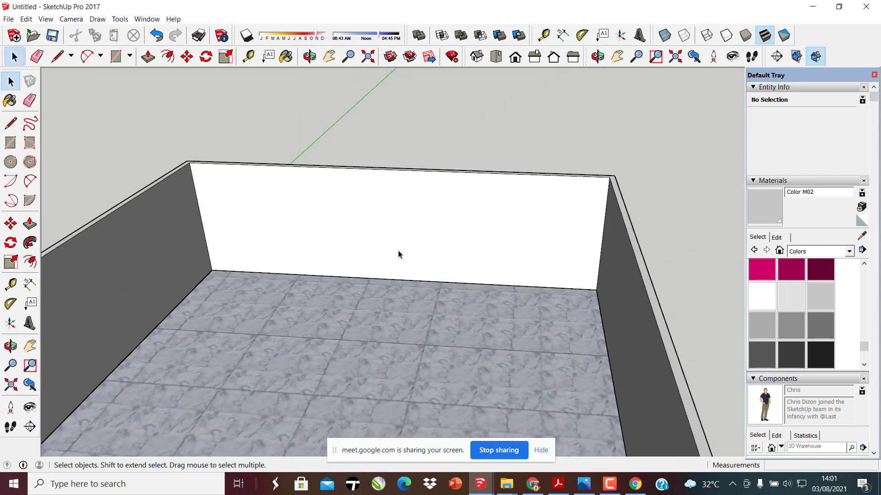
scroll(330, 209, "up", 3)
left_click(329, 209)
scroll(345, 216, "up", 2)
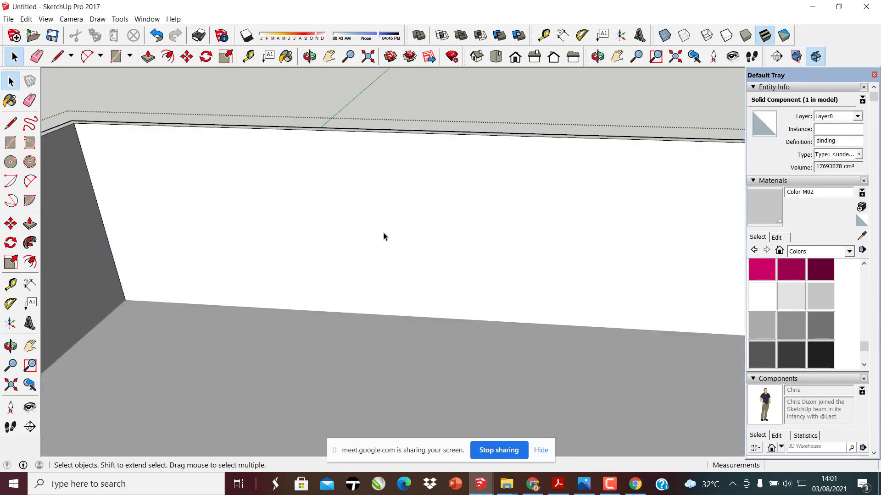
middle_click_drag(365, 228, 338, 210)
double_click(338, 210)
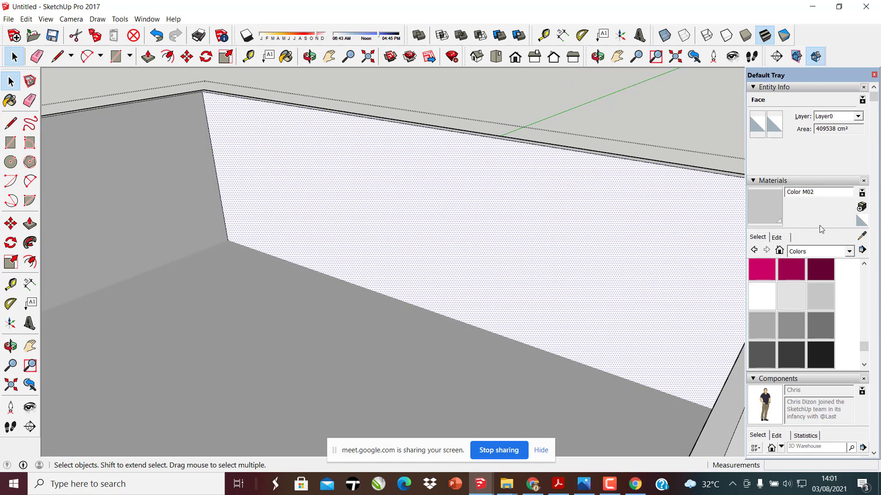
Create a new material that uses background-makanan-png-5.jpg from the Downloads folder as its texture image
left_click(862, 208)
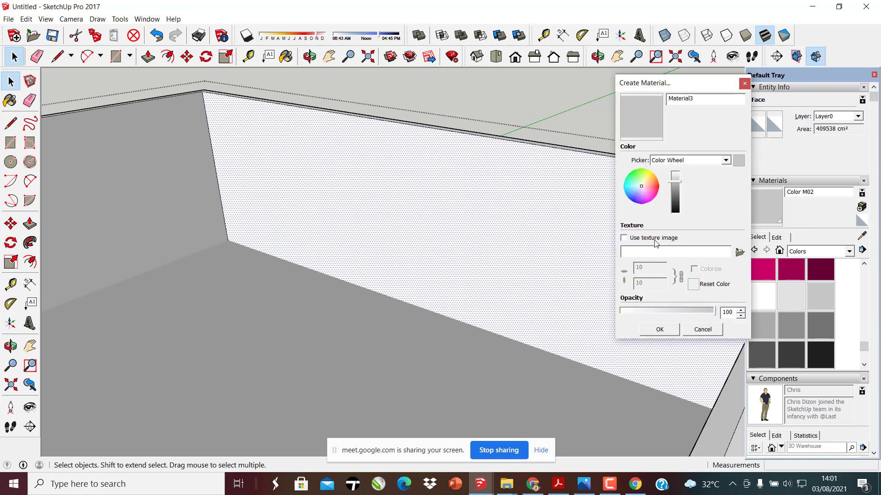
left_click(624, 238)
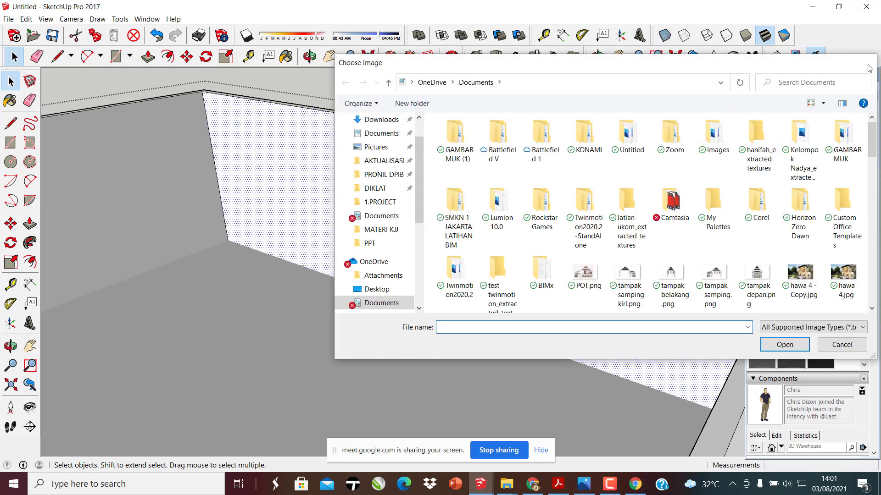
left_click(867, 62)
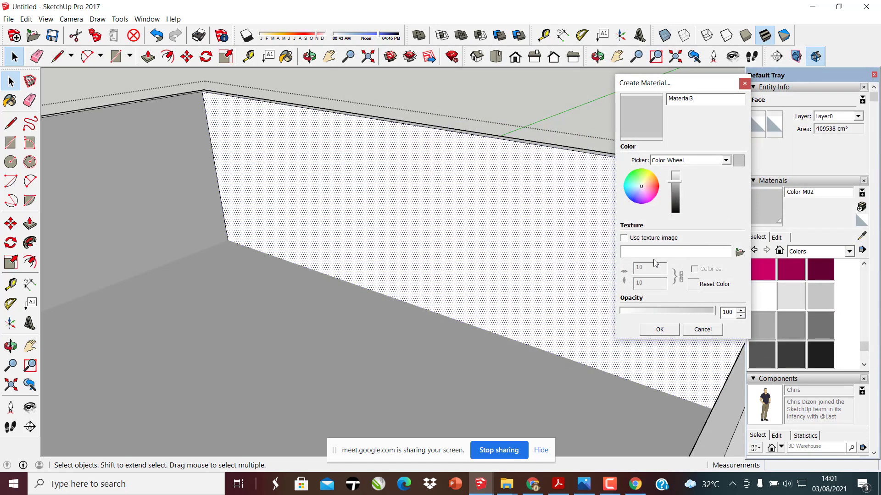
left_click(624, 238)
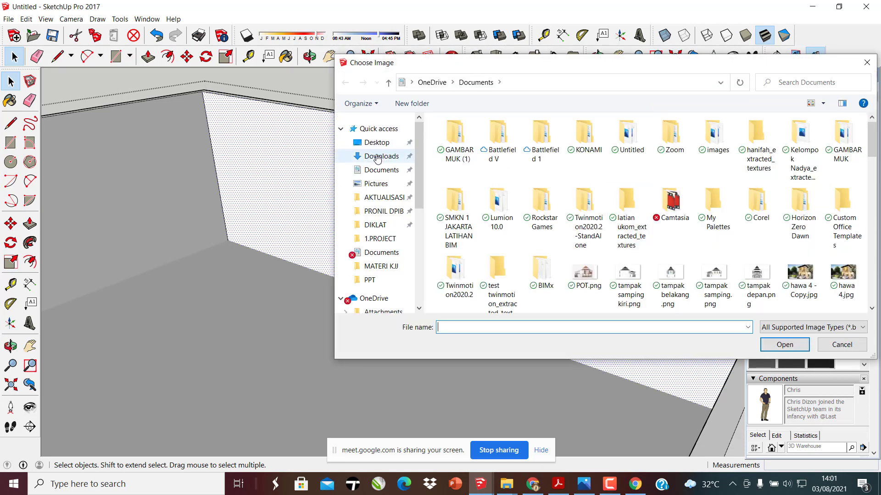
left_click(377, 157)
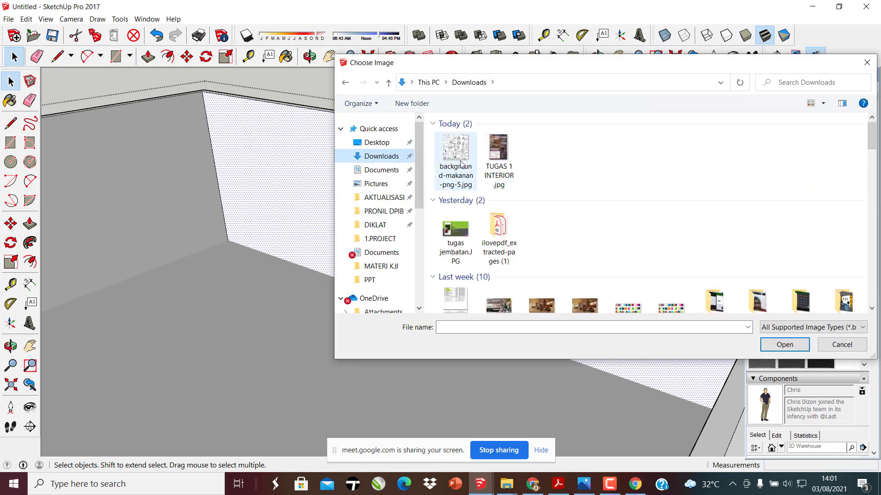
double_click(456, 173)
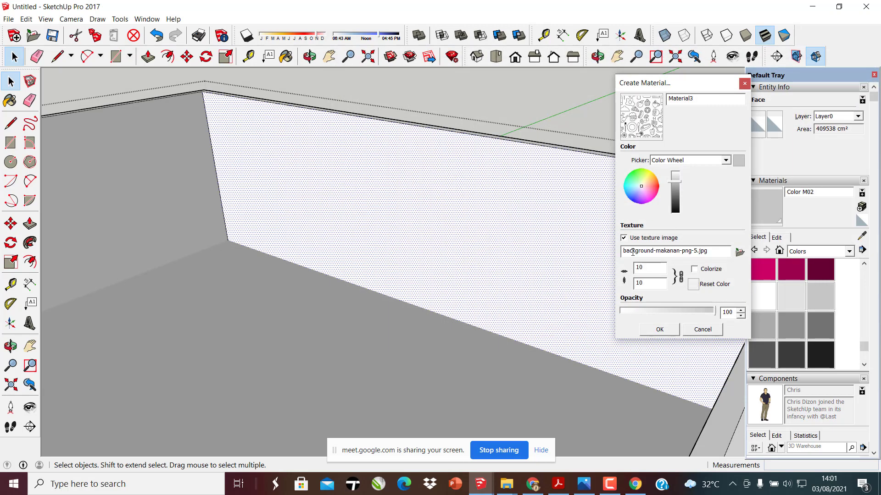
left_click(661, 330)
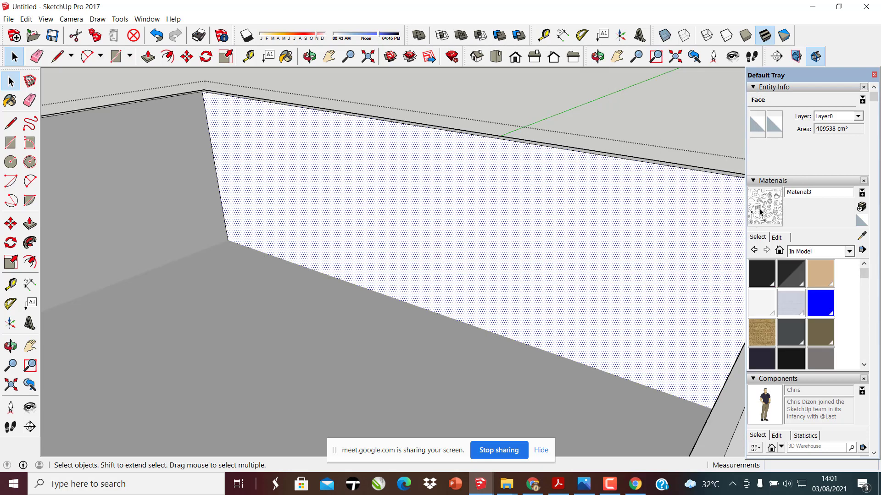
Paint the back wall's inner face with the new food-pattern material and check the texture up close
key("b")
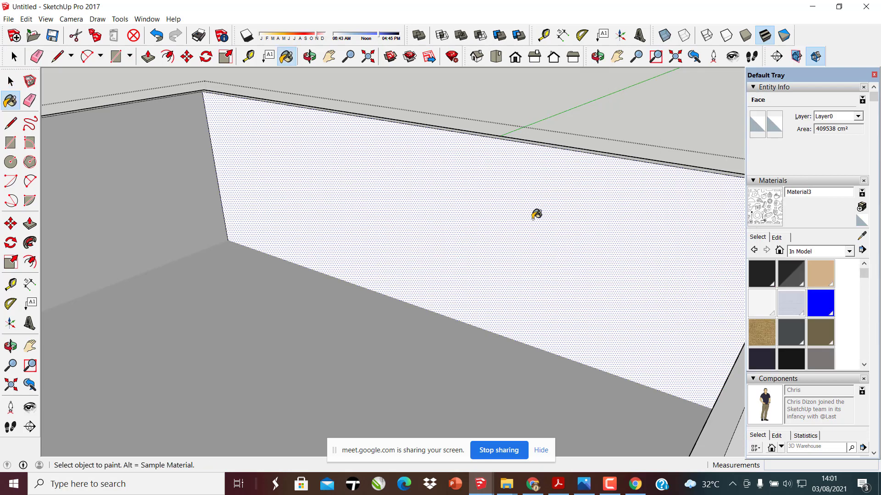
left_click(486, 212)
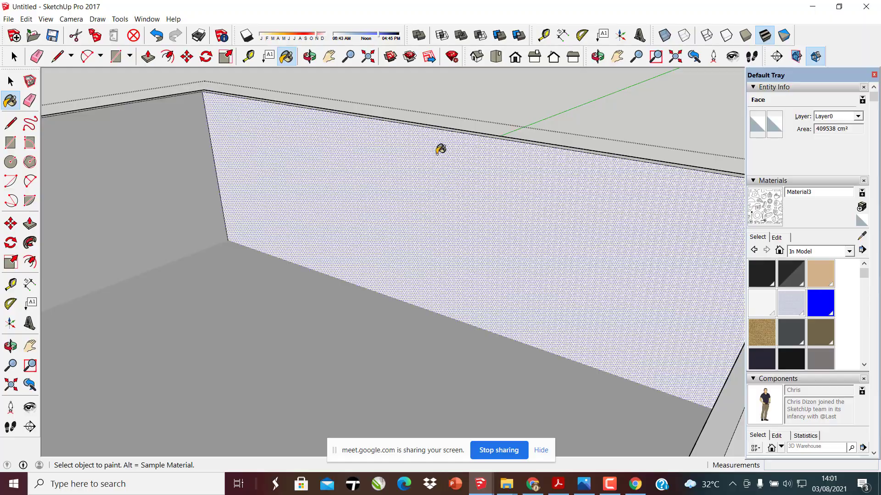
scroll(472, 165, "up", 5)
mouse_move(464, 167)
middle_mouse_down()
mouse_move(380, 244)
mouse_move(415, 285)
middle_mouse_up()
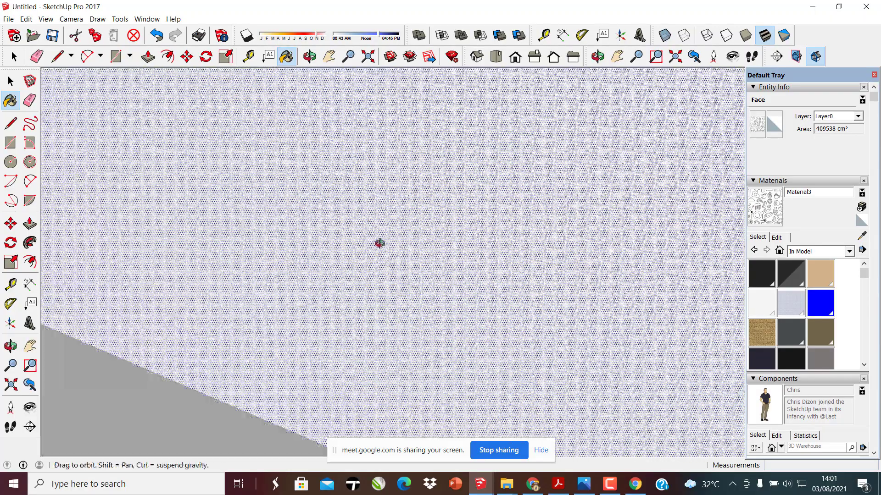
scroll(459, 148, "up", 8)
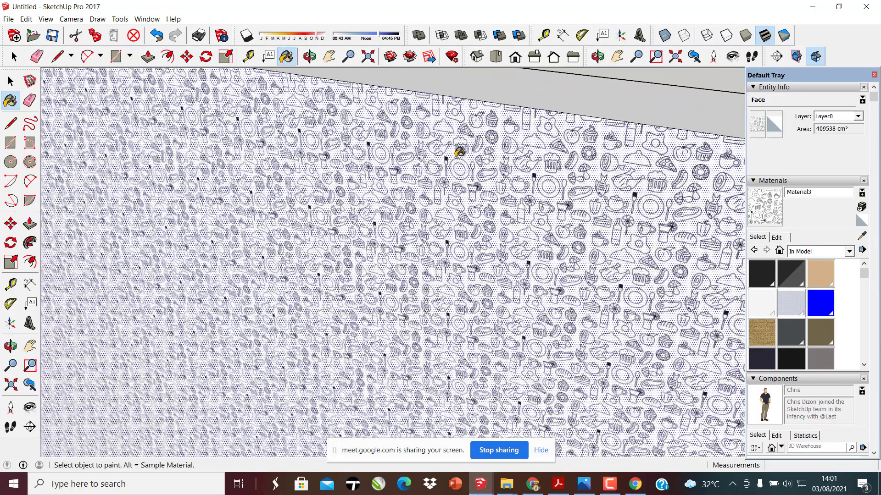
scroll(436, 167, "down", 4)
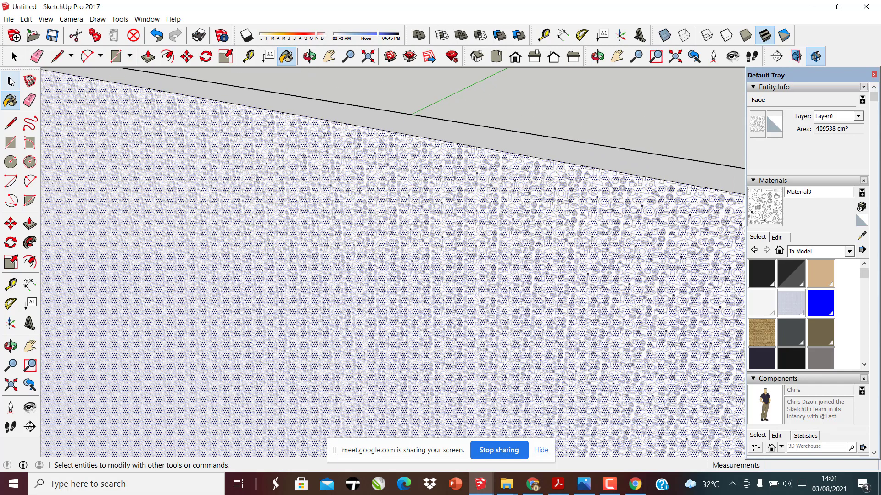
Start positioning the texture on the back wall's face and enlarge the food pattern with the green scale/rotate pin
left_click(10, 81)
scroll(478, 238, "down", 5)
right_click(310, 251)
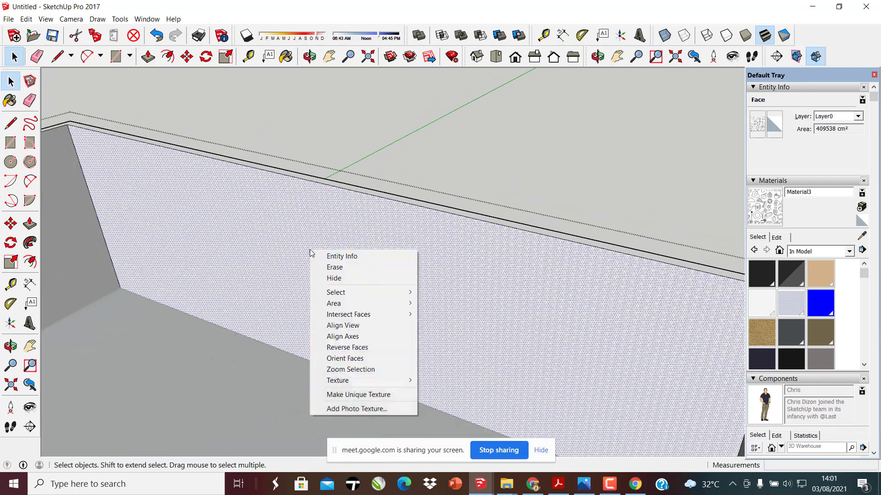
mouse_move(379, 385)
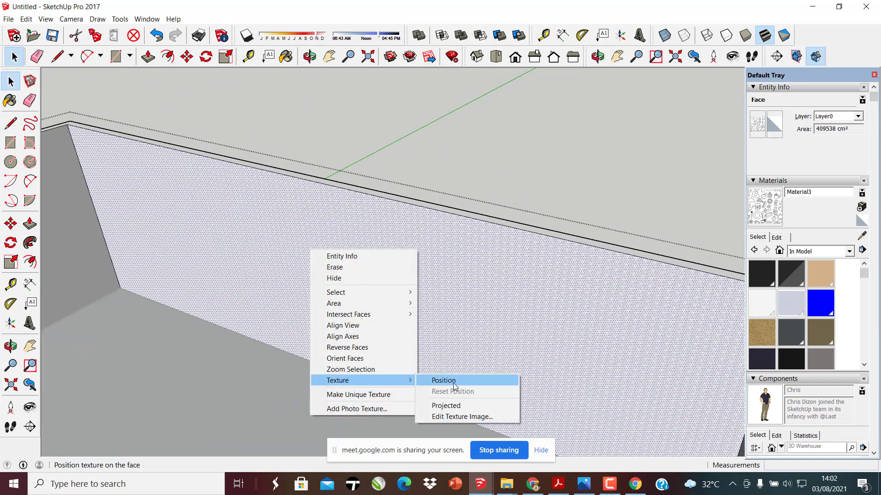
left_click(438, 381)
scroll(340, 198, "down", 3)
scroll(302, 255, "up", 4)
scroll(302, 256, "up", 3)
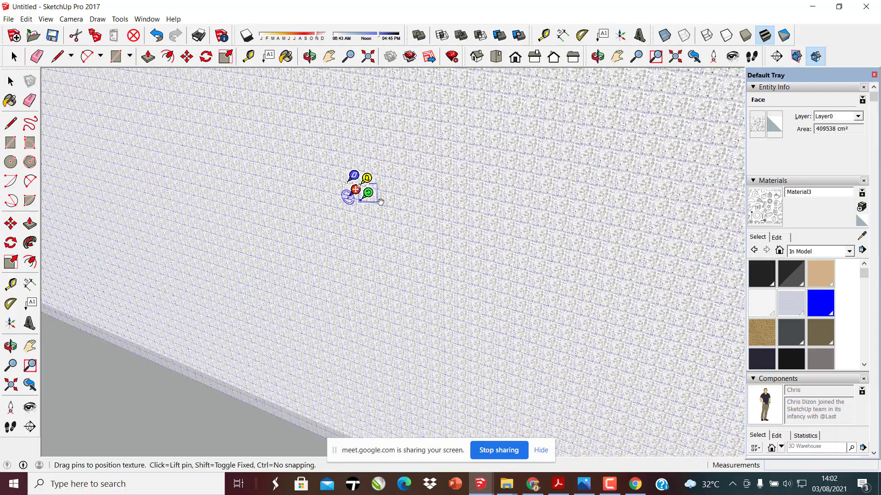
left_click_drag(372, 196, 565, 239)
scroll(339, 197, "down", 4)
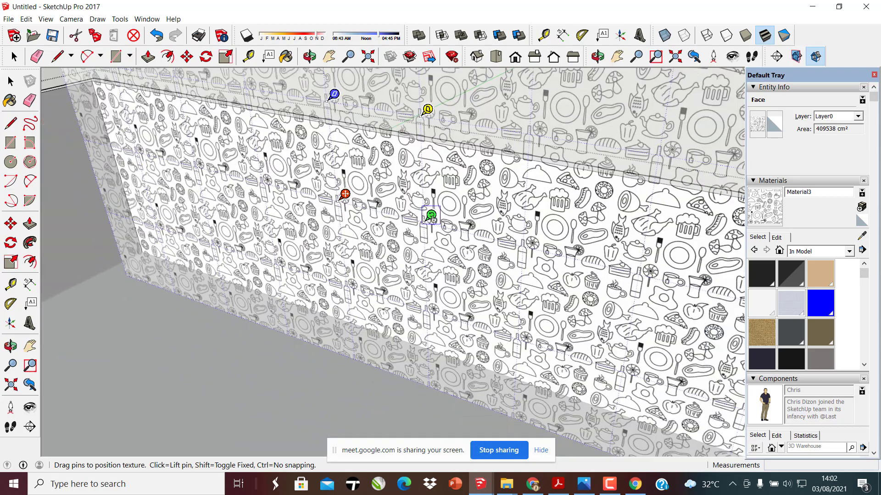
Enlarge the food pattern further so only a few large repeats span the back wall, and finish the texture positioning
left_click_drag(432, 219, 625, 262)
scroll(542, 345, "down", 5)
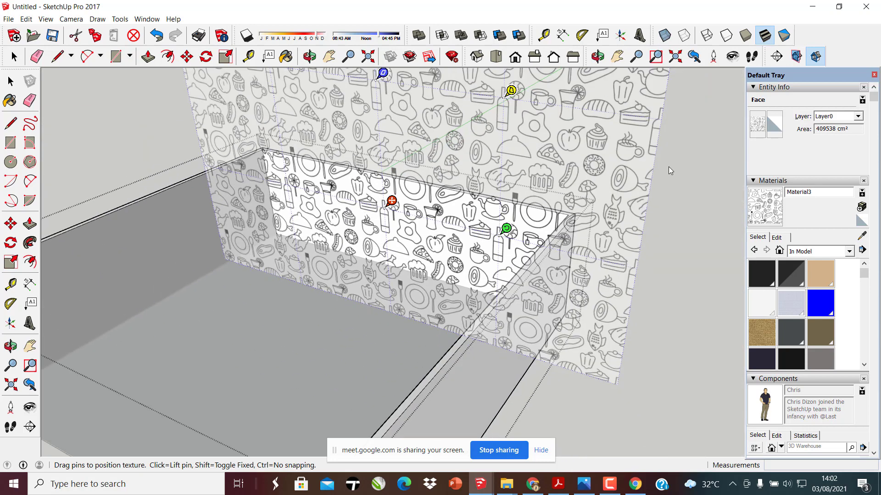
left_click(130, 114)
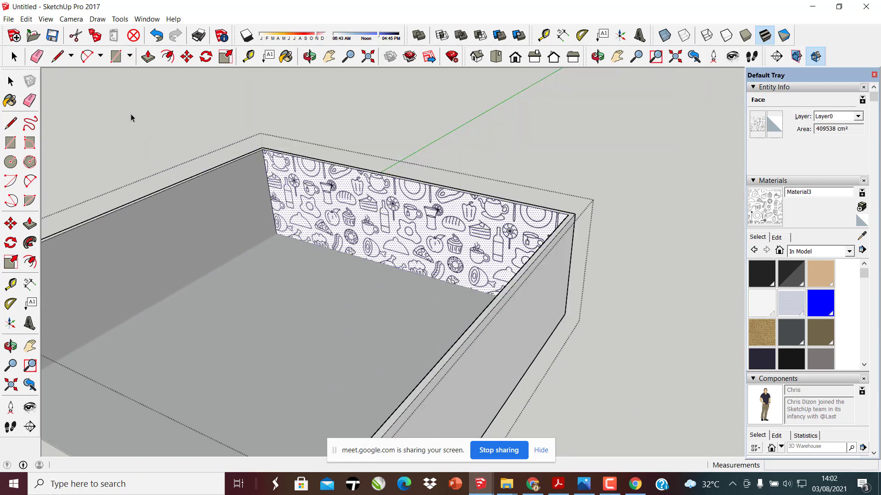
key("space")
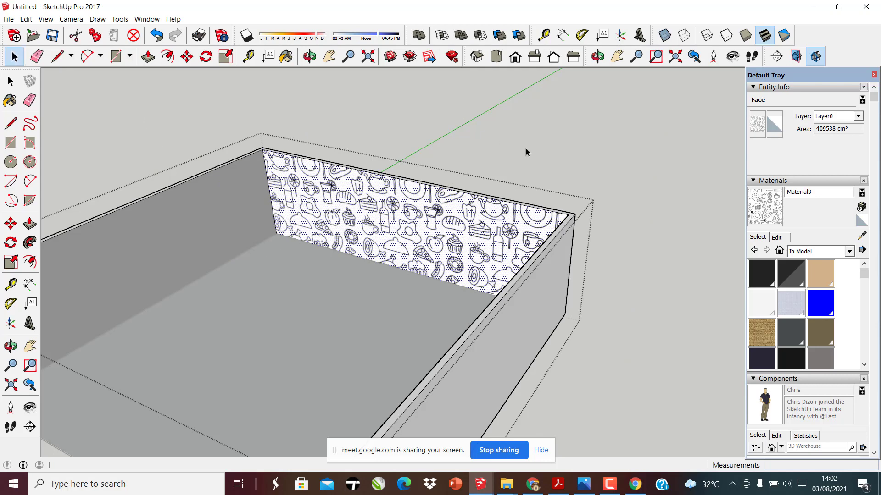
Leave the walls component and examine the patterned back wall and the whole room from several angles
middle_click_drag(499, 313, 620, 255)
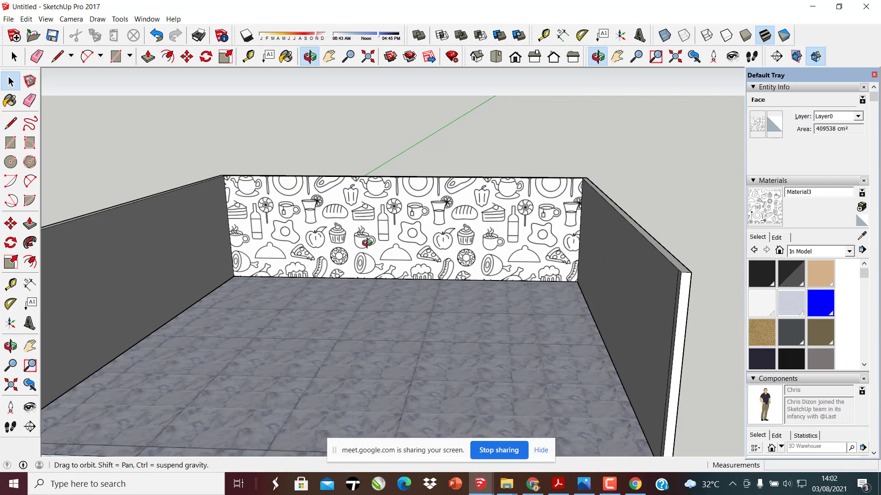
middle_click_drag(367, 243, 335, 228)
scroll(384, 247, "up", 5)
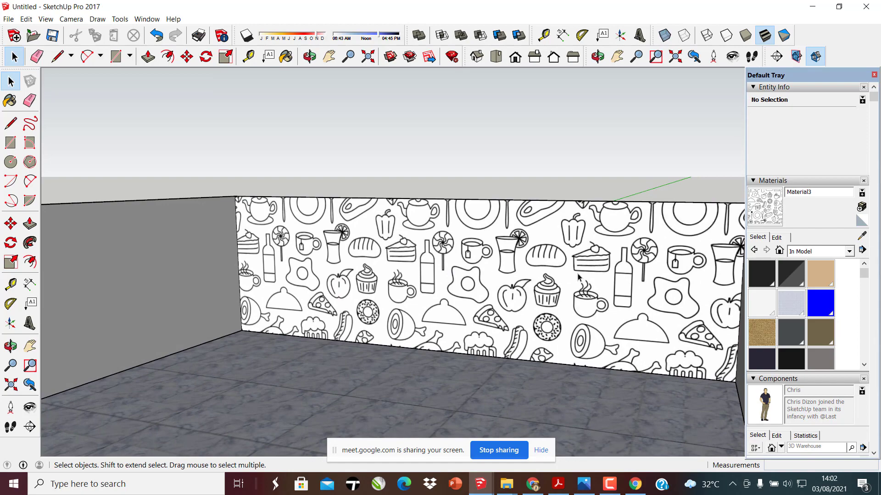
middle_click_drag(388, 292, 384, 341)
scroll(452, 247, "down", 8)
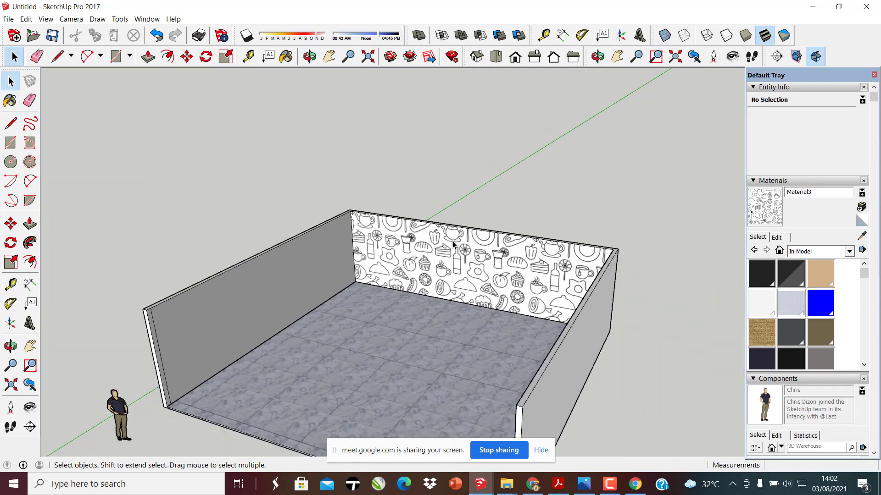
middle_click_drag(354, 314, 351, 317)
scroll(339, 298, "up", 6)
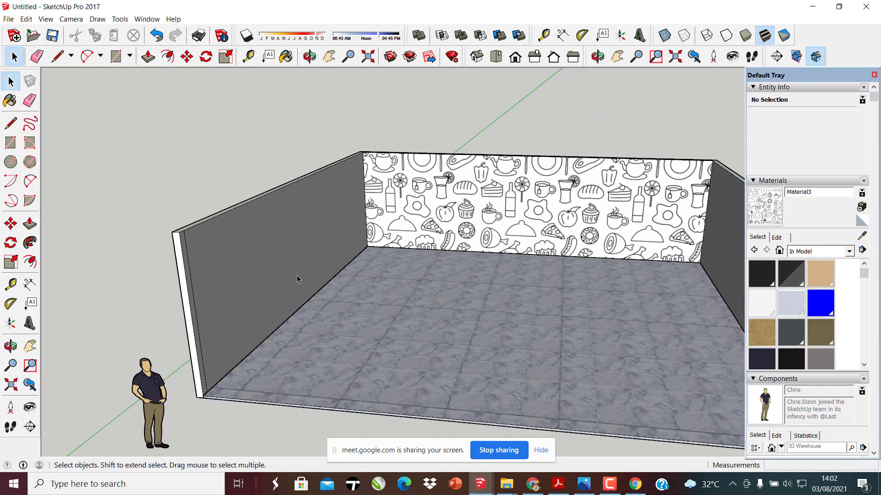
Switch to Adobe Acrobat Reader and view the tool icon list on page 9 of the Modul Sketch Up Basic PDF at 125%
left_click(558, 484)
scroll(342, 287, "down", 3)
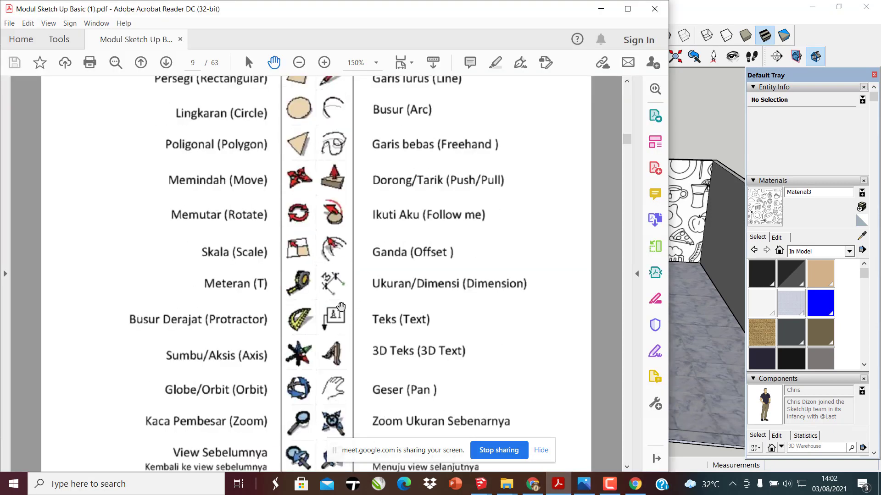
scroll(344, 251, "down", 1, "ctrl")
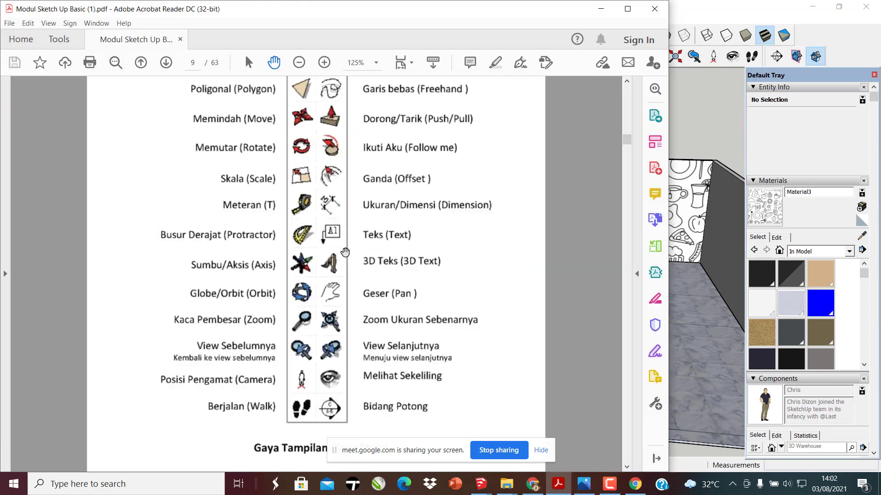
scroll(300, 273, "down", 2)
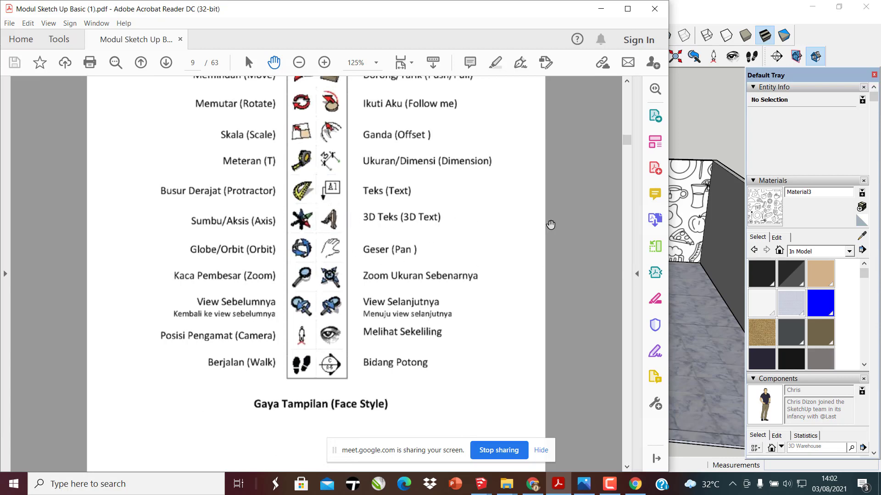
Switch to SketchUp, open the Toolbars settings, and move the dialog so more of the back wall shows
left_click(713, 129)
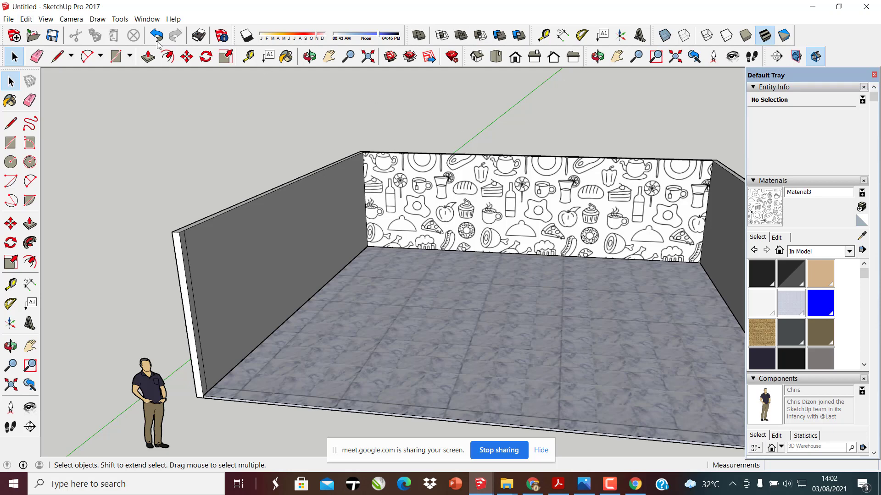
left_click(27, 20)
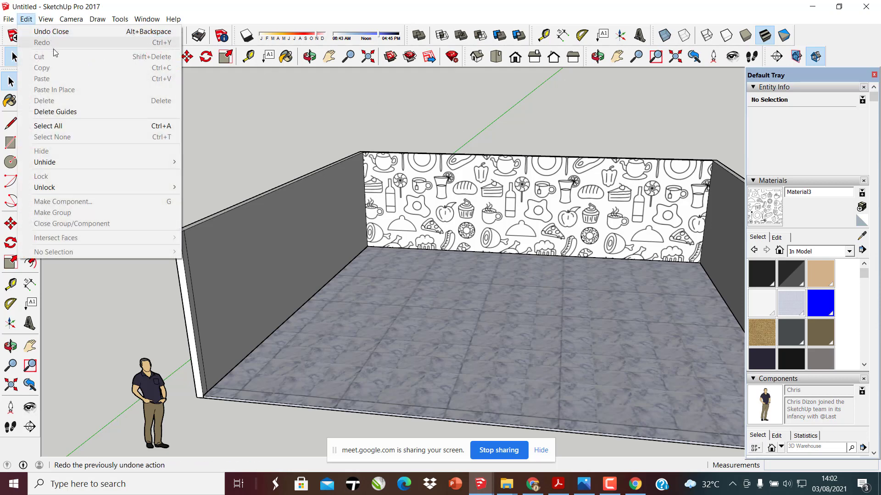
mouse_move(46, 20)
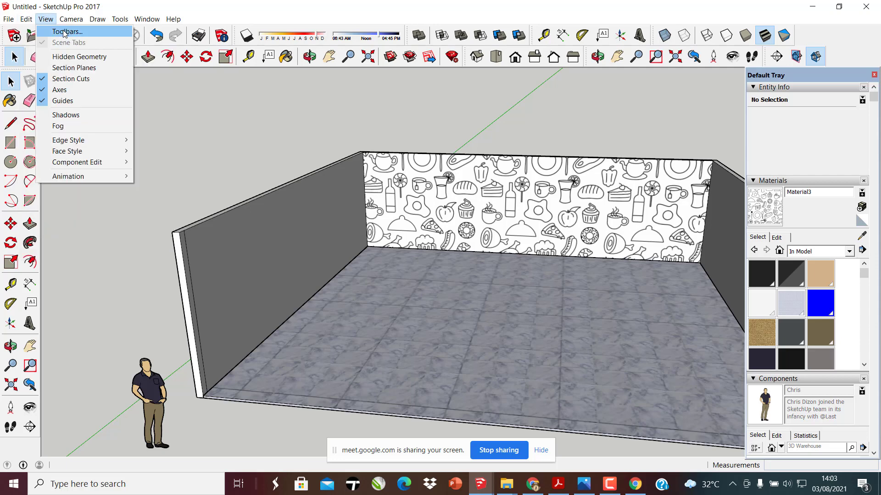
left_click(65, 32)
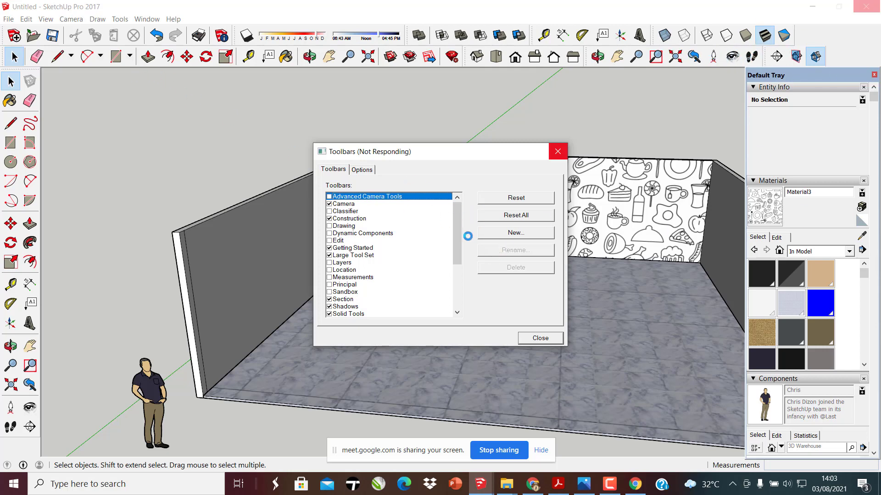
left_click_drag(434, 153, 372, 143)
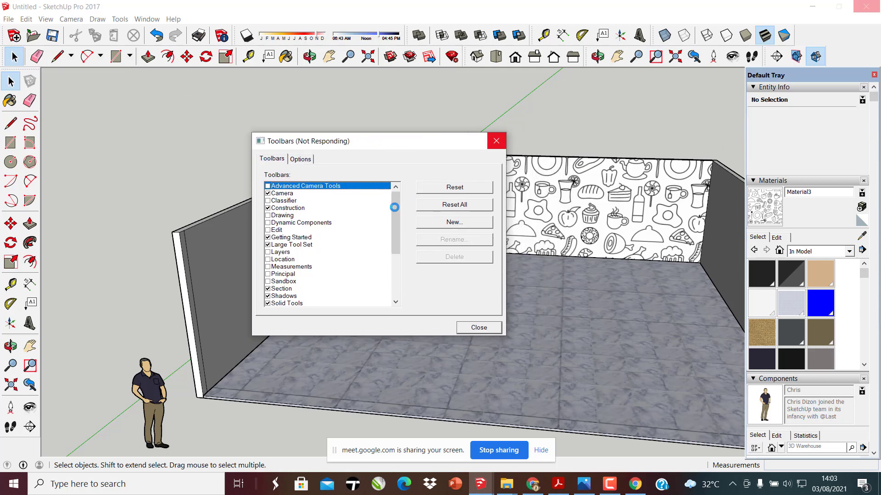
left_click(392, 209)
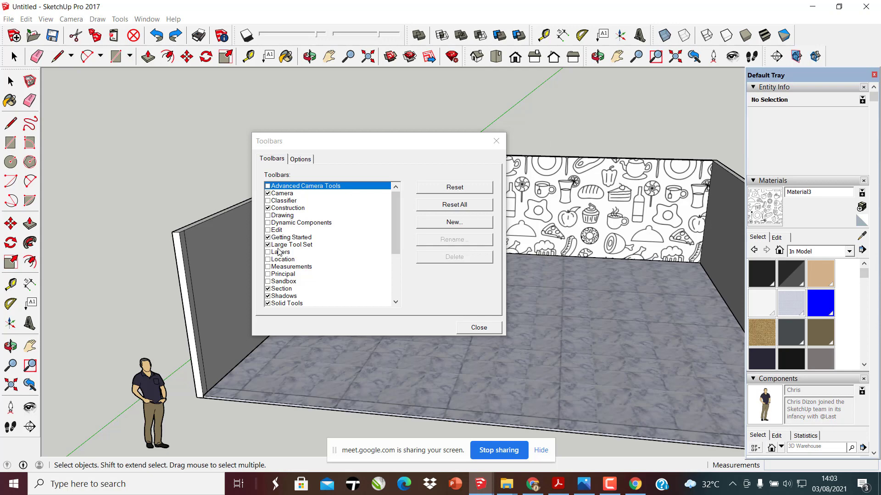
Look through the full list of available toolbars down to Warehouse and close the dialog without changing any
scroll(290, 244, "down", 1)
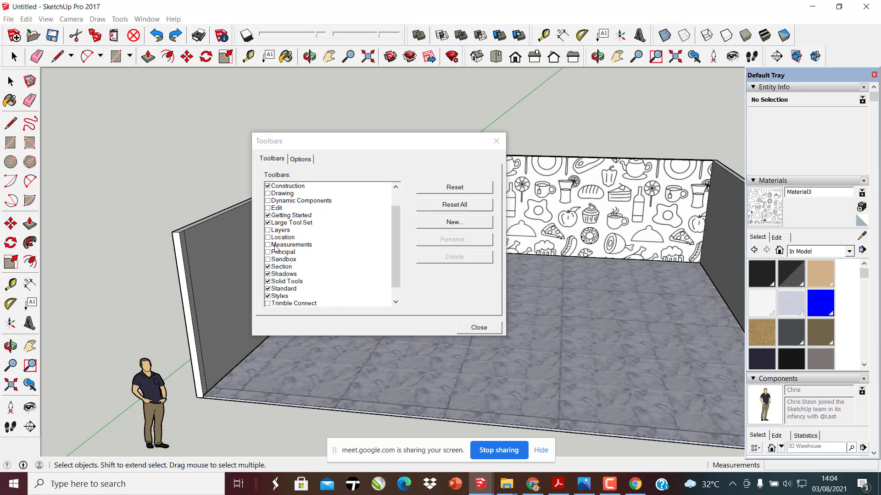
scroll(291, 257, "down", 2)
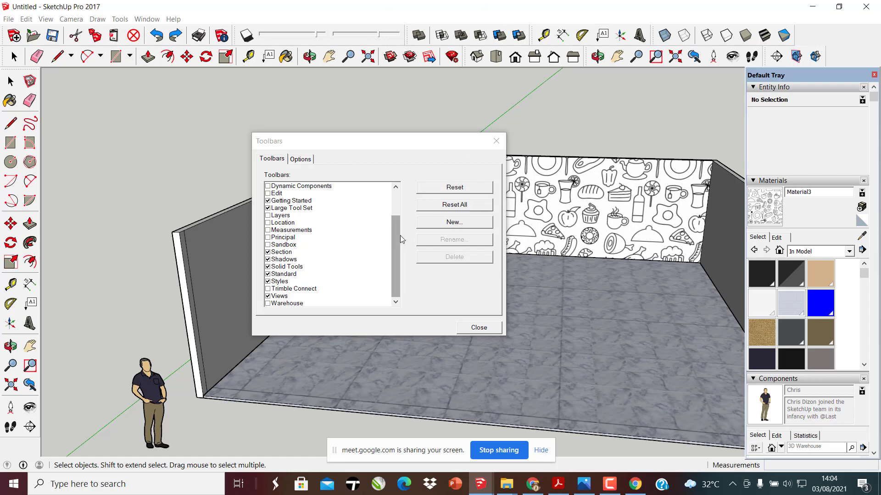
left_click_drag(398, 232, 397, 211)
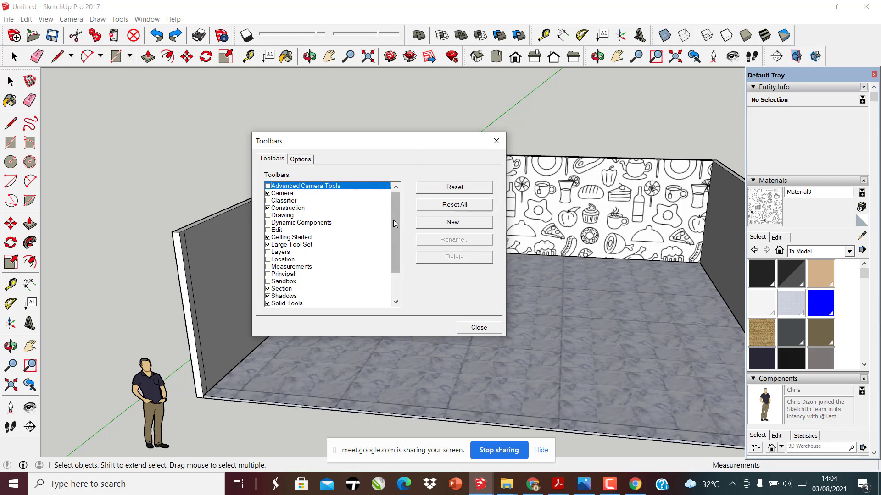
left_click_drag(392, 221, 400, 253)
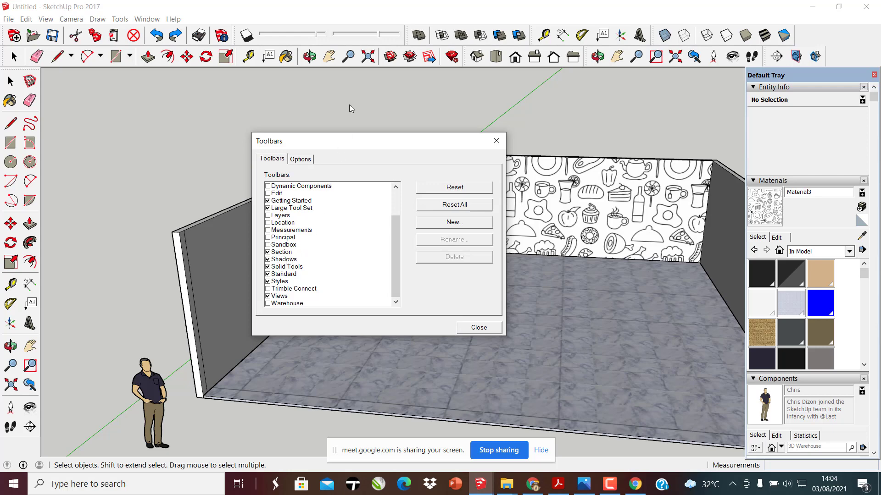
left_click(496, 141)
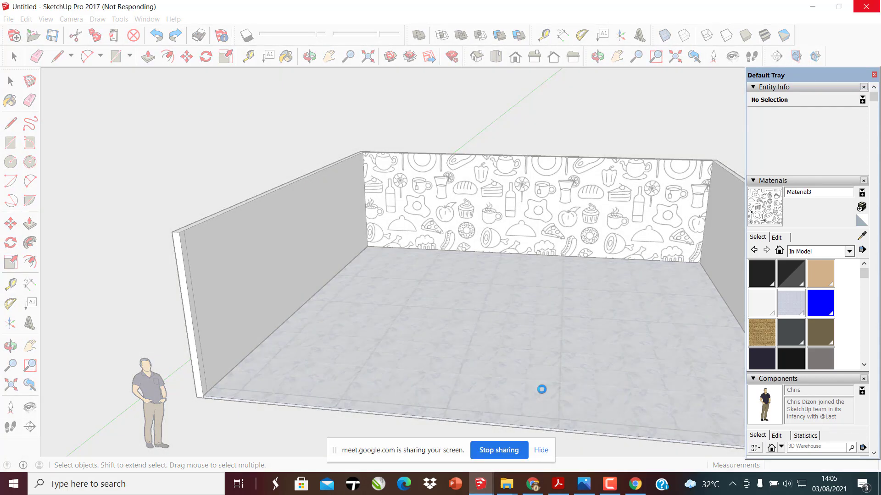
Switch to Adobe Acrobat Reader and review the tool icon list on page 9 of the Modul Sketch Up Basic PDF
left_click(565, 487)
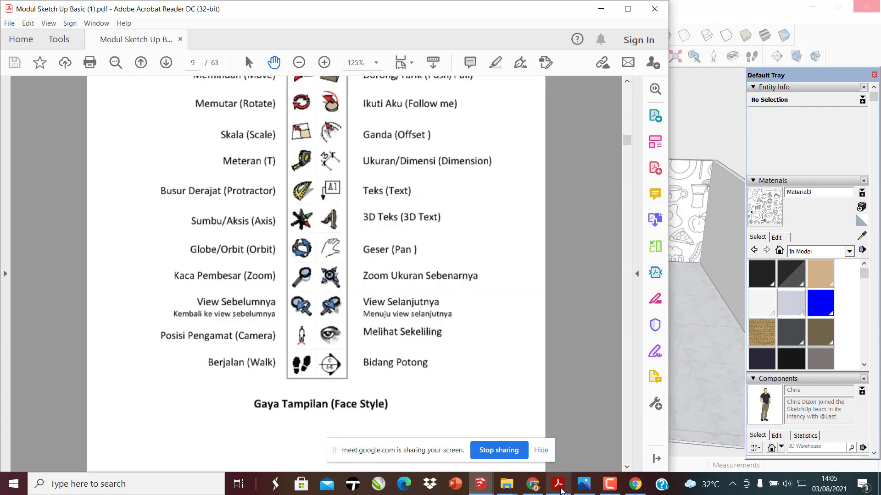
scroll(376, 299, "down", 3)
scroll(316, 253, "down", 3)
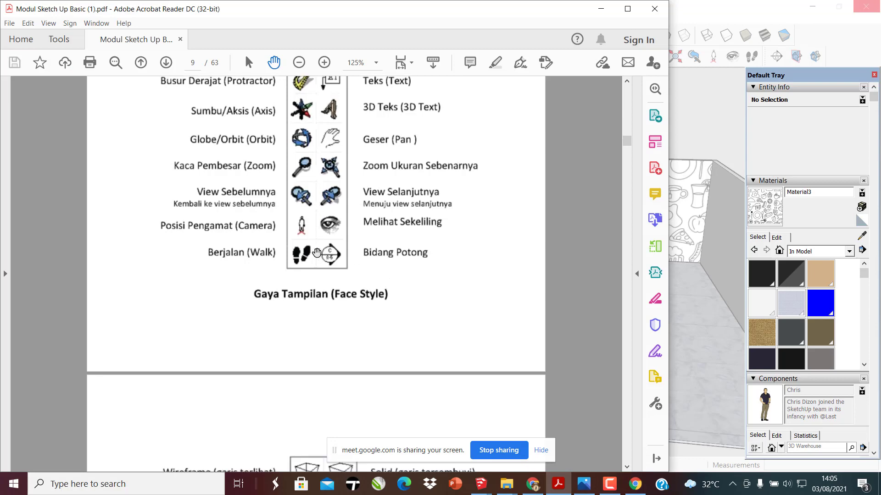
scroll(316, 252, "up", 6)
scroll(316, 253, "down", 3)
scroll(317, 253, "up", 4)
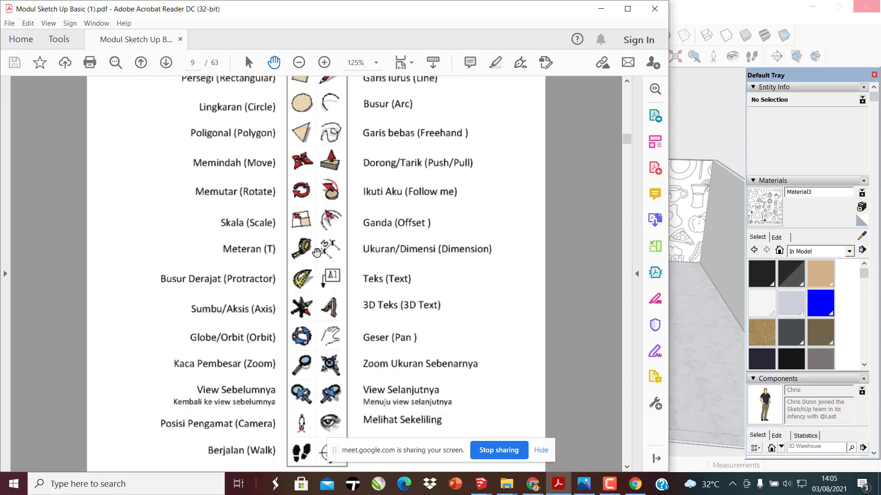
scroll(308, 255, "down", 1)
scroll(333, 277, "up", 2)
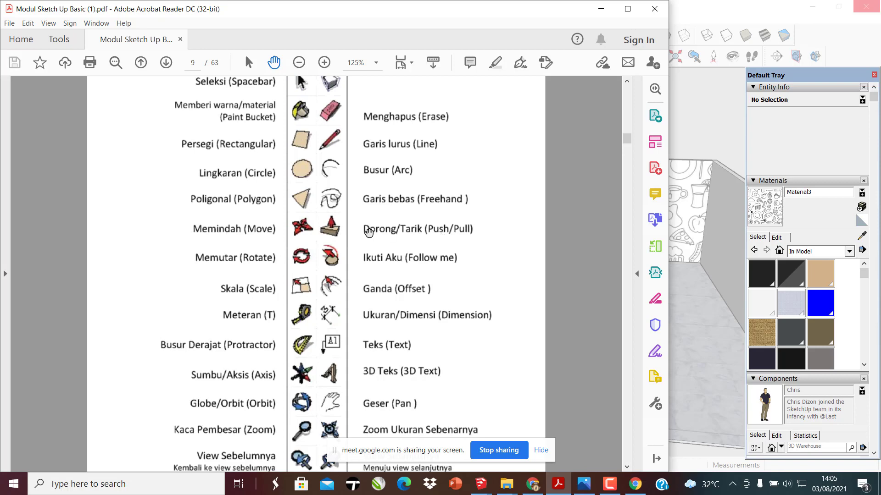
scroll(312, 211, "down", 5)
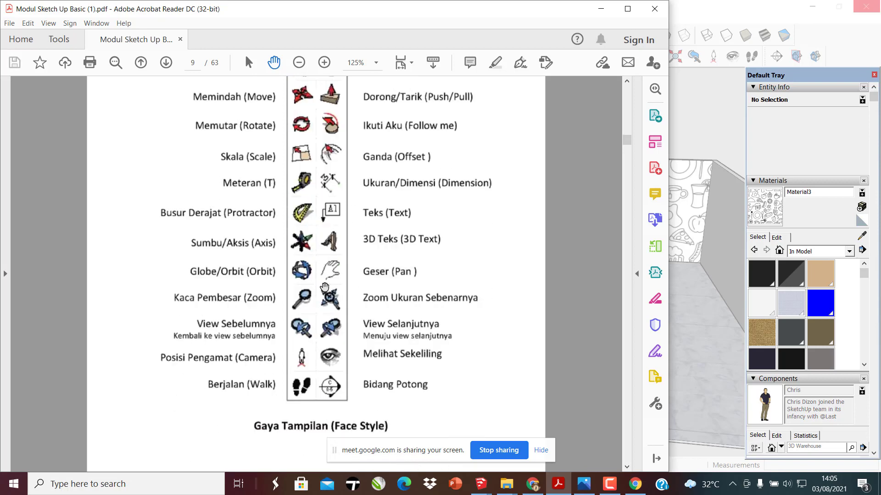
scroll(323, 286, "down", 1)
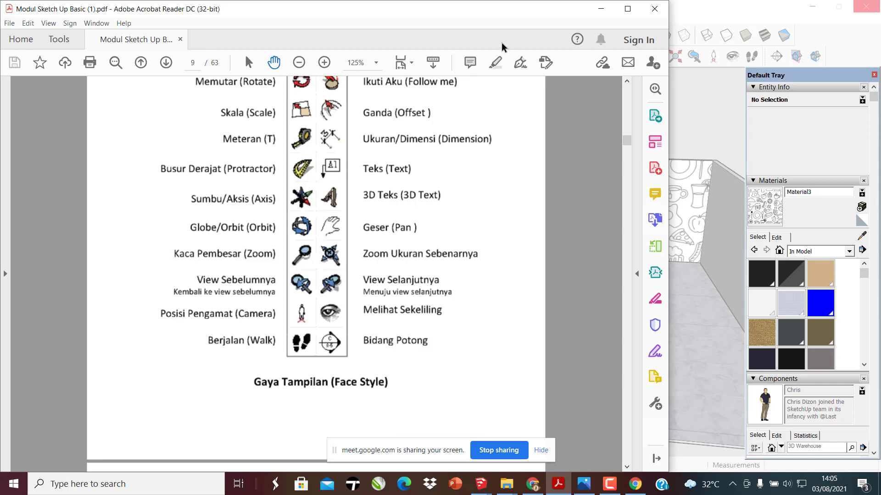
Examine the Face Style and Standard Views icons on page 10 of the PDF and place its window beside the model
mouse_move(493, 17)
left_mouse_down()
mouse_move(439, 16)
mouse_move(207, 76)
mouse_move(268, 33)
mouse_move(244, 24)
left_mouse_up()
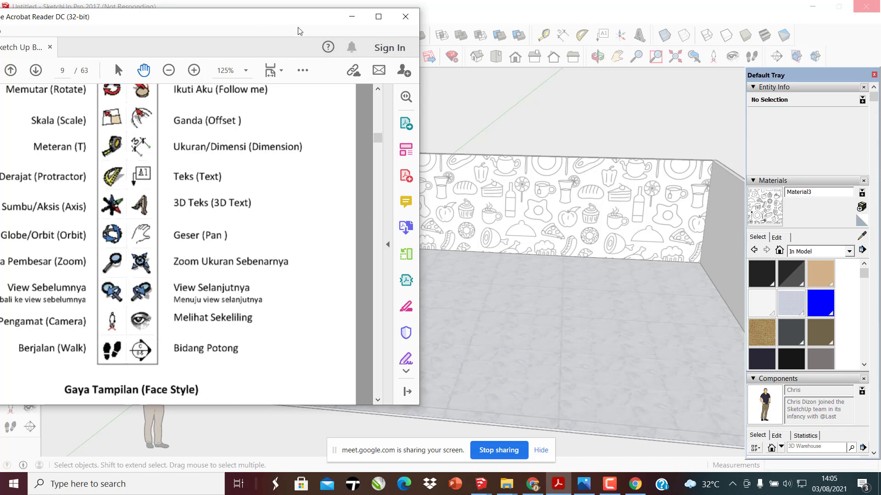
left_click_drag(298, 21, 529, 53)
scroll(382, 243, "down", 3)
scroll(390, 256, "down", 10)
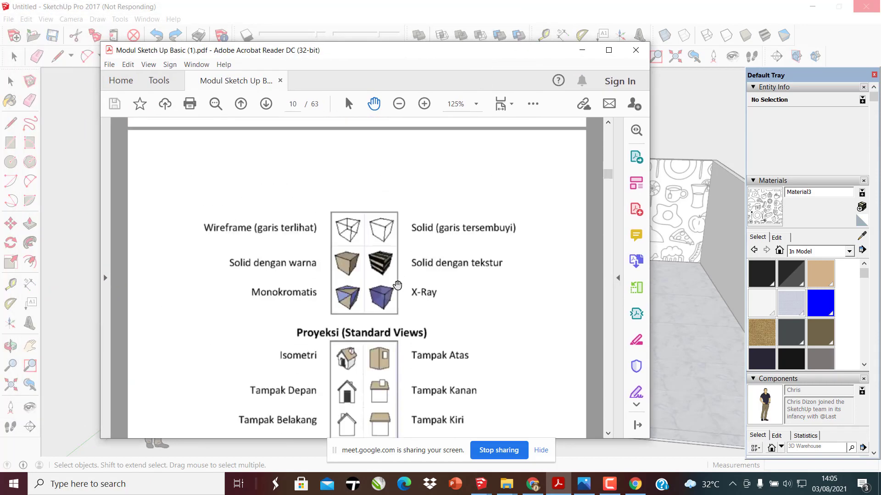
scroll(398, 280, "down", 2)
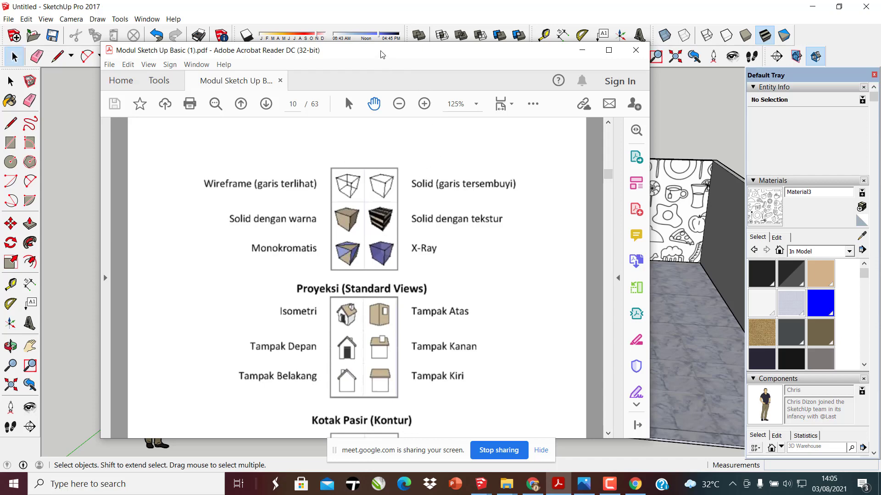
left_click_drag(383, 52, 205, 42)
Switch to SketchUp, display the room in the X-Ray style, and look through the side wall from outside
left_click(633, 98)
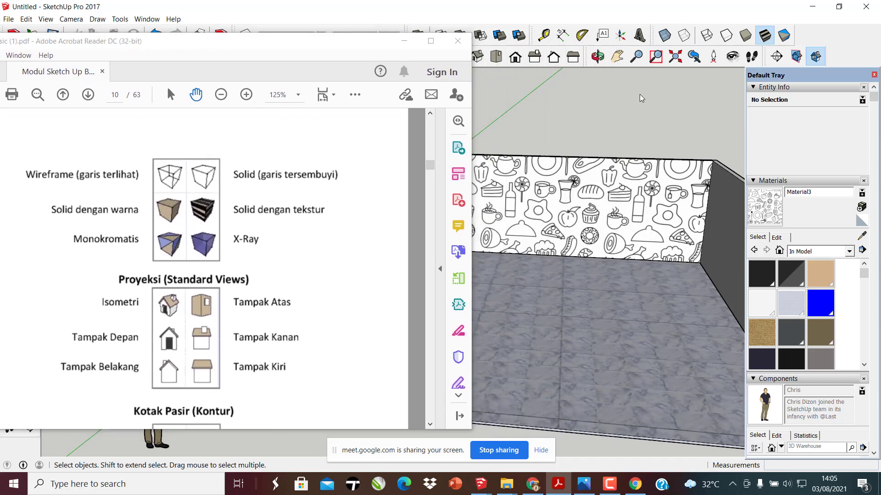
left_click(372, 60)
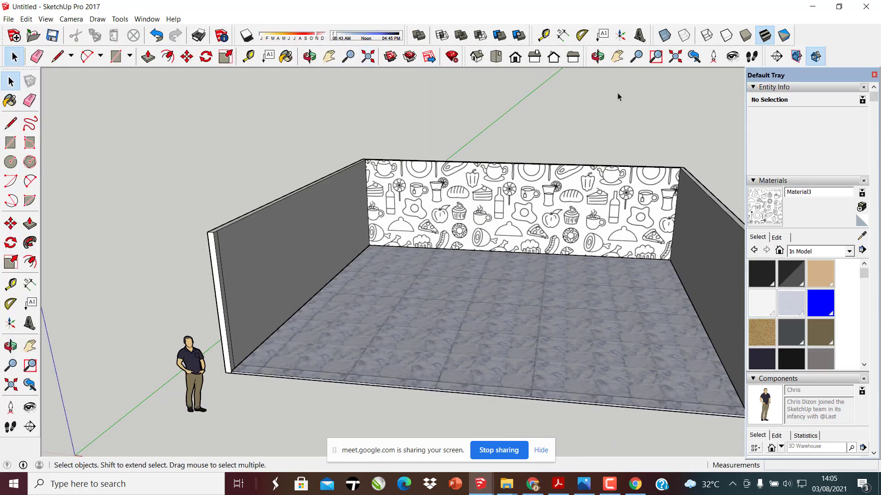
scroll(617, 94, "up", 1)
left_click(664, 36)
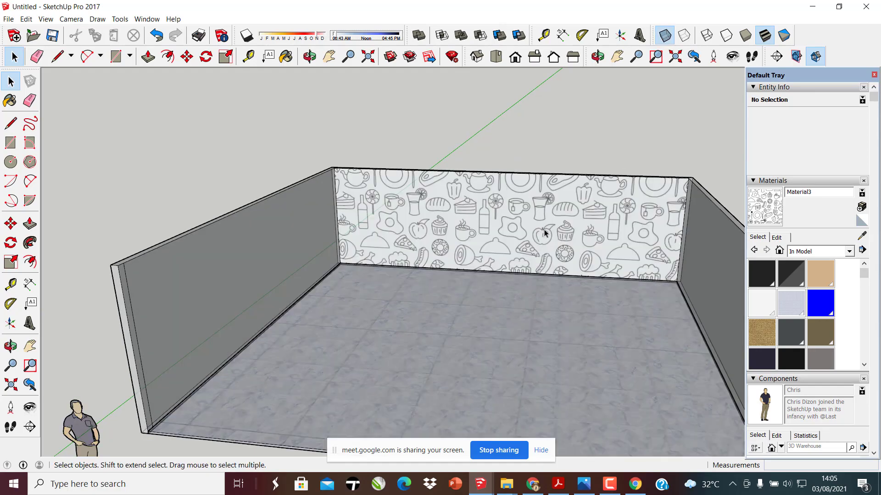
middle_click_drag(543, 230, 556, 202)
key("o")
left_click_drag(556, 203, 533, 234)
key("space")
middle_click_drag(533, 234, 464, 199)
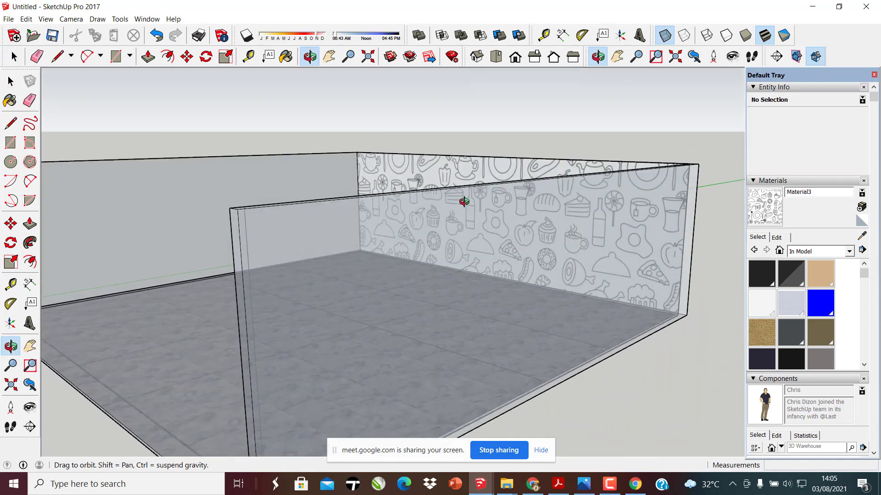
Display the room with the Back Edges style instead of X-Ray and examine the dashed edges behind the walls
left_click(683, 35)
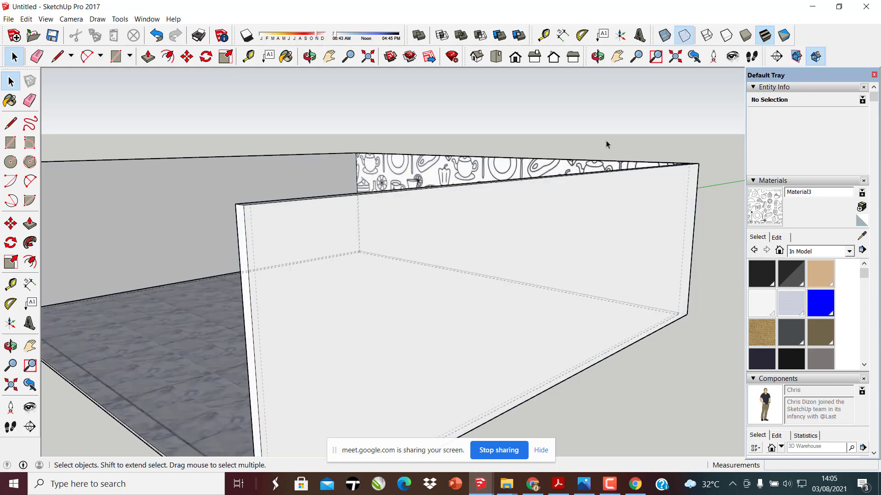
middle_click_drag(321, 189, 254, 157)
scroll(385, 199, "up", 4)
mouse_move(385, 199)
middle_mouse_down()
mouse_move(505, 208)
mouse_move(376, 203)
middle_mouse_up()
scroll(340, 203, "down", 5)
scroll(377, 204, "up", 2)
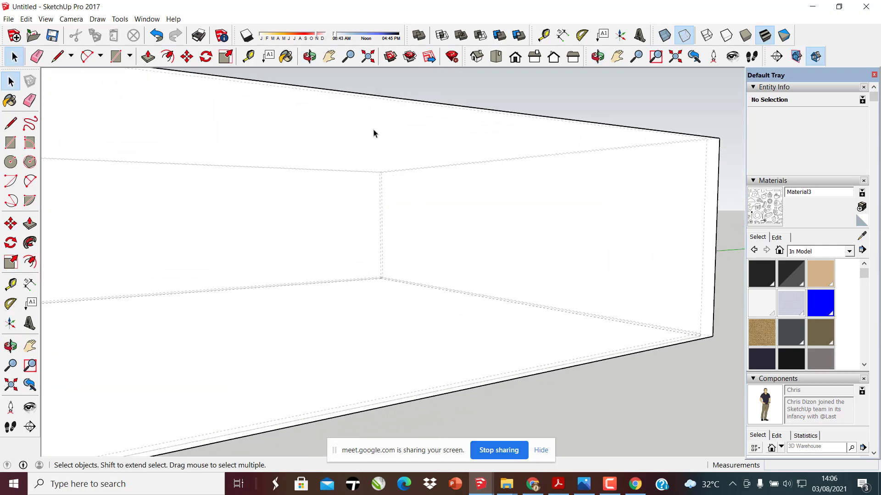
middle_click_drag(354, 187, 389, 192)
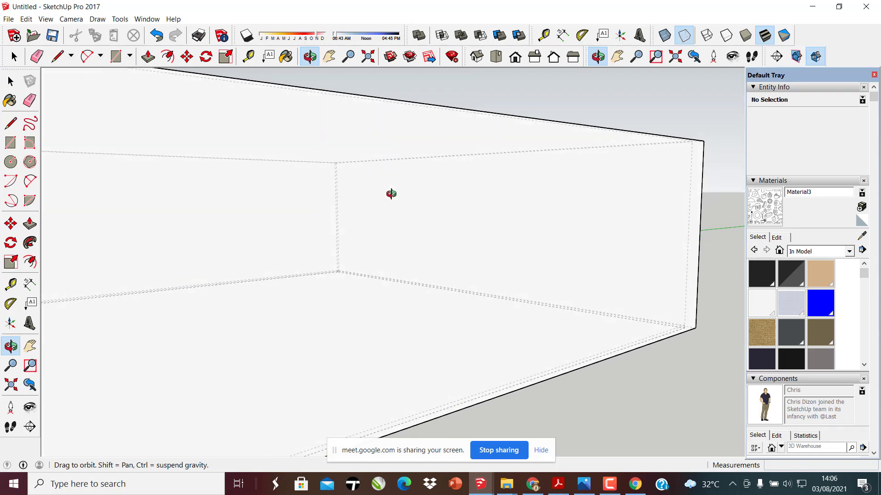
Display the room in the Wireframe face style and view its edges from above and outside
left_click(710, 37)
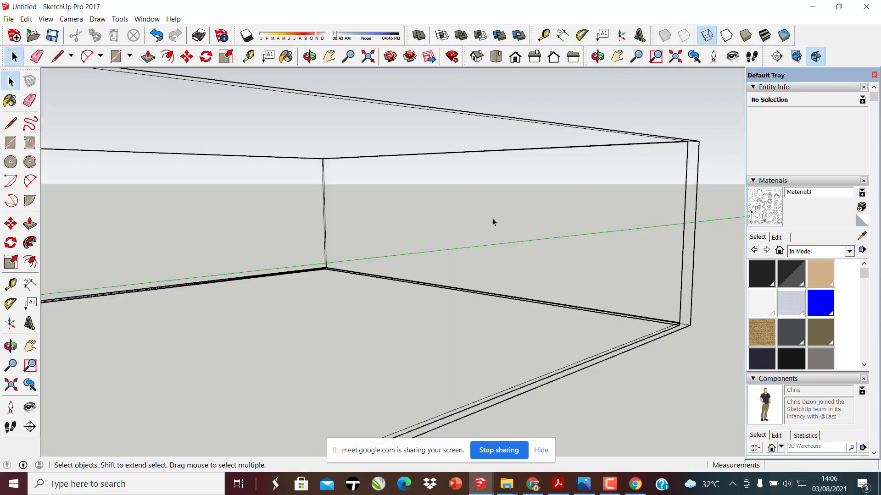
mouse_move(491, 219)
middle_mouse_down()
mouse_move(601, 196)
mouse_move(478, 211)
middle_mouse_up()
scroll(474, 209, "down", 5)
mouse_move(419, 178)
middle_mouse_down()
mouse_move(570, 273)
mouse_move(432, 246)
mouse_move(574, 179)
mouse_move(527, 222)
mouse_move(365, 212)
mouse_move(420, 191)
middle_mouse_up()
scroll(421, 191, "up", 2)
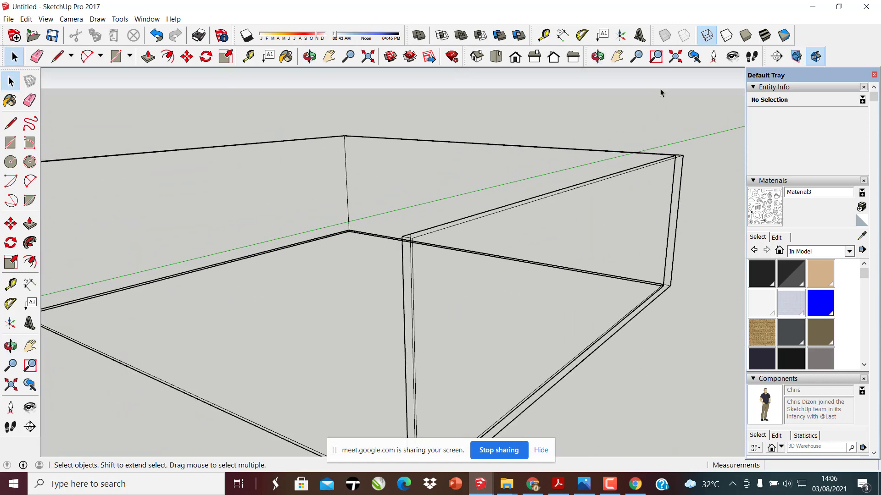
Display the room in the Hidden Line face style and examine the back corner of the walls up close
left_click(726, 36)
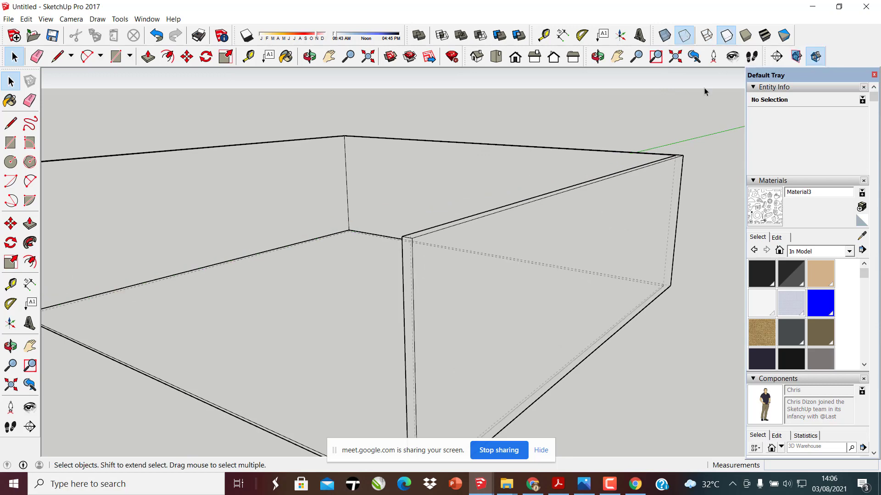
middle_click_drag(360, 245, 635, 218)
middle_click_drag(541, 251, 421, 131)
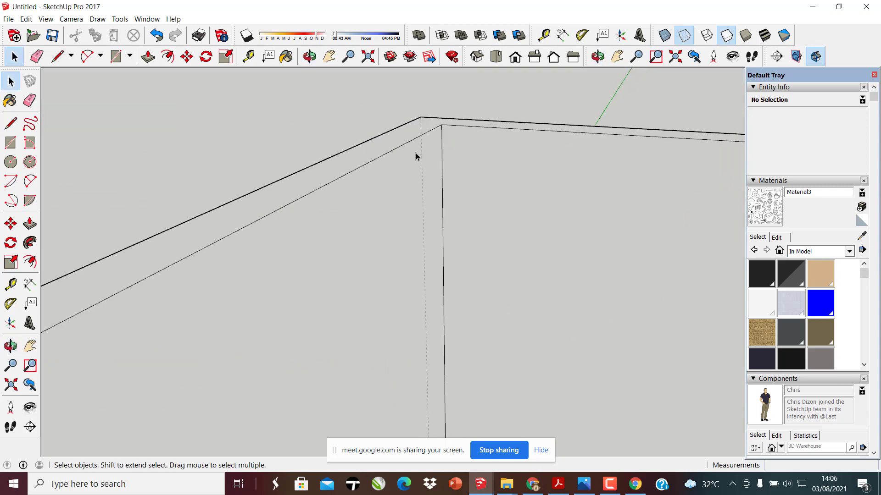
middle_click_drag(430, 220, 679, 59)
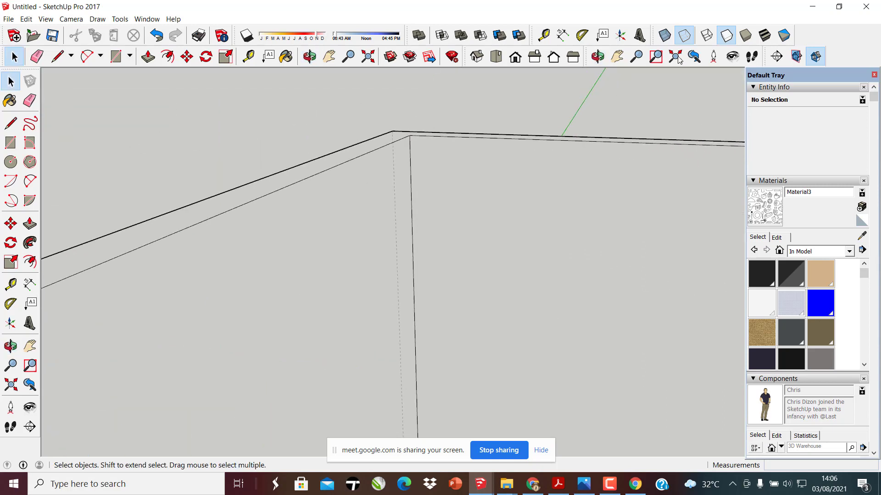
Display the room in the Shaded face style and view the plain-coloured walls and floor from several angles
left_click(746, 40)
scroll(373, 182, "down", 2)
scroll(464, 183, "down", 2)
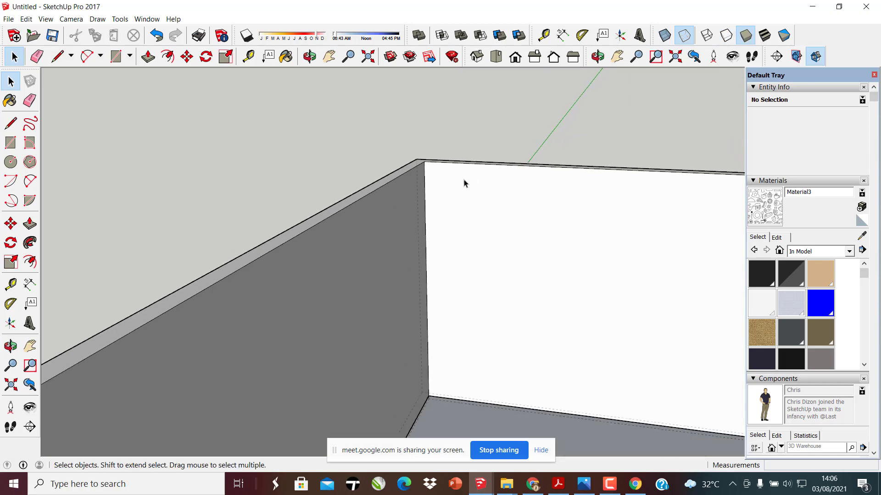
scroll(419, 178, "down", 2)
scroll(508, 234, "down", 3)
scroll(603, 246, "up", 1)
scroll(449, 220, "up", 4)
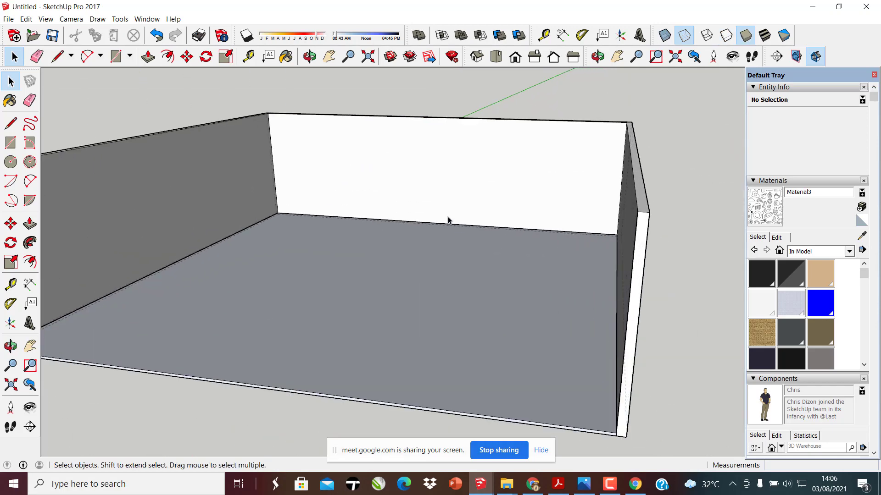
middle_click_drag(449, 220, 344, 210)
middle_click_drag(409, 242, 296, 274)
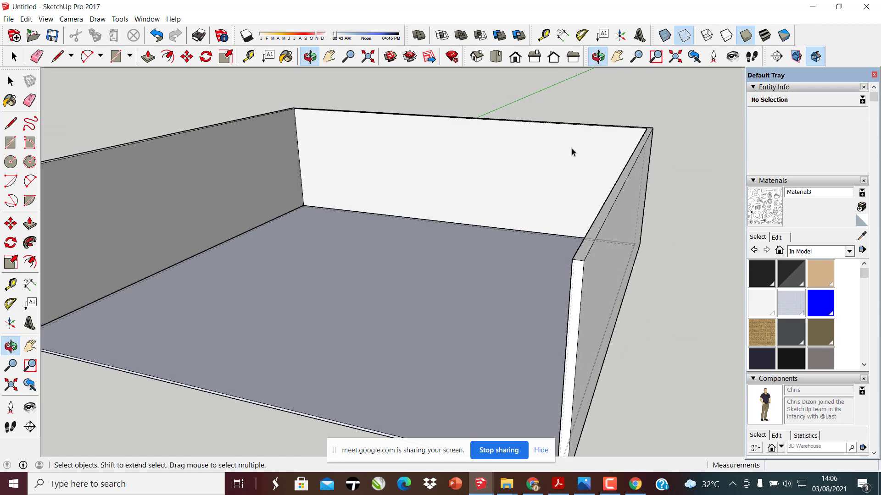
Display the room in the Shaded With Textures face style and in Monochrome, viewing the walls and floor in each
left_click(764, 34)
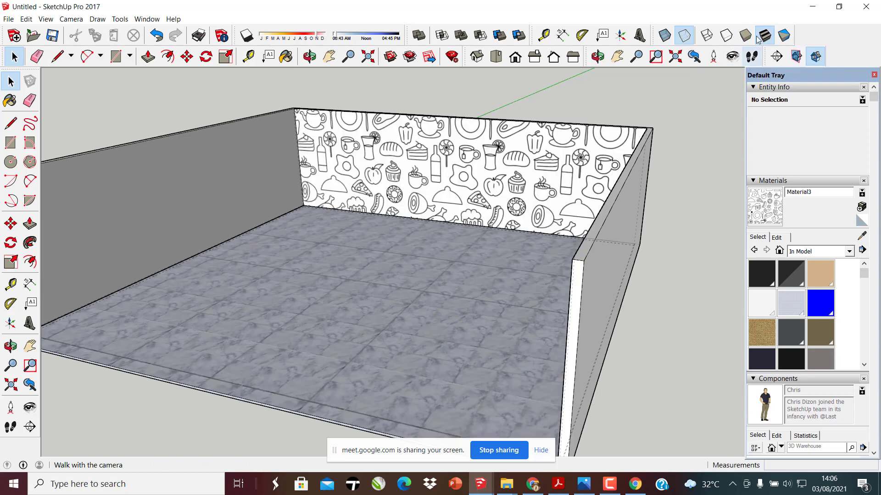
mouse_move(348, 207)
middle_mouse_down()
mouse_move(295, 140)
mouse_move(305, 194)
middle_mouse_up()
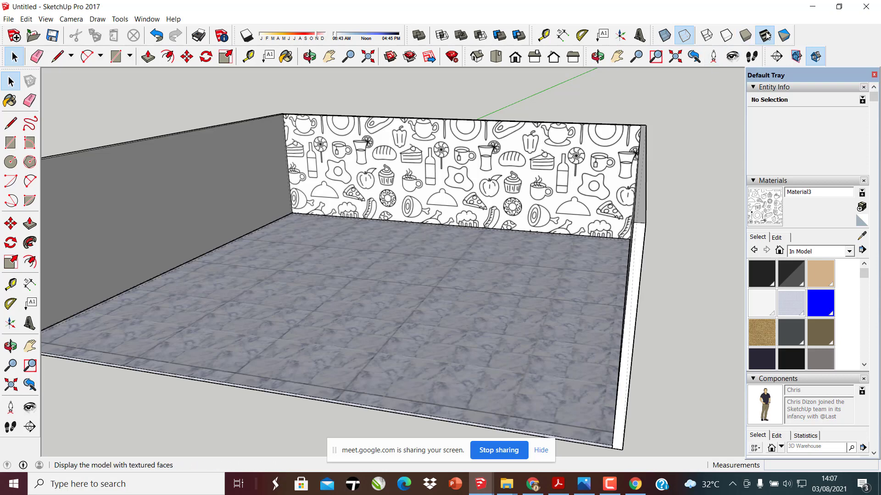
left_click(785, 35)
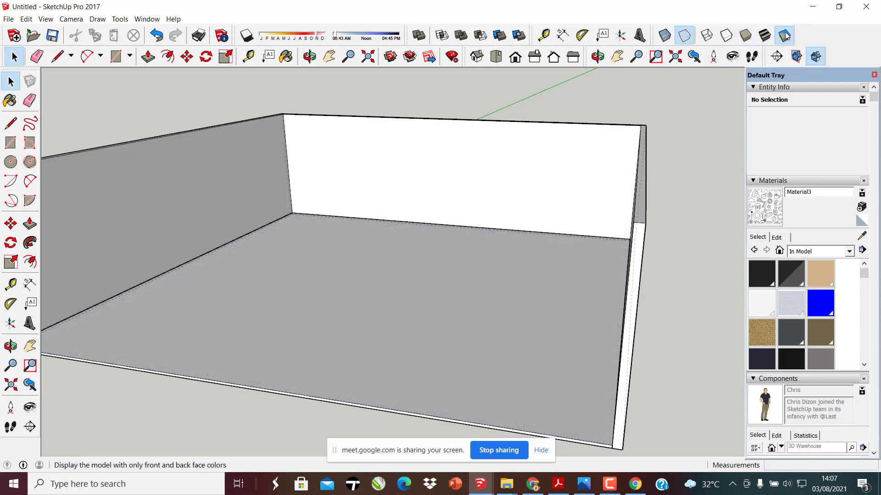
middle_click_drag(358, 196, 545, 212)
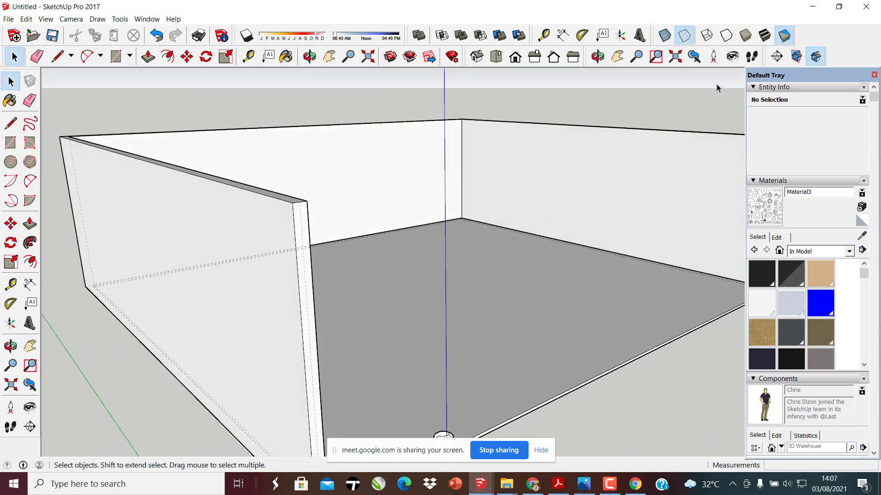
Return the room to the Shaded With Textures face style without back edges and view it from inside, above and outside
left_click(766, 35)
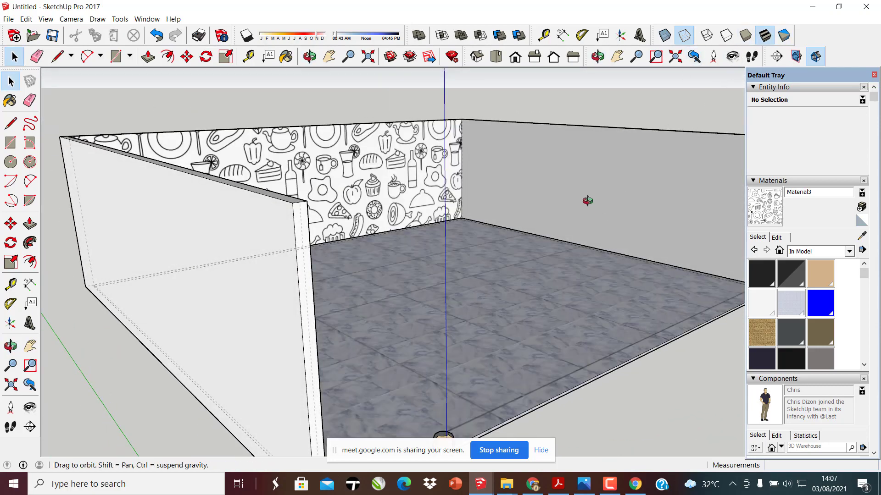
middle_click_drag(588, 200, 495, 203)
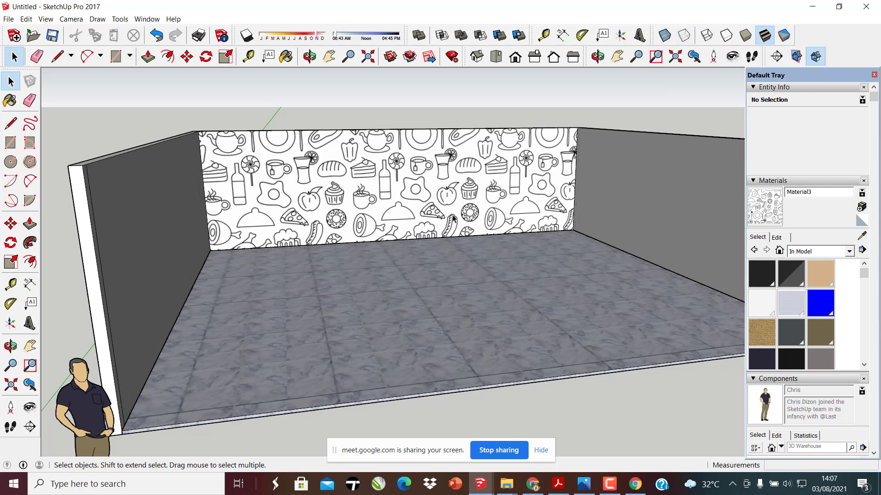
middle_click_drag(453, 219, 411, 282)
scroll(400, 240, "down", 2)
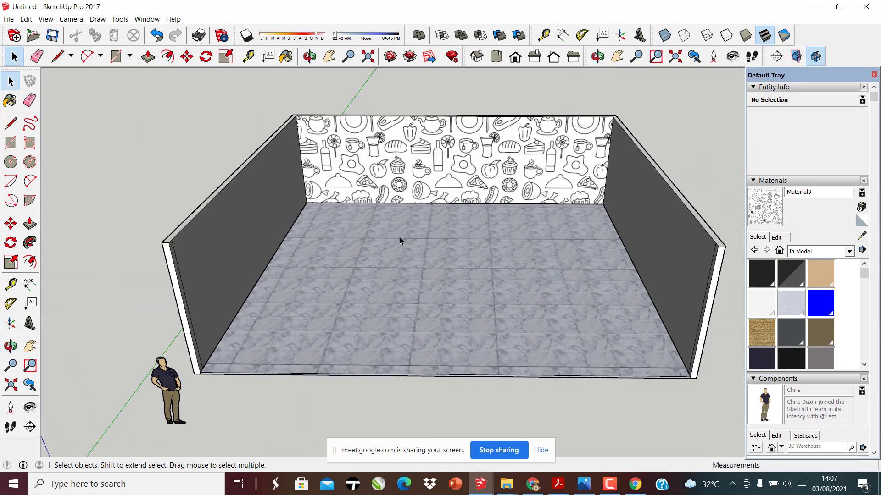
scroll(402, 240, "up", 3)
middle_click_drag(416, 163, 86, 145)
scroll(394, 197, "up", 4)
scroll(371, 211, "down", 3)
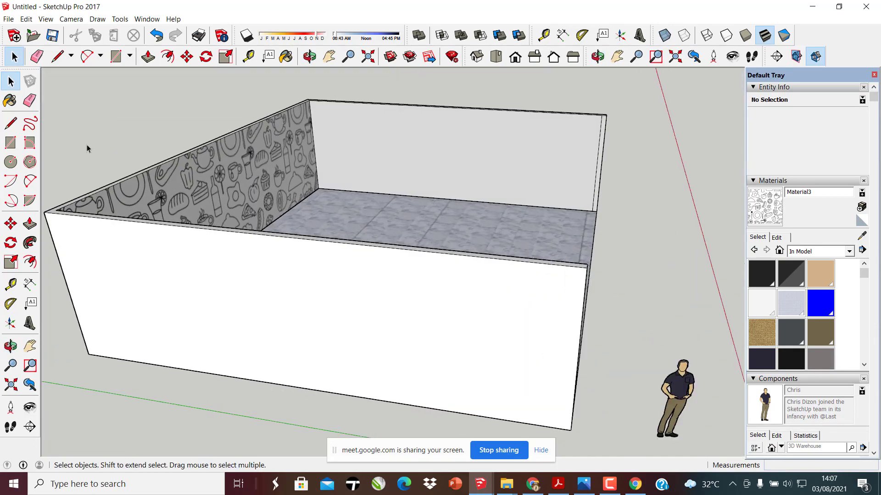
scroll(472, 226, "up", 4)
middle_click_drag(473, 225, 389, 216)
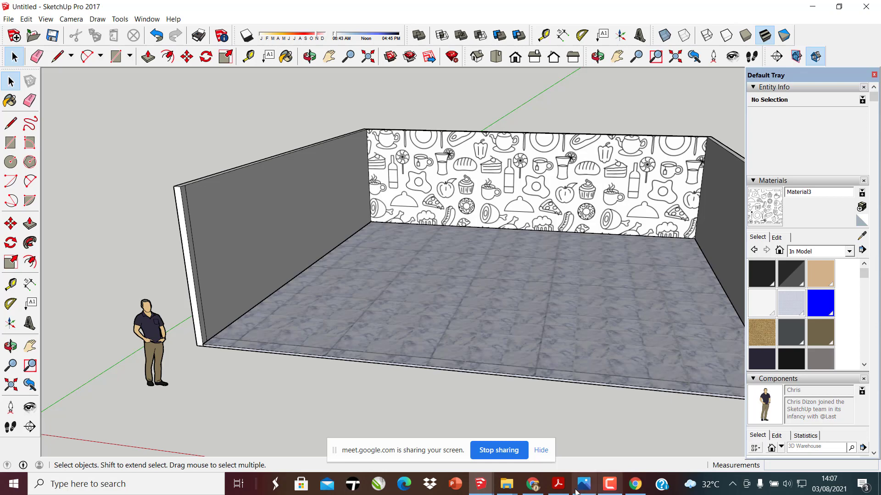
Read the Proyeksi (Standard Views) section of the module PDF in Acrobat Reader and return to SketchUp
left_click(561, 486)
scroll(246, 281, "down", 6)
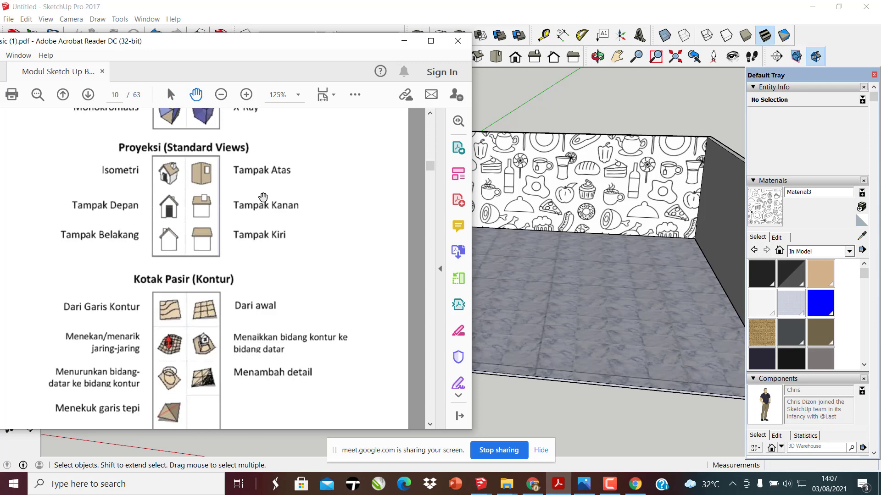
left_click(622, 98)
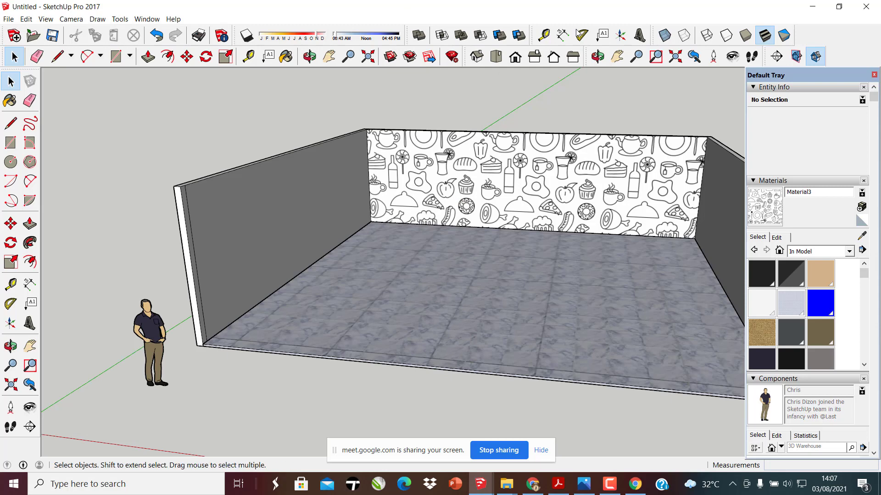
Show the room in the isometric standard view and examine the whole model from near and far
left_click(477, 57)
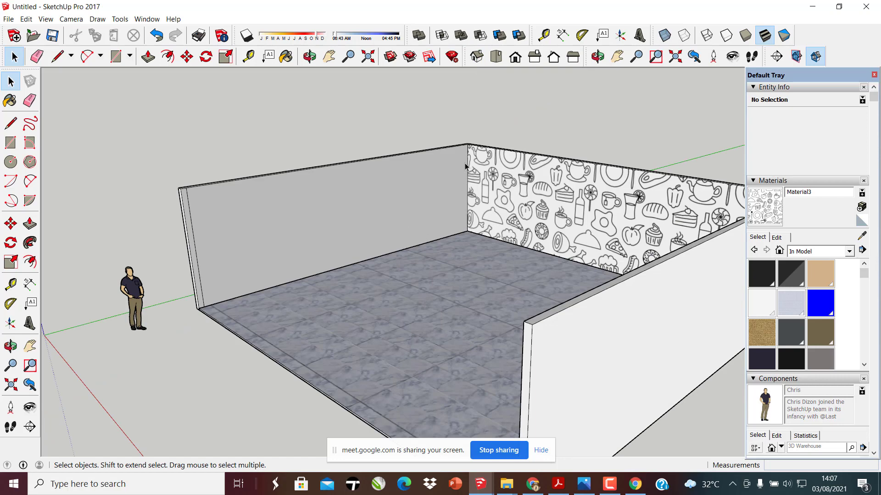
left_click(477, 57)
scroll(487, 261, "down", 5)
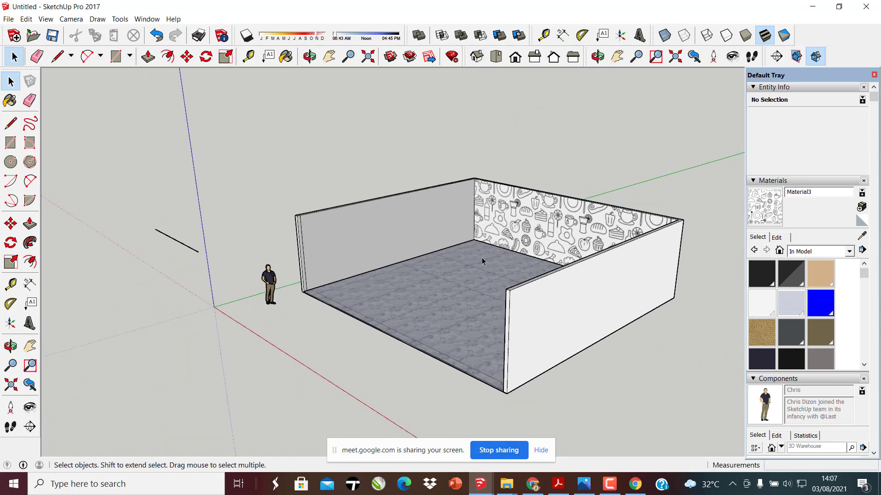
scroll(512, 339, "up", 2)
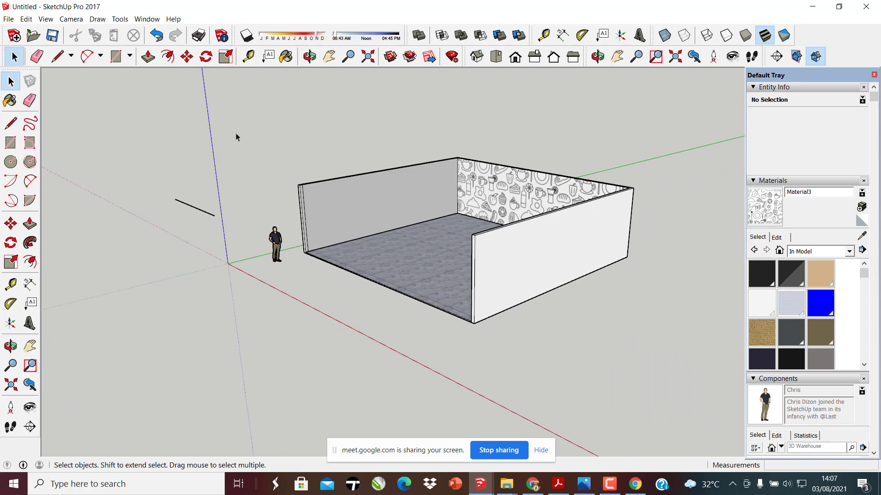
left_click(477, 57)
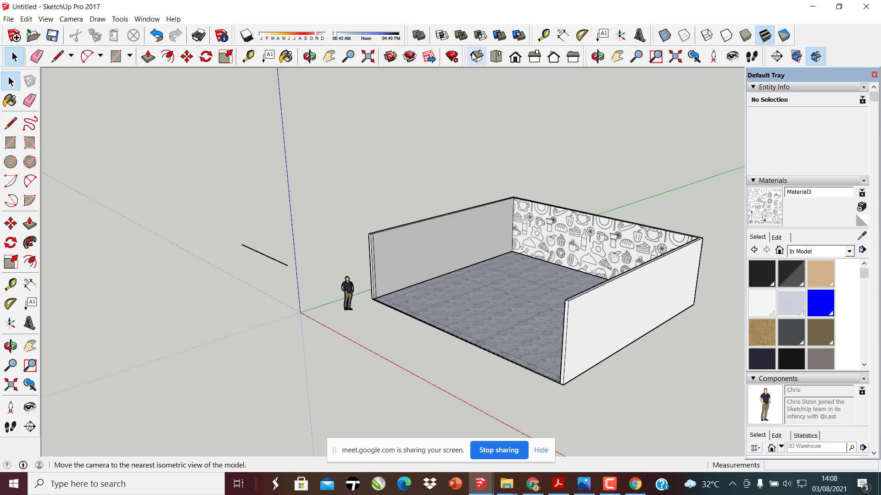
scroll(176, 222, "down", 2)
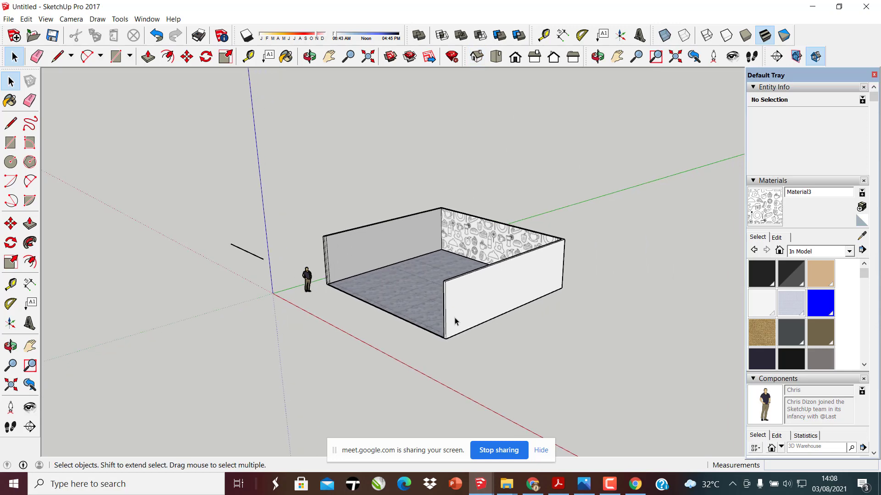
scroll(461, 320, "up", 3)
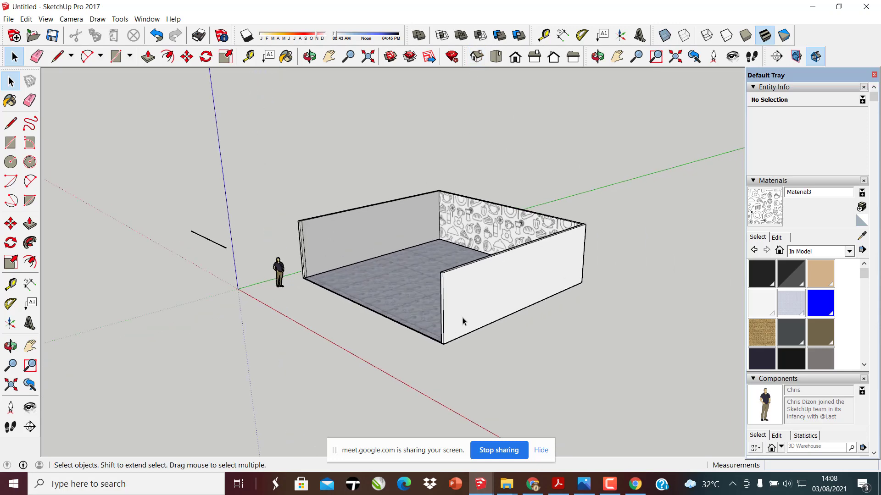
left_click(481, 56)
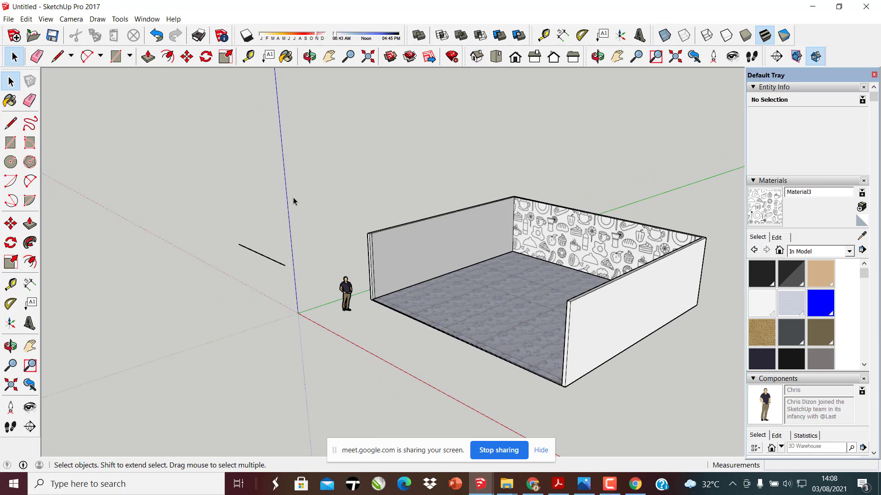
scroll(183, 284, "down", 2)
scroll(545, 345, "up", 3)
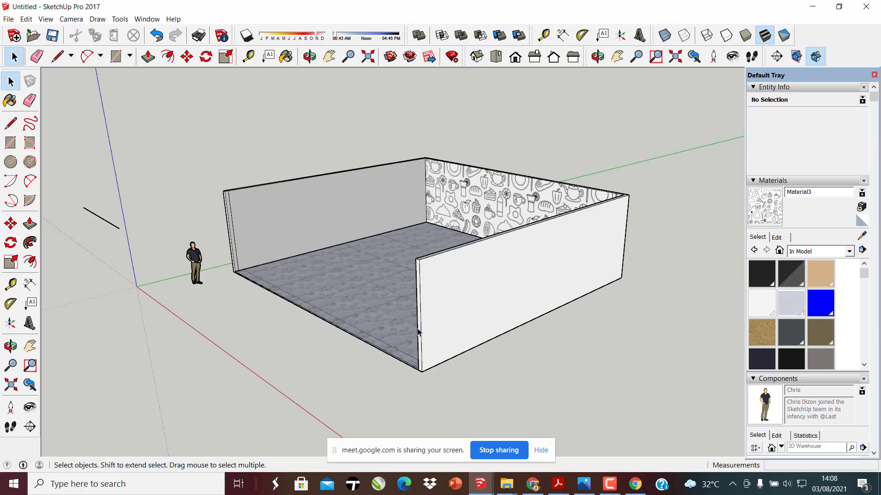
scroll(407, 383, "down", 2)
scroll(377, 367, "up", 2)
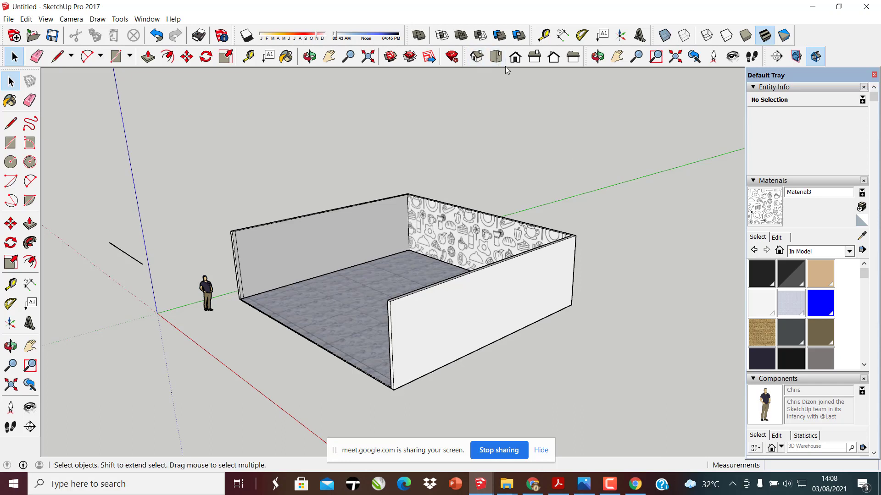
Show the room in the top standard view and examine the floor and wall corners from above
left_click(496, 57)
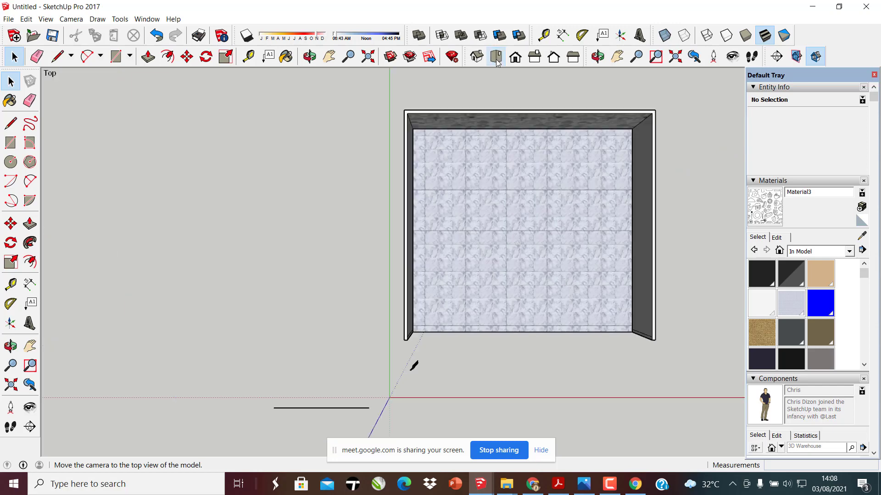
scroll(194, 284, "down", 3)
scroll(340, 240, "up", 3)
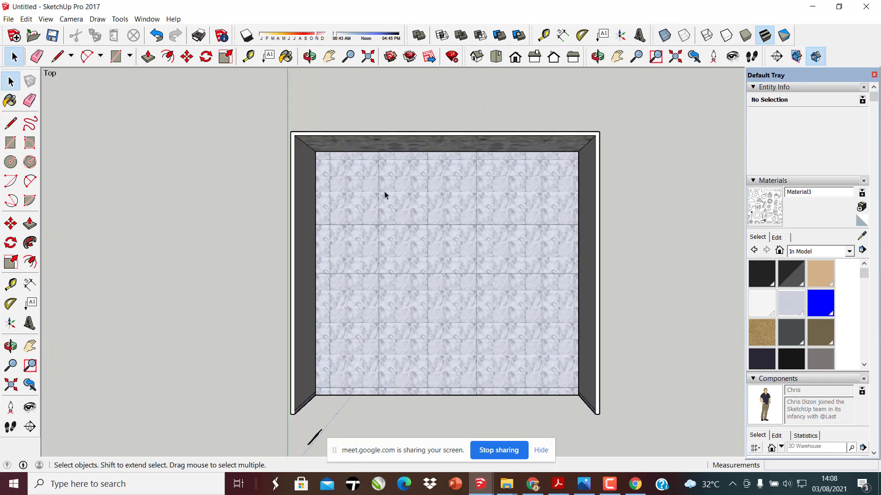
scroll(307, 202, "up", 3)
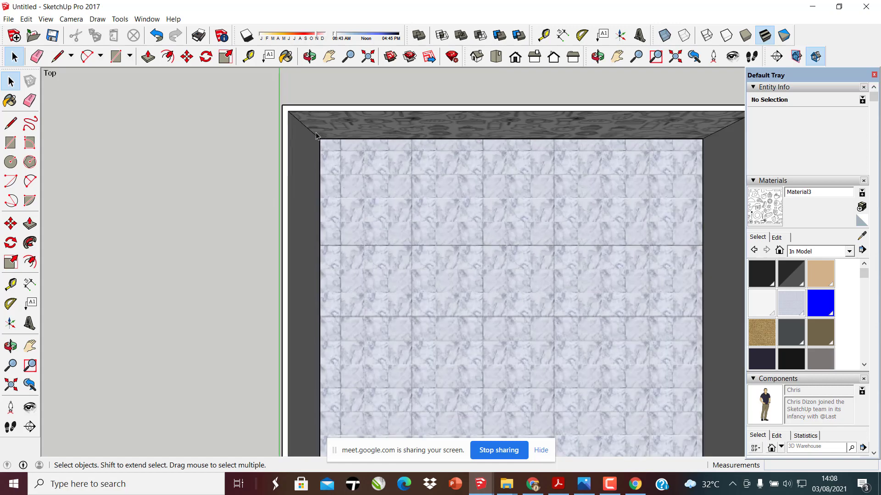
scroll(238, 309, "down", 3)
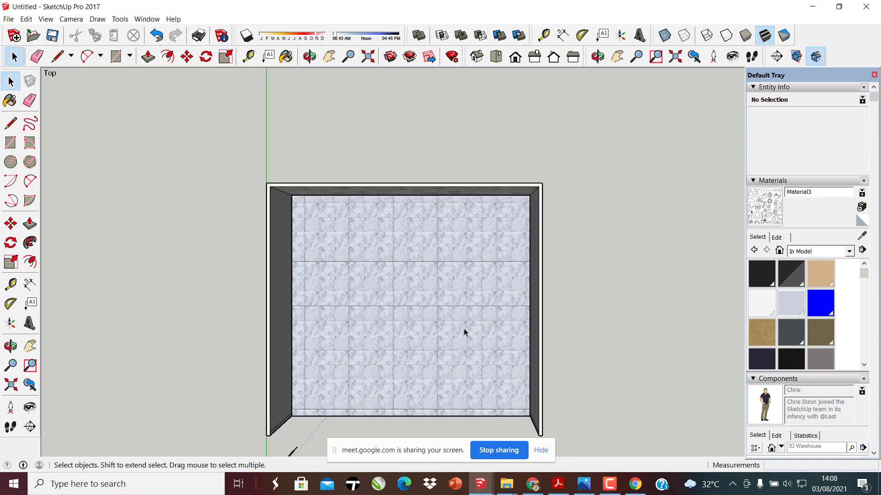
scroll(465, 332, "down", 2)
scroll(353, 349, "up", 3)
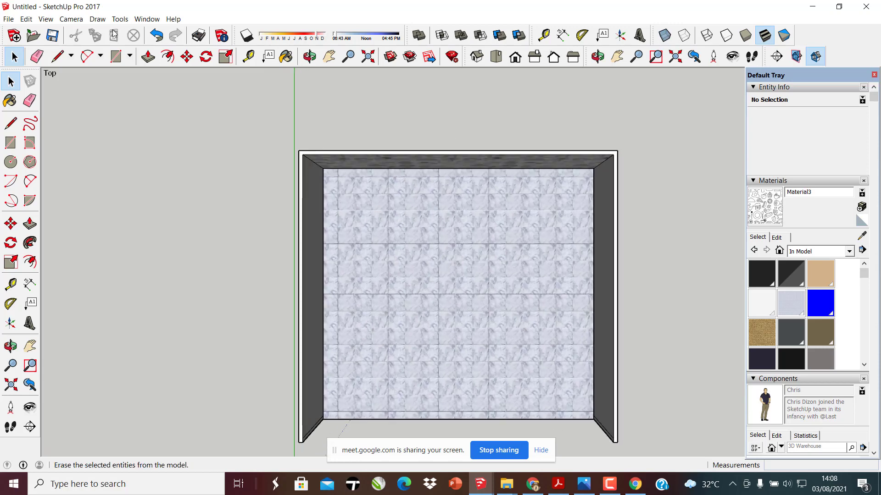
Set the camera to Parallel Projection and examine the flat plan of the walls and floor
left_click(45, 20)
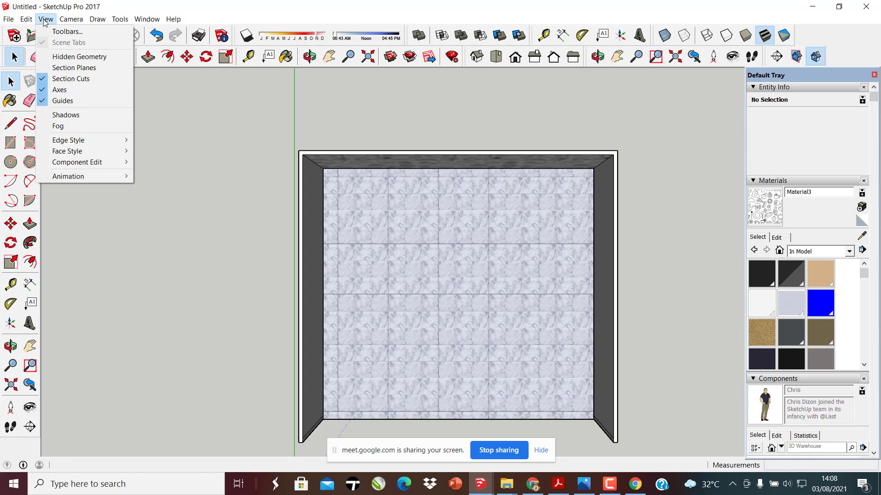
mouse_move(26, 20)
mouse_move(73, 21)
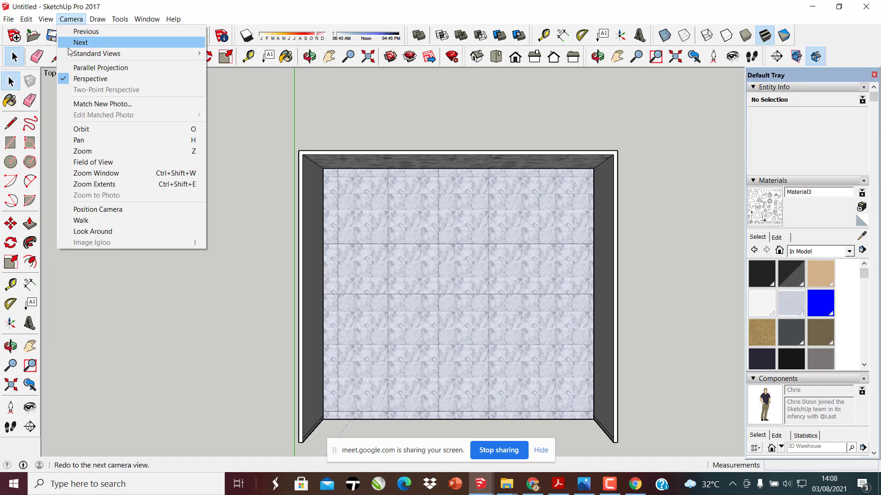
left_click(75, 68)
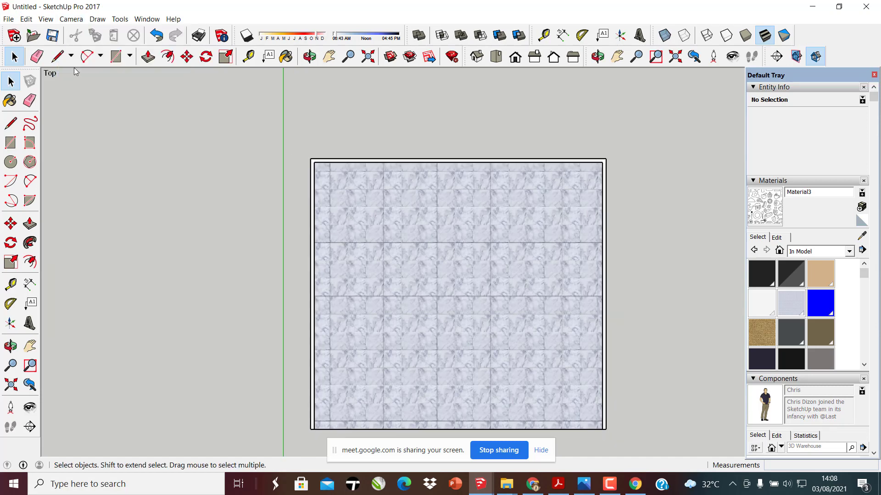
scroll(352, 256, "down", 4)
scroll(362, 330, "up", 4)
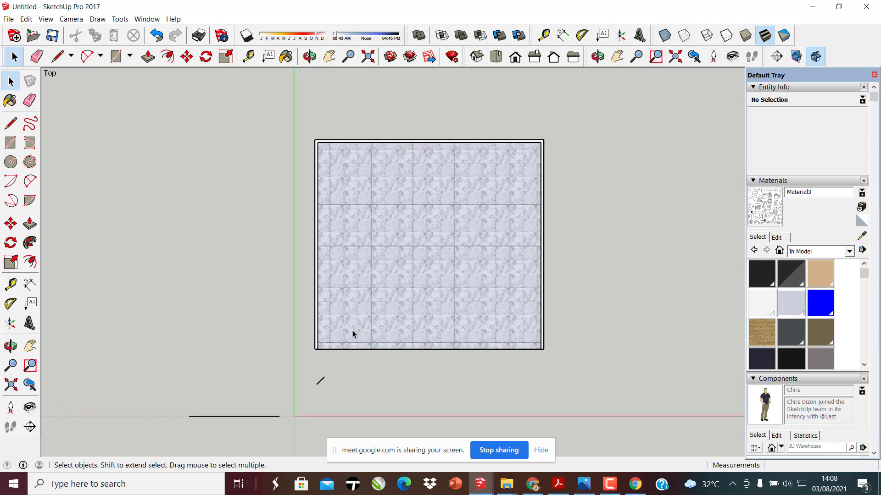
scroll(387, 354, "up", 2)
scroll(393, 349, "down", 2)
scroll(271, 232, "up", 4)
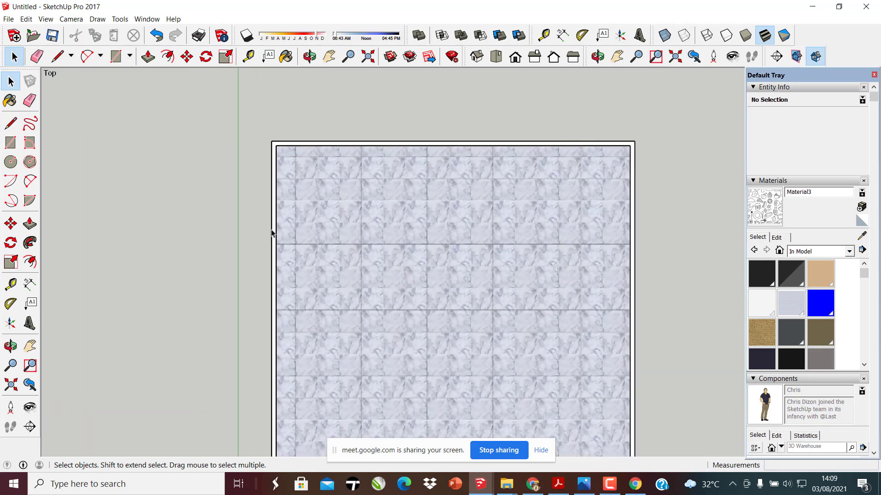
scroll(293, 173, "up", 4)
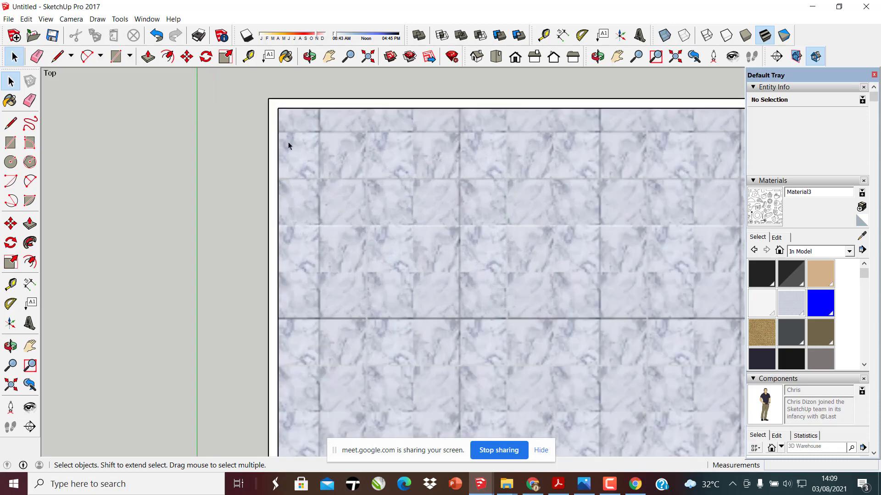
scroll(291, 204, "down", 7)
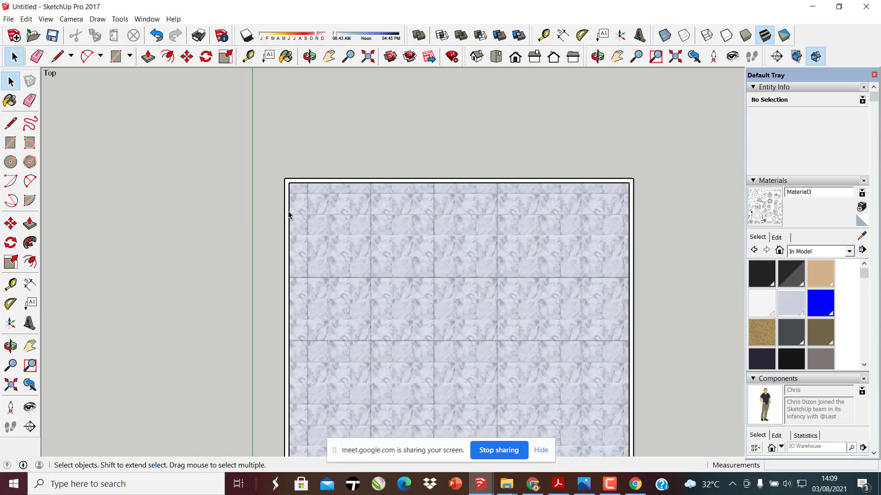
scroll(375, 275, "up", 2)
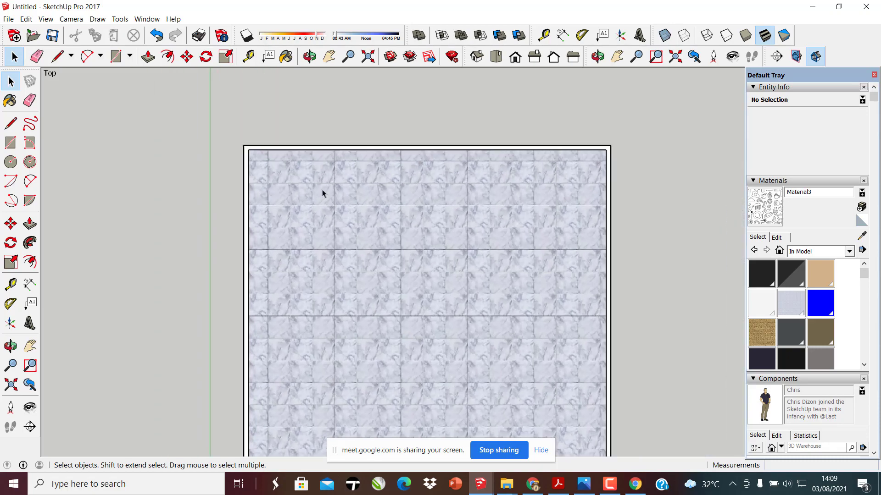
Set the camera back to Perspective for the top view of the room
left_click(68, 20)
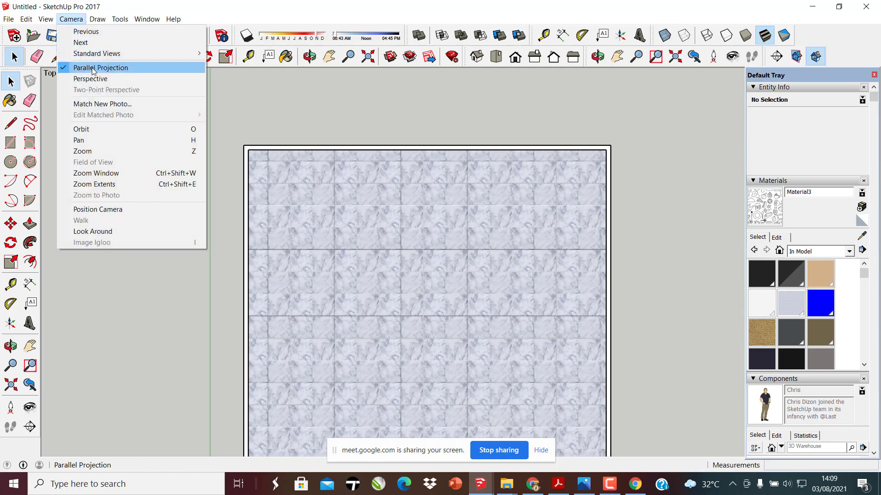
left_click(95, 79)
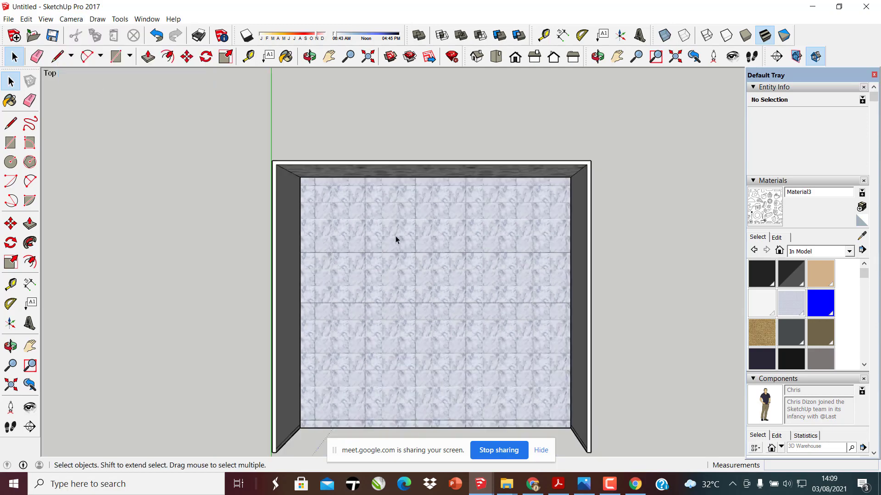
Set the top view to Parallel Projection again and examine the room's flat floor plan and wall outlines
scroll(404, 242, "down", 3)
scroll(398, 260, "up", 2)
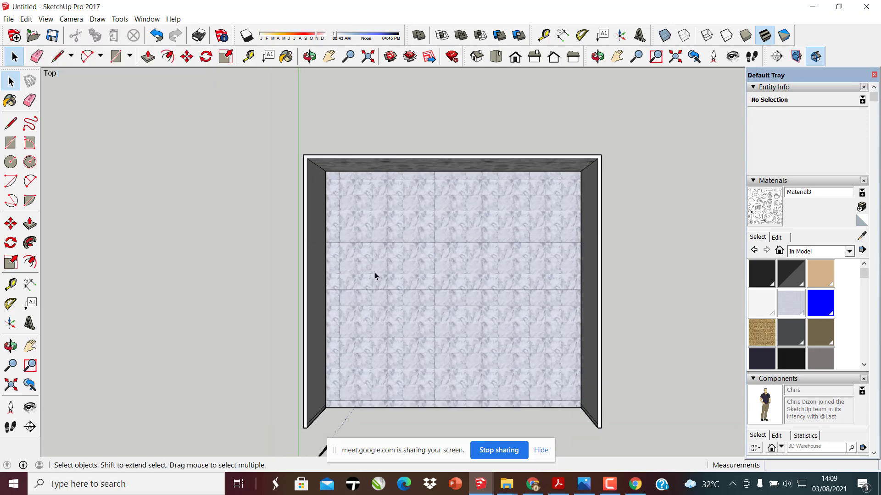
scroll(311, 173, "up", 2)
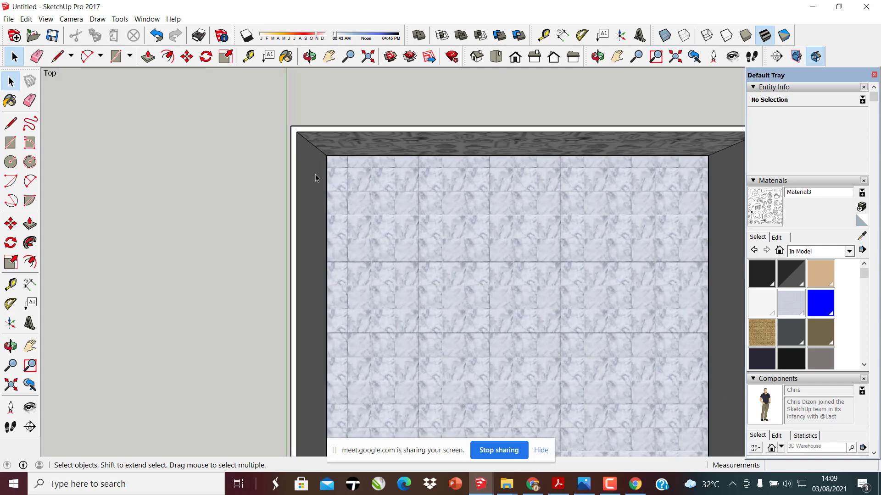
left_click(72, 19)
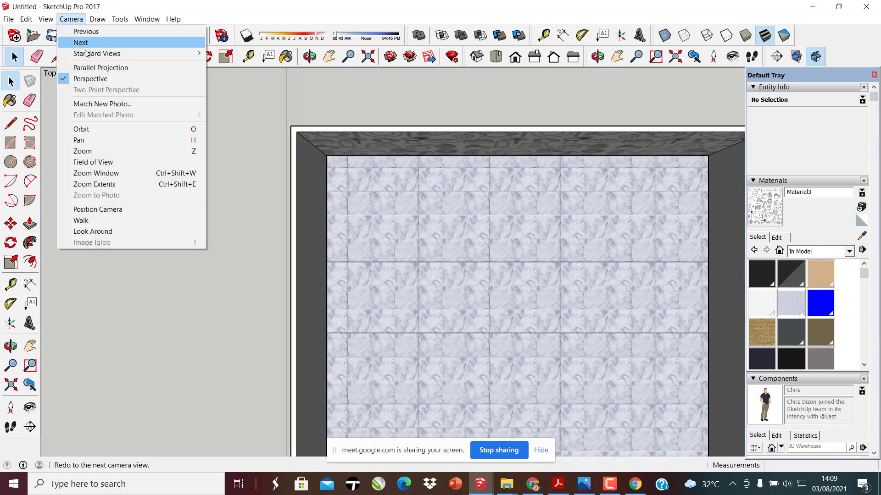
left_click(102, 69)
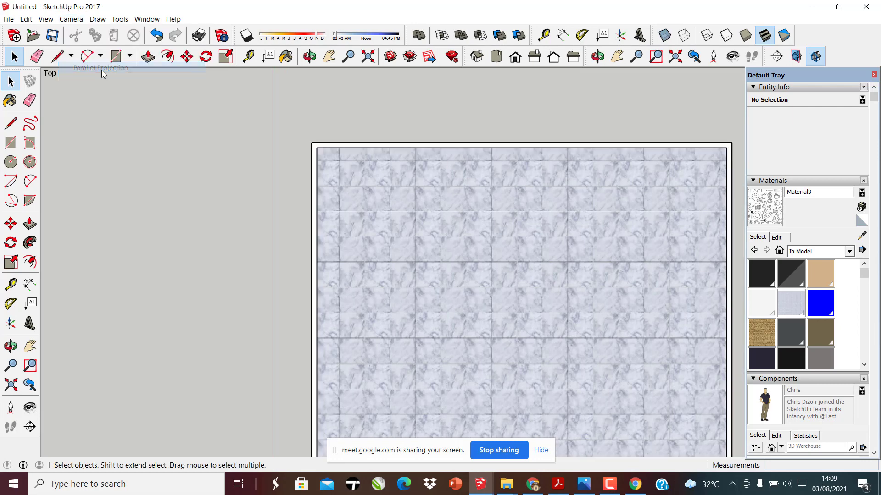
scroll(305, 235, "down", 3)
scroll(383, 307, "up", 2)
scroll(399, 333, "up", 1)
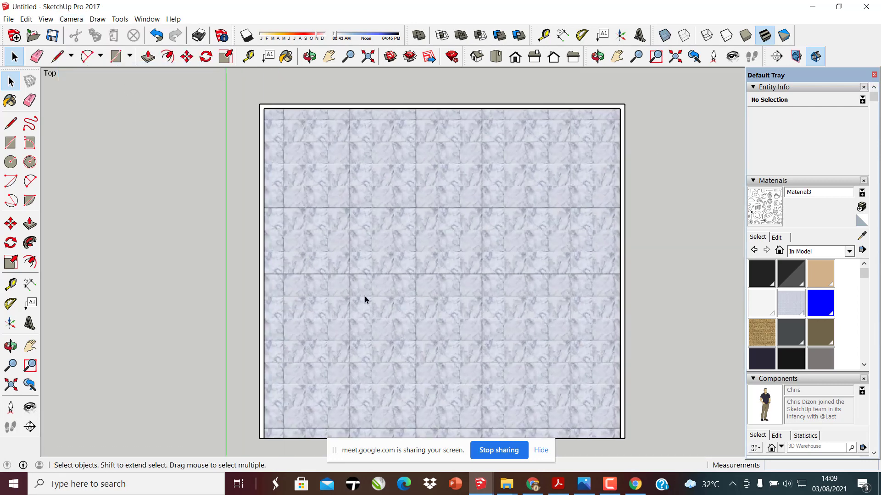
scroll(321, 202, "down", 3)
scroll(344, 247, "up", 4)
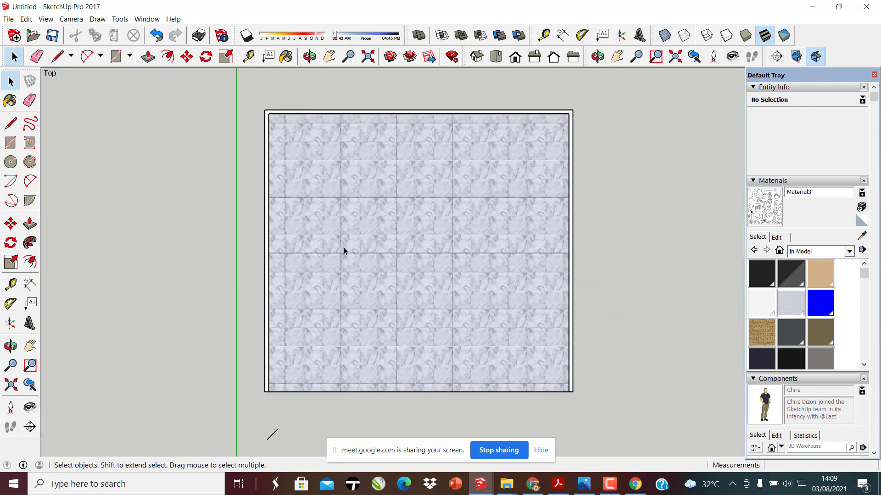
Switch the camera to Perspective and examine the room in the front standard view
left_click(69, 19)
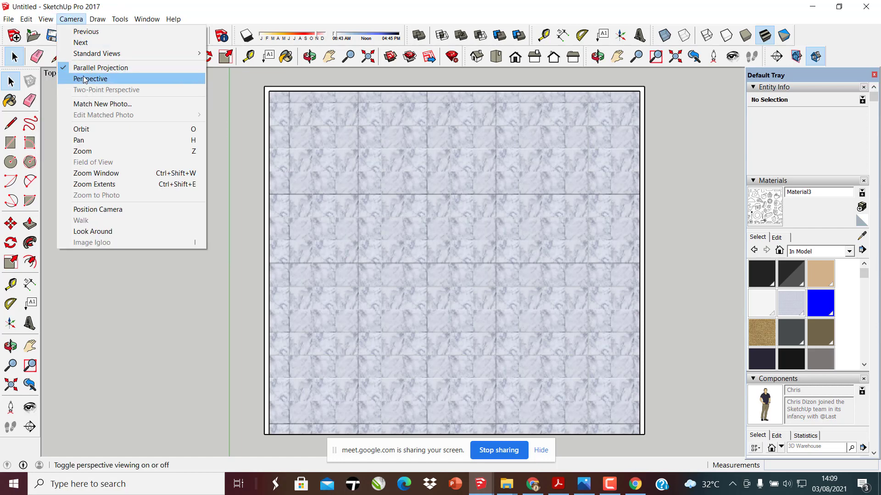
left_click(84, 79)
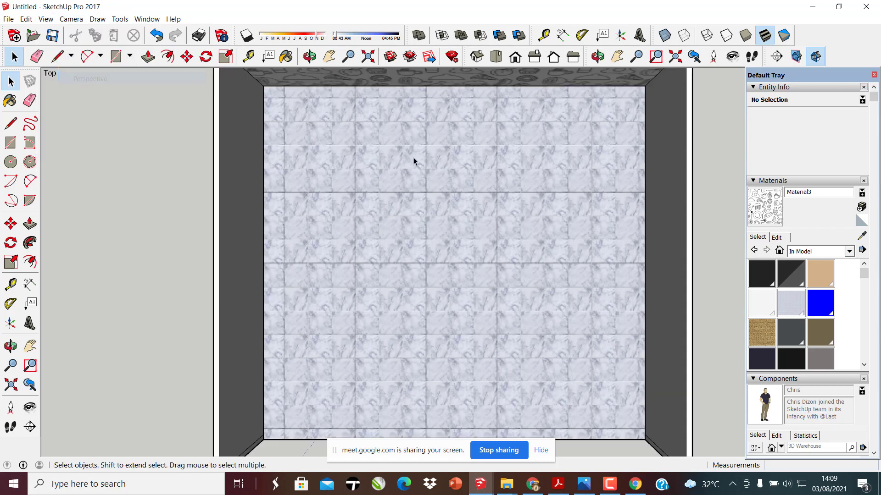
left_click(515, 64)
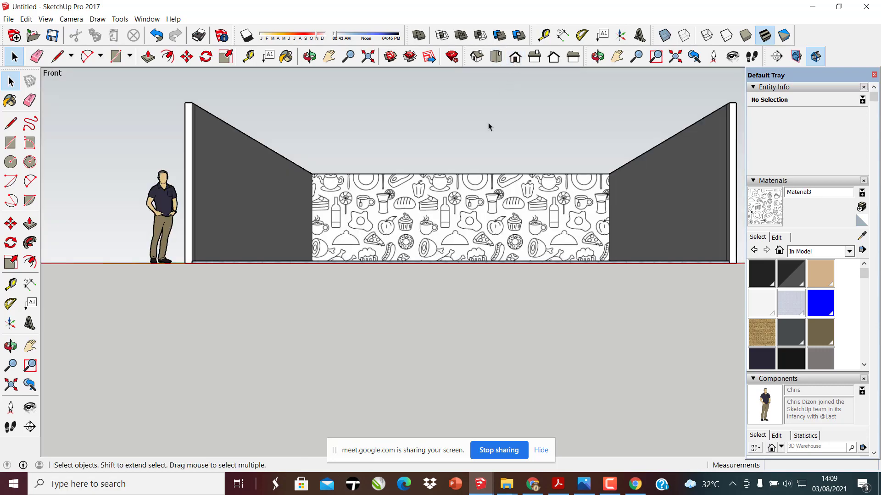
scroll(251, 389, "down", 5)
scroll(325, 331, "up", 5)
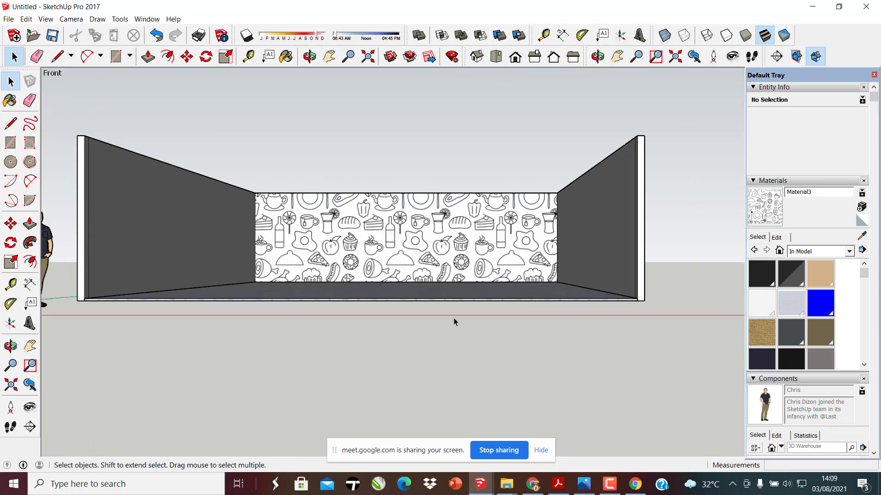
scroll(546, 325, "down", 1)
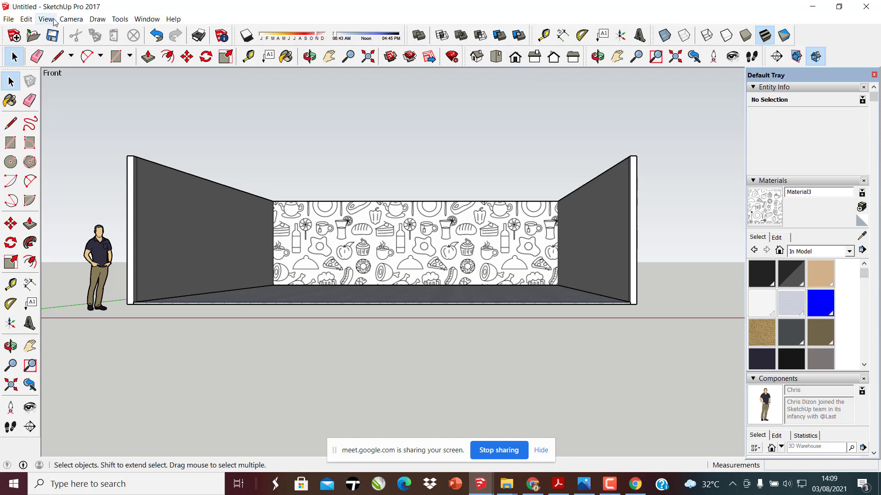
Set the front view to Parallel Projection, examine the flat elevation of the patterned back wall, and return to a perspective camera
left_click(72, 20)
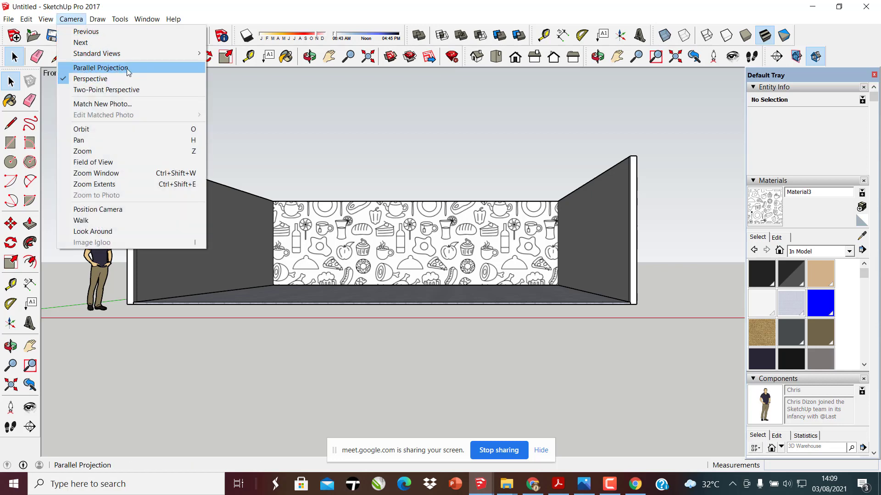
left_click(100, 67)
scroll(476, 252, "down", 2)
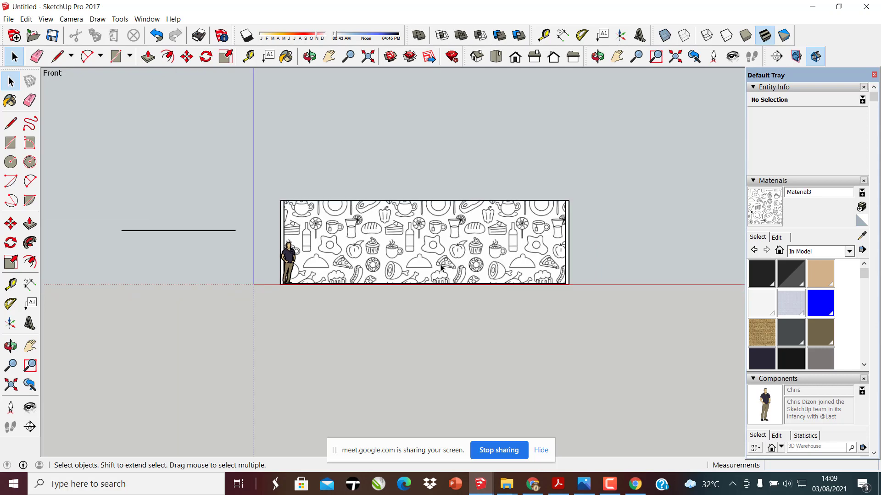
scroll(459, 247, "up", 3)
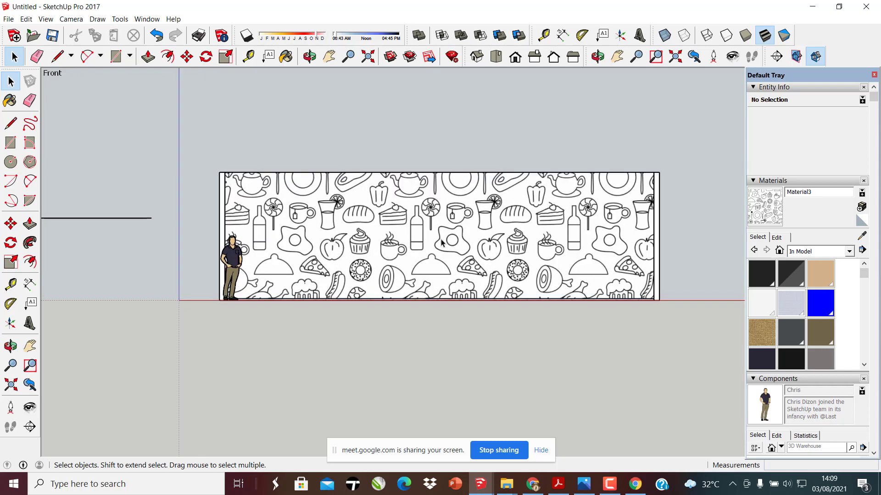
scroll(477, 232, "down", 1)
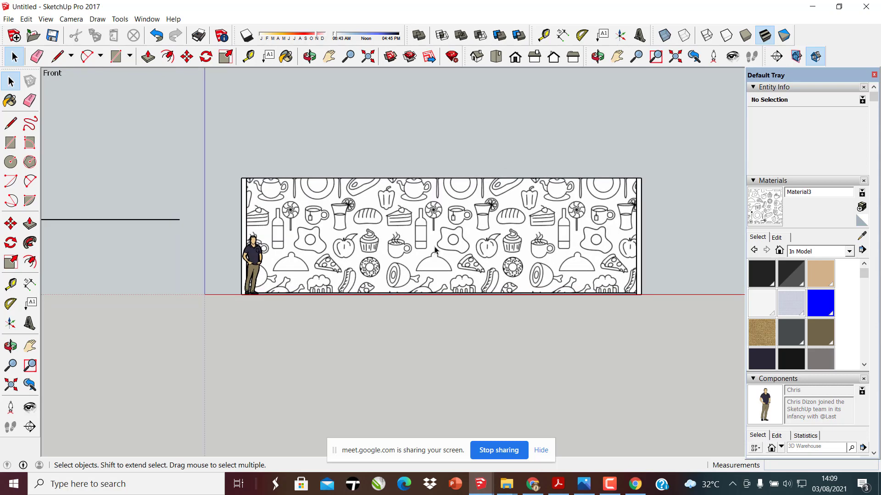
scroll(437, 251, "up", 3)
left_click(69, 19)
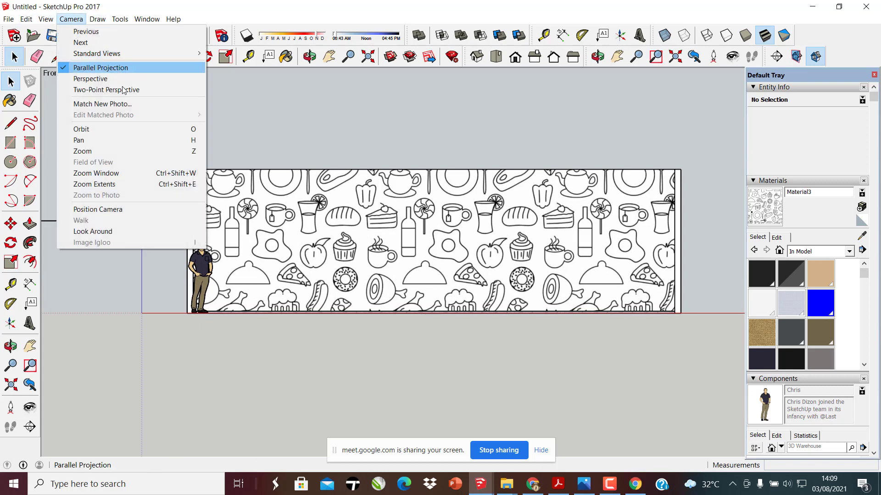
left_click(109, 88)
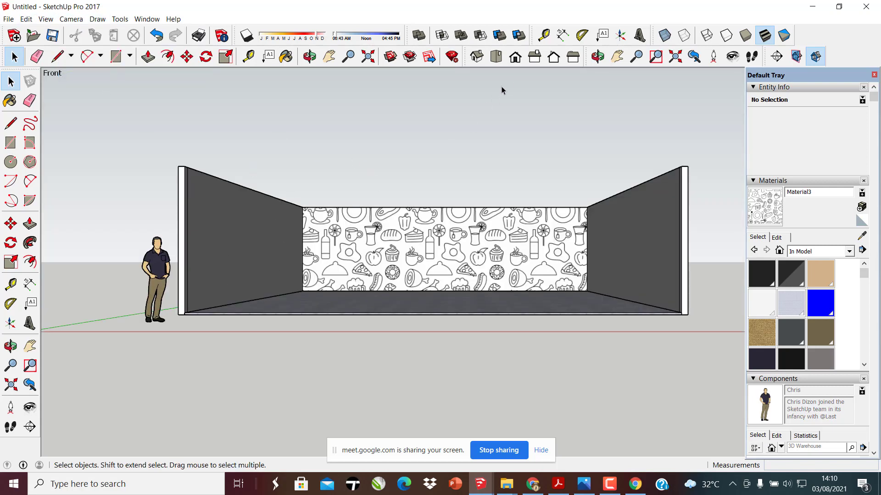
View the room in the right, back and left standard views, ending with an angled view into the interior from above
left_click(534, 57)
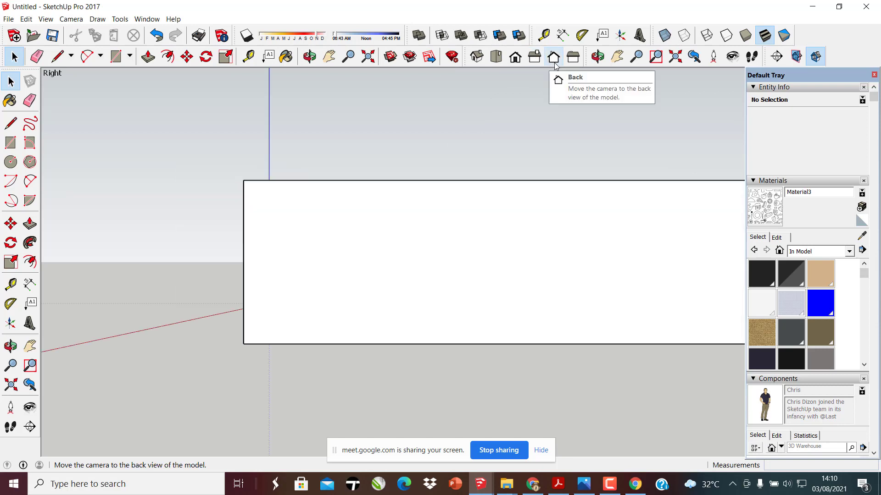
left_click(554, 57)
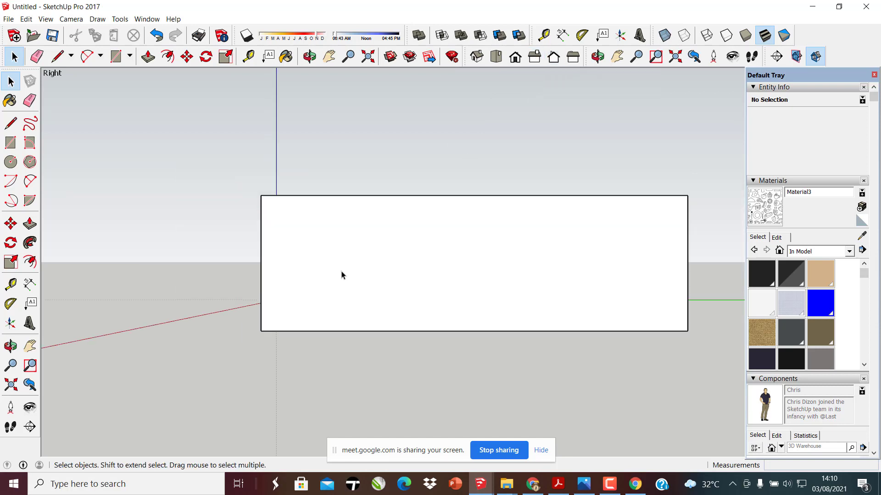
left_click(573, 58)
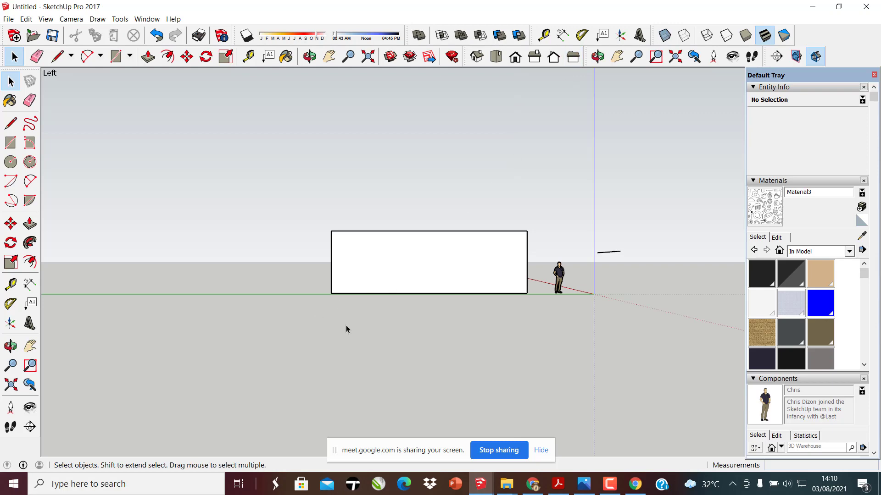
middle_click_drag(330, 246, 586, 379)
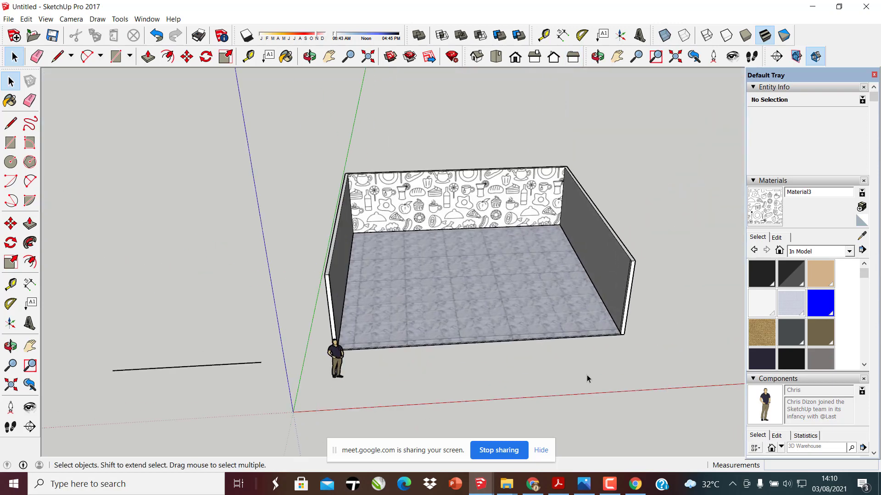
Switch to the module PDF in Adobe Acrobat Reader and read the Kotak Pasir (Kontur) tools and the Inference guide
left_click(559, 485)
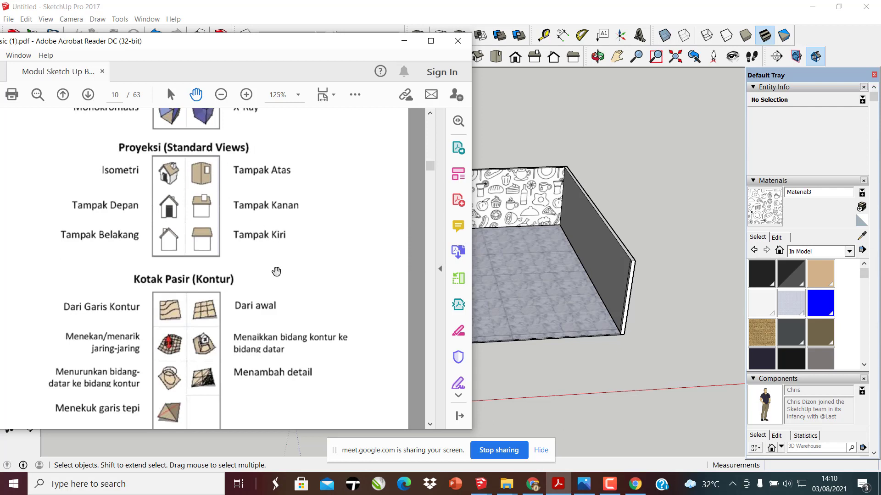
scroll(276, 260, "down", 6)
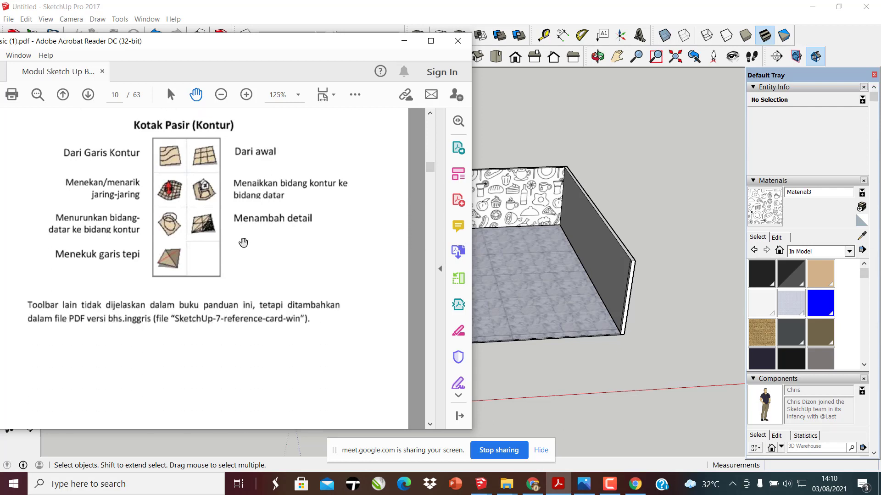
scroll(232, 237, "up", 2)
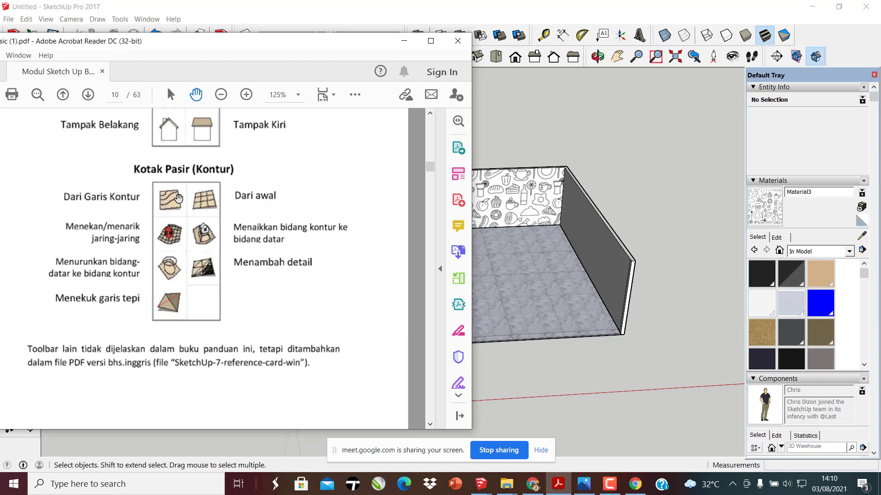
scroll(174, 282, "down", 10)
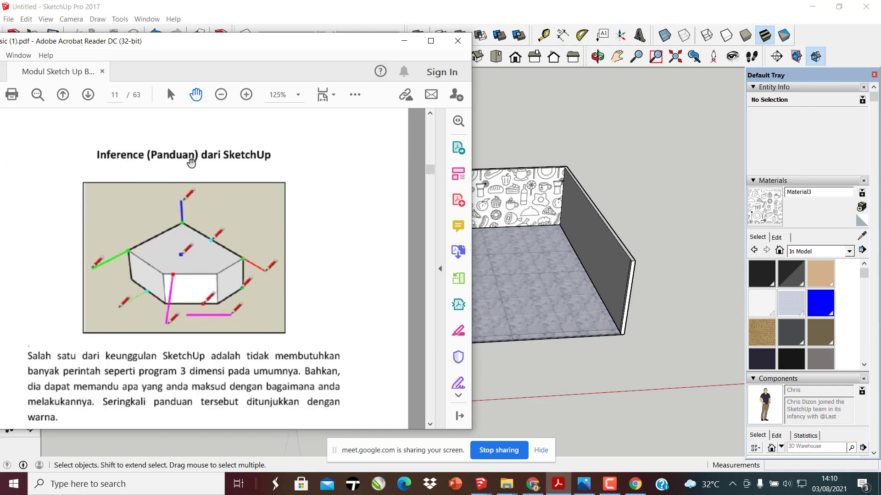
scroll(206, 286, "down", 3)
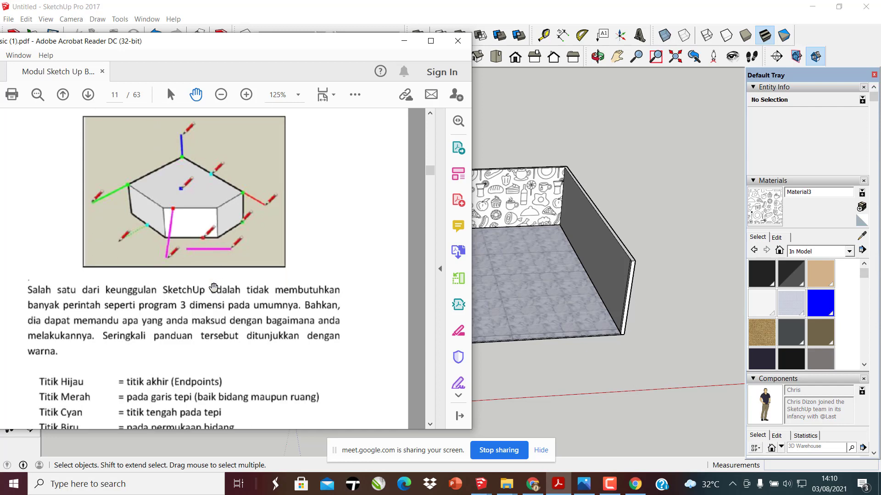
scroll(193, 275, "up", 2)
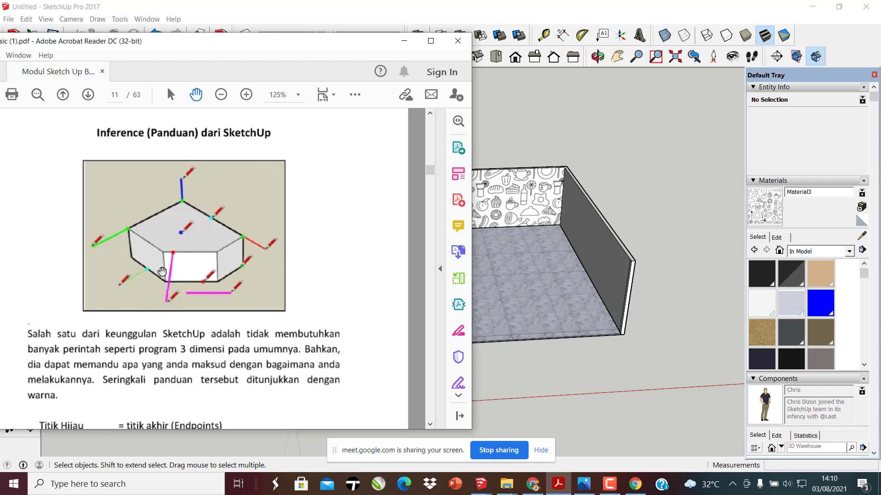
scroll(184, 284, "down", 15)
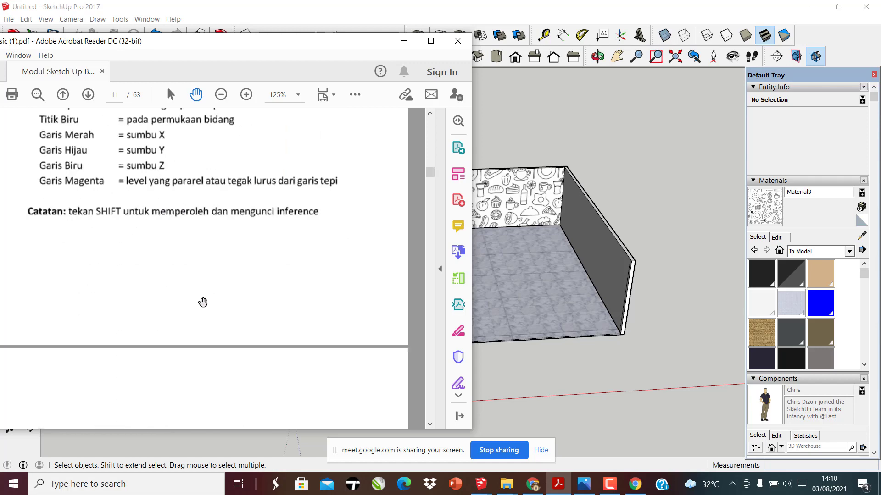
Read the module's Model Info pages on dimension settings, length units and decimal notation for measurements
scroll(203, 302, "down", 10)
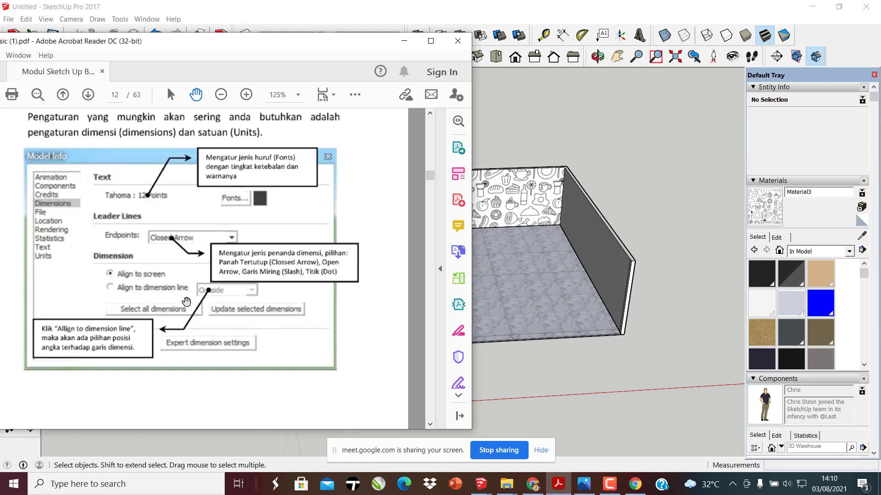
scroll(149, 279, "up", 3)
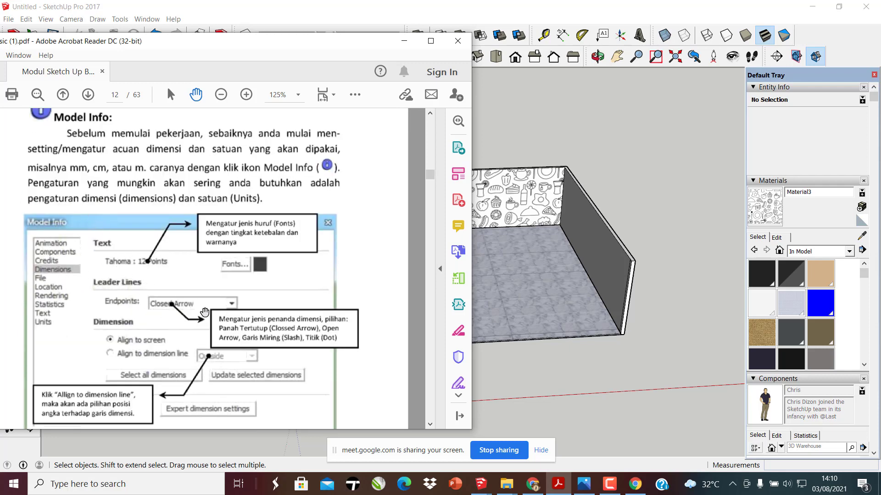
scroll(87, 293, "down", 2)
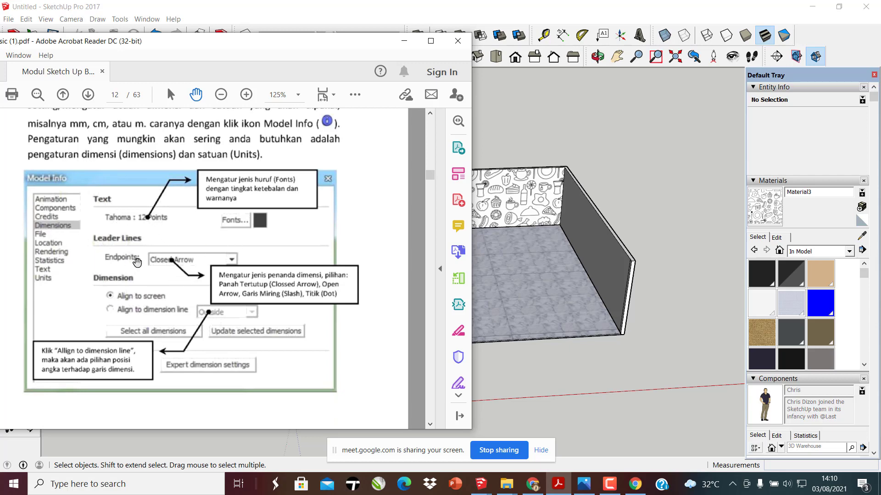
scroll(143, 271, "down", 2)
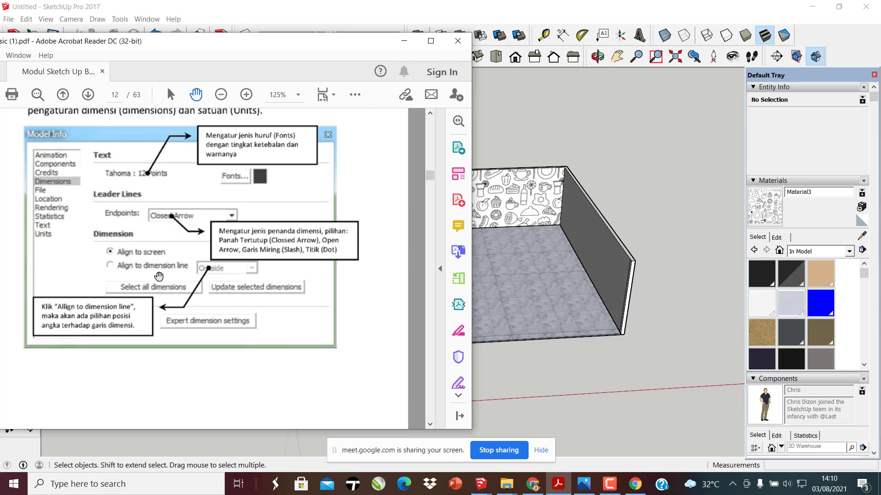
scroll(222, 288, "down", 20)
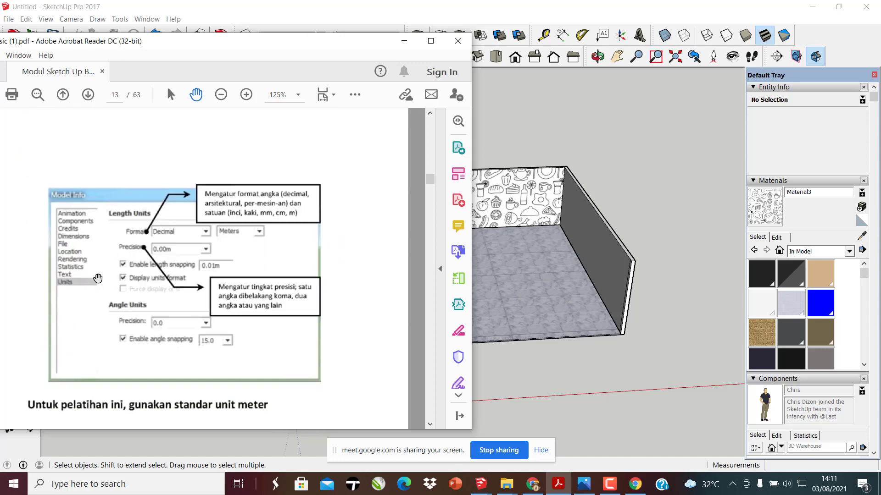
scroll(105, 228, "down", 3)
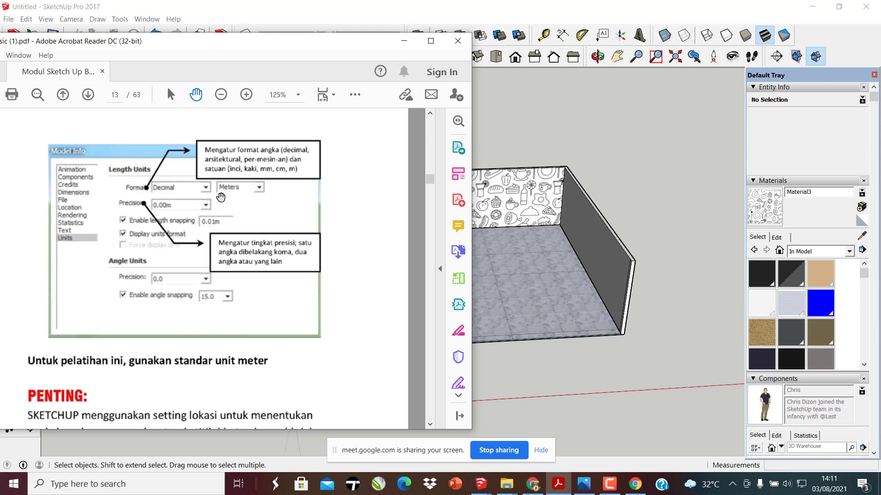
scroll(247, 322, "down", 15)
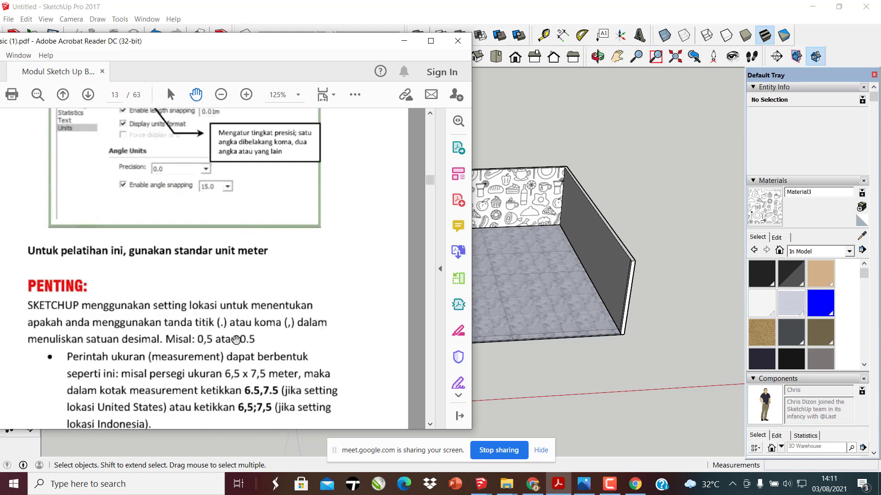
Read the module's exercise pages on drawing the floor rectangle, adding dimensions, zoom and pan navigation, and extruding the floor
scroll(243, 354, "down", 15)
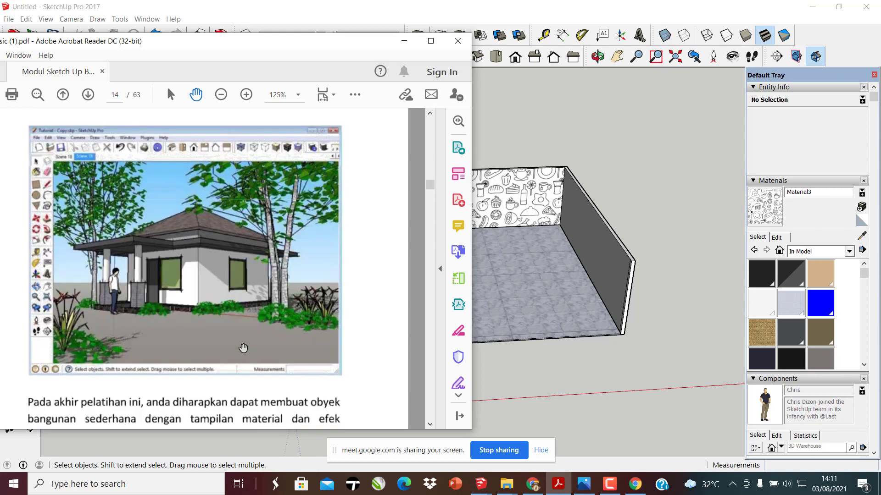
scroll(242, 346, "down", 15)
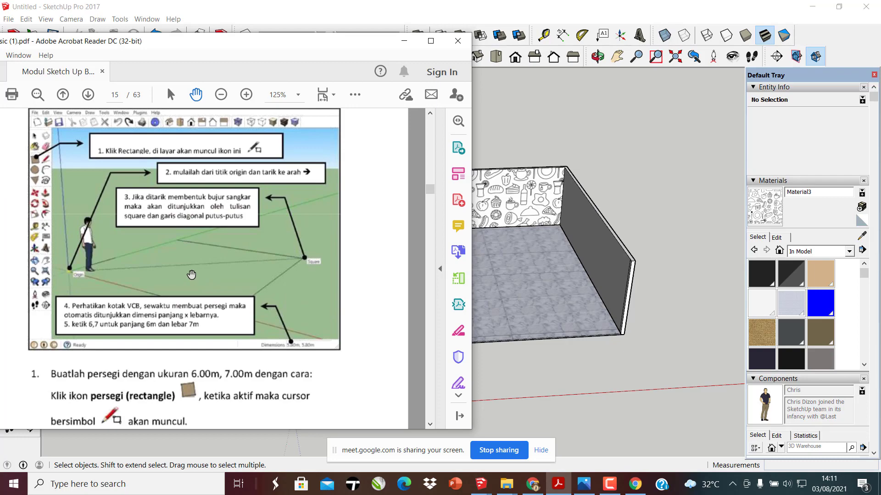
scroll(193, 284, "down", 20)
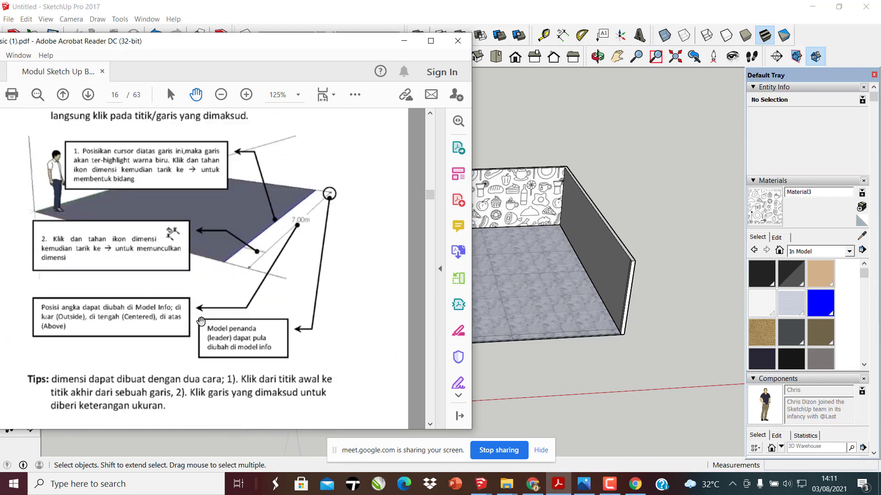
scroll(201, 321, "down", 20)
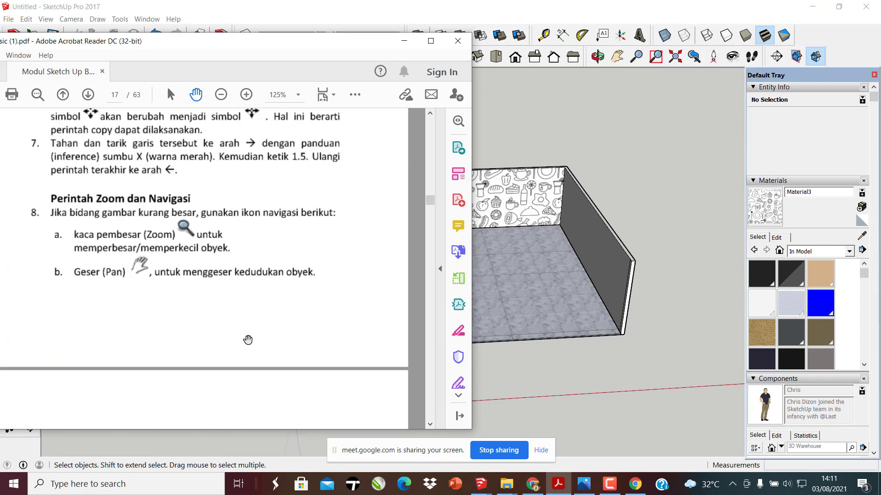
scroll(248, 339, "down", 20)
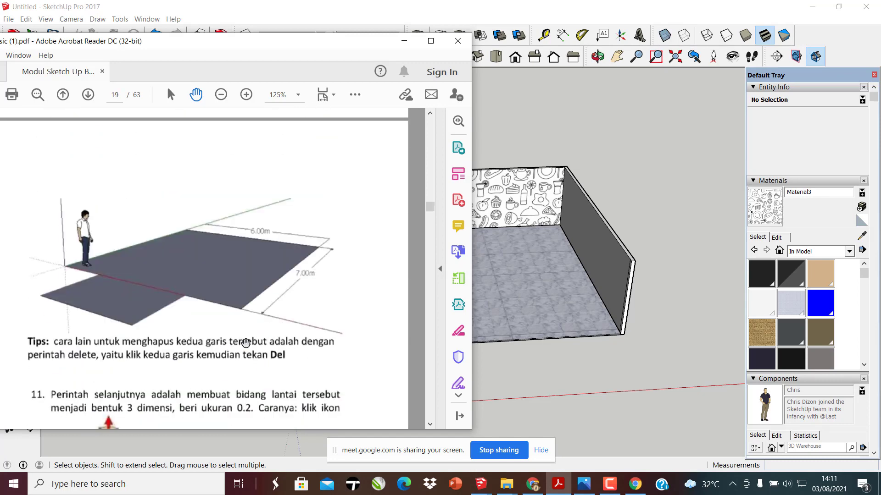
scroll(246, 343, "down", 15)
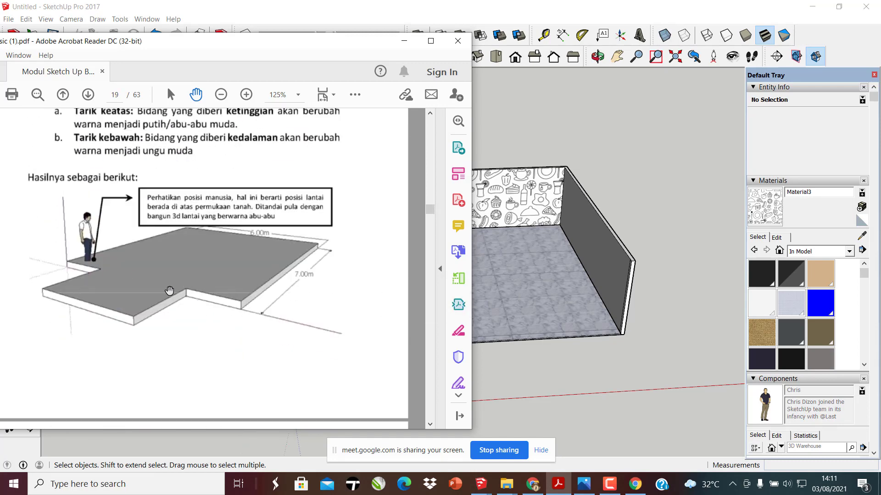
scroll(167, 291, "down", 2)
scroll(115, 217, "up", 2)
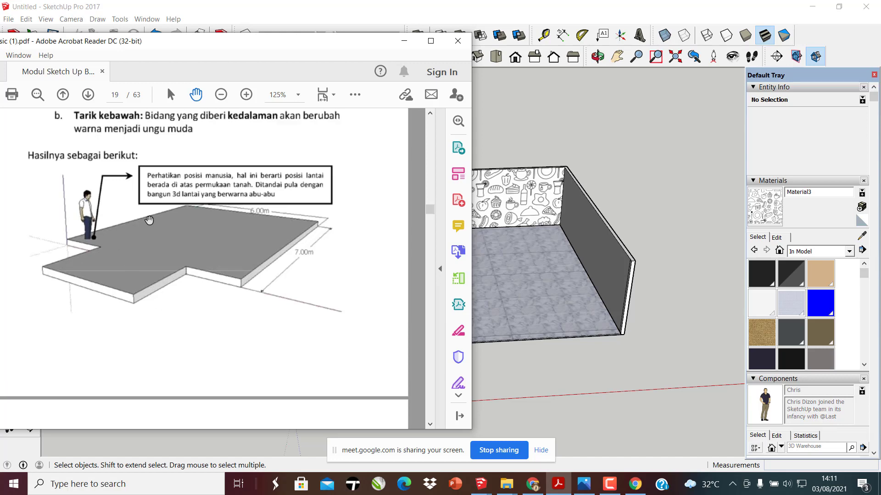
Examine the module's page on selecting all connected geometry and grouping the floor, enlarging the Make Group illustration
scroll(151, 248, "down", 10)
scroll(187, 275, "down", 12)
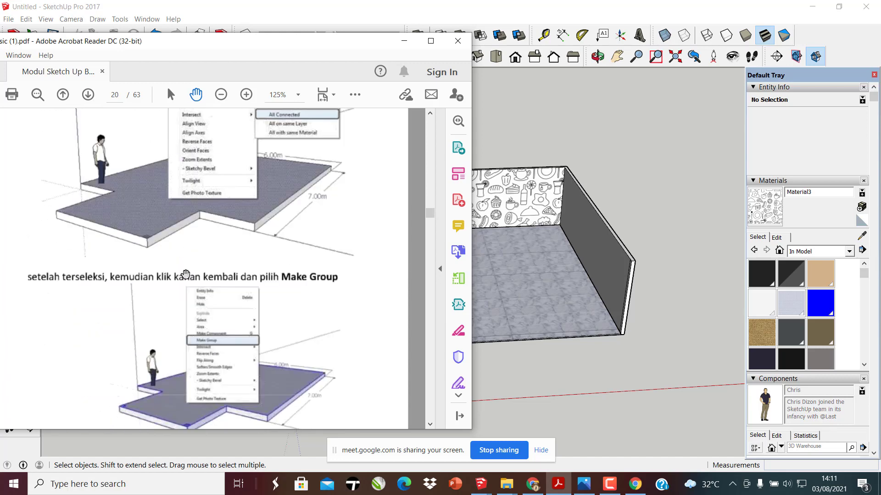
scroll(185, 274, "up", 8)
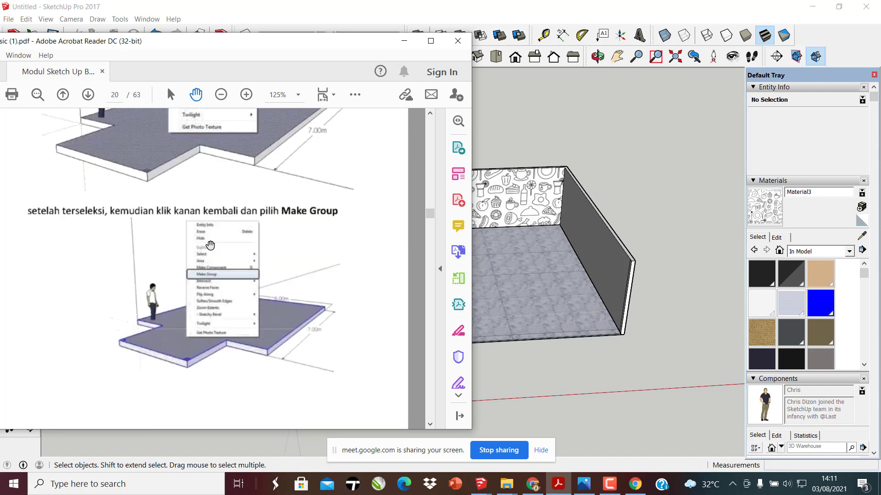
scroll(214, 321, "down", 4)
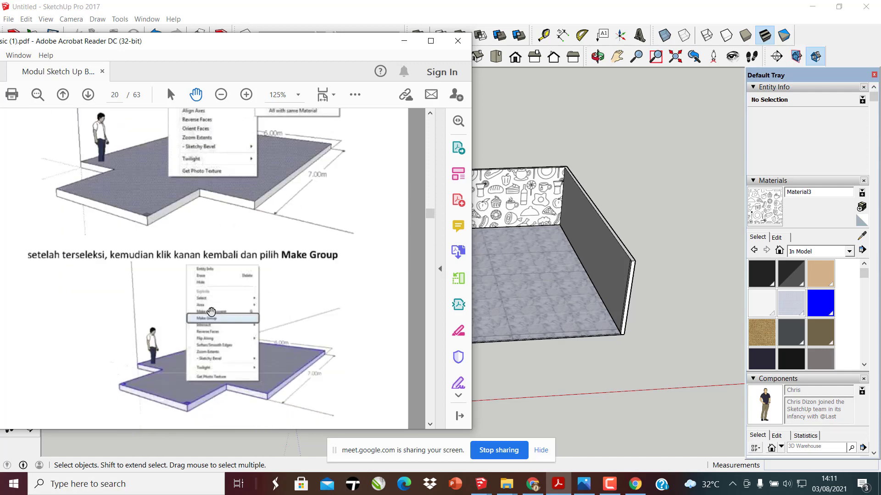
scroll(208, 293, "up", 6, "ctrl")
scroll(206, 269, "down", 3, "ctrl")
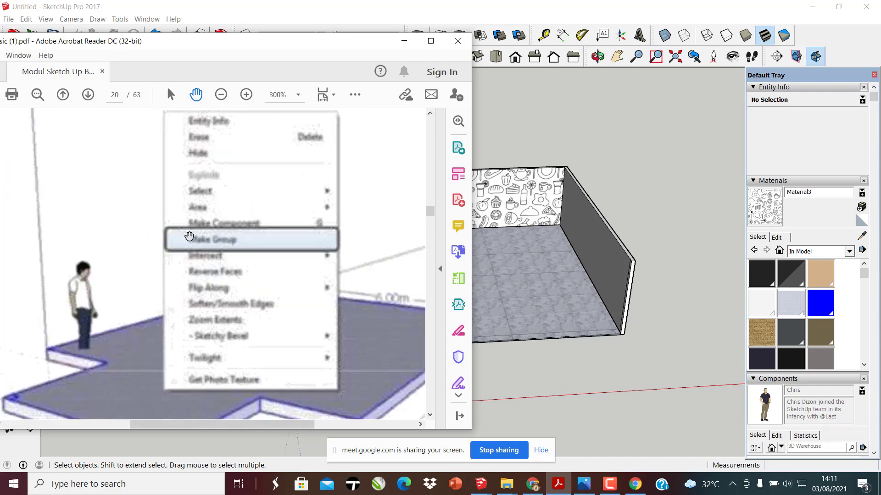
scroll(233, 232, "down", 1, "ctrl")
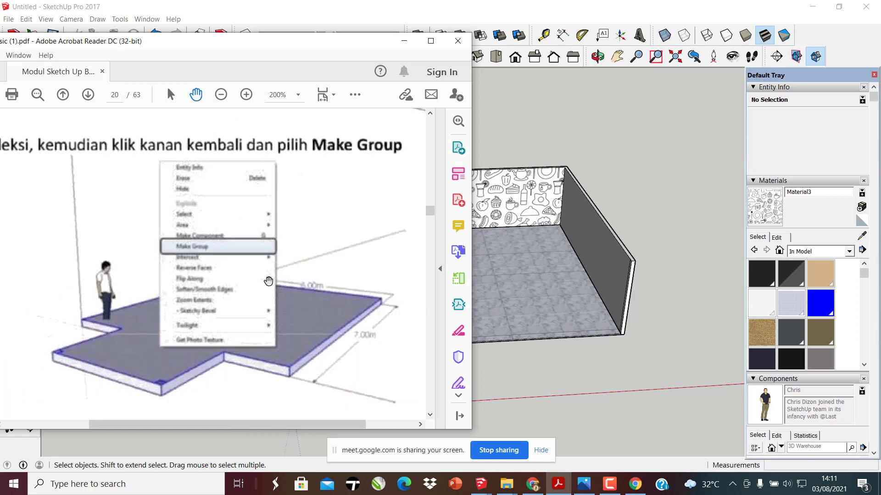
scroll(268, 282, "down", 1, "ctrl")
scroll(157, 237, "up", 1, "ctrl")
scroll(215, 260, "up", 3, "ctrl")
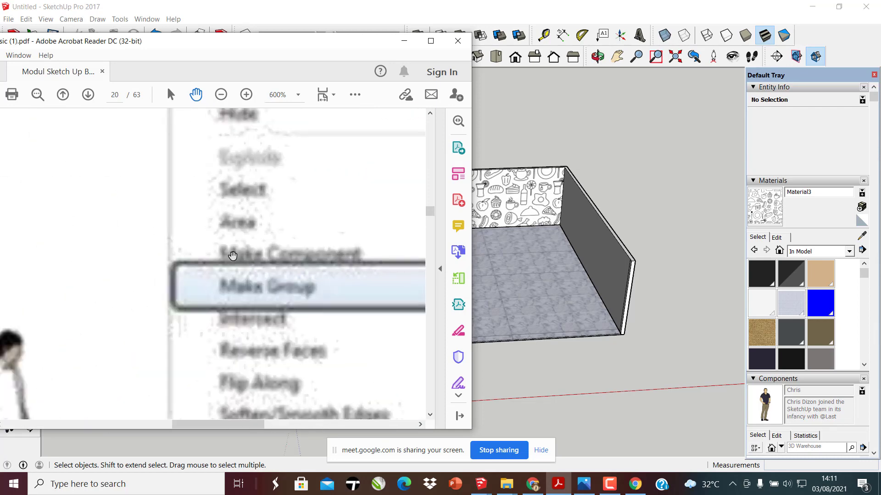
scroll(234, 255, "down", 3, "ctrl")
scroll(229, 268, "up", 1, "ctrl")
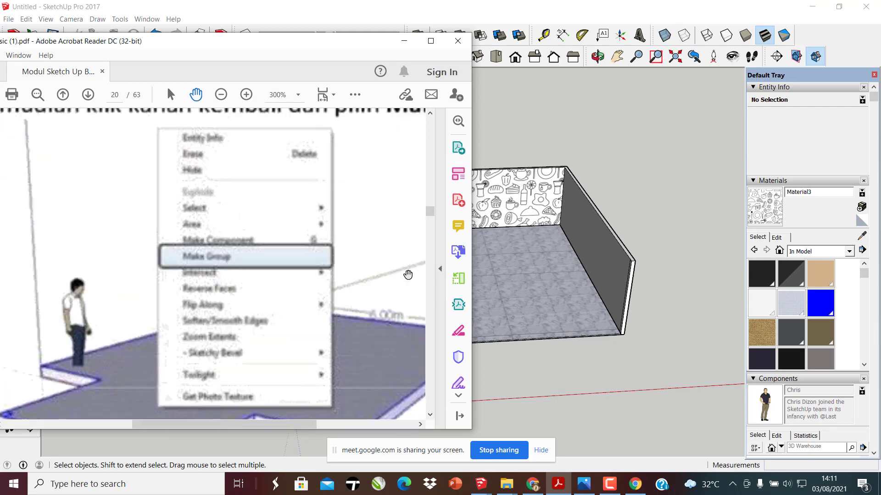
Return to SketchUp and copy the room's walls and floor together about 1325 cm along the red axis
left_click(552, 287)
left_click(456, 320)
middle_click_drag(467, 330, 403, 203)
left_click(404, 203)
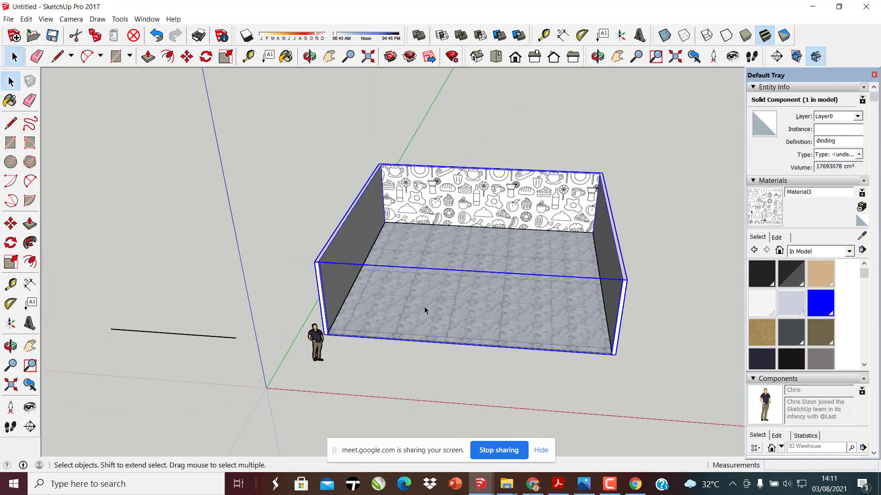
scroll(209, 216, "down", 2)
left_click_drag(444, 192, 371, 301)
middle_click_drag(372, 301, 404, 296)
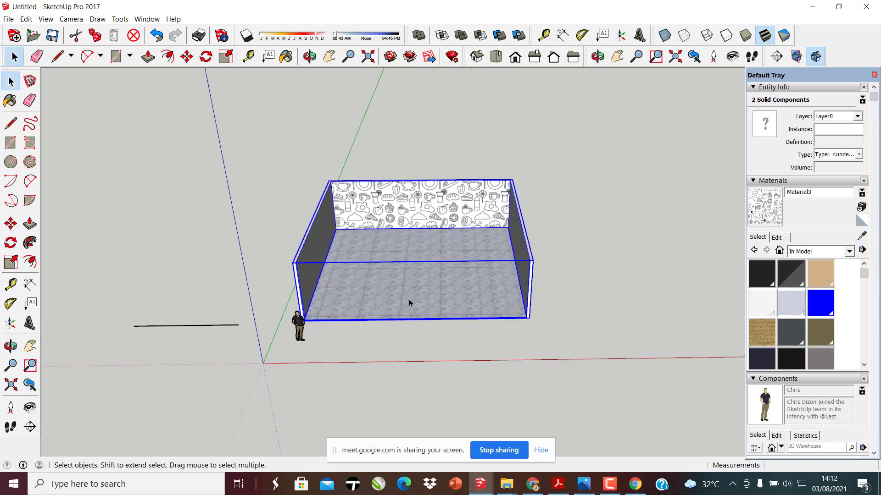
key("m")
key("ctrl")
left_click(352, 335)
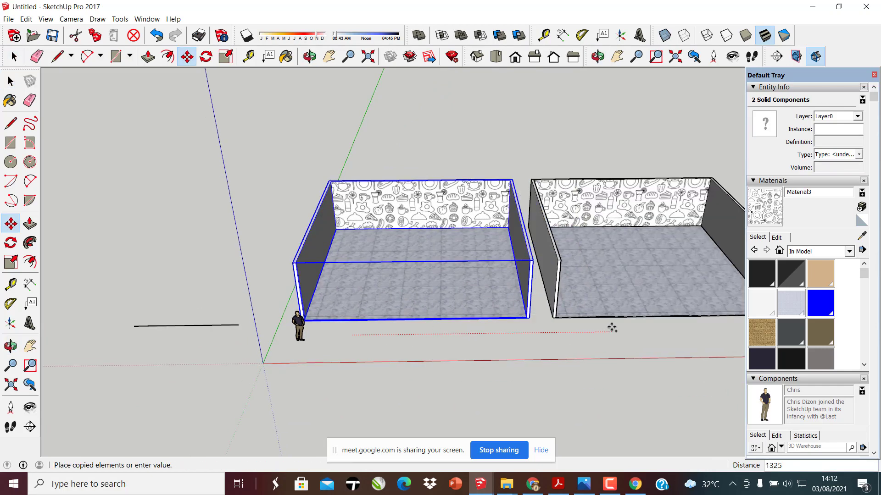
left_click(614, 328)
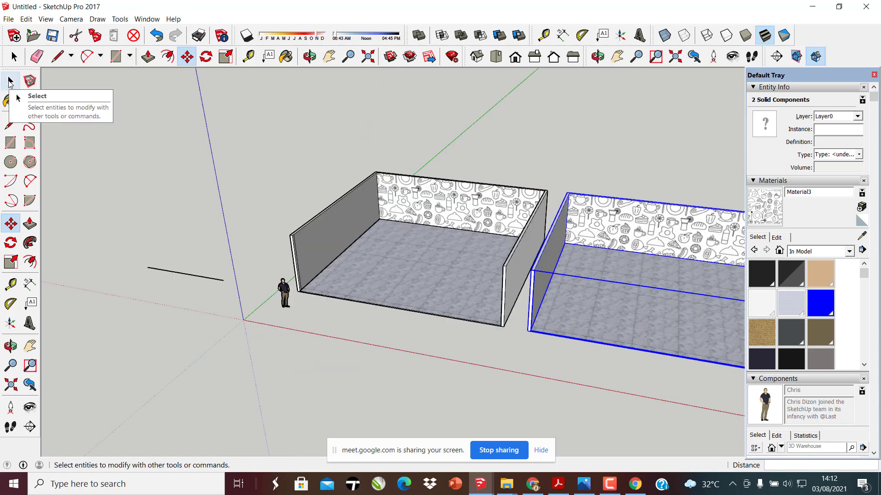
Push the patterned back wall of the copied room about 425 cm inward inside its component, and compare both rooms
left_click(10, 81)
middle_click_drag(221, 257, 488, 249)
scroll(487, 250, "up", 5)
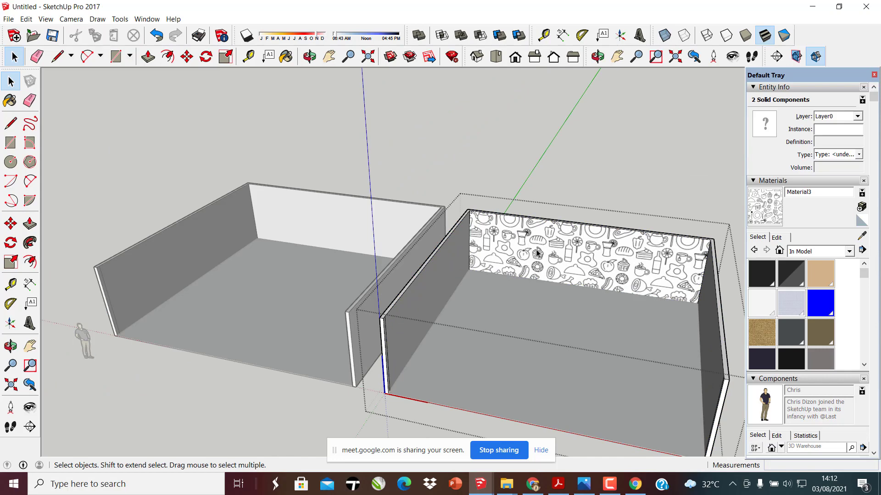
double_click(499, 243)
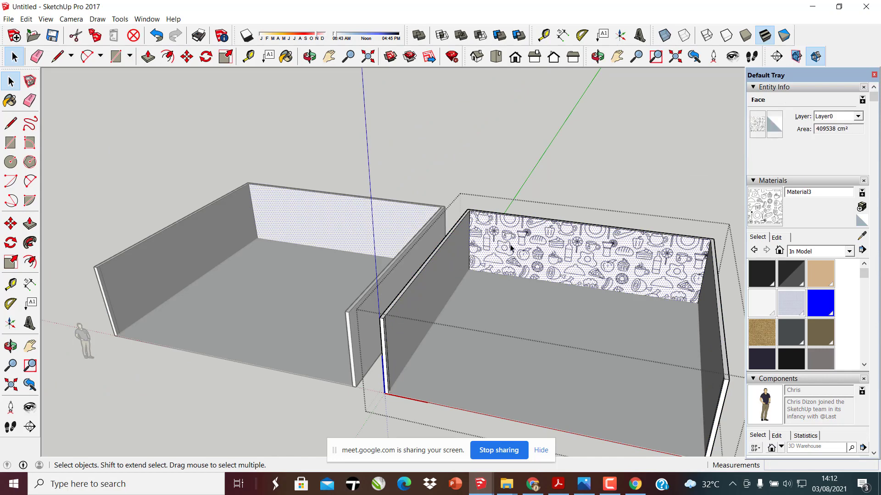
key("p")
left_click(508, 245)
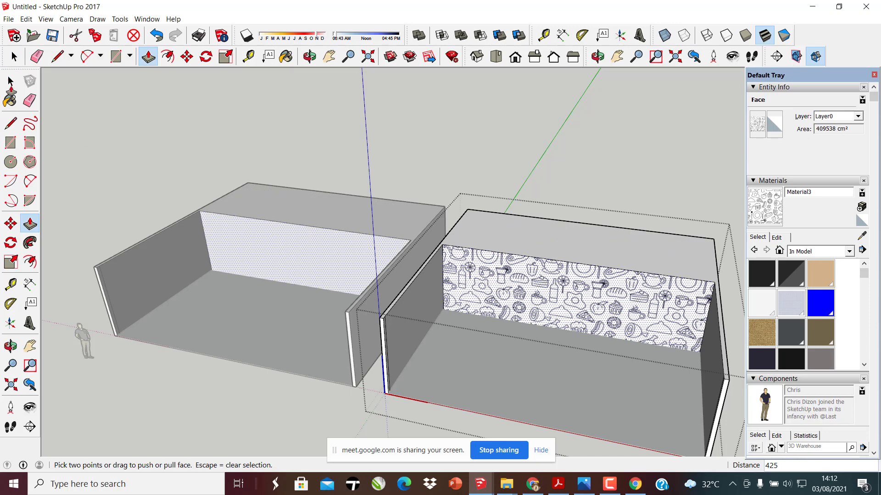
left_click(11, 82)
left_click(133, 137)
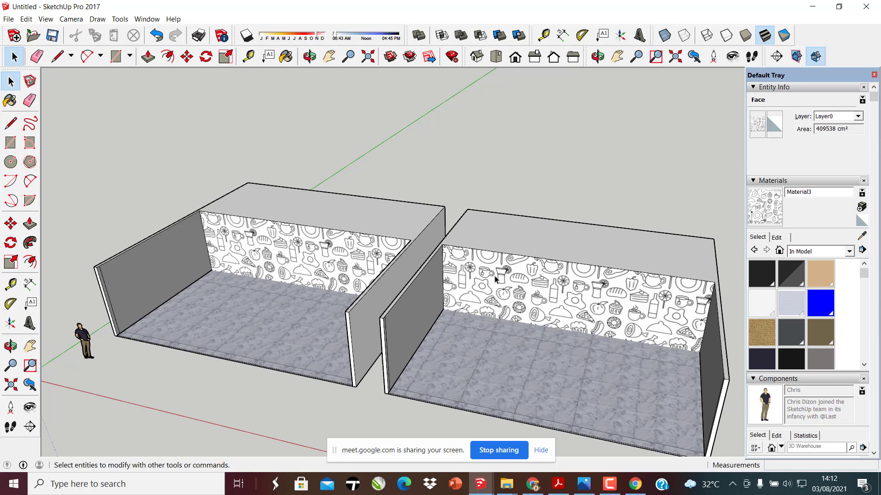
middle_click_drag(495, 279, 568, 250)
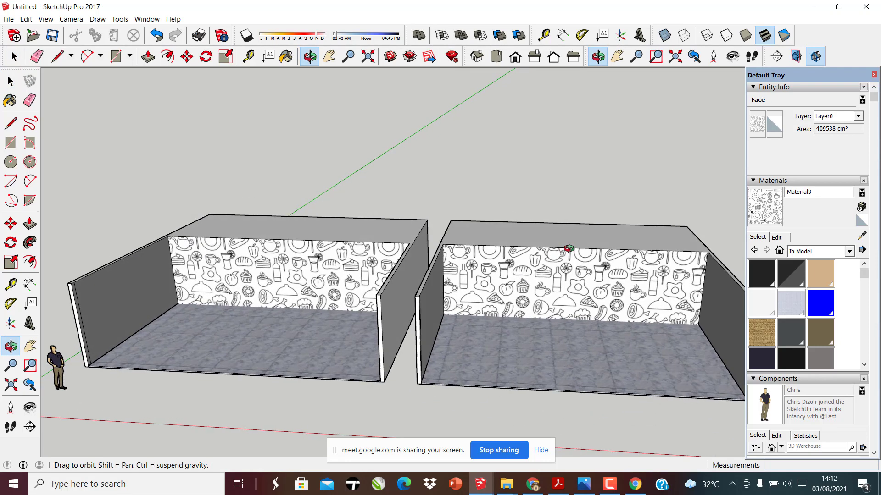
Undo the back wall push in the copied room's component and leave component editing
double_click(510, 266)
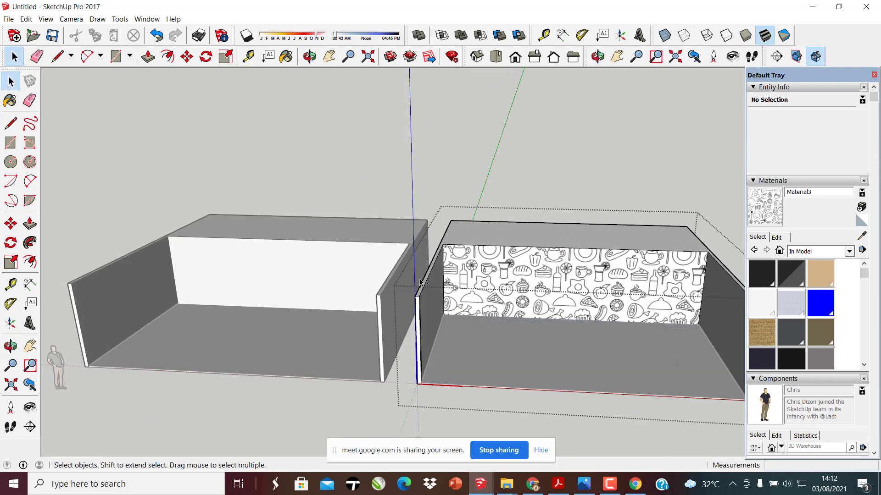
key("ctrl+z")
key("ctrl+z")
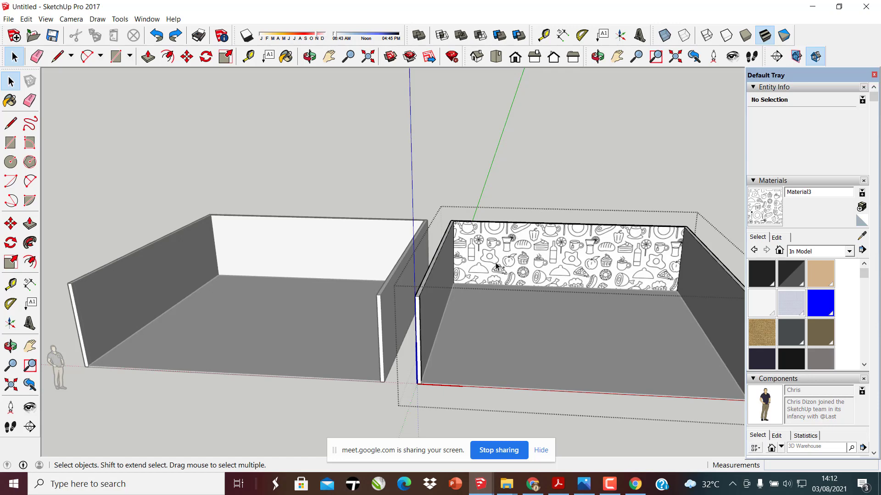
left_click(514, 176)
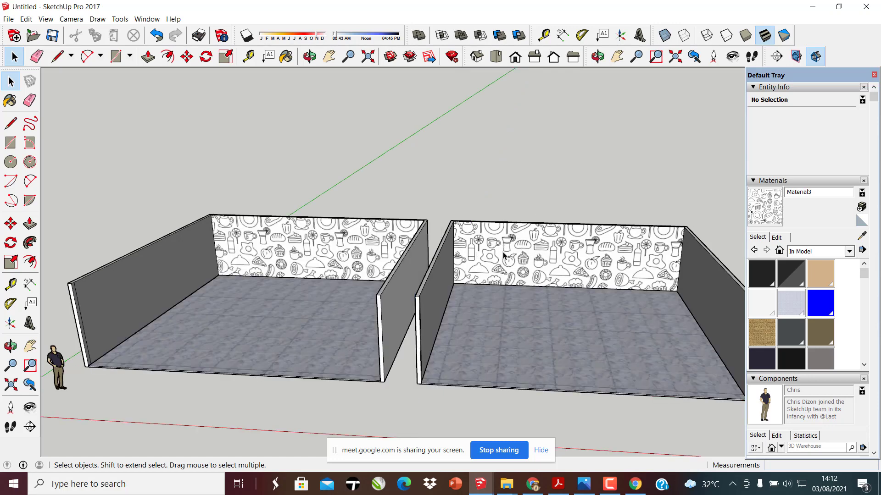
Switch to the module PDF in Adobe Acrobat Reader and read the Latihan 2 pages on column guides and copying the column
left_click(559, 484)
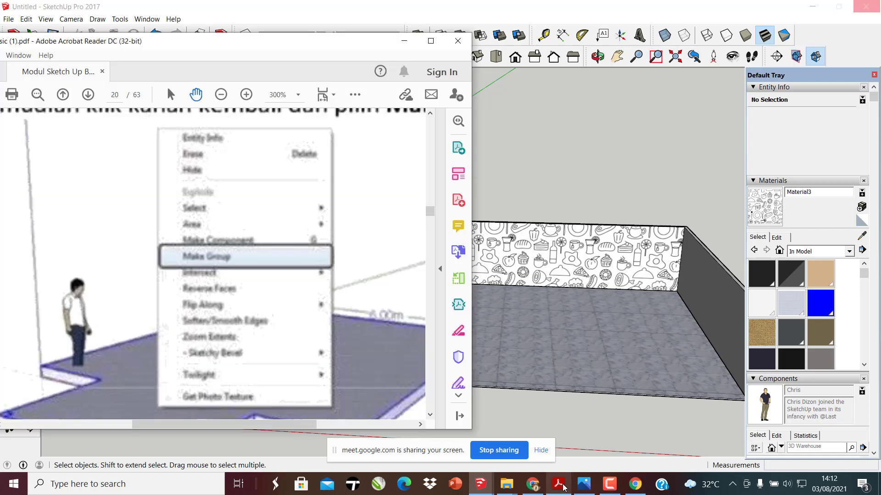
scroll(252, 315, "down", 4)
scroll(251, 316, "down", 2)
scroll(279, 263, "down", 3, "ctrl")
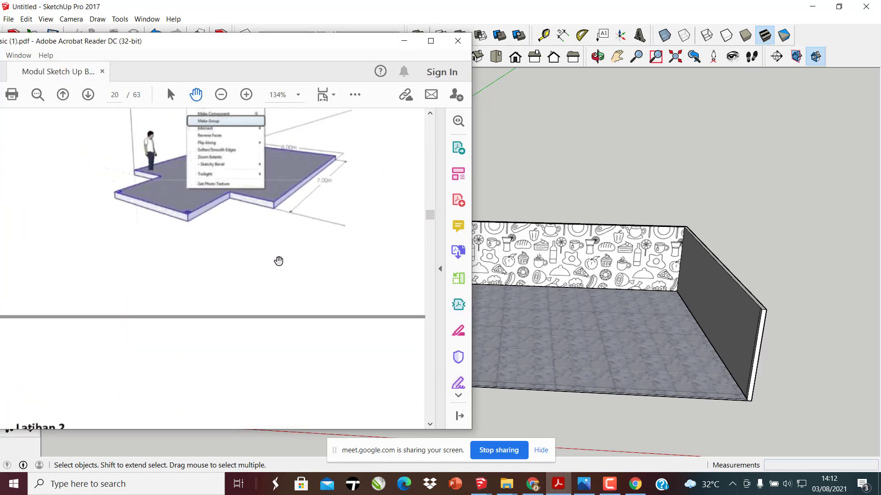
scroll(278, 262, "down", 5)
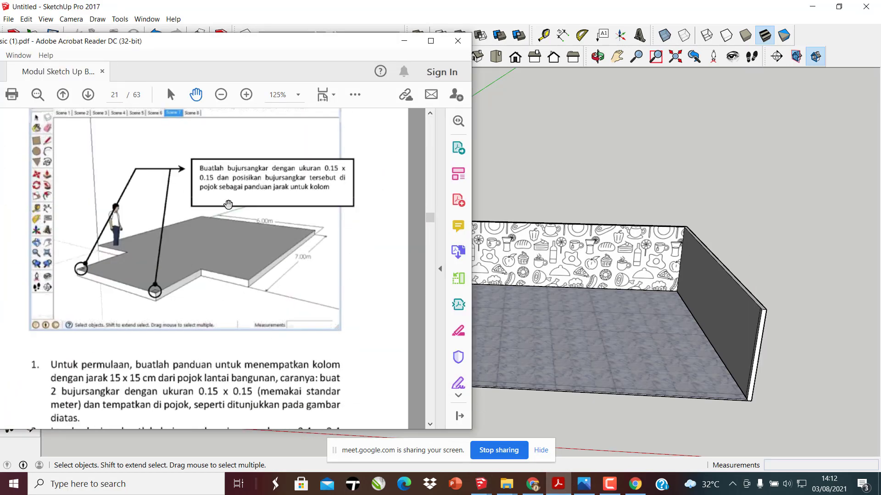
scroll(208, 306, "down", 5)
scroll(208, 306, "down", 10)
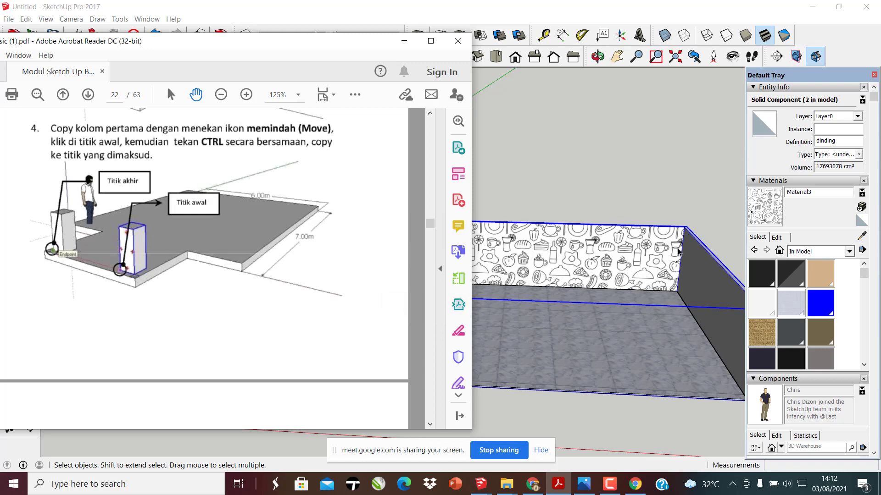
Return to SketchUp and draw a 30 cm line along the red axis in front of the copied room
left_click(606, 141)
scroll(152, 226, "down", 3)
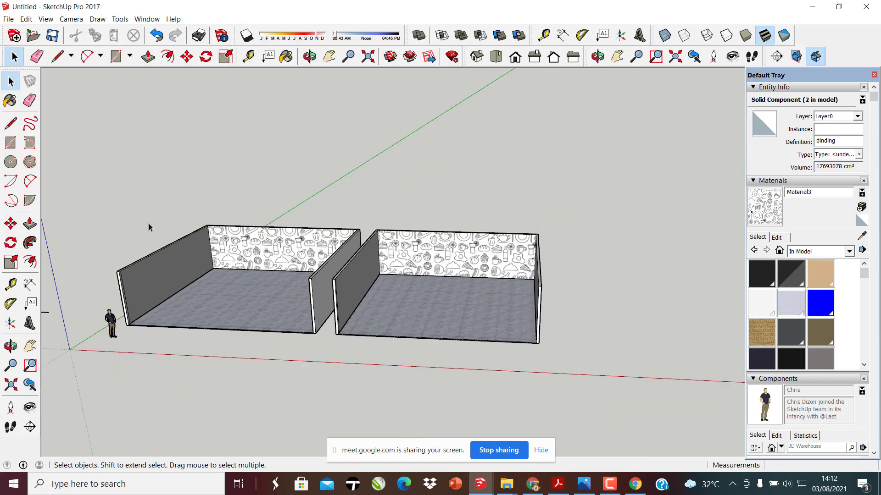
middle_click_drag(271, 294, 295, 339)
scroll(269, 349, "up", 5)
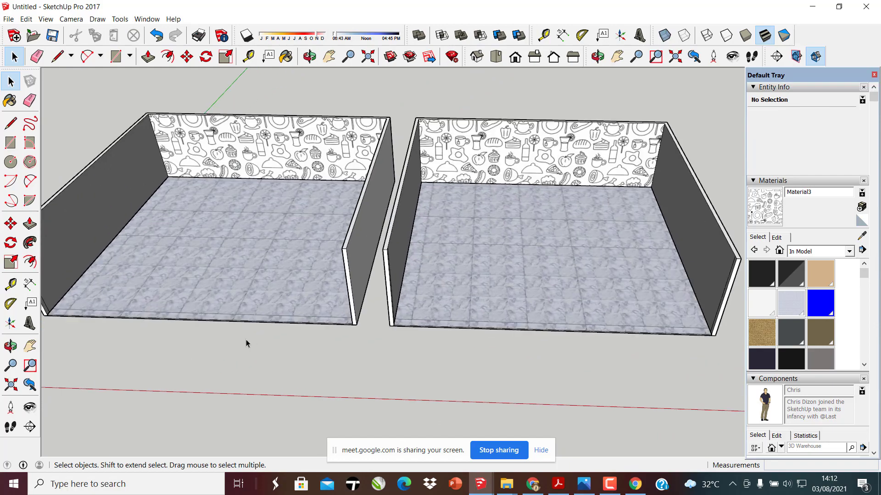
key("l")
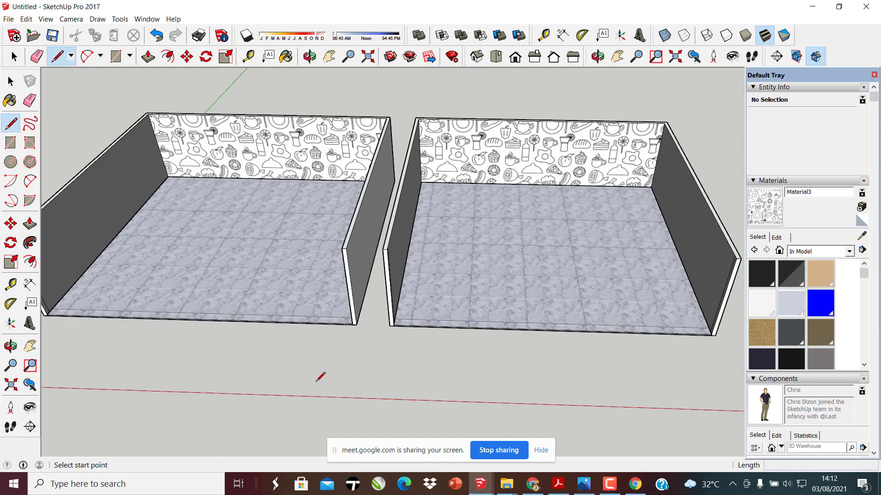
scroll(255, 282, "down", 5)
scroll(357, 291, "up", 10)
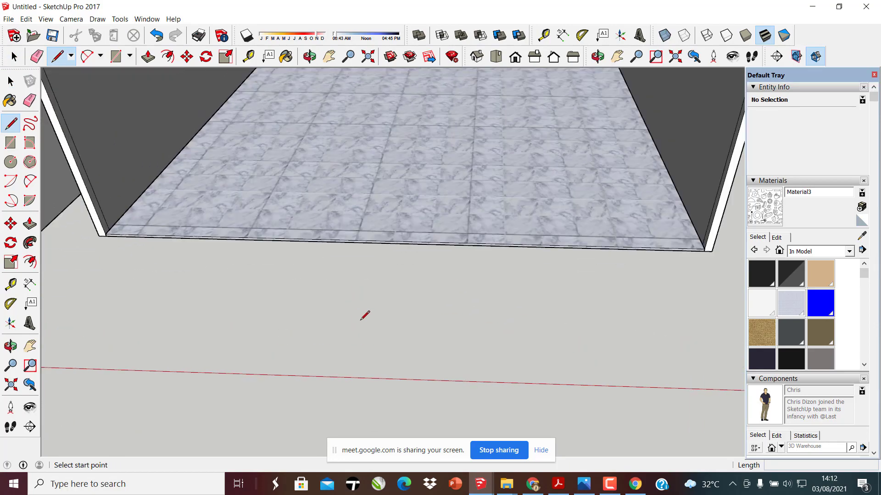
left_click(374, 306)
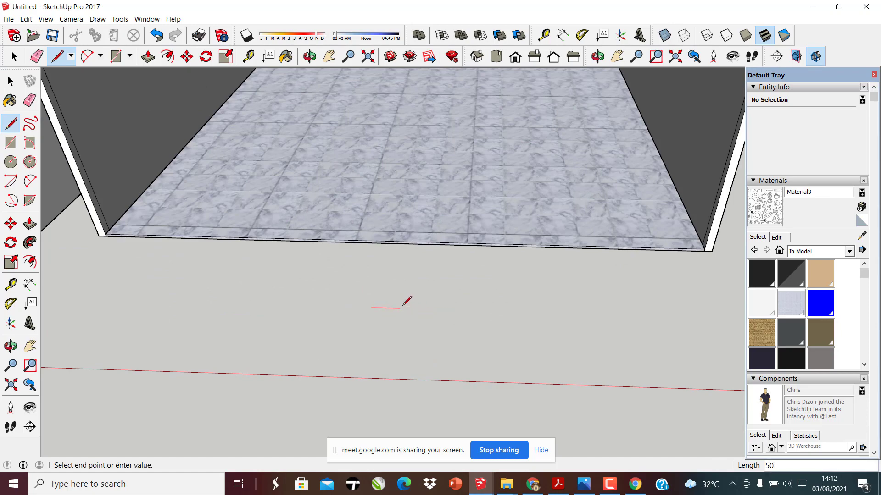
scroll(398, 306, "up", 1)
scroll(399, 305, "down", 3)
scroll(387, 296, "up", 5)
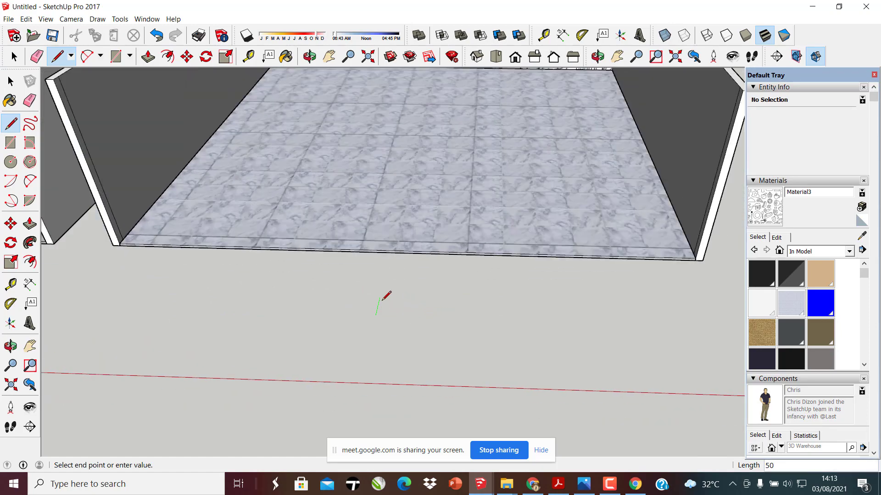
scroll(406, 347, "down", 2)
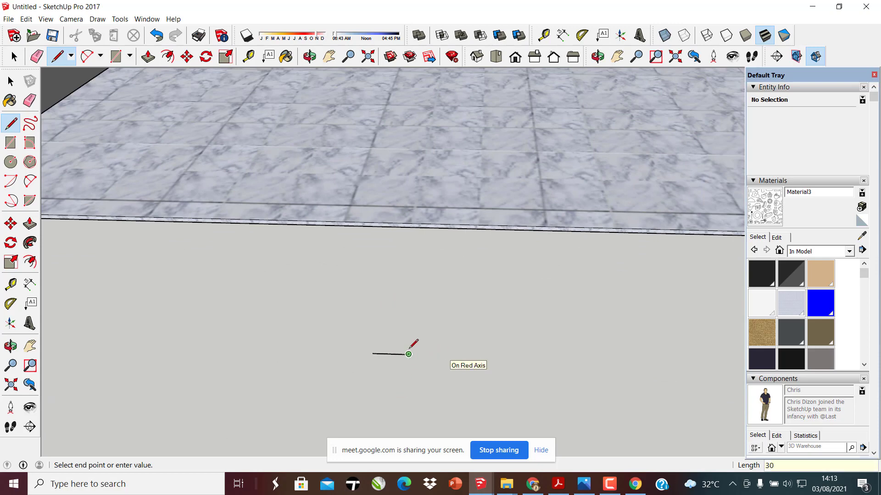
Complete the 30 by 30 cm square from the line with edges along the green and red axes
scroll(412, 351, "up", 1)
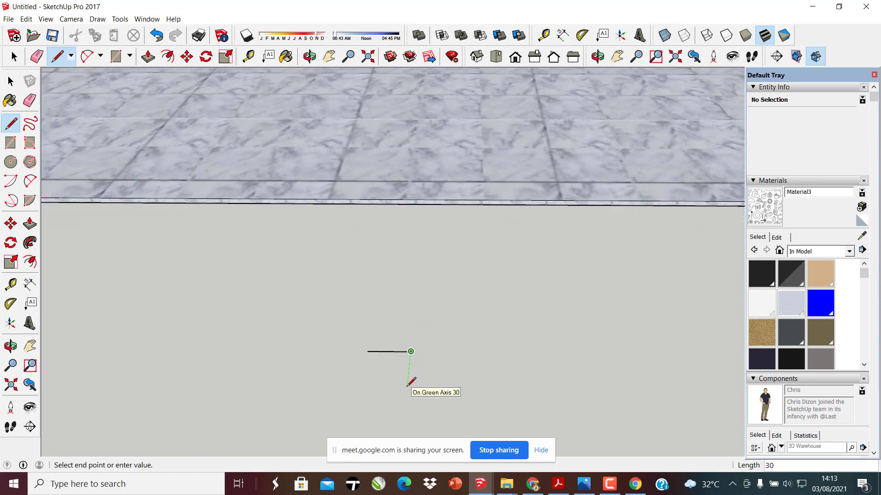
left_click(407, 385)
scroll(412, 305, "down", 3)
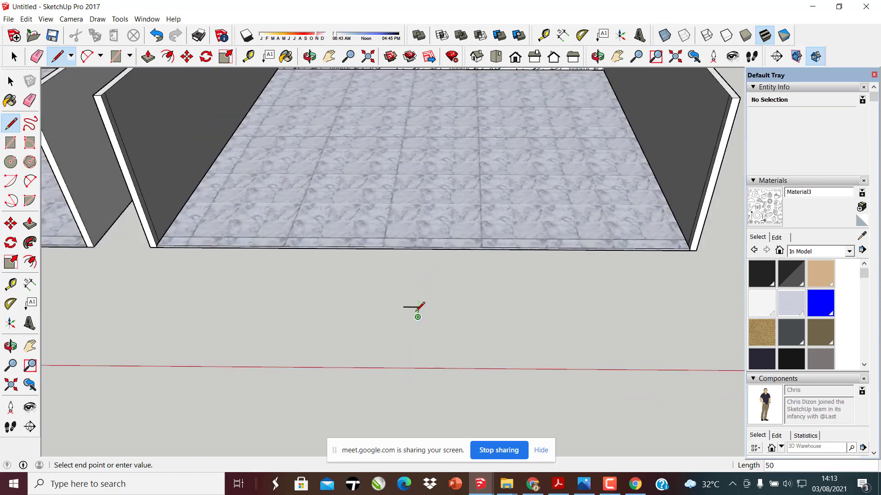
scroll(416, 371, "up", 4)
scroll(415, 370, "up", 1)
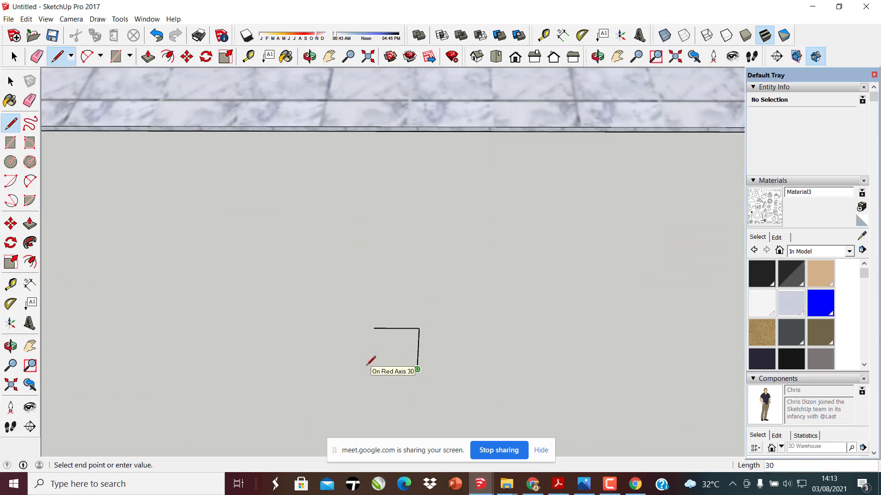
left_click(370, 369)
left_click(374, 329)
middle_click_drag(257, 239, 394, 338)
Make the whole square, face and edges, into a component named kolom
left_click(11, 81)
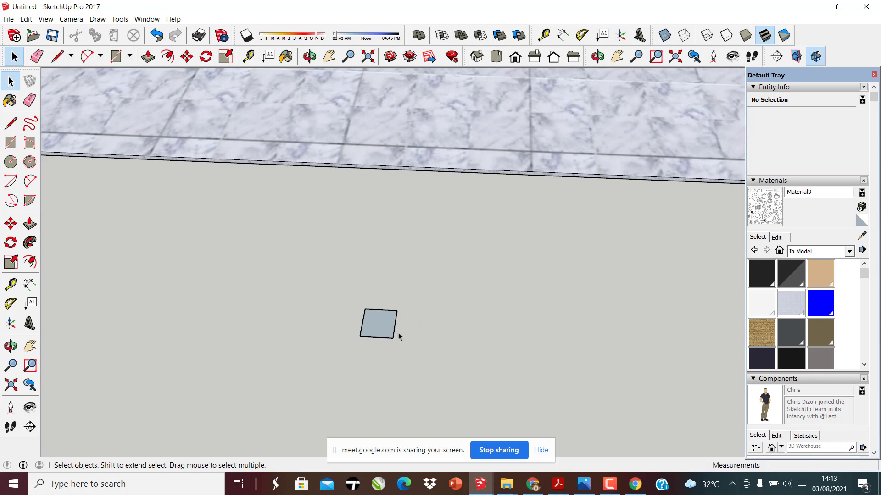
double_click(372, 327)
scroll(376, 321, "up", 2)
right_click(379, 322)
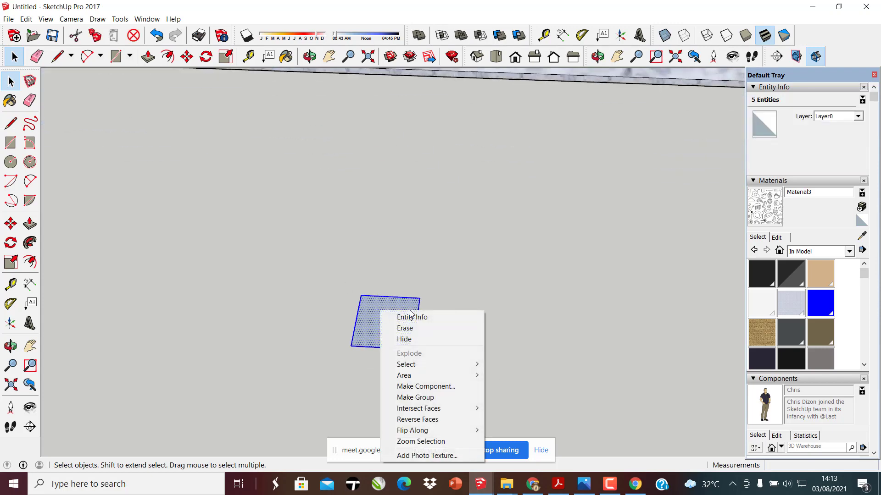
left_click(444, 387)
type("kolom")
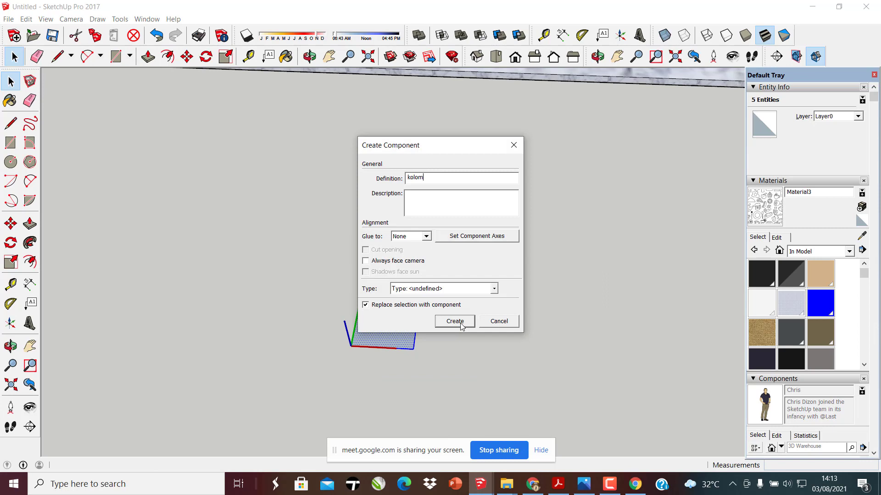
left_click(460, 321)
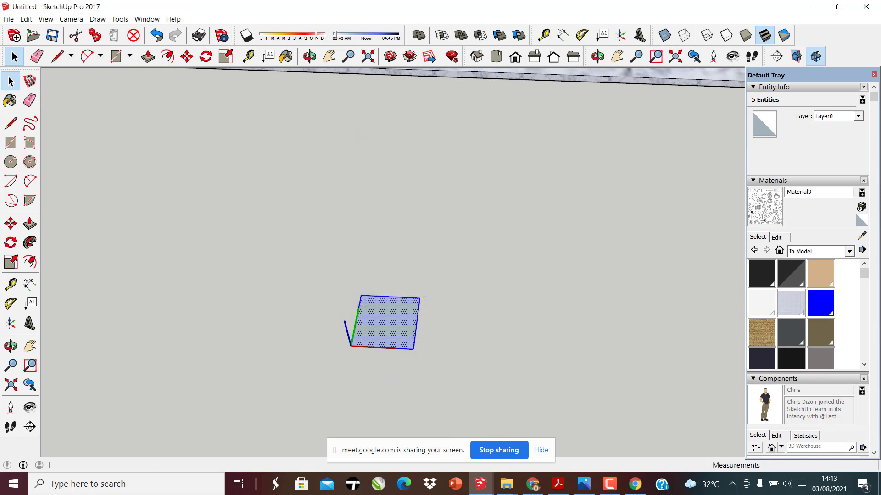
Paint the kolom component with the Charcoal material
left_click(764, 283)
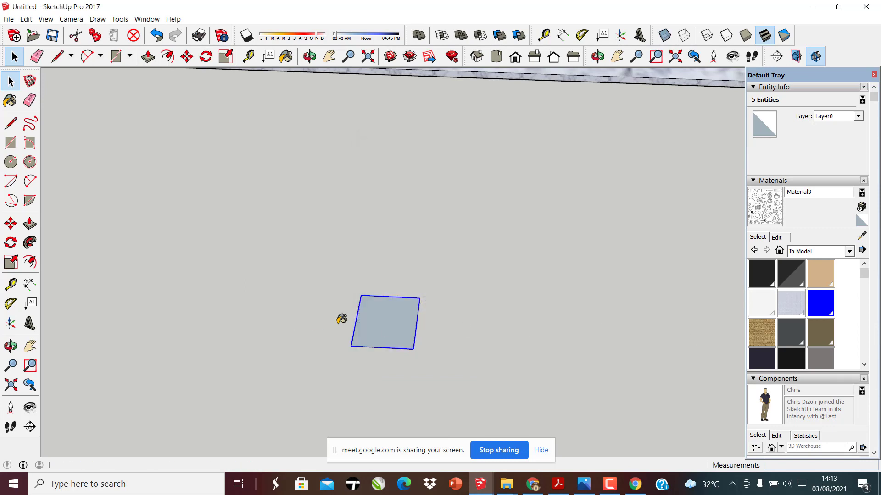
left_click(395, 318)
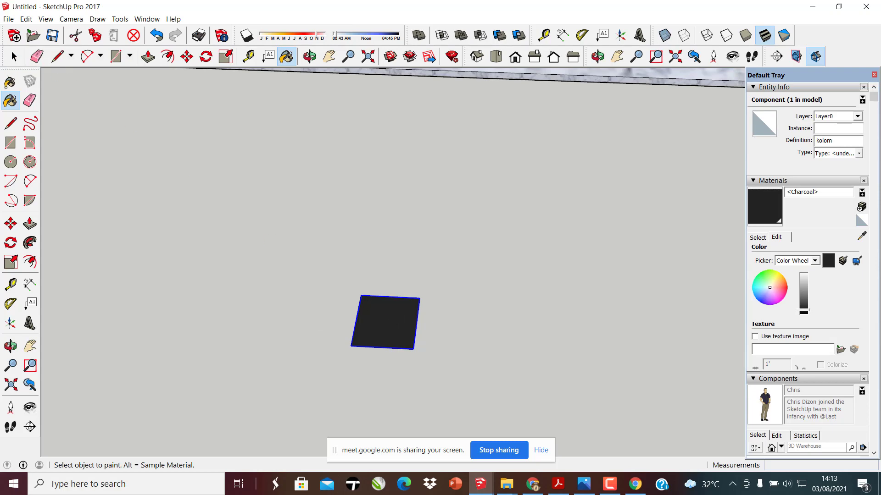
key("space")
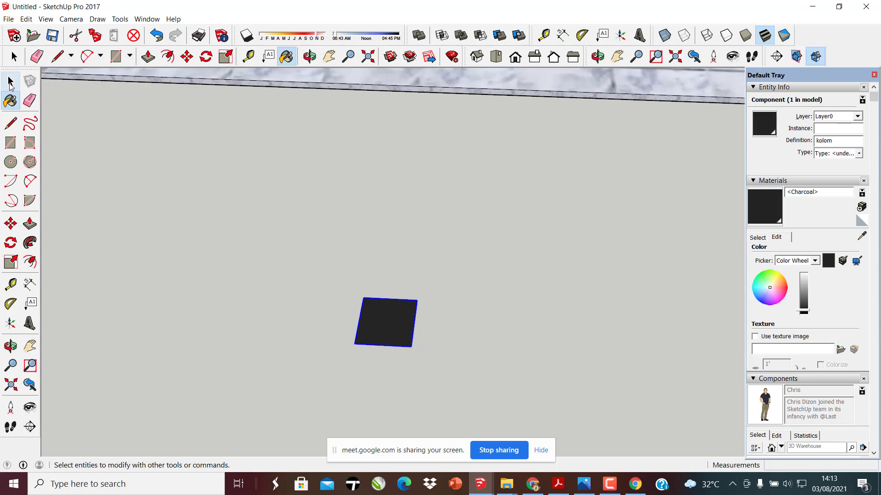
Move the kolom square into the copied room, onto the floor near the corner beside the patterned back wall
scroll(338, 294, "down", 5)
middle_click_drag(324, 335, 366, 368)
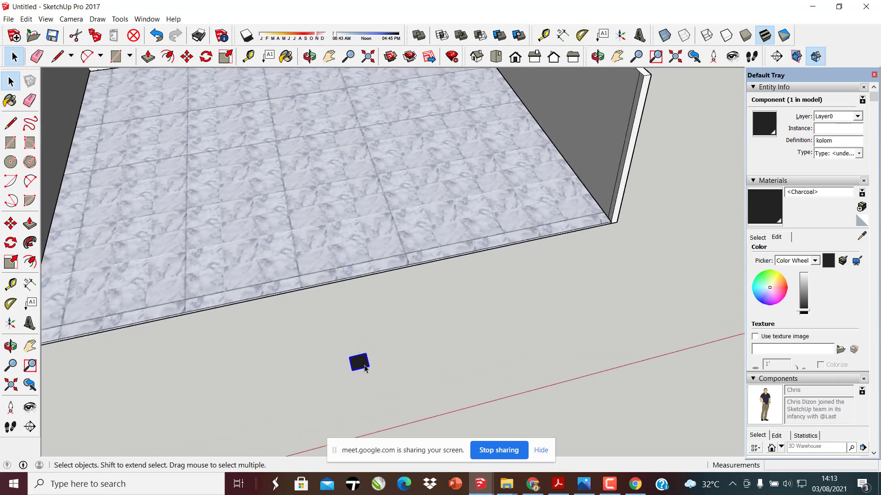
key("m")
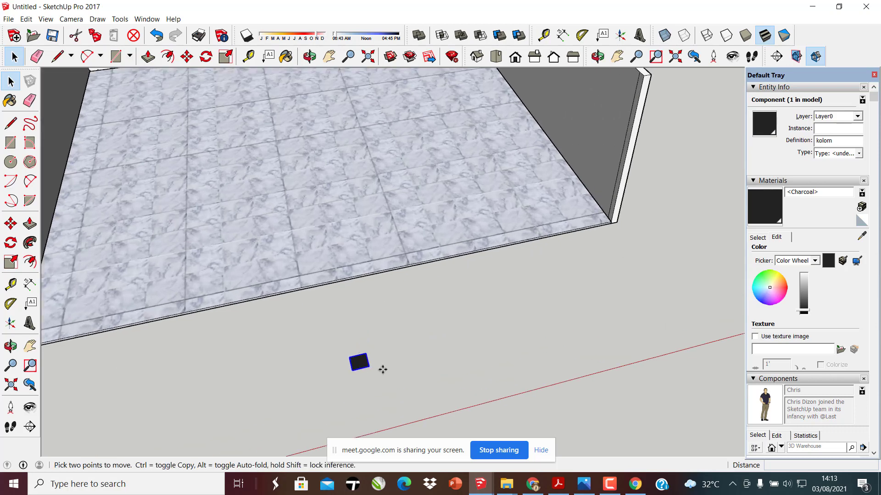
left_click(359, 367)
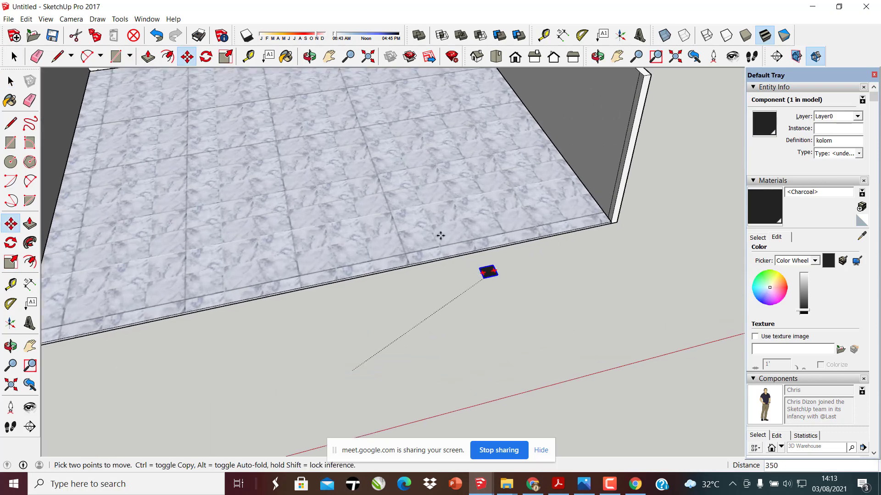
scroll(438, 275, "down", 4)
scroll(464, 206, "up", 10)
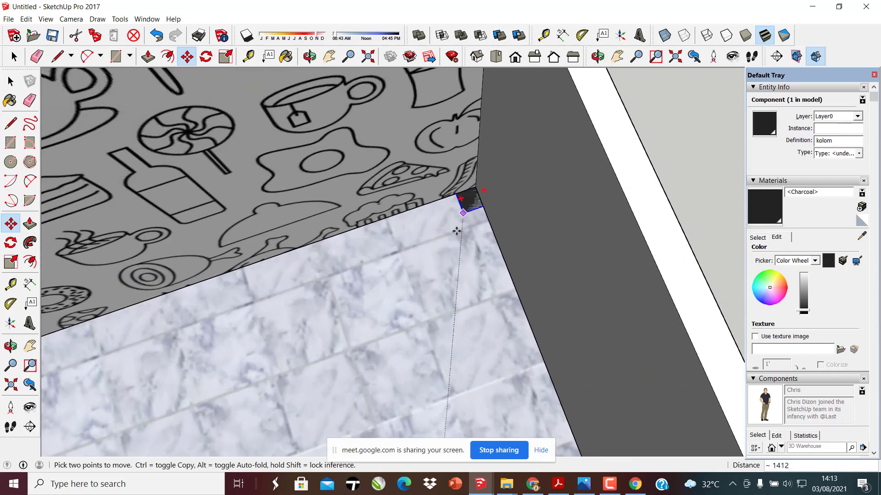
left_click(451, 232)
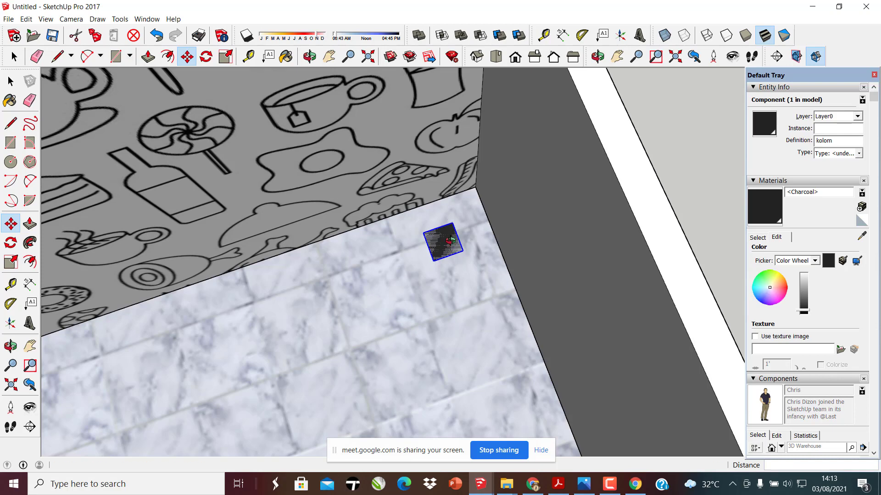
Move the kolom square by its outer corner exactly into the floor corner between the patterned wall and side wall
scroll(452, 223, "up", 3)
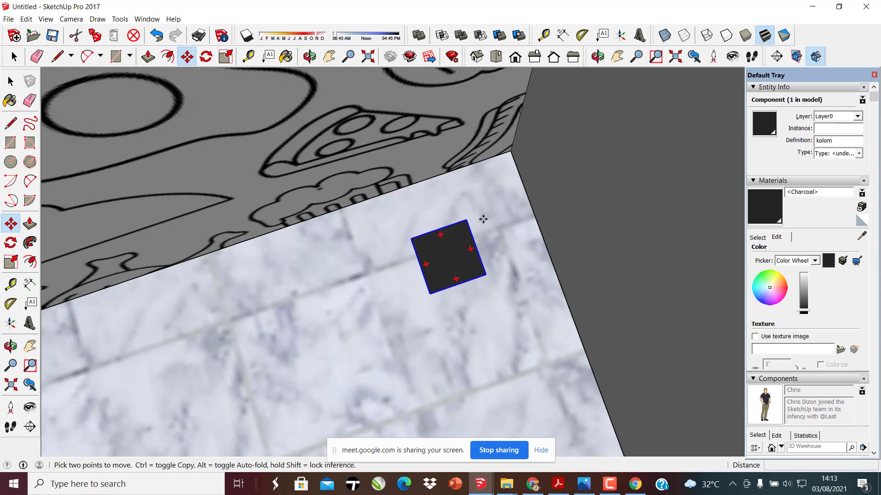
left_click(467, 220)
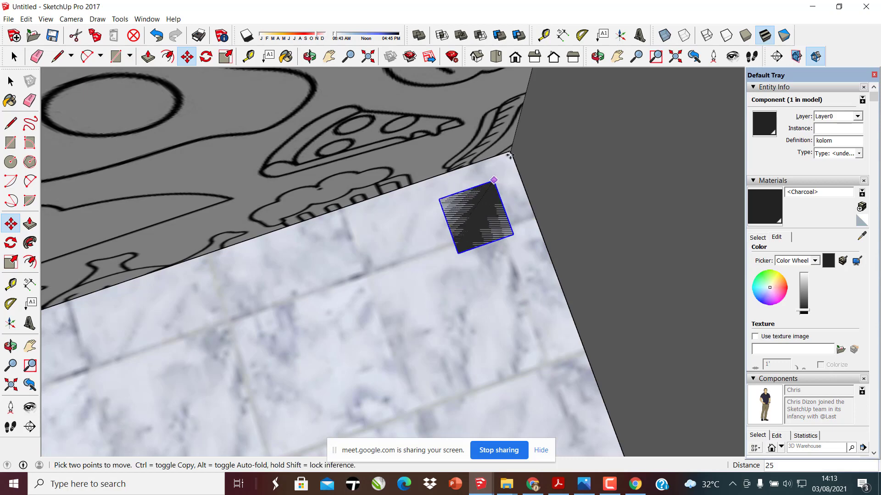
left_click(511, 152)
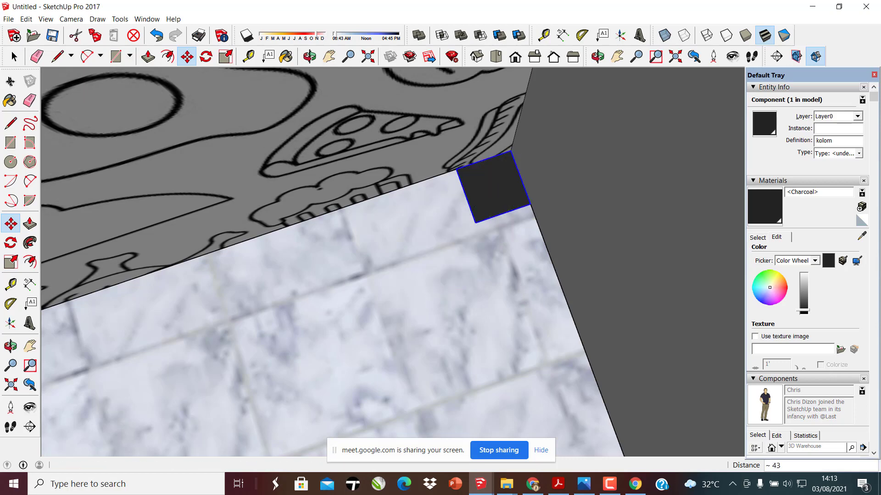
left_click(11, 82)
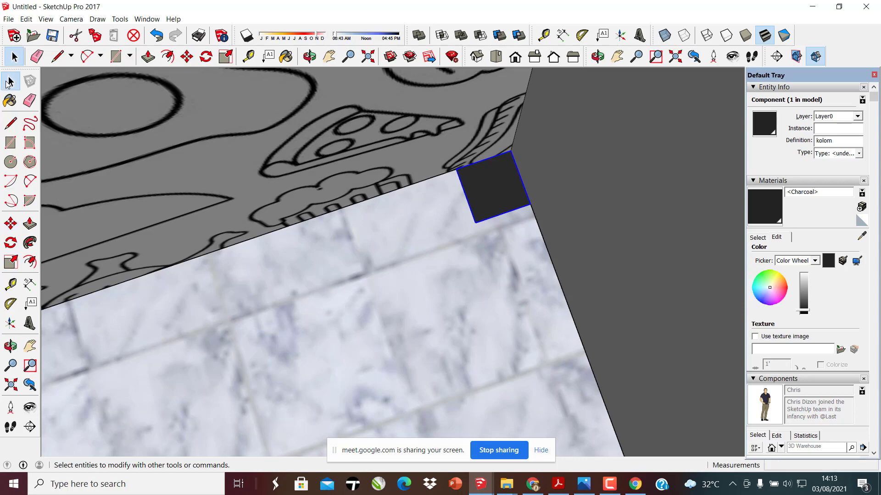
scroll(455, 245, "up", 1)
scroll(450, 270, "down", 1)
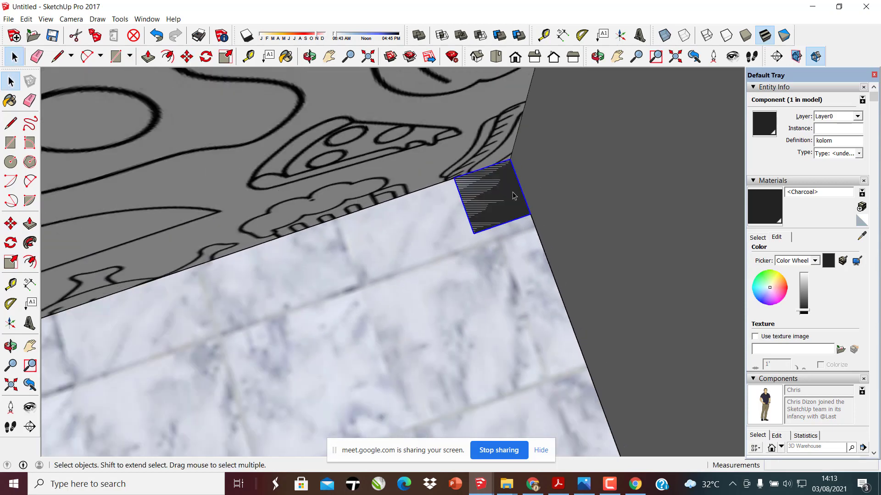
Open the kolom component for editing and pull its square face up about 345 cm into a column
left_click(29, 224)
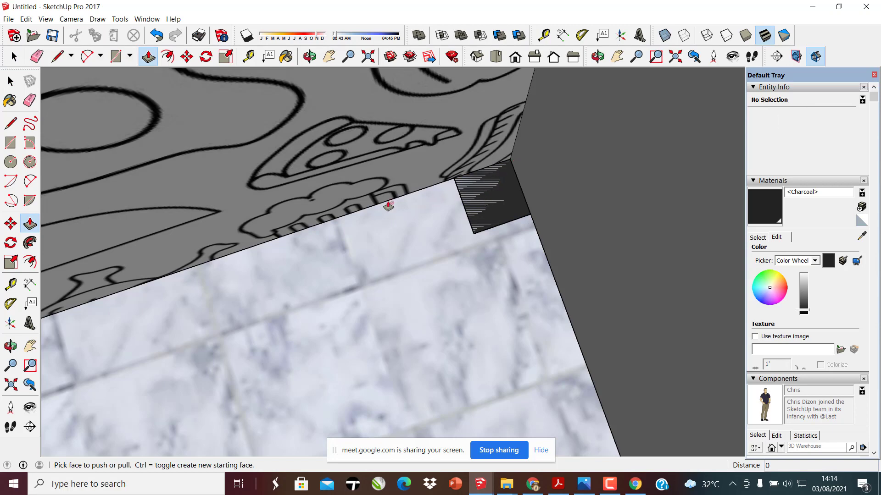
key("space")
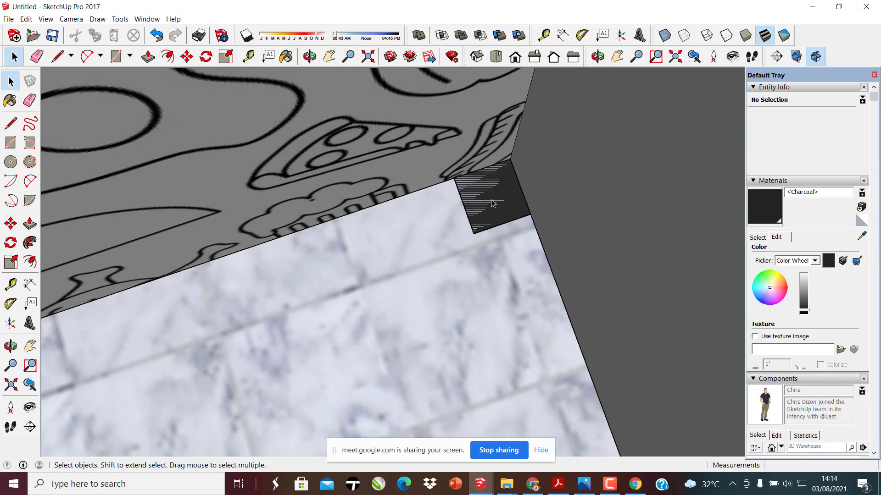
double_click(492, 203)
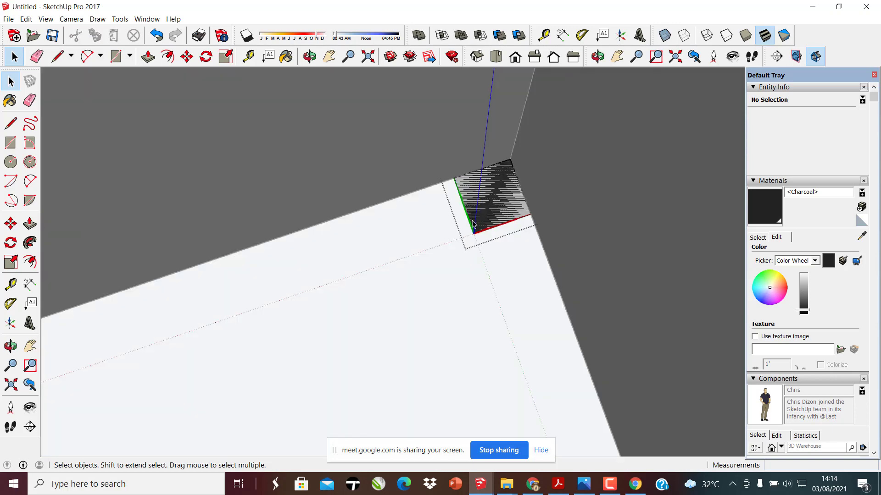
left_click(28, 223)
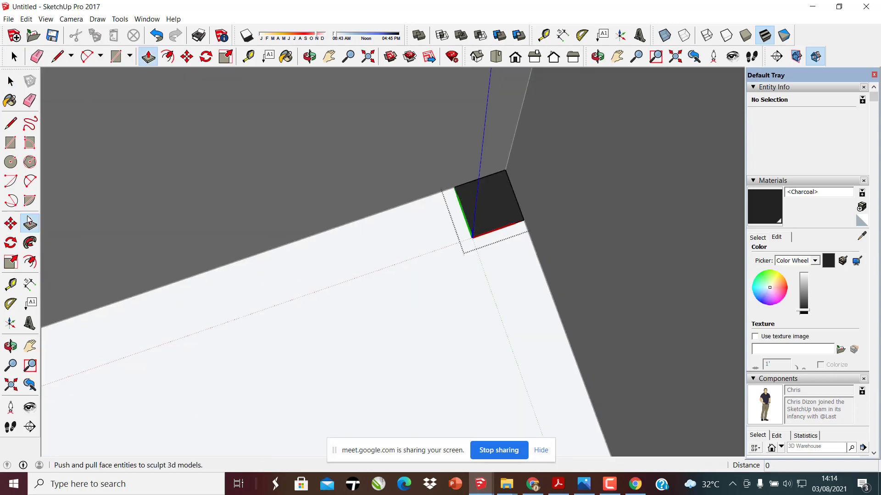
scroll(305, 261, "down", 2)
middle_click_drag(425, 217, 461, 177)
scroll(429, 296, "down", 2)
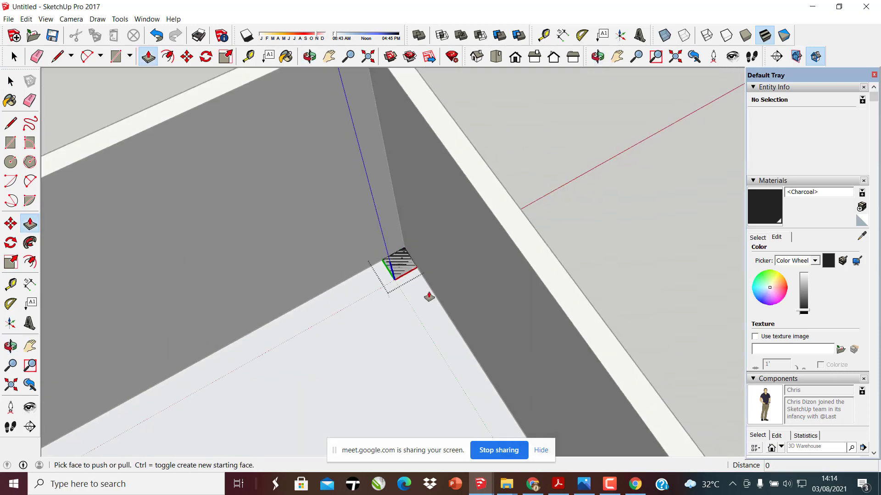
scroll(401, 275, "down", 1)
left_click_drag(399, 272, 384, 135)
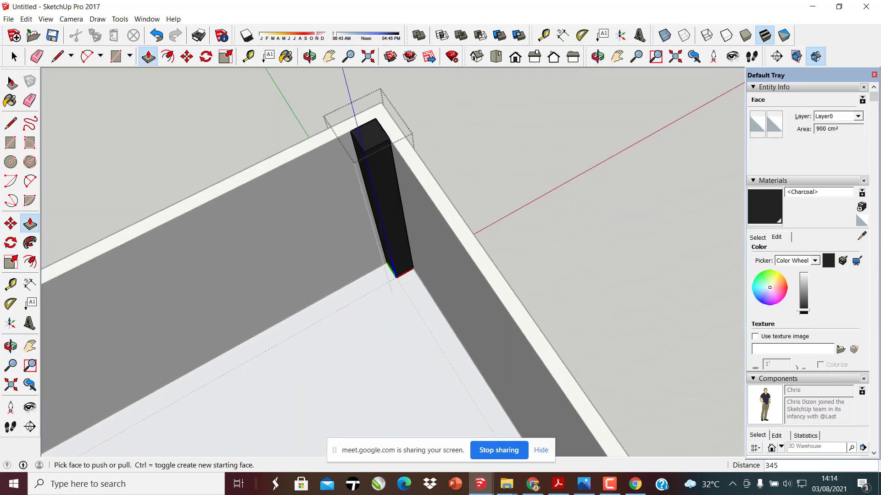
left_click(12, 83)
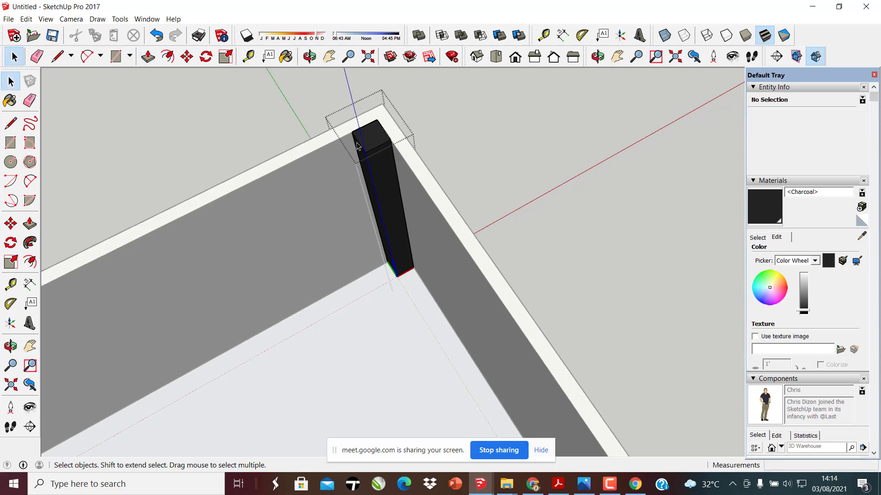
scroll(362, 154, "up", 1)
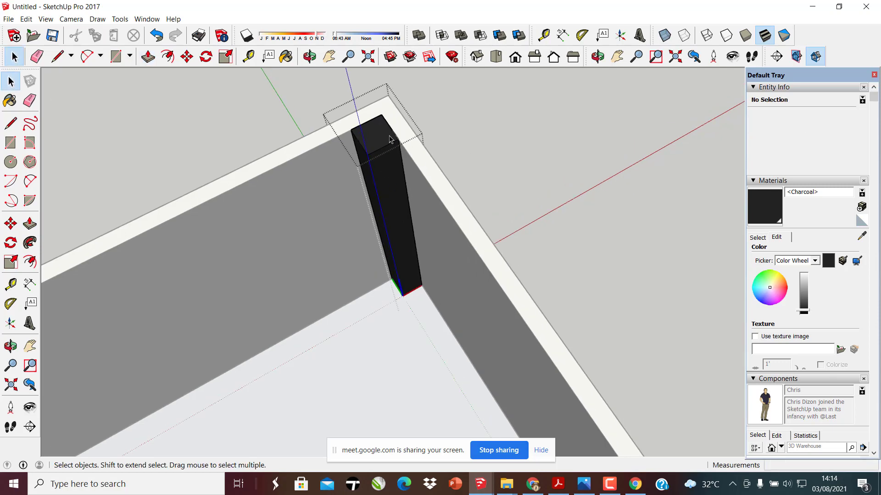
Finish editing the kolom component and move the column about 21 cm onto the outer corner of the walls
key("Escape")
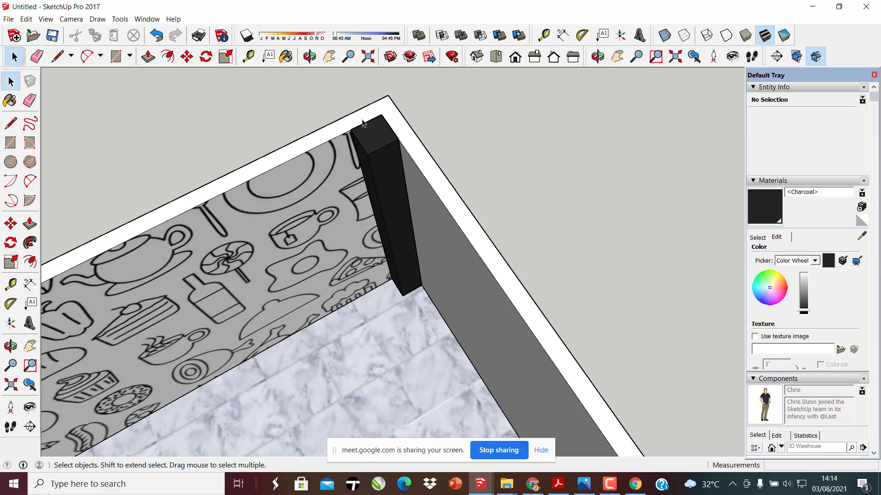
middle_click_drag(386, 155, 385, 172)
left_click(384, 172)
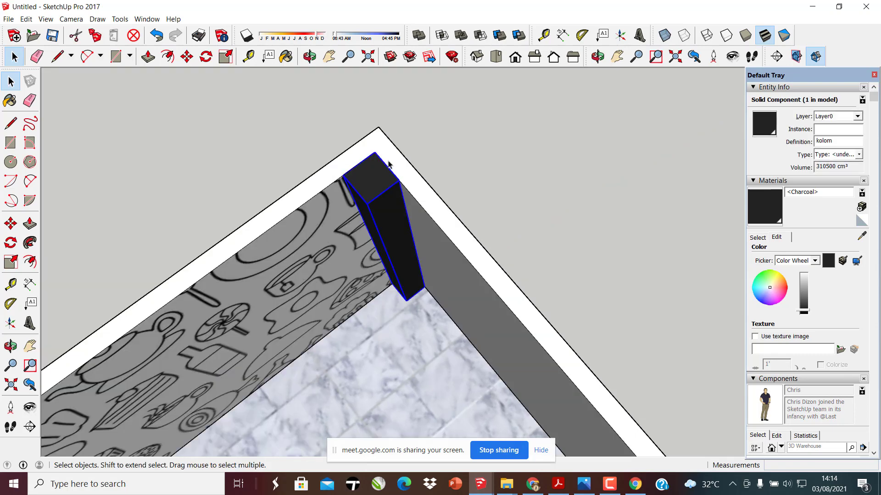
key("m")
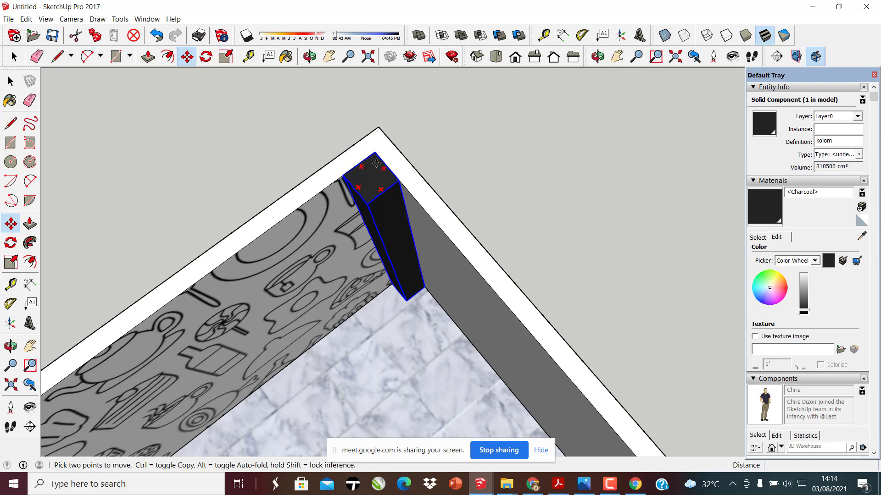
left_click(376, 164)
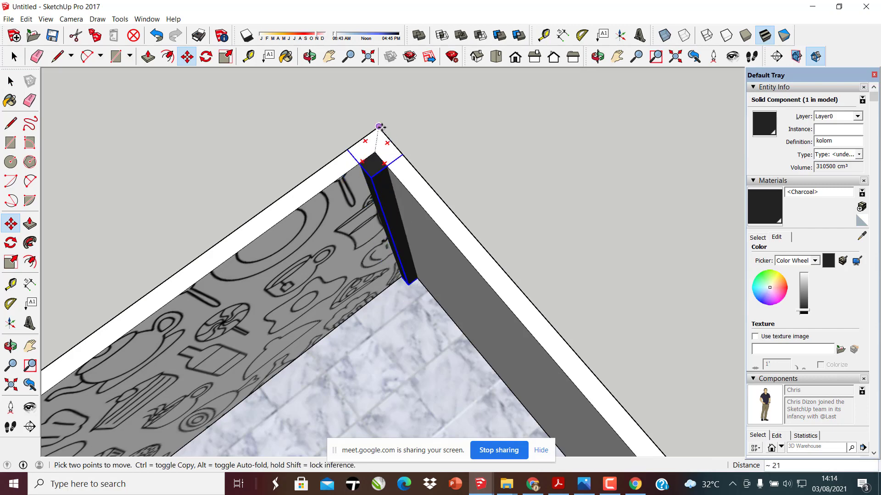
left_click(379, 126)
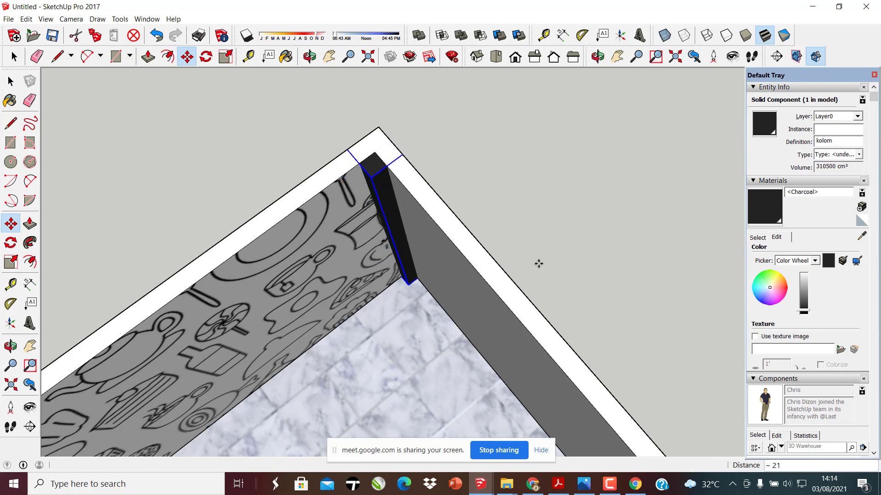
Copy the corner column about 1100 cm along the patterned back wall toward its opposite end
middle_click_drag(535, 253, 227, 255)
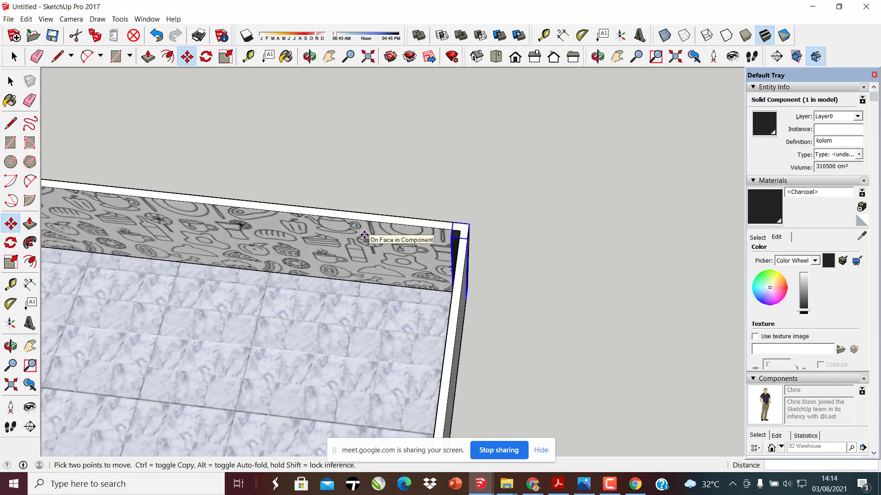
left_click(469, 227)
key("ctrl")
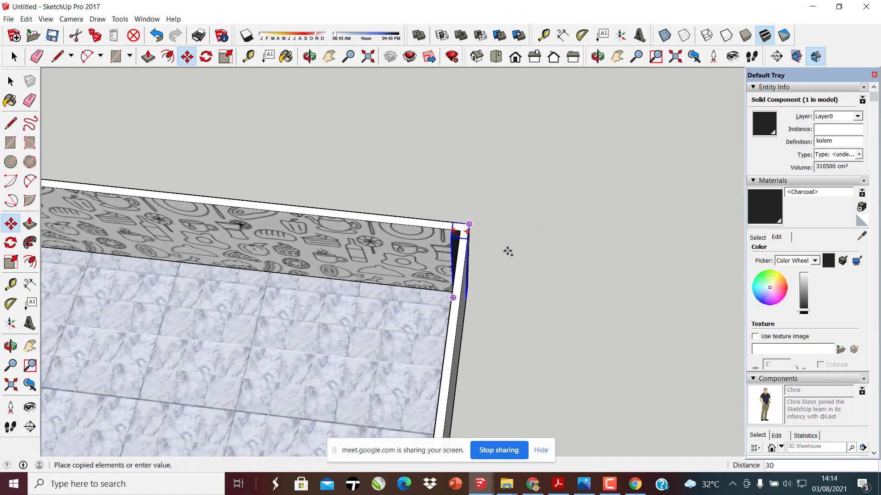
middle_click_drag(584, 348, 146, 214)
scroll(146, 213, "up", 4)
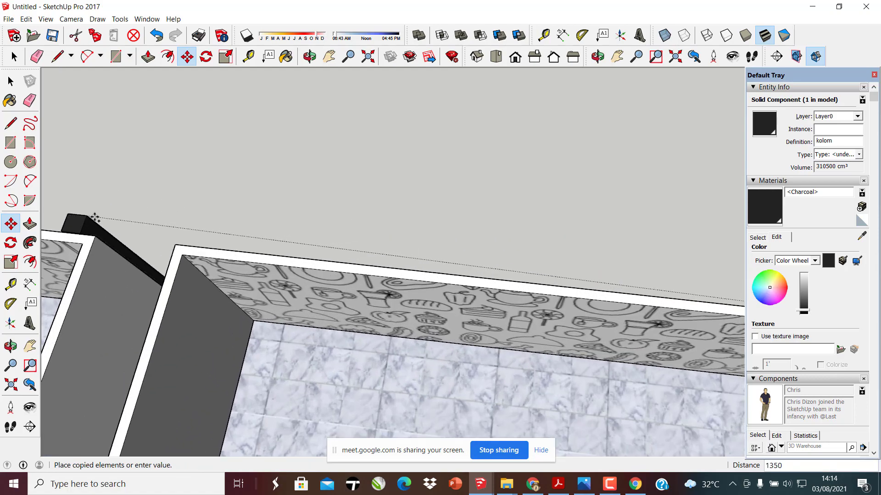
left_click(297, 267)
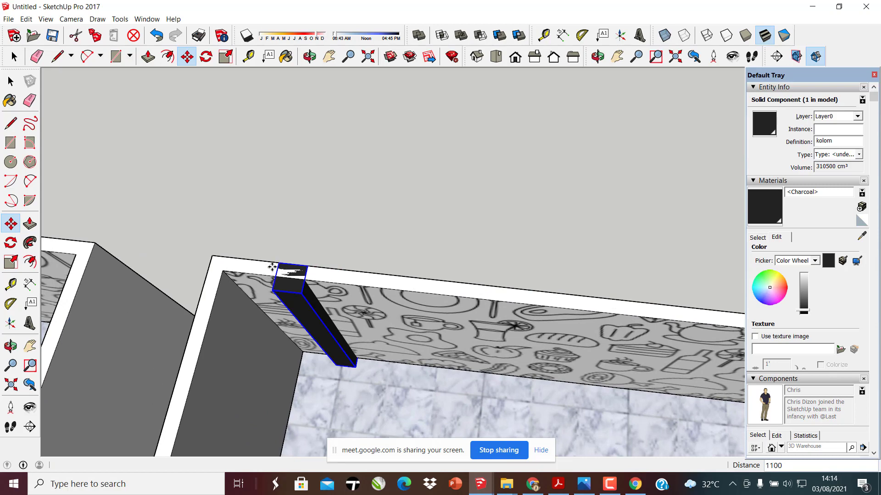
Move the copied column about 70 cm by its outer corner onto the outer corner of the walls
scroll(260, 268, "up", 1)
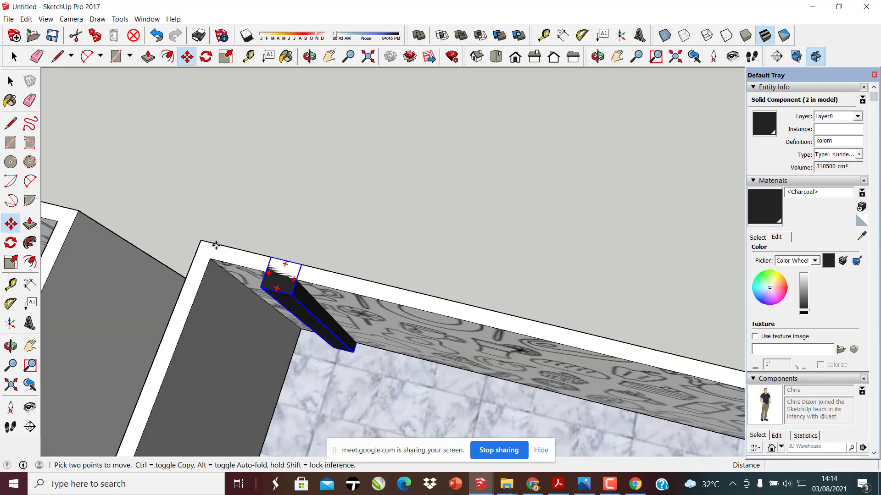
left_click(270, 258)
scroll(222, 256, "up", 1)
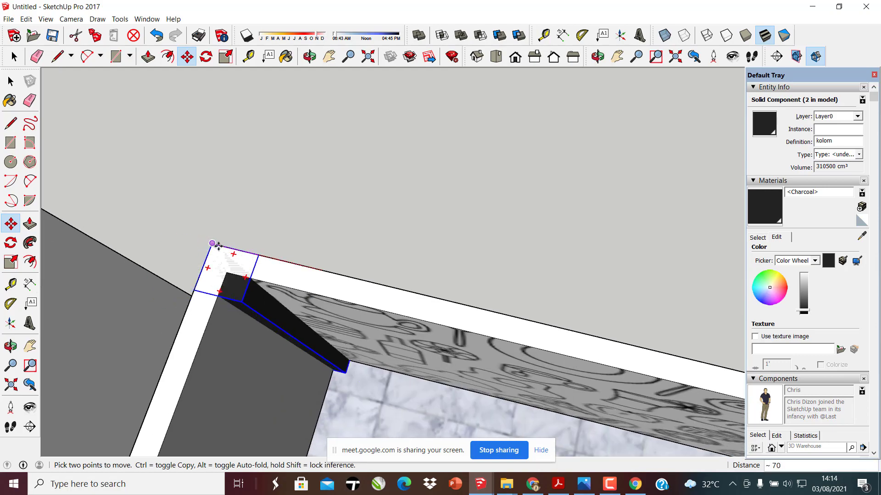
left_click(217, 246)
Examine the copied room from several angles, checking the two columns at the ends of the patterned back wall
scroll(301, 196, "down", 4)
middle_click_drag(454, 334, 478, 179)
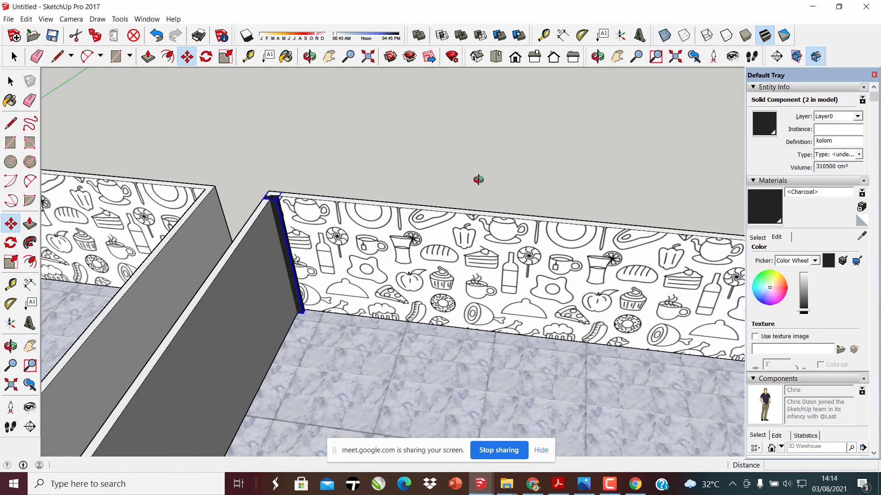
scroll(416, 263, "down", 2)
middle_click_drag(416, 263, 515, 192)
scroll(528, 270, "up", 3)
middle_click_drag(531, 265, 536, 243)
middle_click_drag(367, 238, 406, 277)
scroll(424, 264, "down", 2)
middle_click_drag(441, 214, 424, 262)
scroll(360, 384, "down", 1)
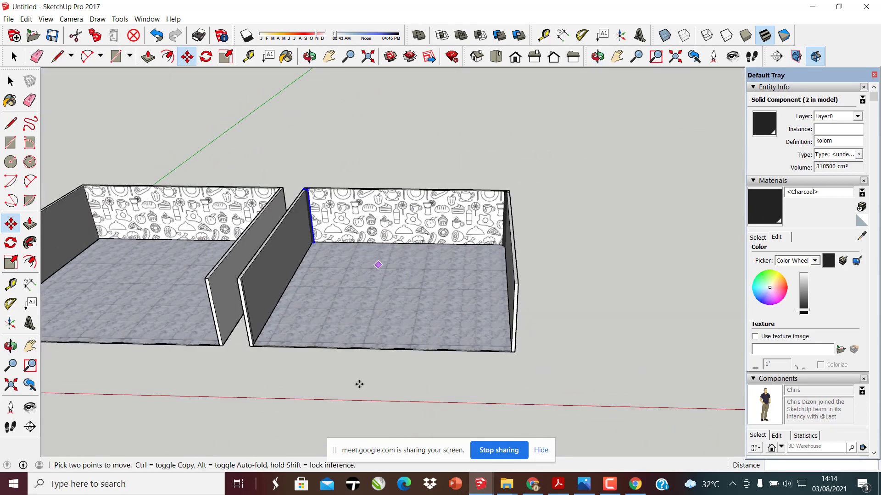
scroll(324, 344, "up", 2)
scroll(390, 286, "up", 3)
scroll(390, 286, "up", 2)
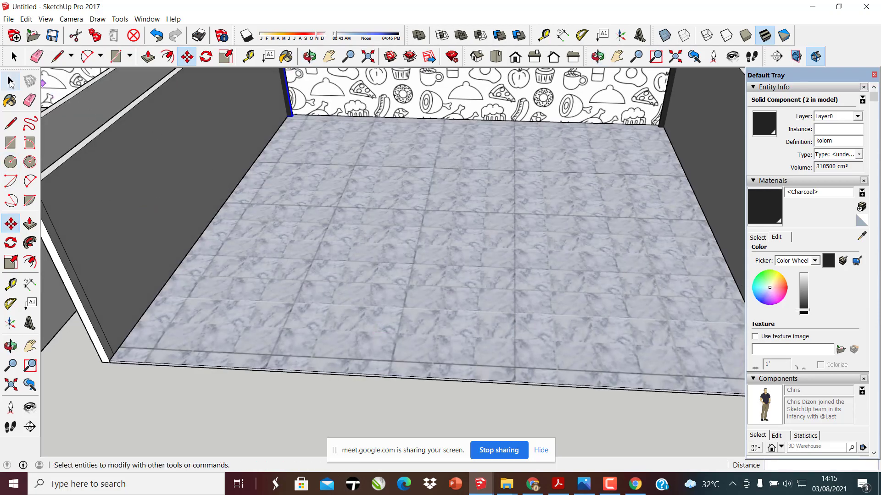
Select the copied room's floor component and examine its front edge and where it meets the side walls
left_click(11, 81)
scroll(389, 329, "down", 4)
scroll(291, 321, "down", 1)
left_click(442, 287)
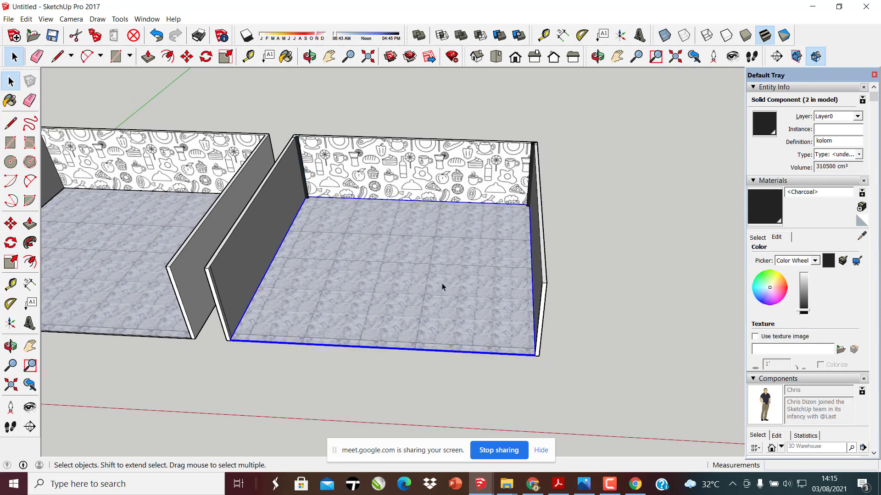
scroll(299, 329, "up", 4)
scroll(299, 328, "down", 1)
middle_click_drag(321, 309, 233, 285)
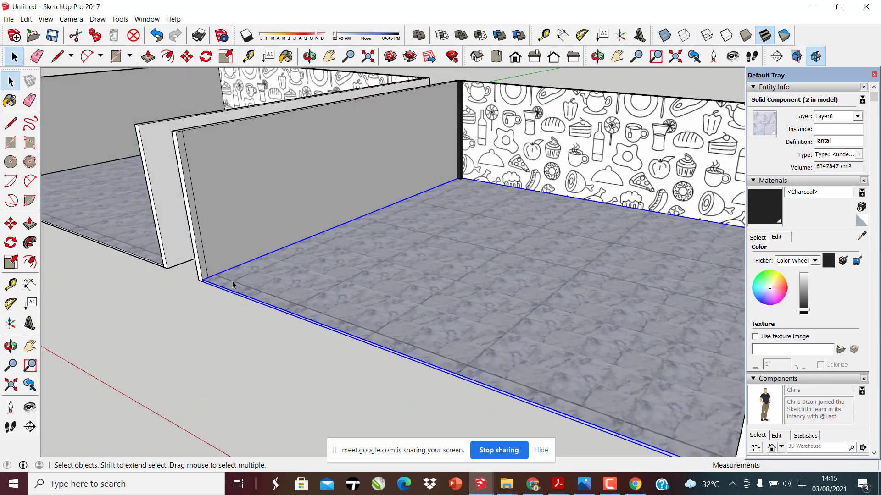
middle_click_drag(306, 293, 445, 334)
scroll(282, 245, "down", 3)
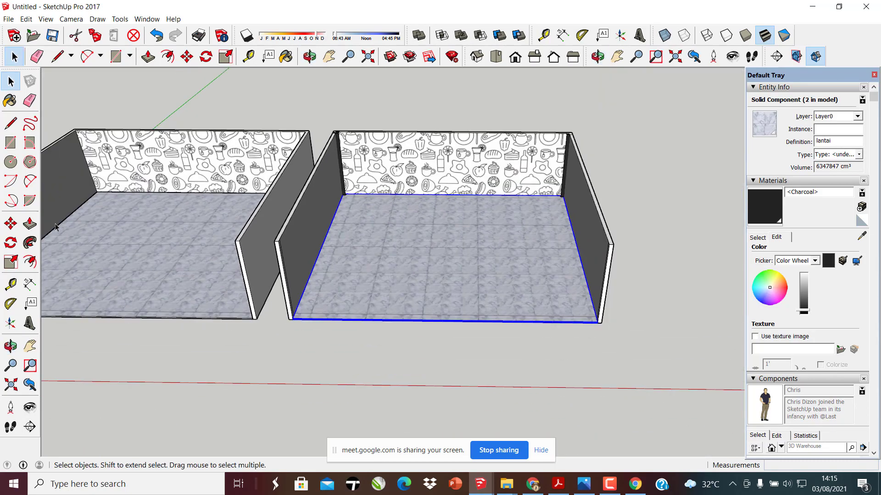
Draw a narrow rectangle of about 25 by 450 cm on the ground in front of the copied room
left_click(16, 146)
scroll(309, 374, "up", 2)
left_click(298, 319)
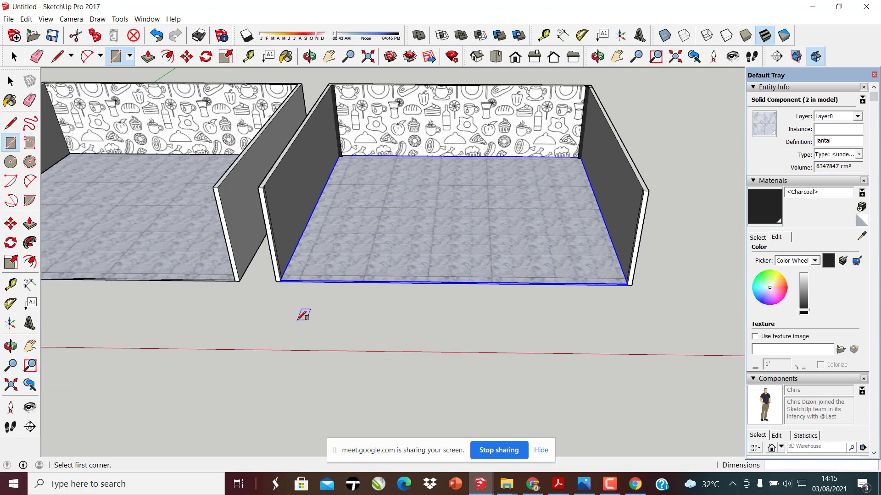
left_click(264, 432)
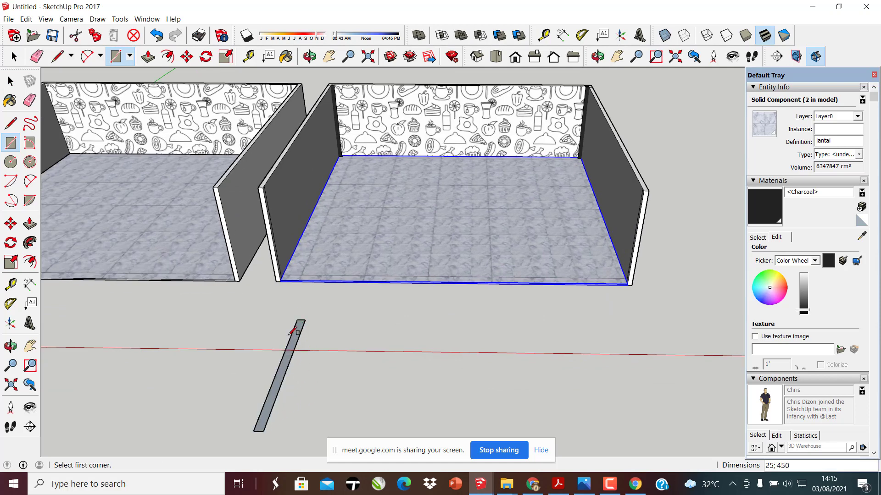
Pull the narrow rectangle up about 275 cm into a loose, ungrouped wall
left_click(30, 224)
scroll(331, 367, "up", 1)
key("space")
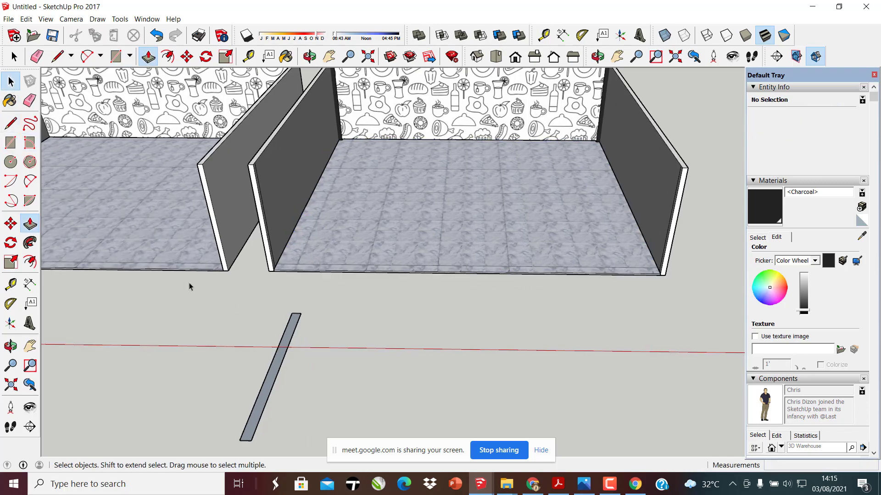
middle_click_drag(189, 282, 267, 330)
scroll(267, 330, "up", 1)
scroll(299, 305, "down", 2)
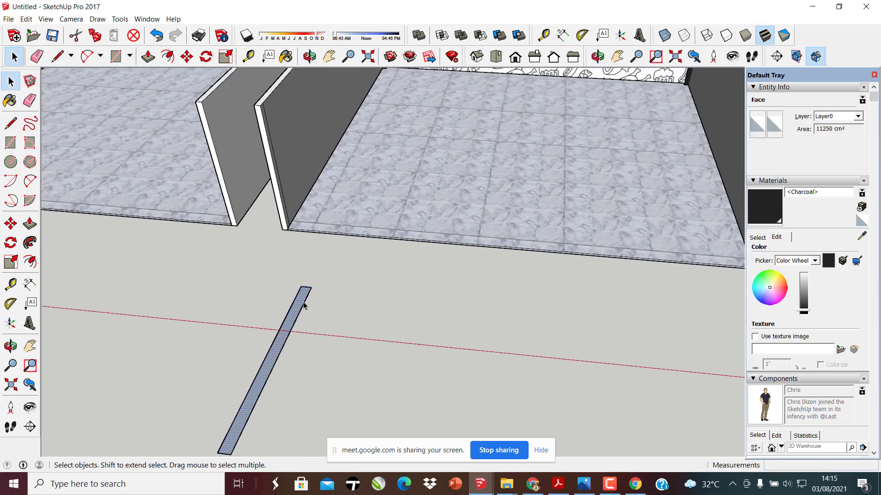
key("p")
left_click_drag(303, 305, 249, 203)
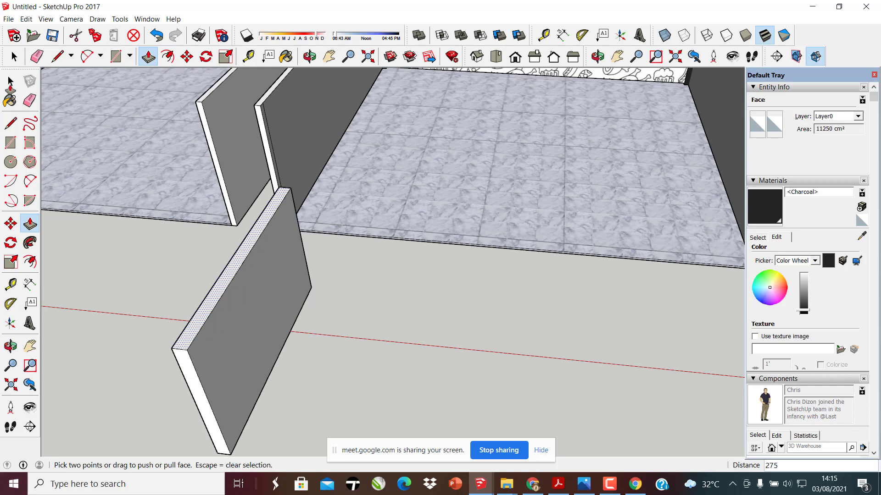
left_click(10, 81)
Draw a floor rectangle of about 600 by 450 cm on the ground from the loose wall's bottom corner
scroll(264, 301, "down", 3)
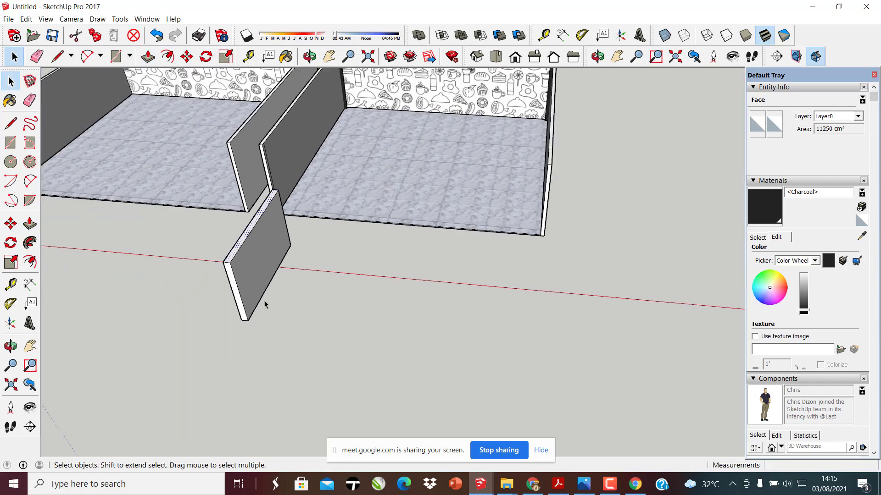
scroll(265, 301, "up", 5)
key("r")
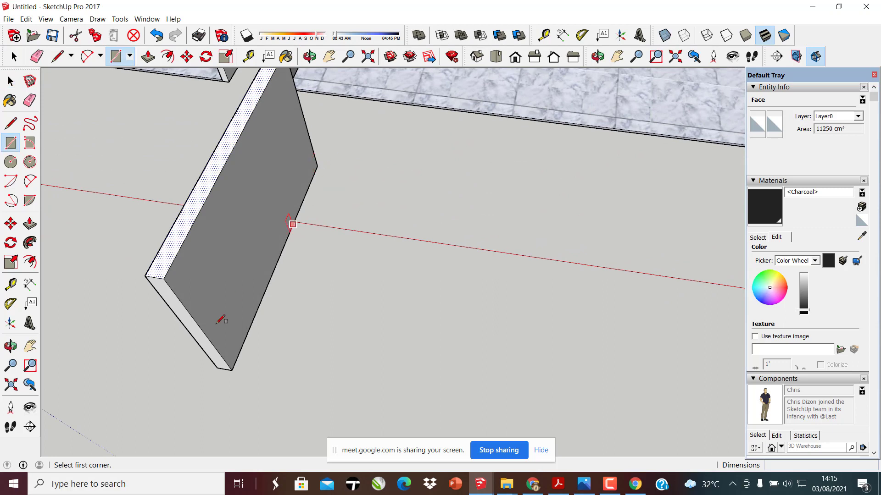
left_click(216, 368)
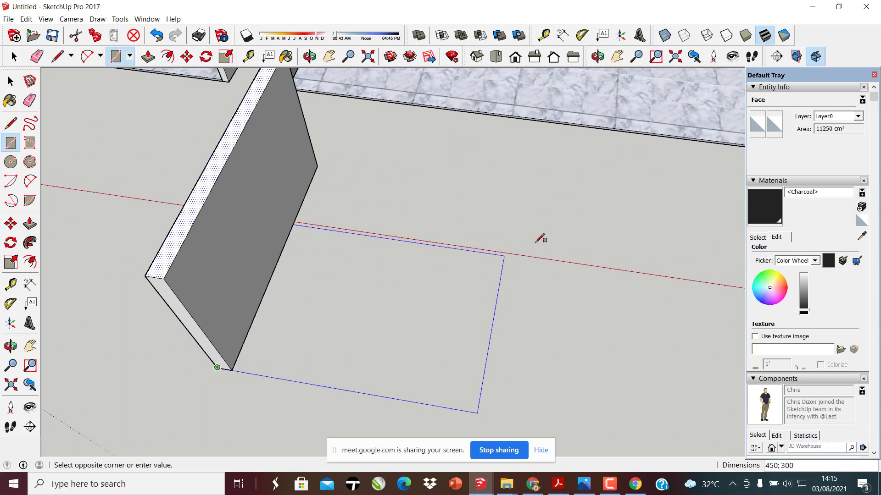
left_click(605, 206)
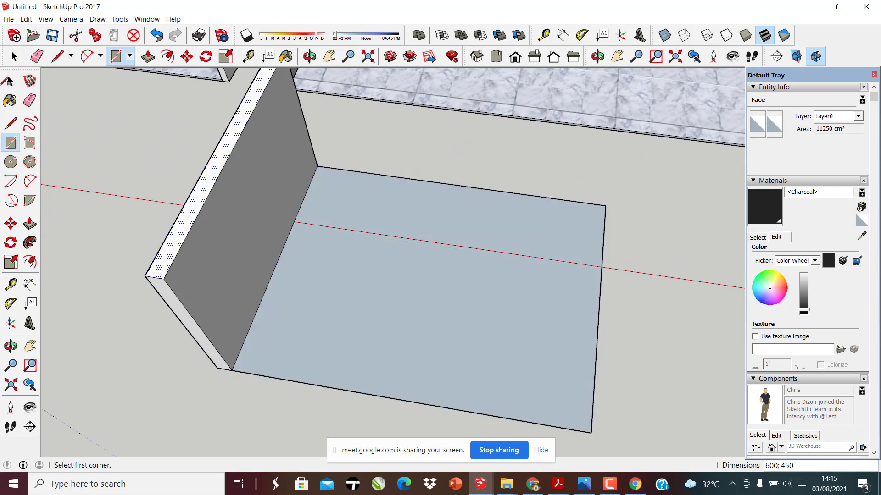
left_click(11, 82)
Select single faces of the loose wall and examine how it joins the attached floor face
scroll(321, 241, "down", 2)
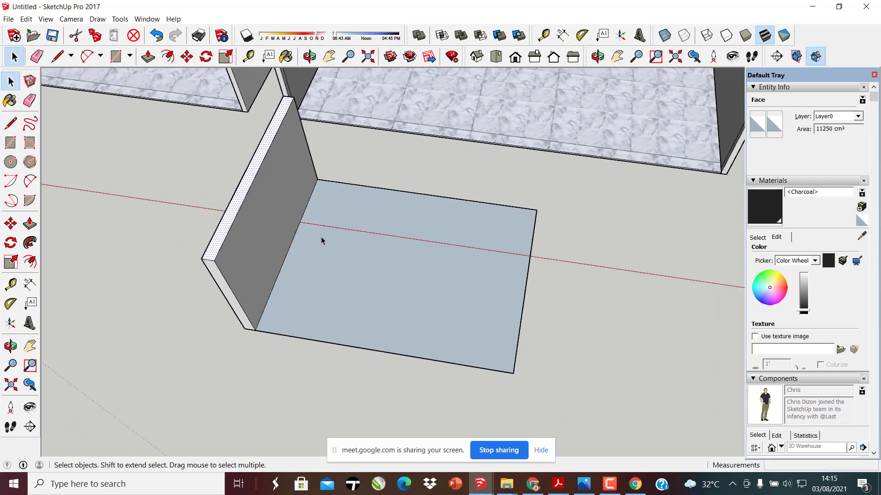
scroll(321, 240, "down", 2)
middle_click_drag(321, 240, 259, 281)
left_click(284, 236)
scroll(266, 254, "up", 3)
scroll(271, 250, "down", 3)
scroll(321, 169, "up", 3)
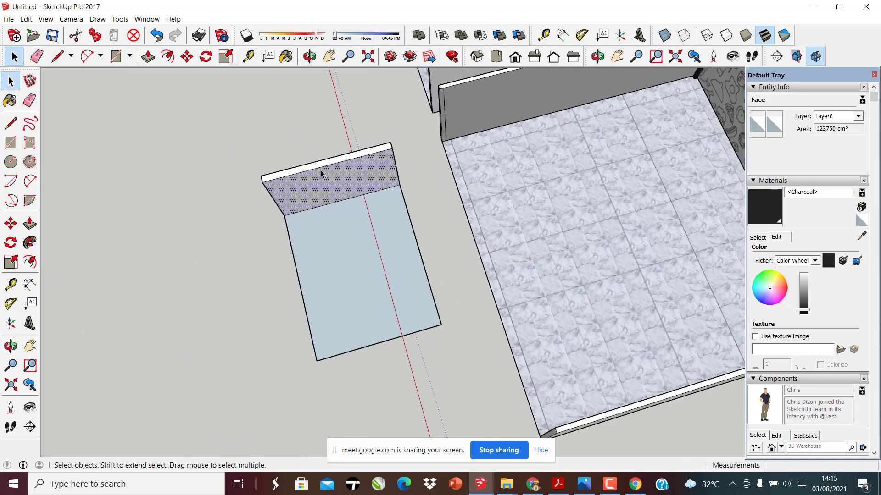
scroll(316, 174, "up", 3)
middle_click_drag(234, 204, 174, 257)
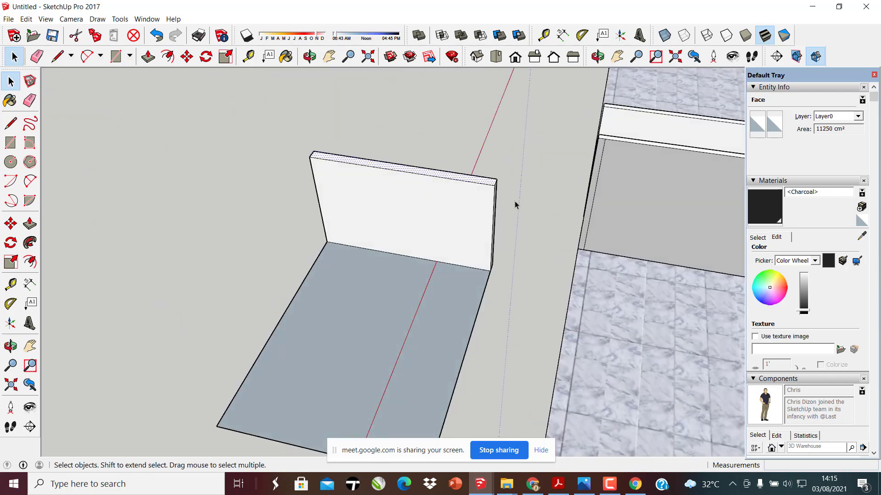
Select all the loose wall's geometry and move it by its bottom corner while it is attached to the floor face
triple_click(378, 156)
middle_click_drag(157, 223, 370, 262)
key("m")
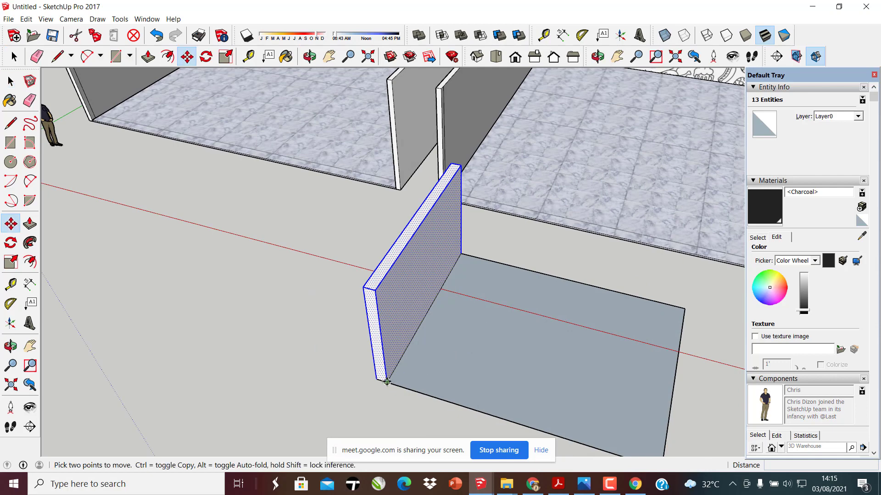
left_click(386, 382)
middle_click_drag(301, 371, 382, 259)
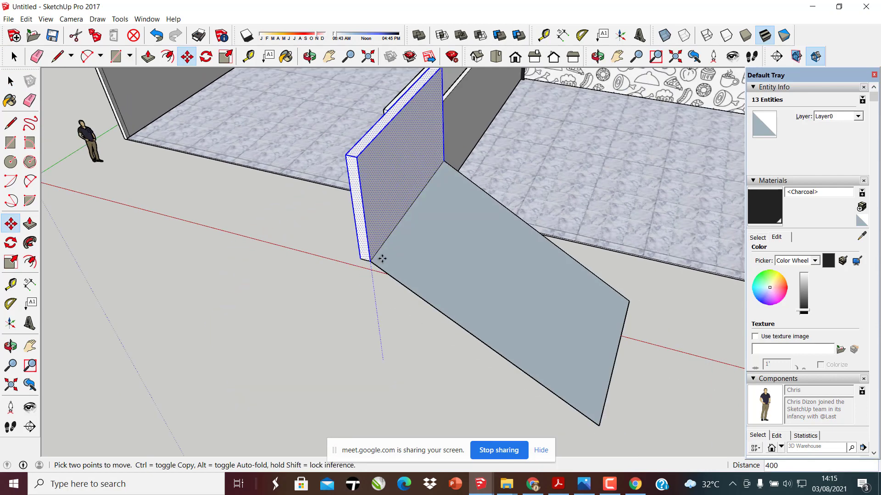
scroll(382, 259, "down", 5)
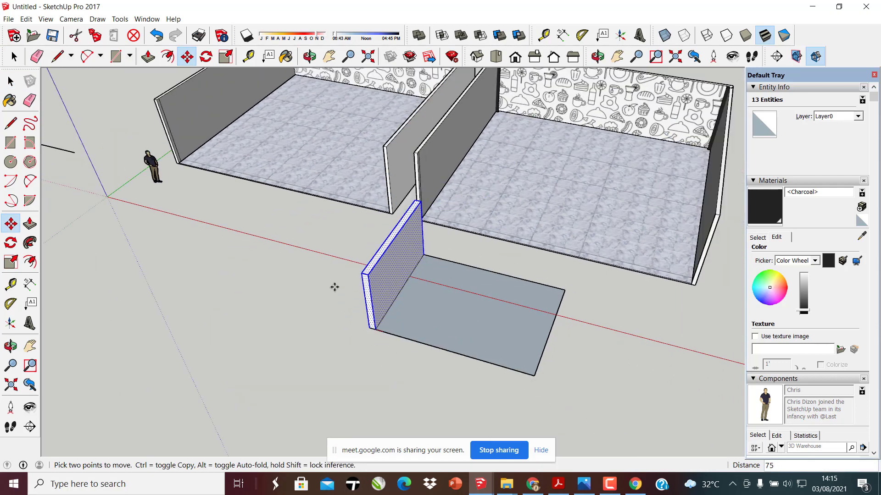
Select the copied room's dinding wall component and move it about 825 cm away from its floor and columns
left_click(10, 81)
scroll(496, 166, "up", 2)
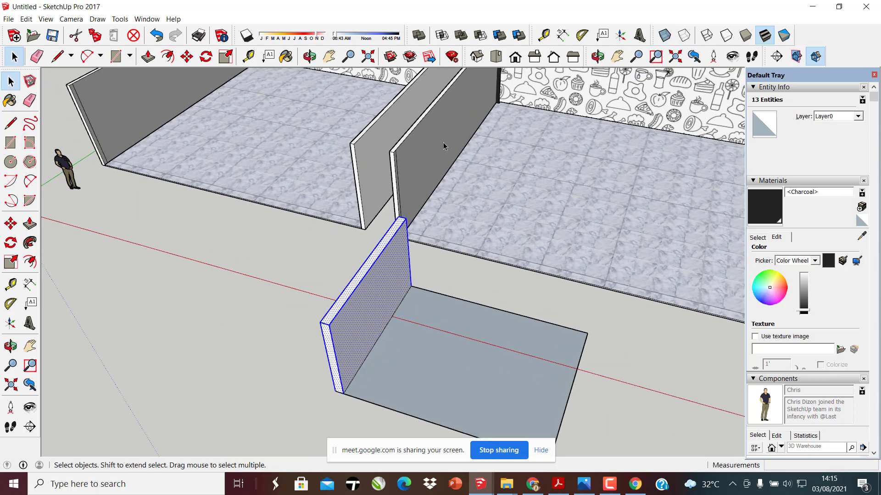
left_click(443, 146)
scroll(191, 301, "down", 3)
scroll(440, 188, "up", 4)
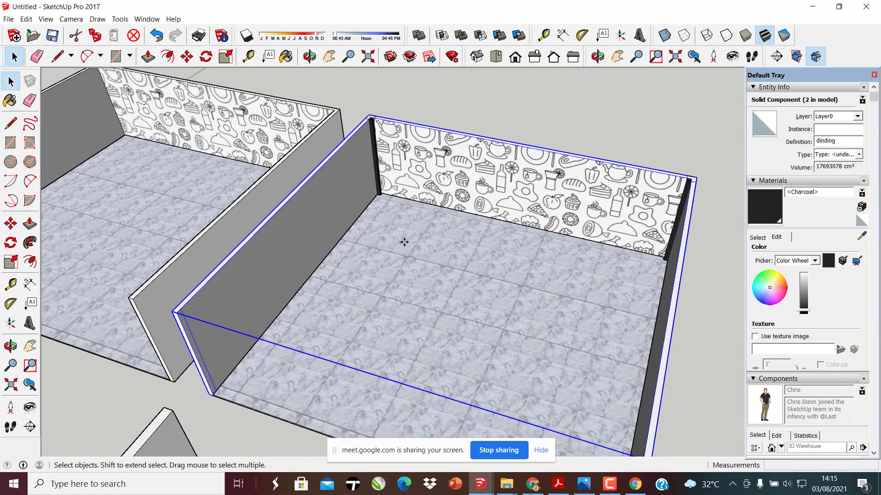
key("m")
left_click(349, 298)
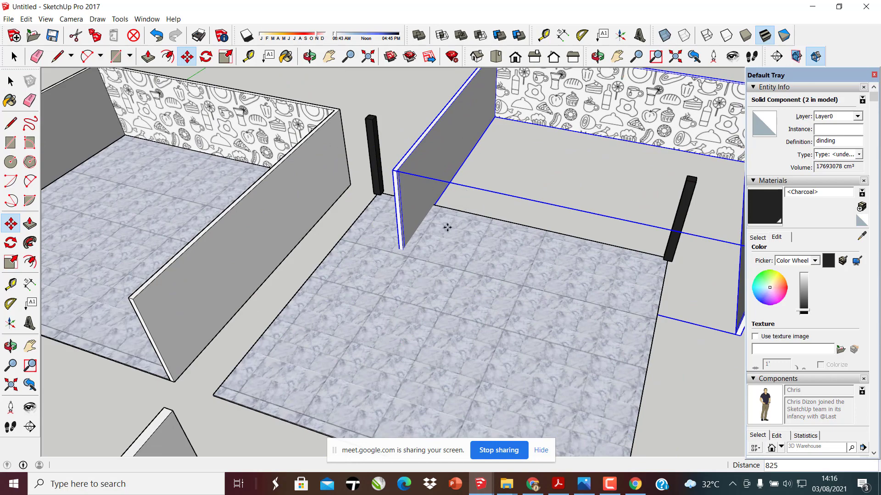
Select the copied room's lantai floor component and move it about 275 cm away from its walls and columns
scroll(373, 276, "down", 3)
scroll(389, 275, "up", 4)
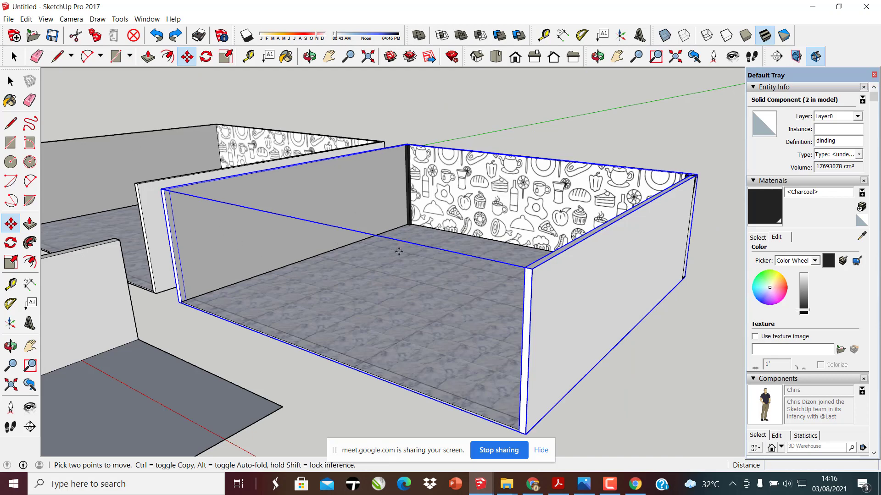
middle_click_drag(359, 239, 401, 254)
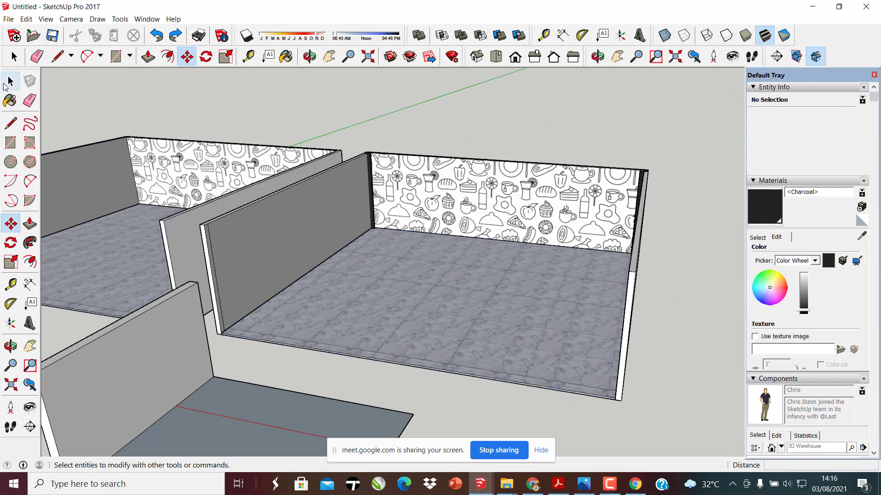
left_click(10, 81)
middle_click_drag(360, 287, 364, 320)
left_click(363, 321)
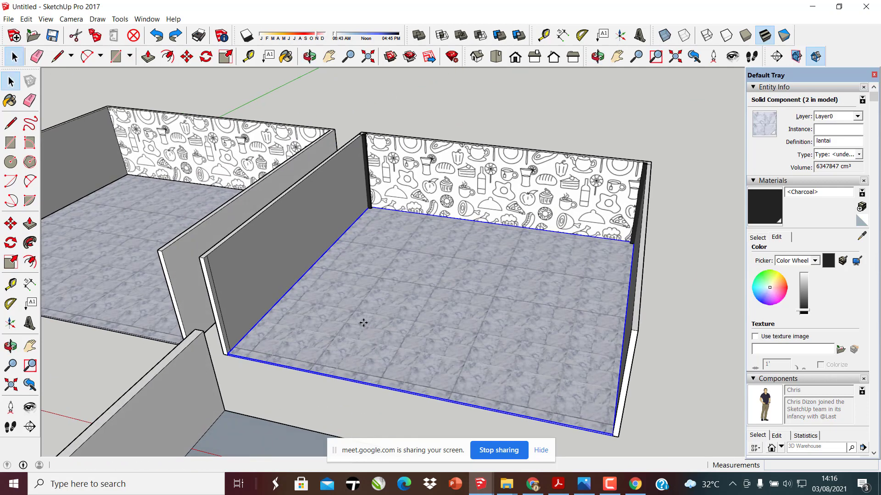
key("m")
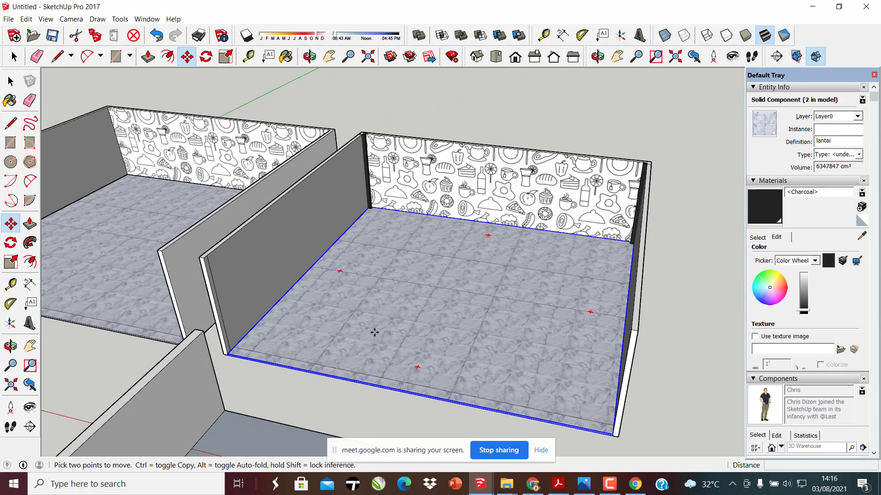
left_click(285, 338)
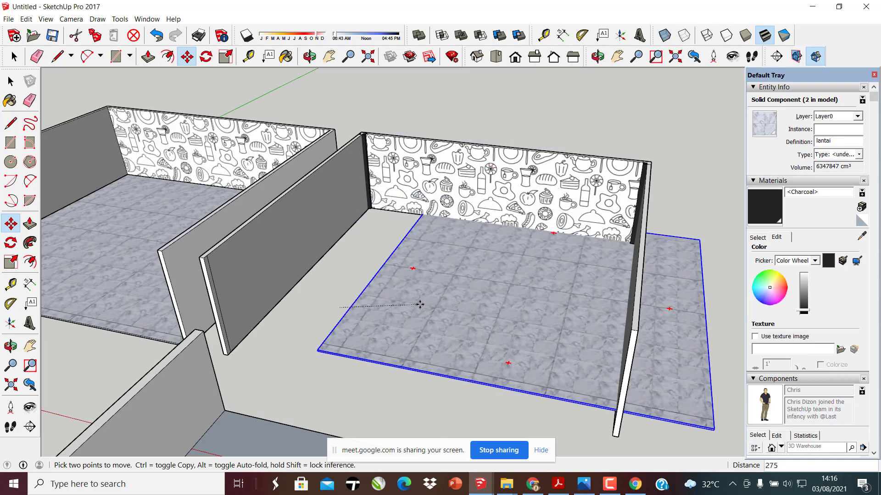
left_click(418, 304)
Select the copied room's walls, floor and columns together and make them one component with the default name and settings
left_click(10, 82)
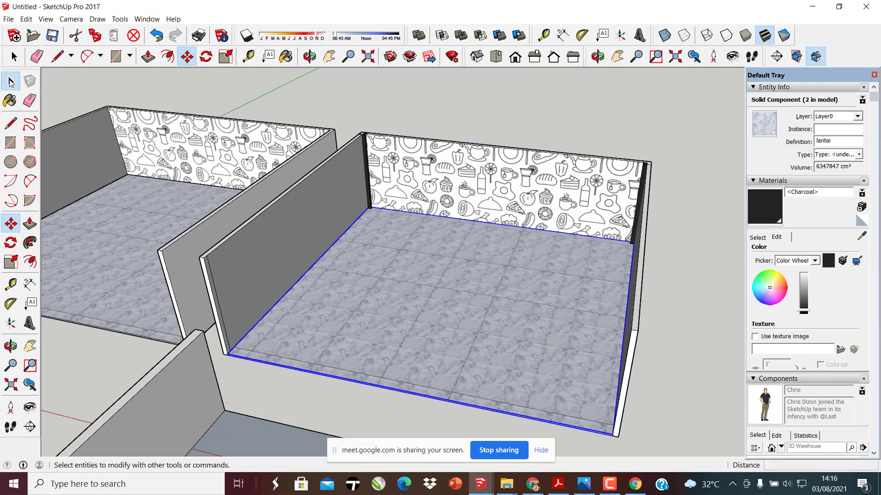
scroll(389, 314, "down", 5)
middle_click_drag(411, 289, 453, 318)
scroll(452, 319, "up", 6)
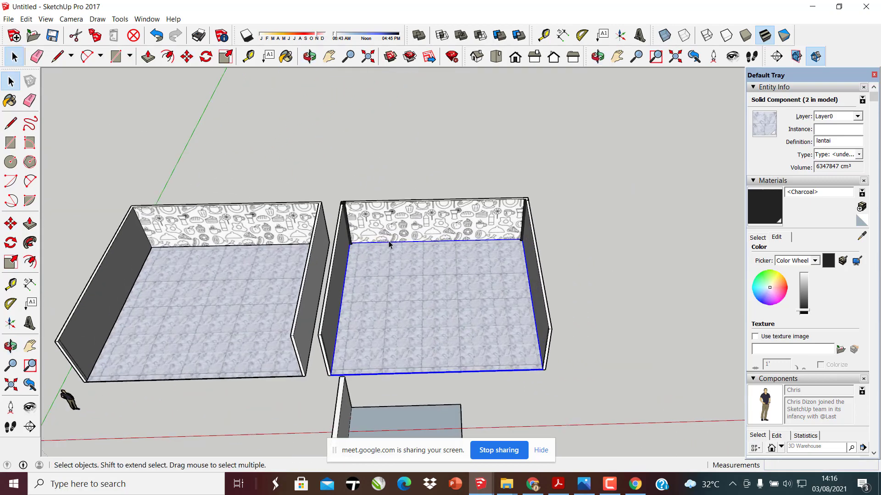
scroll(479, 244, "down", 3)
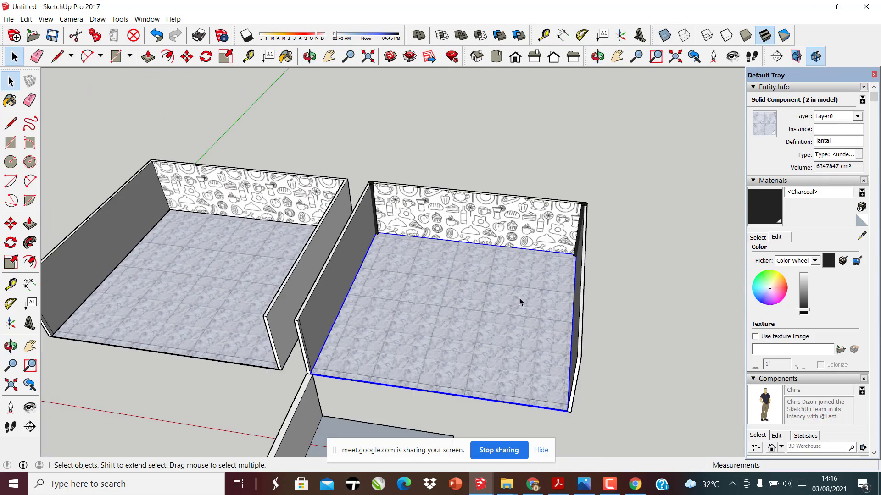
scroll(423, 304, "up", 6)
scroll(310, 225, "down", 4)
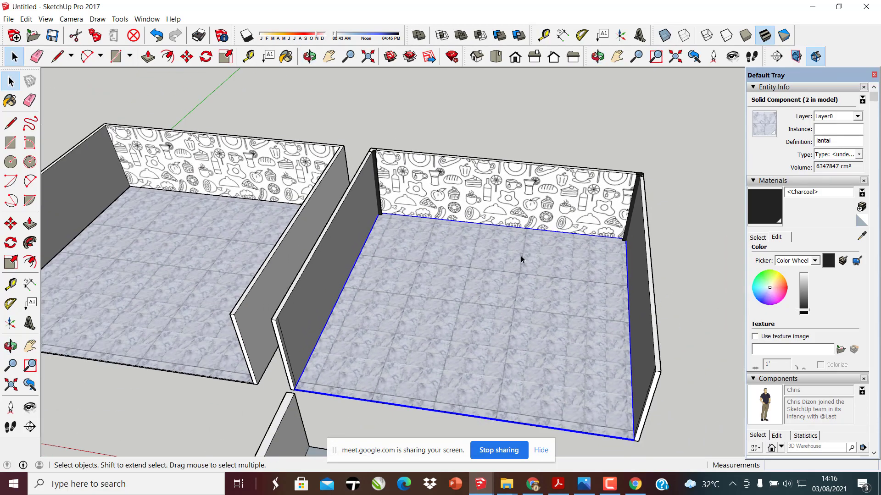
middle_click_drag(521, 255, 673, 405)
left_click_drag(442, 179, 382, 131)
scroll(490, 248, "up", 2)
right_click(490, 249)
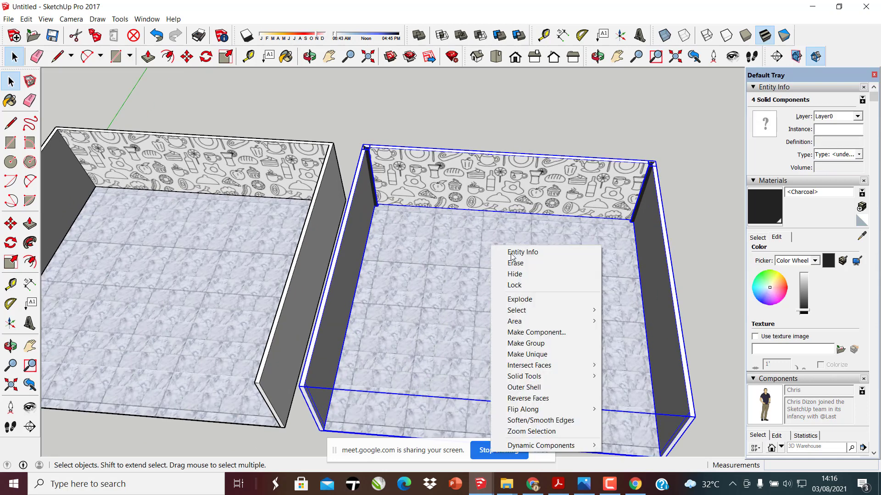
left_click(537, 333)
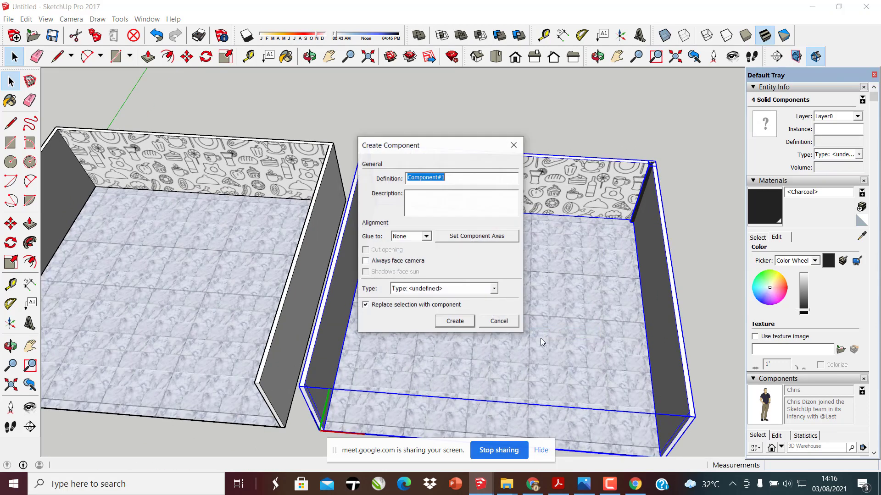
left_click(455, 321)
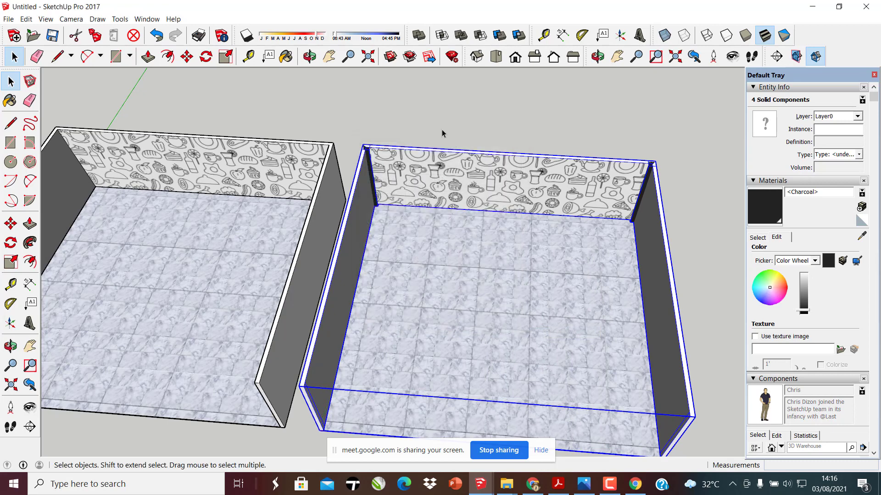
Move the combined room component about 950 cm away from the original room and undo the move
middle_click_drag(628, 291, 334, 212)
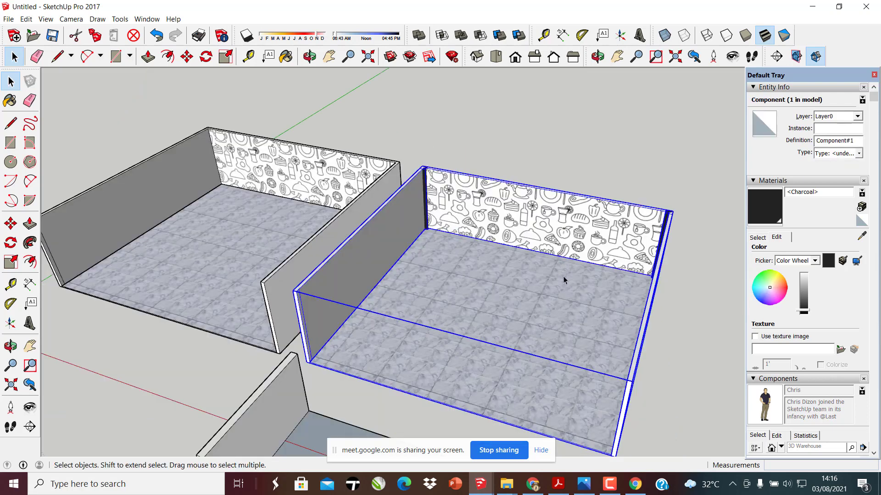
left_click(512, 145)
left_click(476, 204)
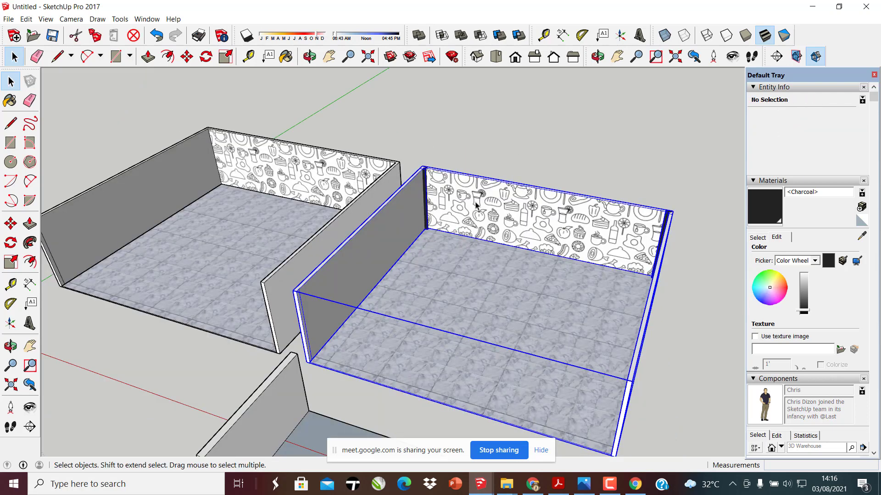
key("m")
left_click(384, 407)
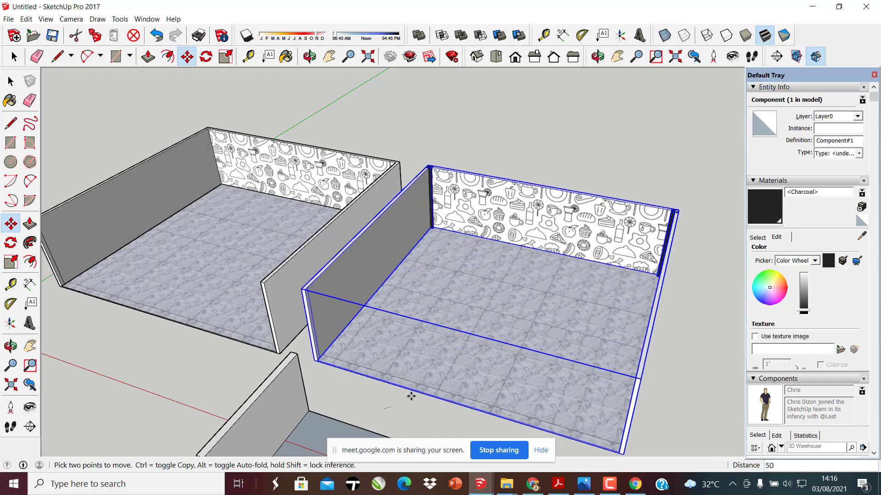
left_click(551, 299)
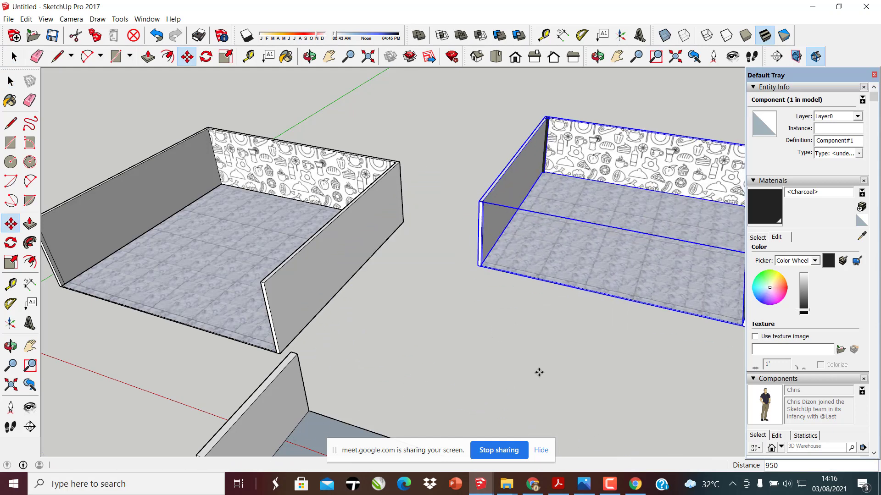
left_click(516, 289)
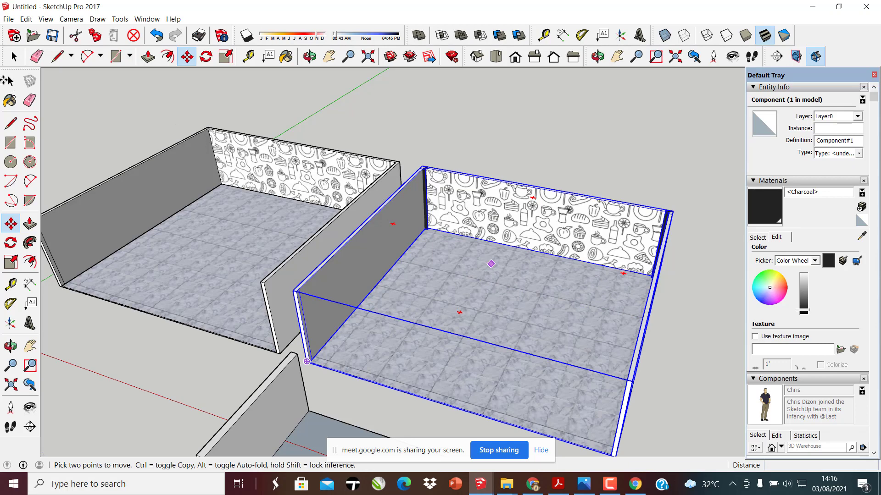
key("ctrl+z")
Switch to the SketchUp module PDF in Acrobat Reader, look through its column and offset exercises, and return to the model
left_click(539, 490)
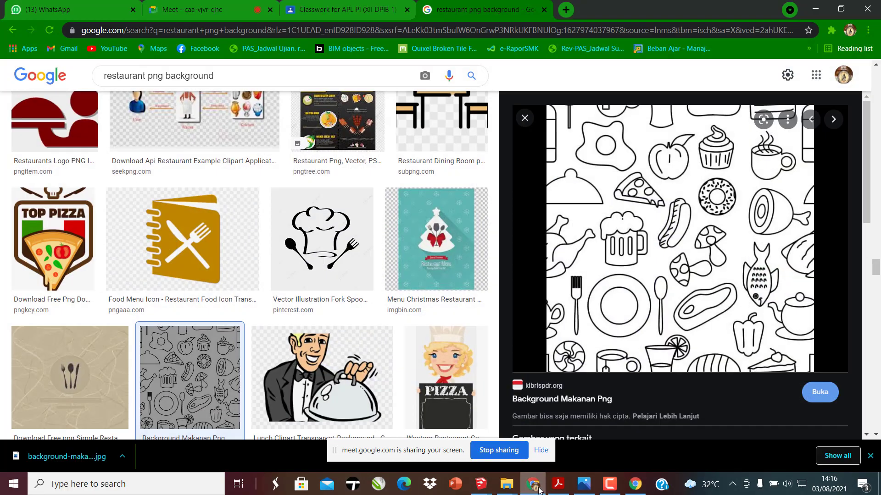
left_click(534, 486)
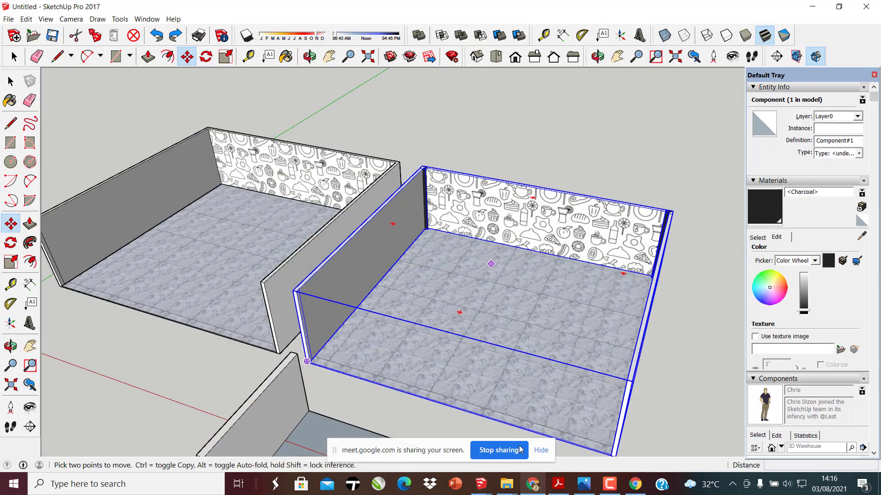
left_click(561, 489)
scroll(244, 309, "down", 10)
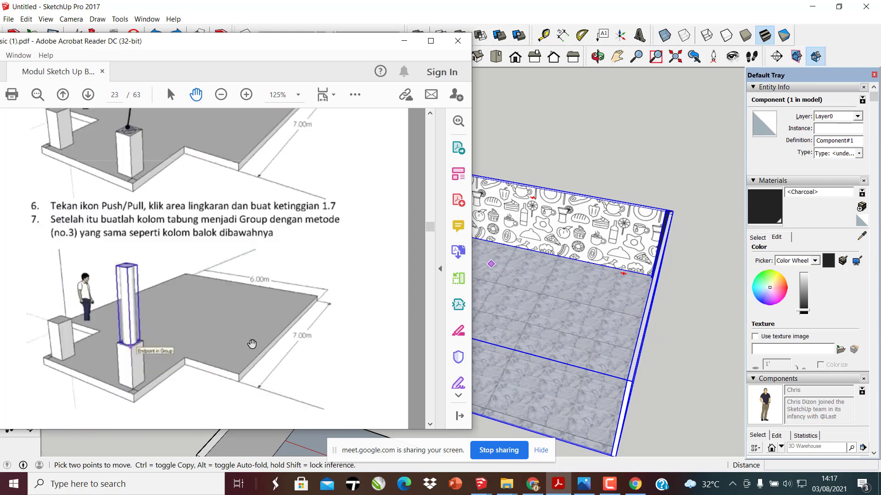
scroll(252, 344, "down", 15)
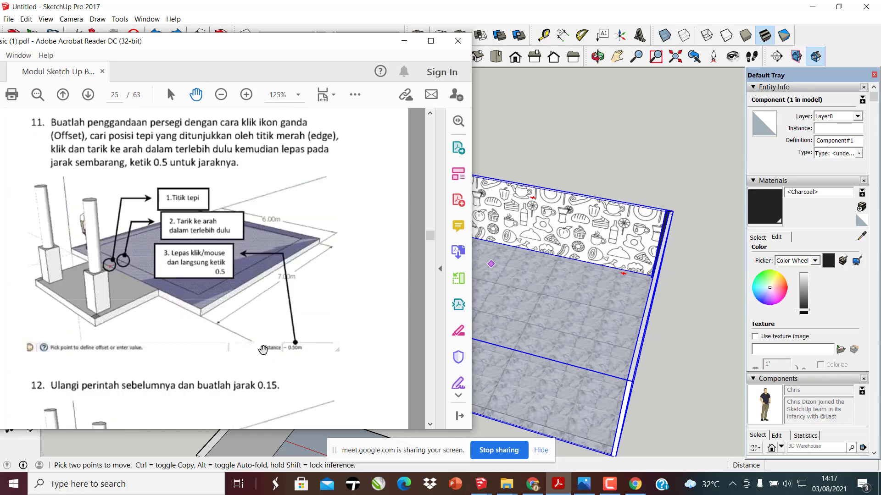
scroll(262, 350, "down", 4)
left_click(653, 160)
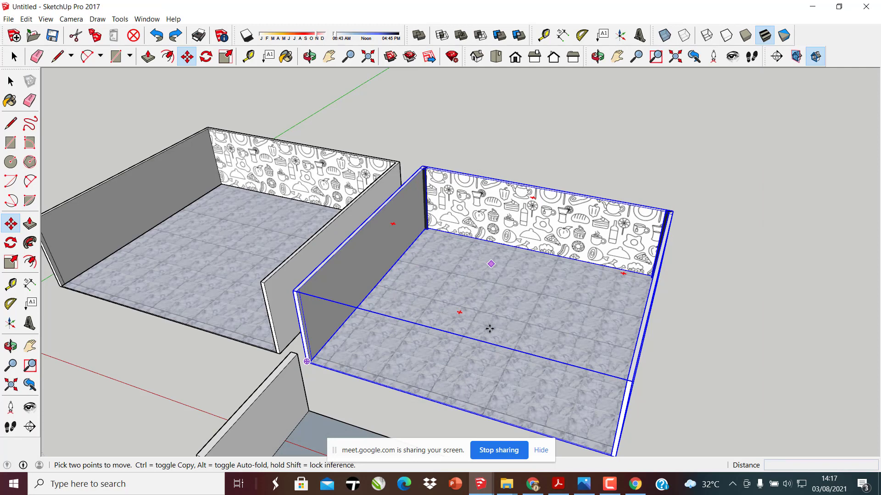
Hide the screen-sharing notice and check the Google Meet call's participants and messages in Chrome alongside the model
left_click(541, 451)
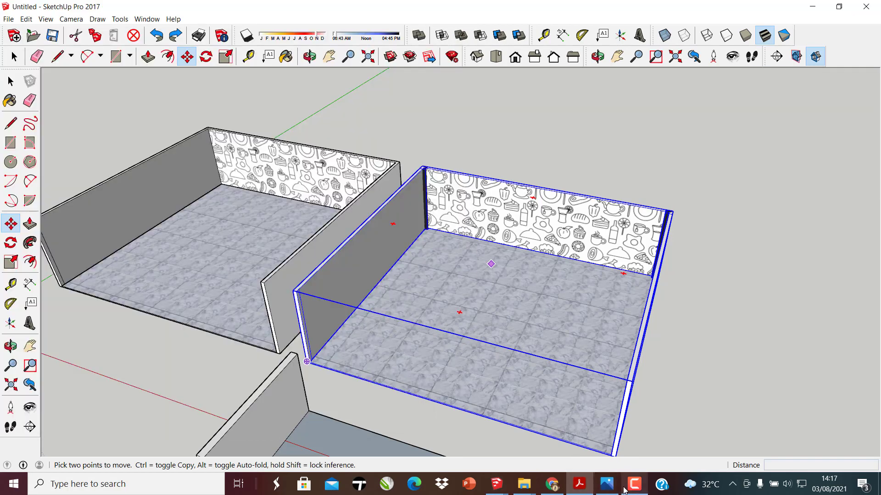
left_click(552, 484)
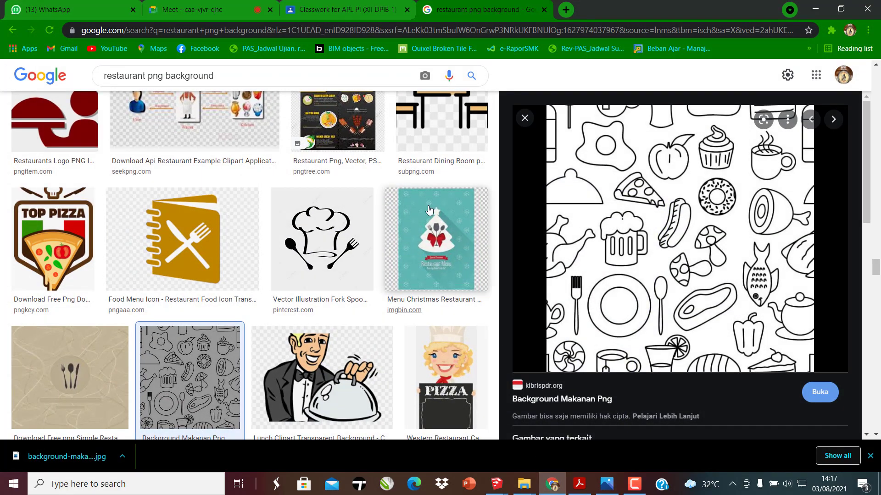
left_click(221, 4)
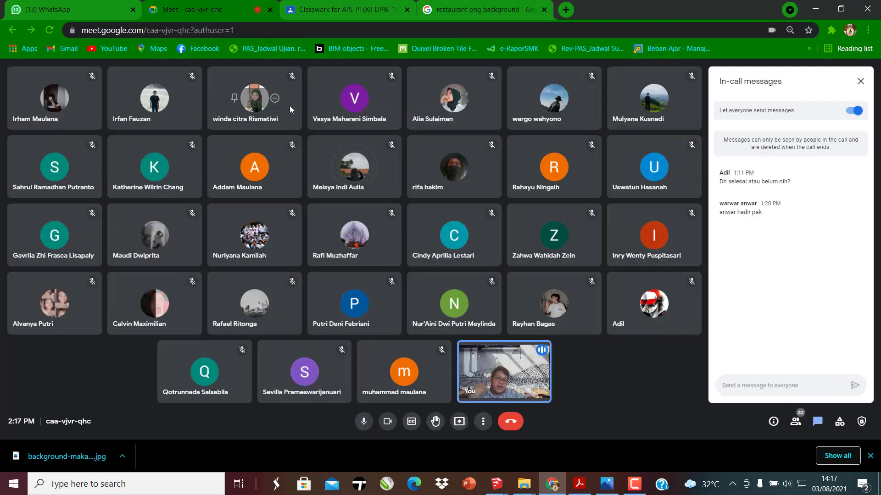
key("alt+Tab")
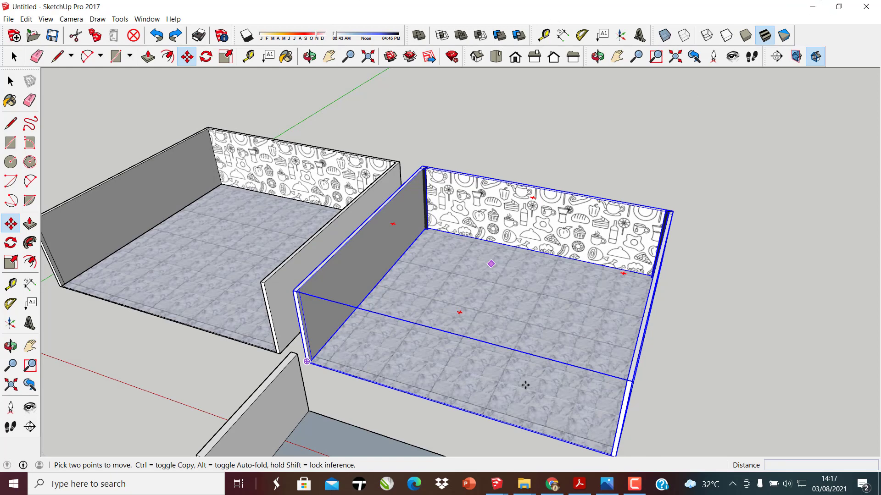
left_click(554, 490)
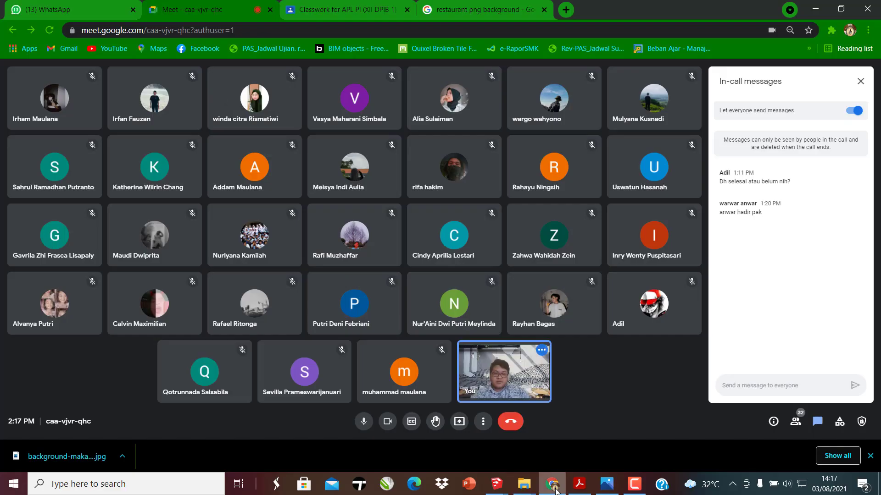
key("alt+Tab")
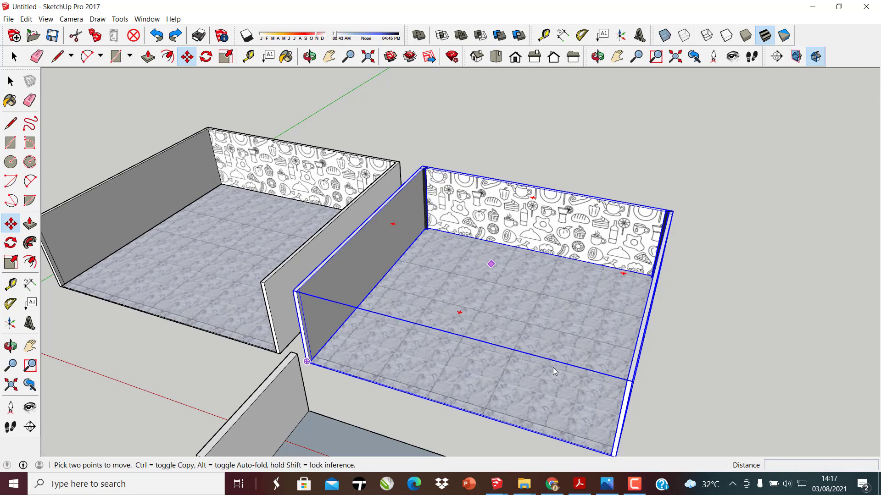
left_click(554, 489)
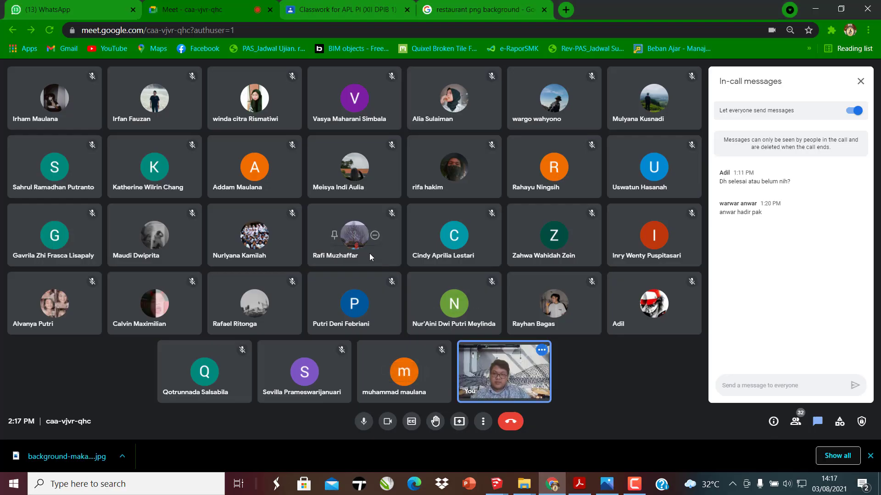
key("alt+Tab")
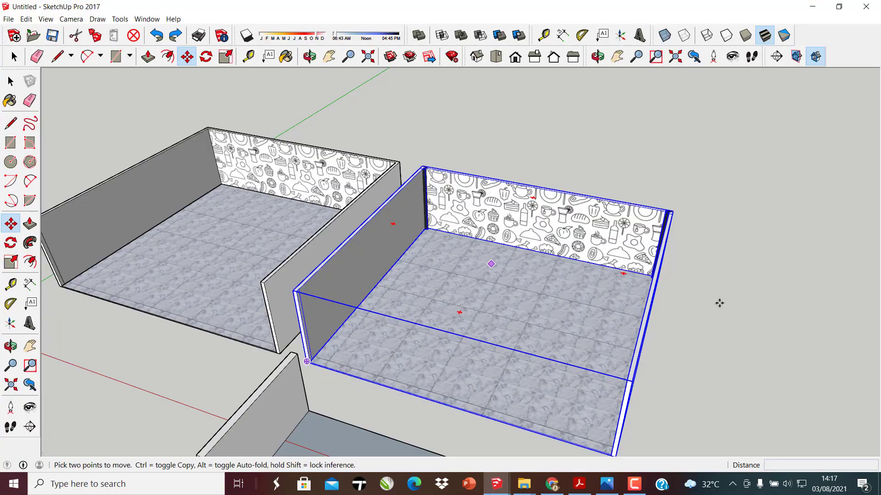
left_click(552, 484)
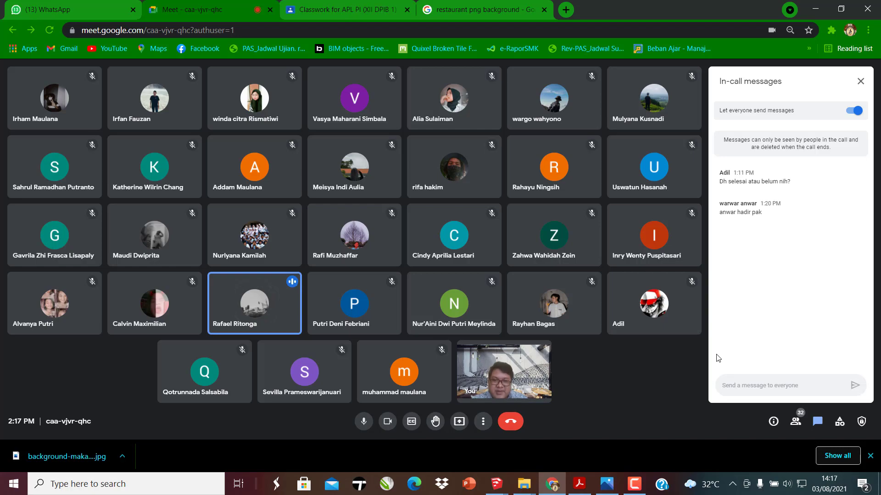
key("alt+Tab")
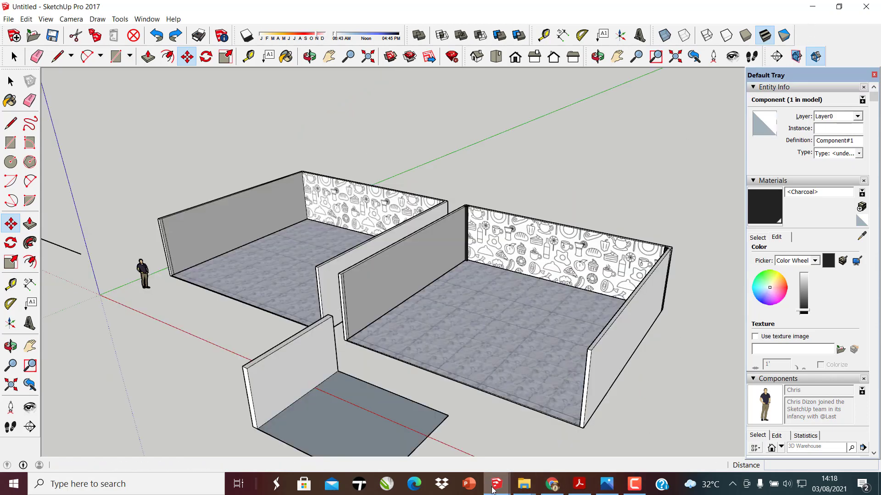
mouse_move(493, 489)
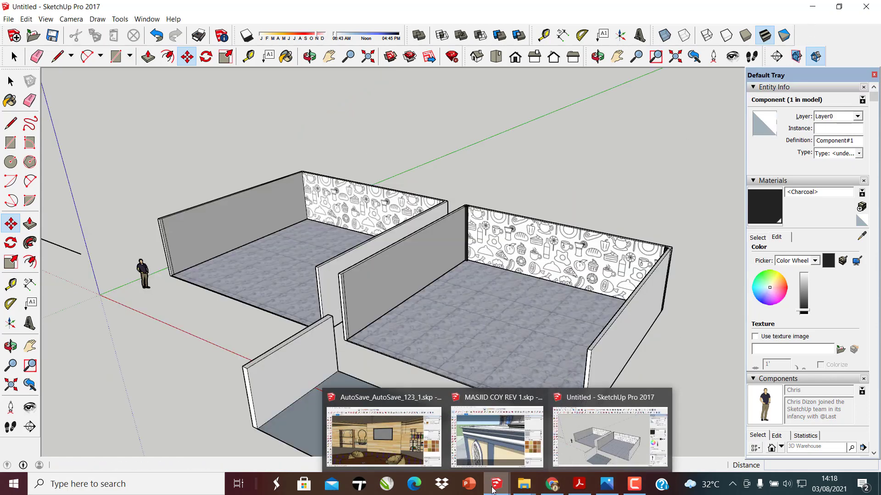
Switch to the Google Meet call in Chrome and present the entire screen
left_click(553, 488)
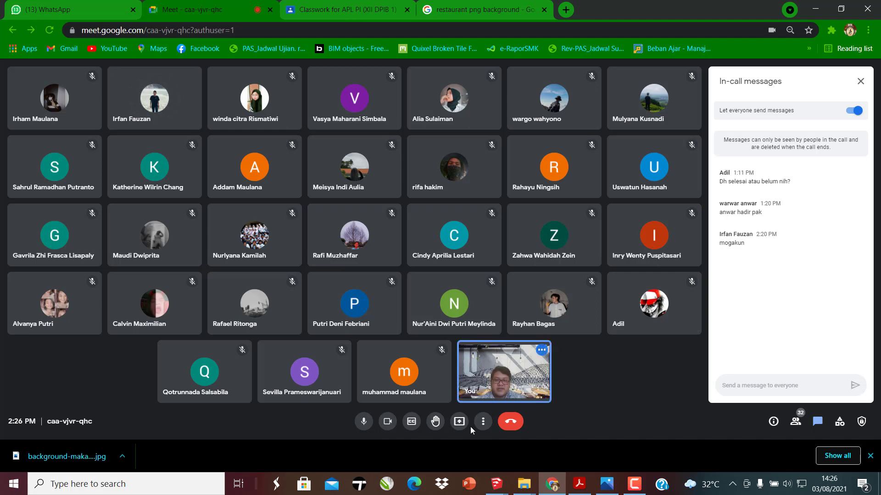
left_click(459, 421)
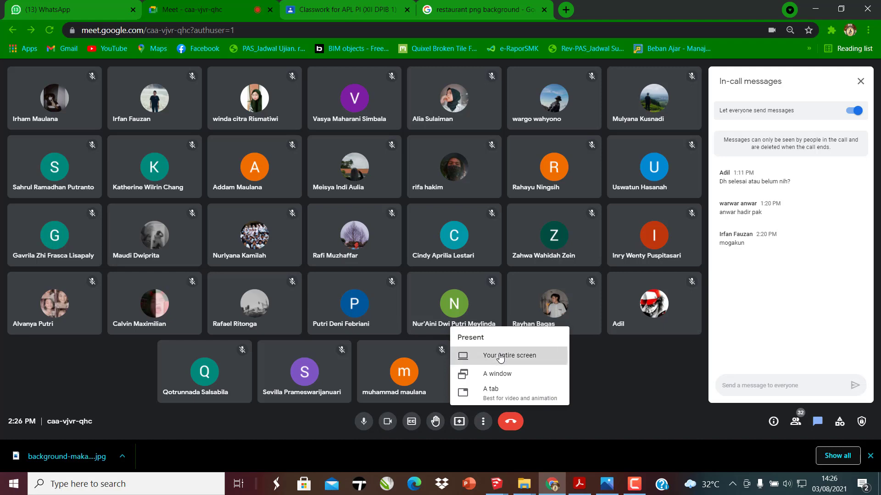
left_click(502, 356)
left_click(448, 206)
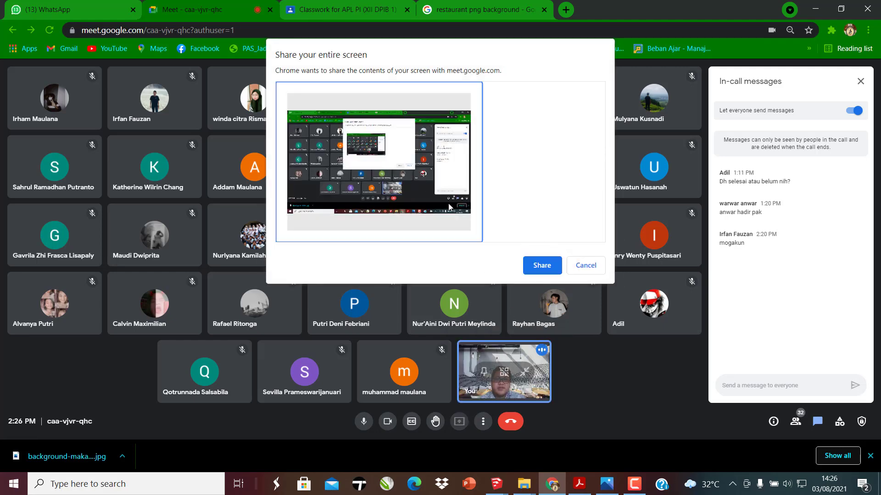
left_click(541, 265)
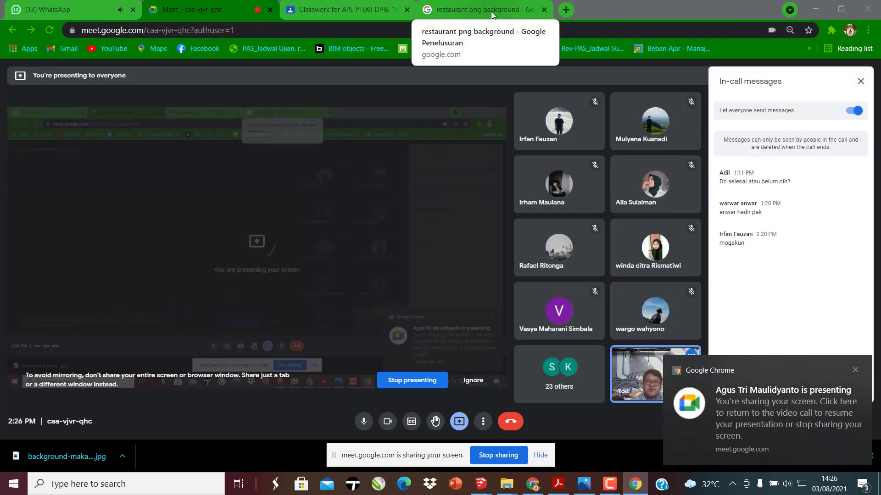
Go to the restaurant image search page and enter "3d ware" as a new web search
left_click(461, 9)
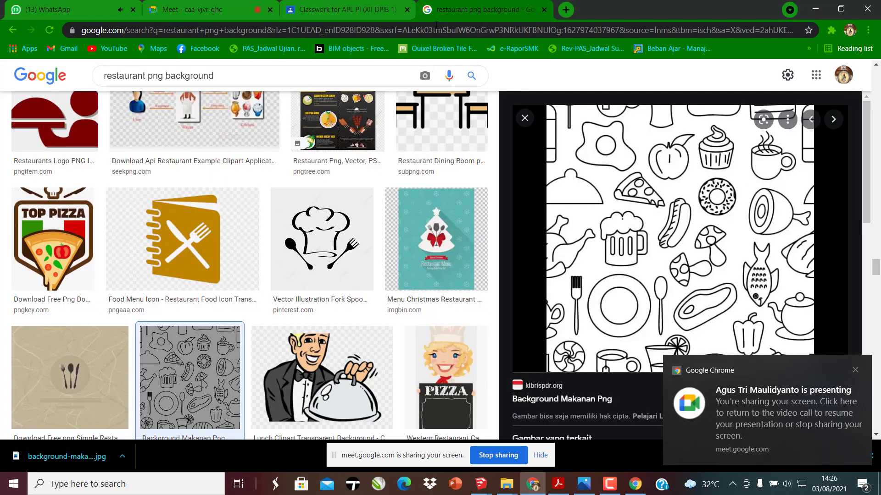
left_click(344, 31)
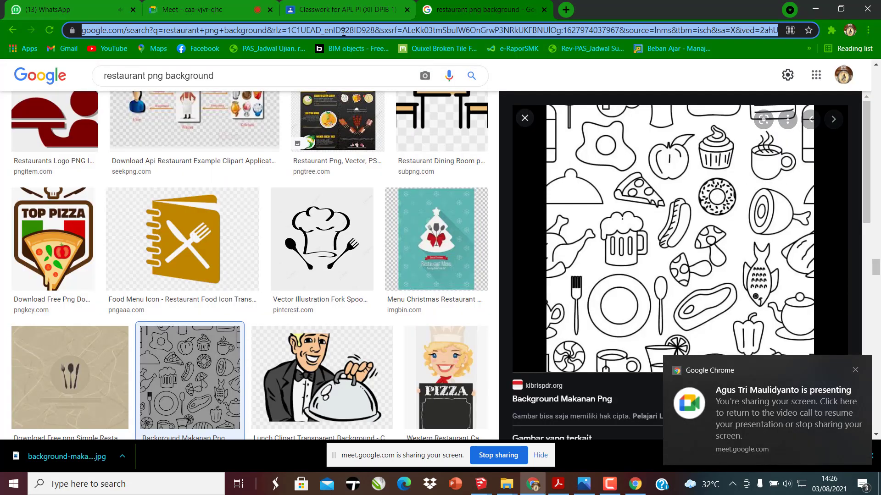
type("3d ware")
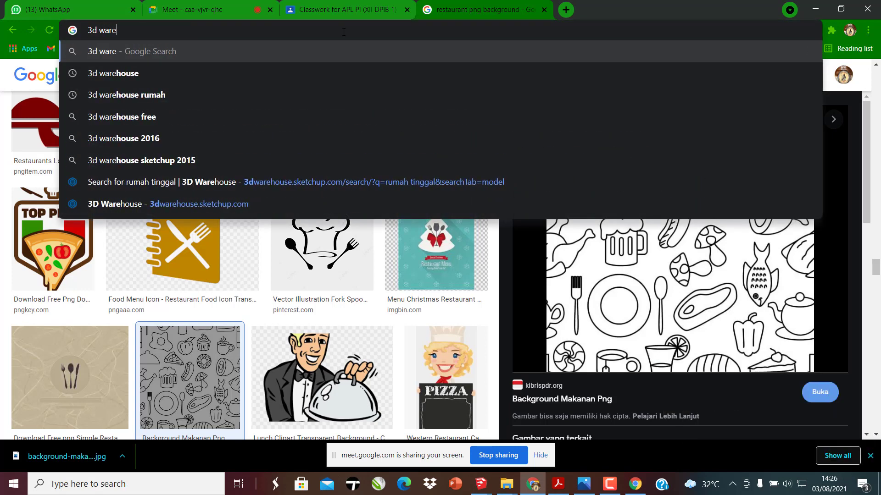
Search the web for "3d warehouse" and open the 3D Warehouse site
type("house")
key("Return")
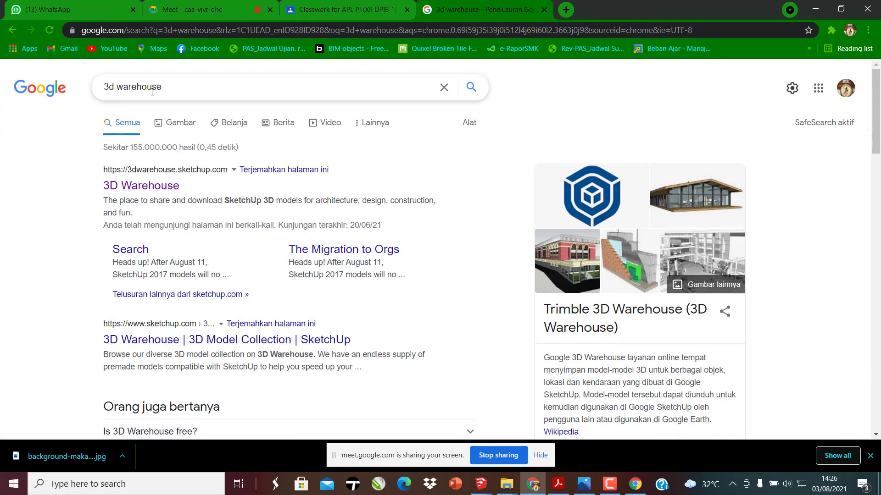
left_click(145, 192)
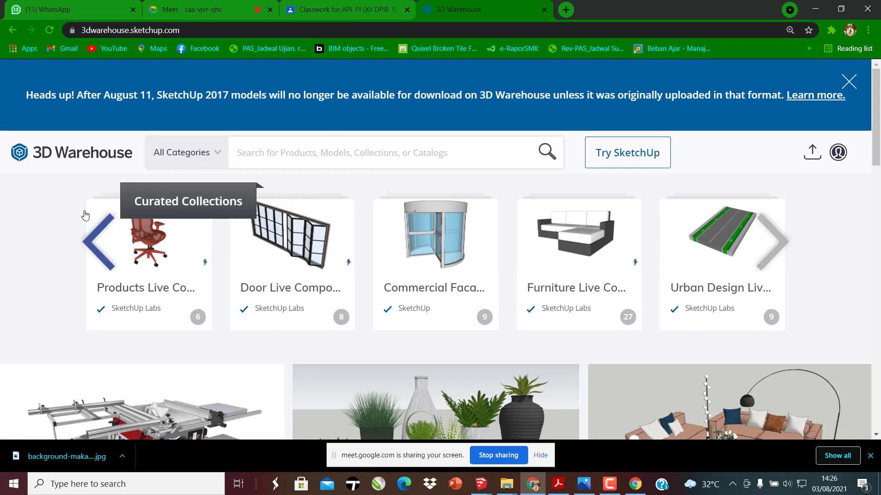
Search 3D Warehouse for "sofa" in all categories
scroll(331, 306, "down", 3)
scroll(331, 305, "up", 1)
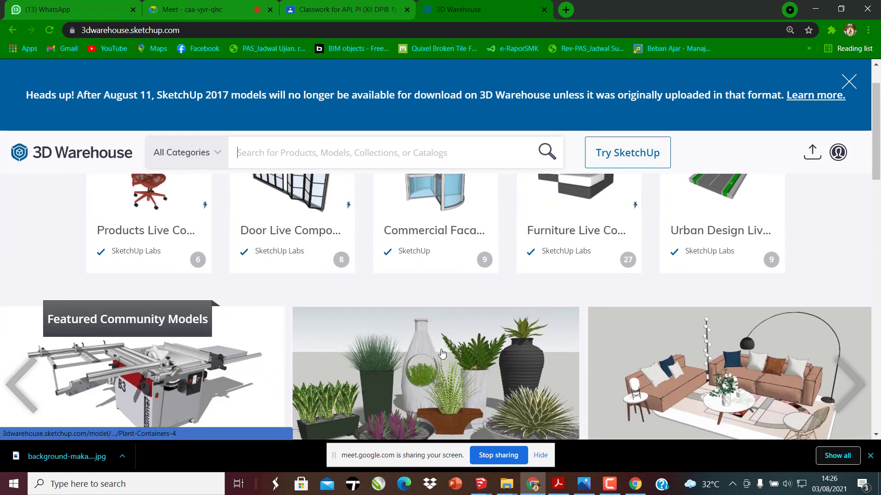
scroll(385, 269, "up", 1)
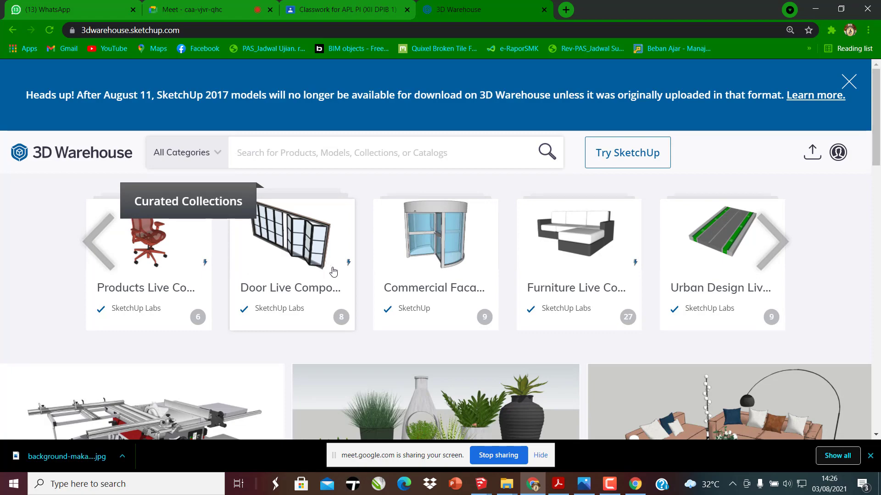
scroll(436, 349, "down", 2)
scroll(510, 389, "down", 6)
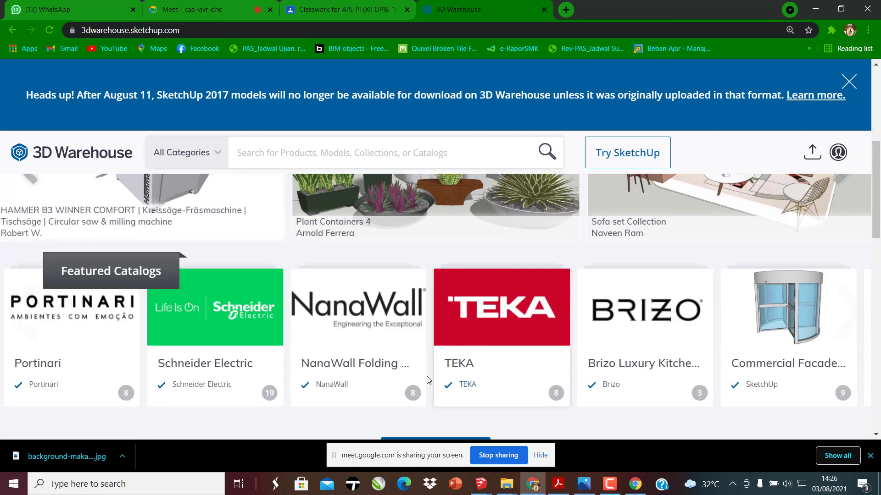
scroll(423, 350, "up", 8)
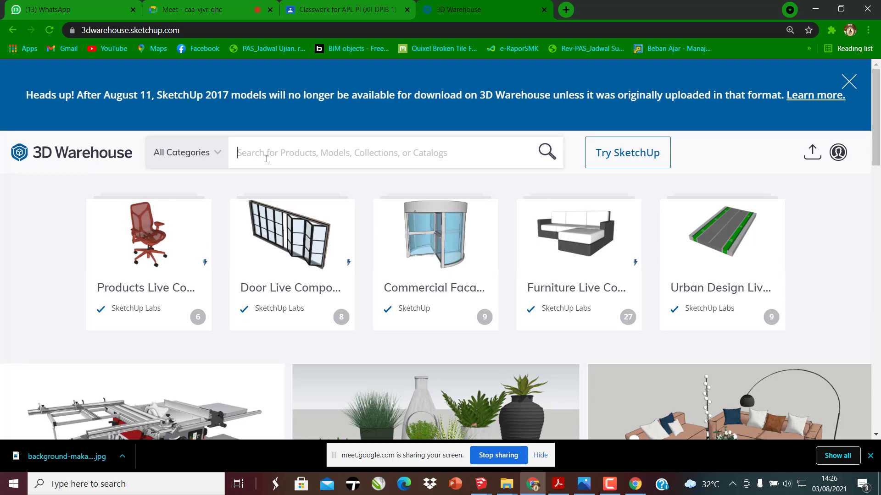
type("lema")
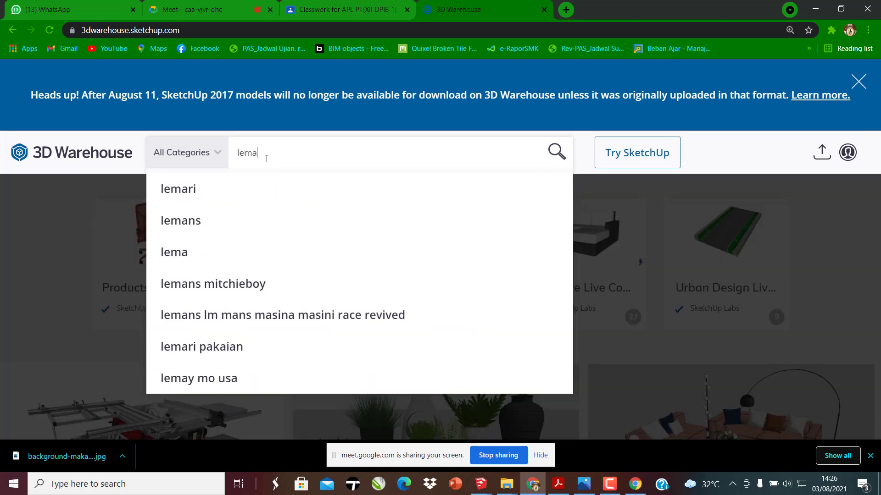
key("BackSpace")
key("BackSpace")
type("sofa")
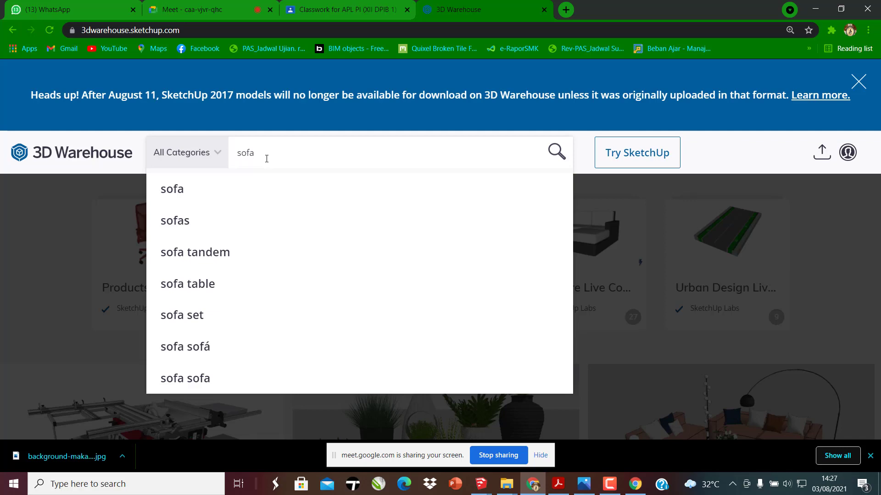
key("Return")
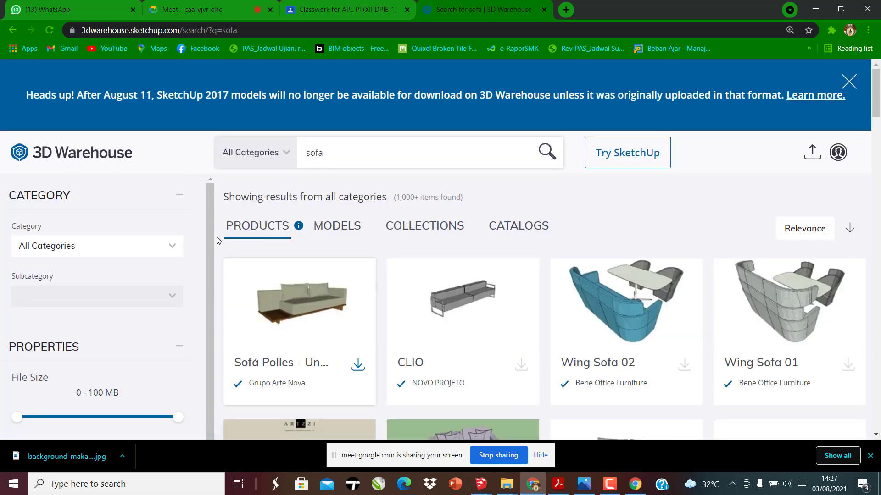
Look through the product results for sofas to see which furniture models are offered
scroll(362, 274, "down", 1)
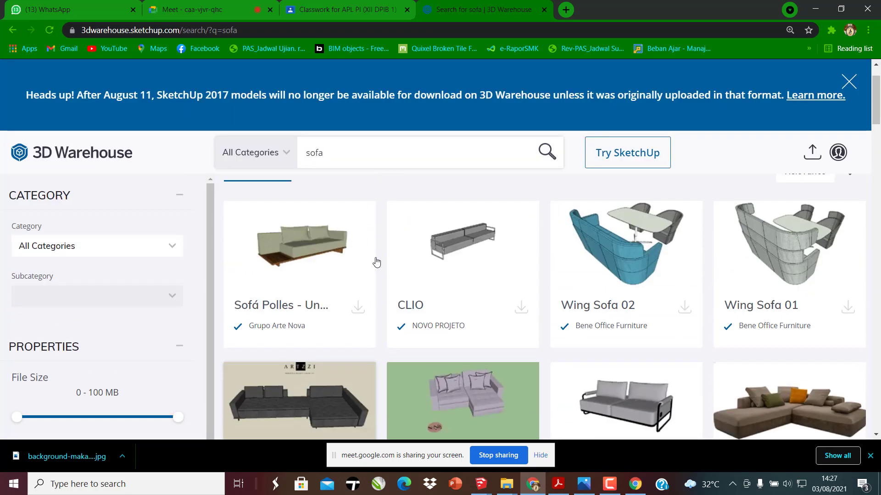
scroll(300, 237, "up", 1)
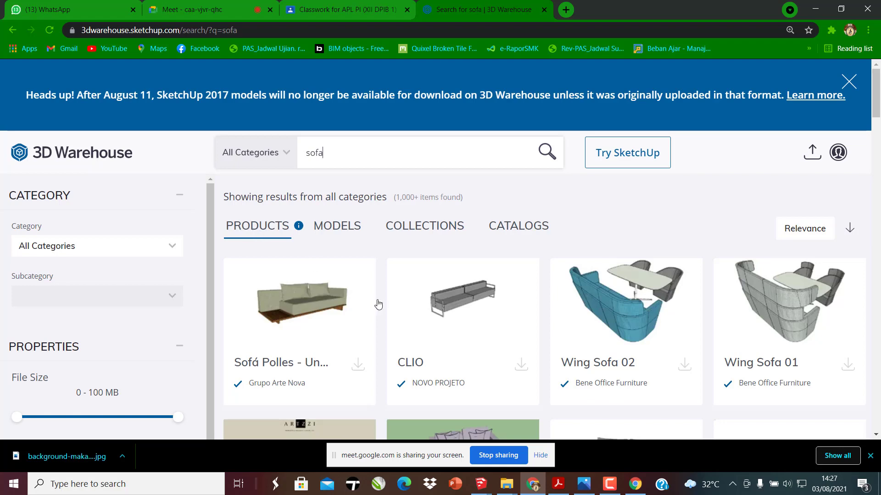
scroll(378, 304, "down", 7)
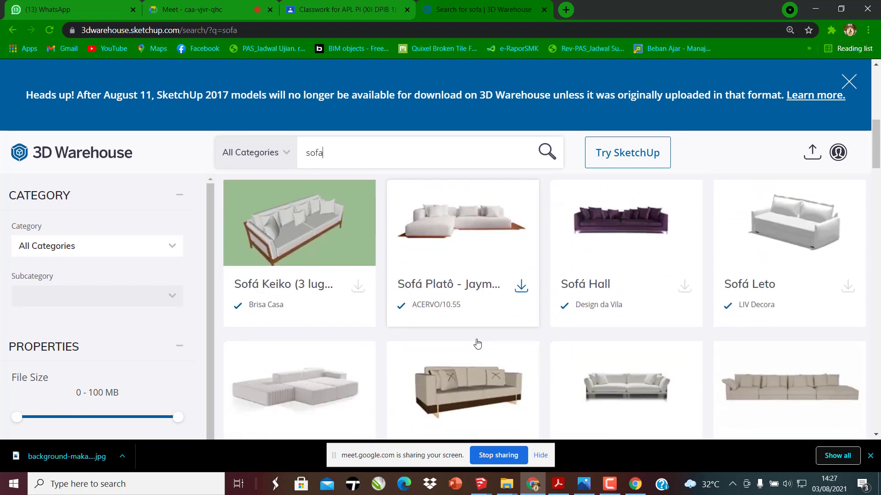
scroll(477, 343, "down", 3)
scroll(321, 338, "down", 2)
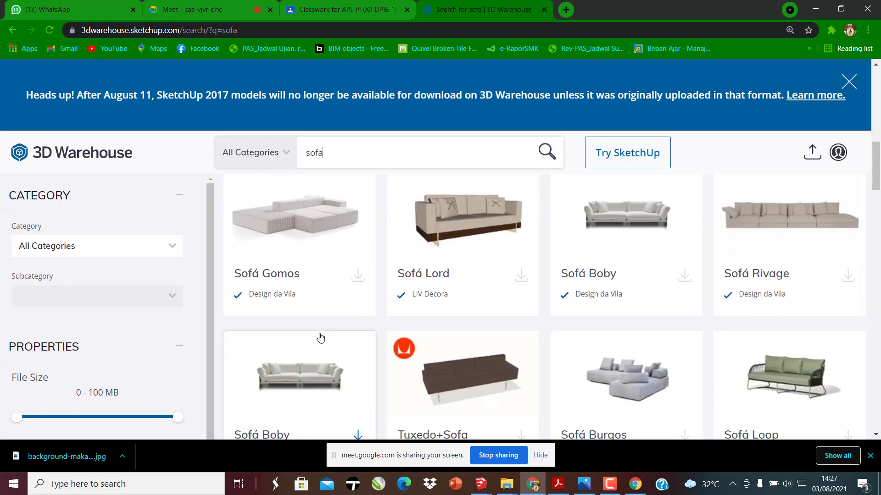
scroll(443, 354, "down", 7)
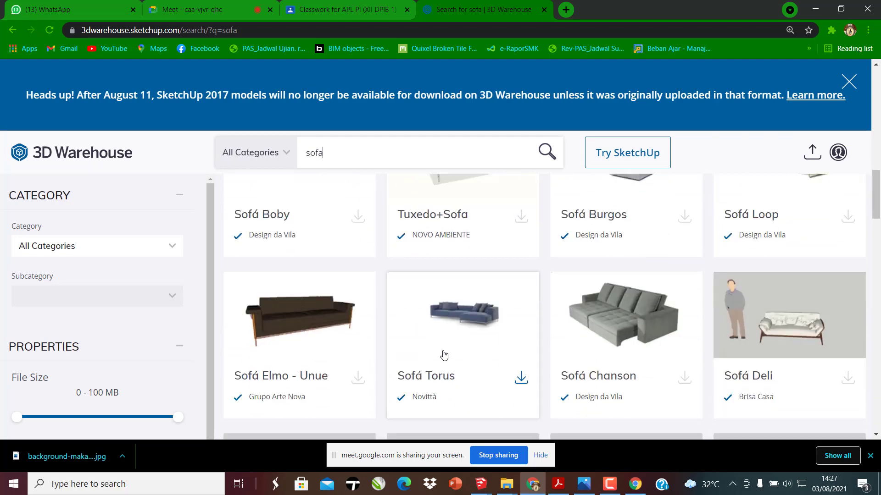
scroll(443, 354, "down", 3)
scroll(303, 259, "up", 20)
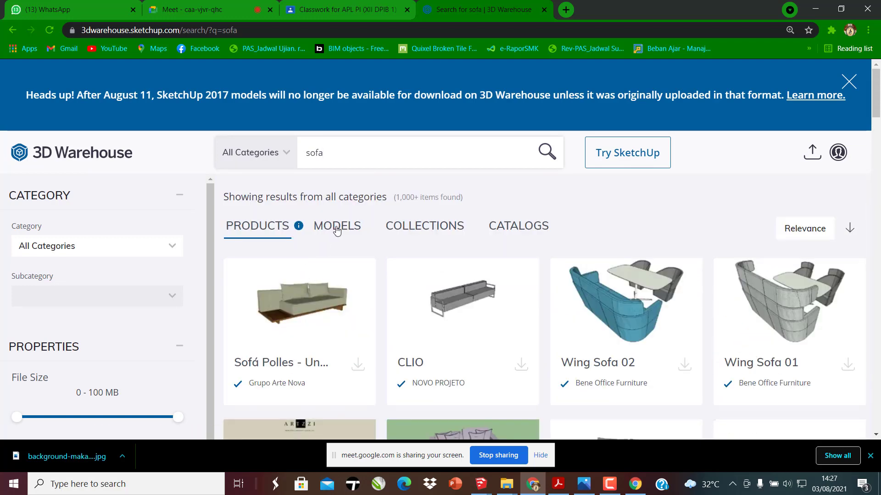
Restrict the sofa results to models and open the details of the grey tufted sofa with patterned cushions
left_click(337, 231)
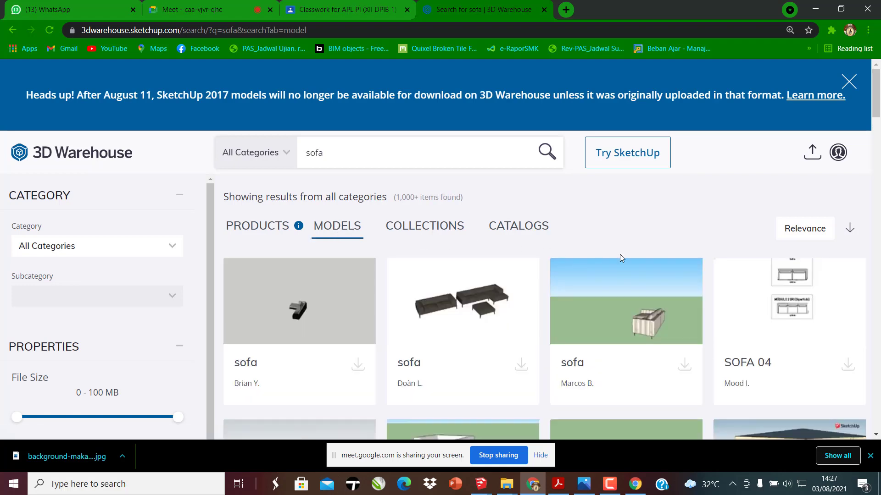
scroll(507, 318, "down", 3)
scroll(506, 317, "down", 1)
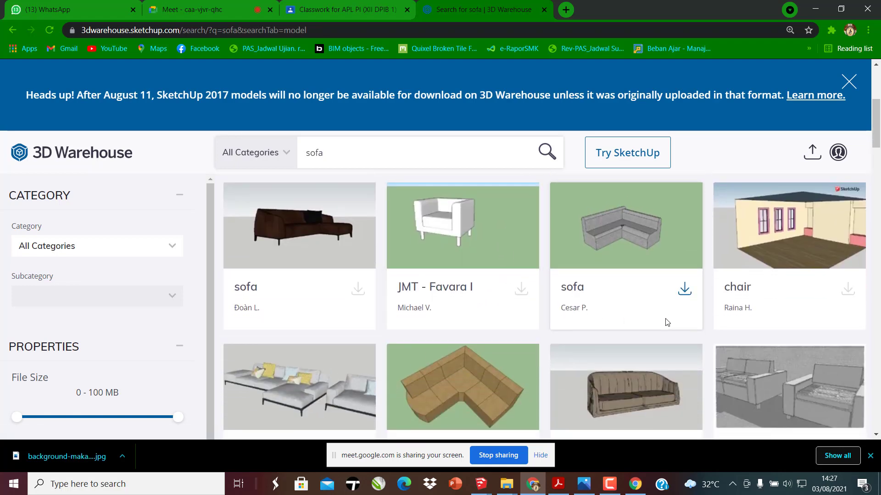
scroll(668, 321, "down", 6)
scroll(591, 319, "down", 10)
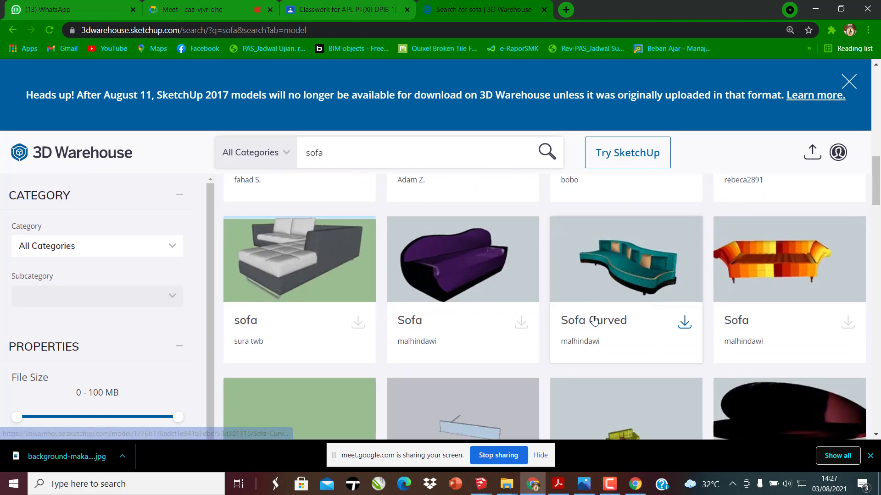
scroll(587, 323, "down", 3)
scroll(504, 275, "up", 4)
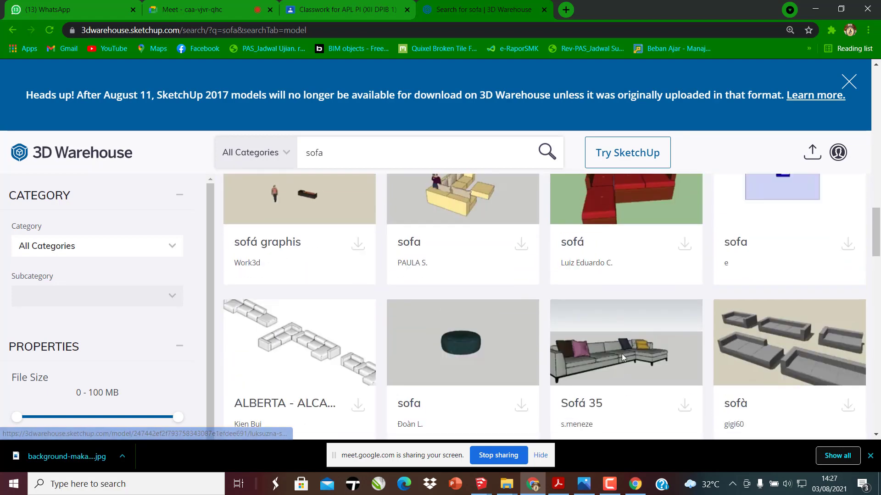
scroll(541, 338, "down", 13)
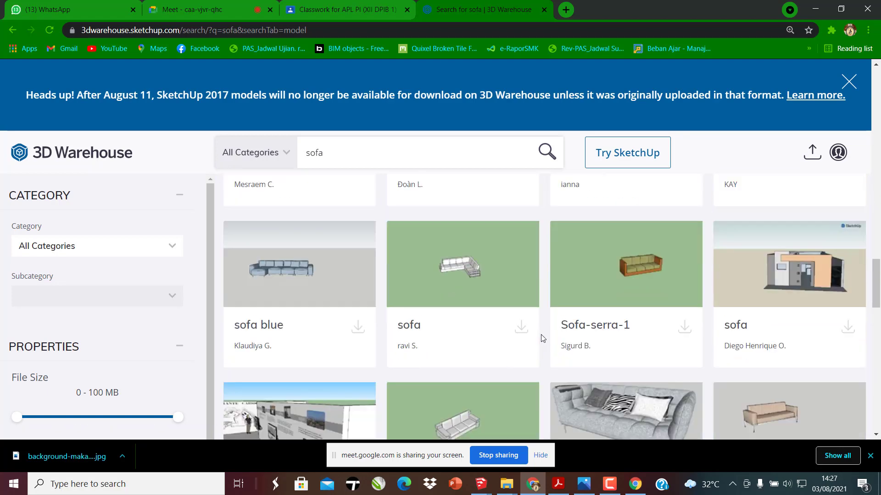
scroll(541, 339, "up", 10)
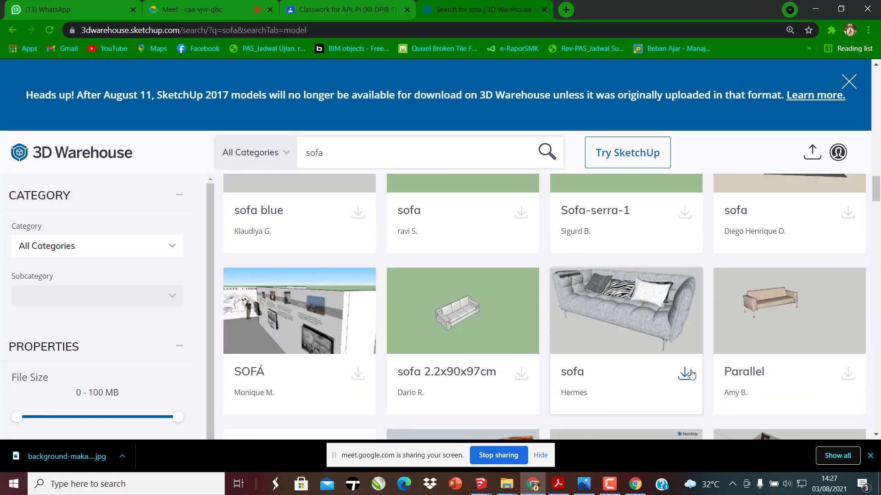
left_click(617, 309)
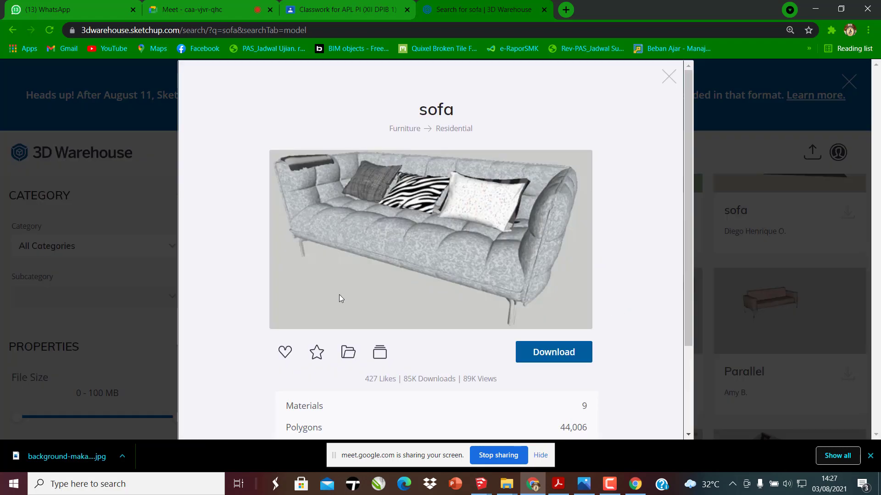
scroll(439, 288, "down", 3)
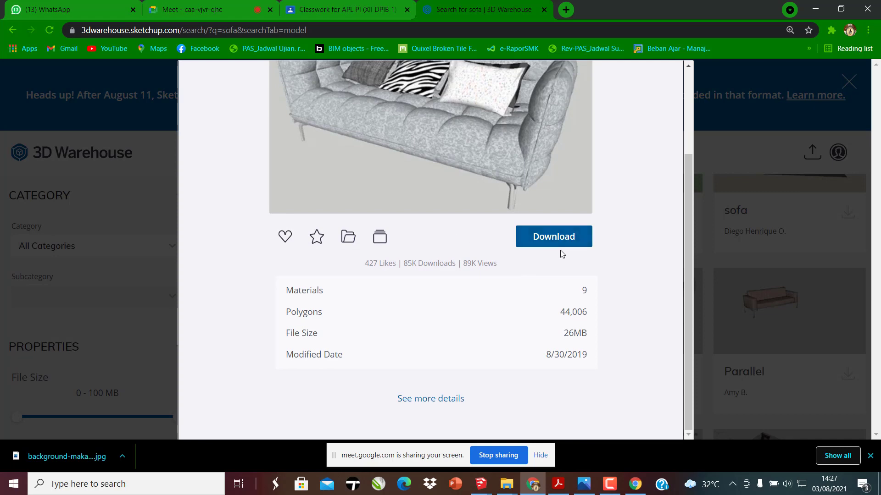
scroll(532, 351, "up", 3)
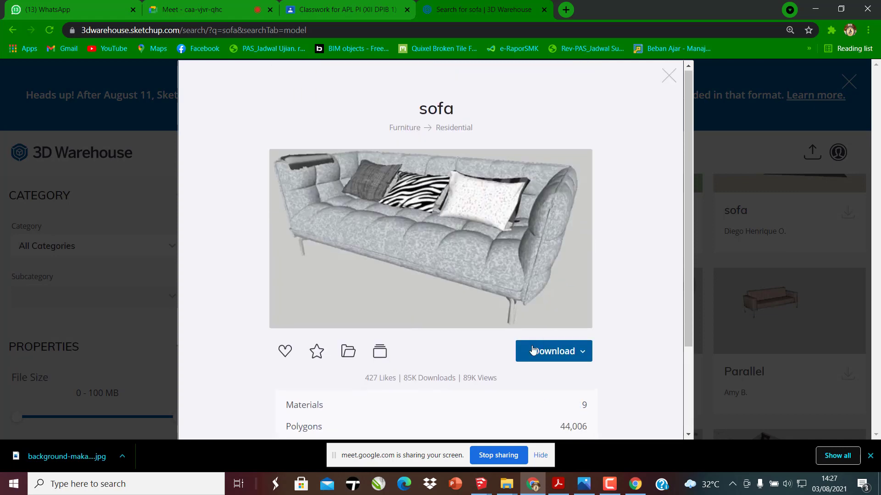
Request the download of the grey sofa and sign in to 3D Warehouse with the Gmail account through Google
left_click(584, 353)
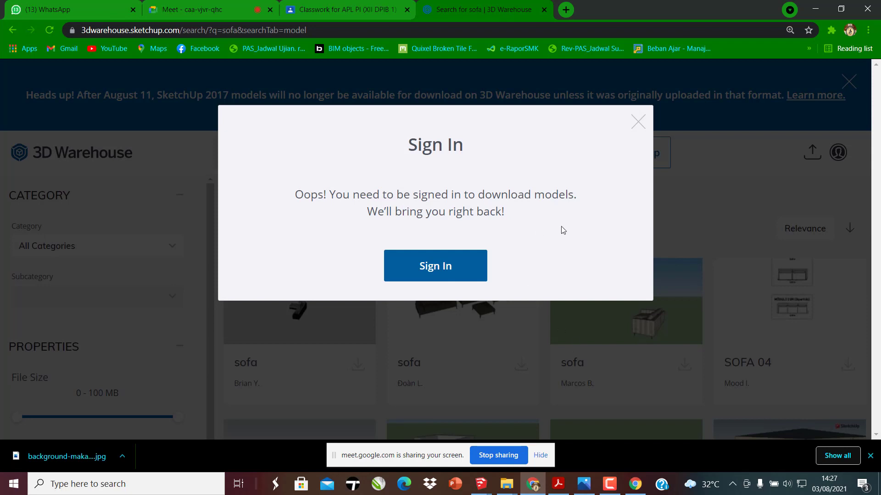
left_click(441, 272)
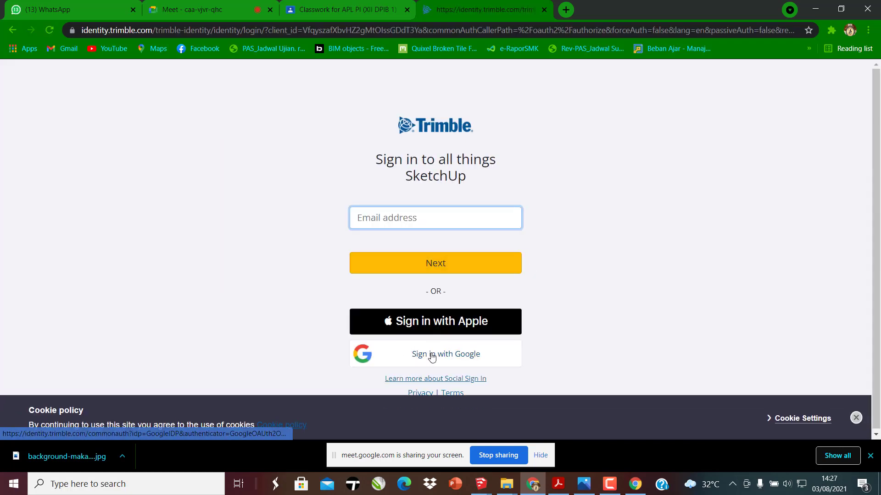
left_click(439, 356)
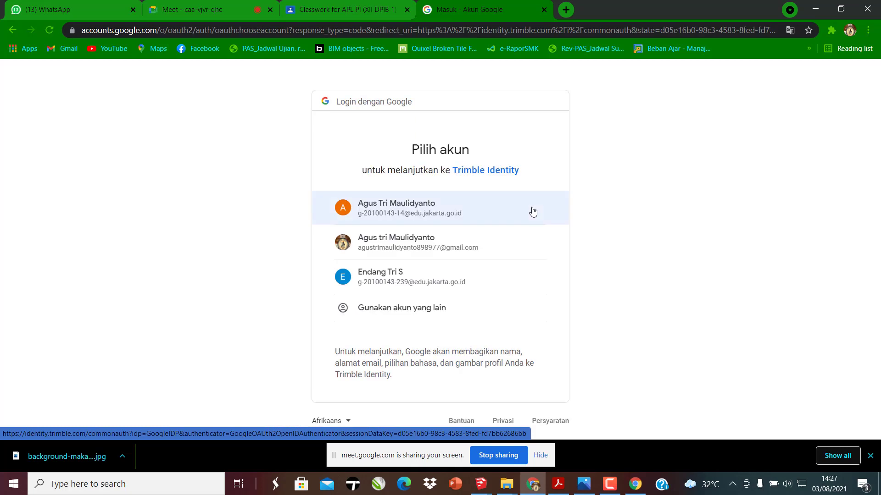
left_click(397, 249)
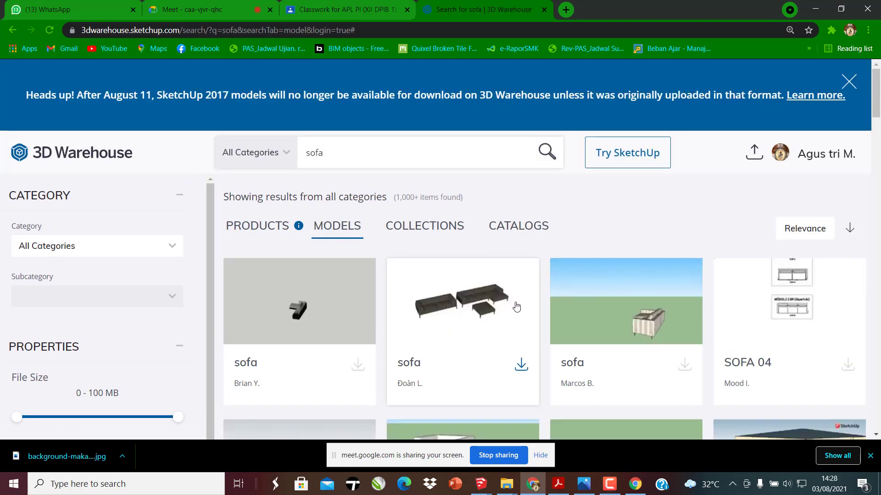
Find the Sofá 35 corner sofa among the model results and download it as a SketchUp 2017 model
scroll(516, 306, "down", 12)
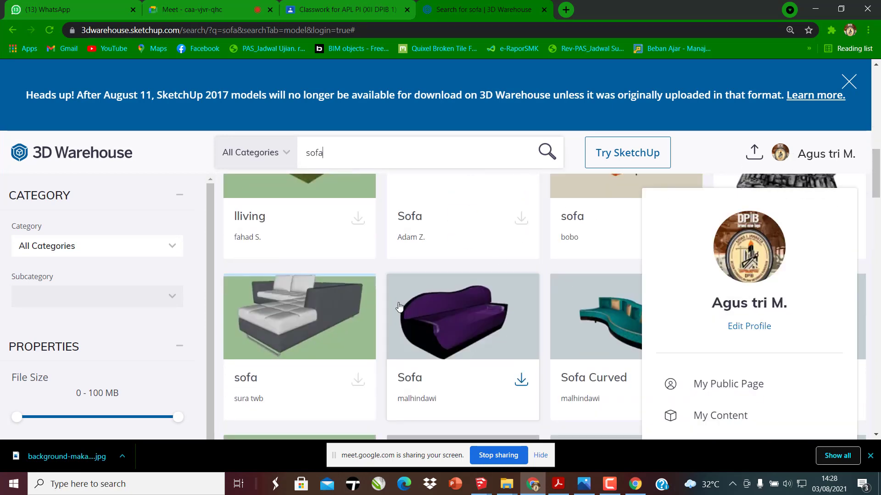
scroll(471, 318, "down", 8)
scroll(559, 312, "down", 5)
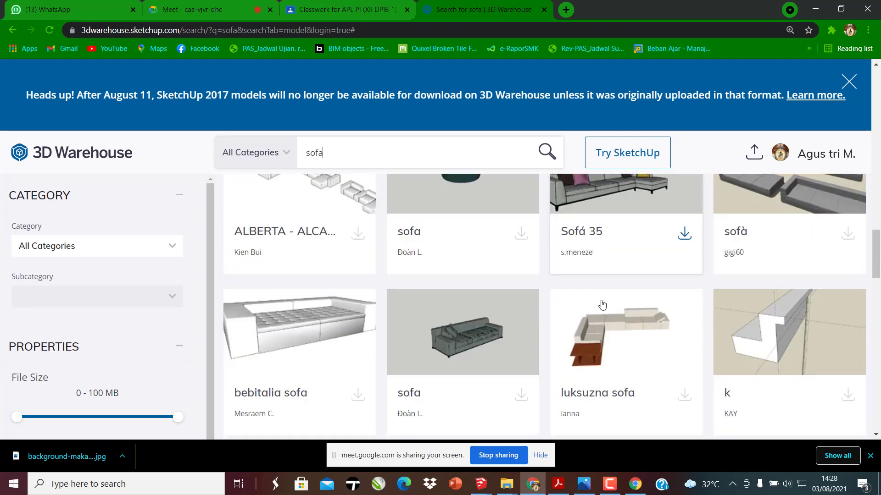
scroll(672, 310, "up", 2)
left_click(684, 350)
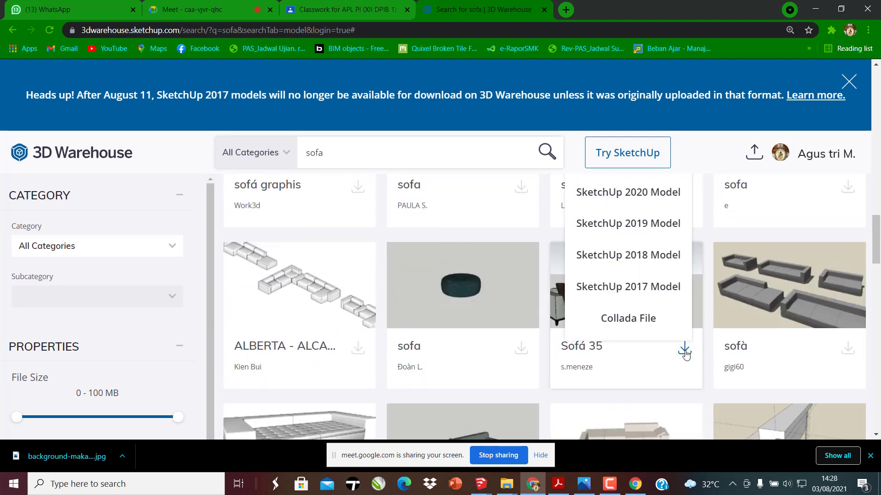
left_click(591, 296)
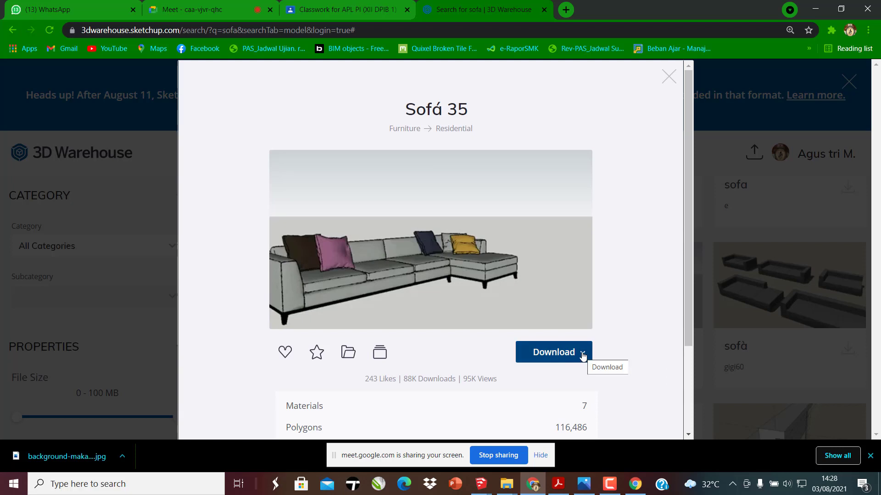
left_click(584, 354)
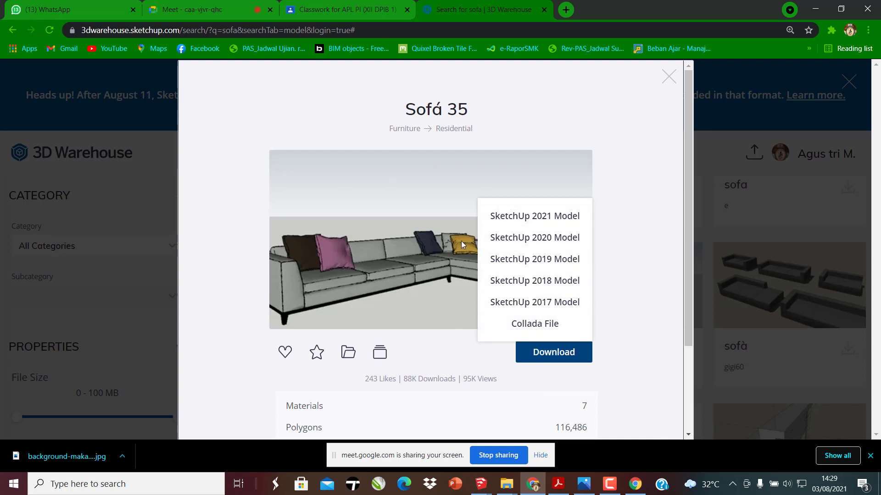
left_click(533, 303)
Check the file size of Sofá 35, then close its details and return to the sofa results
scroll(596, 330, "down", 3)
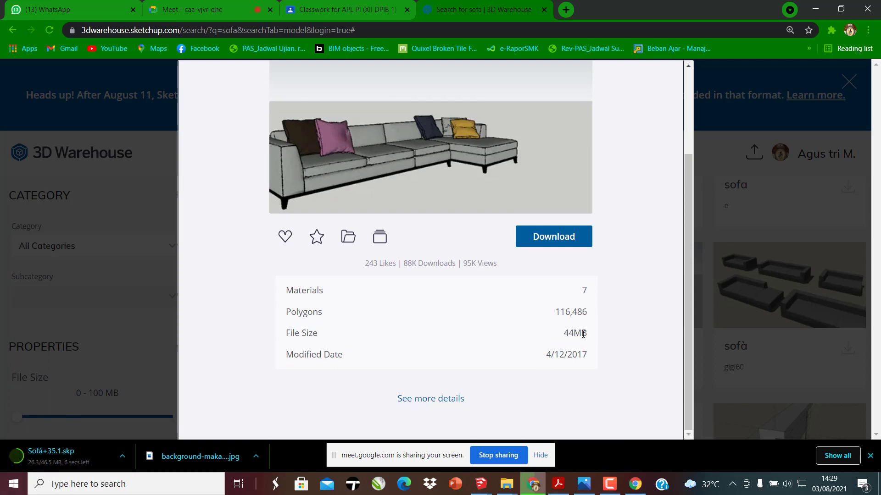
left_click(786, 263)
scroll(635, 252, "down", 5)
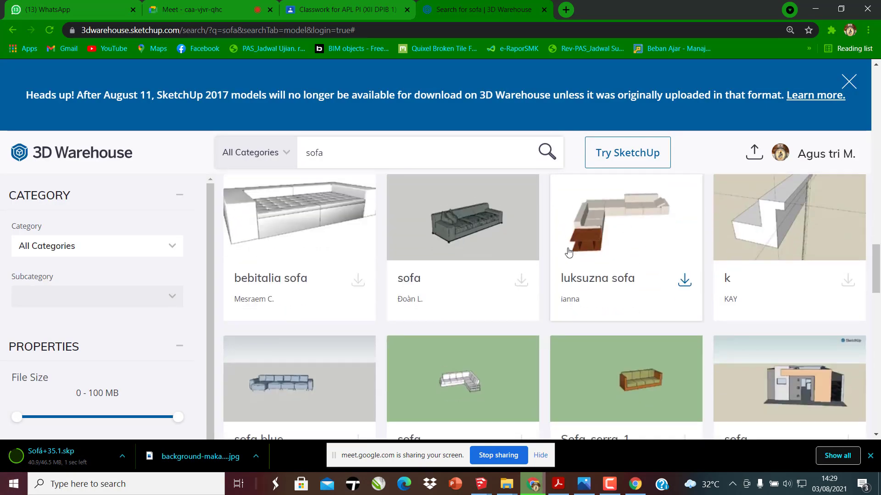
Check the file size in the details of the luksuzna sofa and close them
left_click(621, 233)
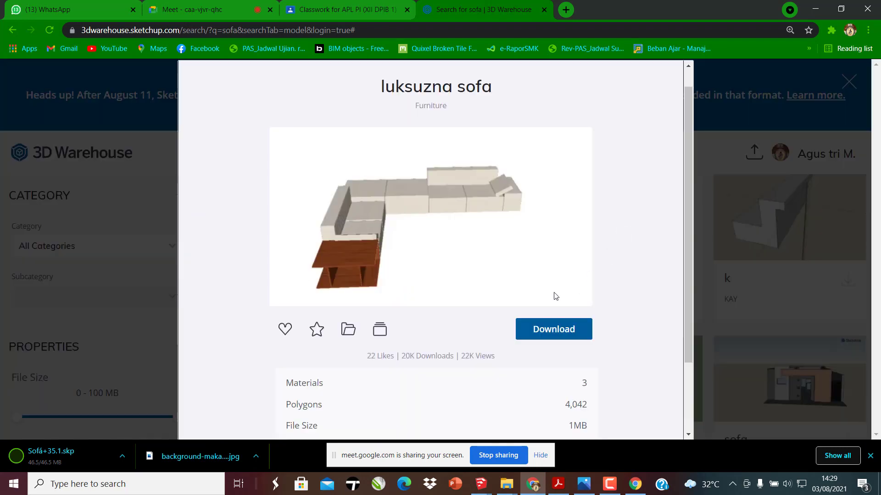
scroll(551, 377, "down", 2)
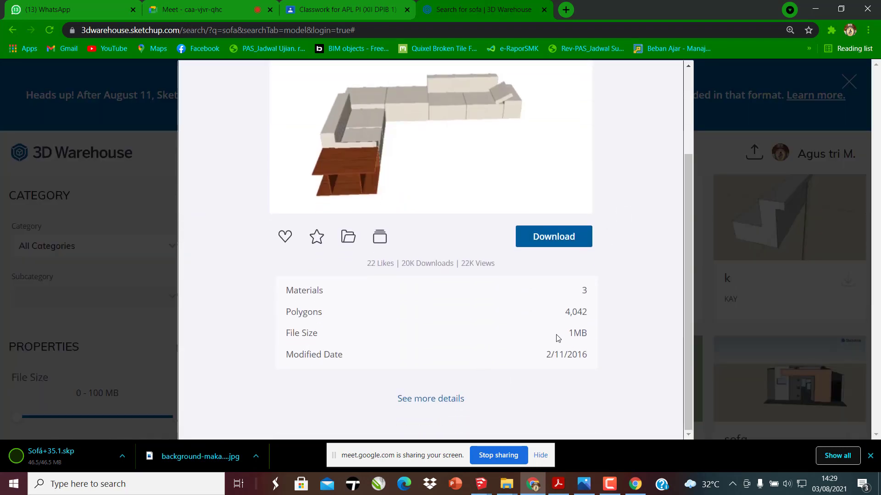
left_click(747, 234)
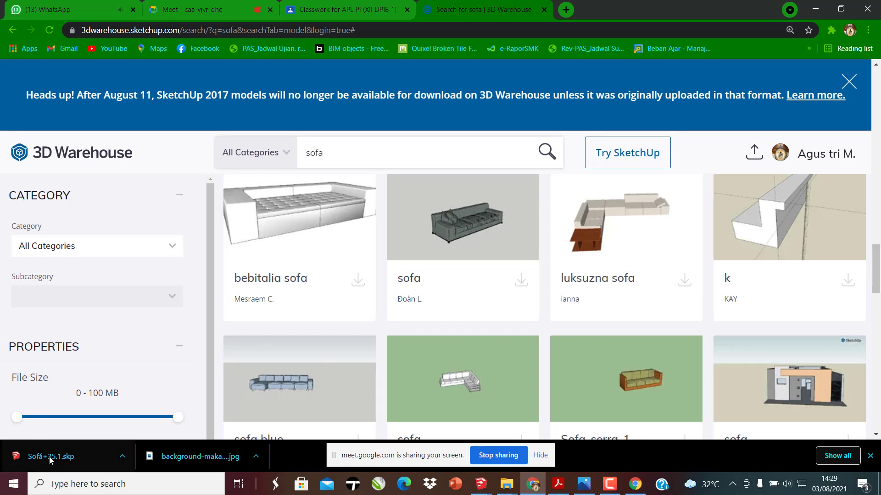
Open the downloaded Sofá+35.1.skp in SketchUp Pro 2017 with the default template
left_click(54, 460)
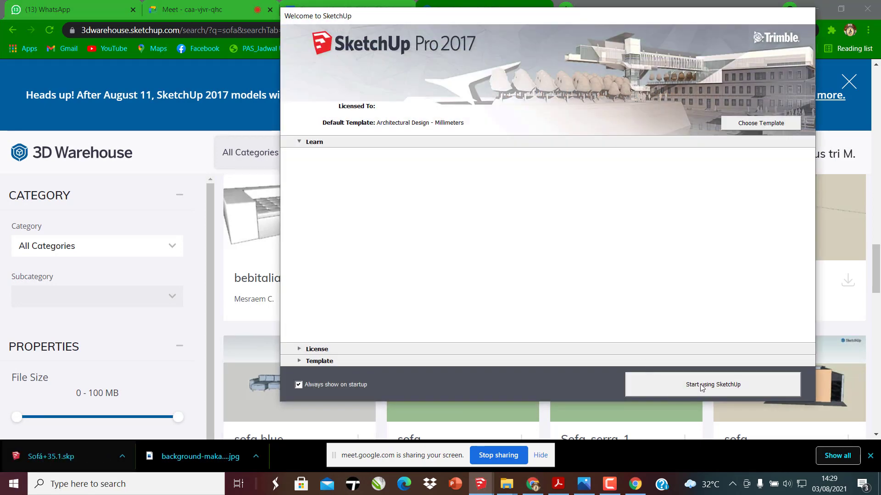
left_click(701, 387)
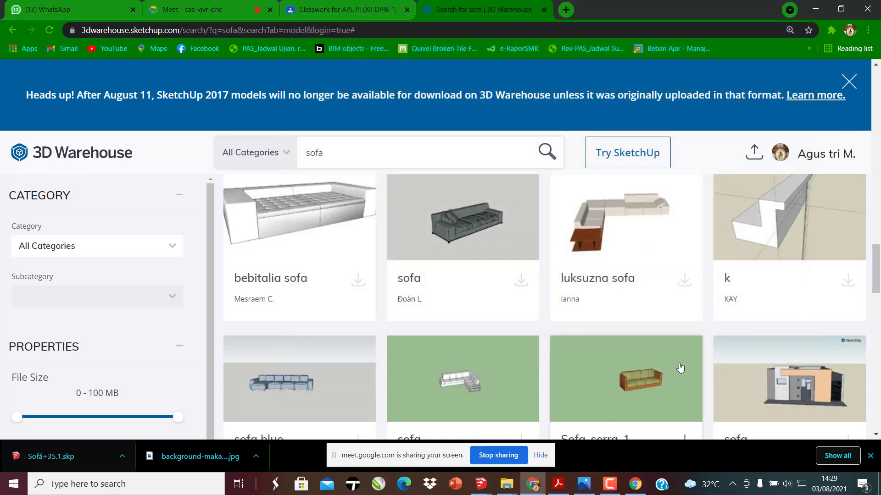
Return to the 3D Warehouse results in the browser and replace the sofa search with one for restaurant
scroll(667, 353, "down", 12)
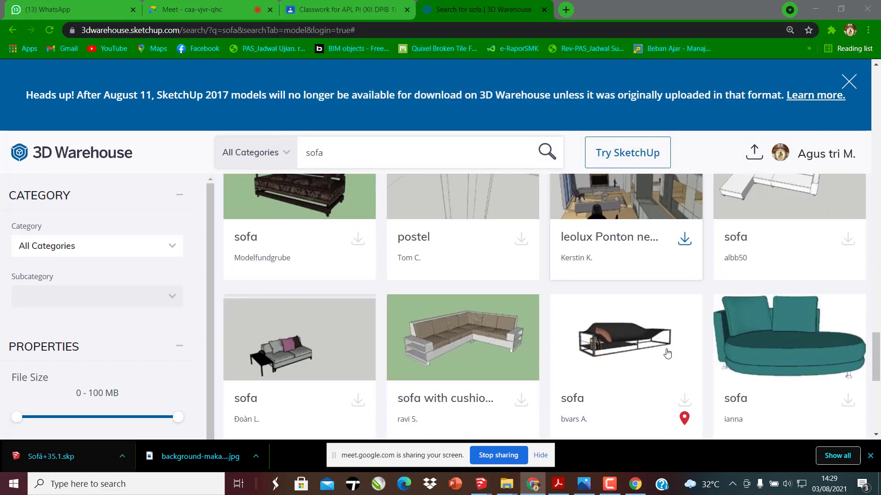
scroll(667, 353, "up", 10)
scroll(617, 278, "up", 3)
left_click_drag(346, 155, 283, 158)
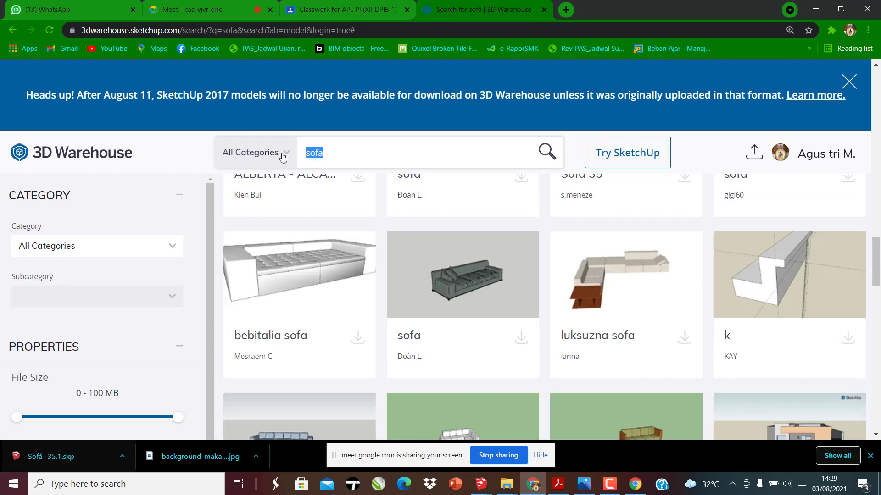
scroll(280, 157, "up", 1)
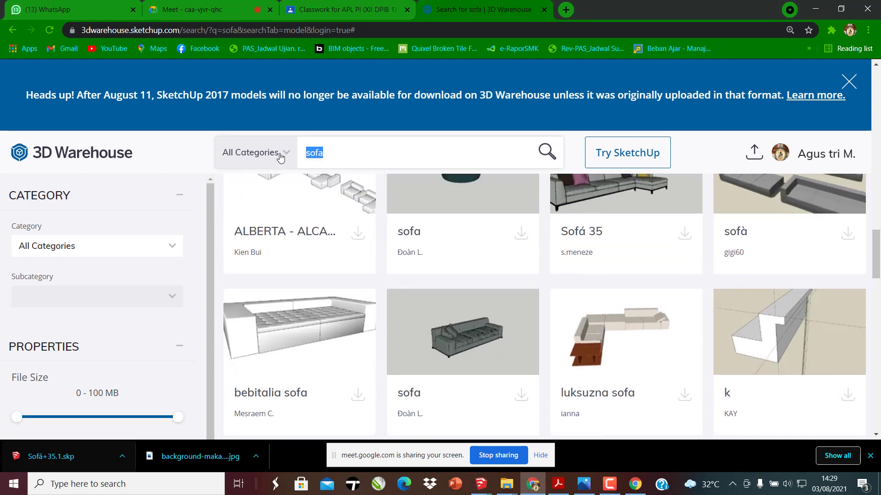
key("alt+Tab")
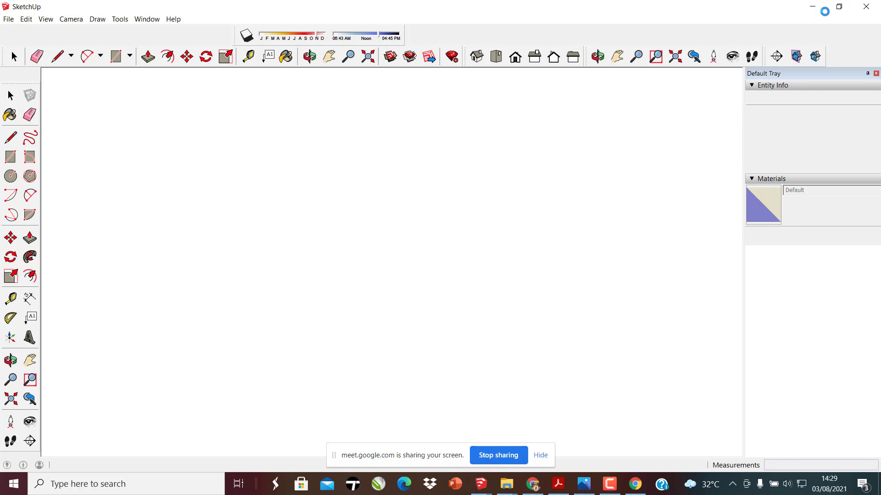
left_click(532, 484)
left_click(290, 192)
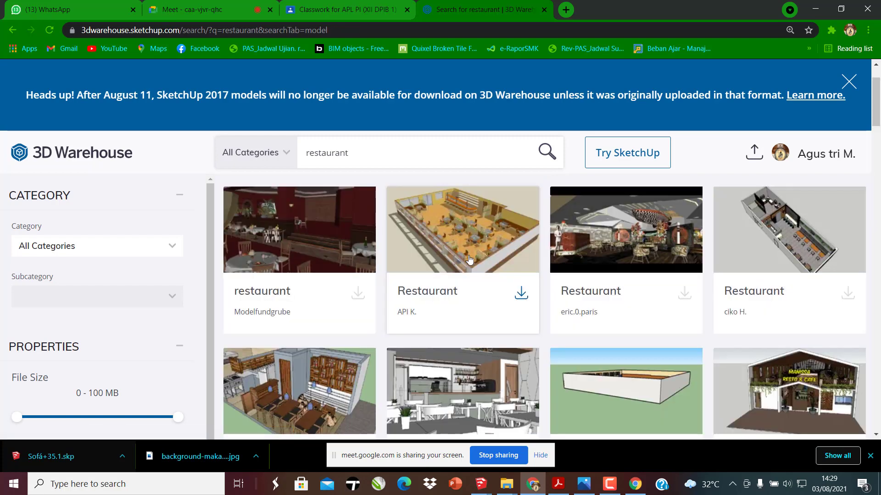
Look through the restaurant model results for complete interiors and buildings
scroll(454, 305, "down", 1)
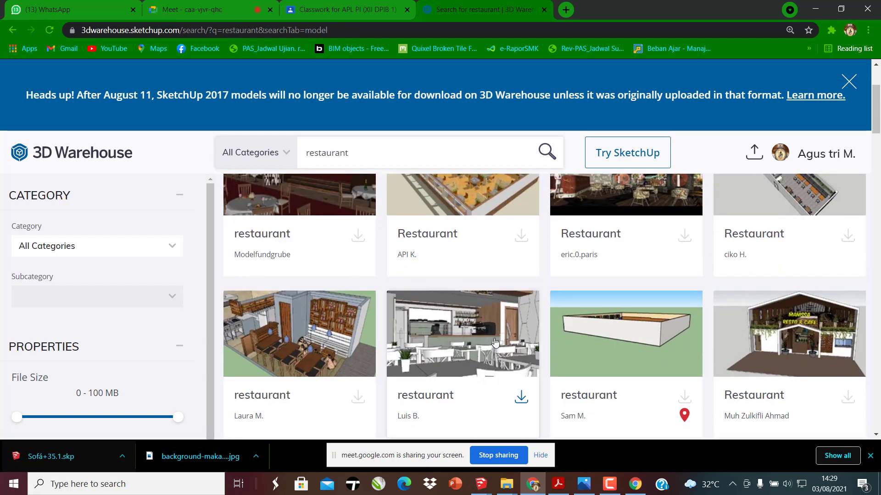
scroll(493, 340, "down", 1)
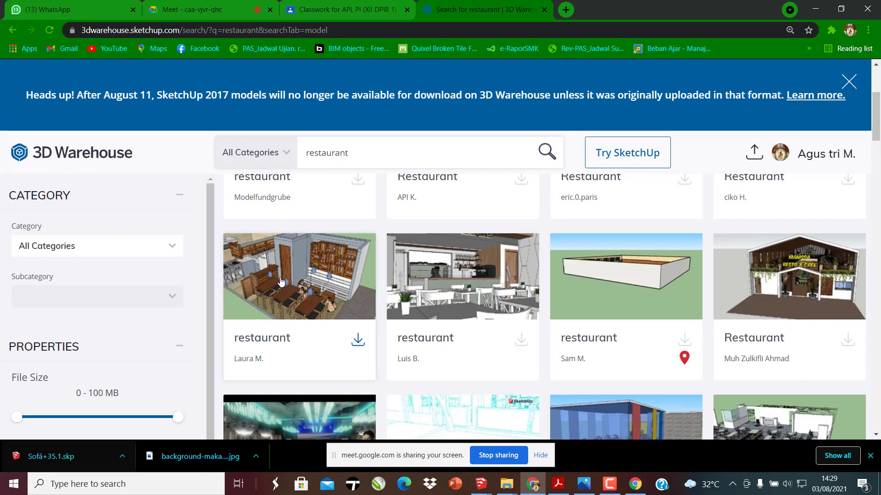
scroll(521, 298, "down", 3)
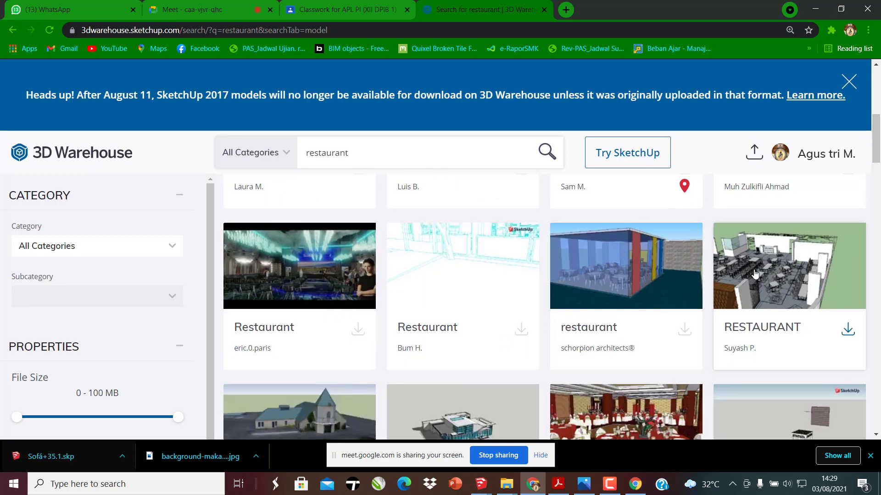
scroll(613, 296, "down", 3)
scroll(609, 272, "down", 3)
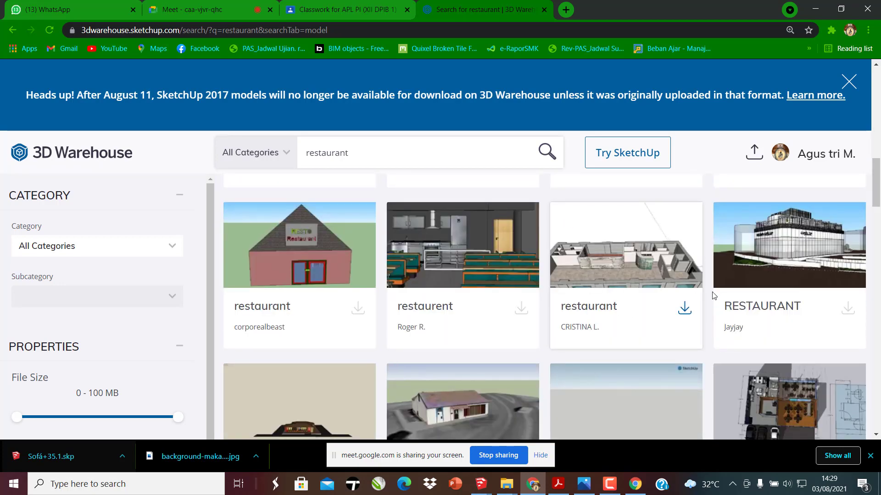
scroll(609, 271, "down", 2)
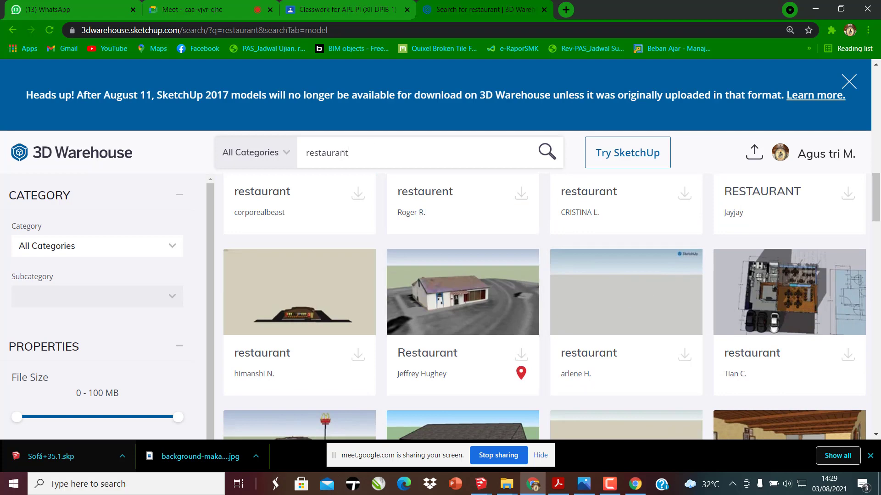
Search 3D Warehouse for lobby hotel
type("lo")
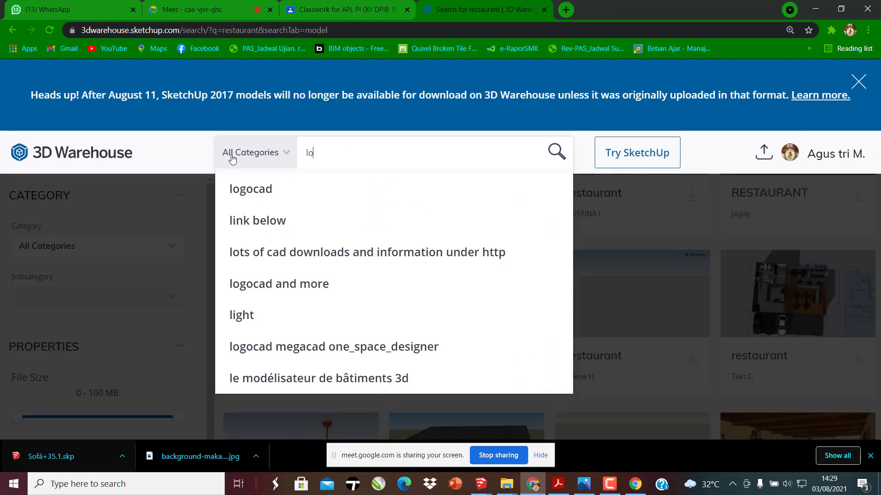
type("bby hotel")
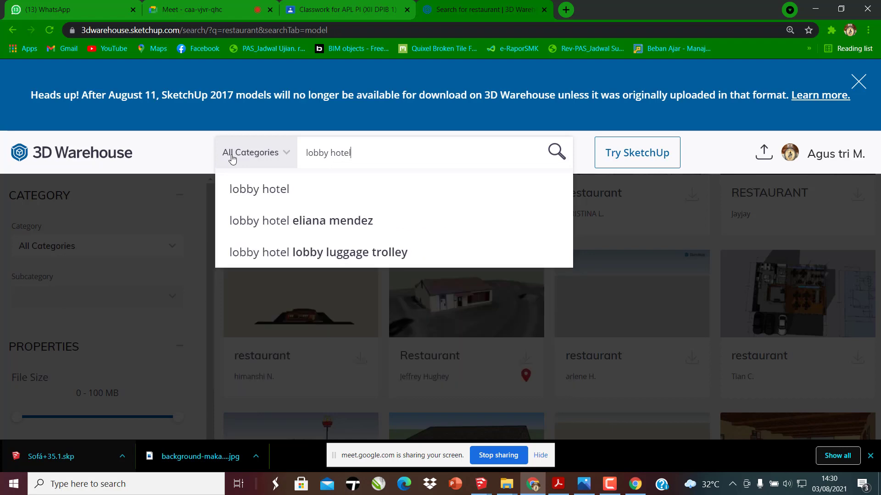
key("Return")
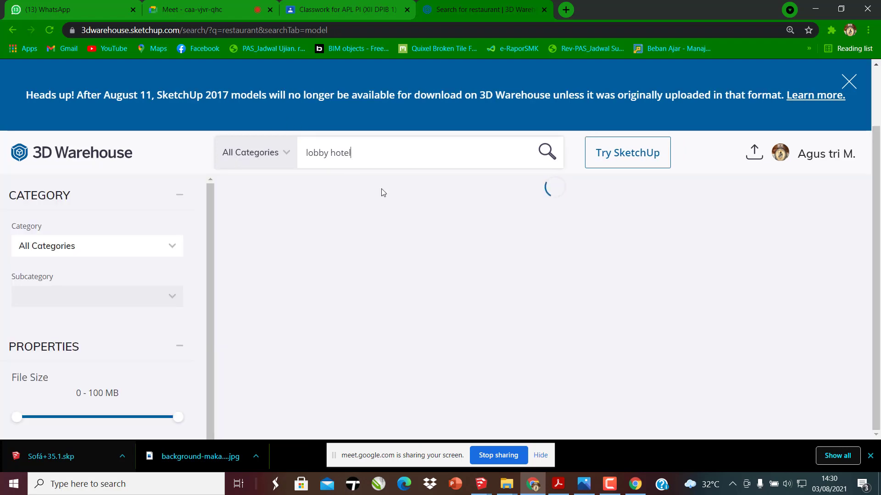
Browse the hotel lobby models and view the download formats of the wooden reception desk lobby and the round marble-floored lobby
scroll(604, 316, "down", 3)
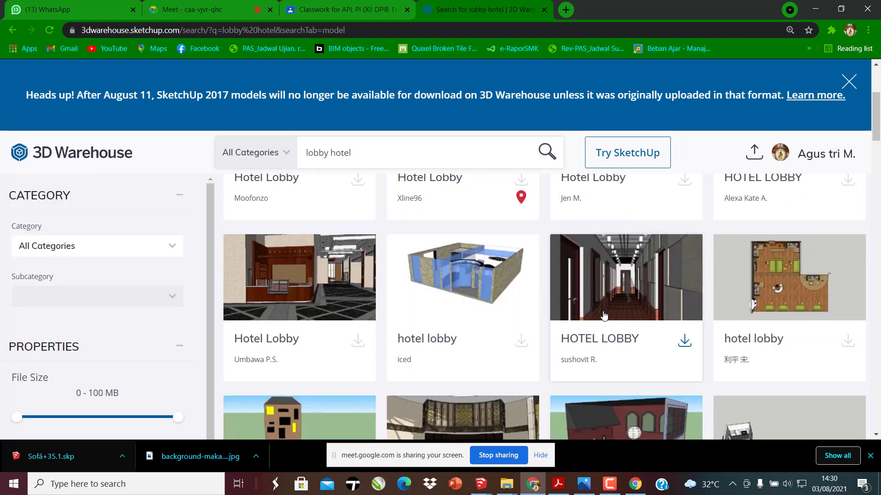
scroll(505, 317, "up", 2)
scroll(335, 321, "down", 2)
scroll(352, 351, "up", 1)
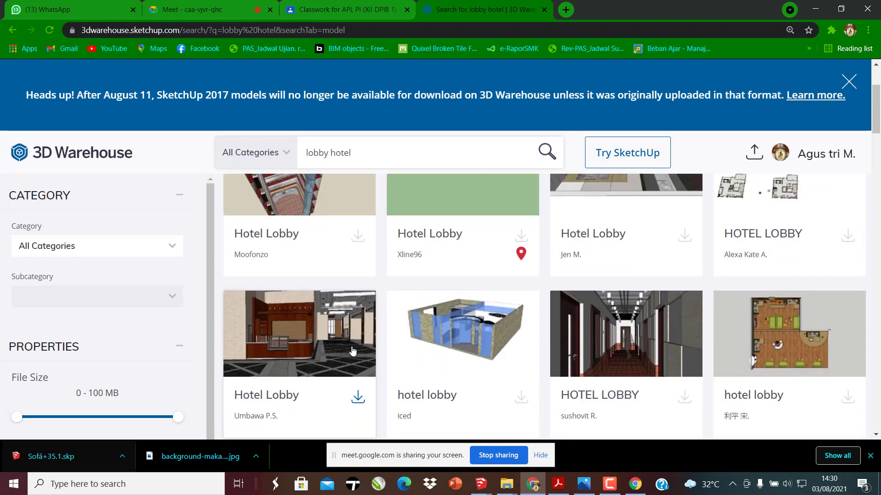
scroll(521, 366, "up", 3)
scroll(521, 365, "down", 4)
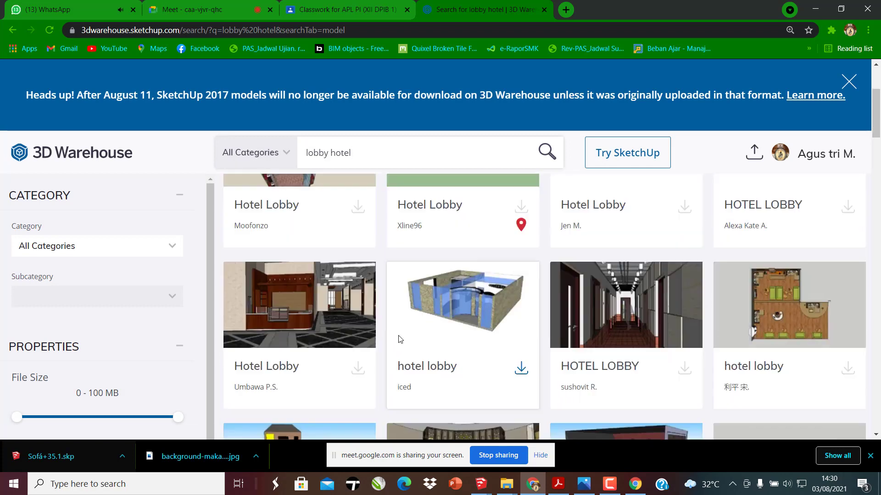
left_click(357, 356)
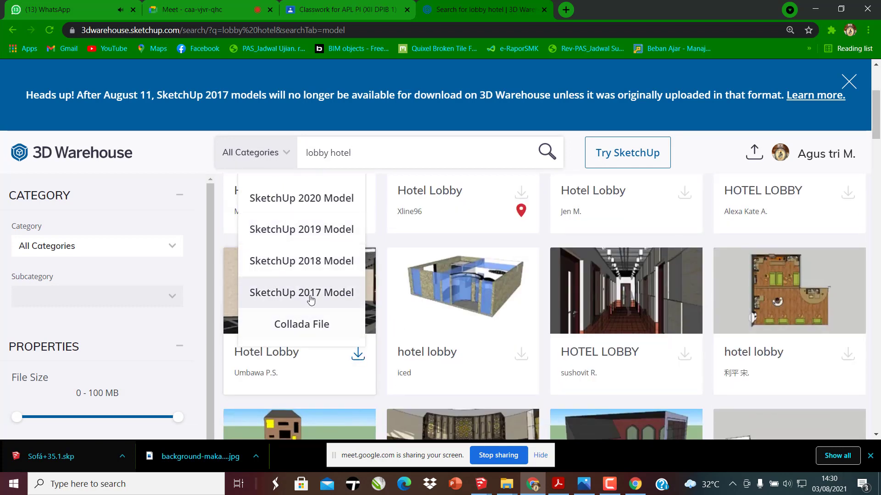
scroll(633, 300, "down", 3)
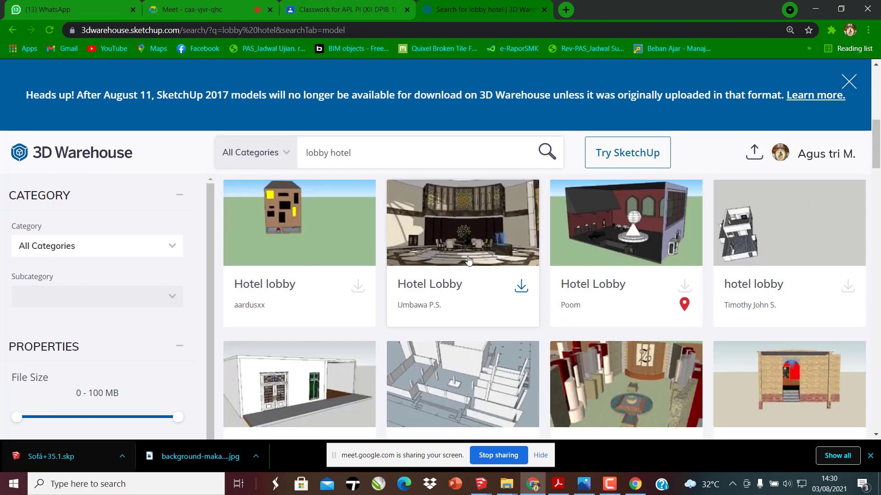
left_click(518, 290)
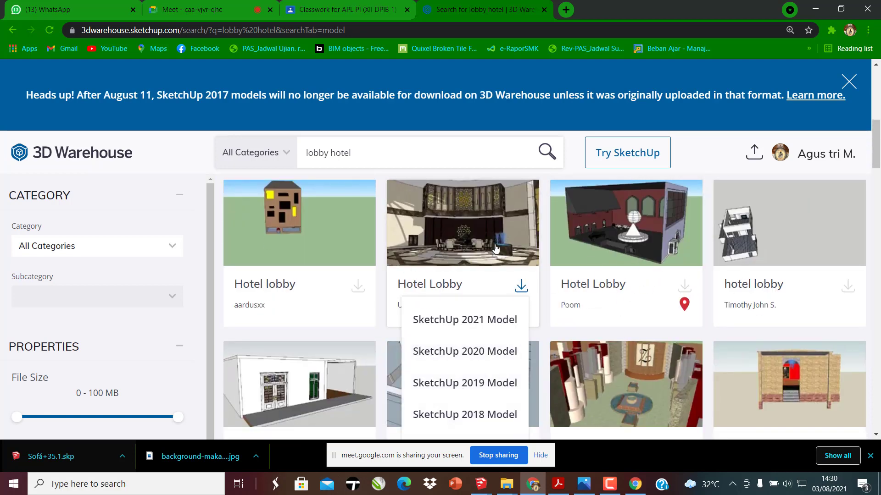
Compare the hotel lobby models and examine the furnished interiors further down the results
scroll(459, 276, "up", 5)
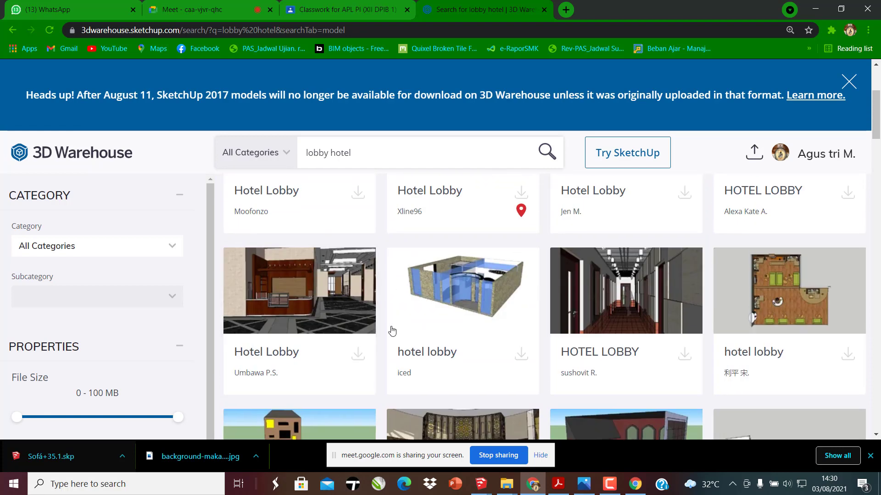
scroll(411, 324, "down", 5)
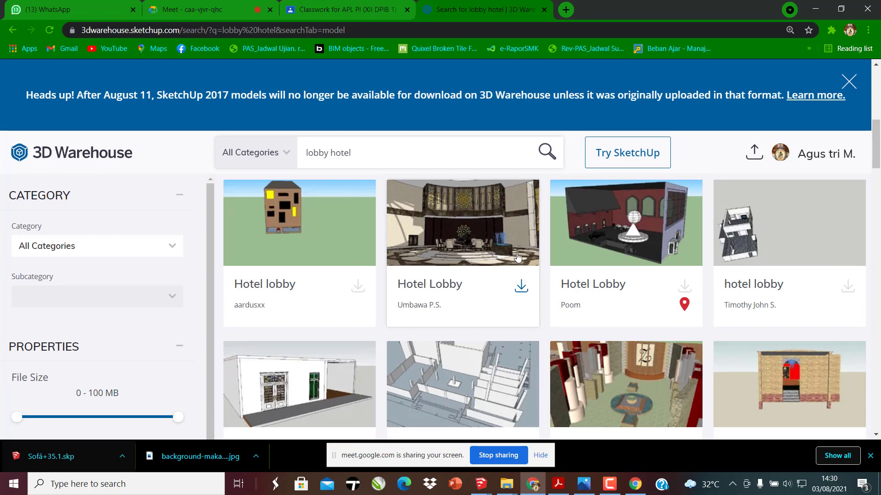
scroll(518, 258, "up", 5)
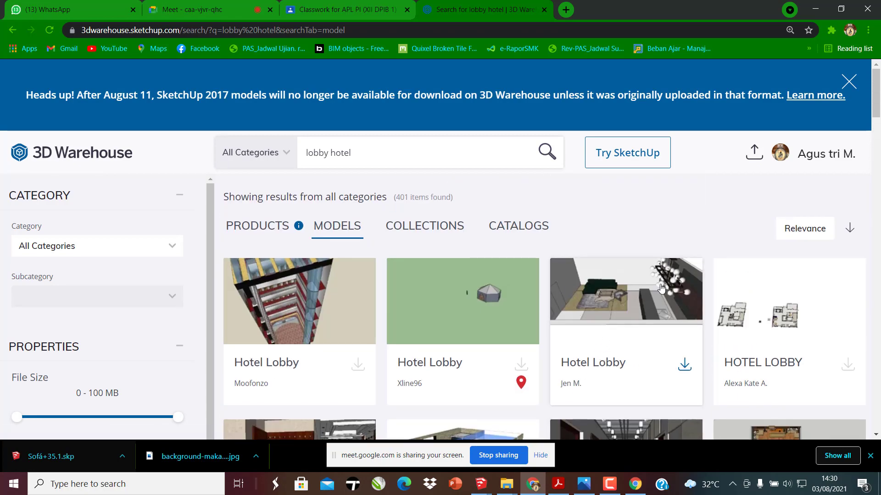
scroll(686, 296, "down", 10)
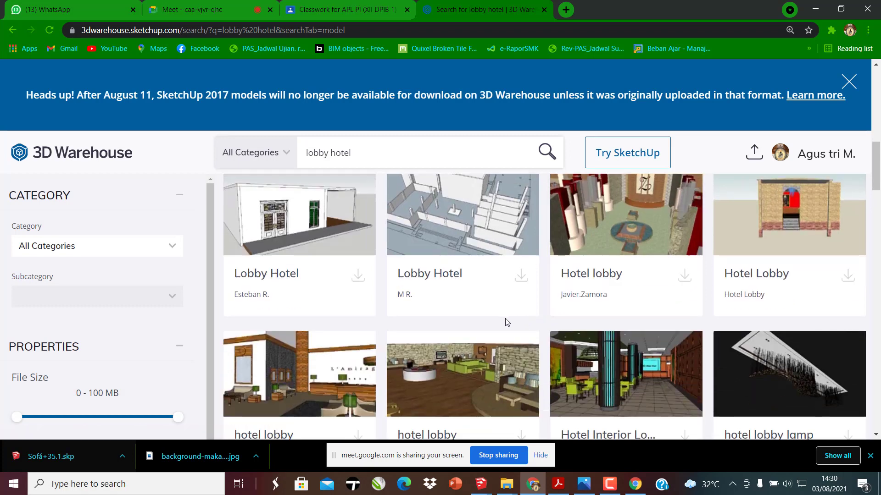
scroll(486, 330, "up", 2)
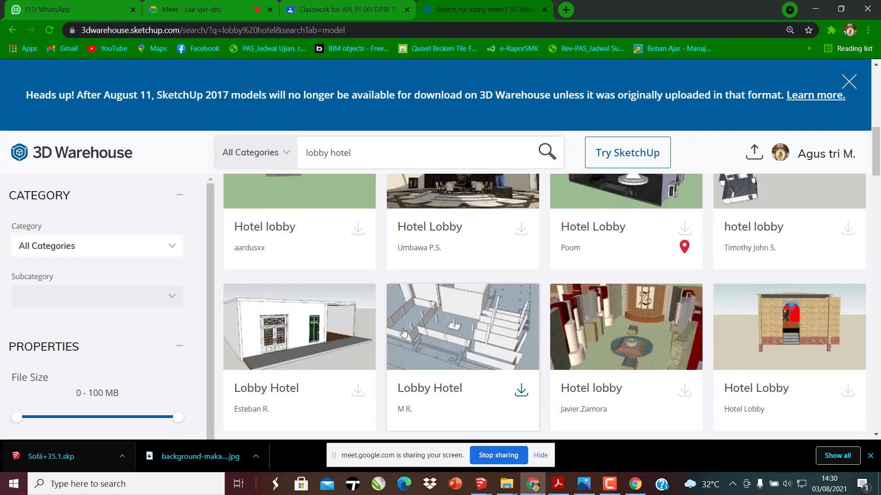
scroll(404, 321, "down", 5)
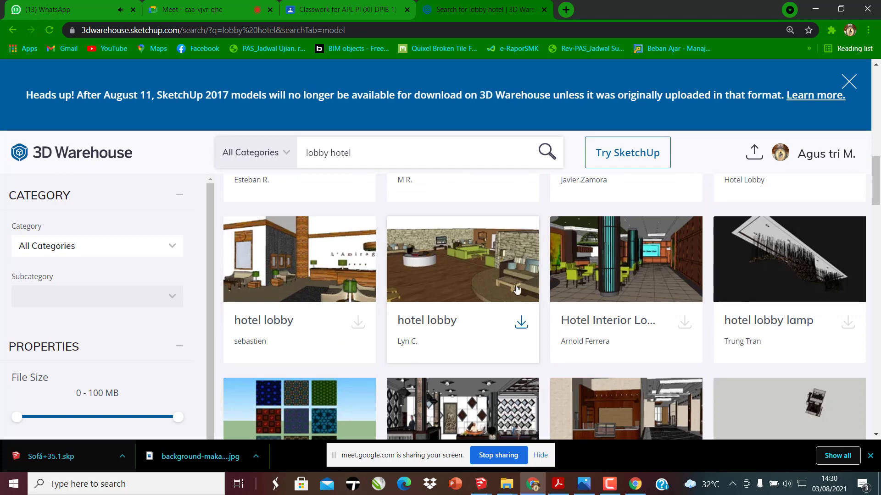
scroll(596, 285, "down", 3)
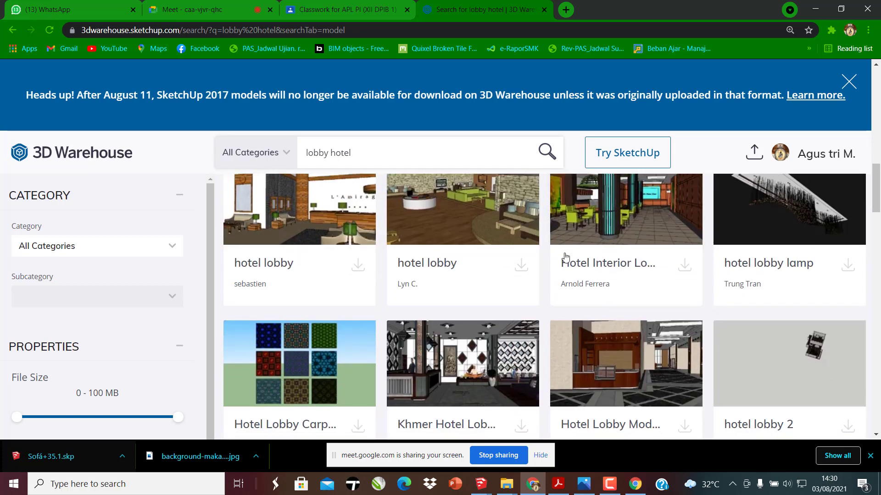
Find the Khmer Hotel Lobby model among the results and download it as a SketchUp file
scroll(582, 276, "up", 3)
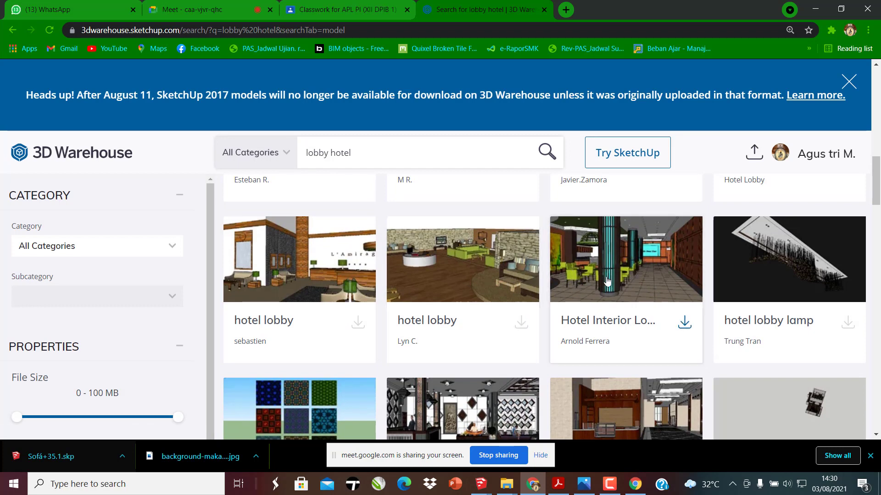
scroll(660, 293, "down", 2)
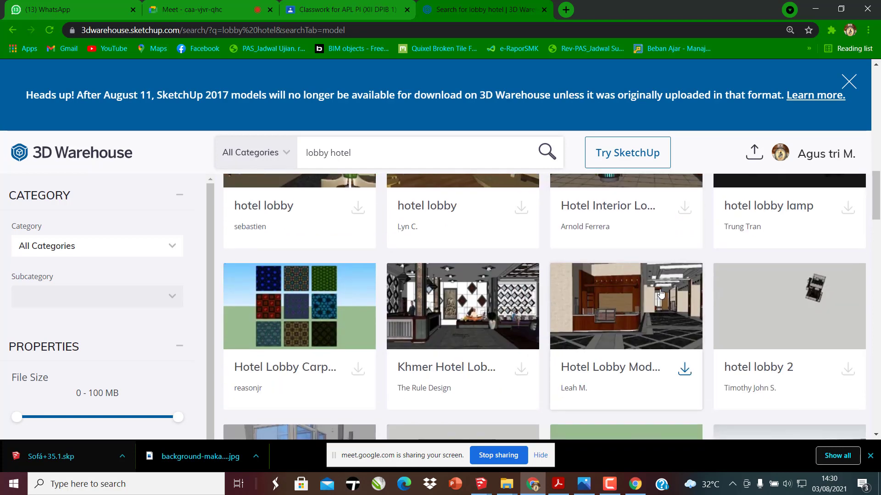
scroll(610, 261, "up", 2)
scroll(568, 284, "down", 2)
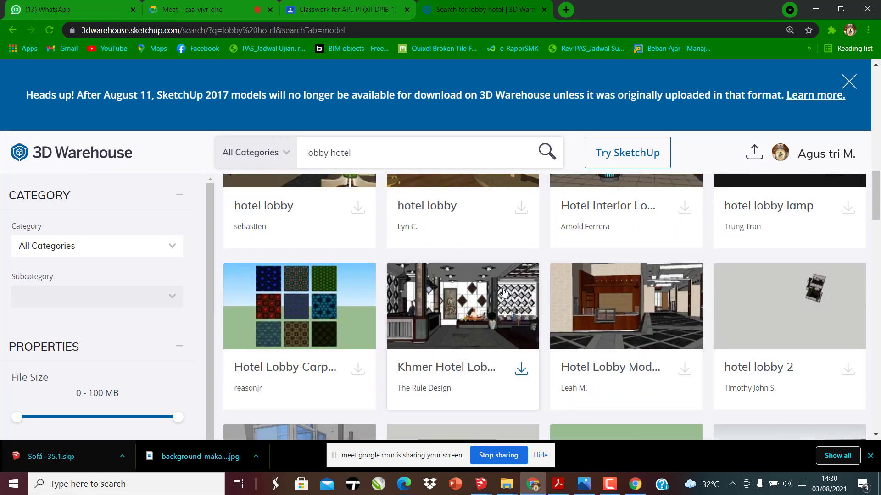
left_click(521, 370)
left_click(473, 277)
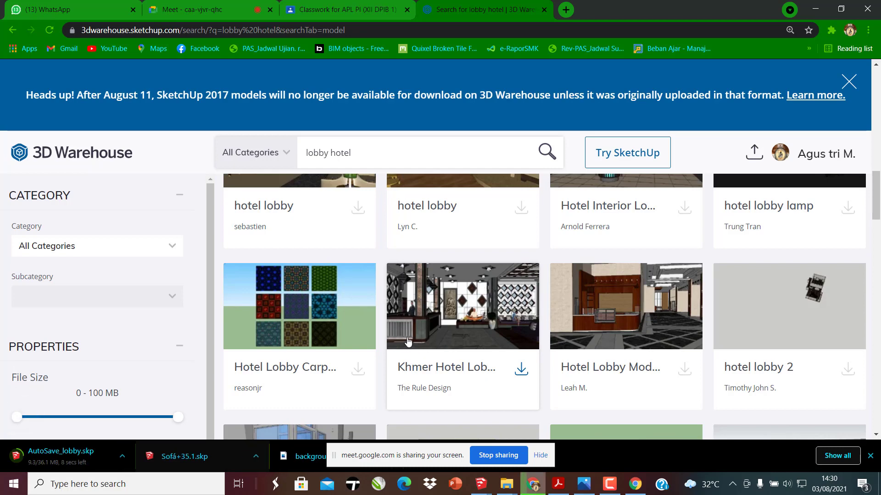
Browse further hotel lobby models in the search results and check whether the opened SketchUp file has loaded
scroll(486, 326, "down", 3)
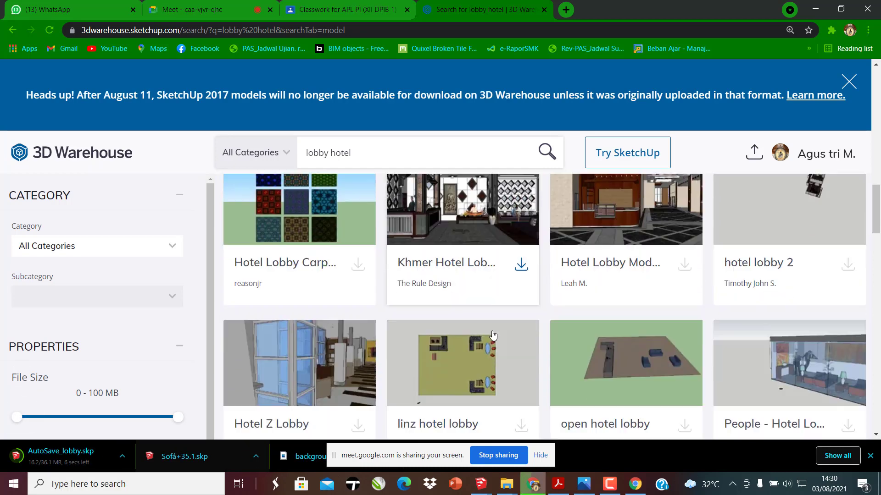
scroll(495, 326, "down", 1)
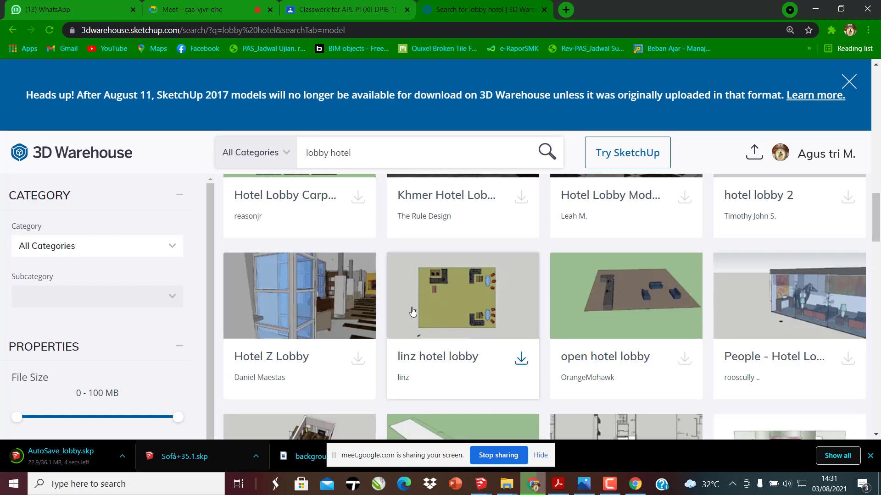
scroll(668, 326, "down", 3)
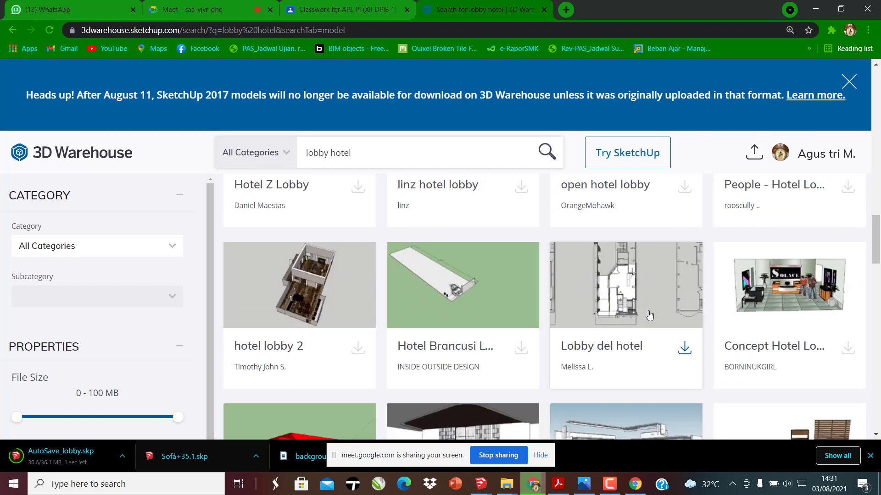
scroll(649, 315, "down", 2)
scroll(288, 343, "down", 2)
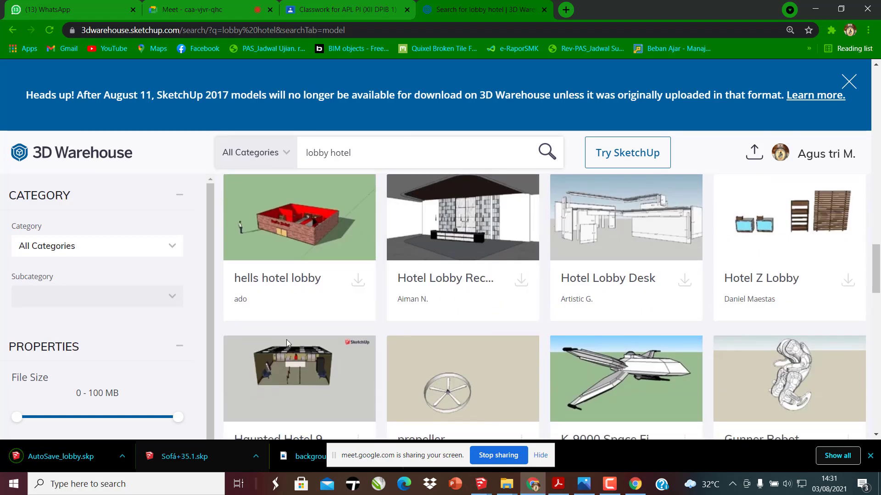
mouse_move(480, 484)
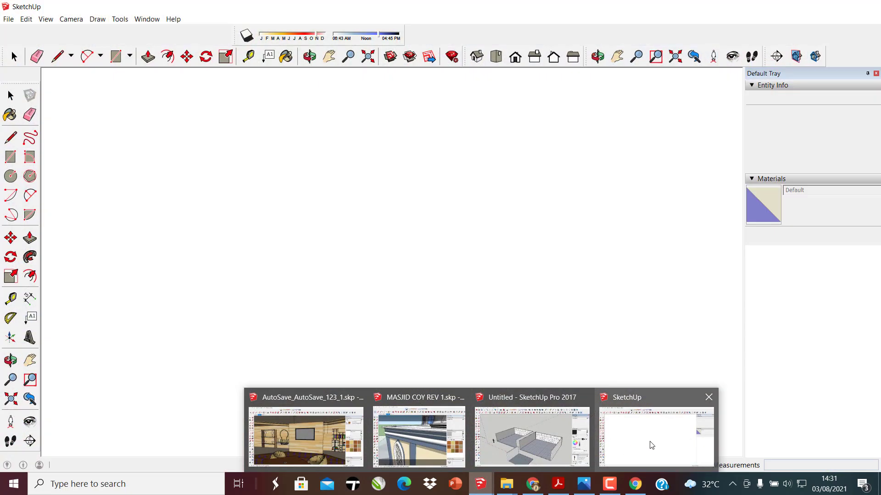
left_click(656, 436)
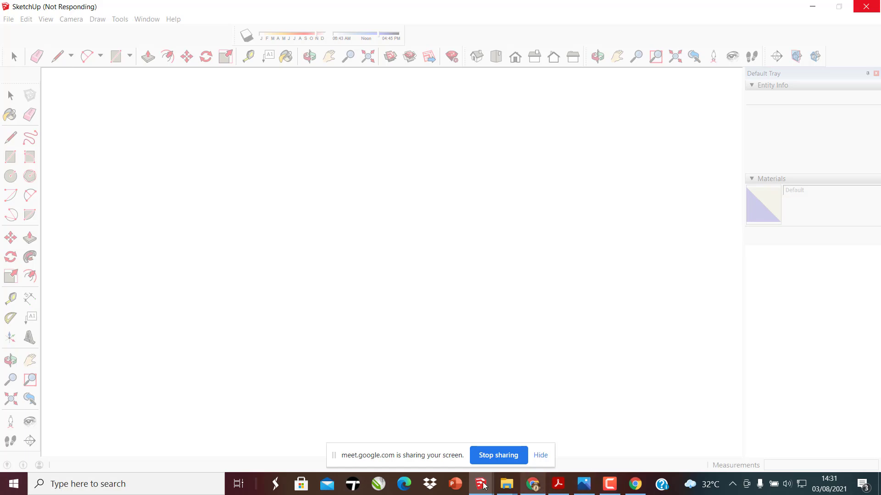
left_click(533, 485)
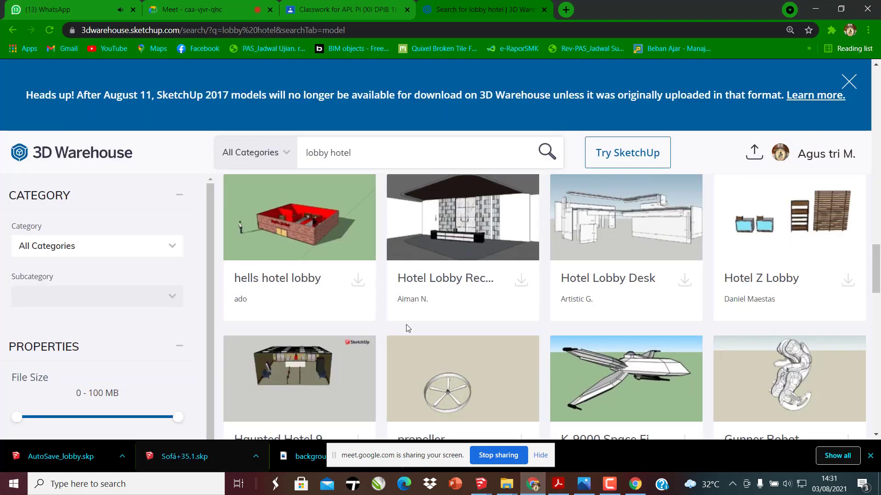
scroll(408, 329, "down", 10)
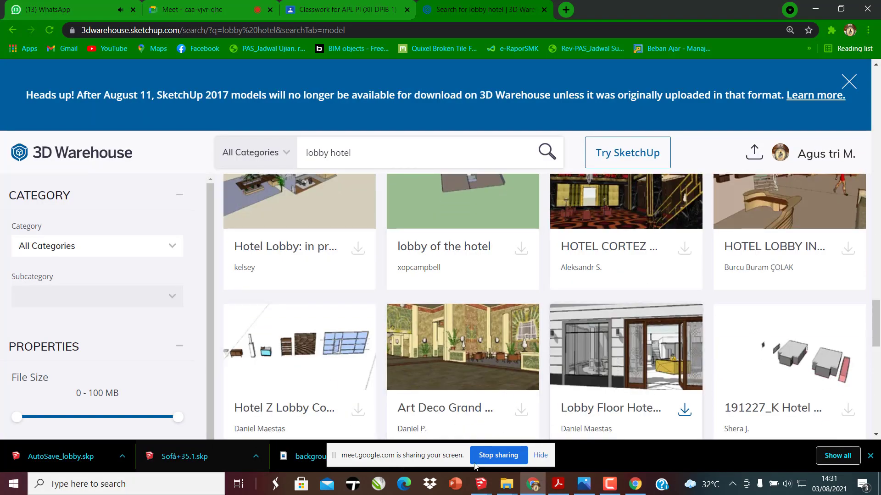
Open the downloaded AutoSave_lobby.skp file in SketchUp and dismiss the welcome window
left_click(76, 456)
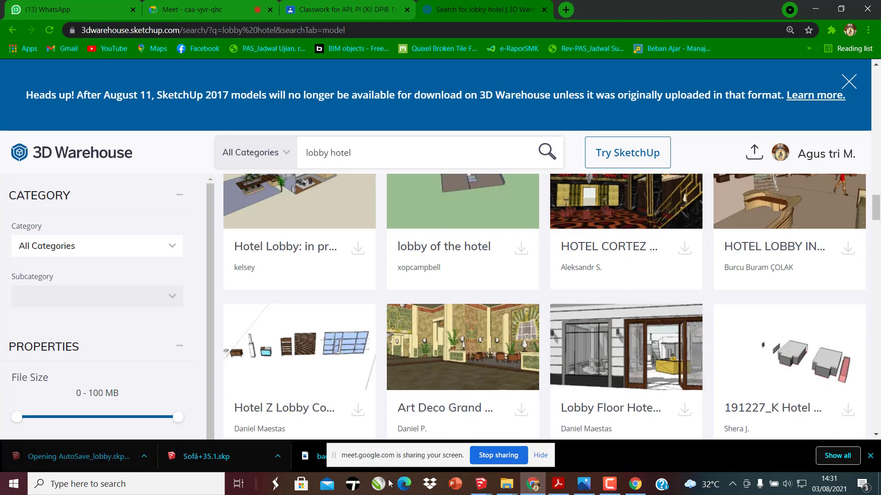
mouse_move(481, 492)
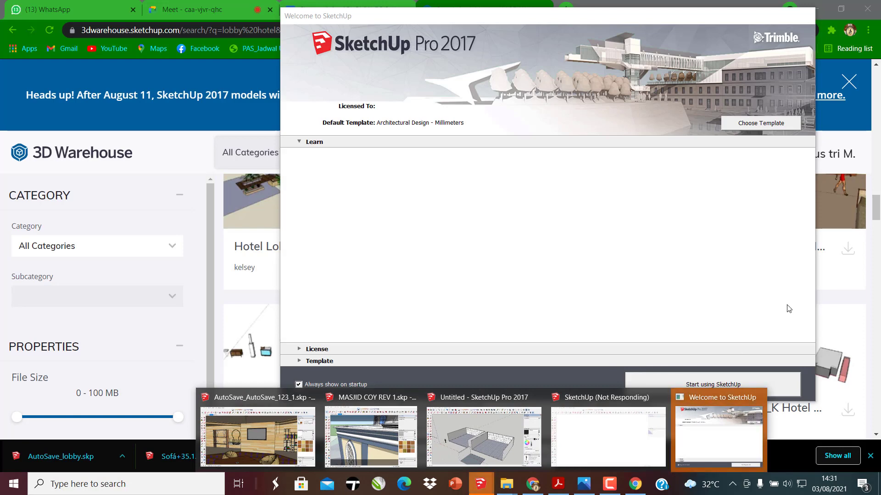
left_click(718, 436)
left_click(713, 383)
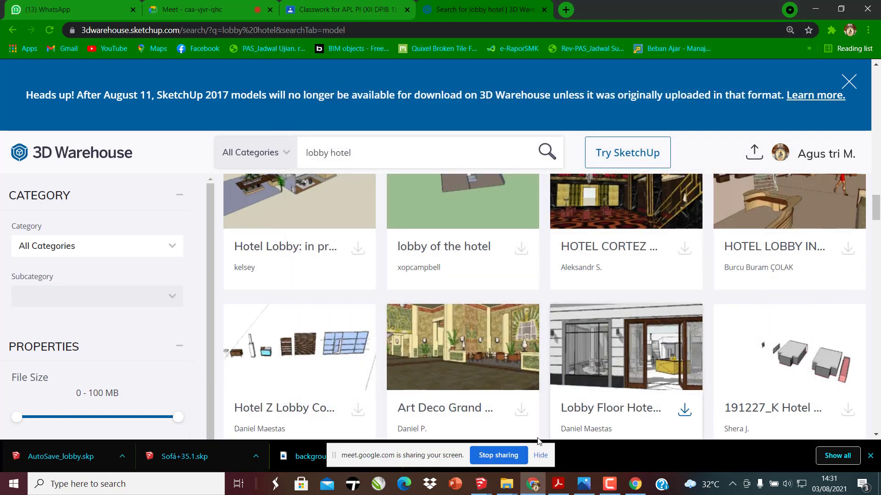
Switch to the untitled SketchUp model with the patterned-wall rooms, view them from higher up and activate the Select tool
mouse_move(525, 485)
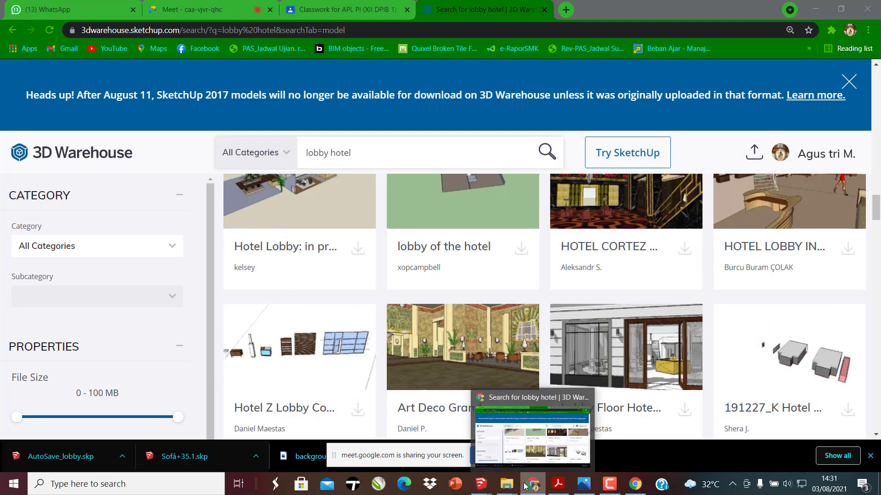
mouse_move(480, 484)
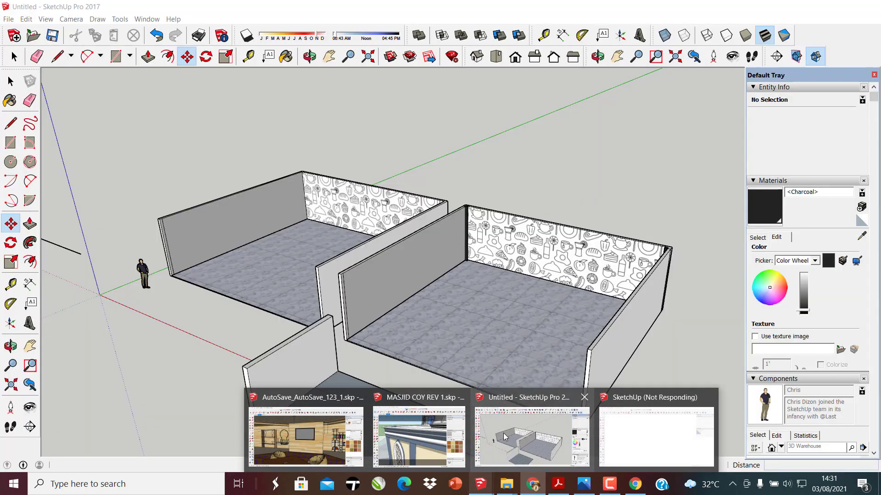
left_click(505, 435)
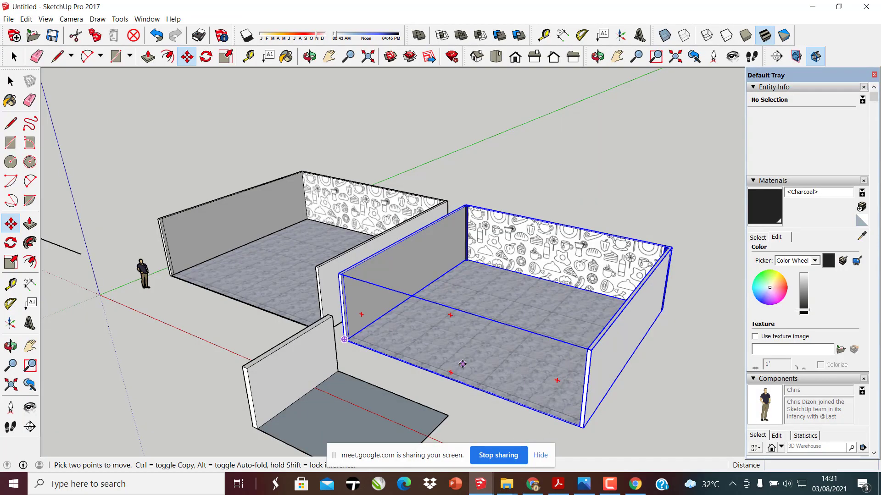
middle_click_drag(440, 236, 552, 333)
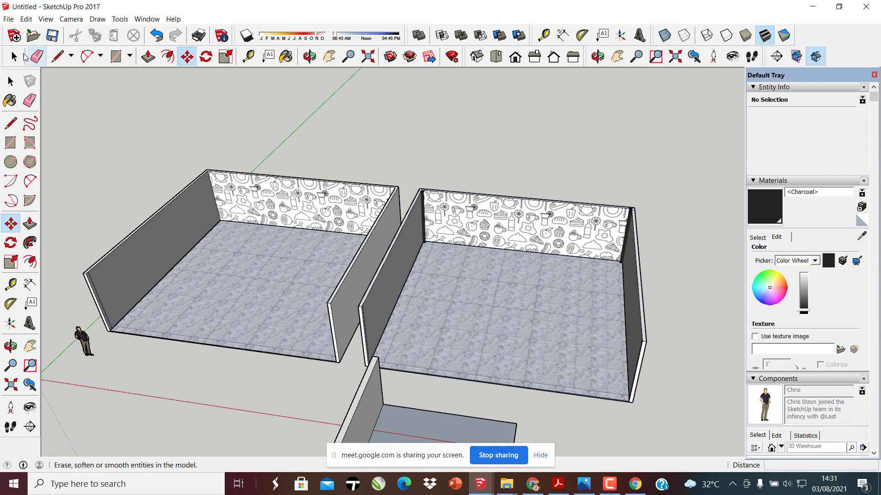
left_click(13, 57)
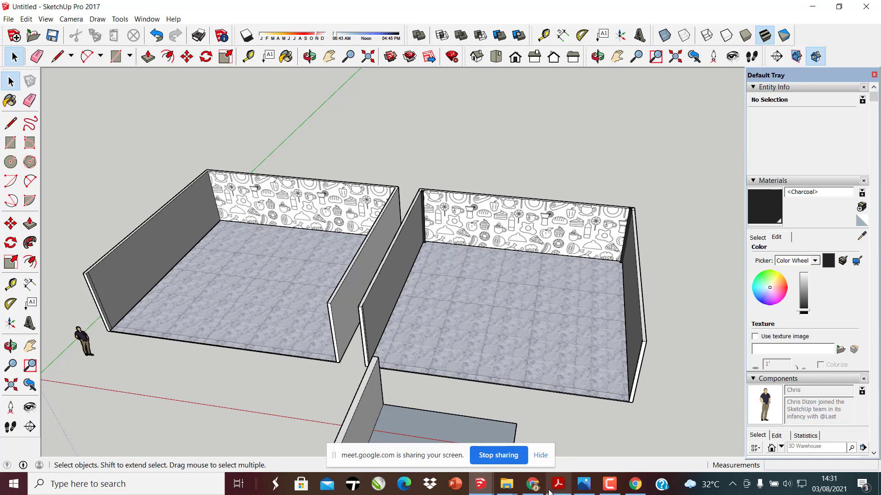
mouse_move(486, 490)
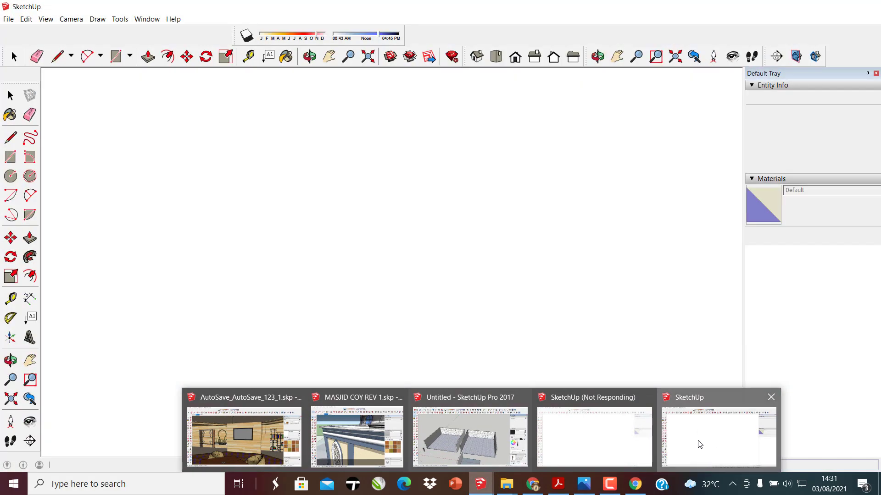
left_click(697, 444)
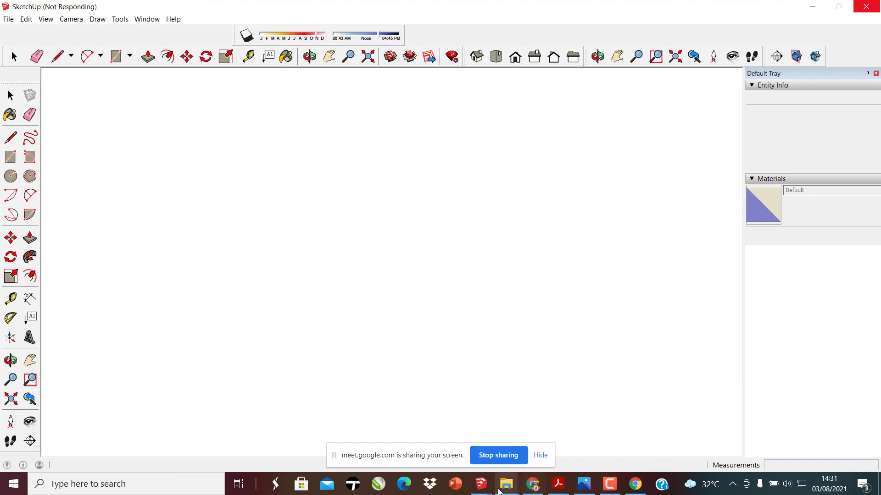
left_click(480, 484)
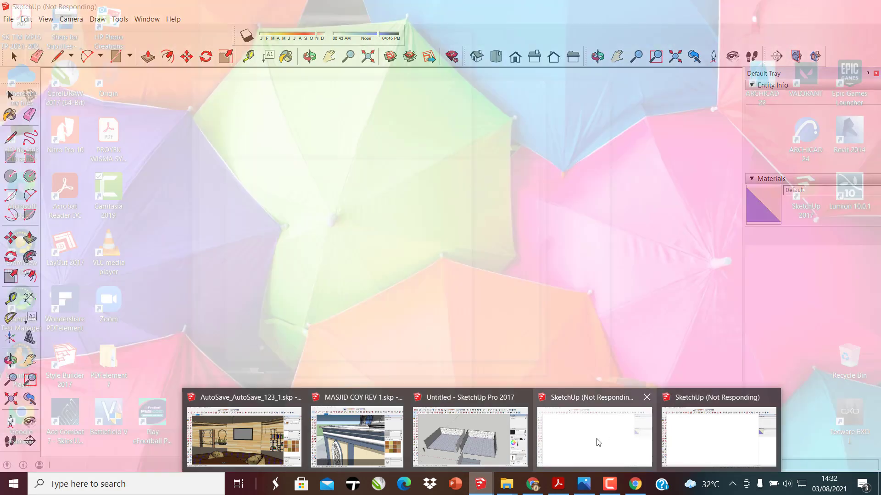
left_click(599, 441)
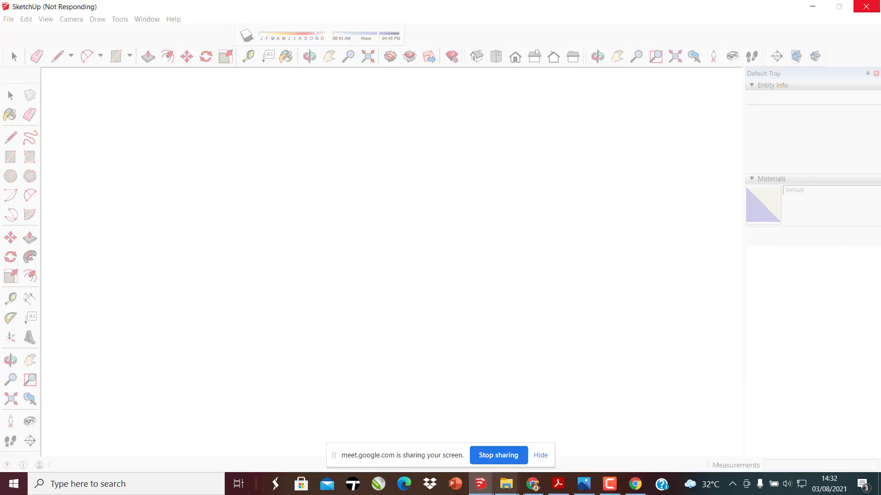
left_click(481, 484)
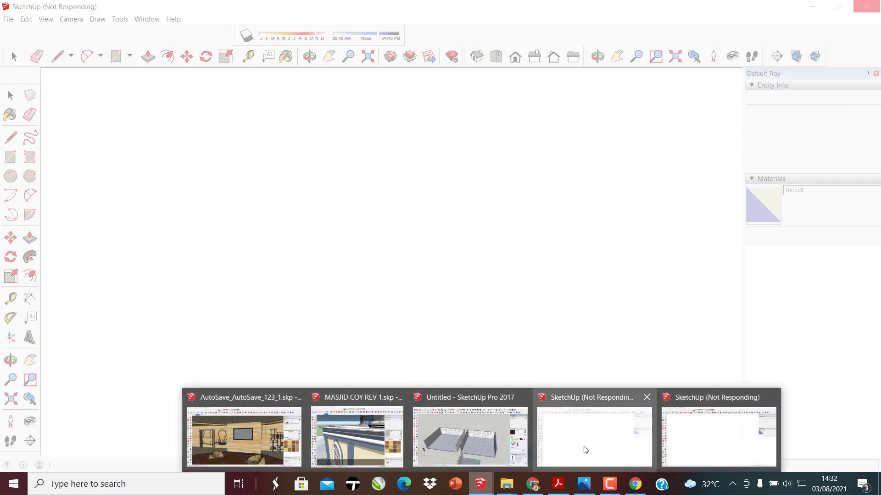
left_click(569, 448)
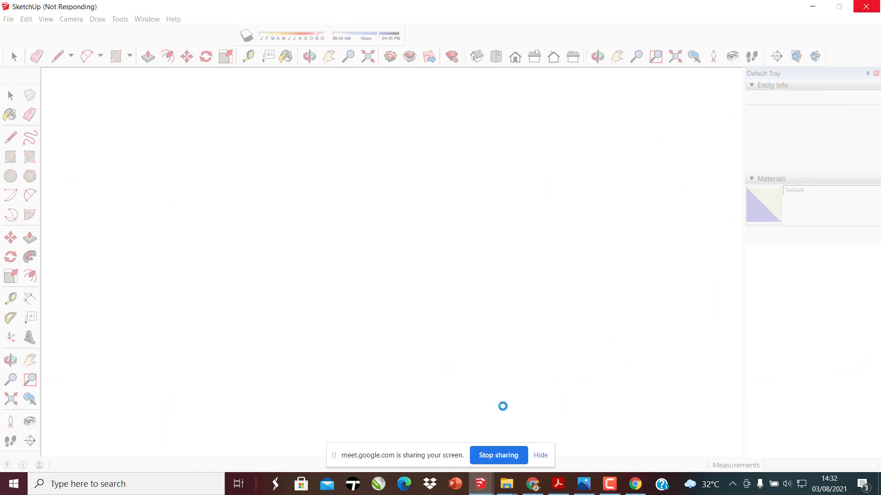
left_click(482, 485)
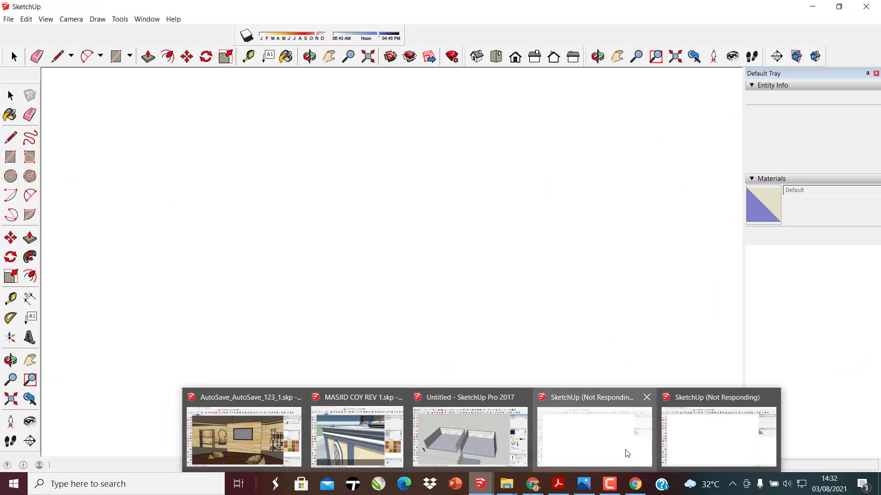
Switch to the Sofá+35.1 model, examine the L-shaped sofa and its cushions up close from several sides, and select the sofa component
left_click(700, 419)
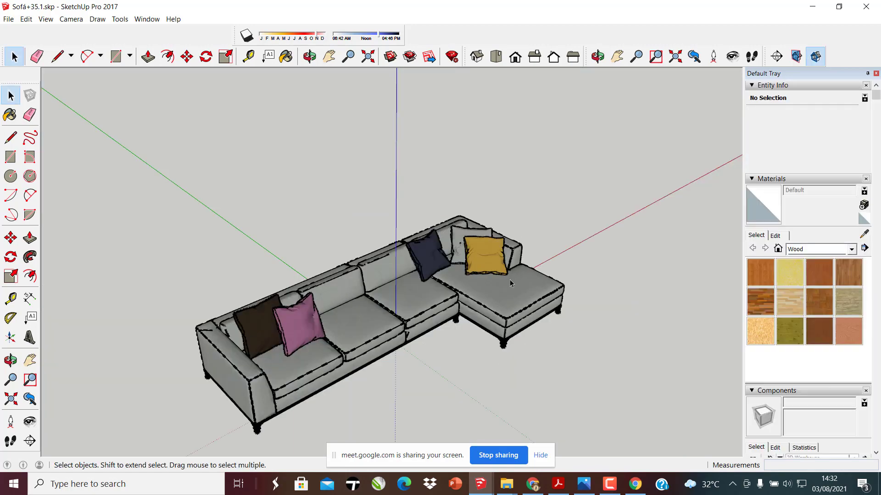
middle_click_drag(511, 281, 269, 263)
scroll(253, 342, "up", 5)
scroll(170, 159, "up", 2)
middle_click_drag(169, 159, 318, 271)
scroll(269, 214, "up", 3)
scroll(333, 238, "down", 4)
scroll(349, 239, "up", 3)
scroll(252, 276, "down", 5)
middle_click_drag(408, 263, 356, 269)
scroll(226, 303, "down", 2)
scroll(227, 306, "up", 4)
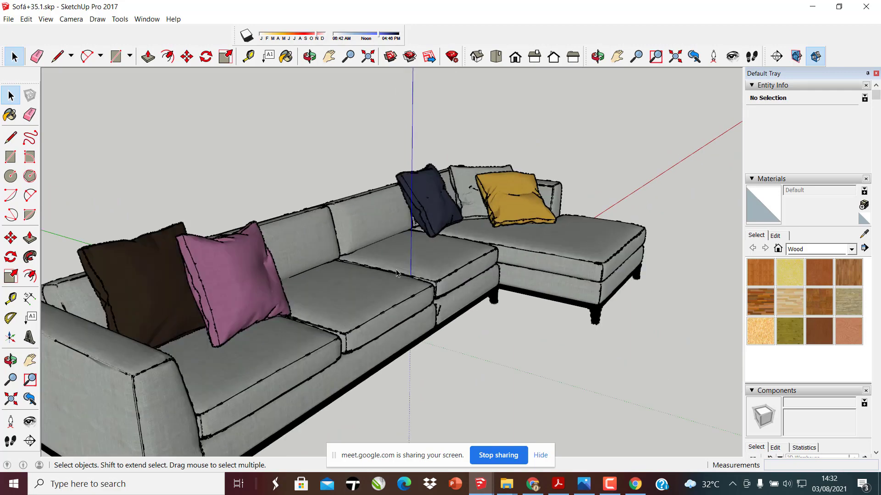
middle_click_drag(226, 306, 360, 282)
scroll(359, 283, "down", 3)
middle_click_drag(507, 360, 334, 280)
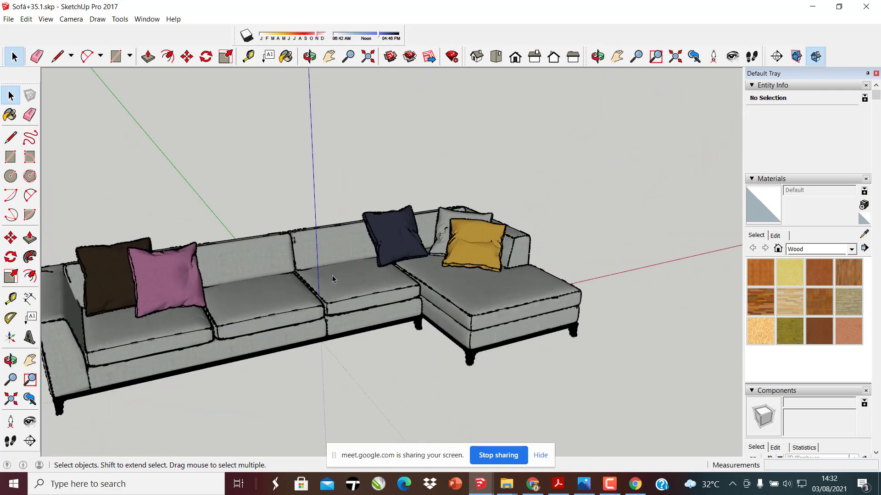
scroll(481, 329, "up", 3)
middle_click_drag(348, 315, 482, 298)
scroll(532, 318, "down", 4)
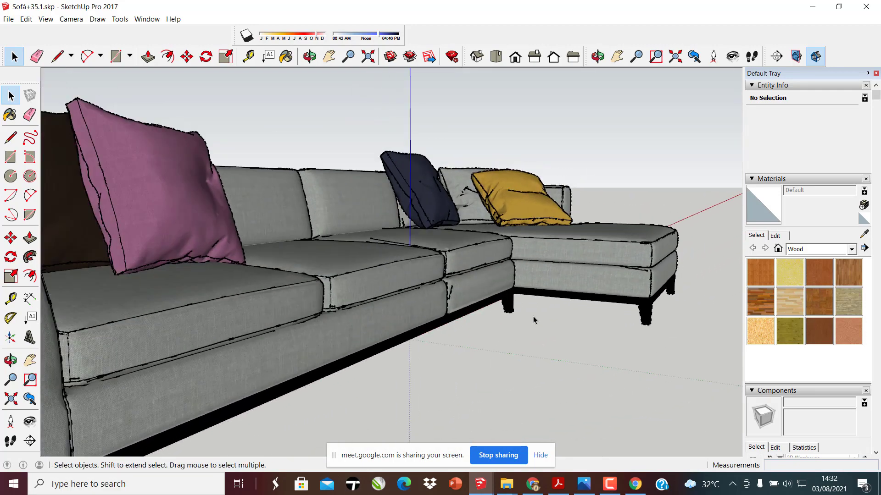
scroll(269, 324, "up", 3)
scroll(340, 273, "down", 5)
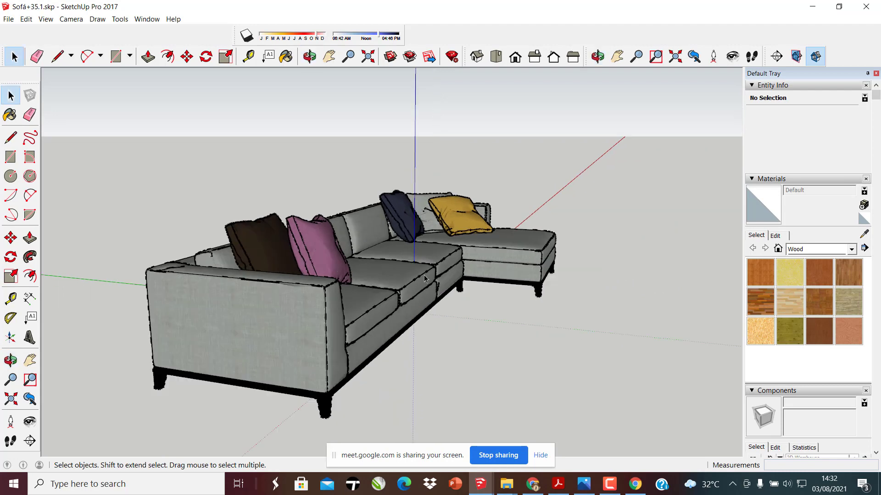
mouse_move(340, 273)
middle_mouse_down()
mouse_move(320, 308)
mouse_move(315, 265)
mouse_move(284, 276)
middle_mouse_up()
left_click(286, 277)
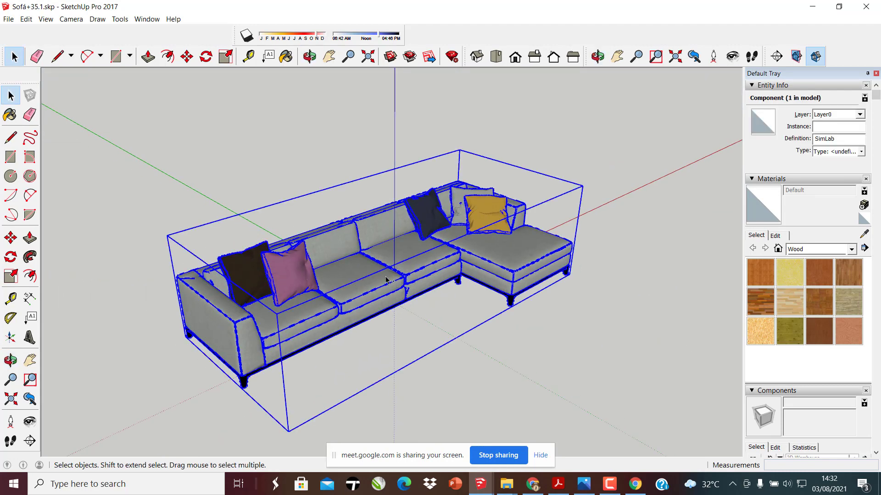
Return to the untitled model with the patterned-wall rooms and look at the rooms more closely
mouse_move(484, 491)
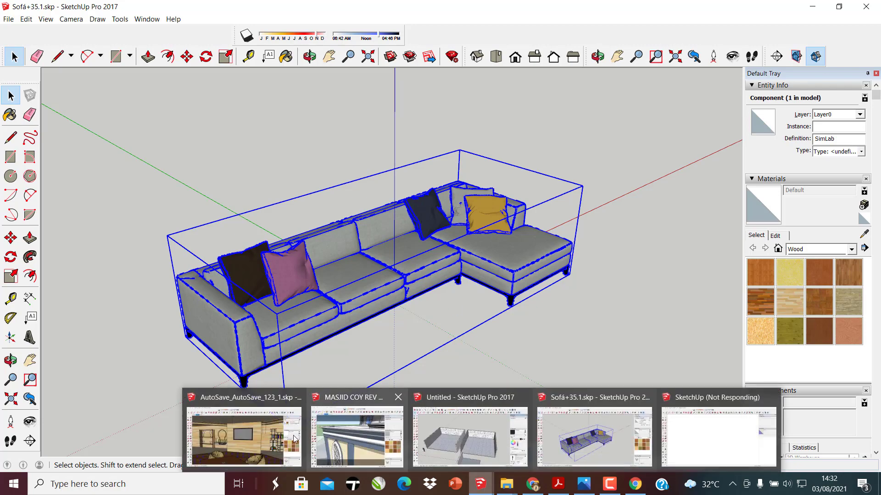
left_click(471, 436)
scroll(446, 288, "up", 3)
middle_click_drag(468, 333, 452, 331)
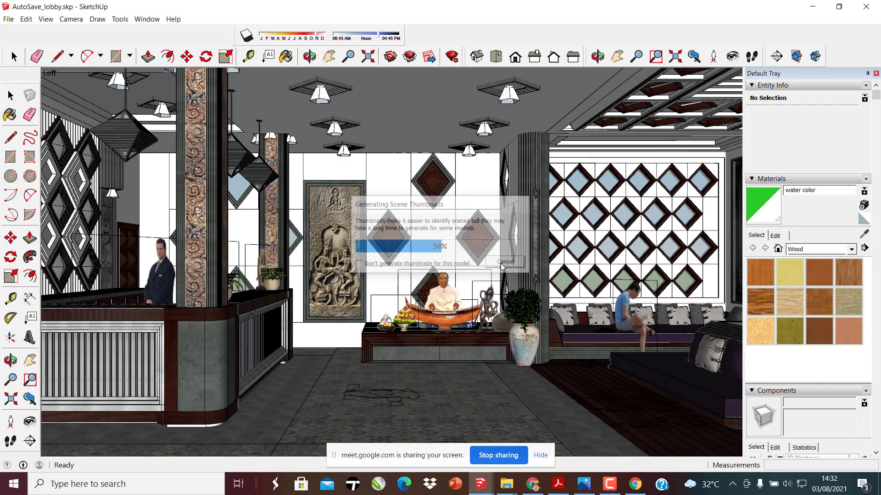
Examine the AutoSave_lobby model from the reception area to the central statue seating, and select a cushion group there
middle_click_drag(501, 268, 443, 280)
scroll(467, 281, "down", 3)
scroll(443, 281, "down", 5)
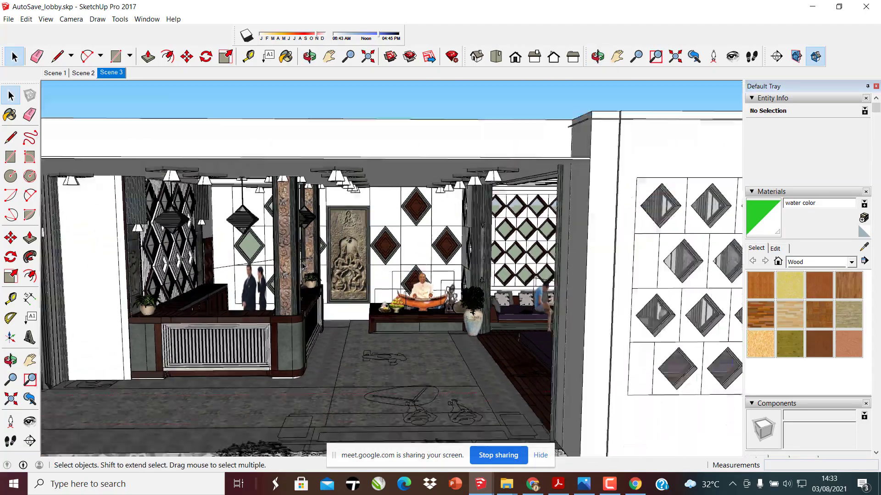
middle_click_drag(443, 321, 537, 347)
scroll(344, 271, "up", 5)
scroll(345, 272, "up", 6)
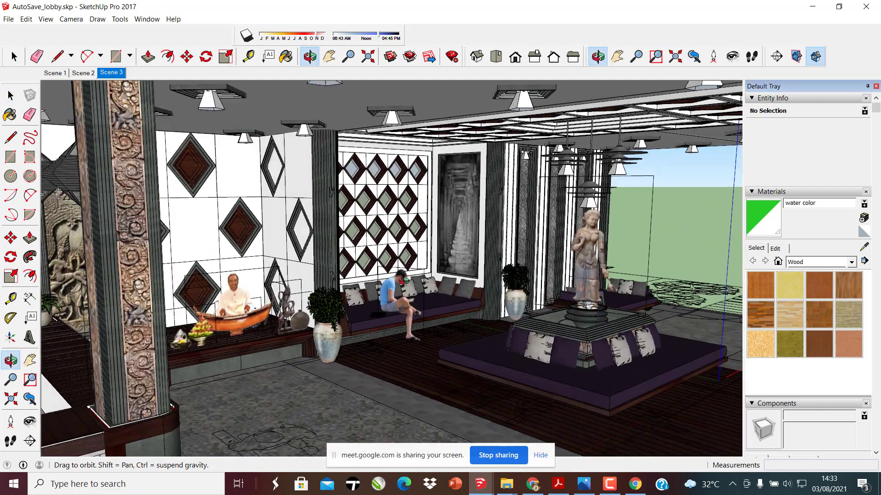
middle_click_drag(479, 314, 513, 335)
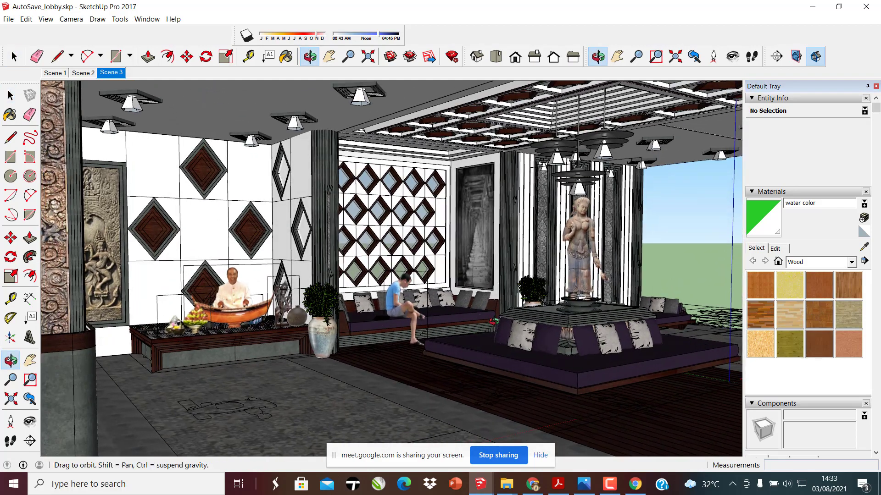
scroll(557, 352, "up", 6)
left_click(591, 359)
middle_click_drag(590, 359, 489, 302)
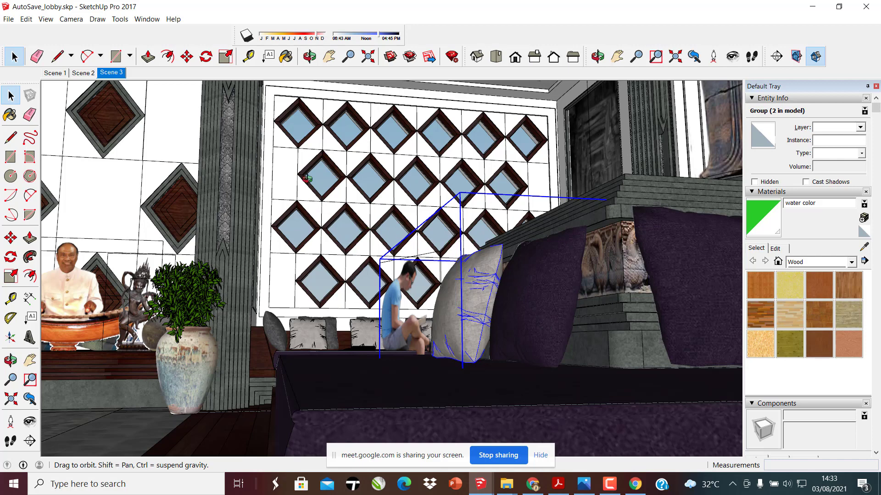
Examine the AutoSave_lobby model from the cushions past the stone columns and up to the ceiling lamps and column tops
middle_click_drag(307, 179, 314, 197)
scroll(309, 174, "up", 2)
scroll(457, 272, "down", 6)
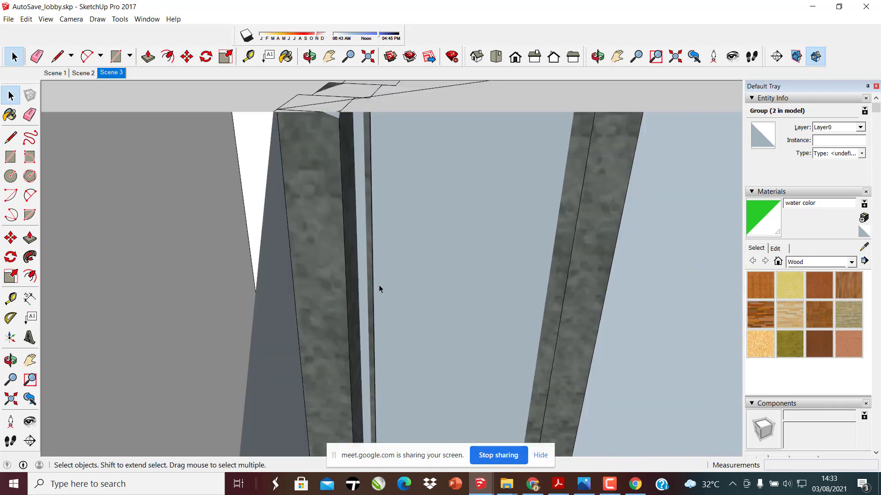
scroll(378, 285, "down", 5)
middle_click_drag(343, 239, 372, 140)
scroll(211, 144, "up", 5)
scroll(374, 207, "down", 4)
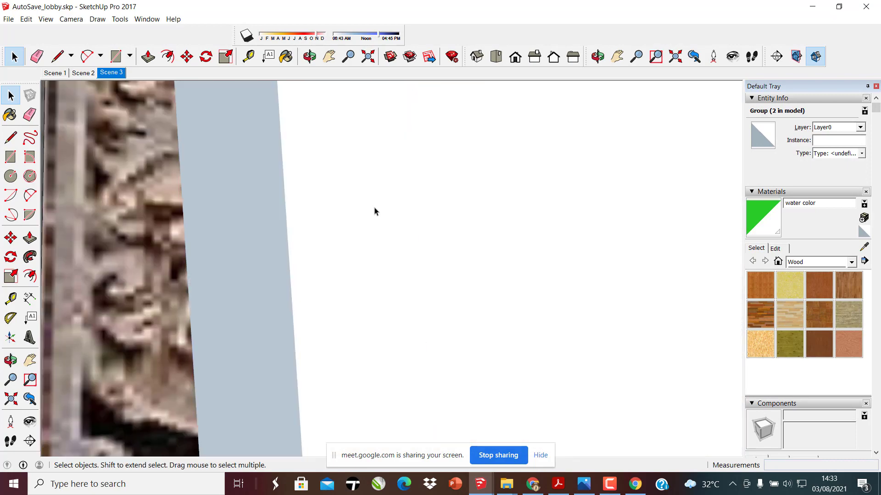
scroll(502, 262, "down", 5)
middle_click_drag(558, 228, 467, 260)
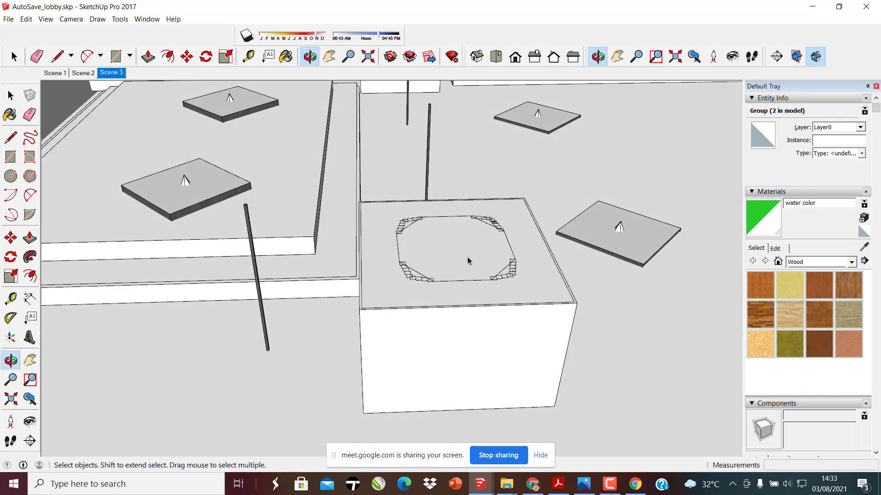
scroll(467, 260, "up", 4)
middle_click_drag(415, 199, 672, 42)
Look around the lobby's roof area, then go back inside and view the white wall beside the carved relief up close
left_click(732, 59)
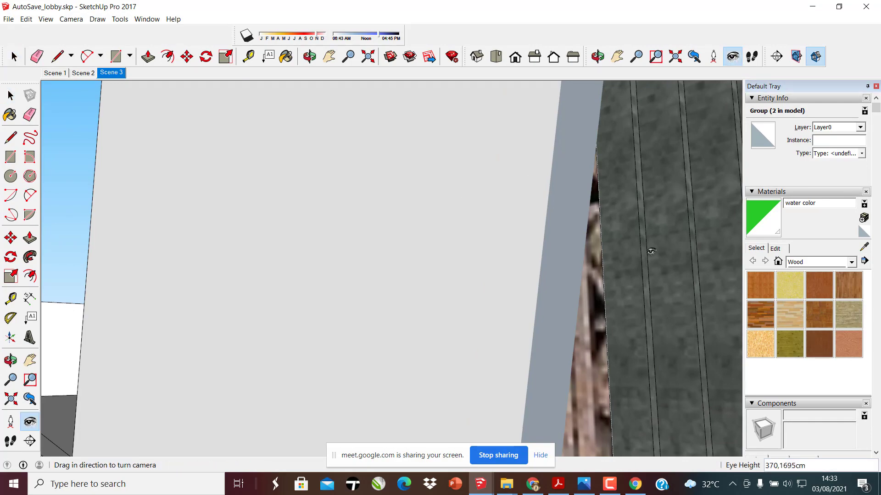
left_click_drag(651, 251, 684, 298)
middle_click_drag(471, 262, 295, 360)
scroll(295, 360, "down", 6)
middle_click_drag(401, 291, 679, 349)
scroll(440, 253, "down", 2)
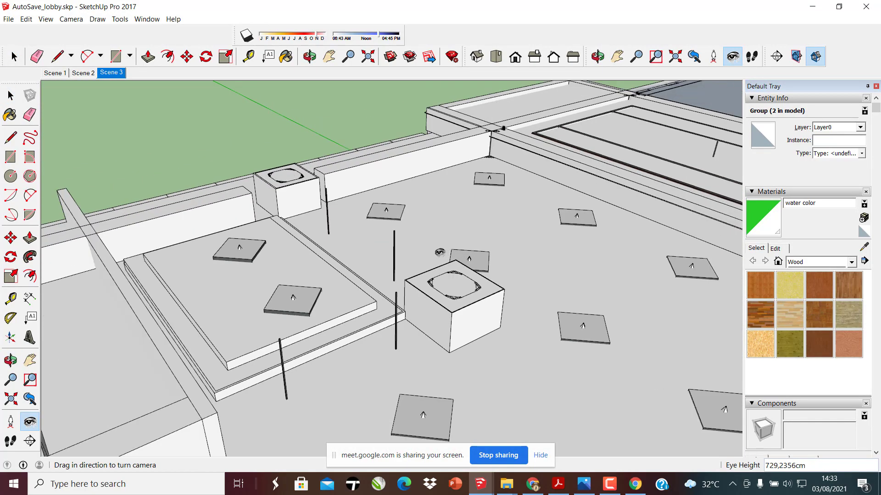
scroll(440, 253, "down", 5)
middle_click_drag(440, 252, 220, 157)
scroll(390, 301, "up", 5)
middle_click_drag(458, 294, 426, 278)
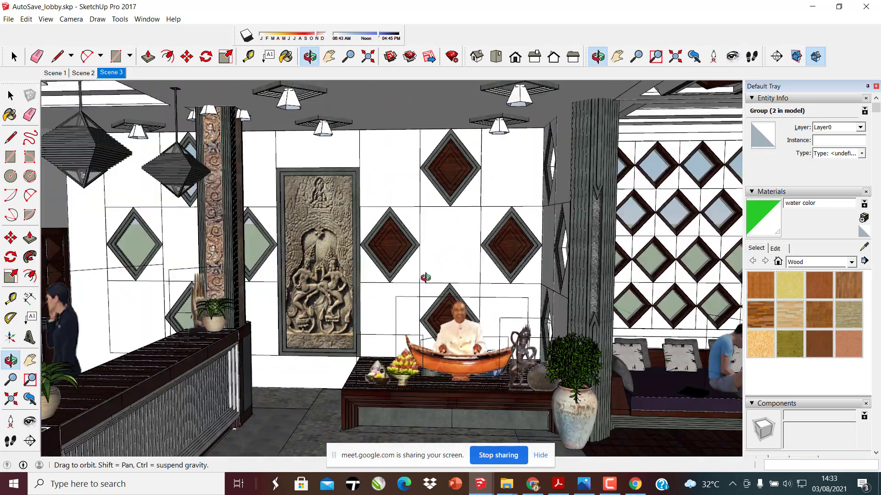
left_click(30, 421)
scroll(359, 174, "up", 4)
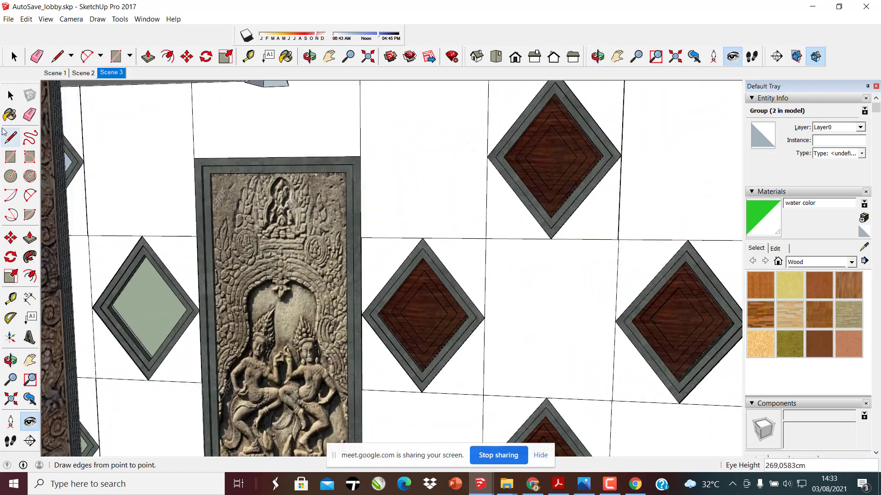
Open the diamond-patterned wall group for editing and select the blank upper panel face beside the carved relief
left_click(11, 95)
left_click(385, 184)
double_click(385, 183)
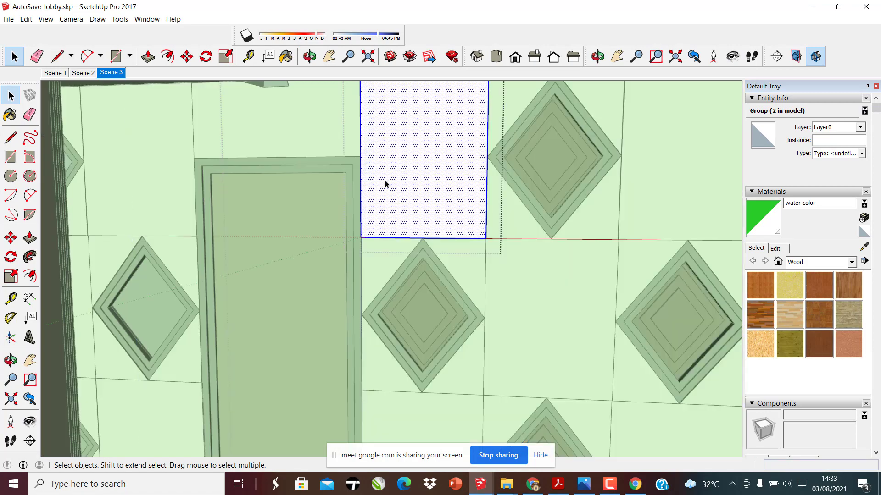
left_click(414, 165)
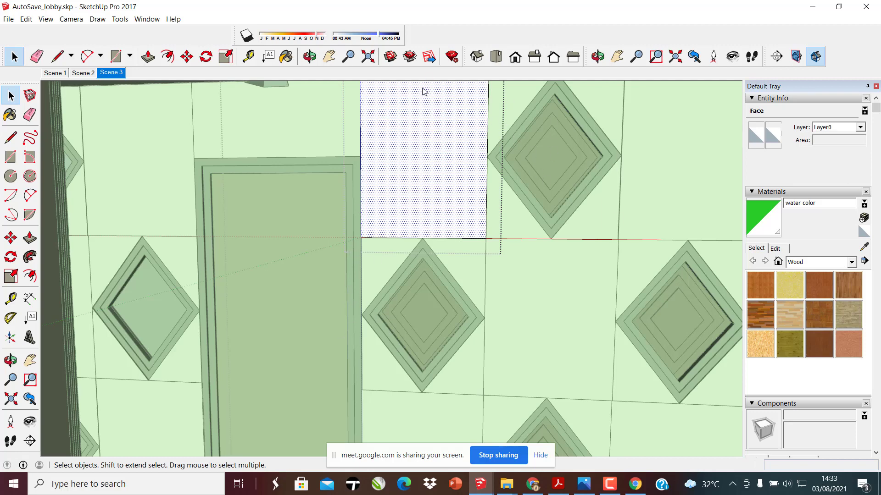
Draw a triangle with the Line tool on the blank upper wall panel, with a base edge about 56 cm long
mouse_move(424, 92)
middle_mouse_down()
mouse_move(415, 122)
mouse_move(373, 142)
middle_mouse_up()
key("l")
left_click(366, 157)
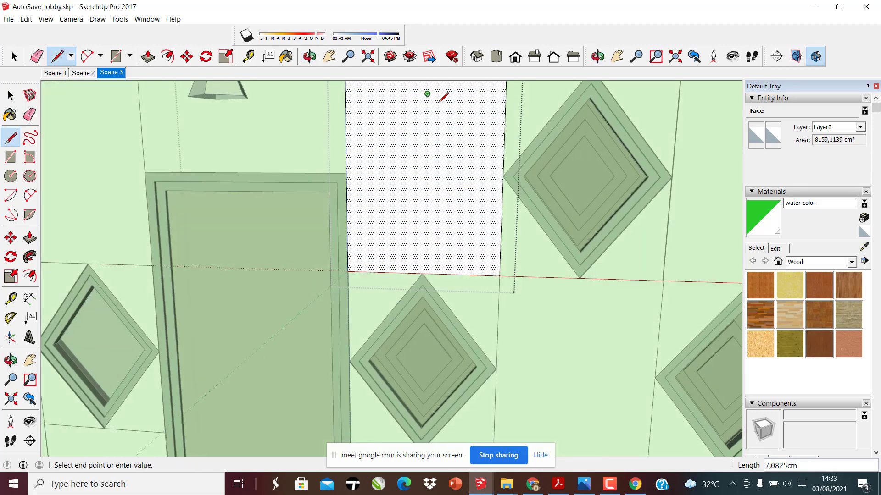
mouse_move(449, 182)
middle_mouse_down()
mouse_move(345, 151)
mouse_move(432, 170)
middle_mouse_up()
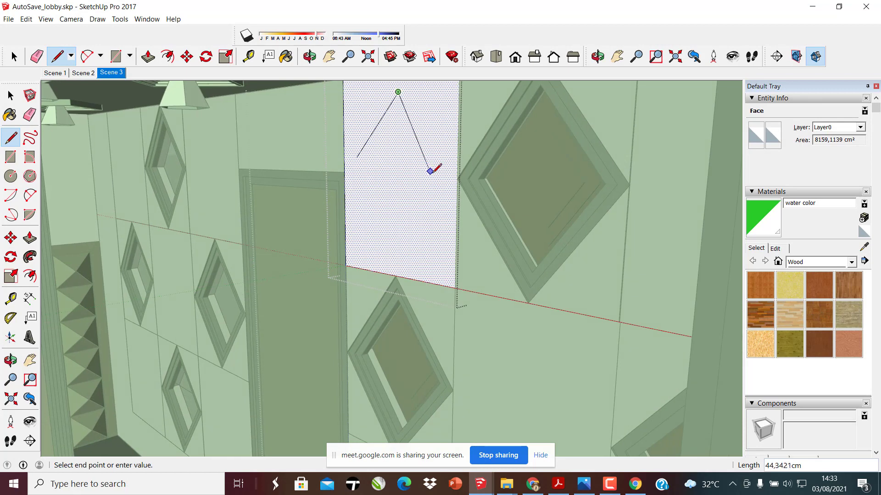
middle_click_drag(357, 175, 444, 187)
left_click(497, 150)
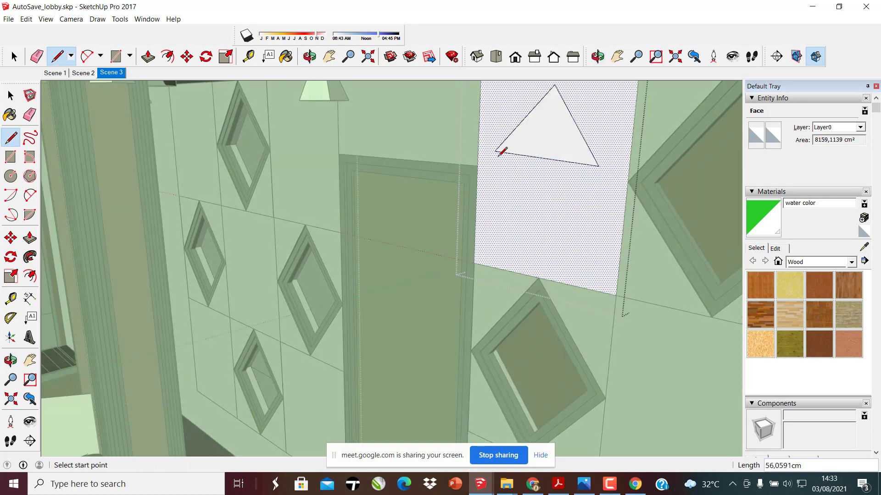
Push the triangular face about 15 cm into the wall to cut an opening through it
left_click(12, 96)
left_click(565, 149)
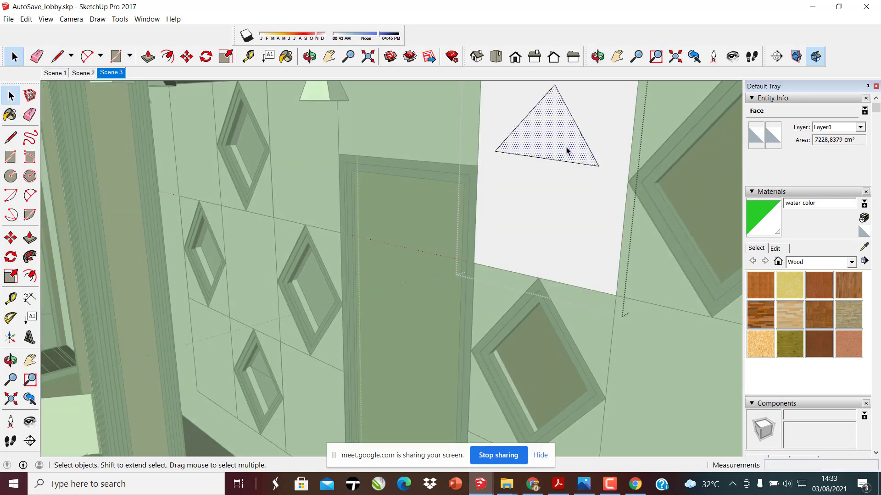
mouse_move(566, 149)
middle_mouse_down()
mouse_move(479, 273)
mouse_move(354, 270)
mouse_move(551, 176)
mouse_move(587, 174)
mouse_move(436, 307)
mouse_move(321, 354)
mouse_move(440, 279)
mouse_move(359, 324)
mouse_move(607, 137)
mouse_move(321, 342)
middle_mouse_up()
scroll(384, 299, "up", 4)
key("p")
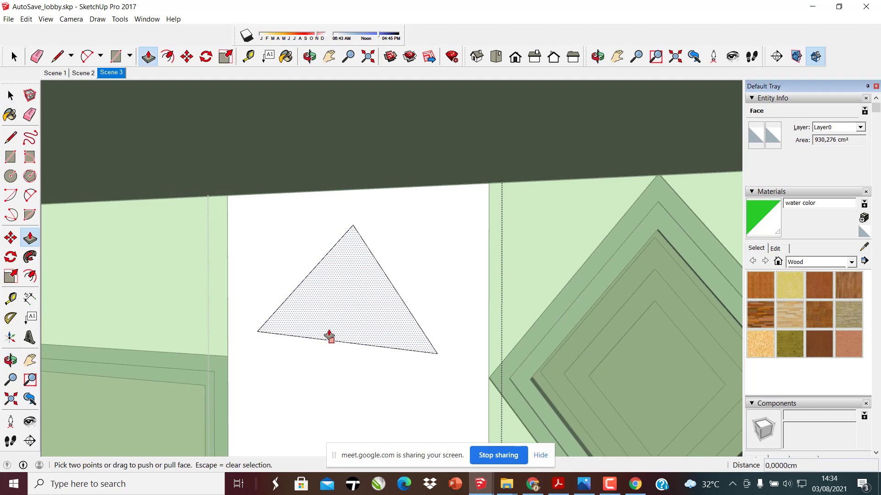
left_click(334, 316)
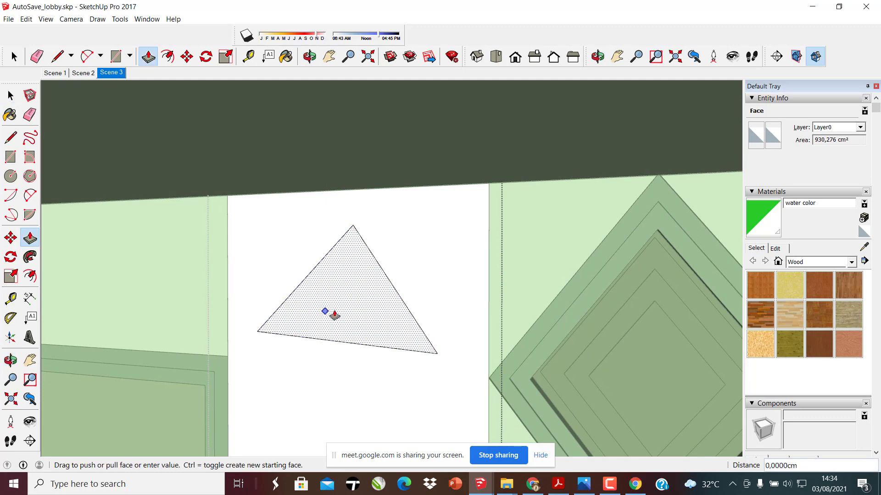
left_click(379, 331)
middle_click_drag(335, 317, 365, 346)
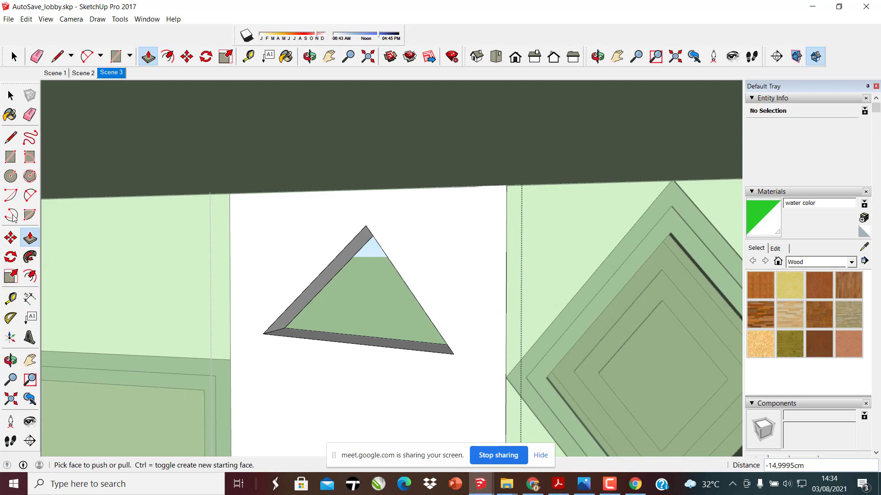
Examine the triangular wall opening from outside the lobby building and look over the building from a distance
middle_click_drag(362, 305, 364, 279)
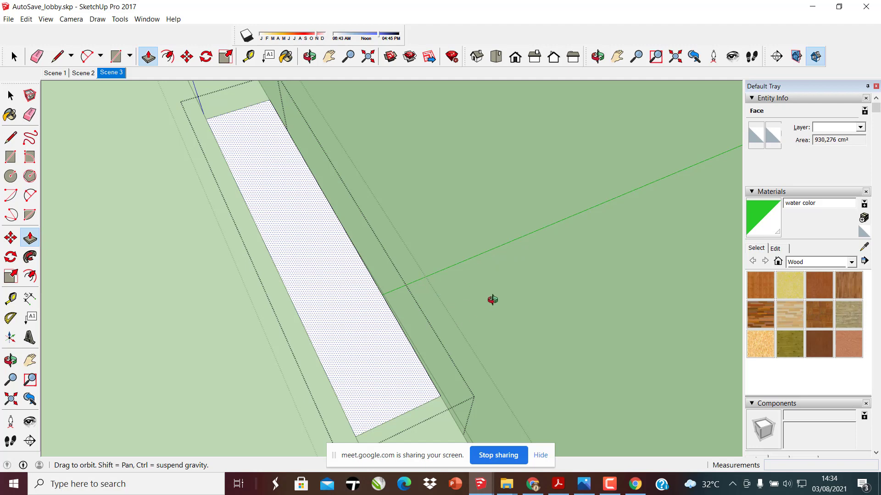
double_click(556, 245)
scroll(222, 344, "down", 10)
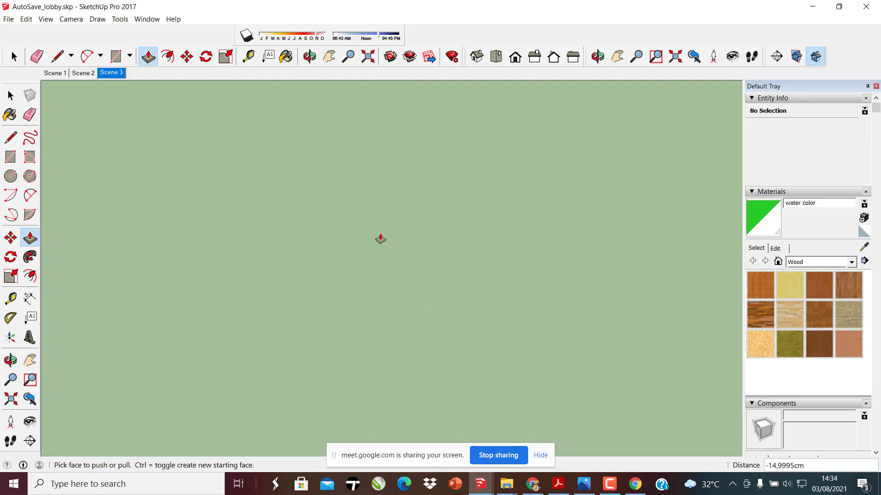
scroll(139, 270, "up", 2)
scroll(448, 341, "down", 10)
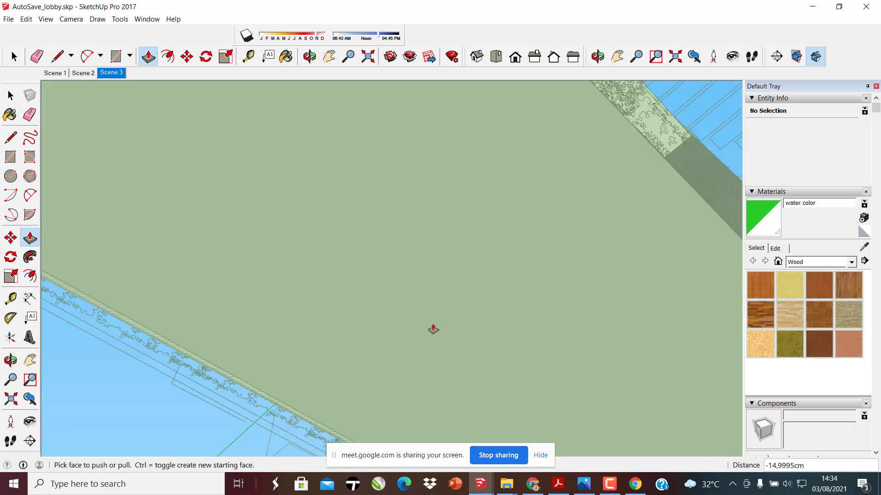
middle_click_drag(374, 332, 680, 360)
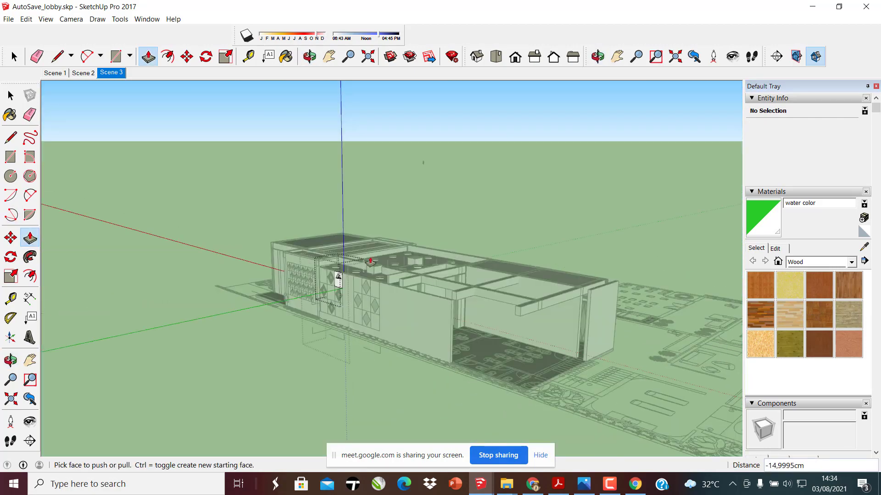
scroll(370, 263, "up", 8)
middle_click_drag(289, 348, 371, 381)
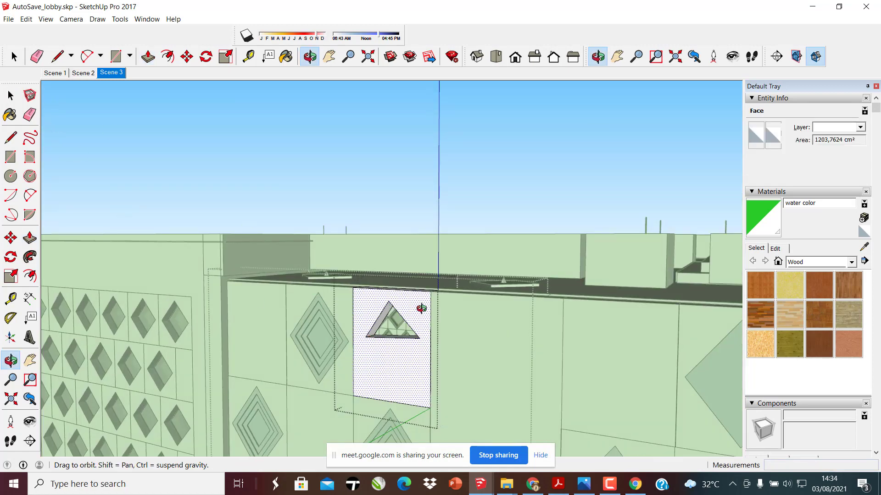
Switch to the untitled SketchUp model, view the patterned-wall rooms from farther away and select the room with the tiled floor beside the red axis
left_click(487, 485)
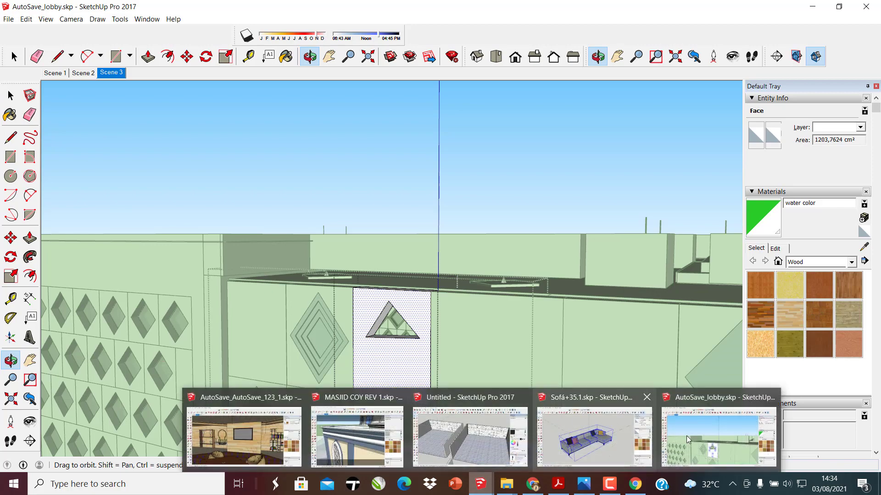
left_click(455, 439)
scroll(474, 316, "up", 5)
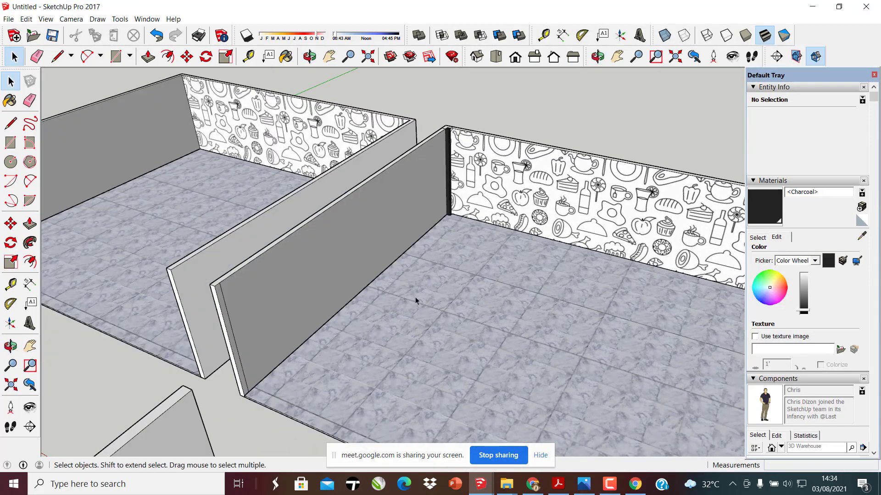
scroll(416, 301, "down", 6)
left_click(427, 289)
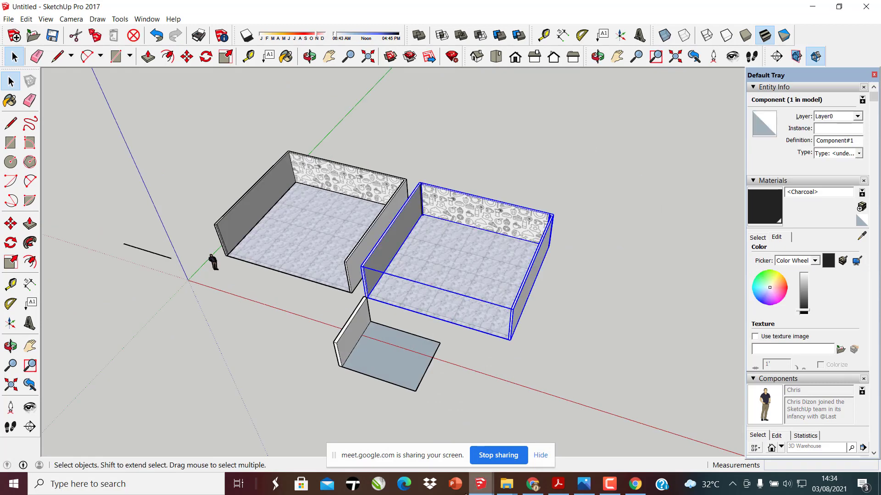
Close the MASJID COY REV 1 model and return to the Sofá+35.1 model to view the sofa from a slightly different angle
mouse_move(486, 486)
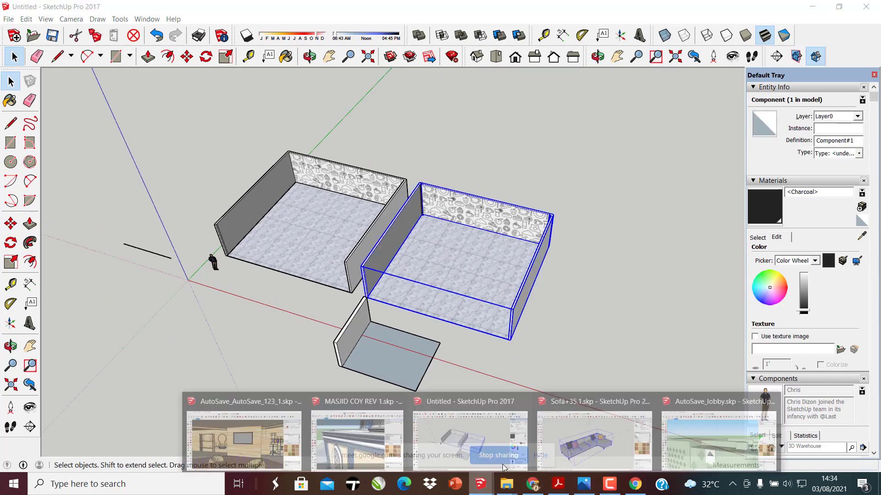
left_click(564, 443)
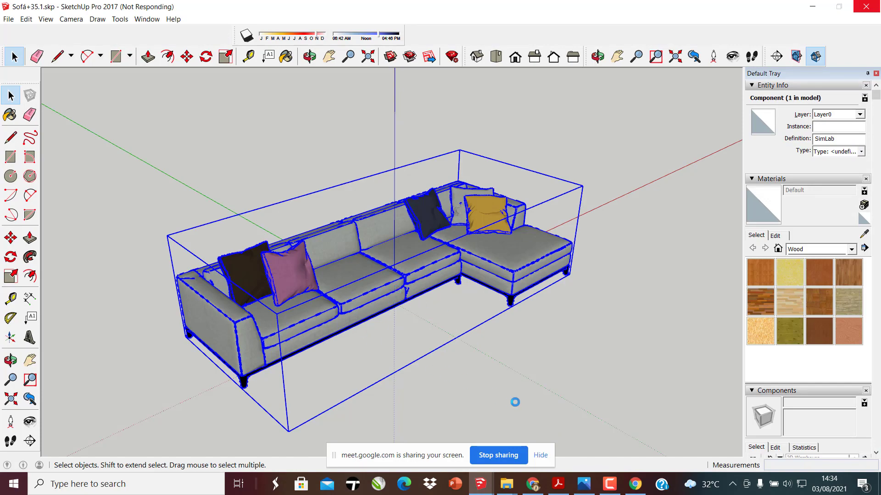
mouse_move(480, 484)
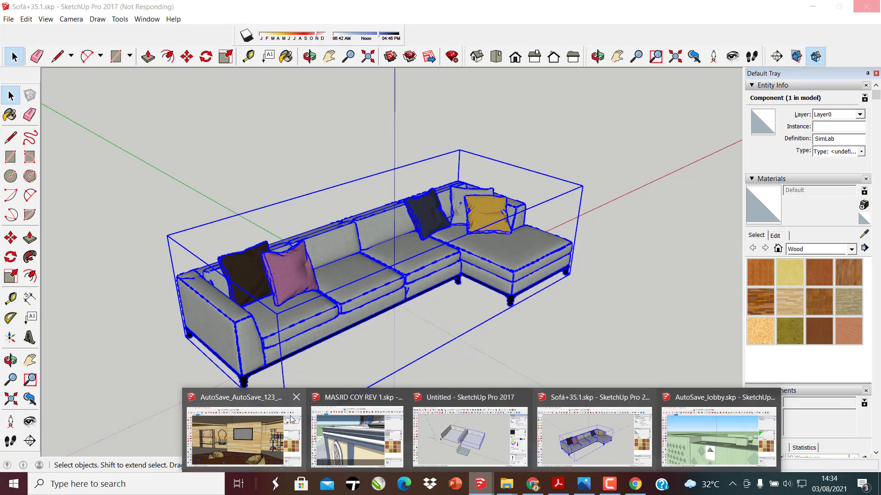
left_click(397, 398)
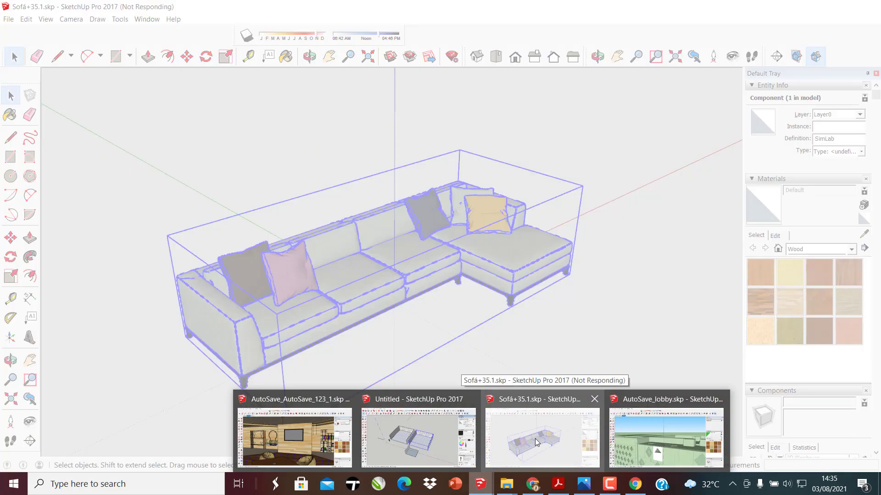
left_click(528, 436)
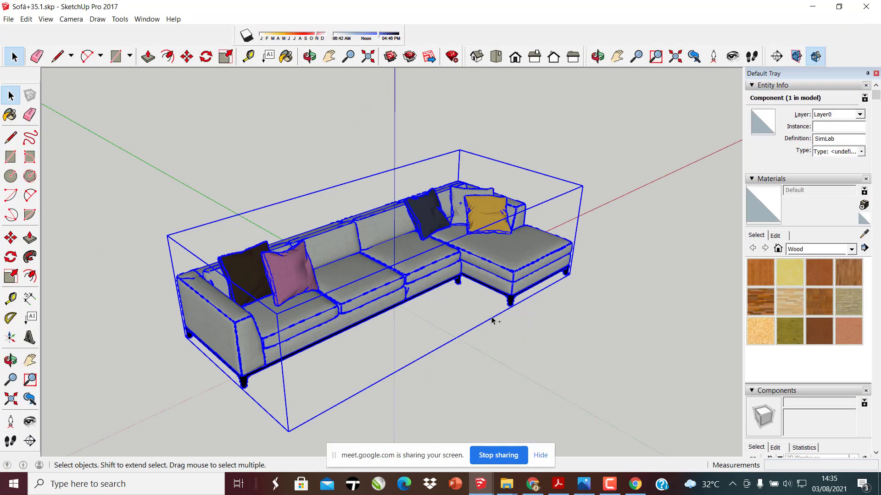
middle_click_drag(338, 300, 287, 298)
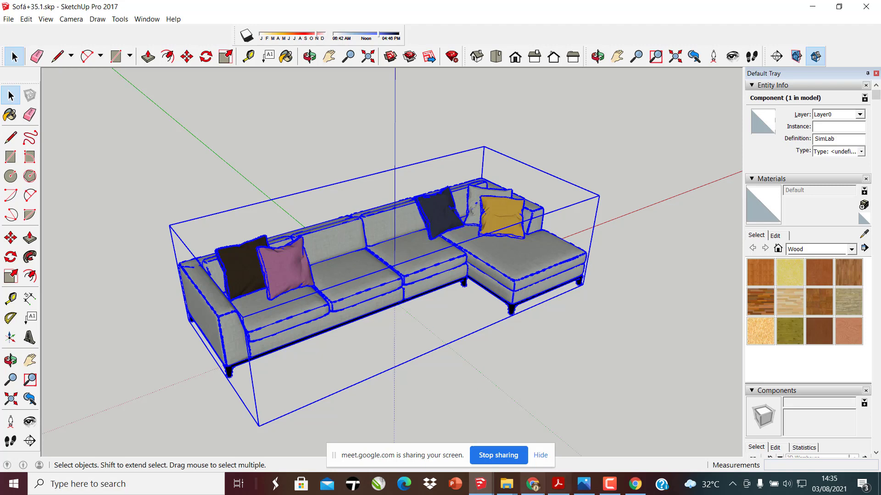
Check the 3D Warehouse "lobby hotel" results in Chrome and return to the untitled SketchUp model
left_click(531, 485)
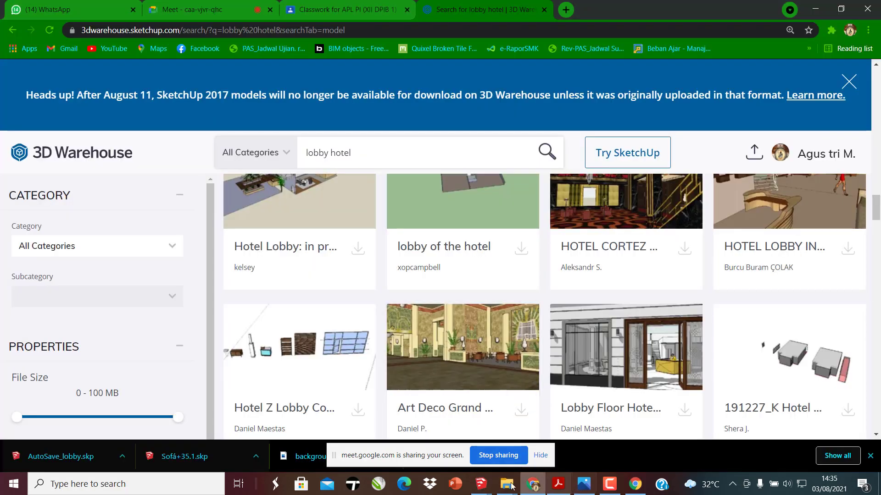
left_click(480, 484)
left_click(394, 449)
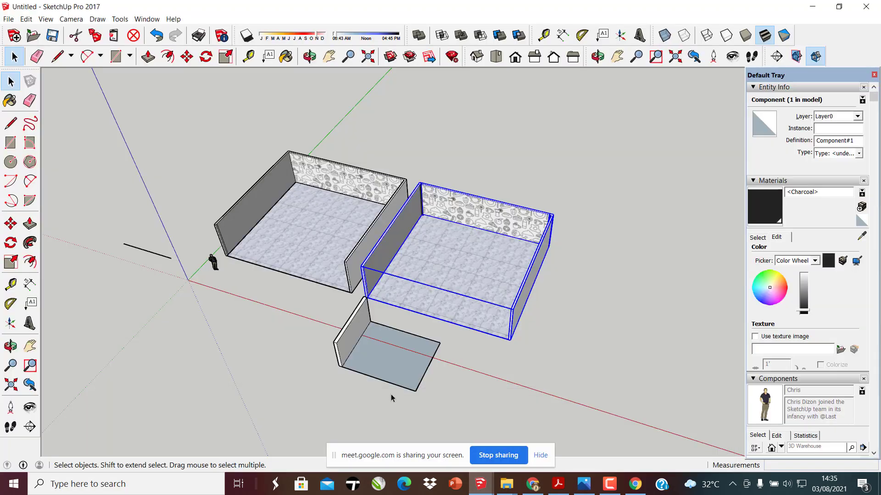
Switch to the AutoSave_AutoSave_123_1 model and look around the interior, from the television wall to the bookshelves, table and round woven chairs
mouse_move(487, 488)
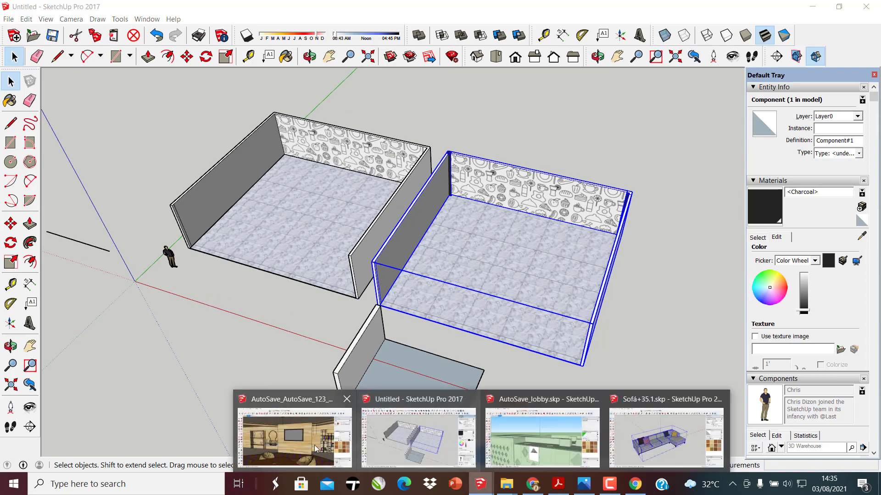
left_click(315, 443)
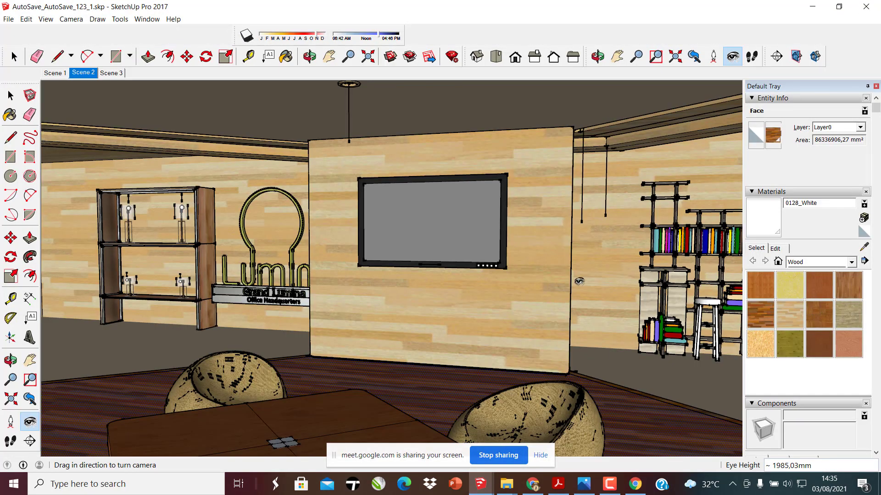
left_click_drag(580, 281, 485, 109)
scroll(459, 133, "down", 3)
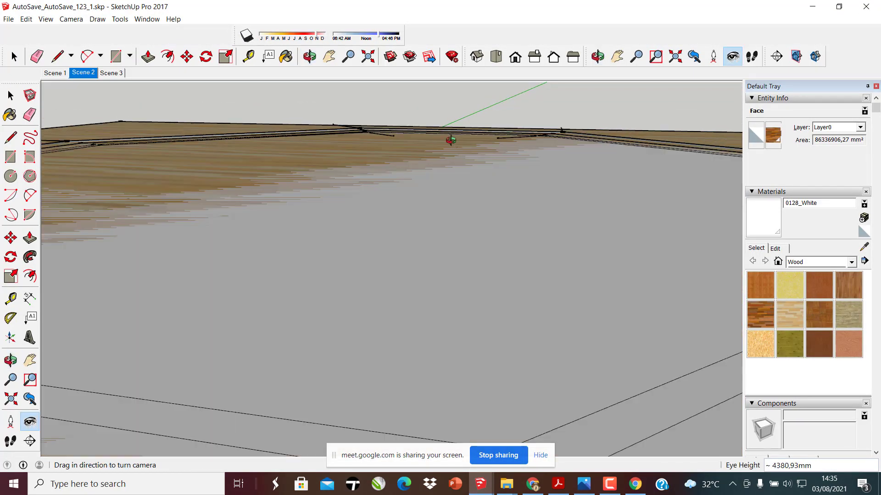
middle_click_drag(450, 139, 474, 233)
scroll(474, 233, "up", 2)
middle_click_drag(519, 206, 545, 308)
left_click_drag(545, 309, 521, 229)
middle_click_drag(521, 230, 125, 174)
key("l")
scroll(473, 340, "down", 5)
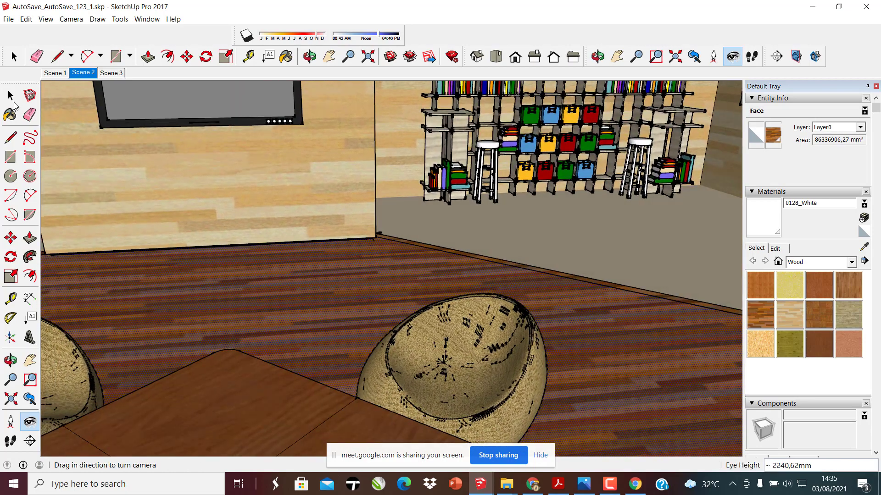
Select the round woven chair beside the wooden table and scale it uniformly by 1.35
left_click(14, 102)
scroll(419, 281, "down", 3)
middle_click_drag(419, 283, 415, 345)
left_click(372, 328)
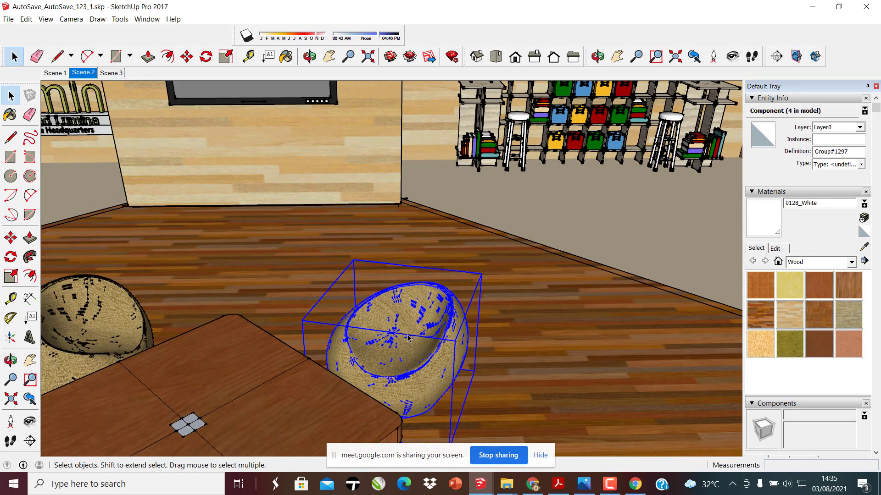
key("s")
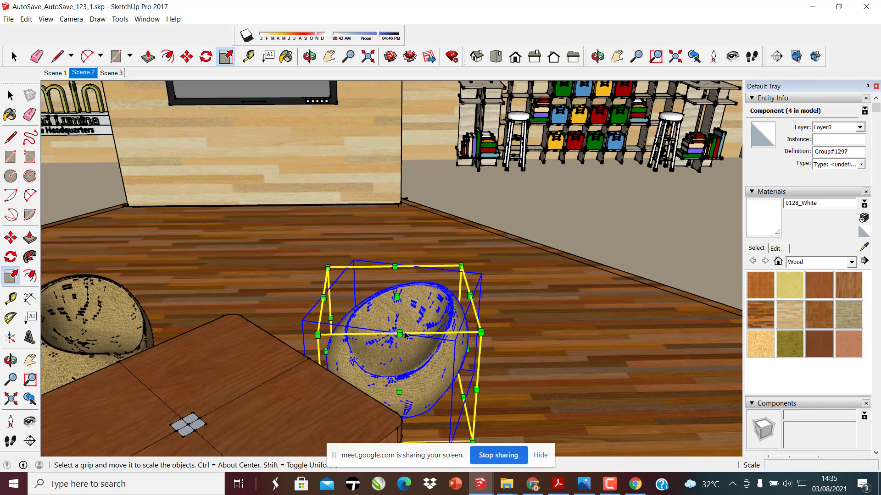
middle_click_drag(405, 332, 281, 252)
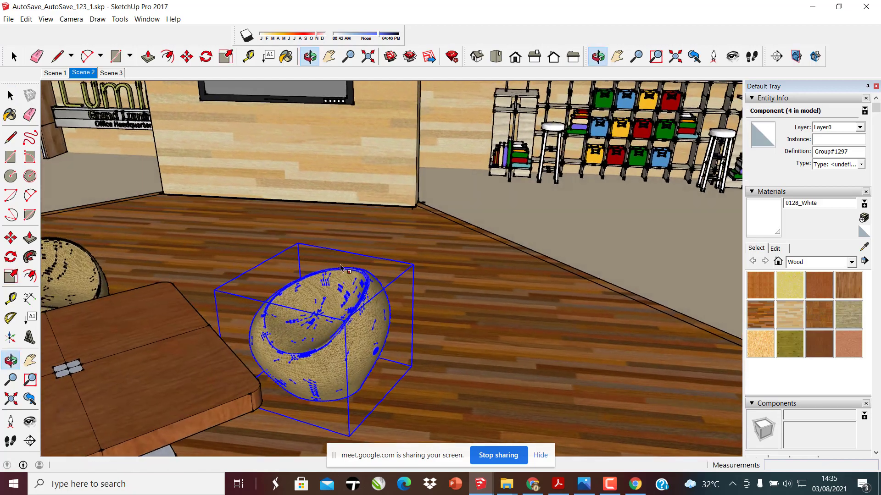
left_click_drag(265, 246, 237, 195)
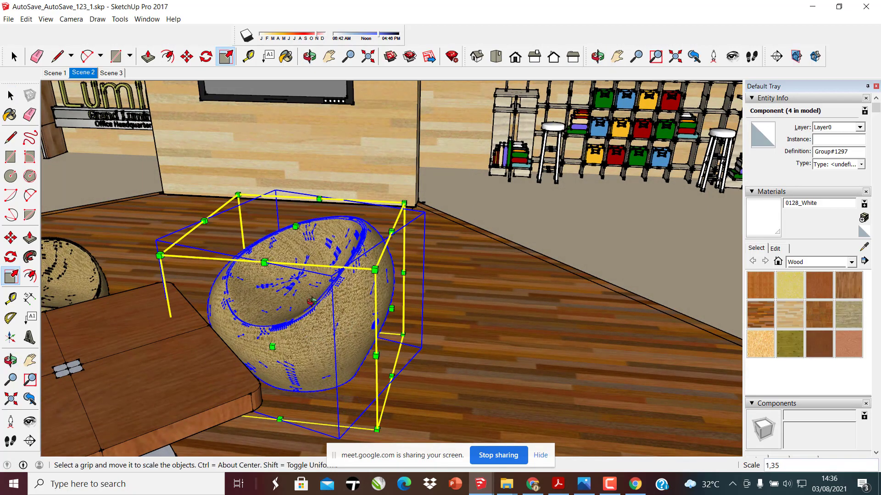
Try narrowing the enlarged woven chair in one direction, and undo both scale changes
middle_click_drag(312, 302, 348, 328)
left_click_drag(344, 323, 319, 298)
middle_click_drag(319, 298, 286, 292)
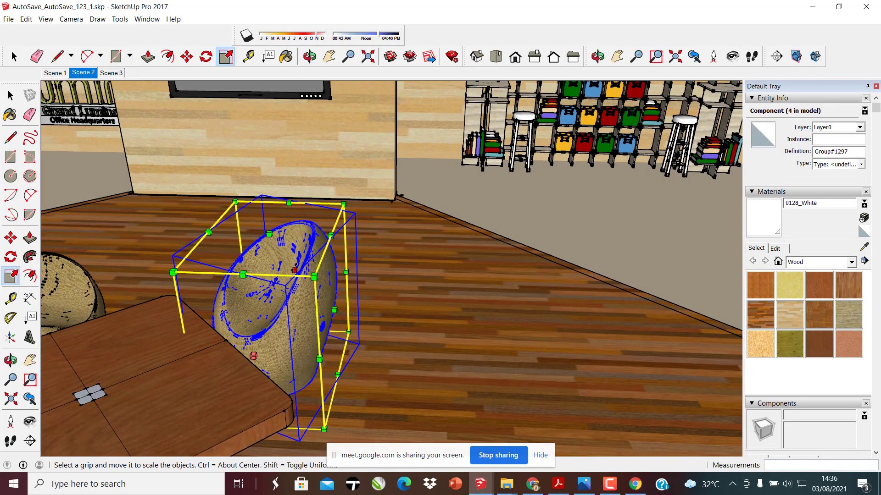
left_click_drag(294, 270, 281, 299)
middle_click_drag(299, 328, 382, 314)
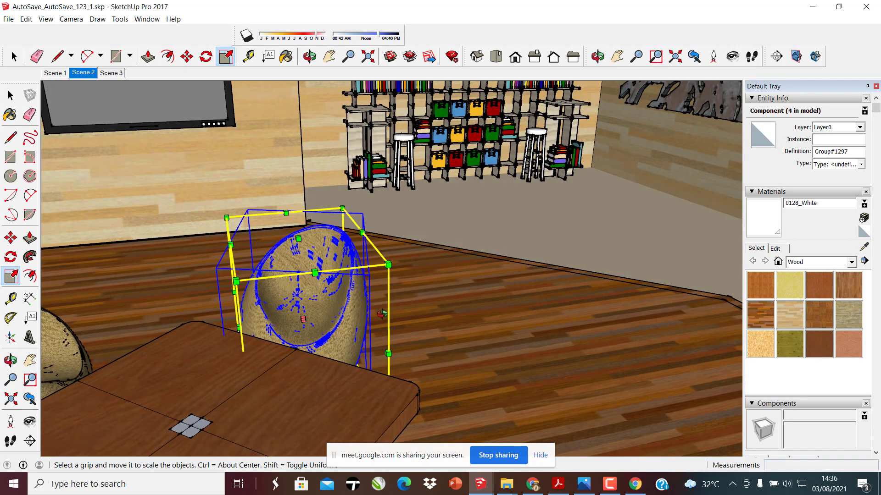
key("ctrl+z")
key("ctrl+z")
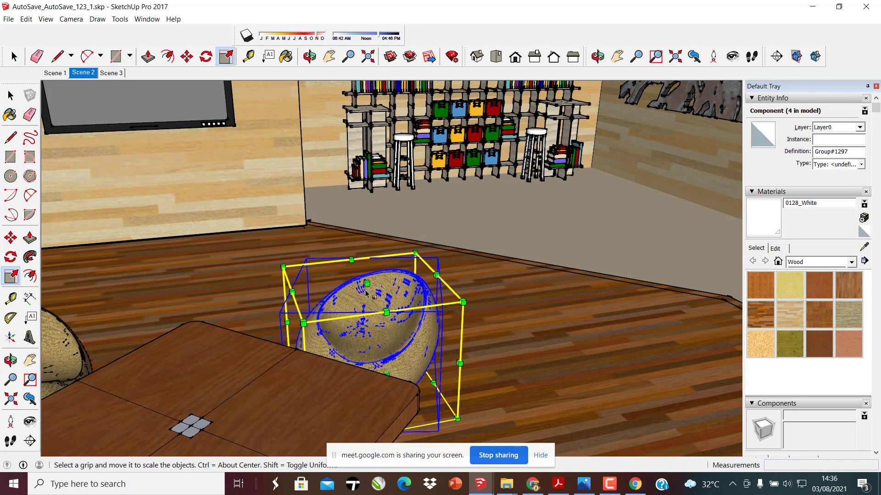
Enlarge the woven chair uniformly about its opposite corner and view it together with the table
mouse_move(367, 294)
middle_mouse_down()
mouse_move(437, 317)
mouse_move(225, 318)
mouse_move(128, 262)
mouse_move(262, 308)
mouse_move(393, 269)
mouse_move(381, 268)
middle_mouse_up()
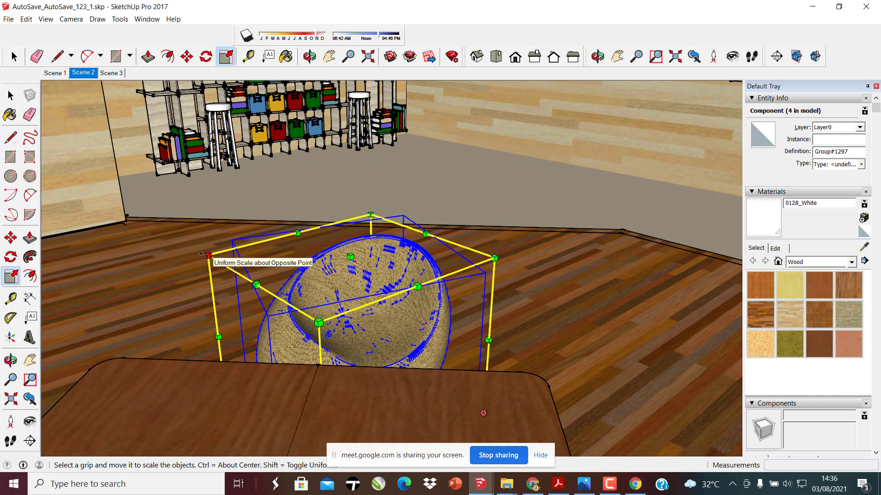
middle_click_drag(208, 303, 181, 281)
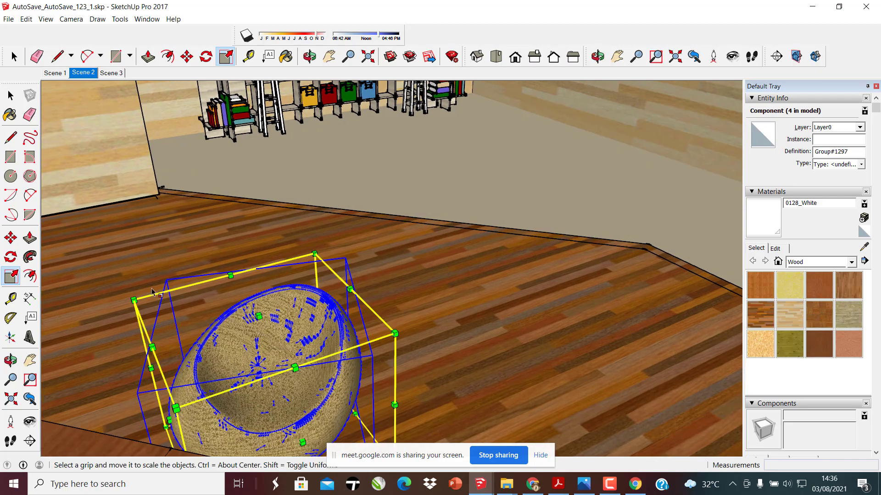
left_click_drag(132, 296, 55, 234)
middle_click_drag(138, 275, 249, 318)
middle_click_drag(236, 406, 612, 314)
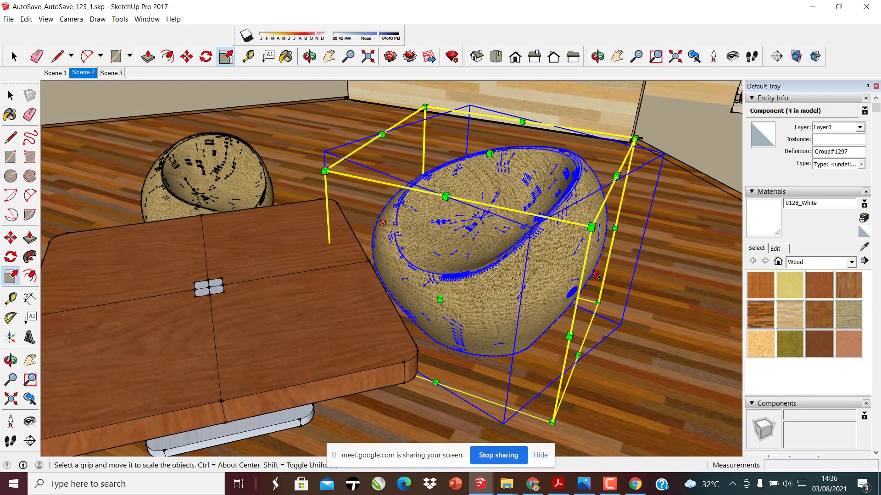
Try scaling the woven chair to 0.75 along the red axis and by another edge grip, discarding both changes
left_click_drag(595, 274, 539, 281)
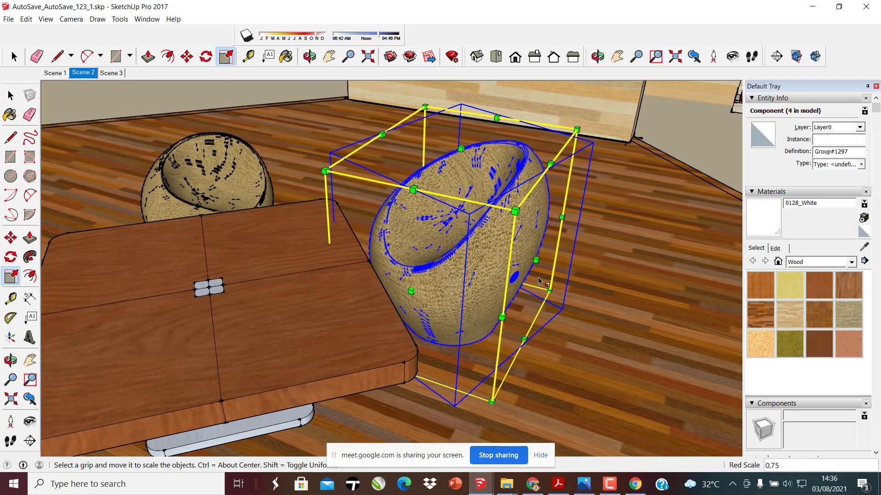
key("Escape")
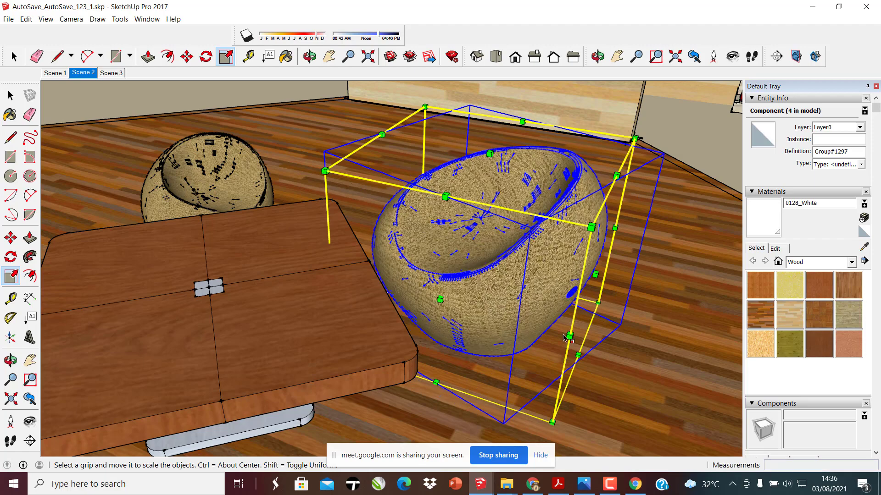
left_click_drag(573, 337, 493, 203)
key("ctrl+z")
mouse_move(429, 120)
left_mouse_down()
mouse_move(447, 147)
mouse_move(421, 111)
left_mouse_up()
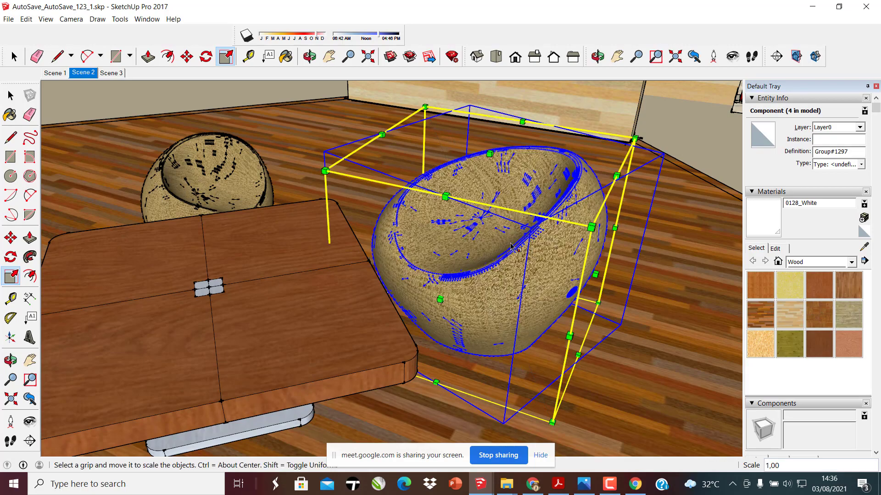
middle_click_drag(422, 110, 253, 174)
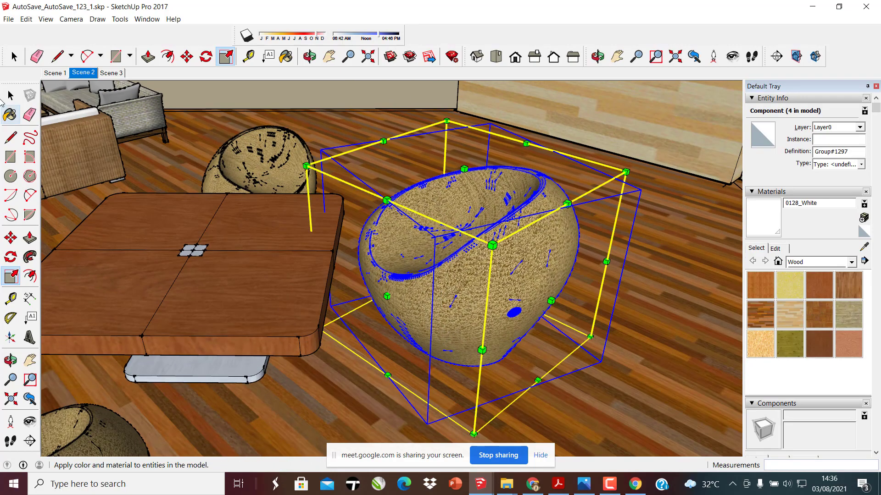
Select the wooden table and stretch it along the green axis to a scale of 1.74, toward the enlarged chair
left_click(11, 95)
middle_click_drag(327, 224, 353, 200)
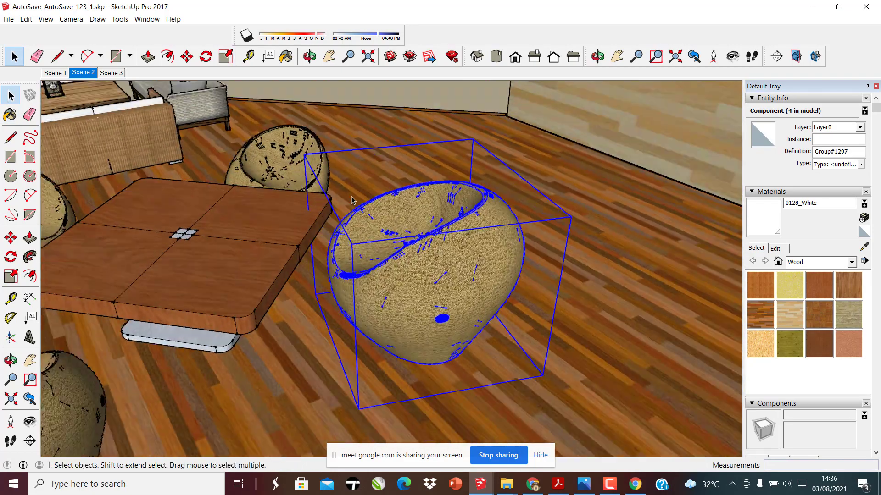
middle_click_drag(395, 243, 286, 280)
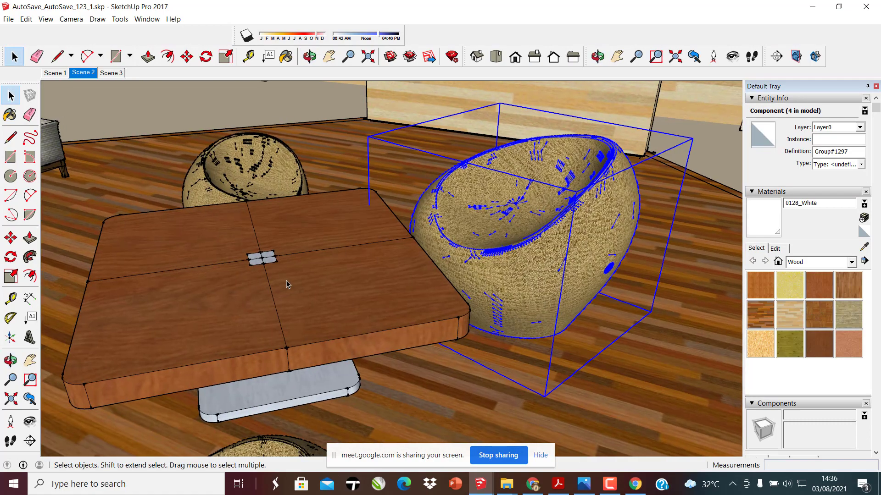
left_click(286, 279)
middle_click_drag(323, 247, 380, 285)
key("s")
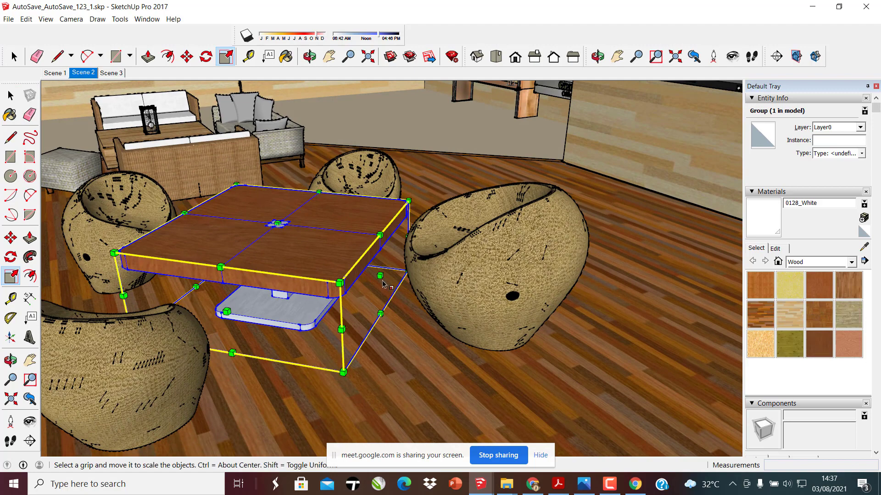
left_click_drag(381, 275, 545, 303)
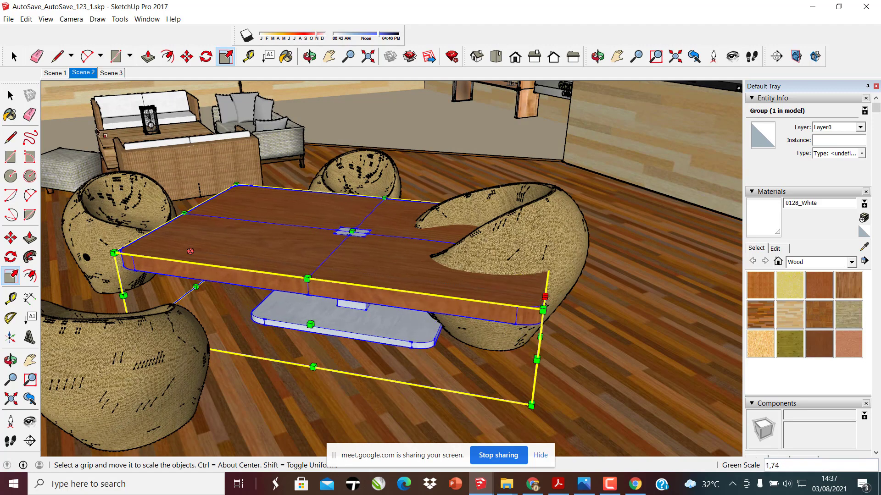
Move the enlarged woven chair about 1163 mm away from the stretched table so the two no longer overlap
left_click(10, 95)
left_click(541, 250)
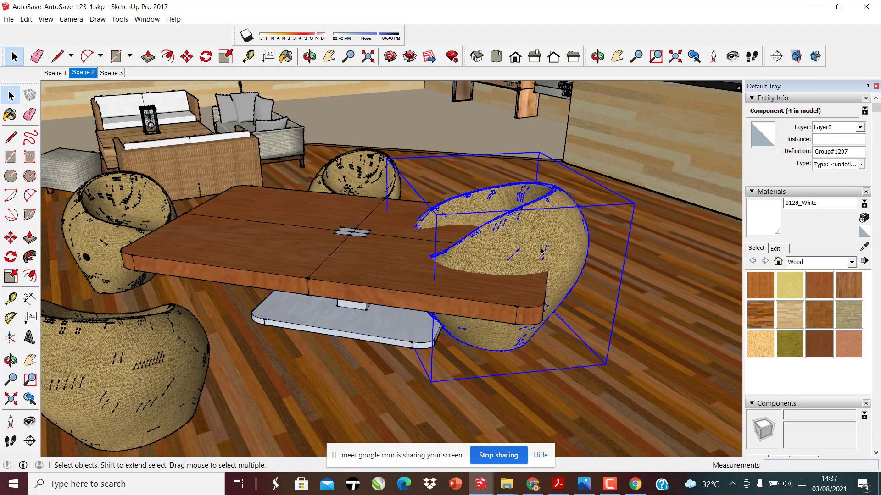
key("m")
left_click(278, 372)
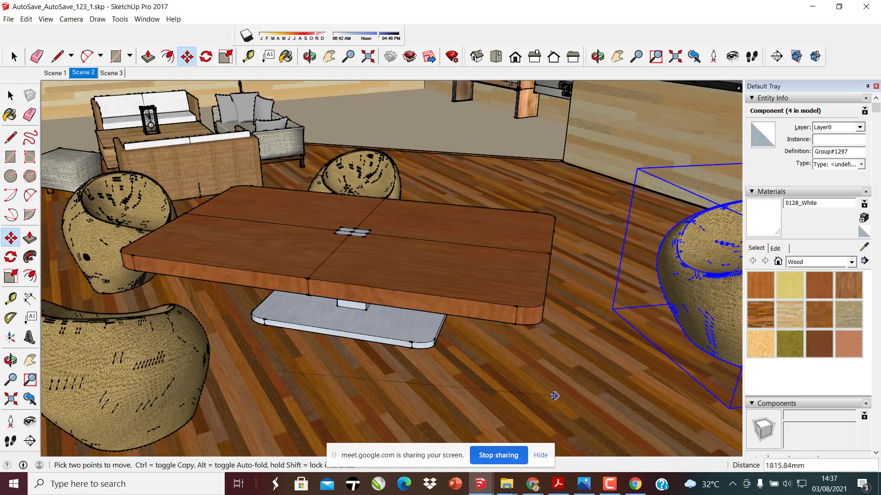
left_click(450, 380)
Undo the chair's move and the table's stretch
left_click(10, 96)
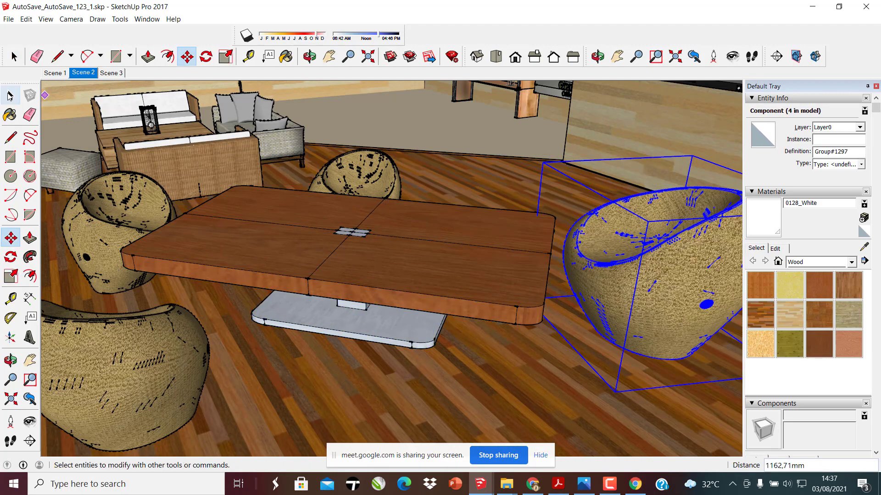
left_click(371, 271)
key("ctrl+z")
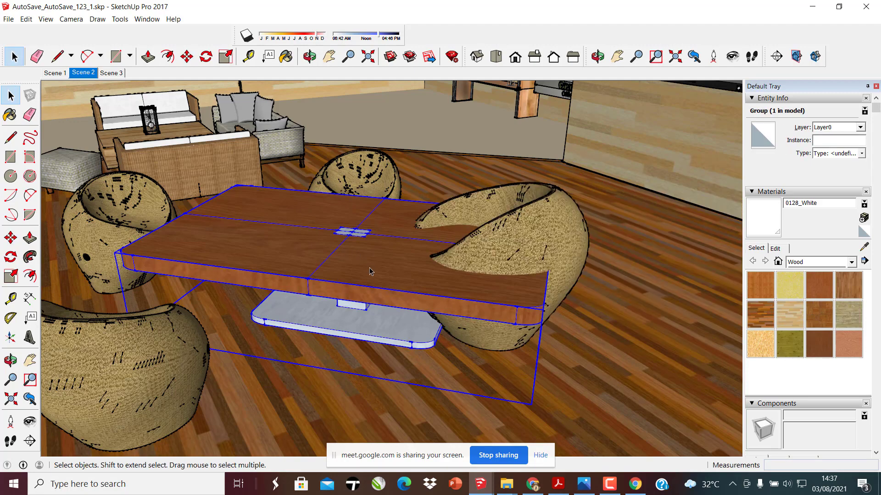
key("ctrl+z")
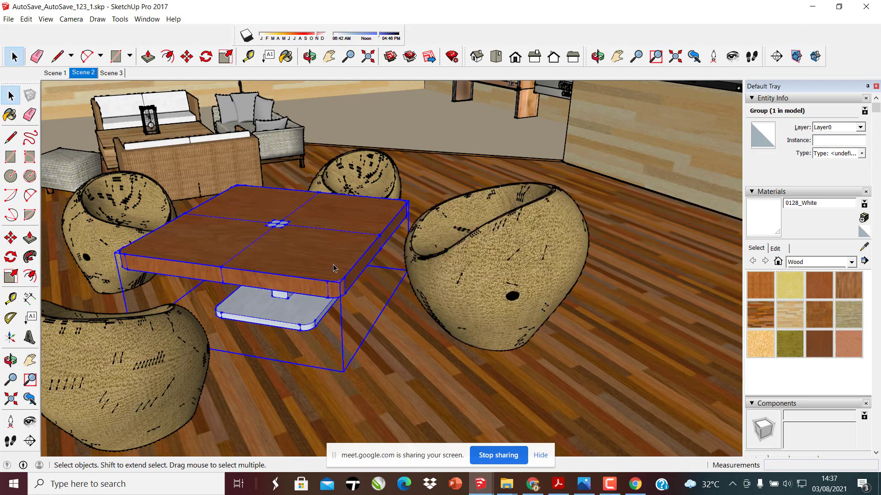
Open the table group, try to push/pull the tabletop's side face by about 31 mm, undo it and leave the group
double_click(286, 249)
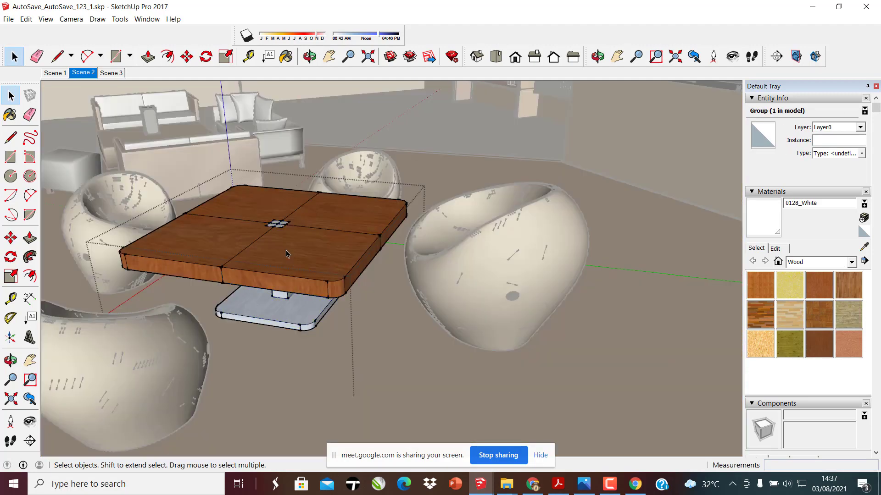
double_click(356, 278)
left_click(356, 278)
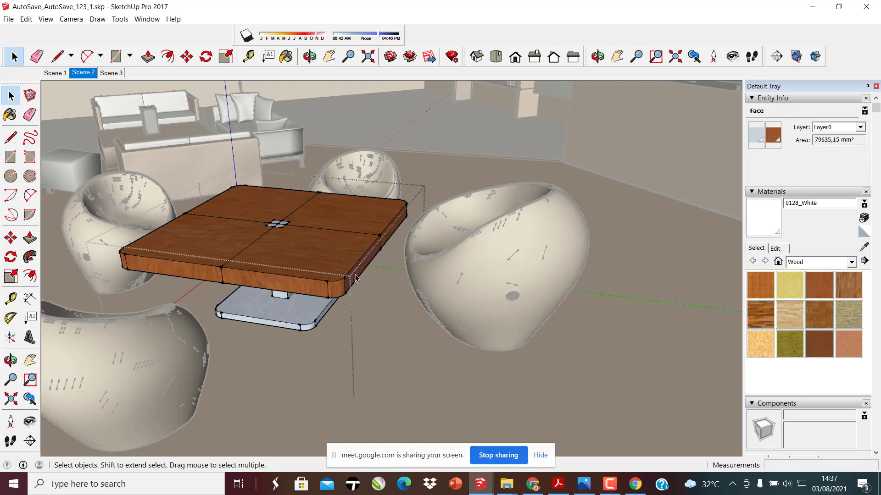
key("p")
left_click(366, 280)
left_click(366, 280)
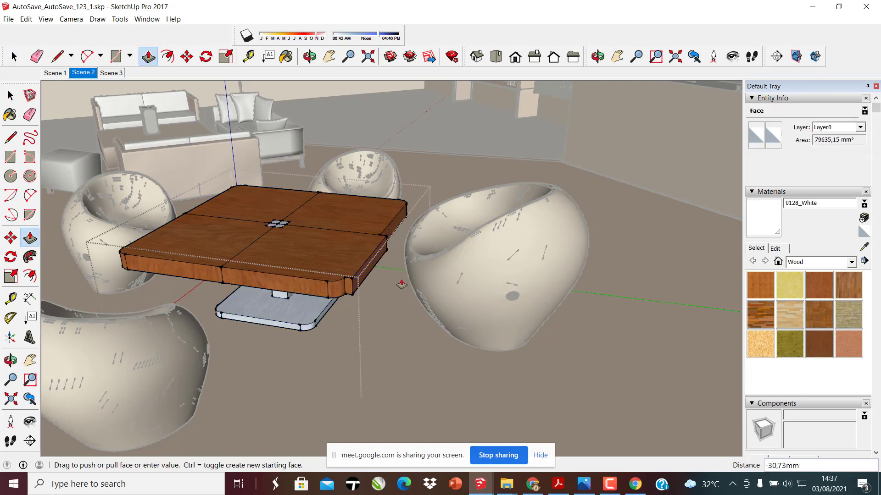
left_click(472, 350)
key("ctrl+z")
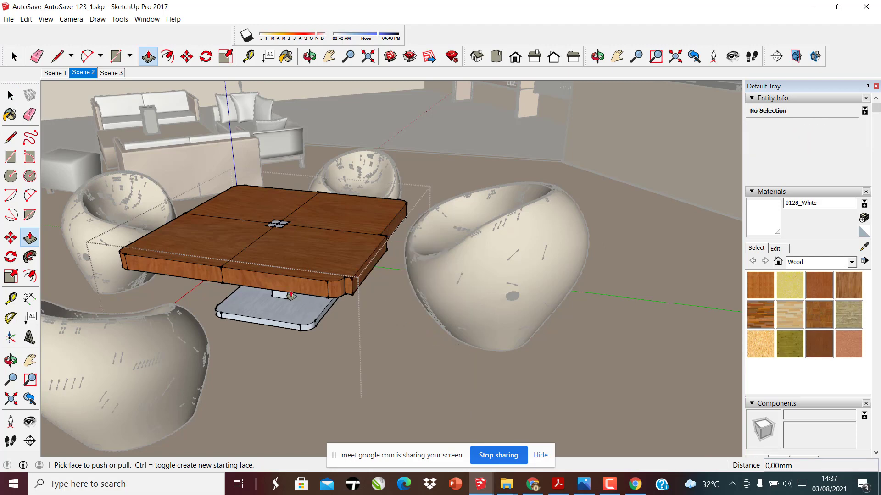
key("space")
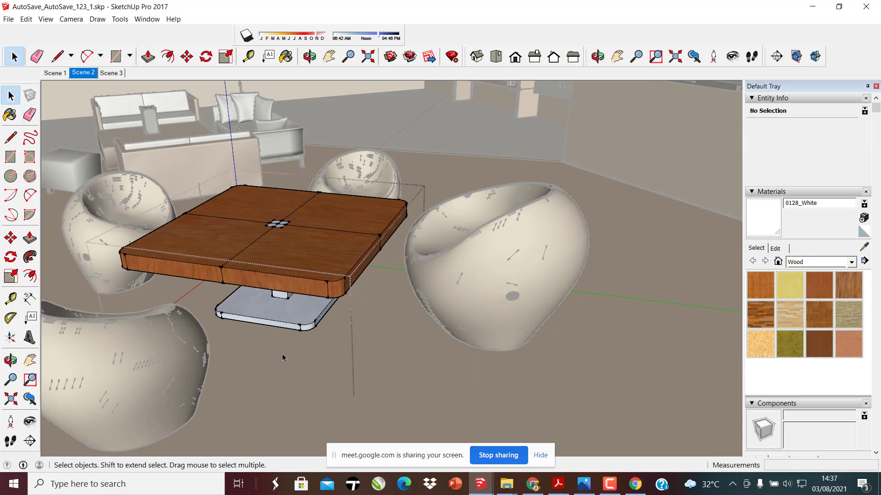
left_click(315, 342)
Select the wooden table and stretch it along the green axis to a scale of about 1.71, toward the enlarged woven chair
left_click(283, 256)
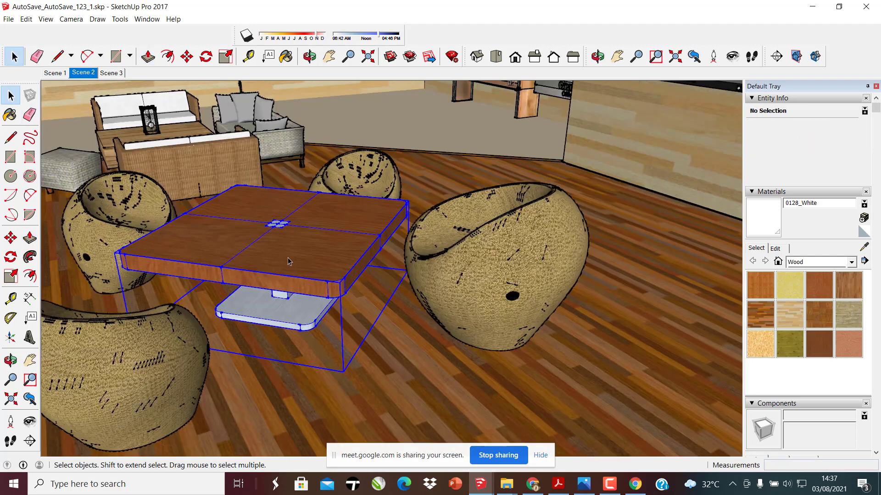
key("s")
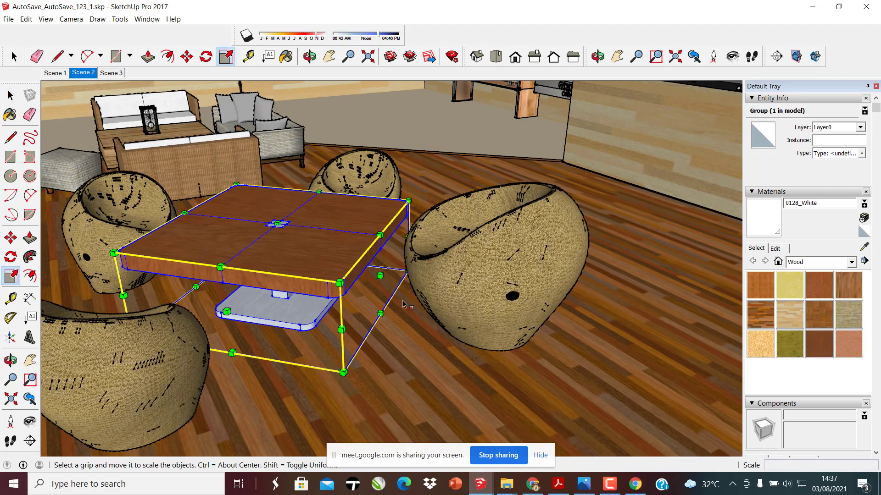
middle_click_drag(403, 305, 305, 250)
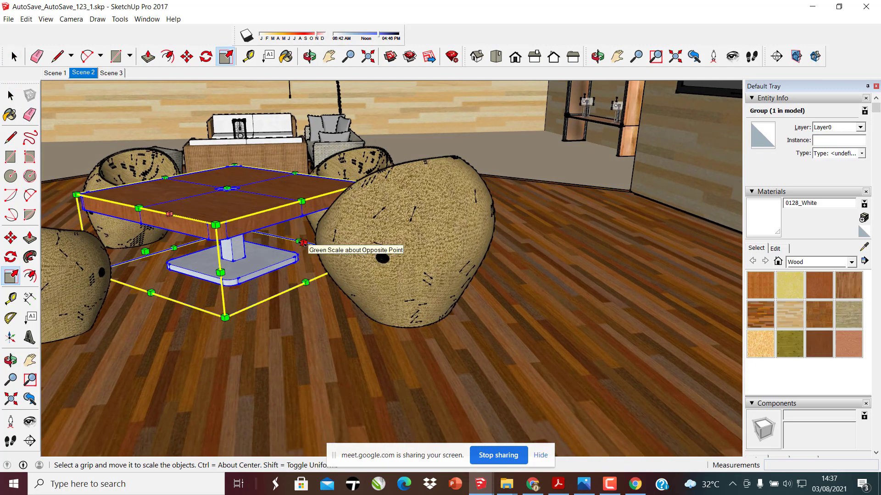
left_click(304, 242)
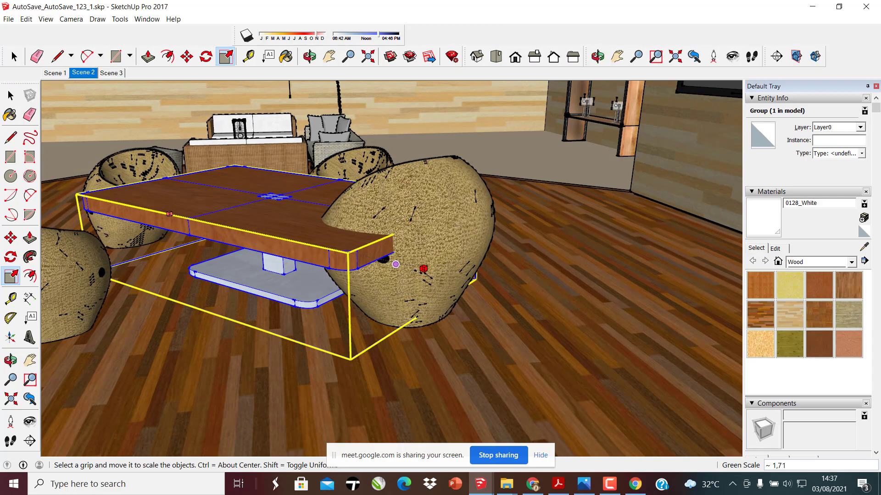
left_click(422, 274)
middle_click_drag(423, 275, 242, 261)
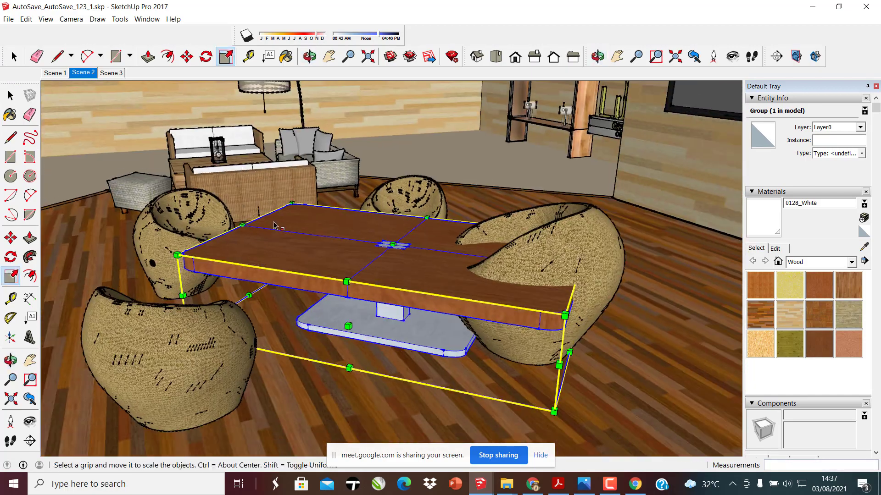
left_click_drag(294, 202, 234, 158)
middle_click_drag(249, 293, 336, 257)
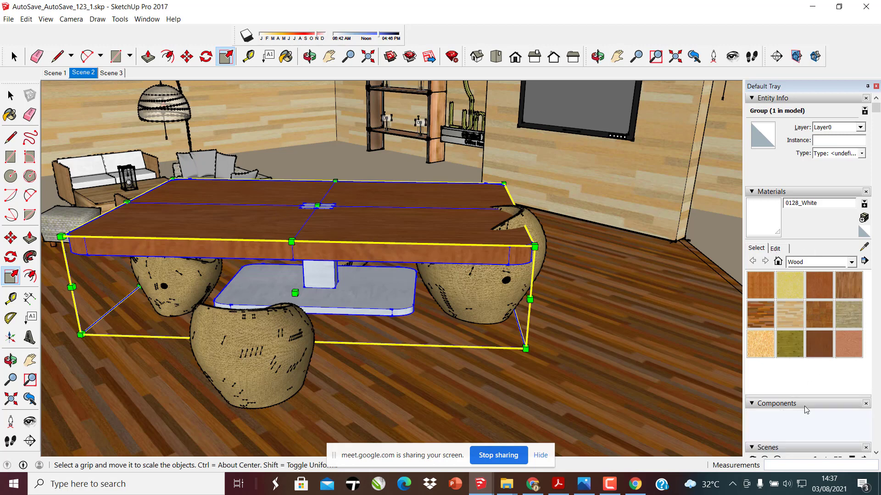
Collapse the materials browser and open the Components Sampler collection in the component browser
left_click(779, 192)
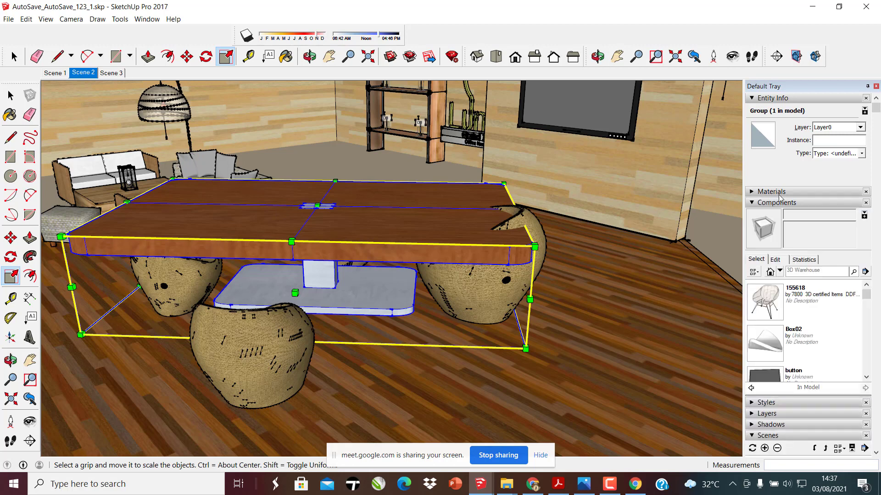
left_click(782, 204)
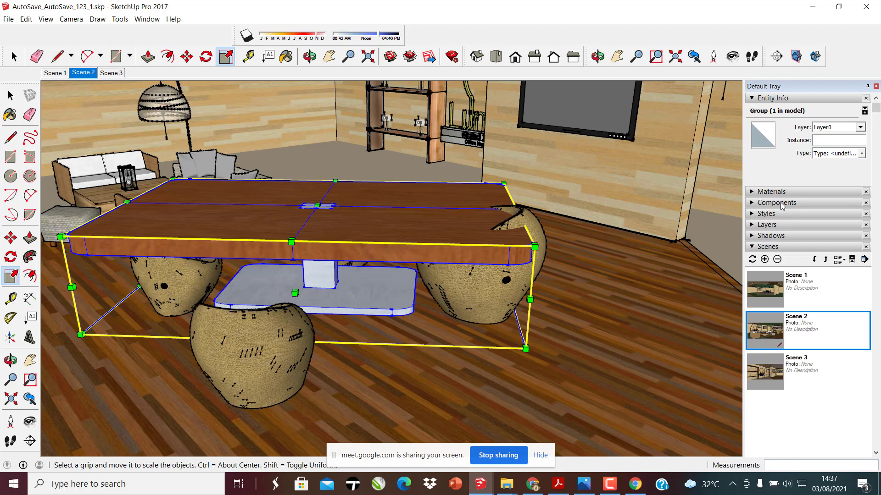
left_click(782, 203)
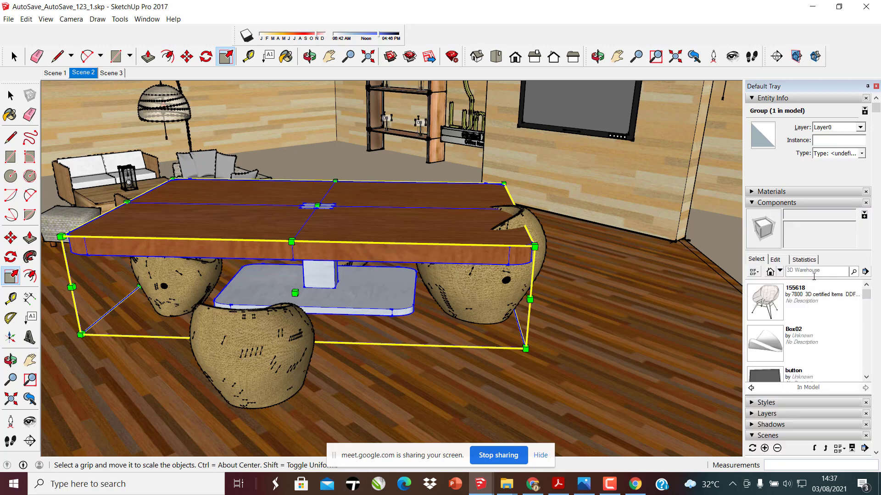
left_click(782, 260)
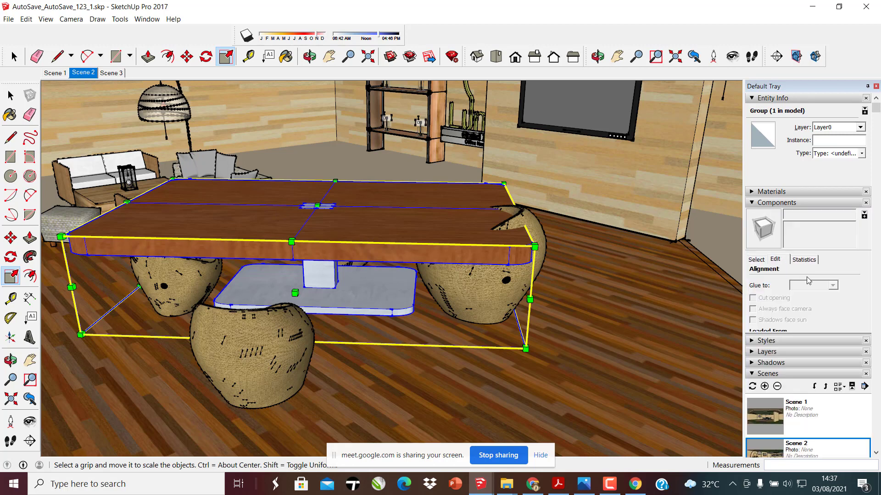
left_click(782, 204)
left_click(782, 203)
scroll(767, 275, "down", 3)
scroll(796, 198, "up", 3)
left_click(756, 259)
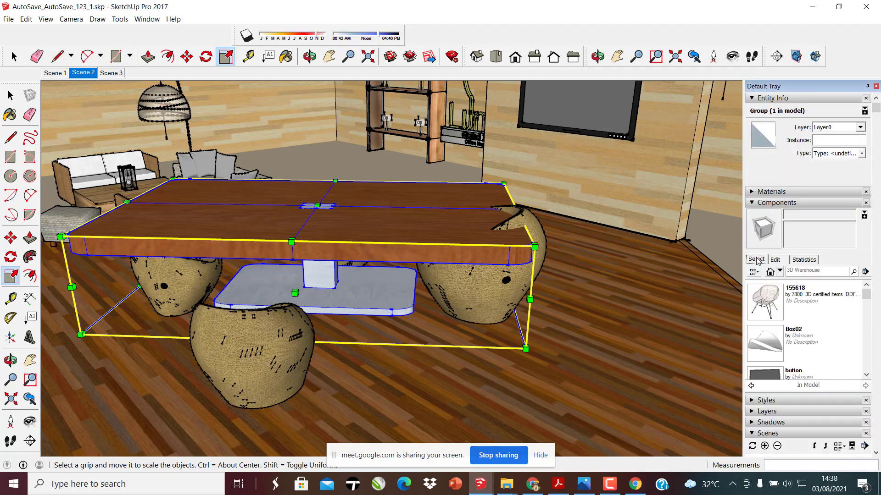
left_click(779, 271)
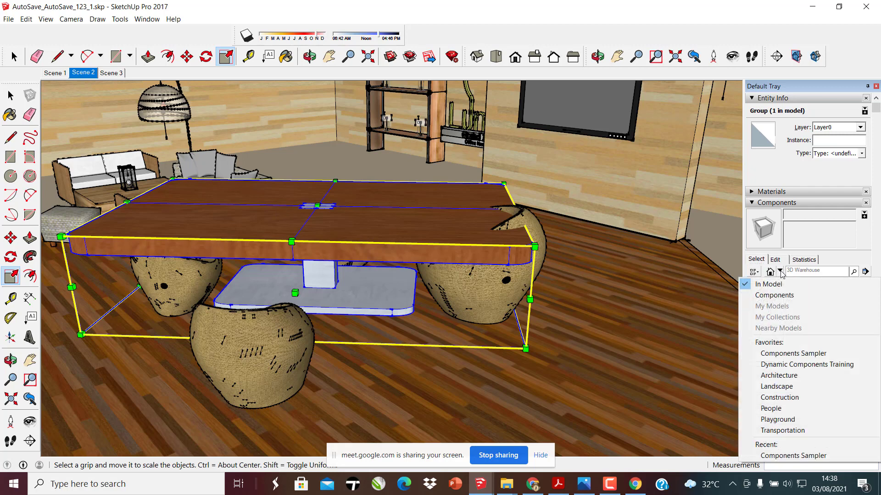
left_click(782, 295)
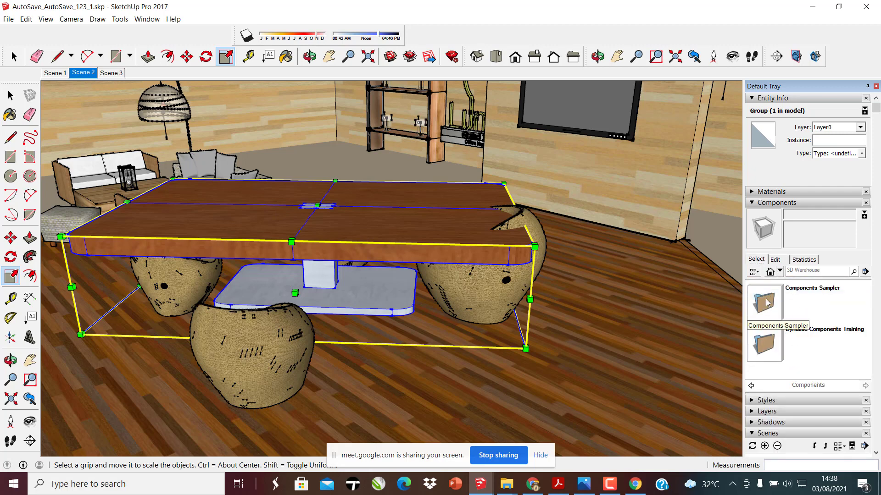
double_click(766, 301)
Place the standing man figure from the Components Sampler on the floor beside the table, near the wall-mounted TV
scroll(800, 330, "down", 2)
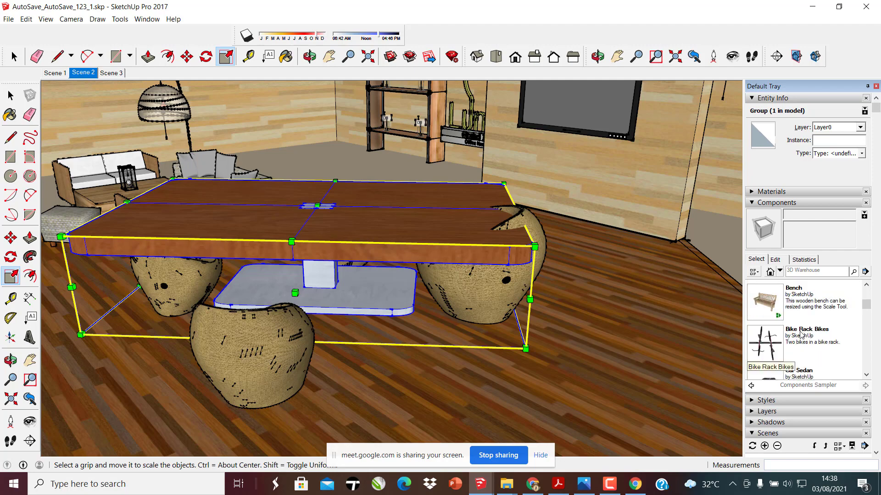
scroll(800, 335, "down", 3)
left_click(800, 339)
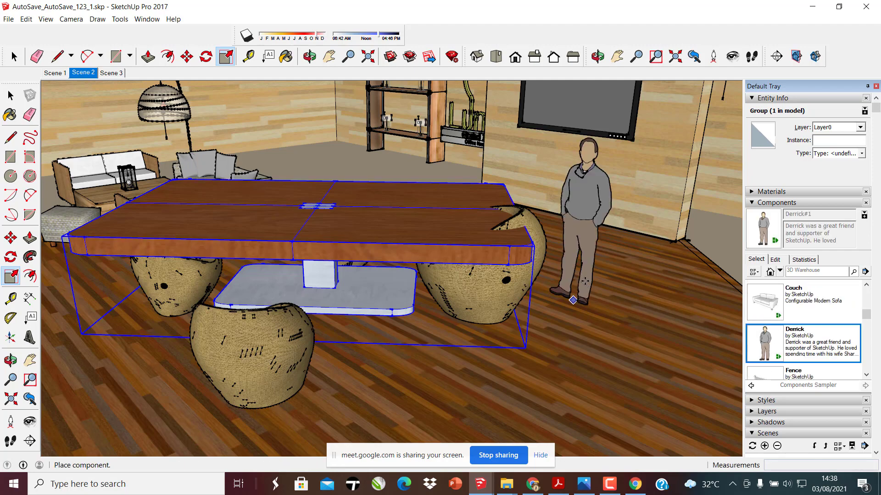
left_click(592, 301)
middle_click_drag(590, 321, 271, 239)
key("m")
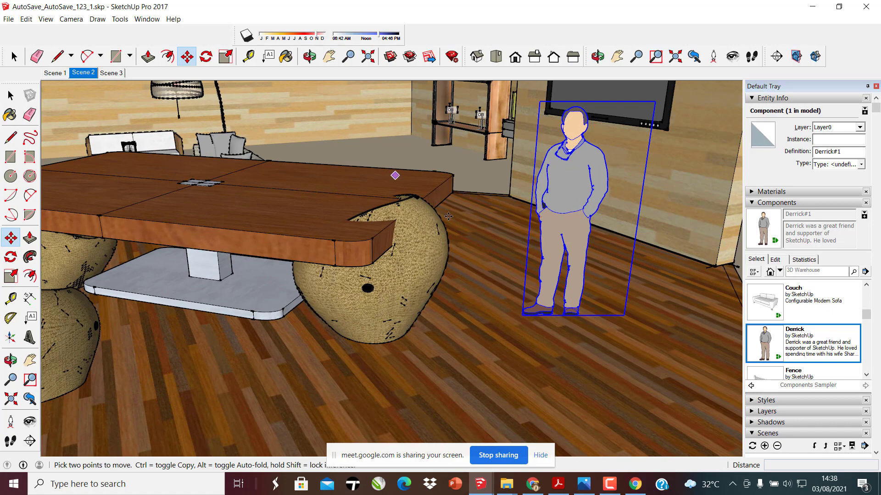
scroll(492, 132, "up", 6)
scroll(493, 198, "down", 6)
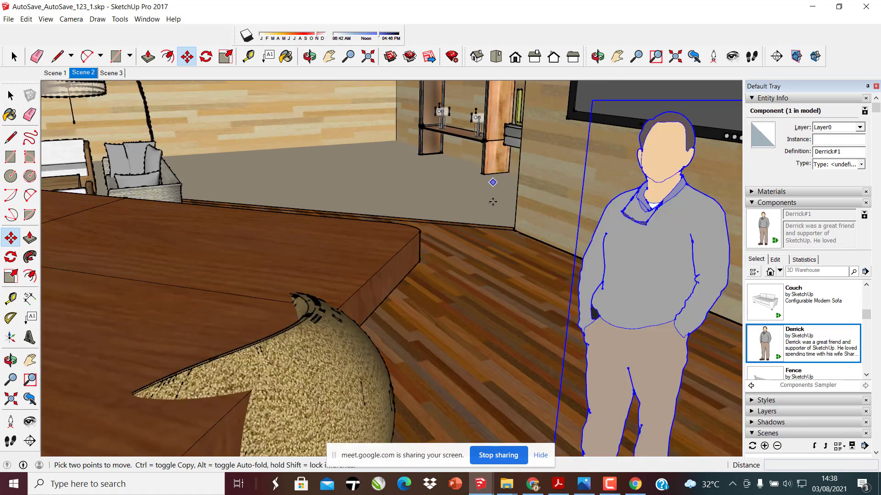
middle_click_drag(314, 277, 509, 303)
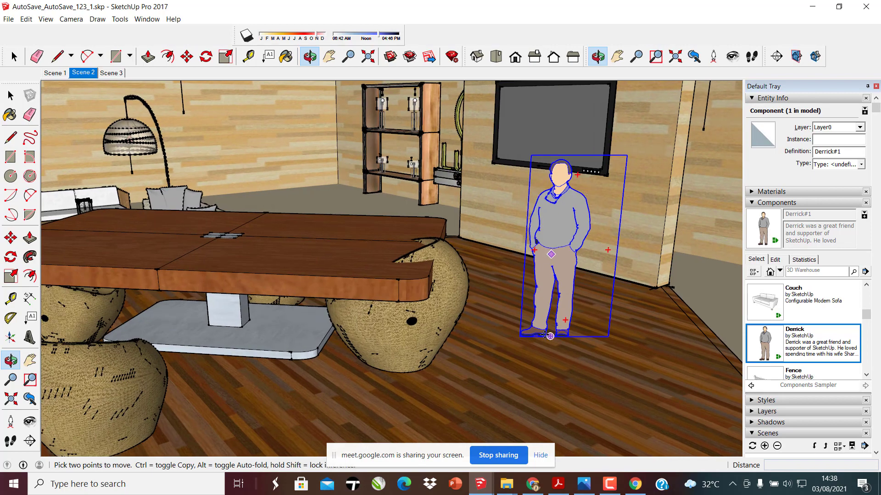
Look through the other open models: the Sofá+35.1 sofa, the untitled patterned-wall rooms and the AutoSave_lobby building
mouse_move(486, 488)
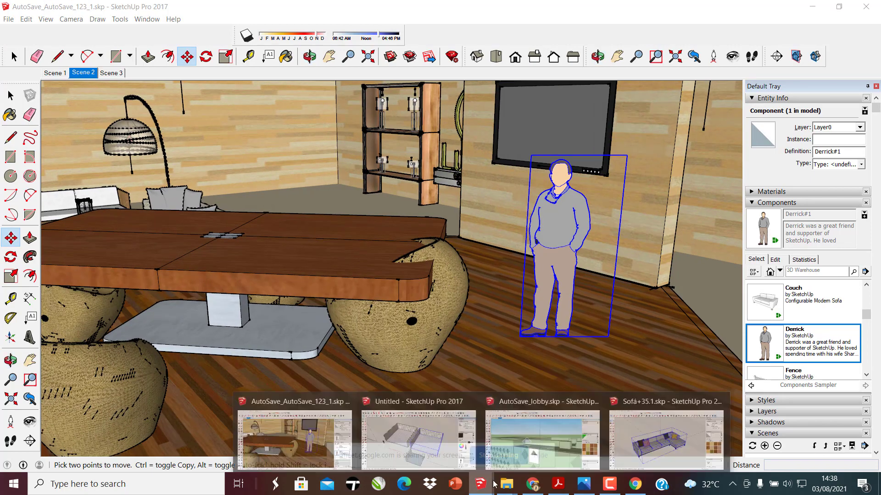
left_click(666, 438)
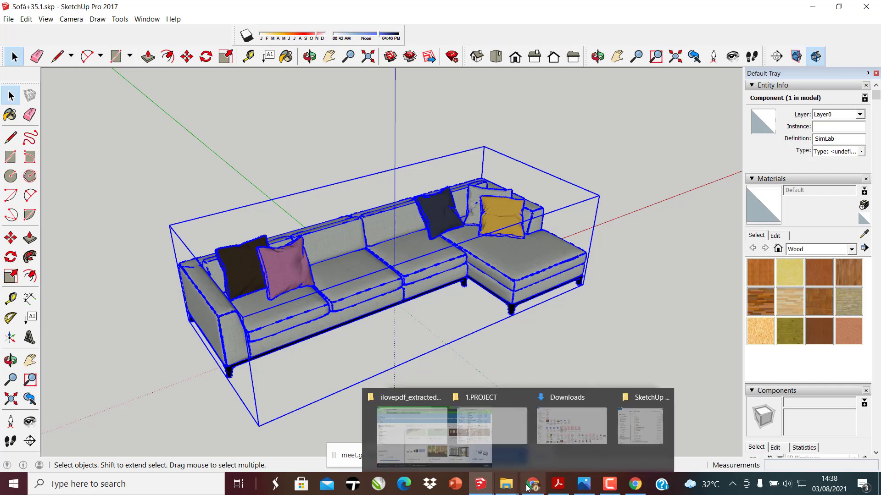
mouse_move(521, 488)
mouse_move(481, 485)
left_click(431, 437)
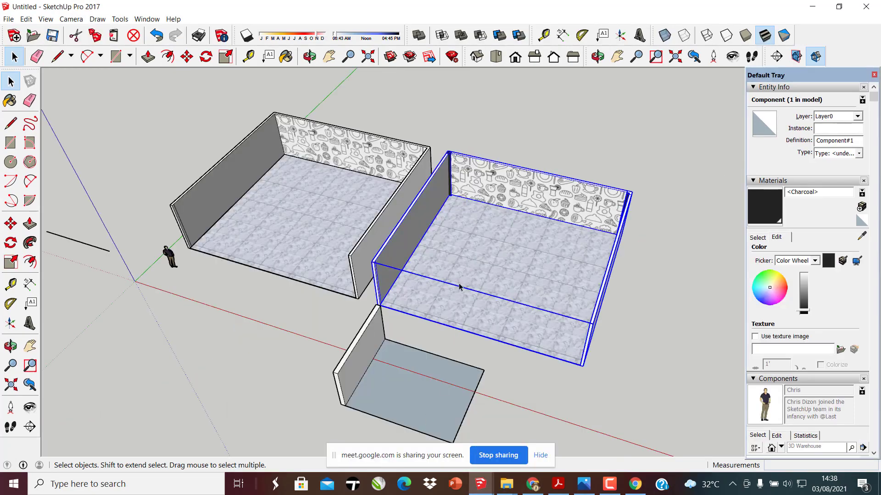
scroll(471, 269, "up", 5)
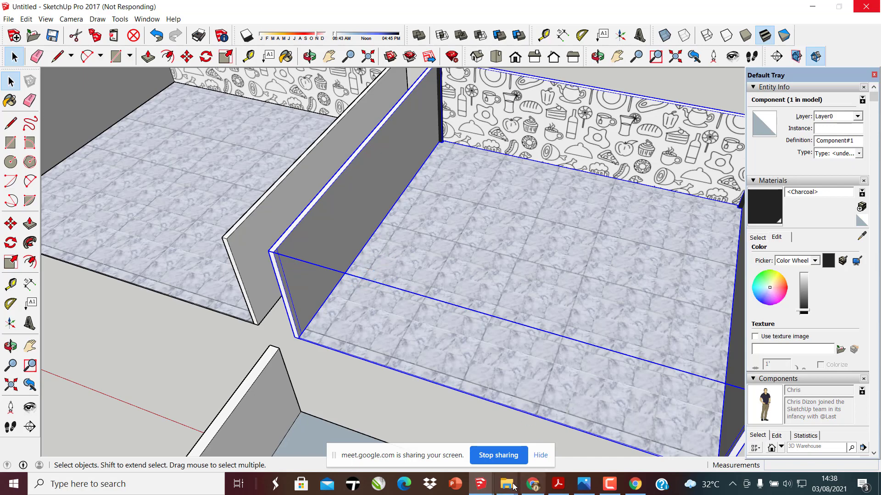
left_click(481, 489)
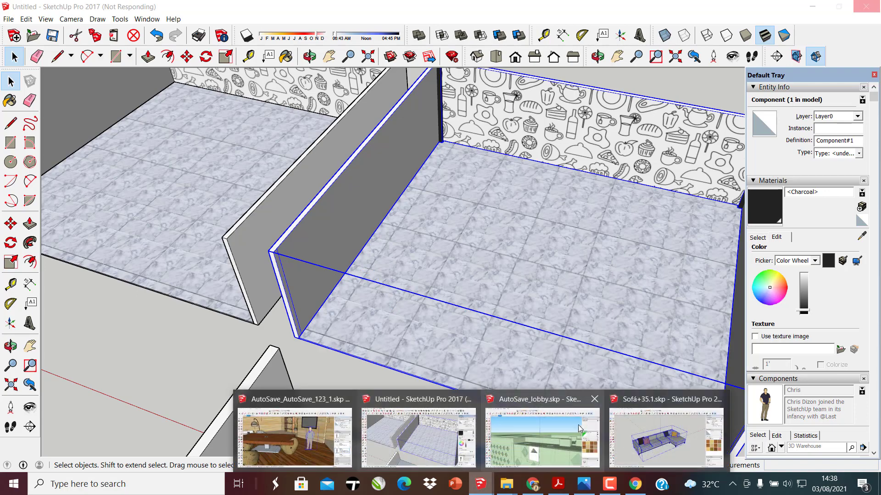
left_click(525, 429)
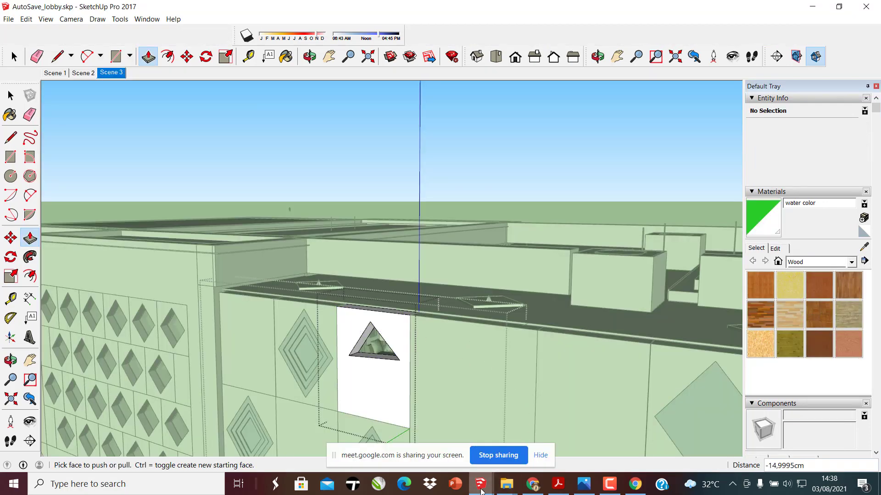
Switch back to the Sofá+35.1 model and examine the sofa's armrest, cushions and pillows up close
mouse_move(481, 485)
left_click(656, 433)
scroll(385, 262, "up", 2)
middle_click_drag(373, 269, 427, 247)
scroll(170, 307, "up", 3)
middle_click_drag(197, 303, 152, 329)
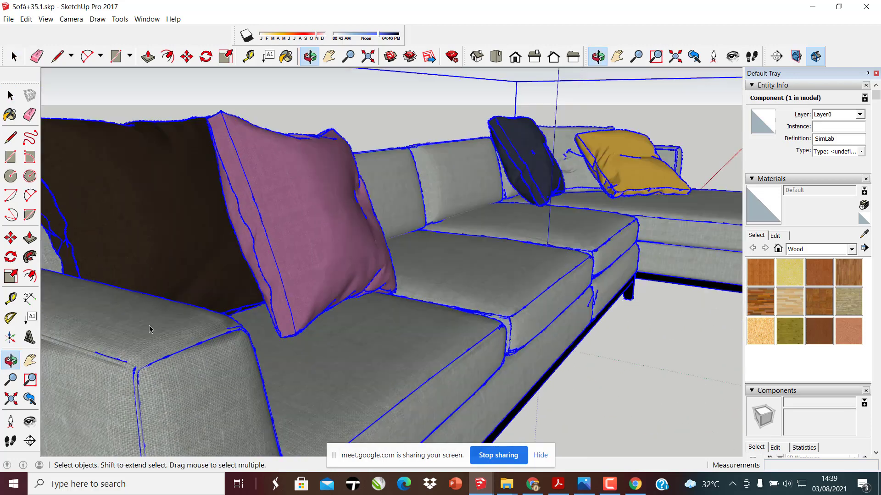
scroll(151, 328, "down", 1)
scroll(539, 146, "down", 3)
middle_click_drag(344, 194, 321, 216)
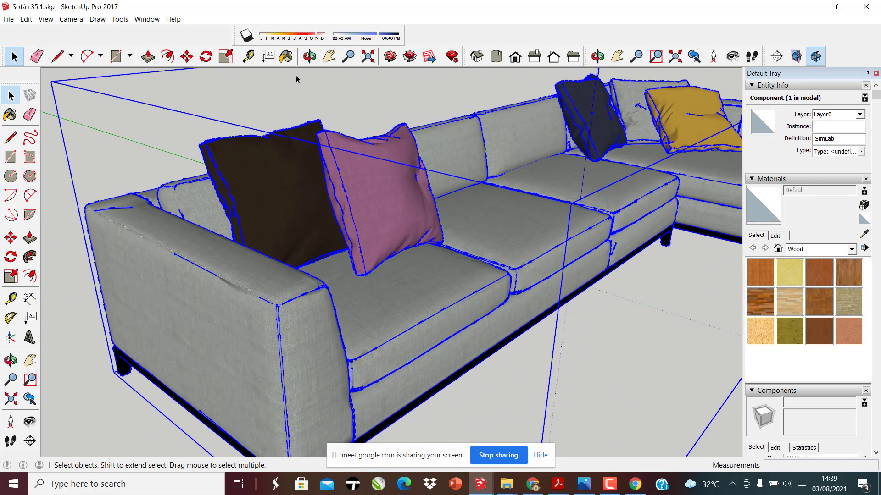
Display the Styles tool set in the sofa model's window
left_click(48, 18)
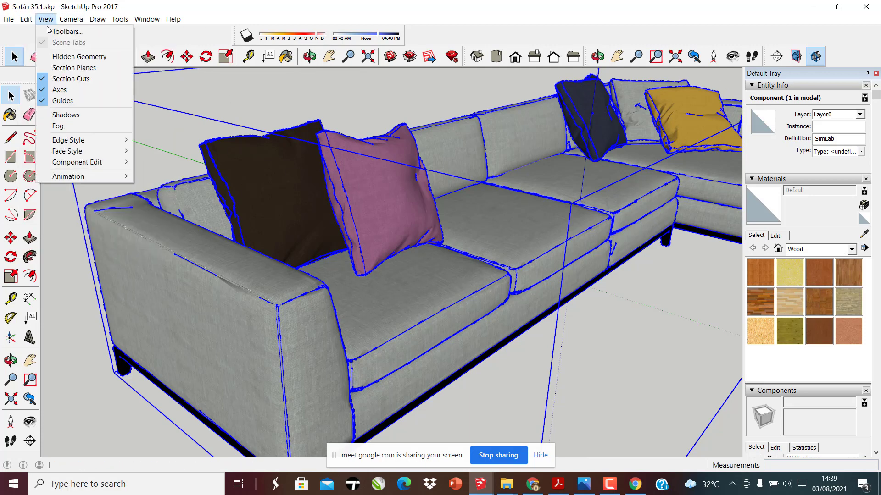
left_click(64, 31)
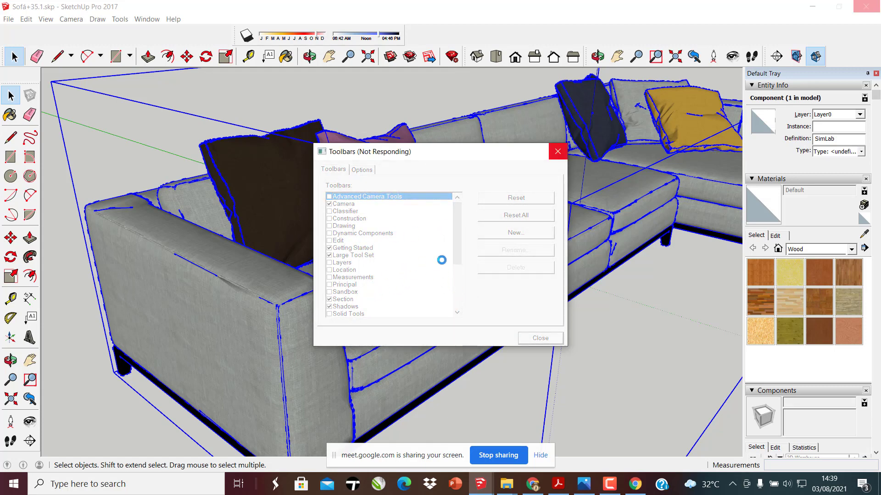
left_click_drag(391, 156, 345, 155)
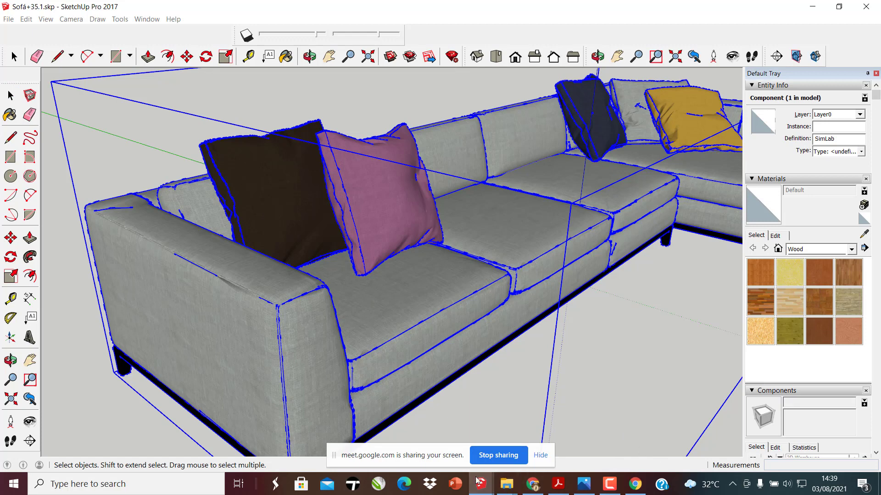
mouse_move(481, 483)
left_click(544, 285)
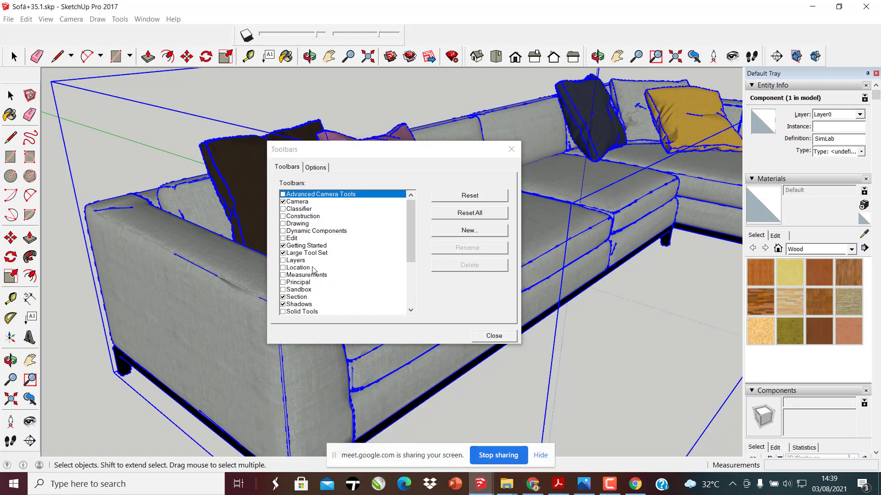
scroll(315, 276, "down", 2)
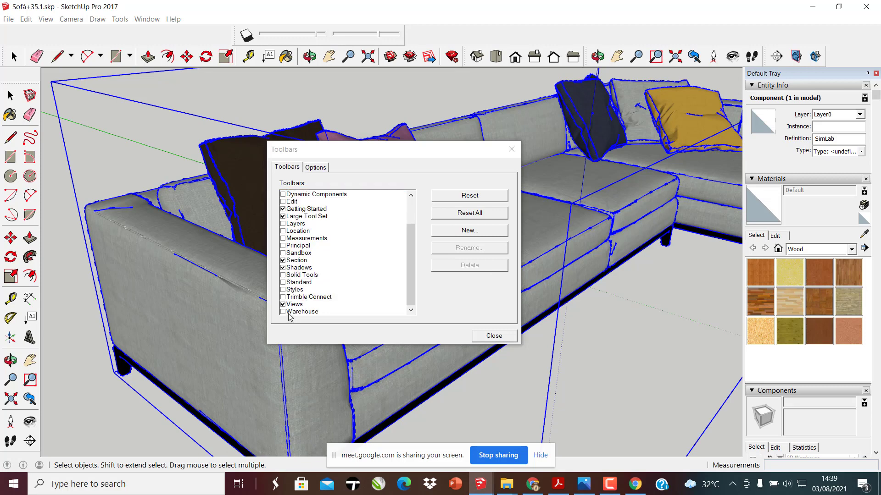
left_click(283, 291)
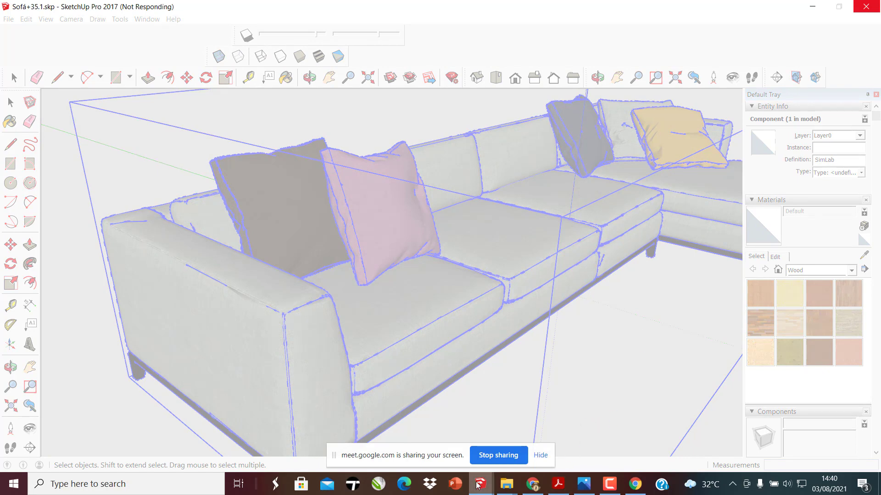
Switch to the untitled model containing the patterned-wall rooms
mouse_move(481, 484)
left_click(409, 445)
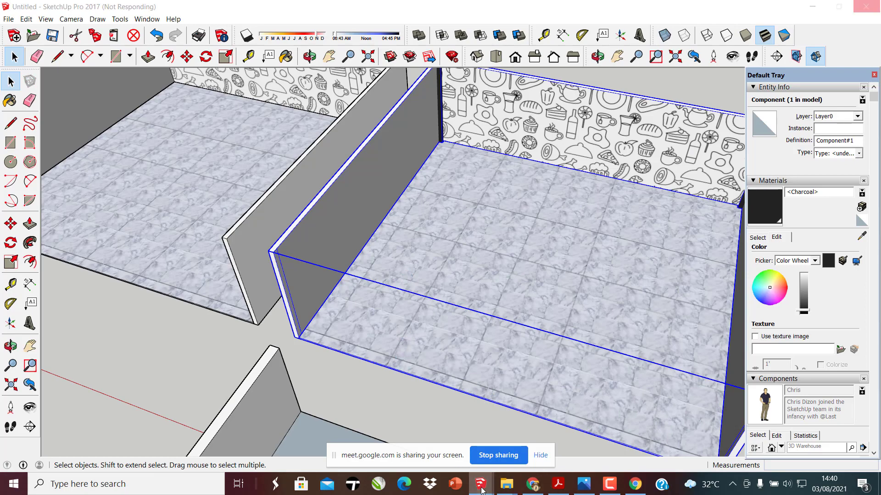
mouse_move(480, 484)
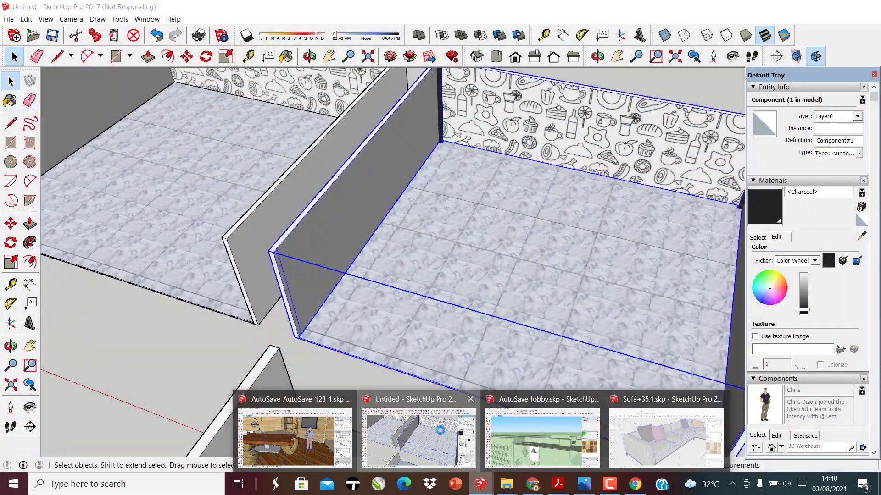
left_click(440, 430)
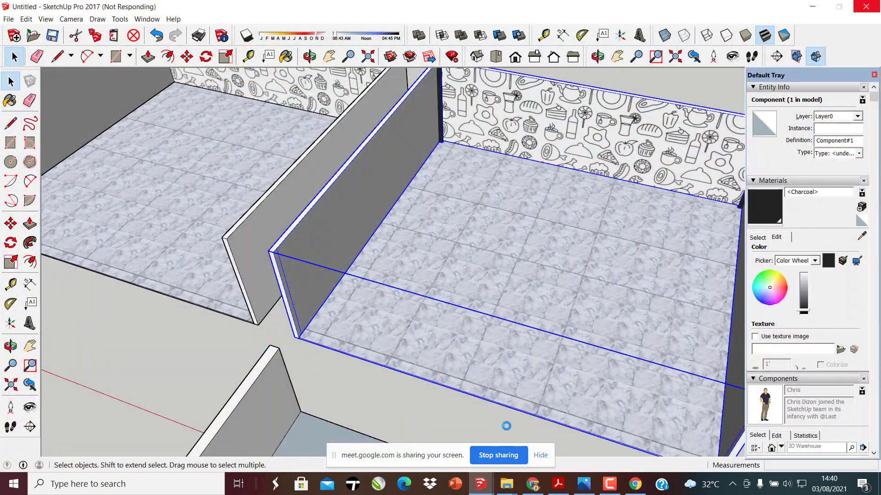
Switch to the browser and look through the 3D Warehouse results for lobby hotel models
left_click(533, 487)
scroll(459, 335, "down", 5)
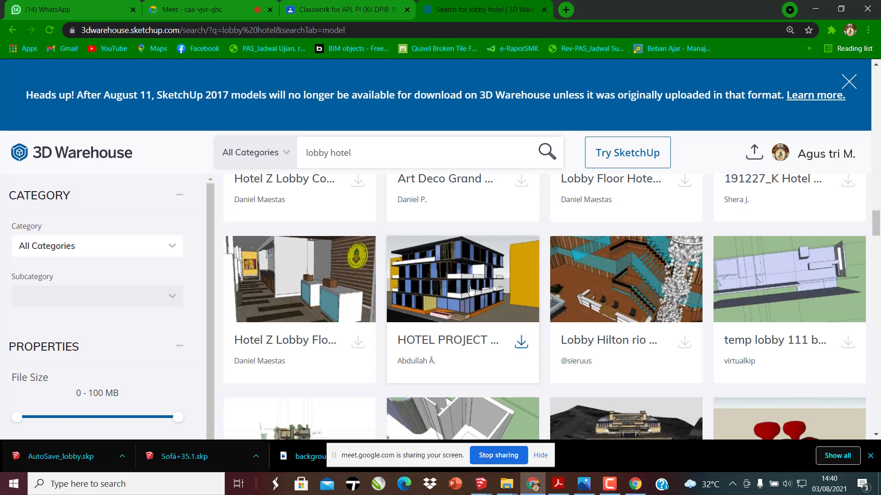
scroll(470, 290, "down", 5)
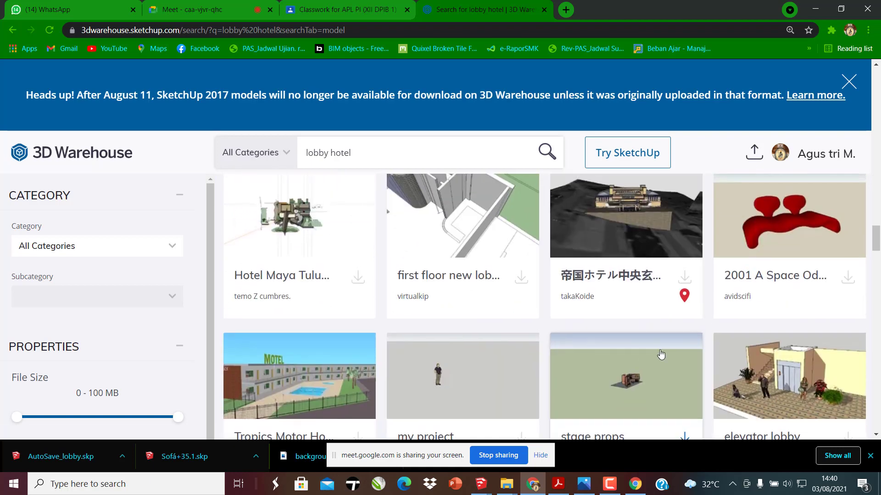
scroll(660, 355, "up", 7)
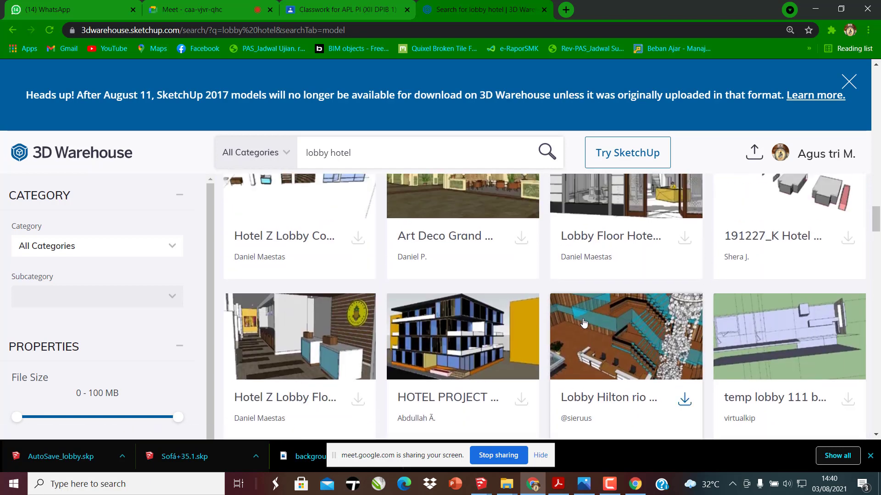
scroll(585, 322, "down", 5)
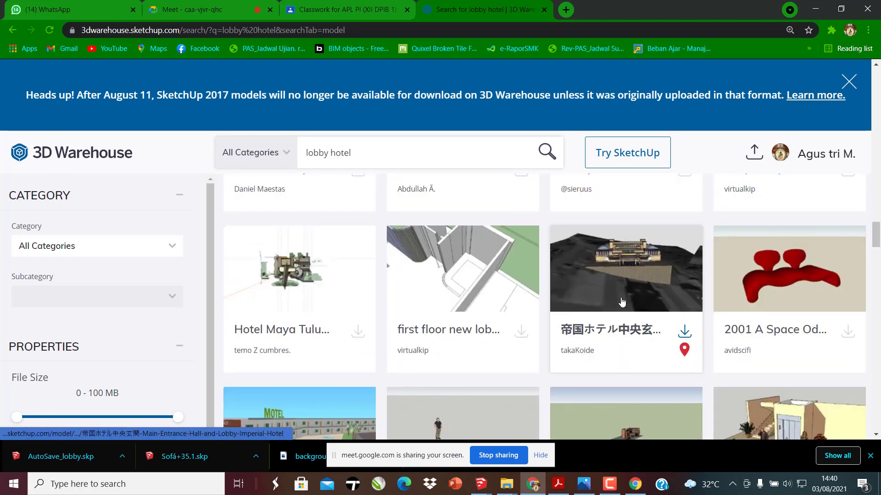
scroll(573, 288, "down", 3)
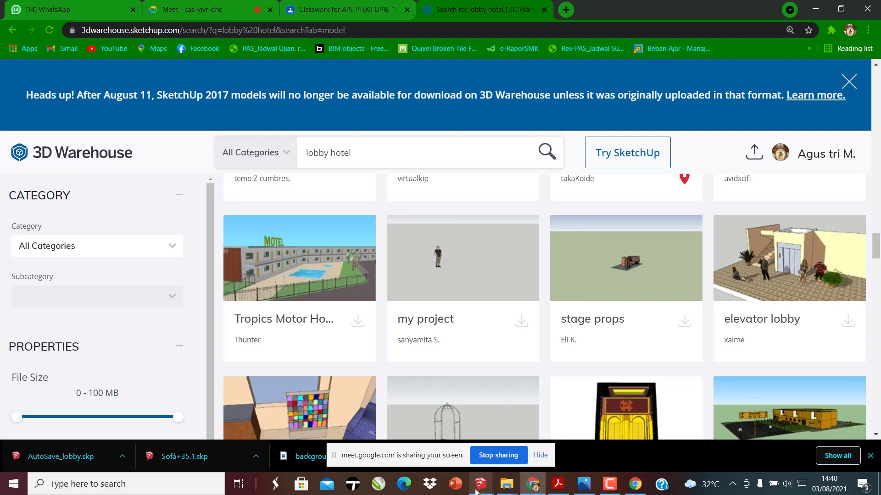
Return to SketchUp and view the AutoSave_lobby facade and roof, as well as the untitled patterned-wall rooms
left_click(413, 440)
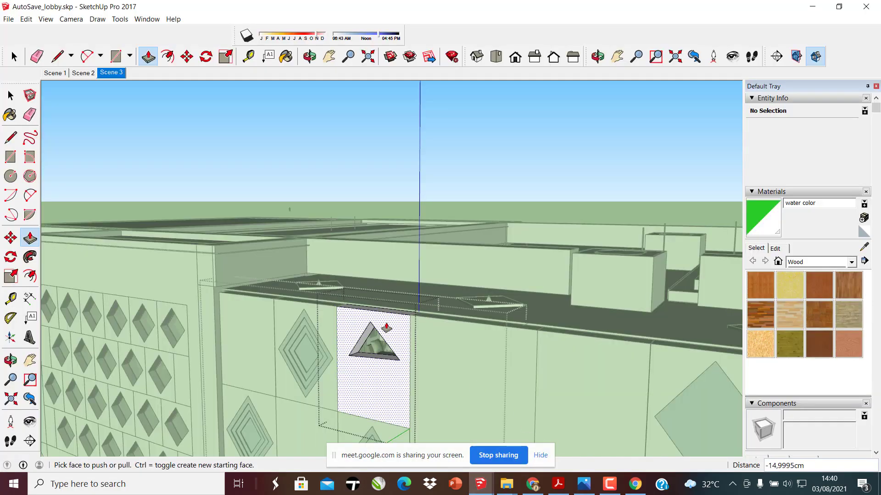
middle_click_drag(387, 327, 380, 309)
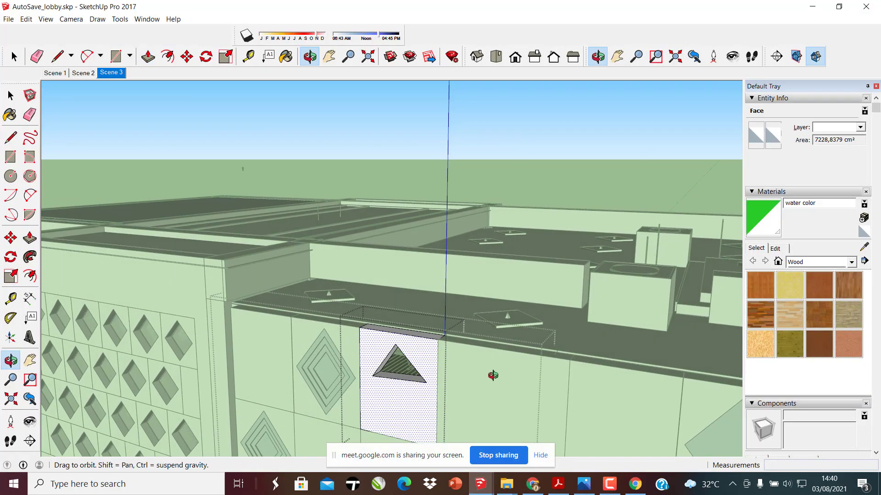
mouse_move(480, 484)
left_click(424, 449)
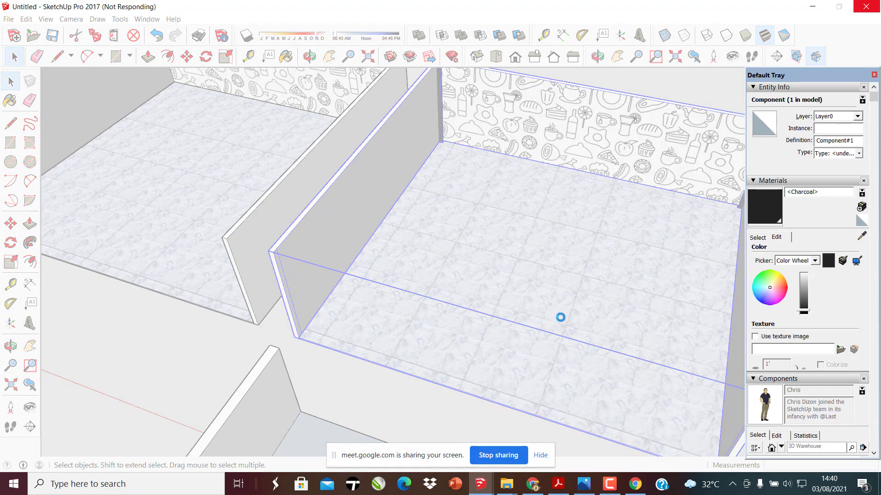
Switch back to the browser and search 3D Warehouse for "sofa"
left_click(533, 484)
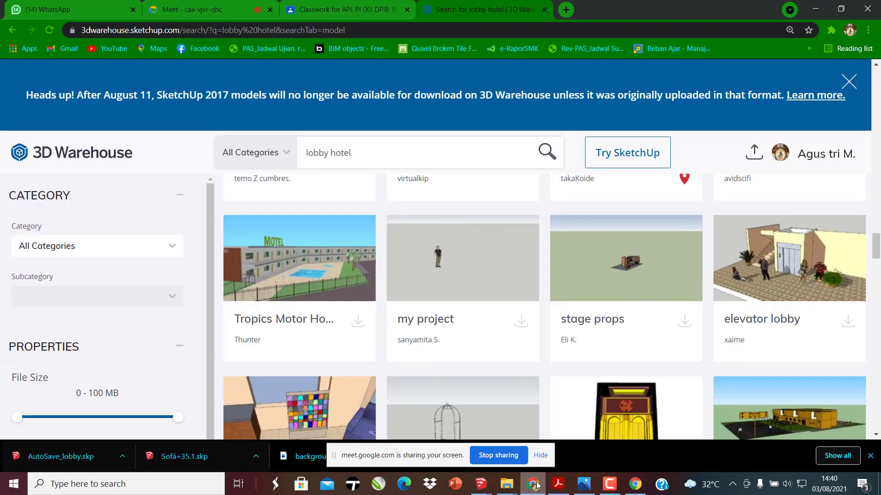
left_click_drag(358, 159, 253, 171)
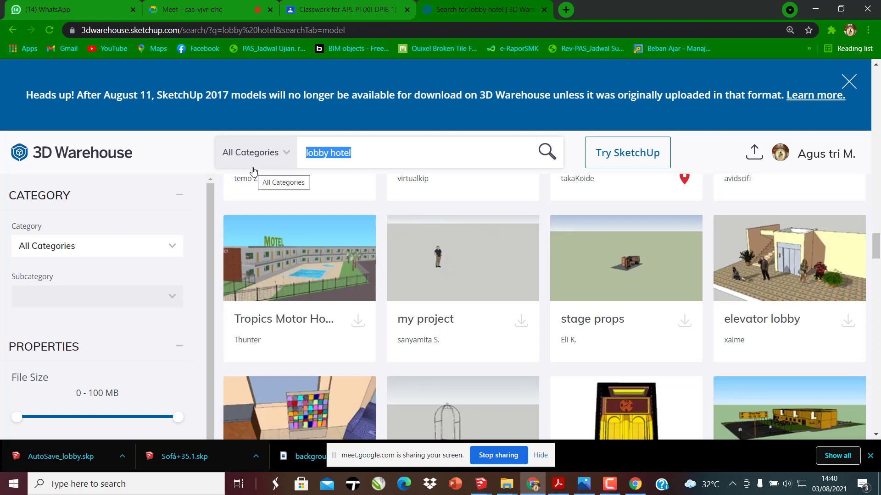
type("sofa")
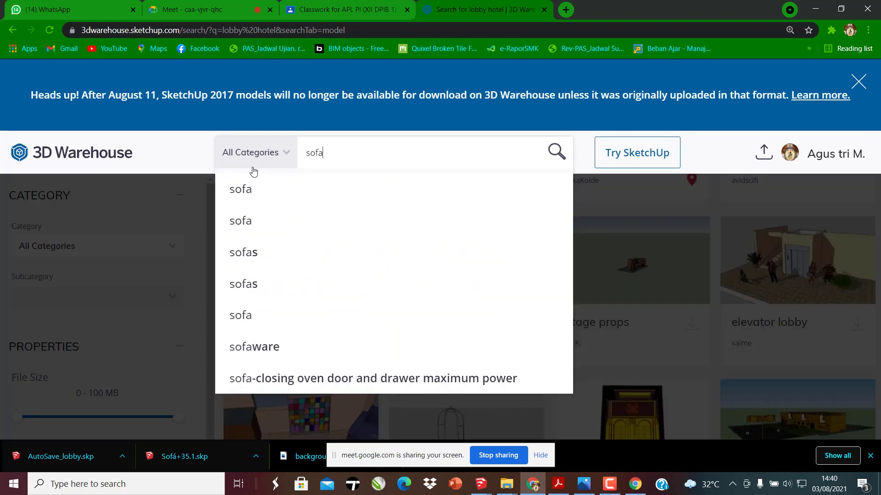
key("Return")
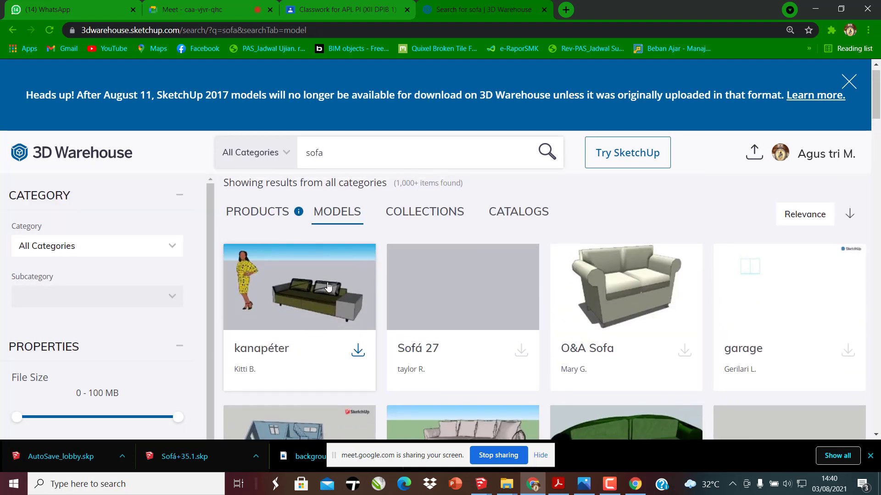
Examine the kanapéter sofa's preview, polygon count and file size, and close its details
left_click(328, 287)
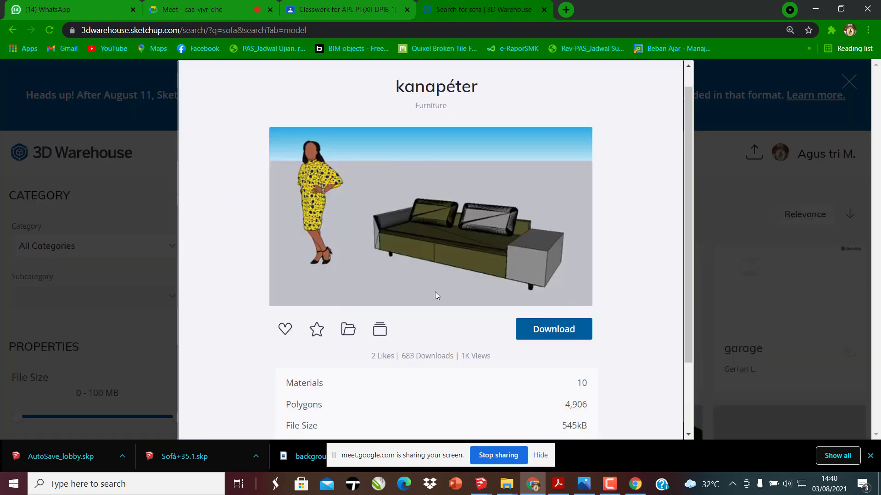
scroll(458, 295, "down", 2)
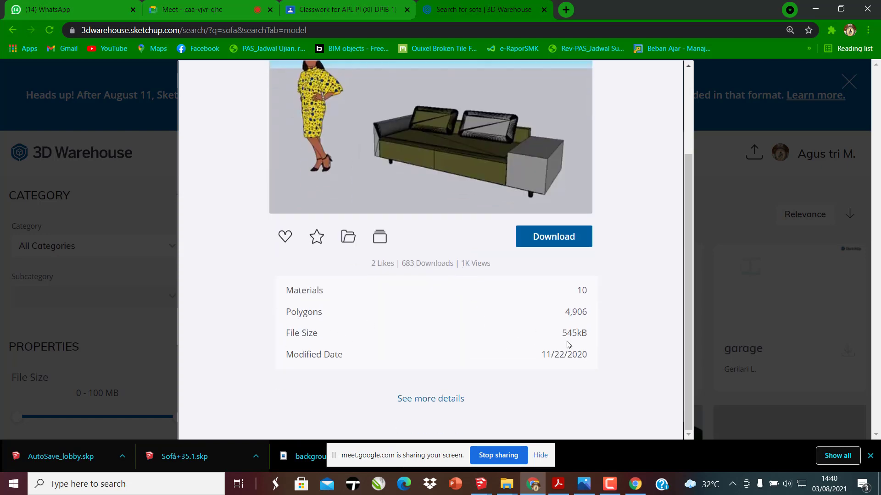
scroll(452, 301, "up", 4)
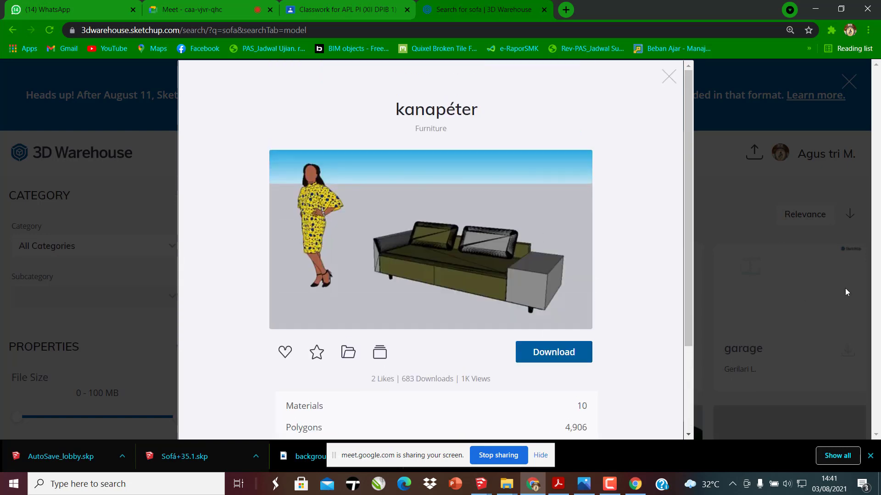
left_click(789, 238)
Browse the sofa results and check the polygon count and file size of the sofá hug. lider model
scroll(550, 305, "down", 3)
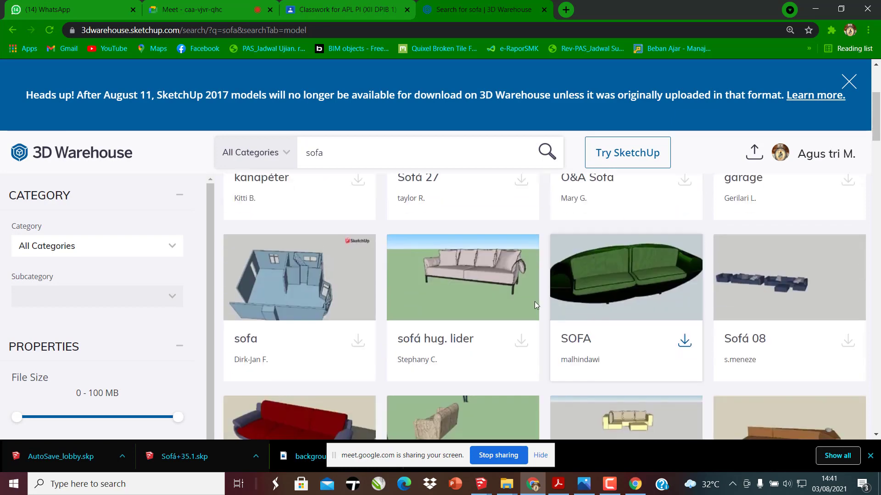
scroll(606, 312, "down", 4)
scroll(497, 315, "up", 3)
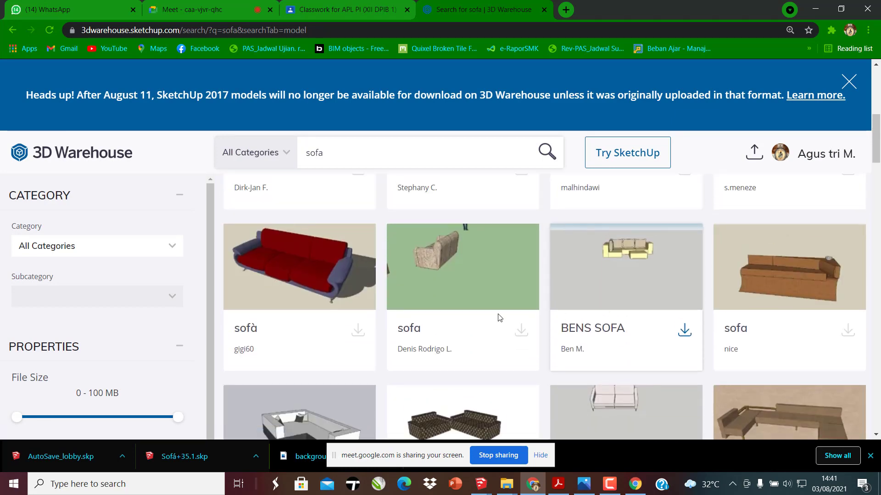
scroll(442, 291, "up", 1)
left_click(449, 312)
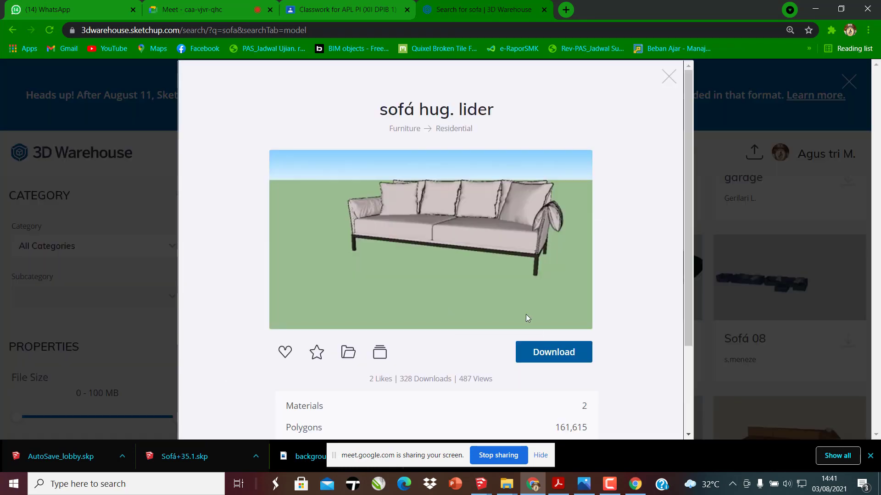
scroll(541, 339, "down", 2)
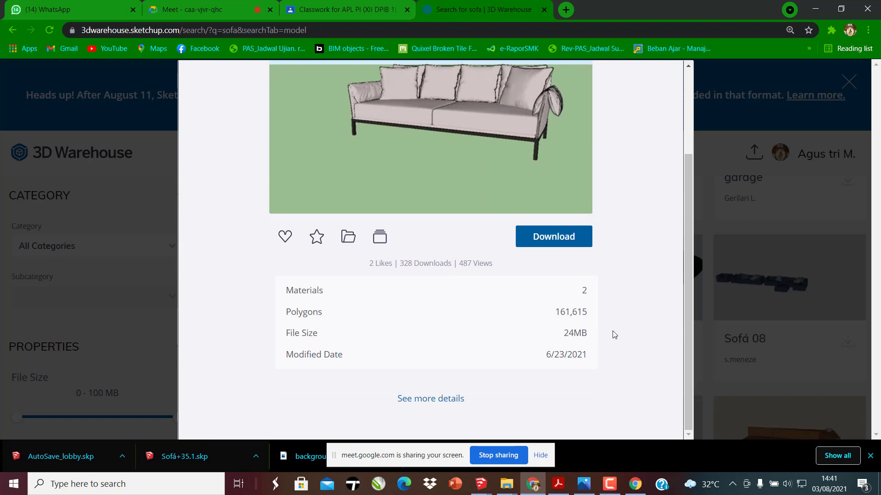
scroll(478, 326, "up", 2)
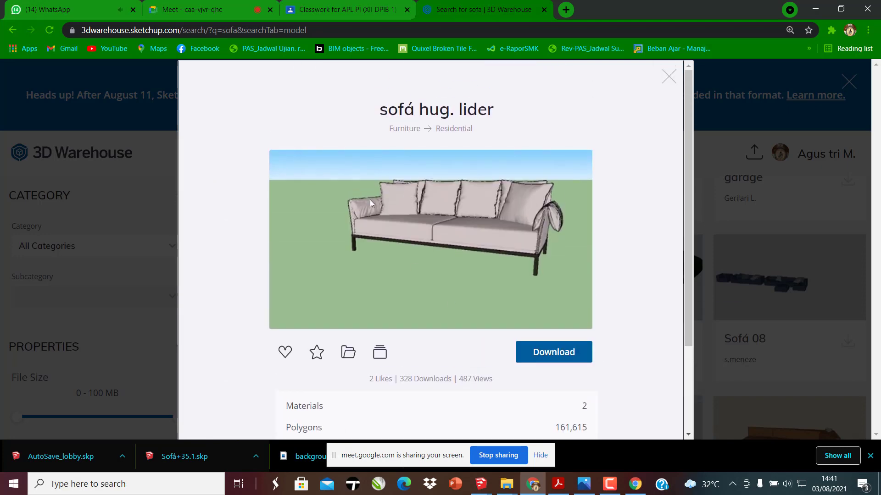
left_click(752, 139)
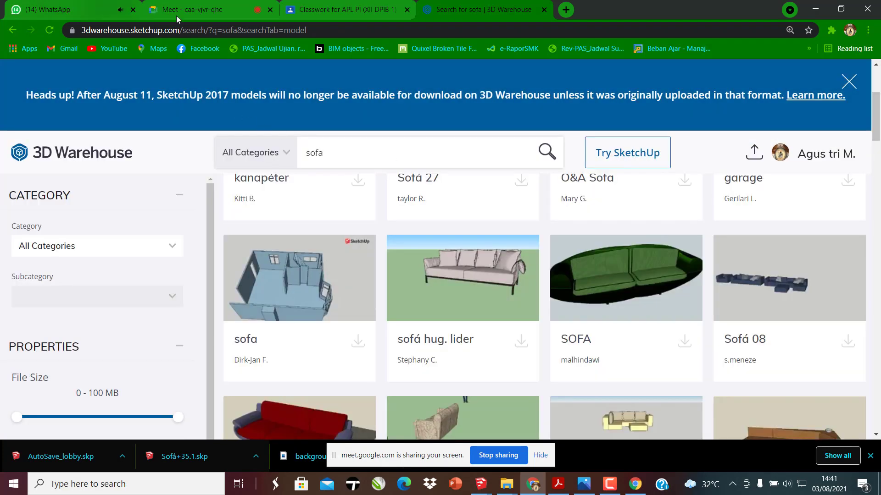
Switch to SketchUp and view the AutoSave_AutoSave_123_1 interior and the untitled patterned-wall rooms
left_click(480, 484)
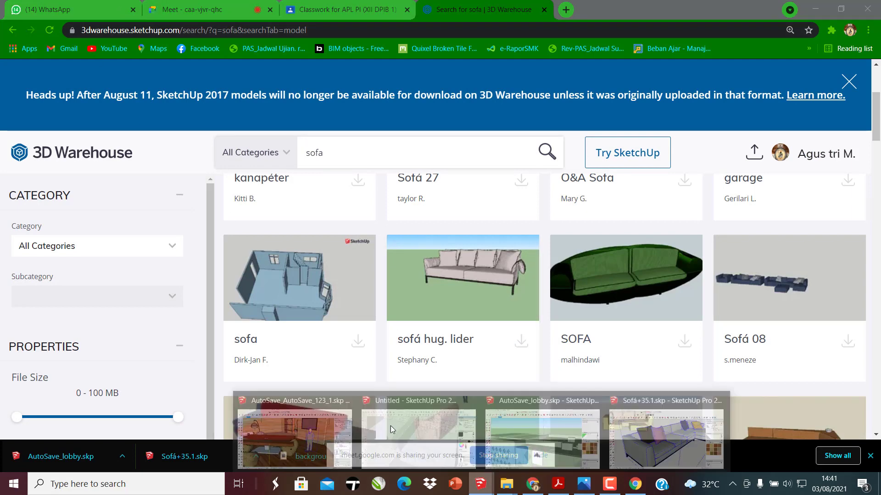
left_click(299, 457)
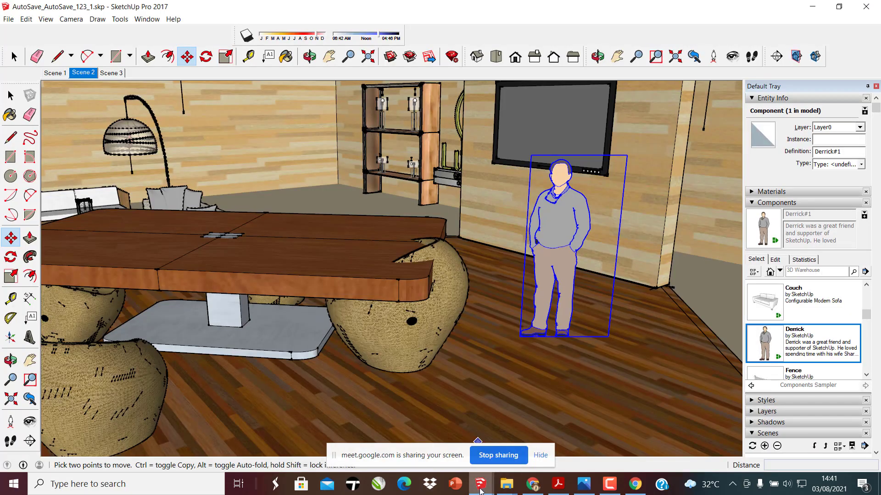
mouse_move(480, 487)
left_click(468, 407)
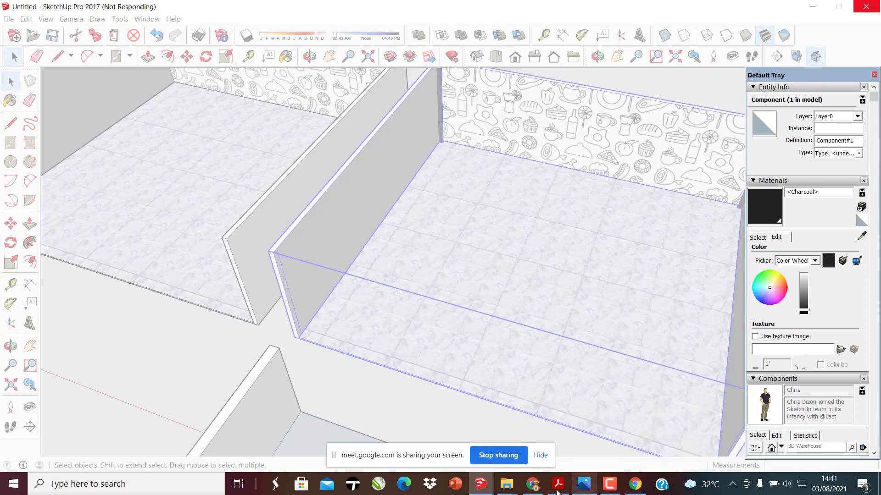
Return to the browser, stop sharing the screen and bring up the Google Meet call
left_click(535, 486)
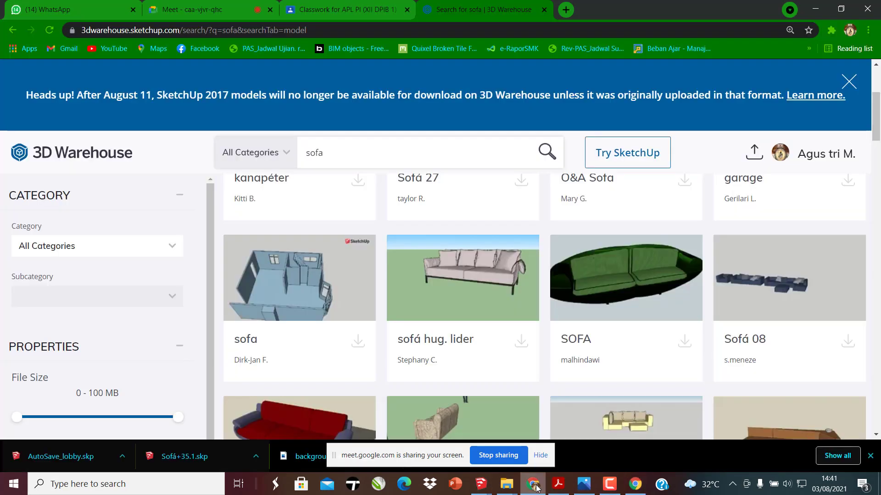
left_click(491, 457)
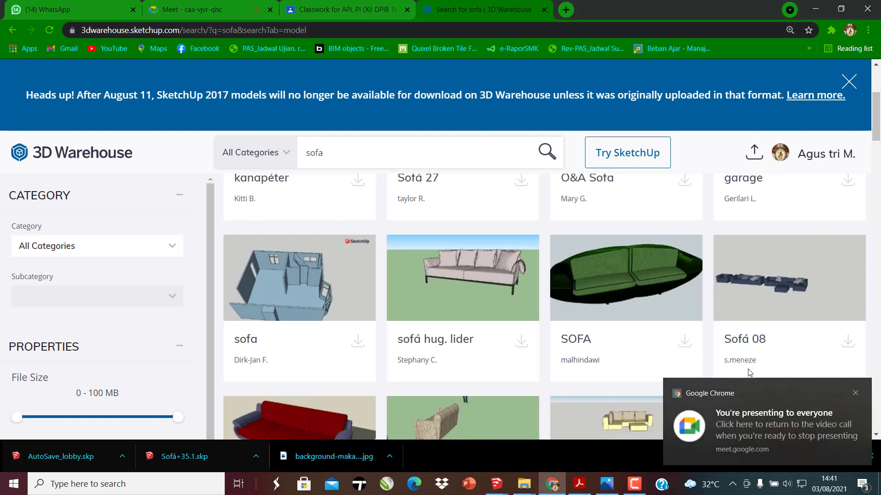
left_click(333, 4)
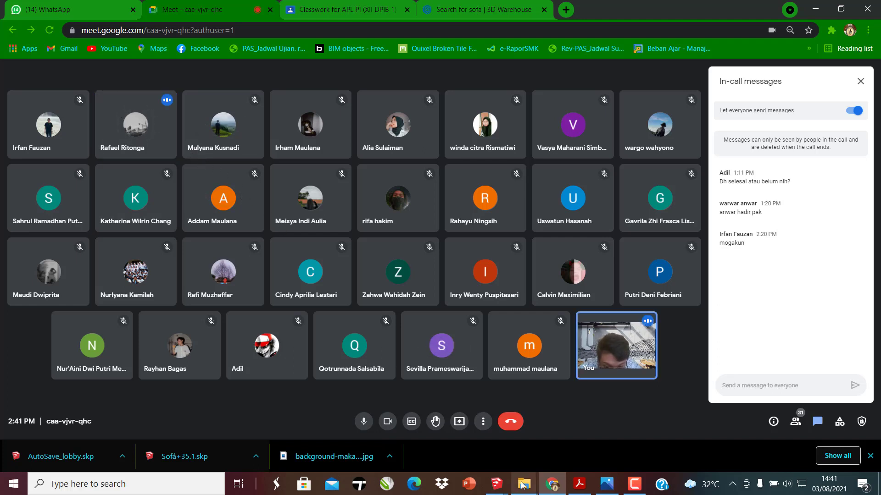
Switch from the Meet call to the untitled SketchUp model with the patterned-wall rooms
left_click(496, 484)
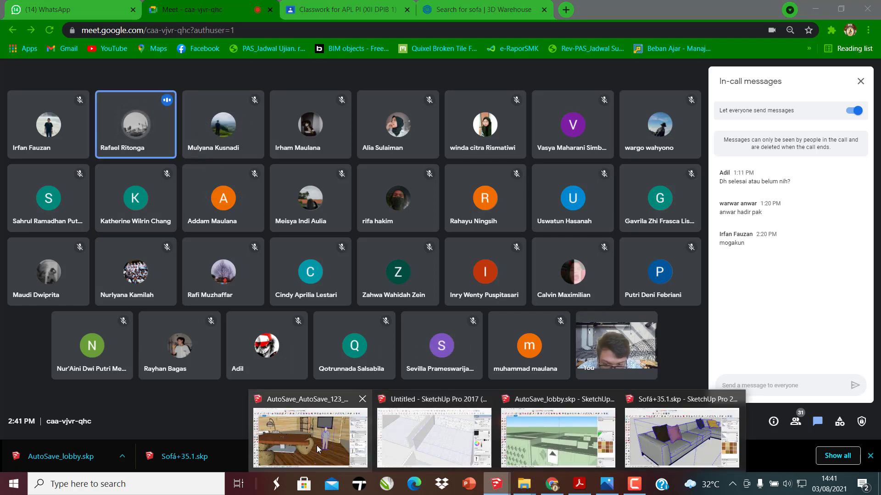
mouse_move(574, 439)
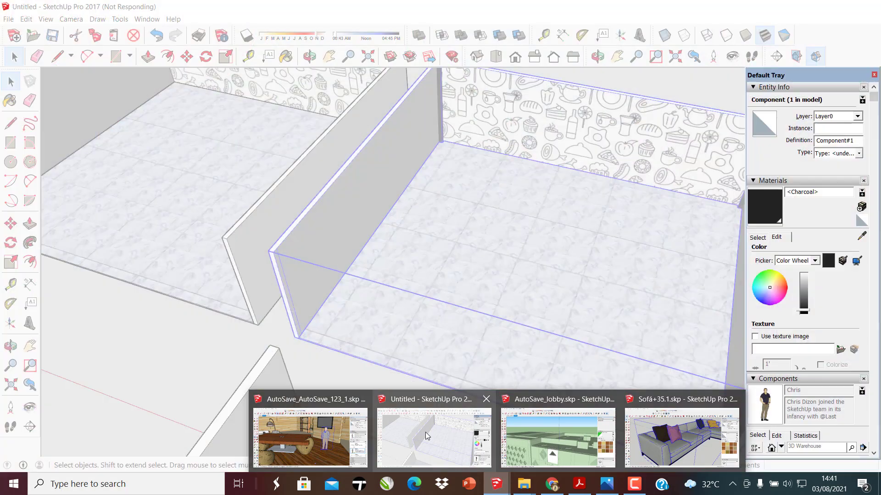
left_click(425, 432)
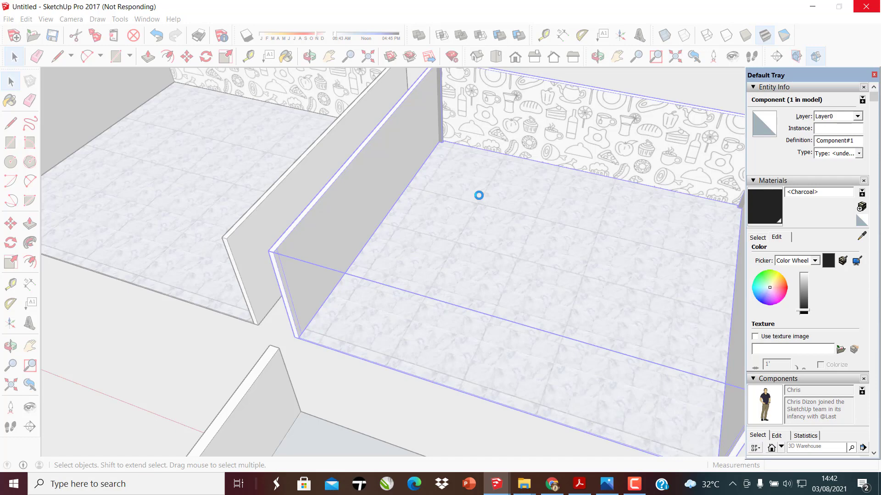
Switch to the AutoSave_AutoSave_123_1 model and use Look Around to examine the interior's arc lamp, ceiling, shelves and television wall
left_click(497, 484)
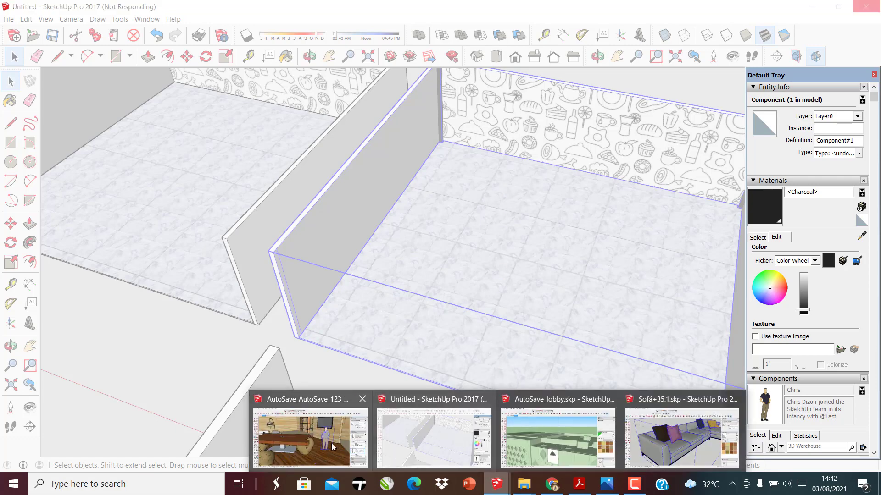
left_click(332, 447)
middle_click_drag(304, 429, 357, 425)
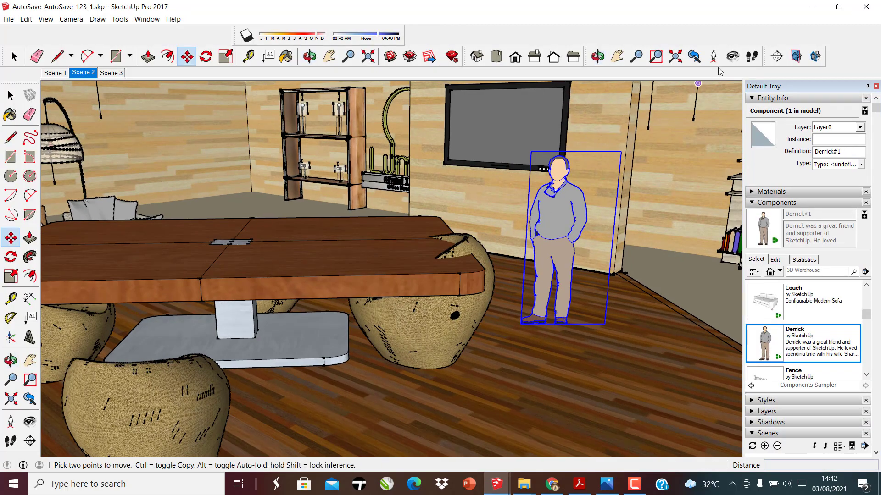
left_click(733, 56)
left_click_drag(500, 197, 477, 56)
middle_click_drag(295, 301, 695, 250)
left_click_drag(370, 353, 189, 416)
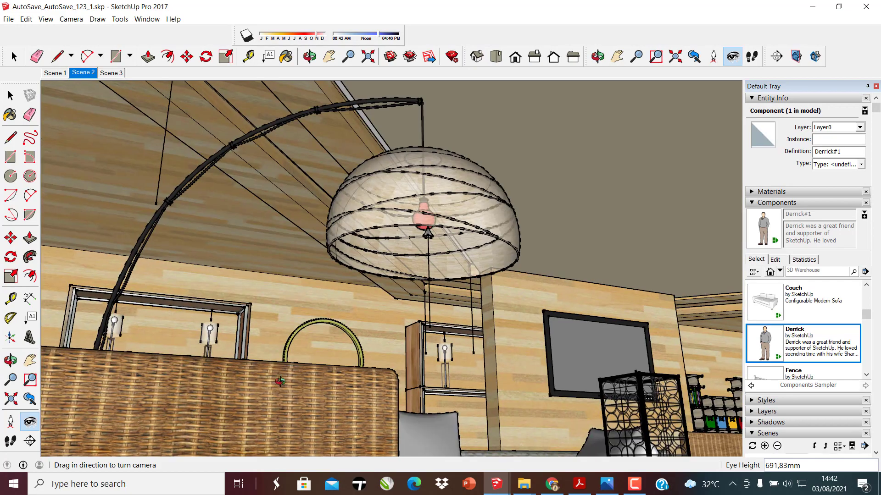
middle_click_drag(281, 381, 182, 263)
left_click_drag(435, 298, 513, 239)
middle_click_drag(445, 231, 390, 200)
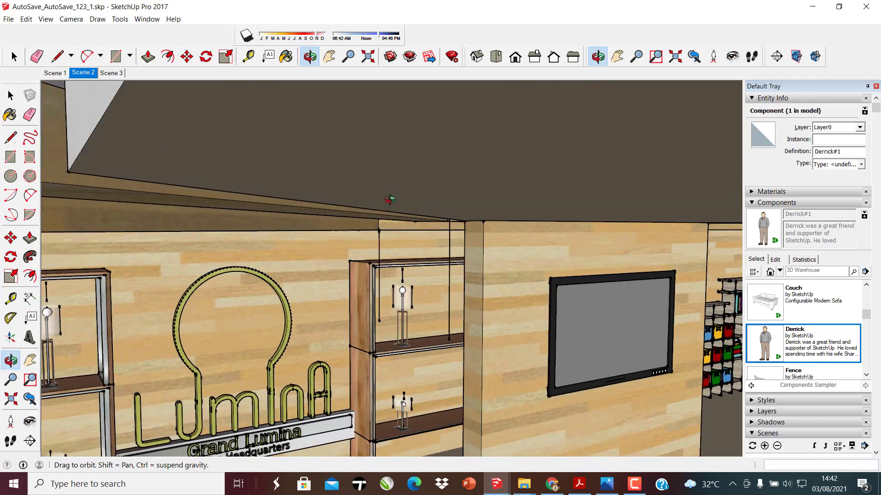
left_click_drag(390, 199, 446, 198)
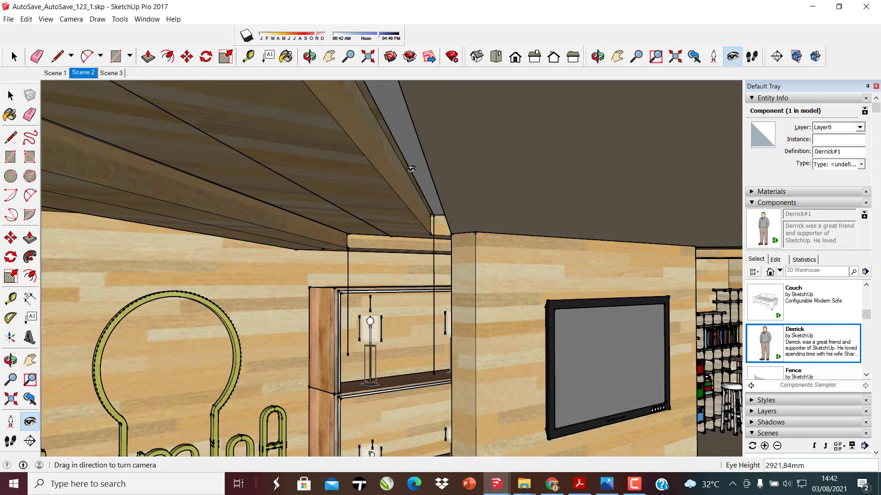
Examine the ceiling beams, television wall and shelves, and look closely at the Lumina sign and its Grand Lumina lettering
middle_click_drag(411, 167, 425, 179)
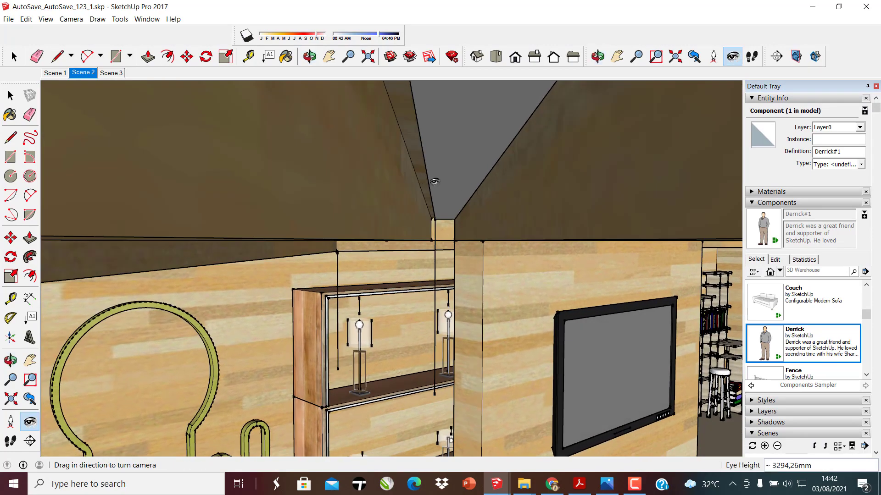
middle_click_drag(447, 210, 327, 172)
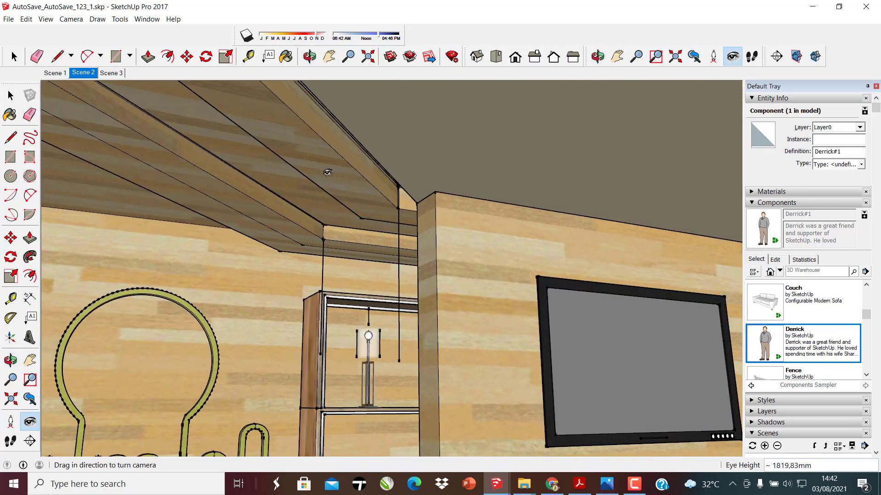
mouse_move(413, 207)
middle_mouse_down()
mouse_move(393, 203)
mouse_move(425, 200)
mouse_move(416, 210)
middle_mouse_up()
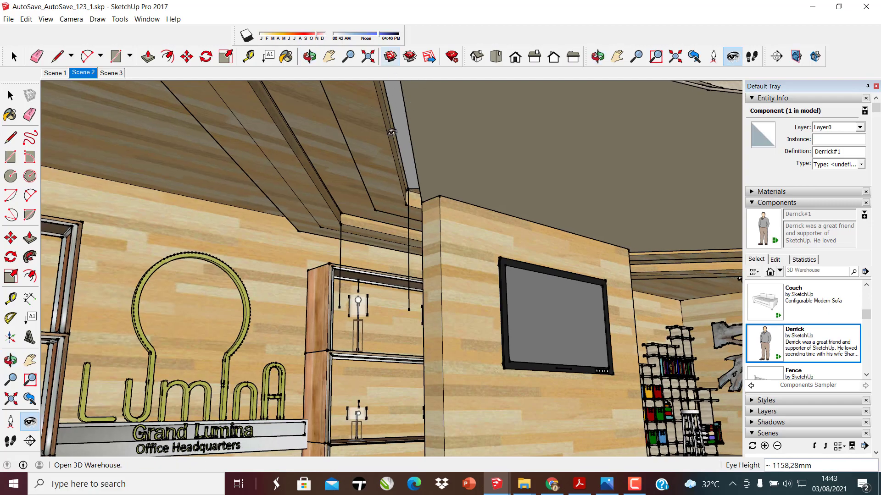
middle_click_drag(443, 209, 358, 147)
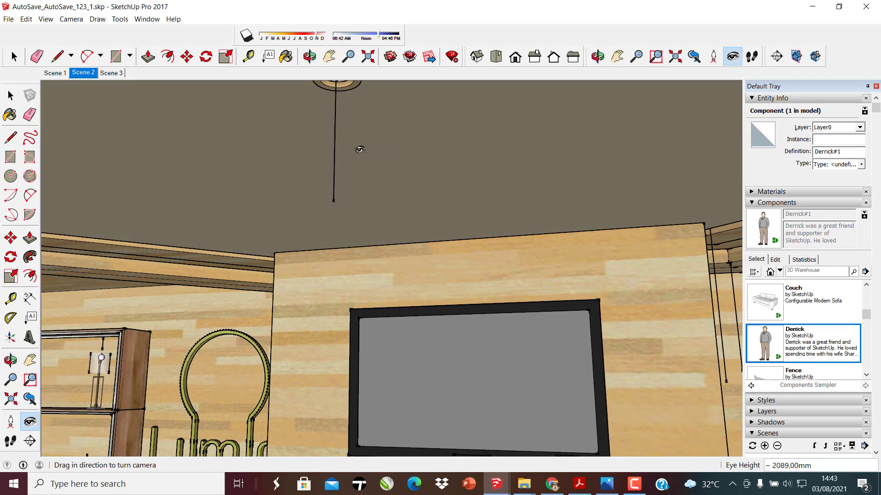
left_click_drag(358, 148, 138, 379)
middle_click_drag(295, 376, 431, 394)
scroll(228, 406, "up", 5)
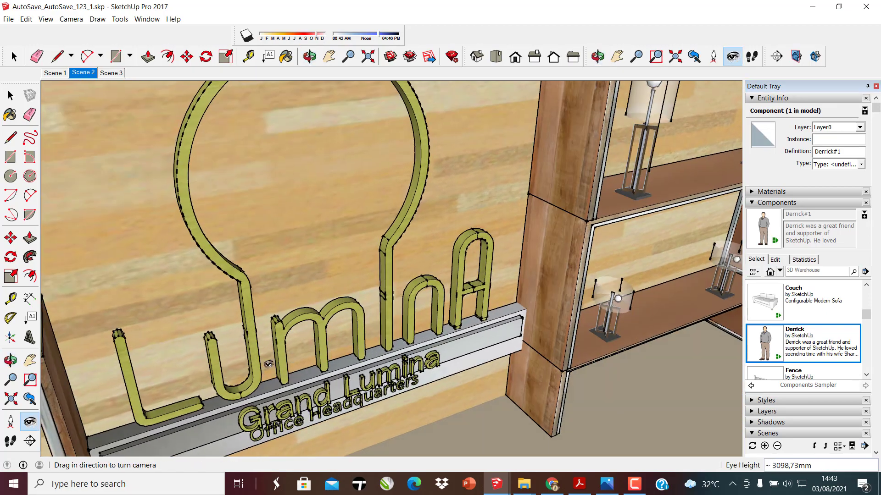
middle_click_drag(232, 351, 220, 309)
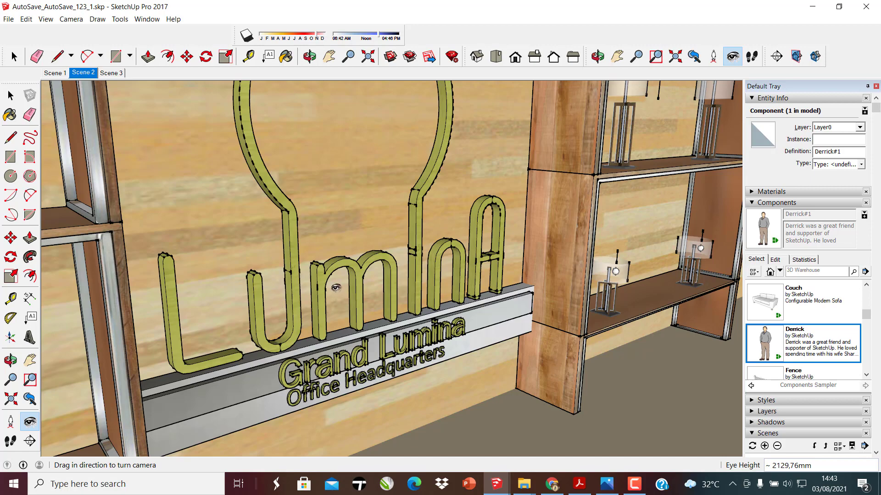
scroll(547, 201, "up", 2)
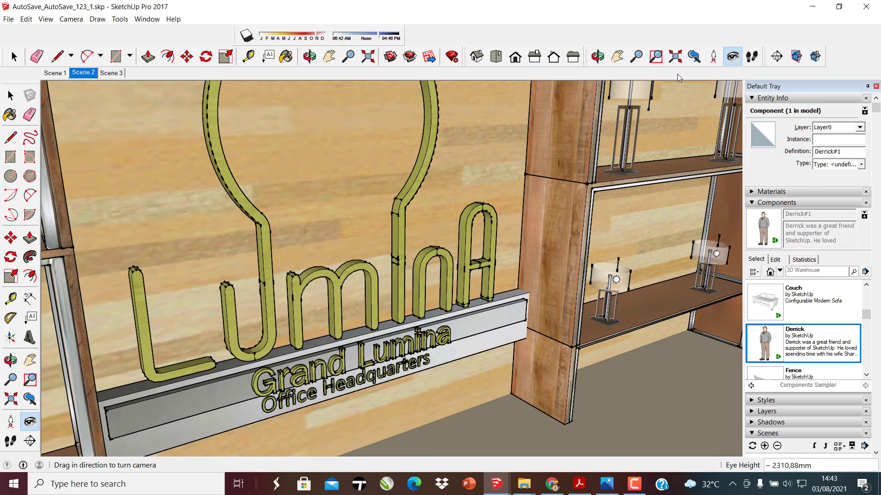
middle_click_drag(502, 229, 385, 312)
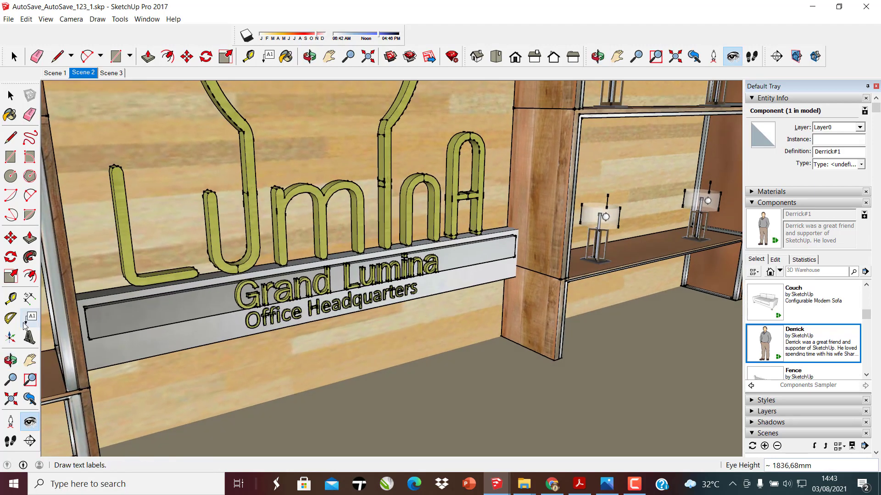
View the 3D text settings without placing anything, and bring up the list of toolbars
left_click(29, 338)
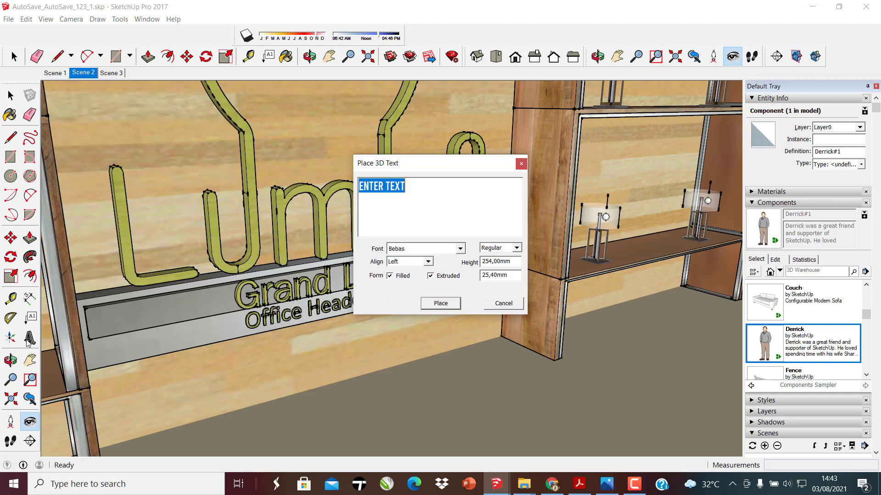
left_click(519, 163)
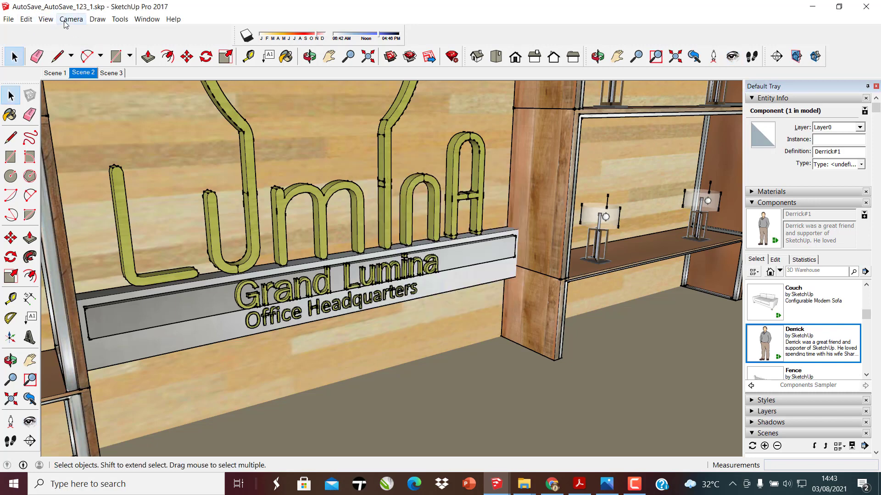
left_click(45, 19)
left_click(57, 32)
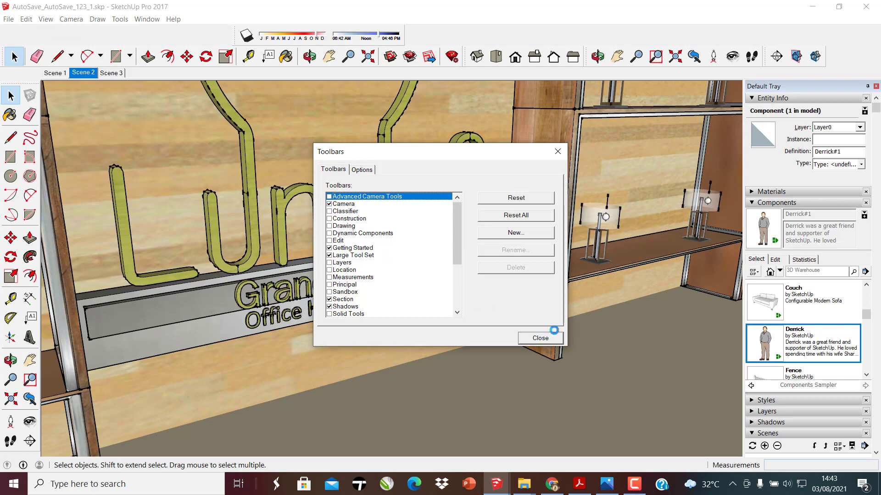
Switch to the Google Meet call and present the entire screen
left_click(556, 490)
left_click(460, 421)
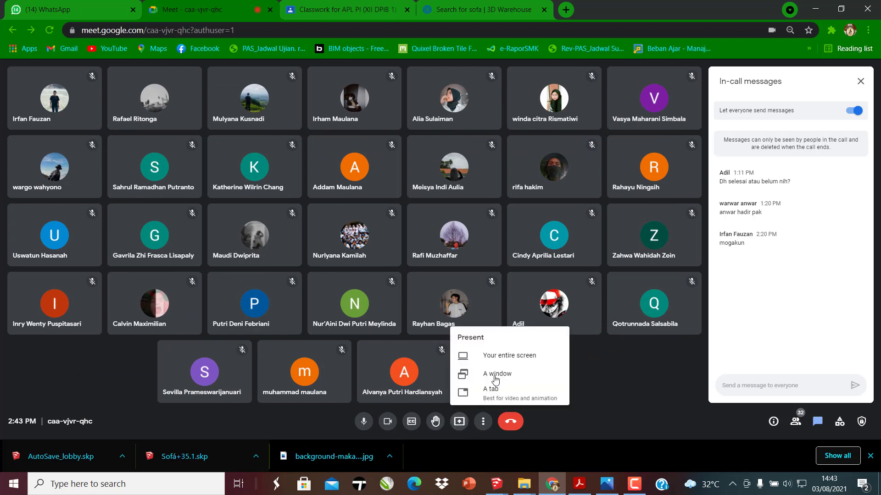
left_click(508, 356)
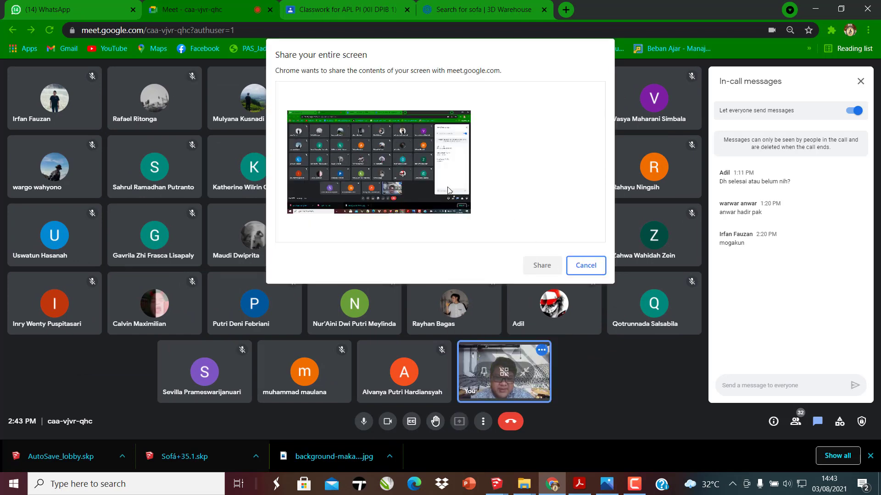
left_click(542, 265)
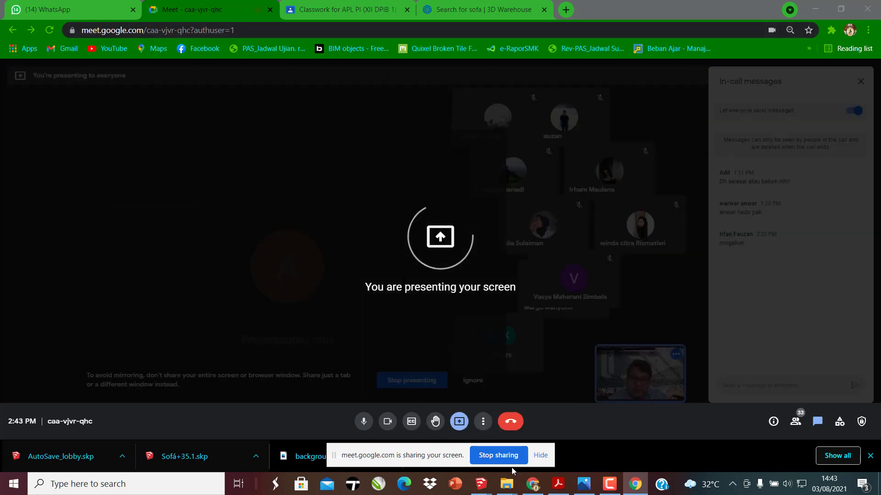
Return to the AutoSave_AutoSave_123_1 model in SketchUp, review the available toolbars and close the list
mouse_move(480, 484)
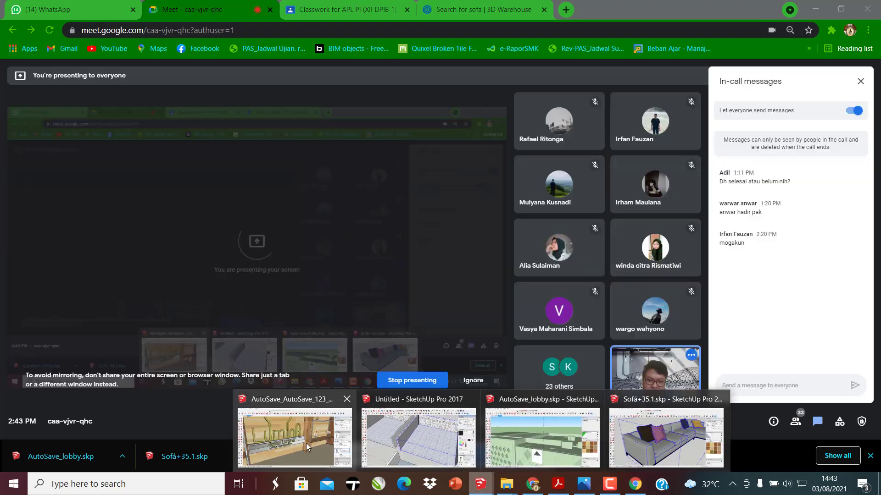
left_click(304, 443)
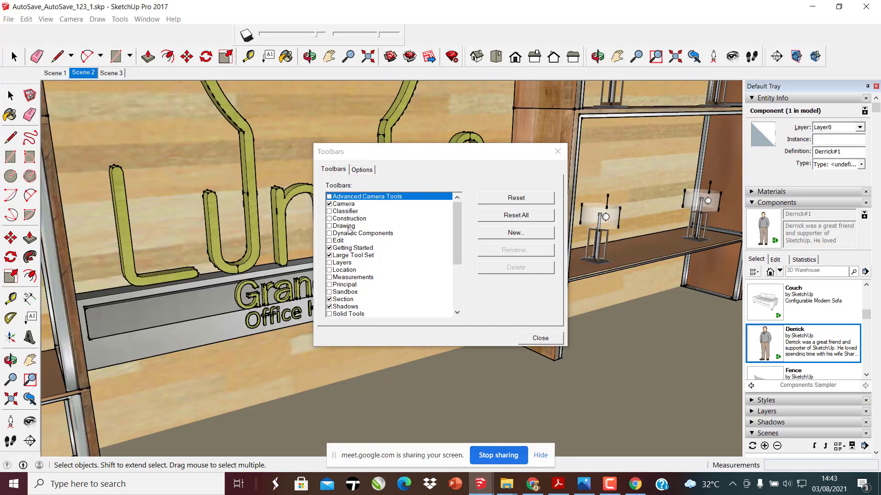
scroll(385, 270, "down", 2)
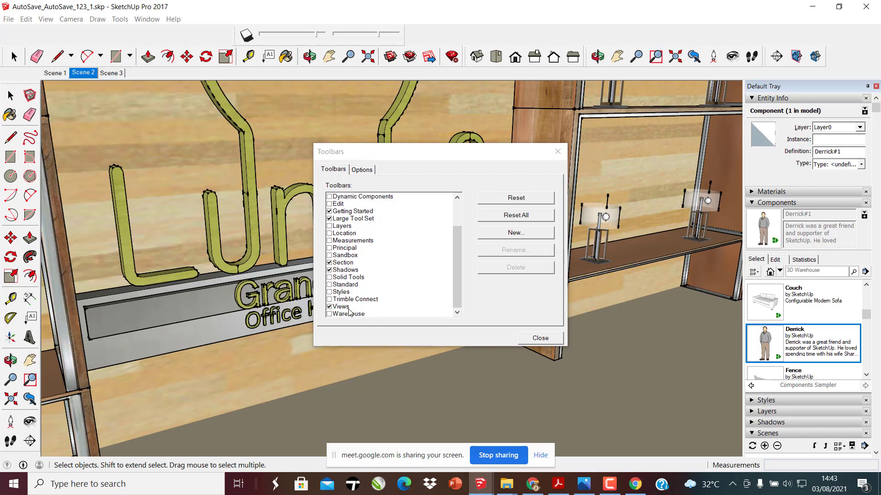
scroll(342, 303, "up", 2)
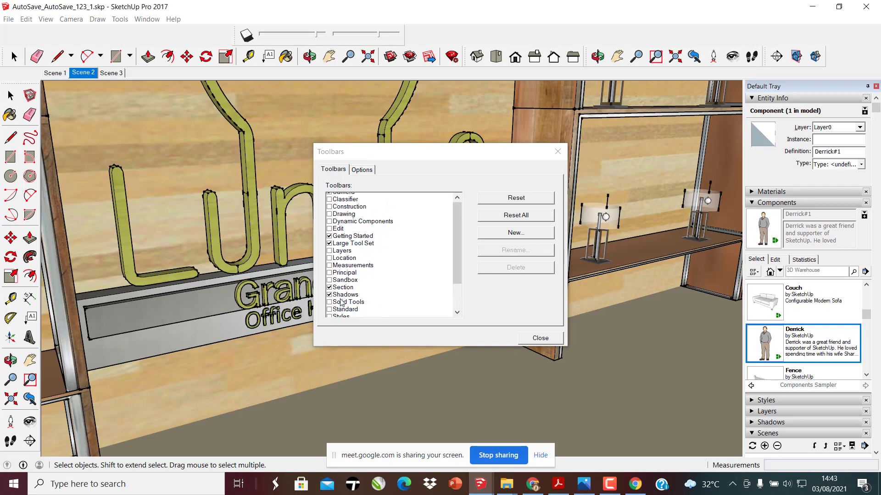
left_click(557, 152)
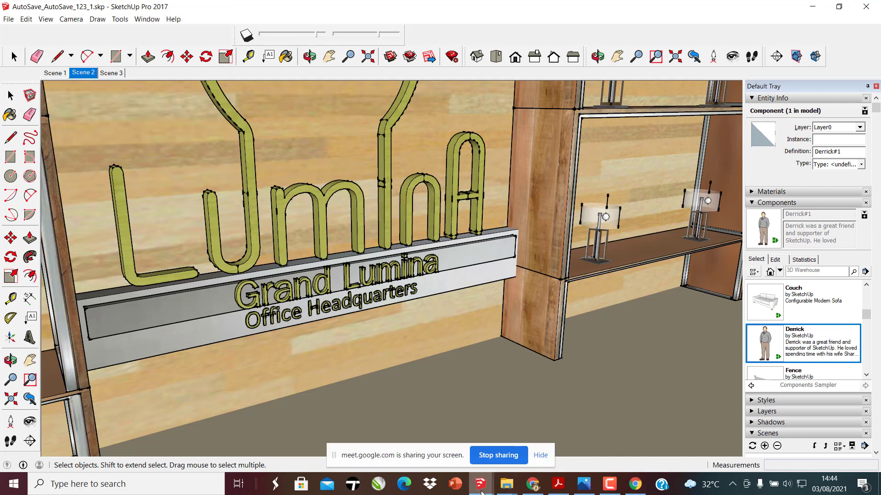
Set up the 3D text "rafael cafe's" in the Brush Script MT font with Italic style
left_click(29, 339)
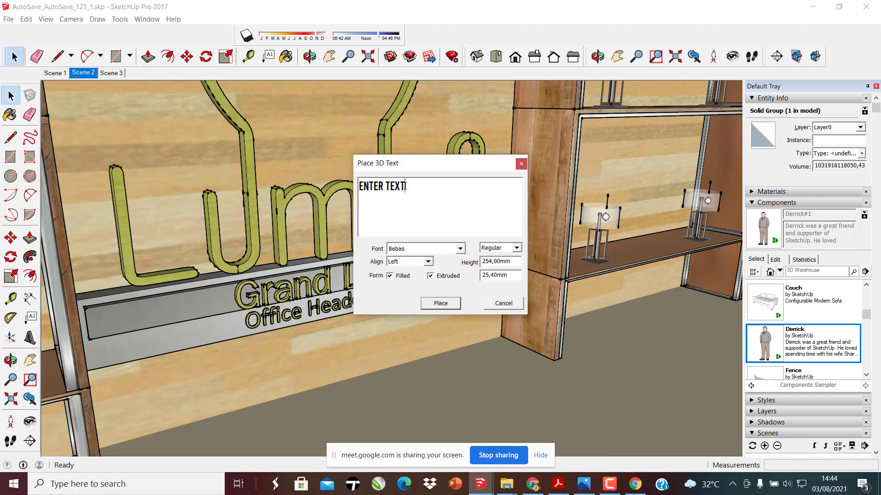
type("RAFAEL CAFE'S")
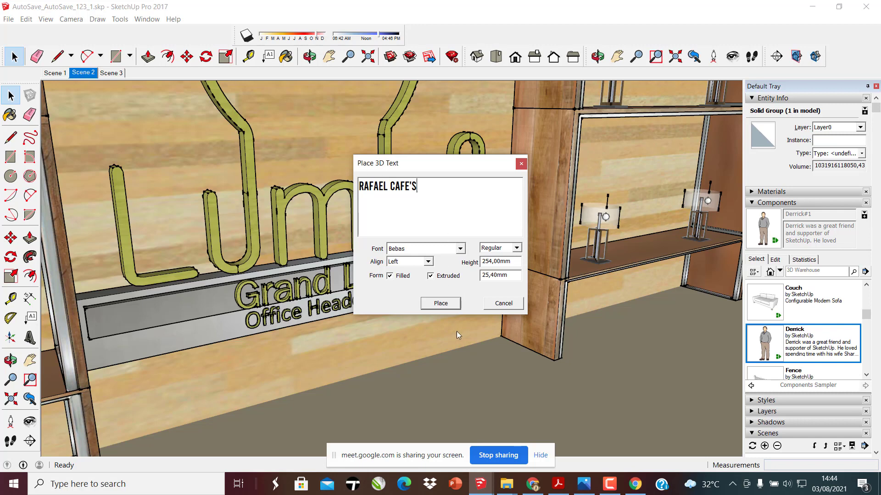
left_click(460, 249)
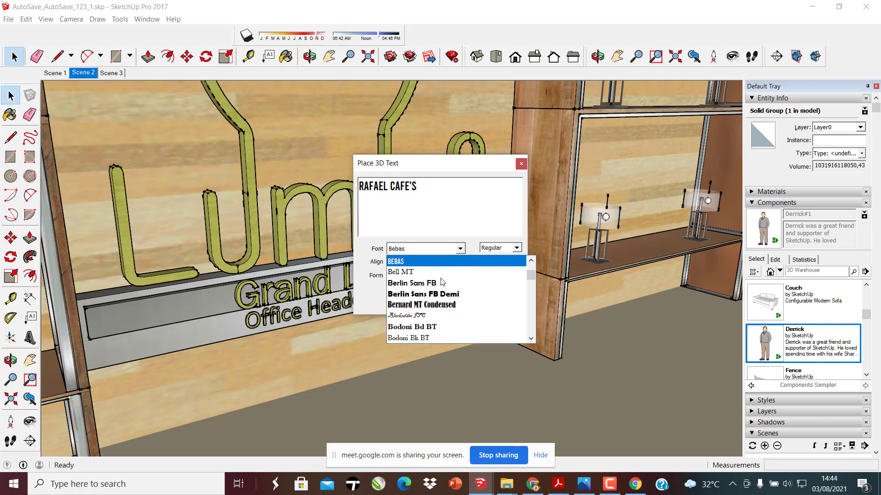
scroll(428, 306, "down", 3)
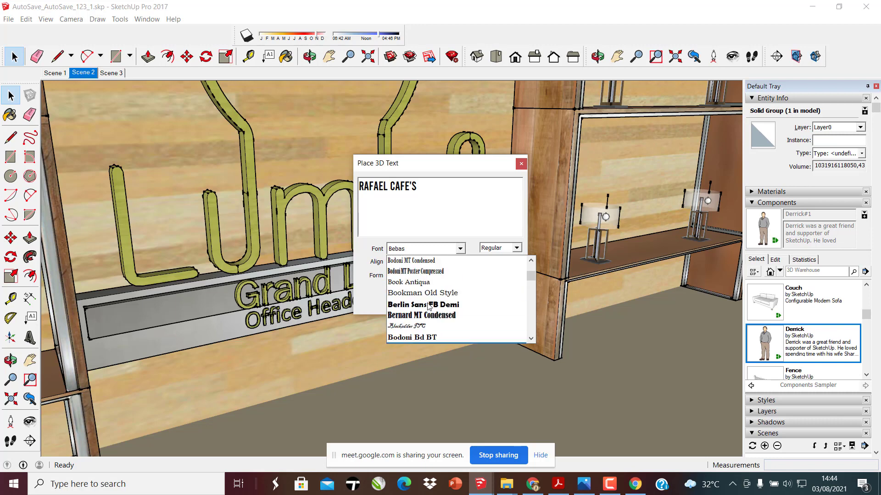
scroll(427, 315, "up", 1)
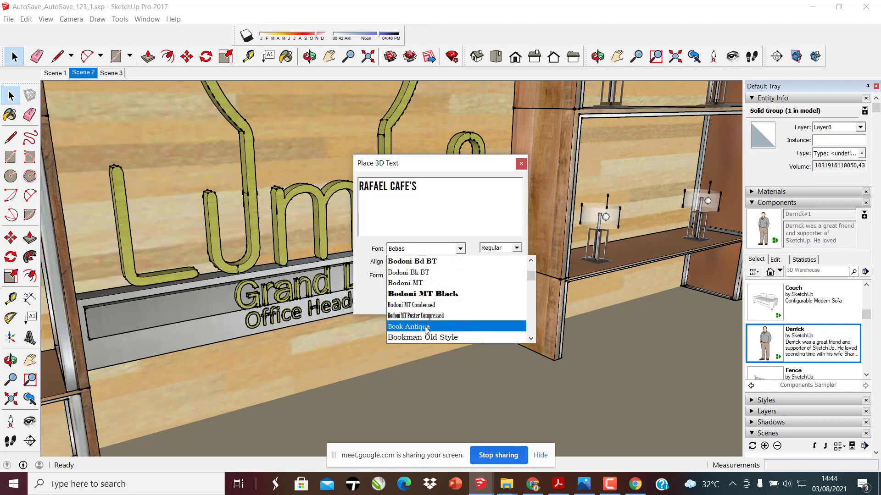
scroll(426, 329, "down", 5)
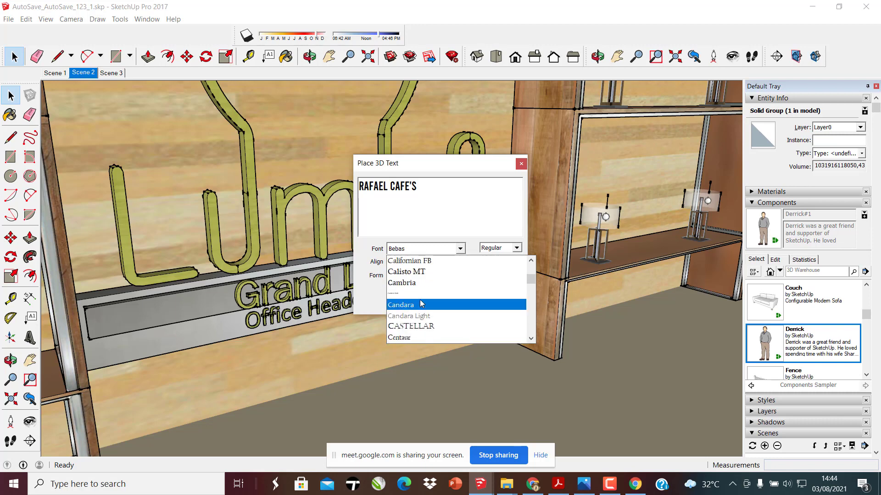
scroll(419, 319, "up", 1)
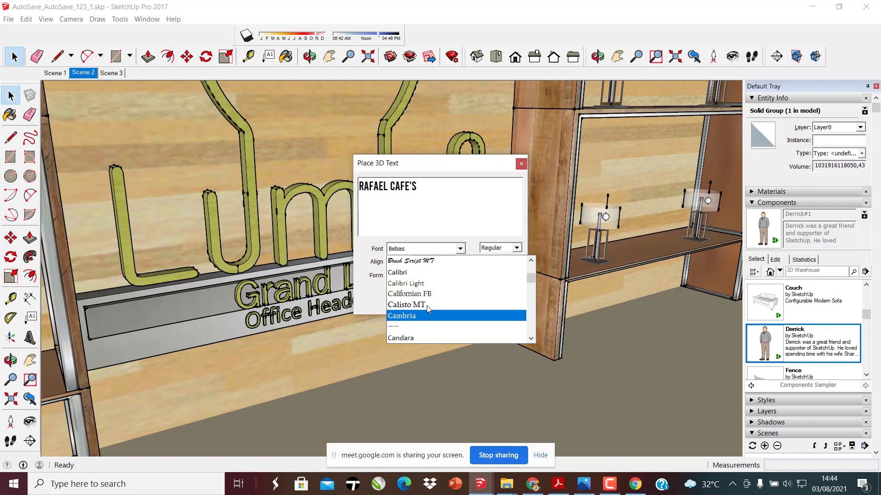
left_click(420, 261)
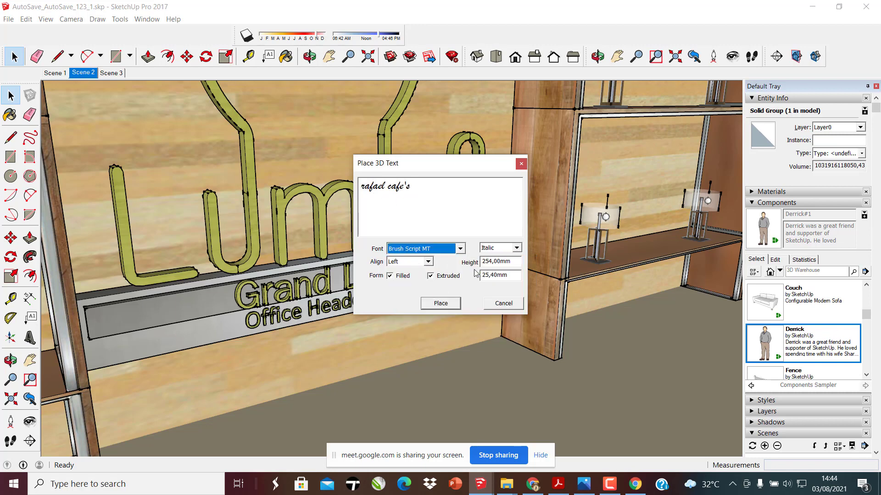
left_click(517, 249)
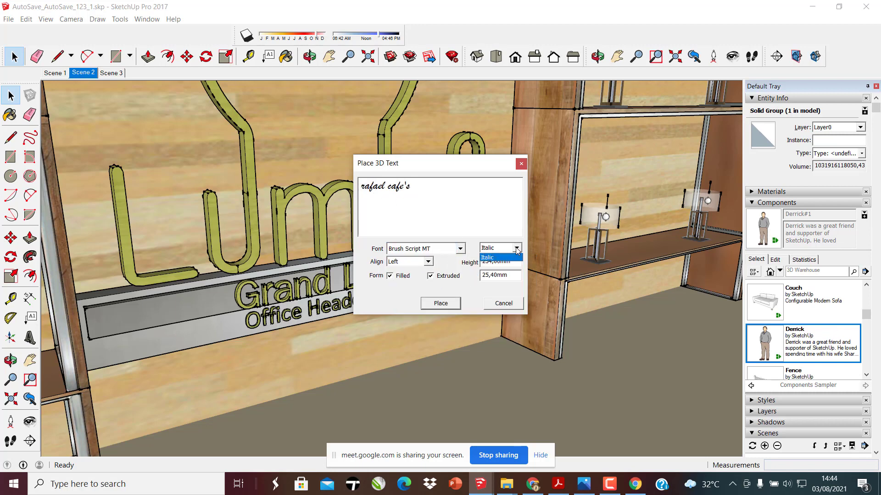
left_click(493, 259)
Place the 3D text on the wood-clad wall below the television
left_click(443, 307)
scroll(436, 250, "down", 3)
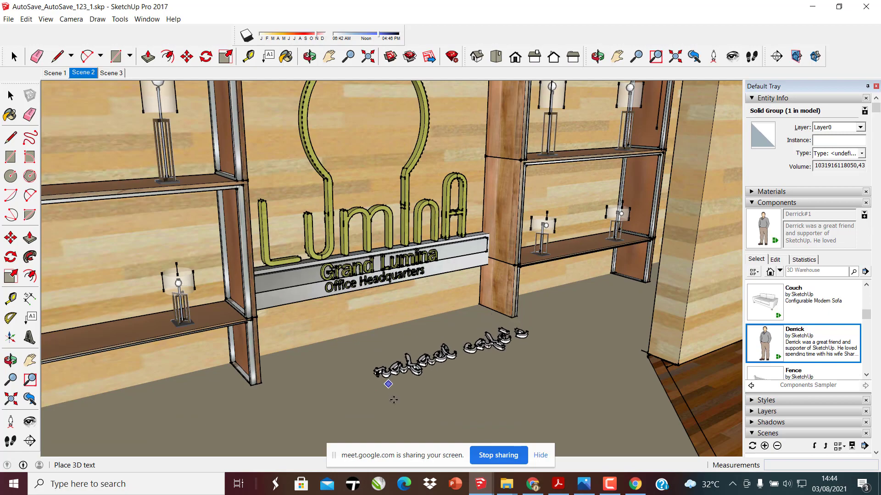
scroll(444, 334, "down", 3)
middle_click_drag(677, 337, 683, 285)
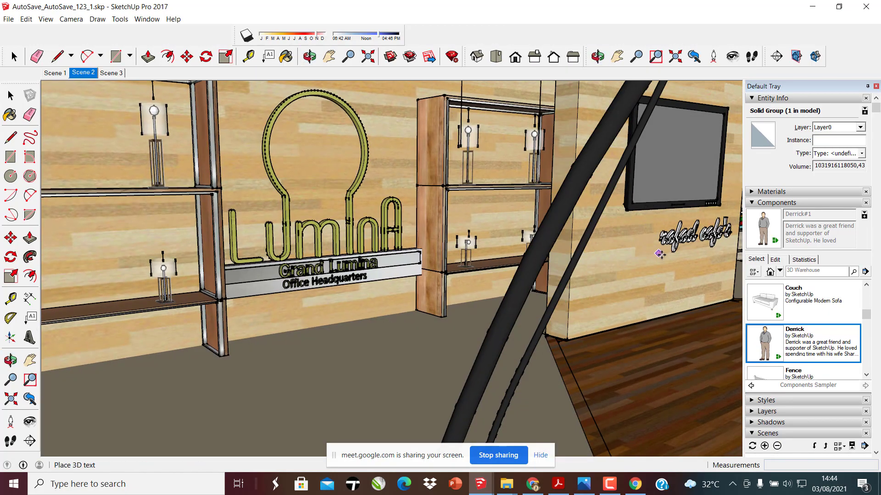
scroll(656, 255, "up", 5)
left_click(529, 266)
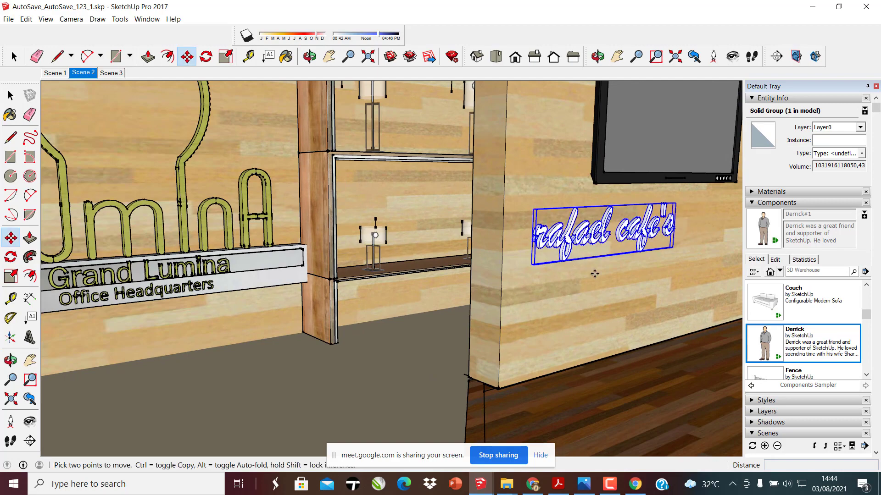
scroll(594, 273, "up", 5)
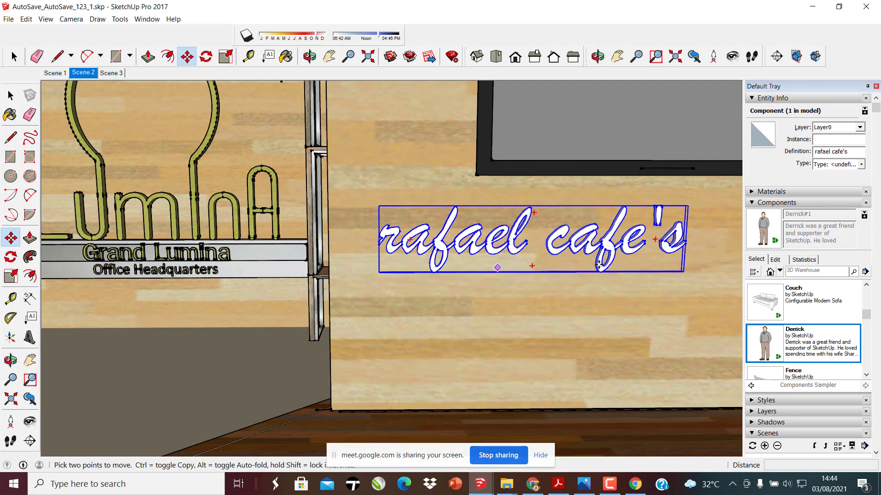
Paint the 3D text sign below the television with the Wood Cherry Original material and inspect it from an angle
left_click(9, 97)
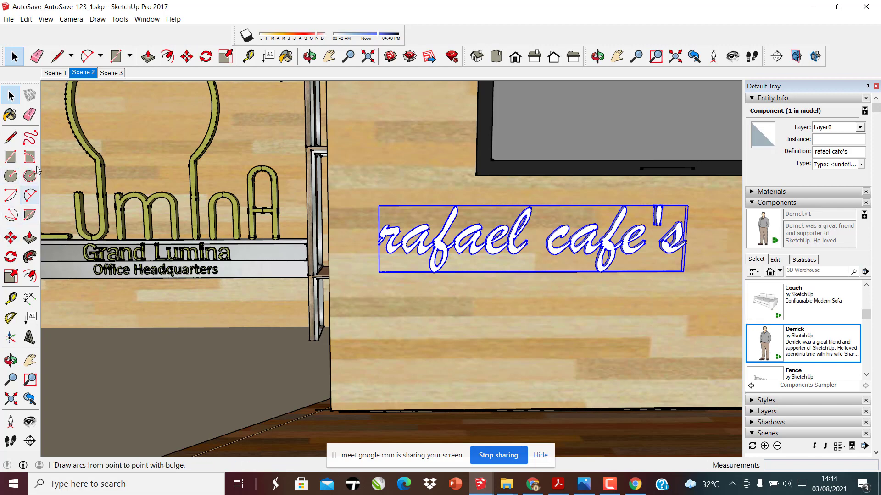
left_click(10, 115)
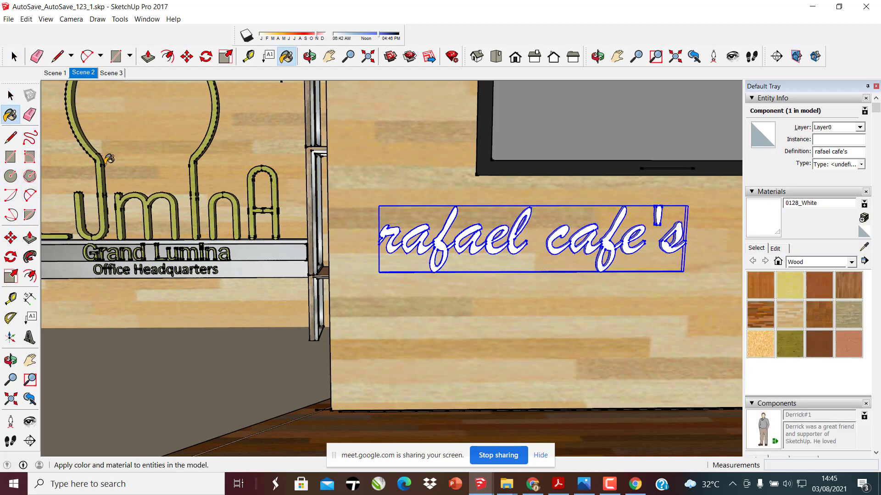
left_click(818, 296)
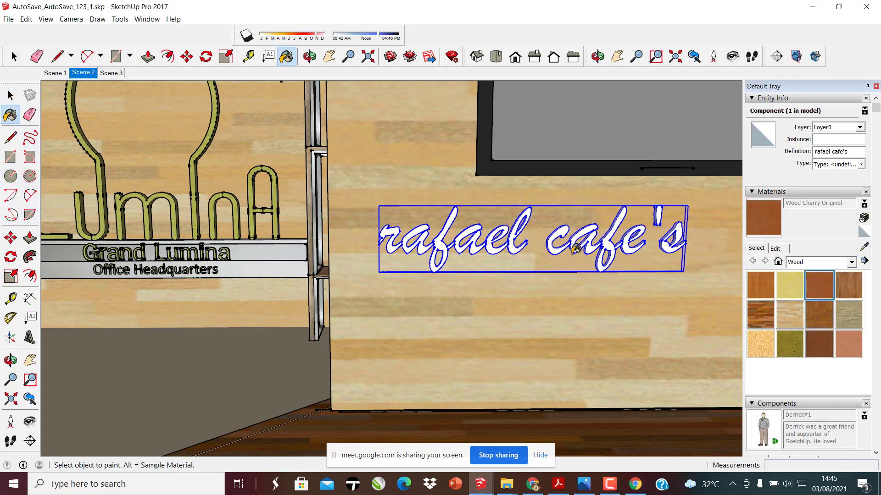
left_click(586, 226)
mouse_move(506, 270)
middle_mouse_down()
mouse_move(662, 247)
mouse_move(559, 262)
middle_mouse_up()
scroll(556, 263, "down", 3)
middle_click_drag(294, 271, 208, 279)
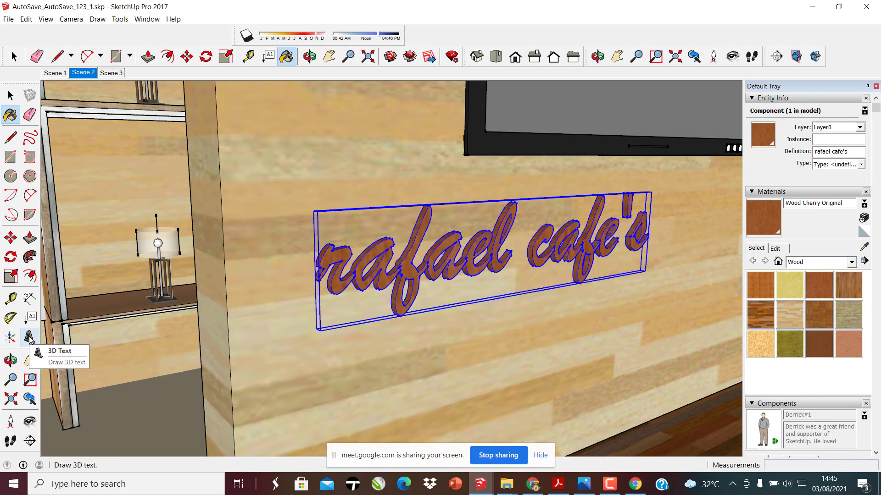
middle_click_drag(440, 324, 363, 249)
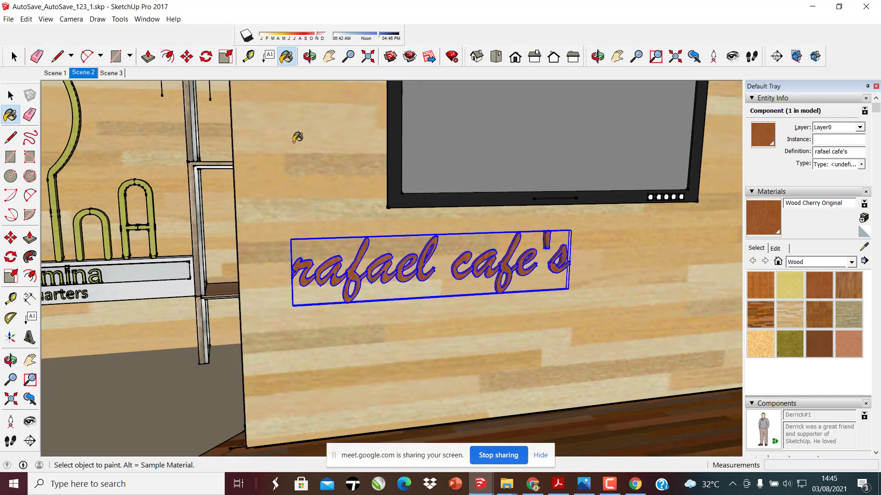
Save the interior model under the new name "tugas 1" in the 1.PROJECT folder
left_click(9, 18)
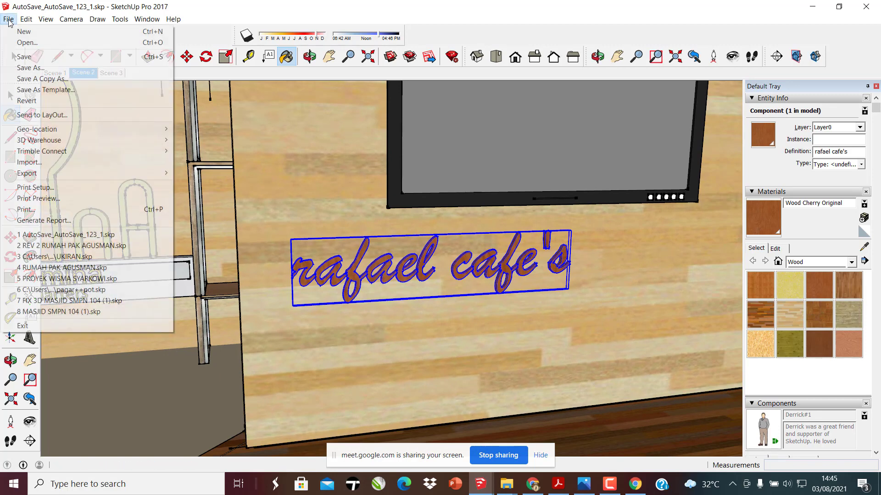
left_click(56, 68)
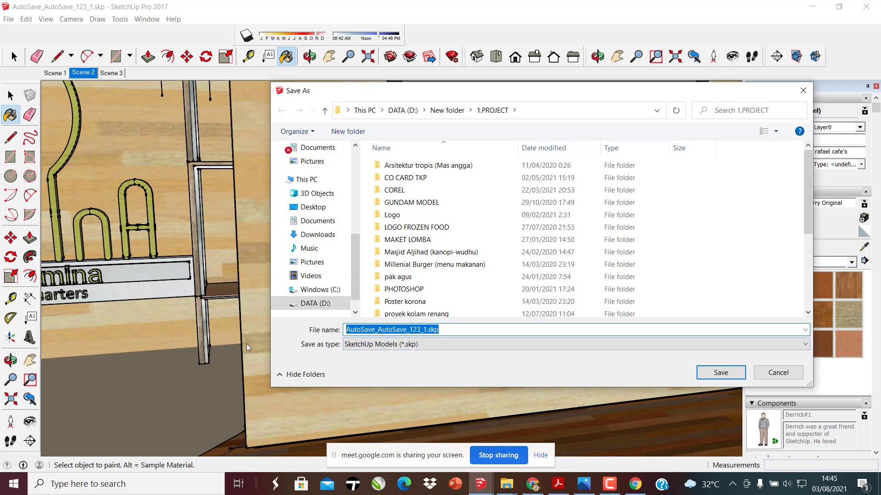
type("tugas")
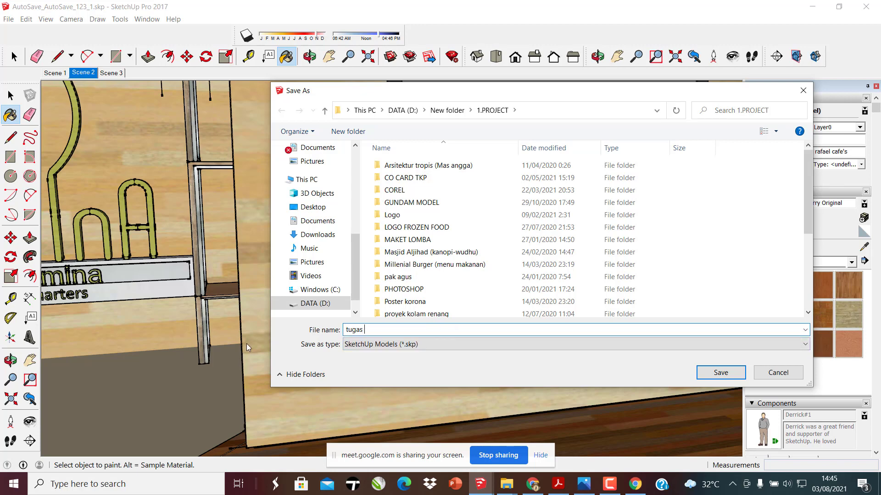
type(" 1")
left_click(721, 372)
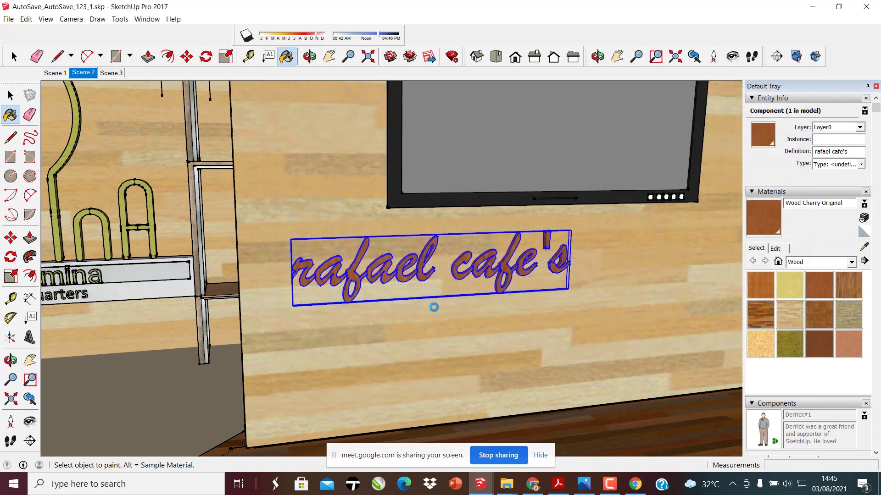
Switch to the Sofá+35.1 model and view the whole sectional sofa
mouse_move(502, 477)
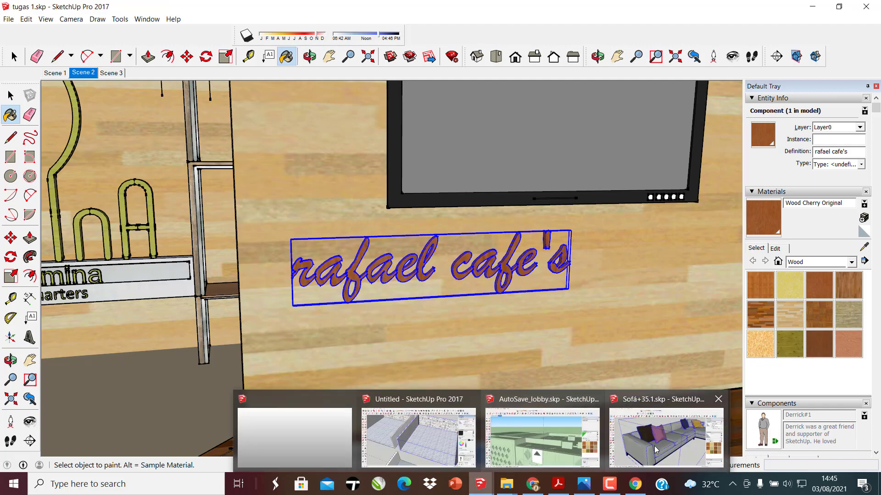
left_click(666, 449)
scroll(372, 299, "down", 5)
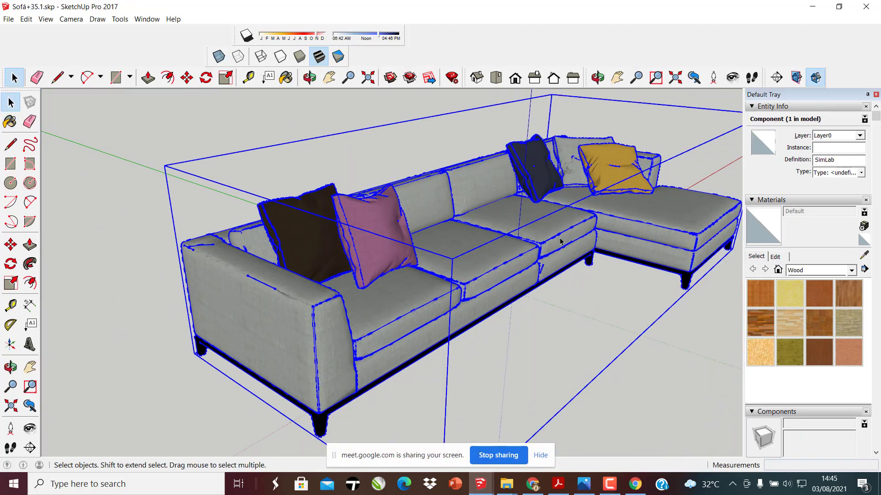
middle_click_drag(457, 328, 402, 275)
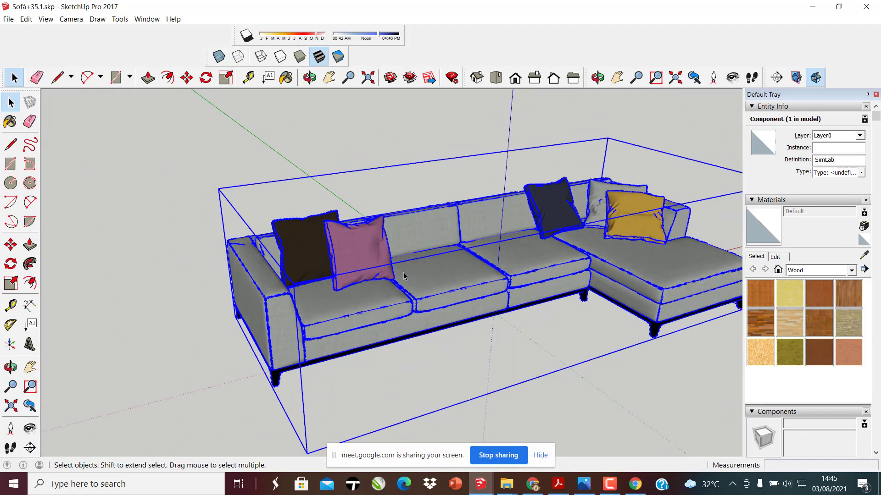
scroll(202, 252, "down", 3)
middle_click_drag(336, 295, 358, 287)
scroll(311, 335, "up", 2)
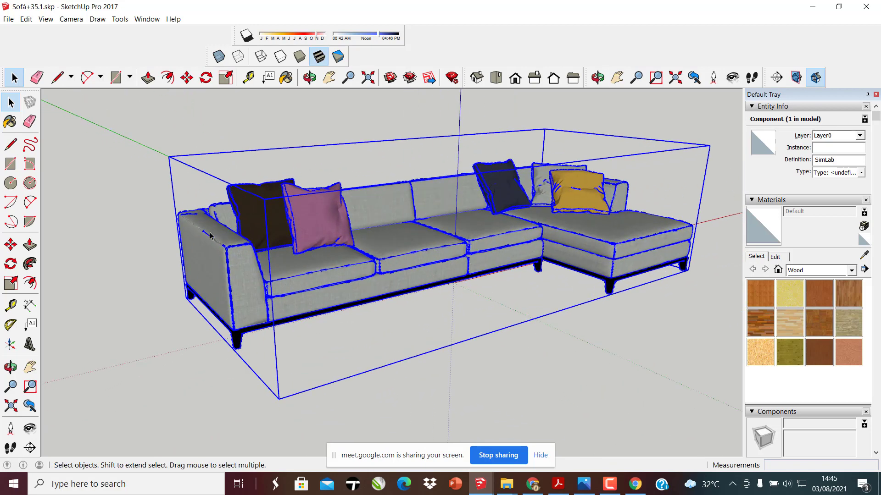
Save the sofa model in SketchUp Version 8 format as "Sofá+35.1 skp 8" in Downloads, without replacing the original file
left_click(8, 20)
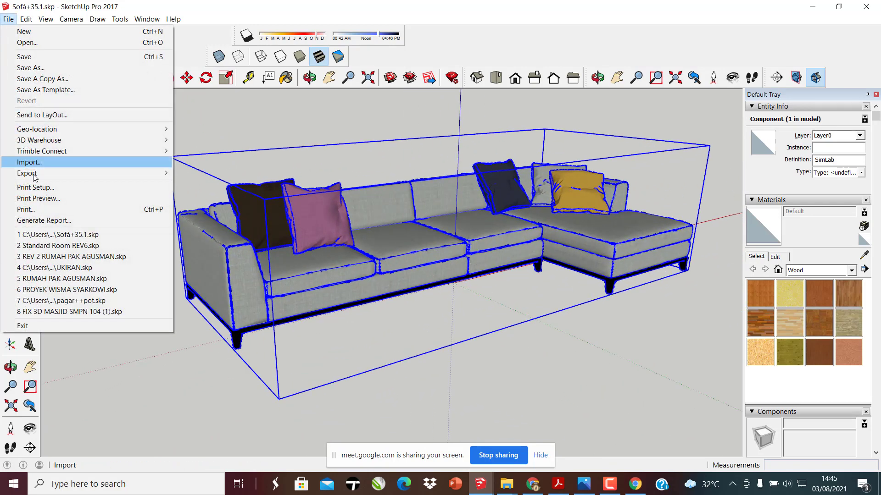
left_click(40, 68)
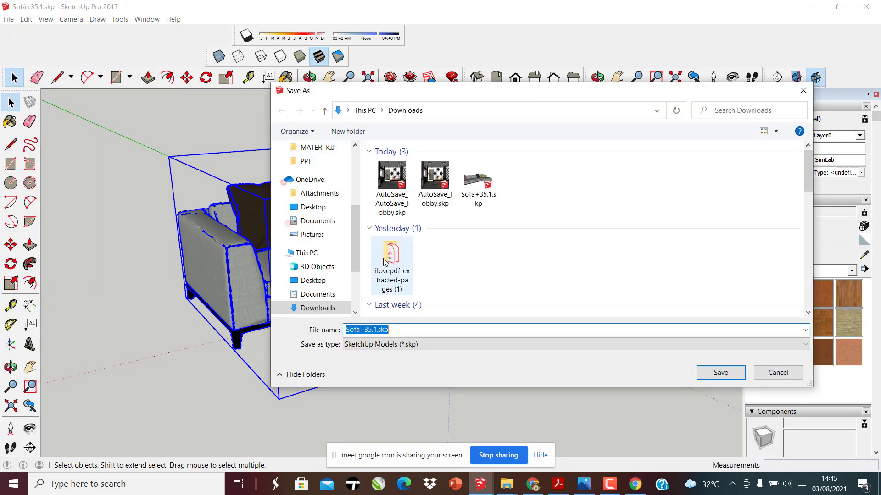
left_click(408, 345)
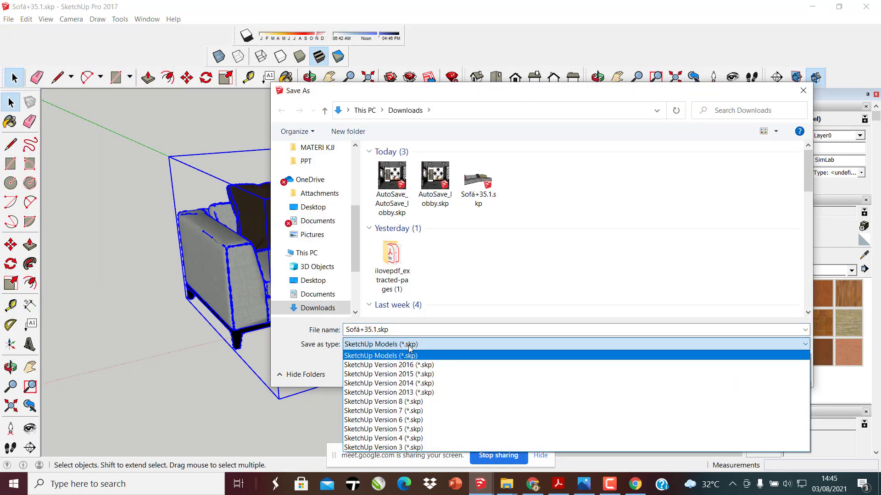
left_click(409, 348)
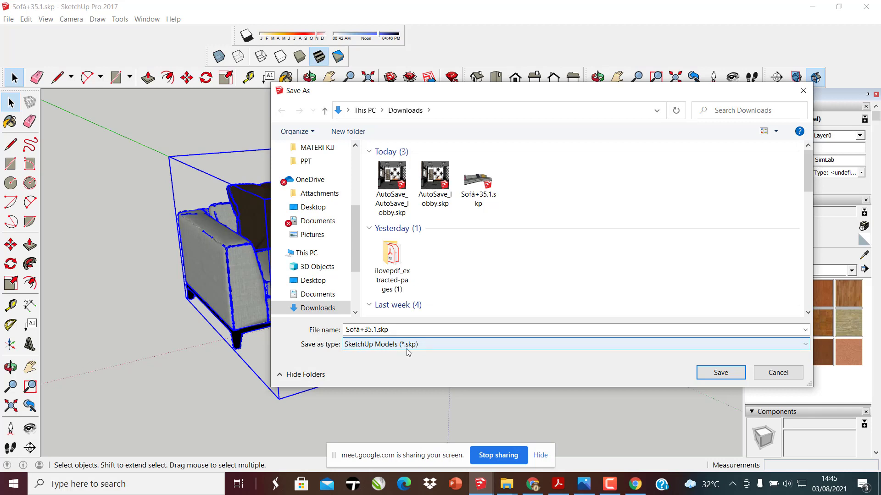
left_click(471, 347)
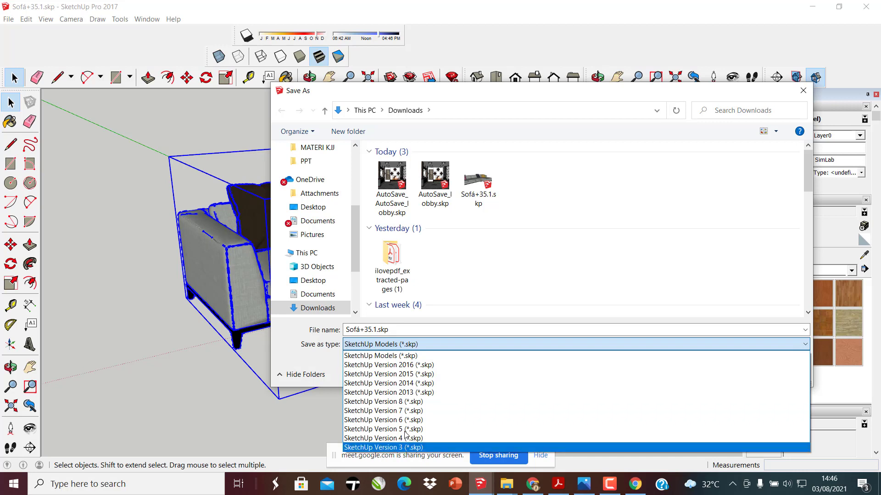
left_click(394, 402)
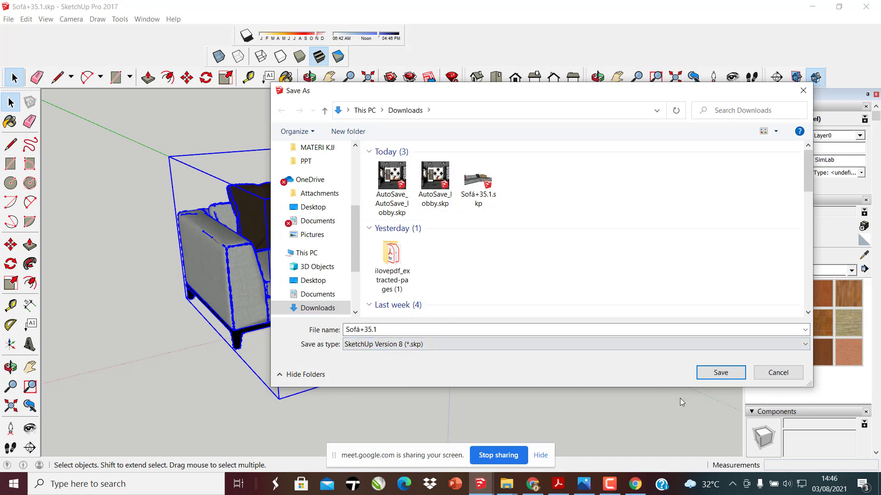
left_click(734, 377)
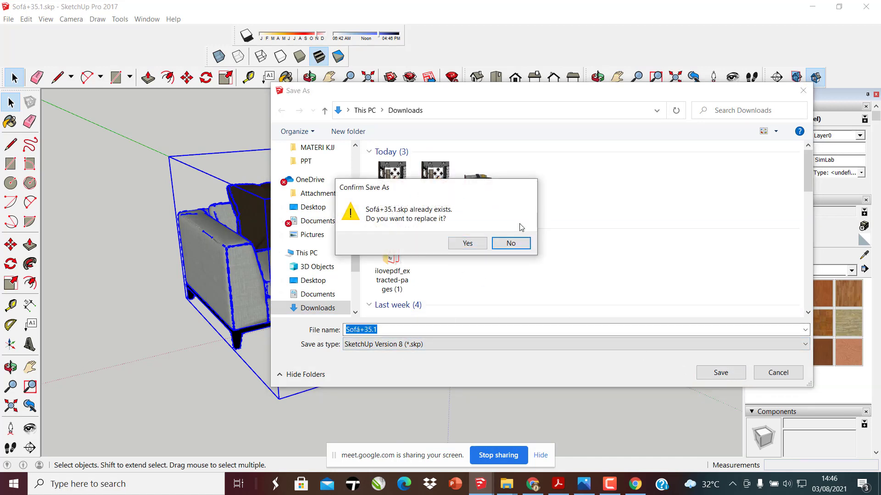
left_click(521, 247)
left_click(387, 330)
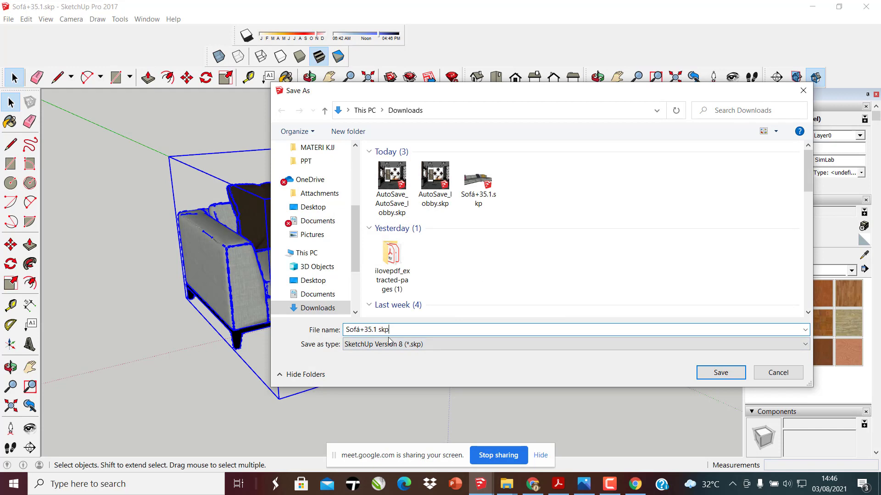
left_click(720, 372)
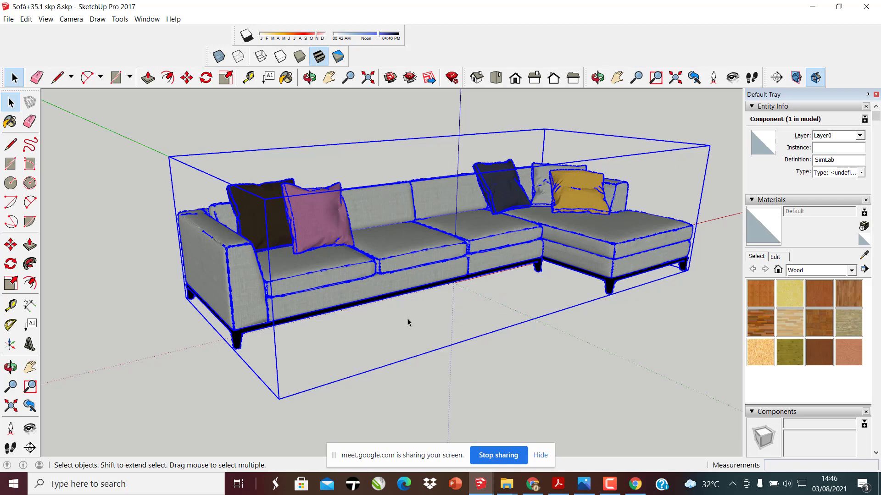
Examine the sectional sofa from several angles and distances
middle_click_drag(406, 321, 334, 346)
scroll(315, 304, "down", 3)
scroll(314, 303, "down", 2)
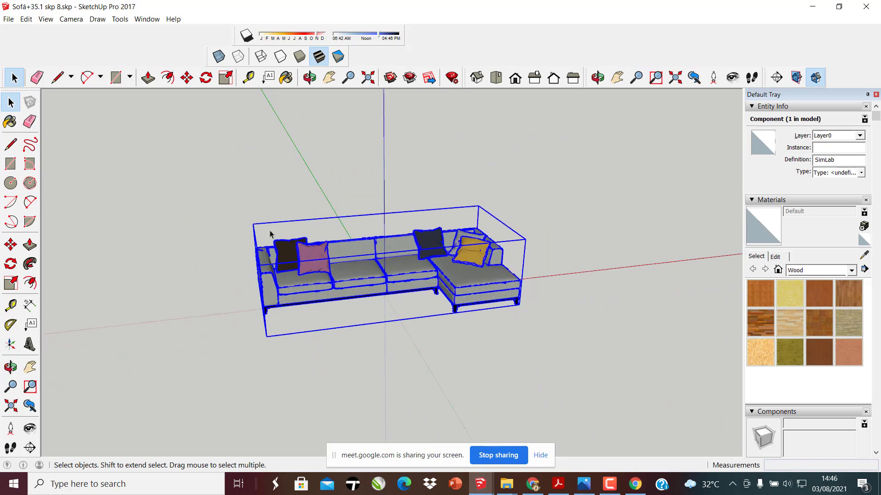
scroll(334, 309, "up", 6)
middle_click_drag(334, 309, 440, 285)
scroll(401, 289, "down", 4)
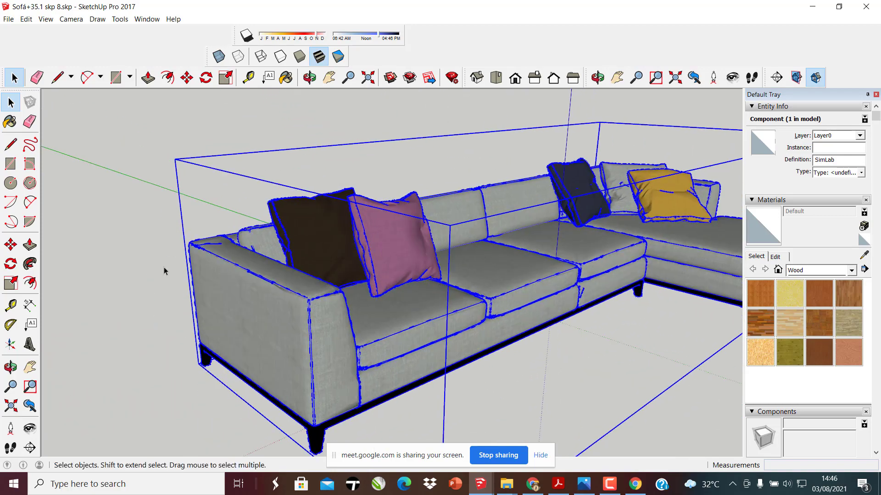
scroll(347, 259, "up", 3)
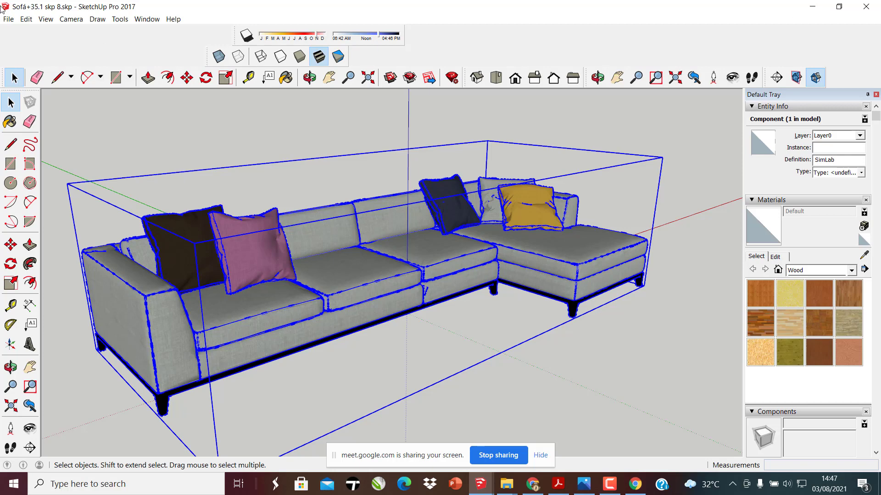
Review the file versions offered for saving the sofa model, cancel the save and minimize the sofa window
left_click(8, 19)
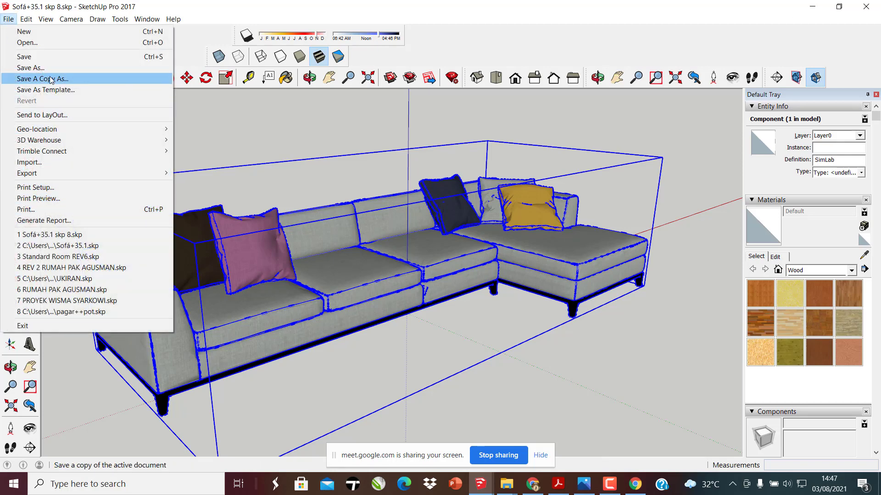
left_click(37, 67)
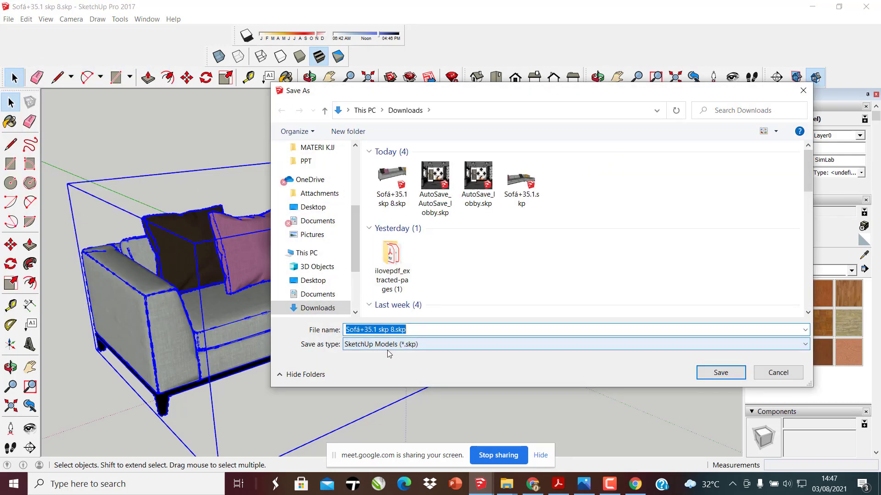
left_click(403, 344)
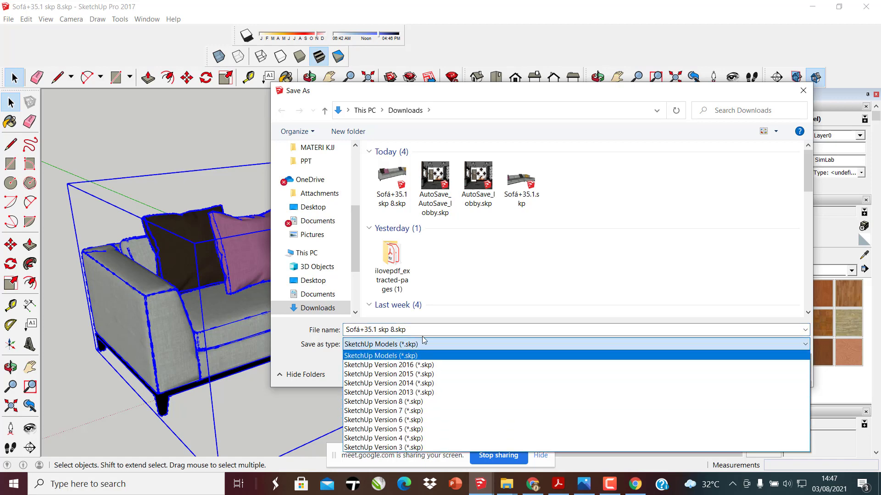
left_click(801, 99)
left_click(804, 91)
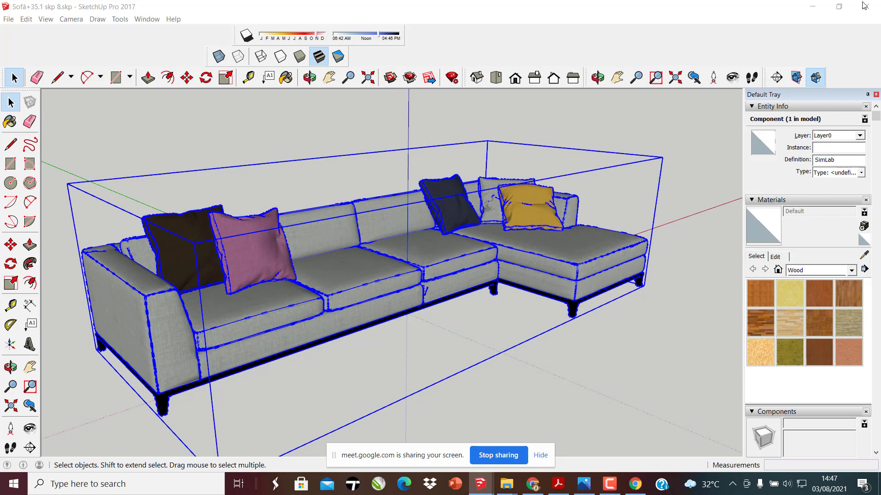
left_click(812, 6)
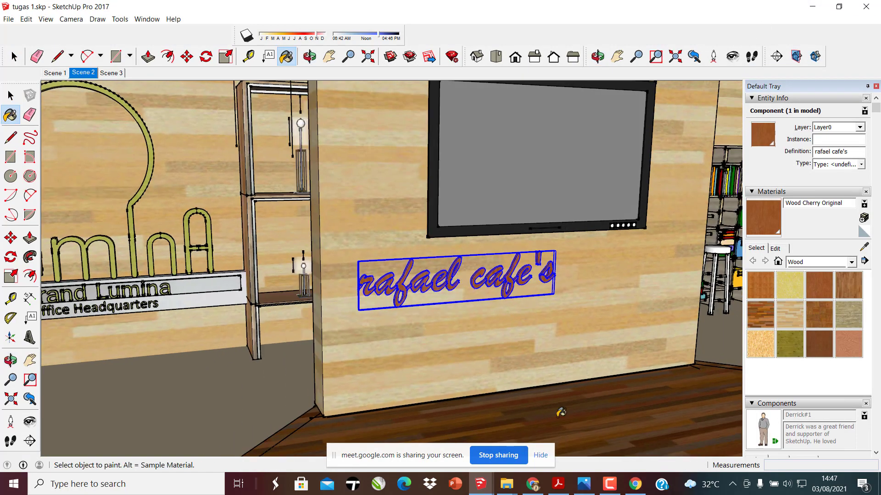
Switch to the Google Meet call, show the TUGAS 1 INTERIOR image in Photos over it and minimize the image
left_click(532, 484)
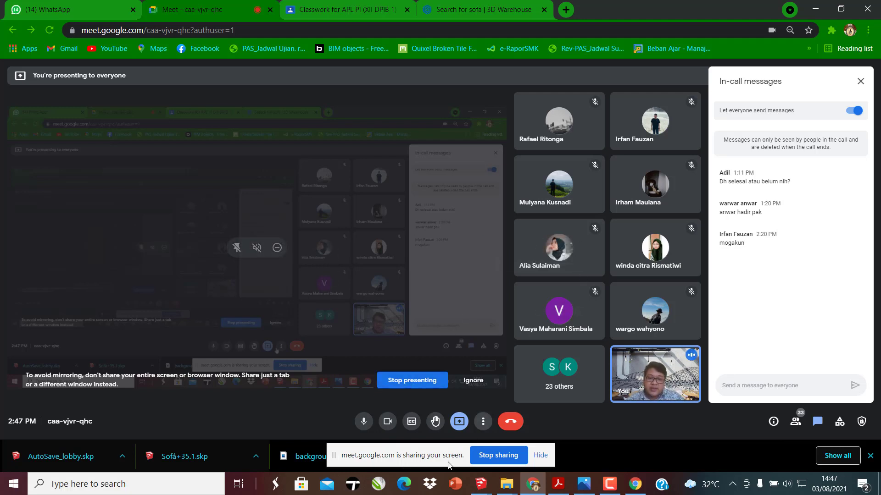
left_click(584, 484)
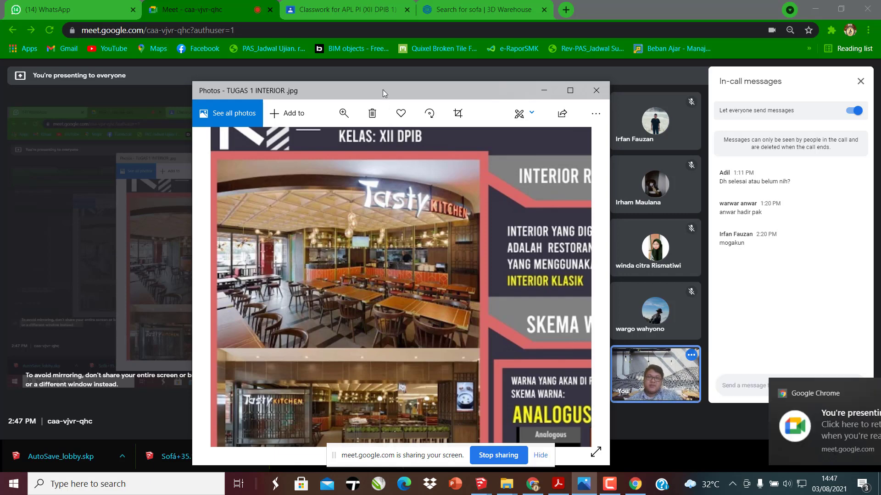
left_click_drag(383, 89, 288, 64)
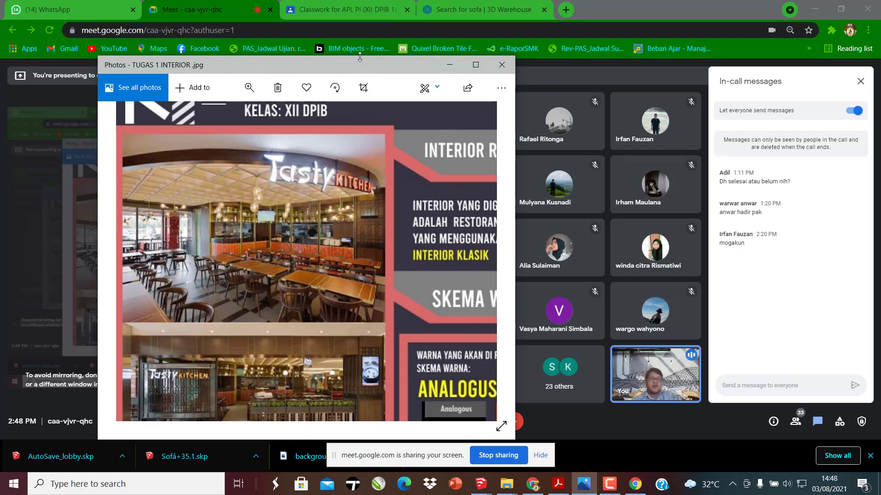
left_click_drag(356, 64, 371, 72)
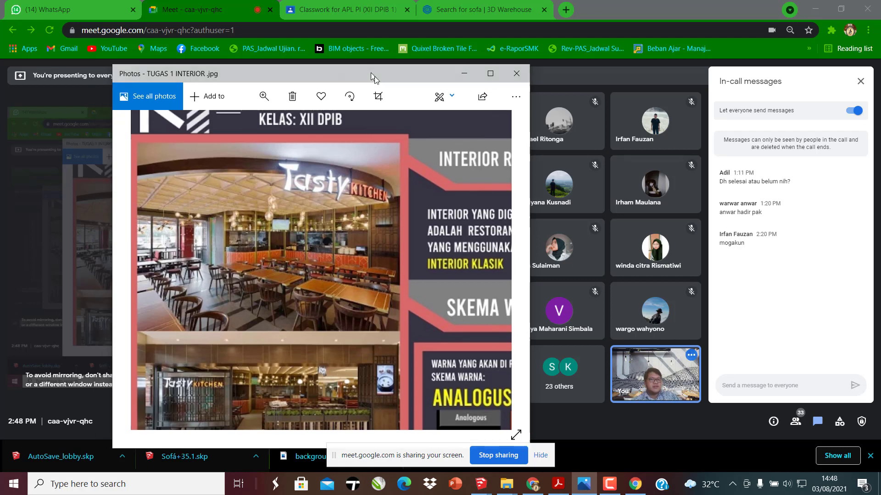
left_click(464, 72)
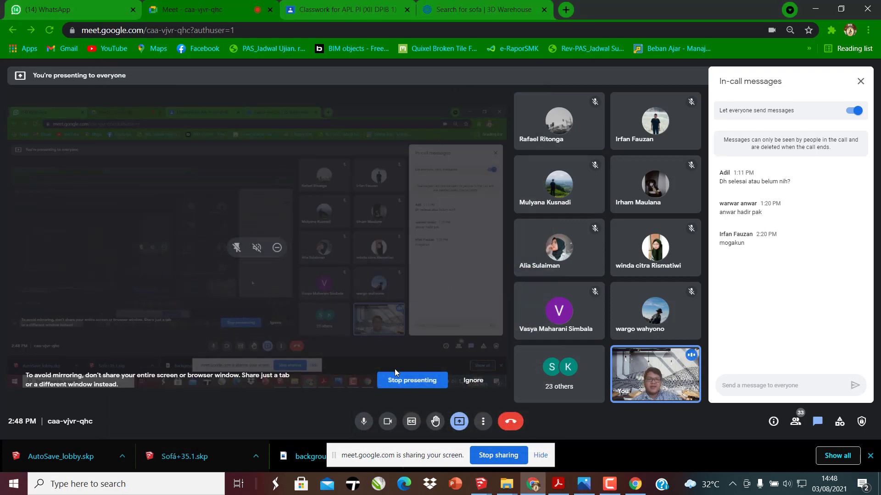
Stop presenting the screen to the Google Meet call
left_click(403, 383)
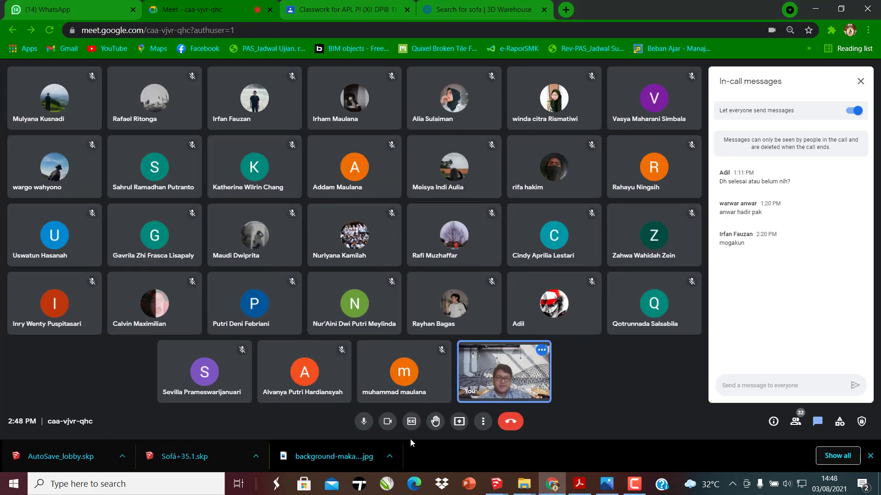
mouse_move(542, 345)
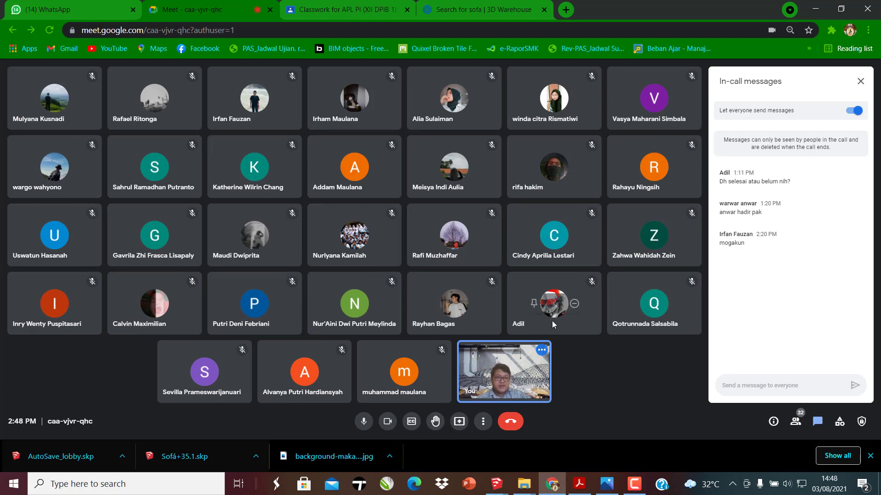
mouse_move(464, 239)
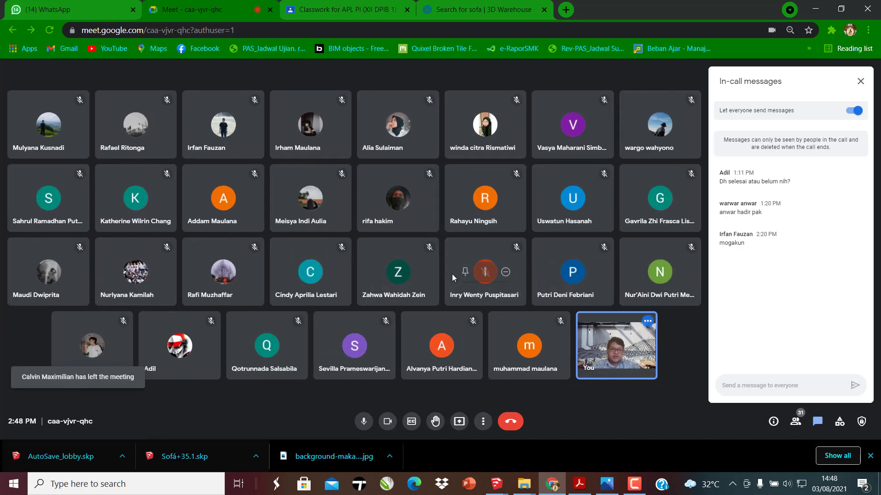
mouse_move(406, 301)
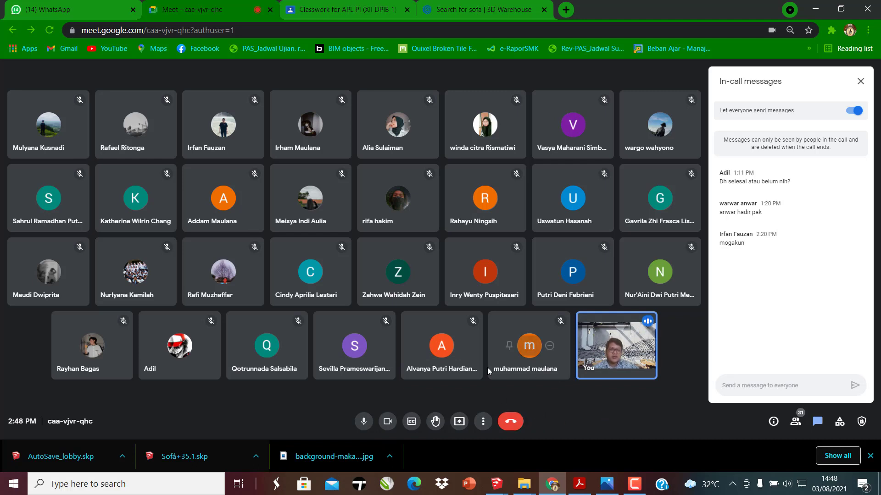
mouse_move(600, 368)
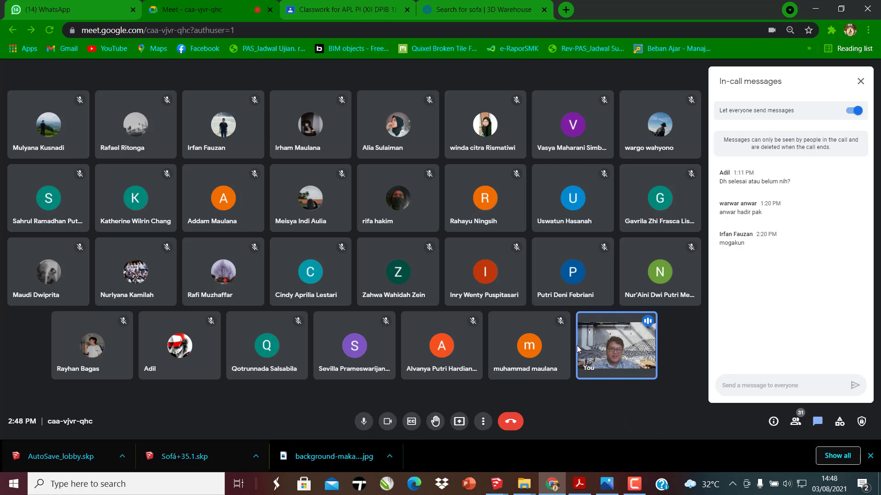
mouse_move(577, 348)
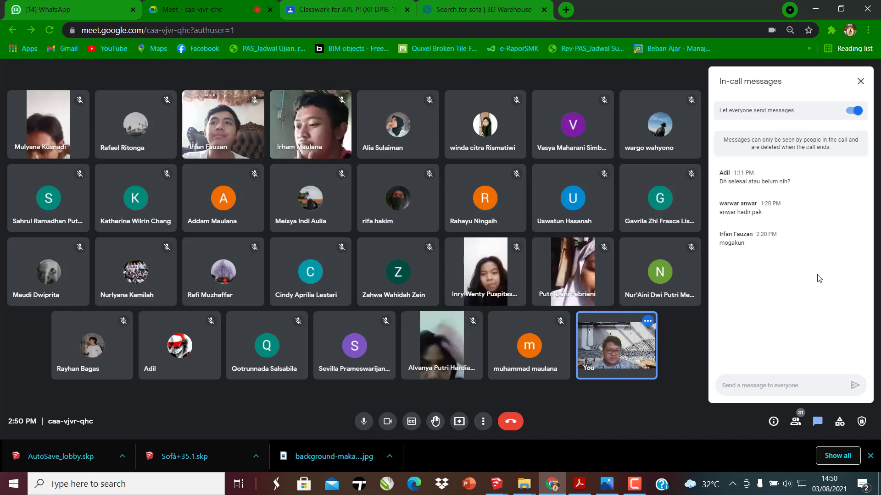
Close the in-call messages and capture a screenshot of the full participant grid
left_click(860, 81)
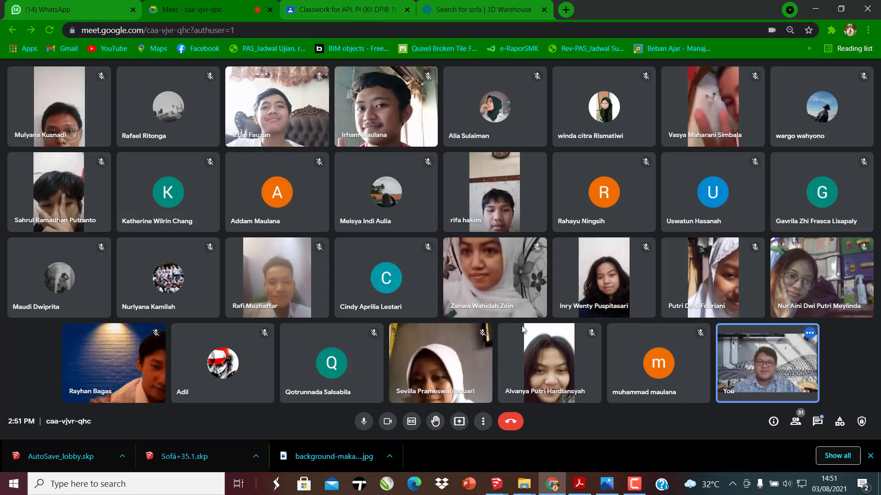
key("Print")
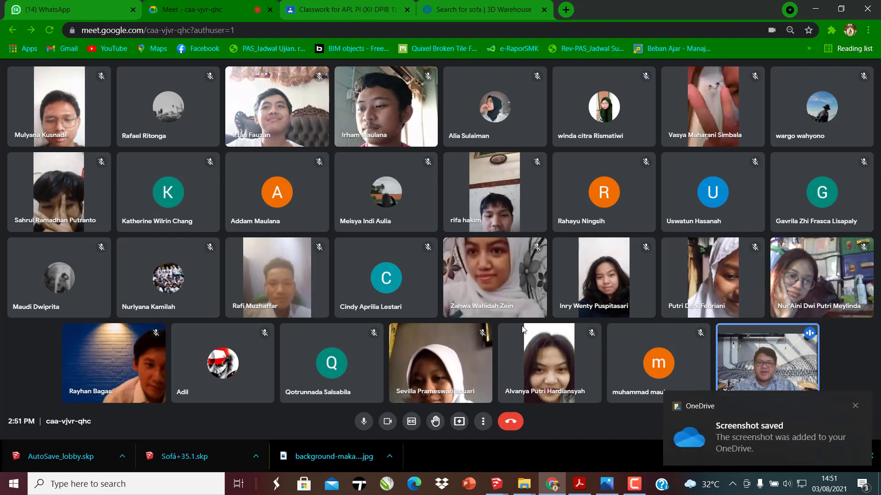